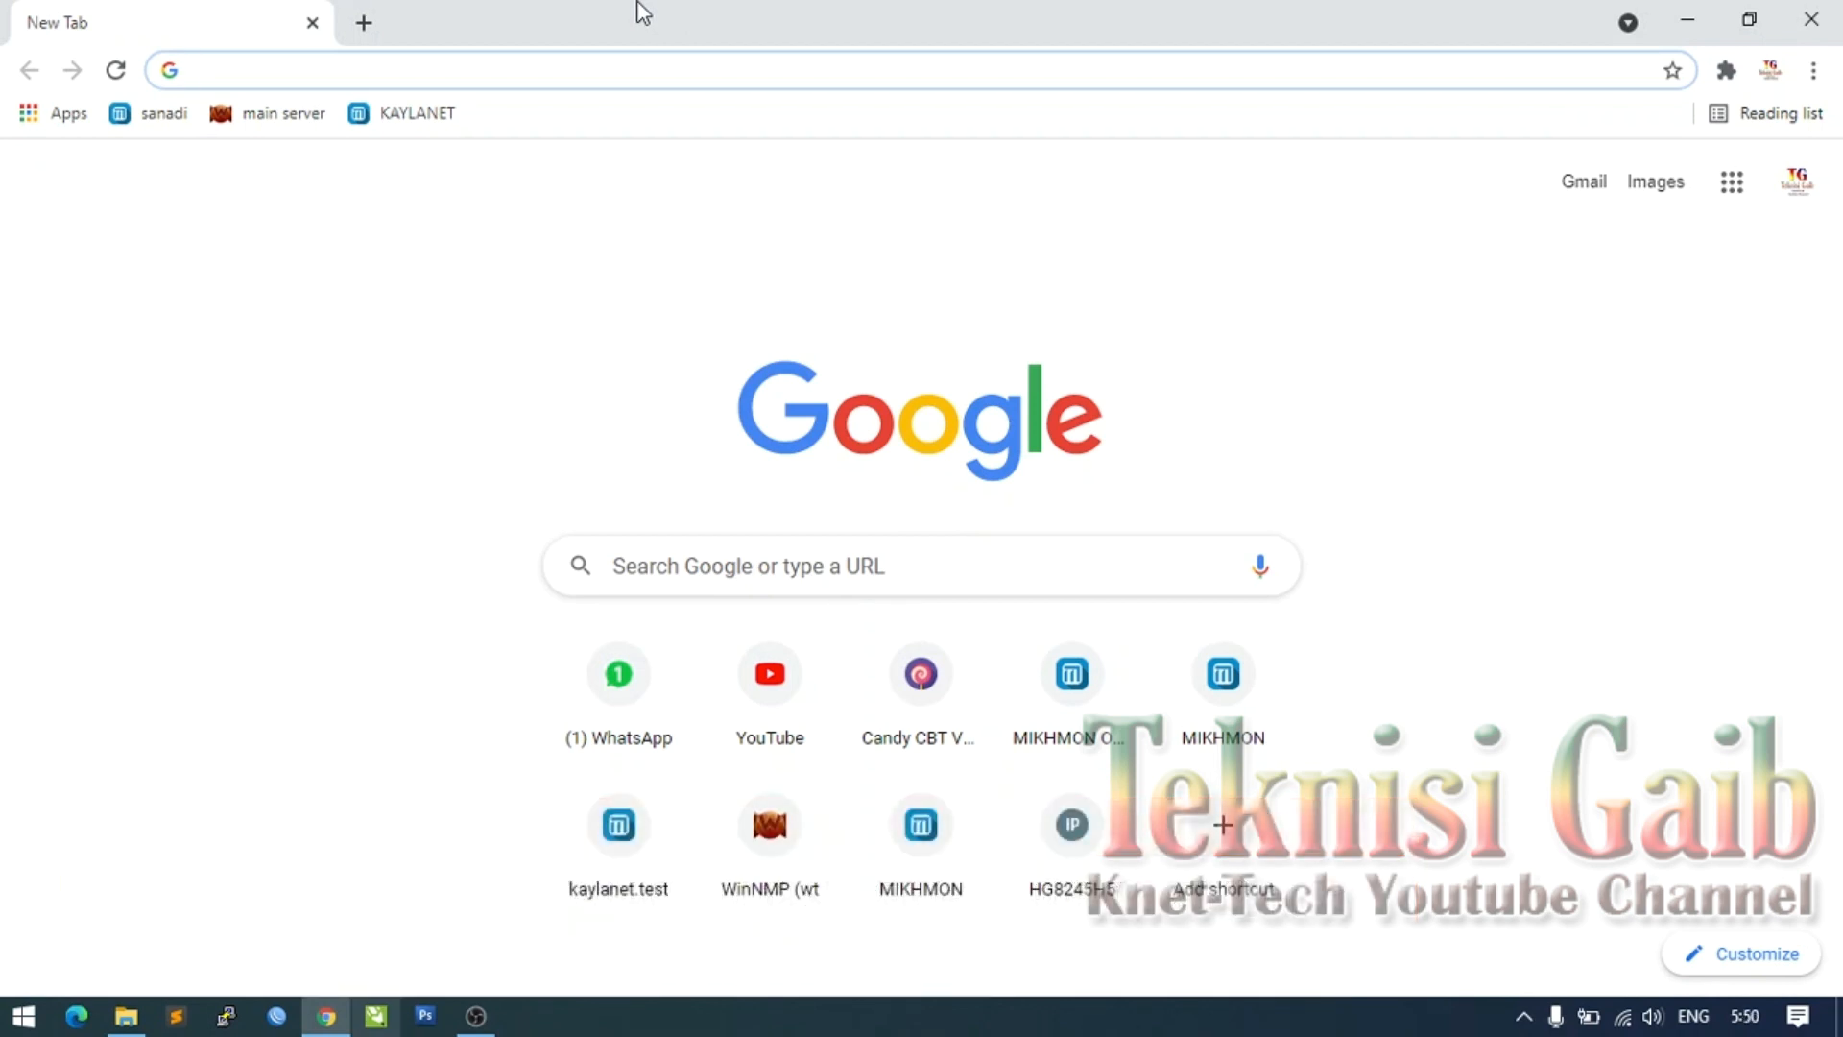
# Step: Search Google for virtualbox and open the official Oracle VM VirtualBox website
pyautogui.write('cirtual ')
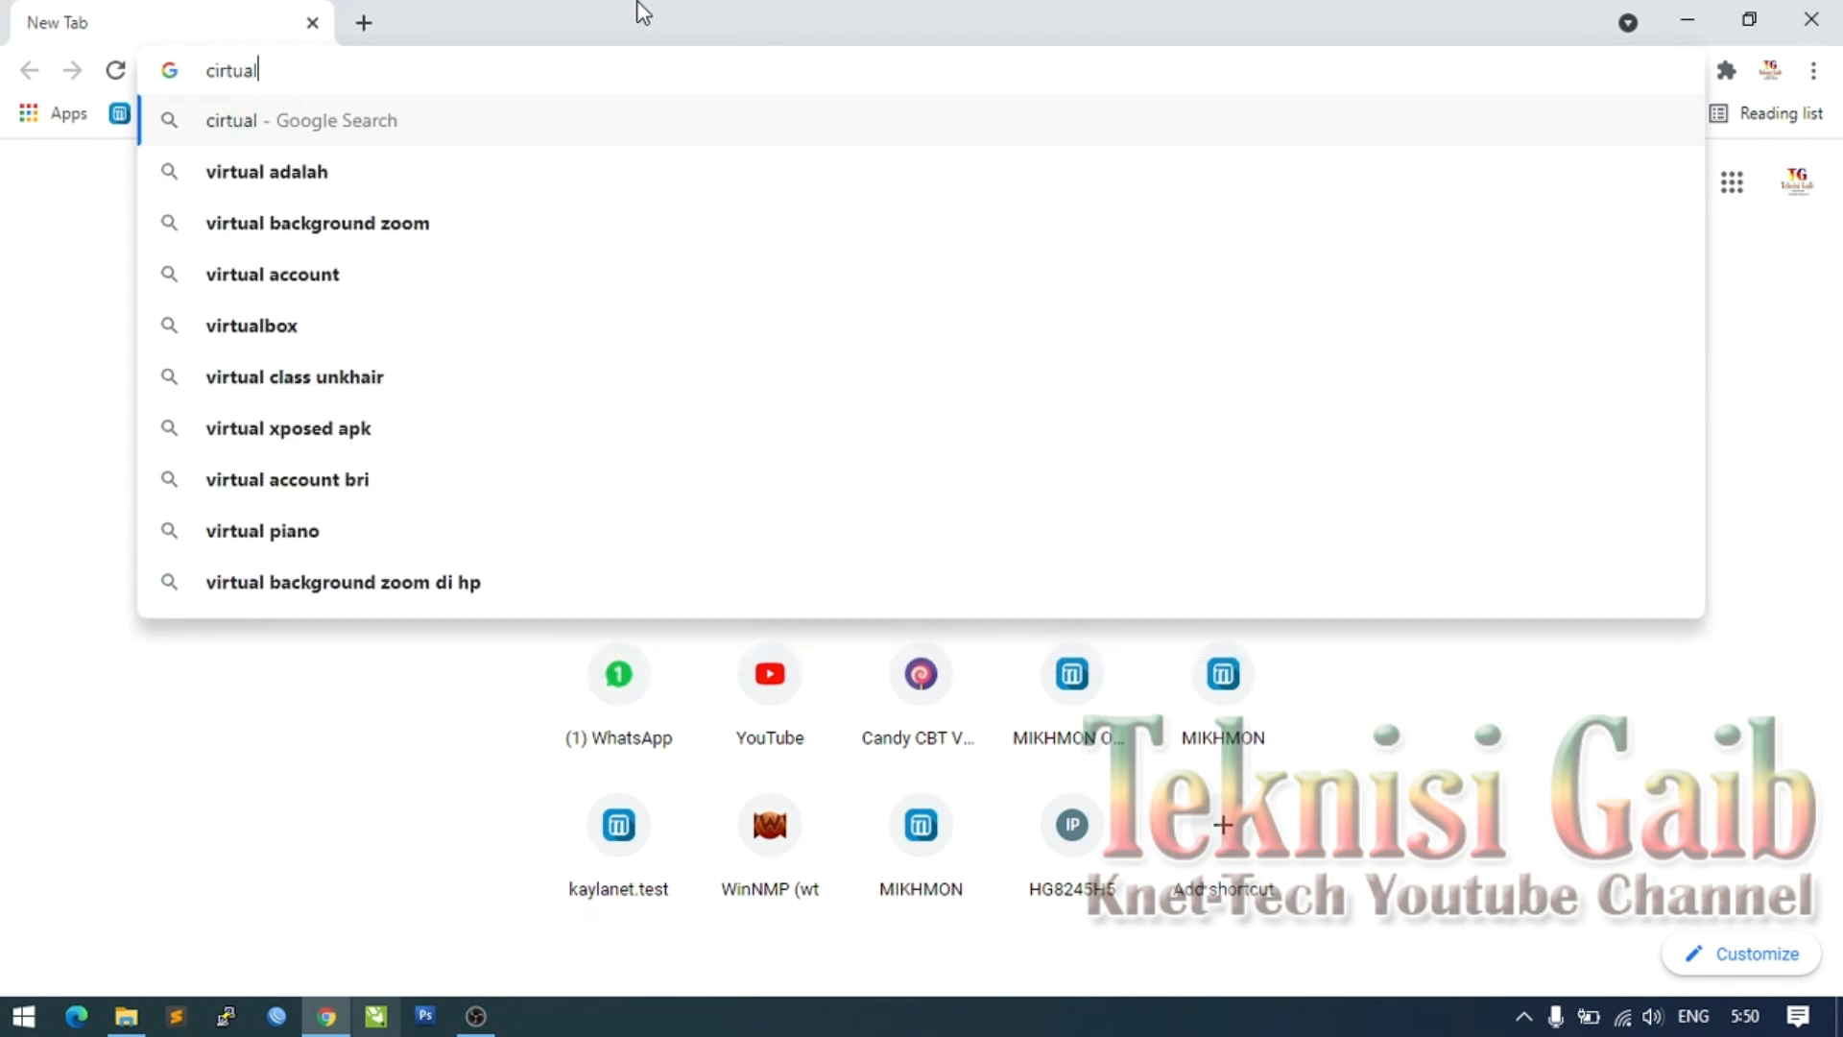
pyautogui.write('box')
pyautogui.press('Return')
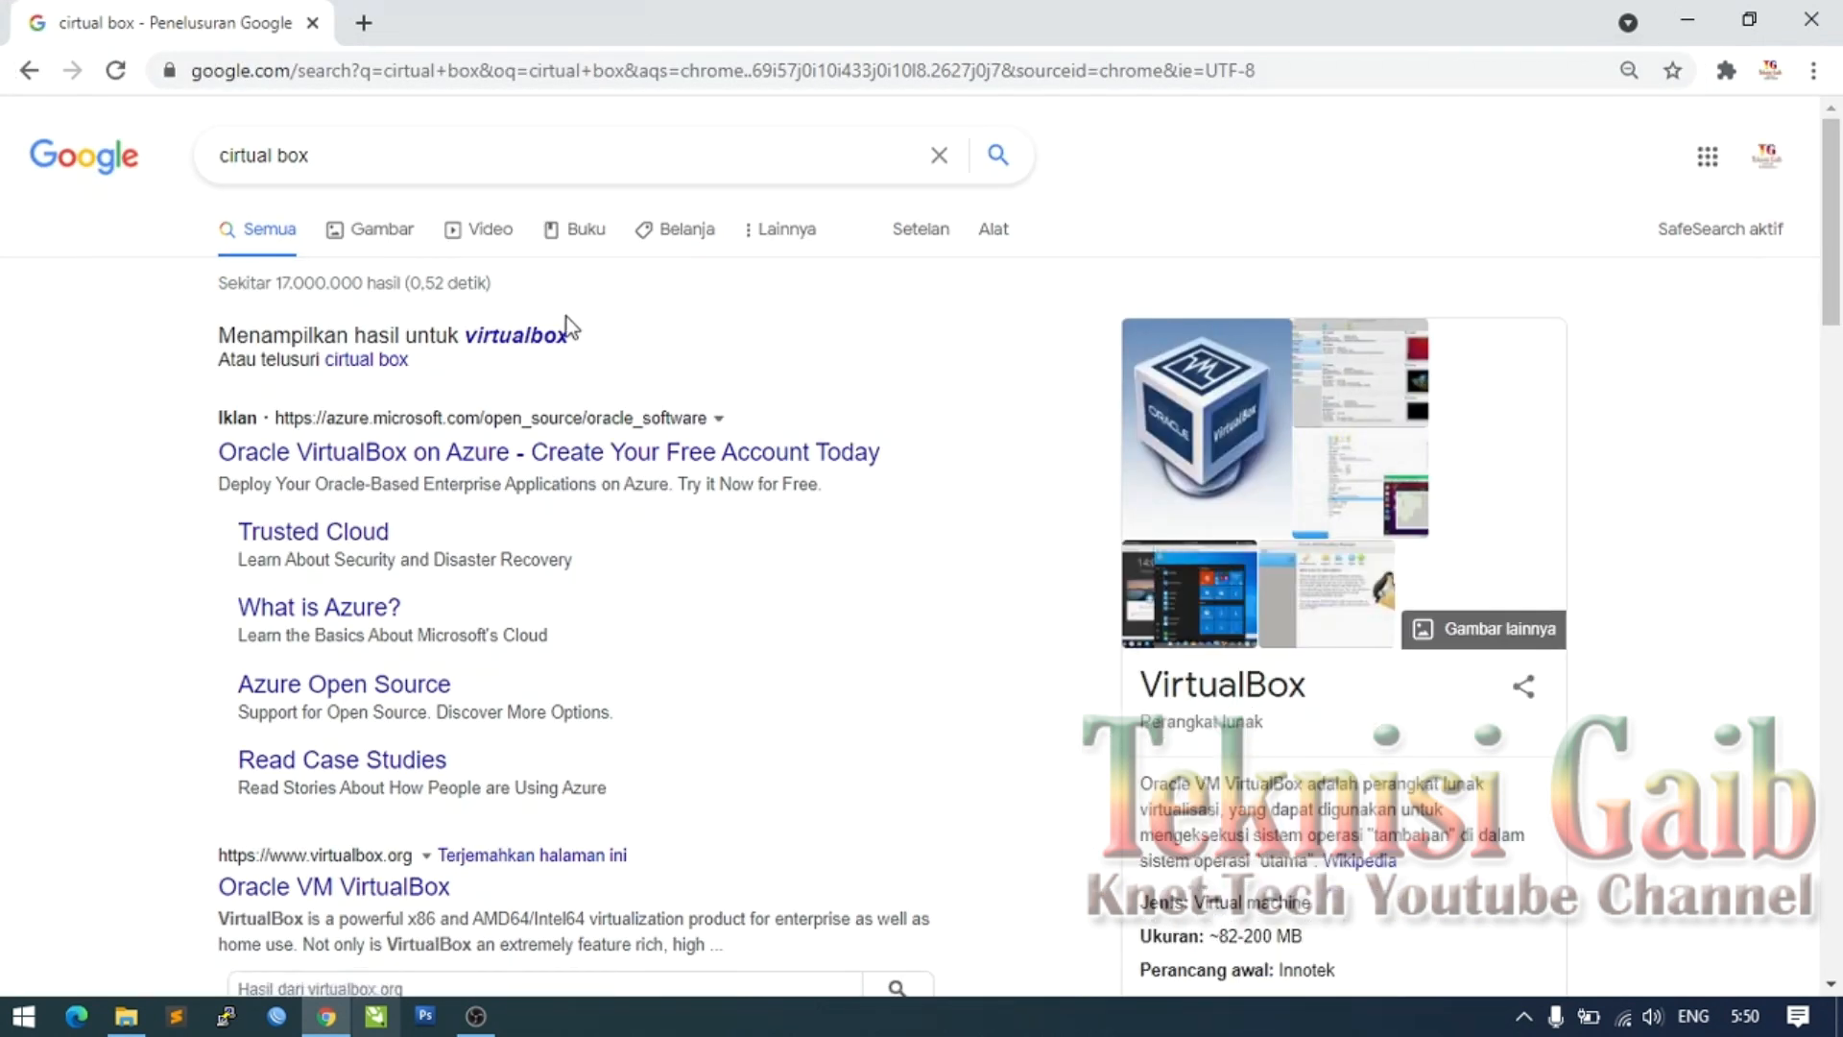
pyautogui.click(556, 334)
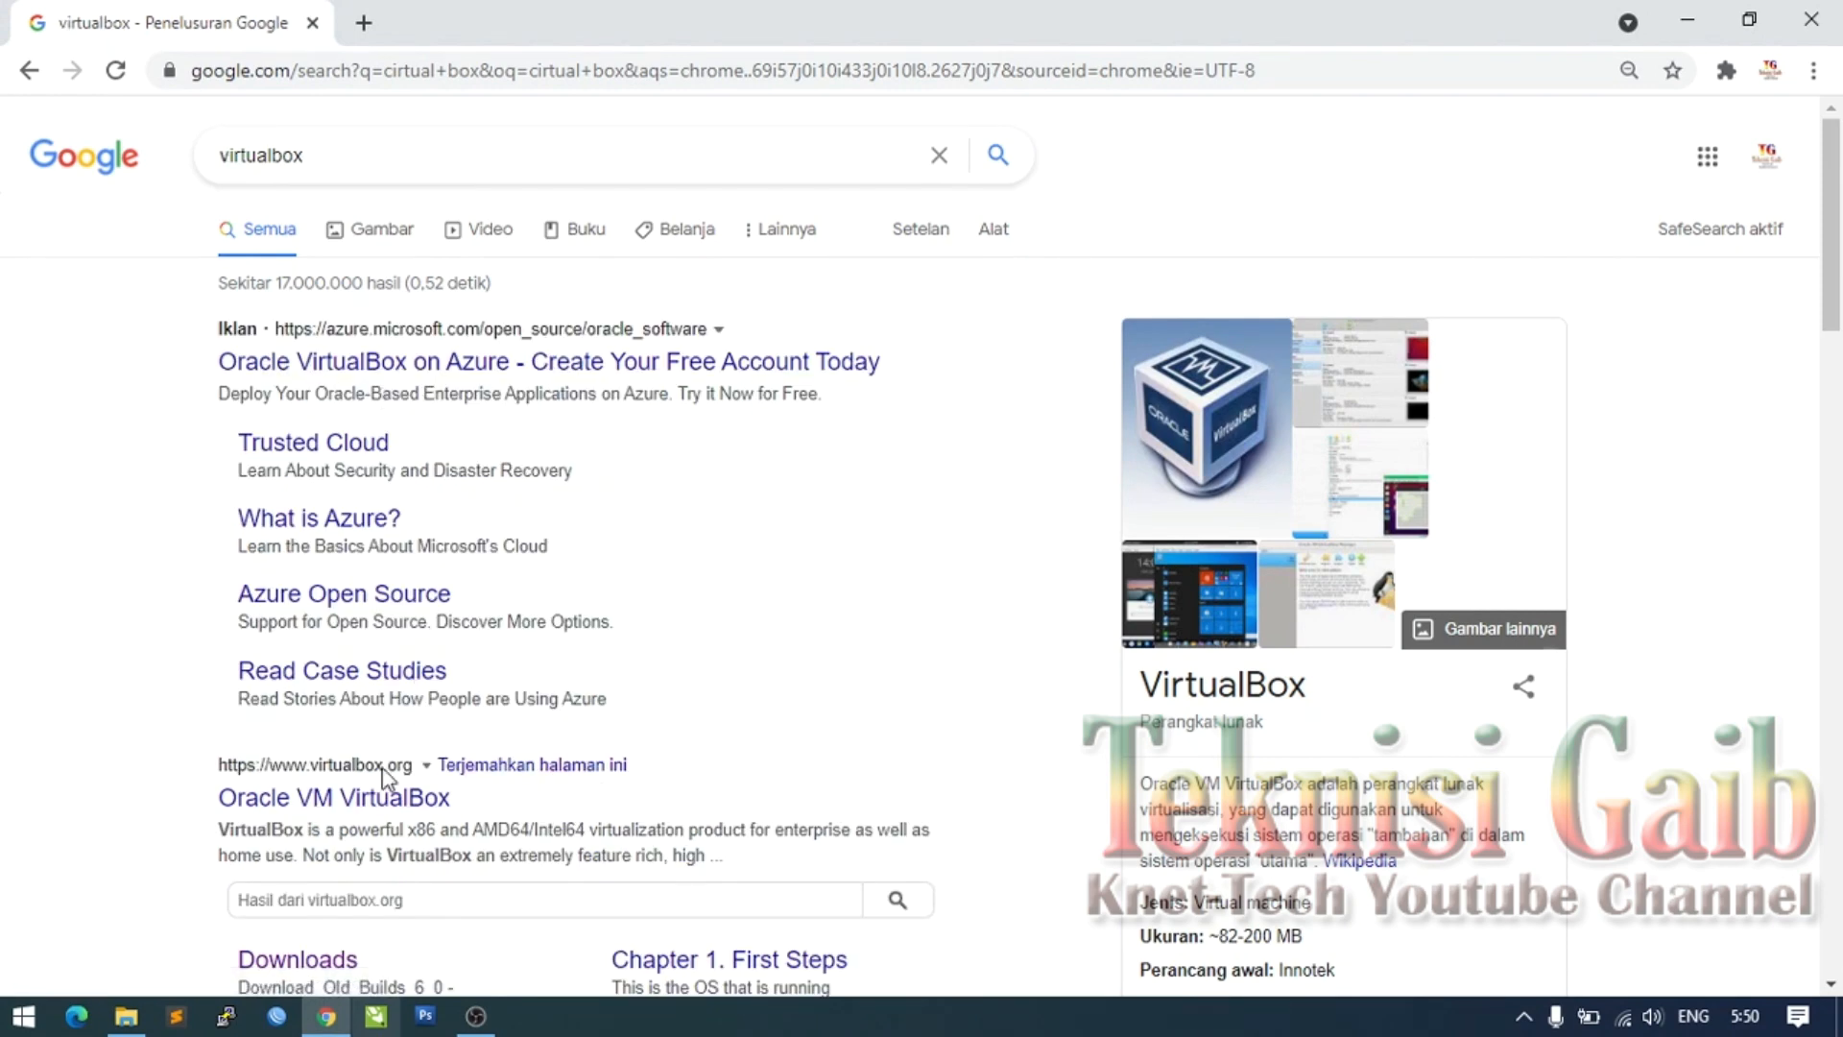
pyautogui.click(386, 793)
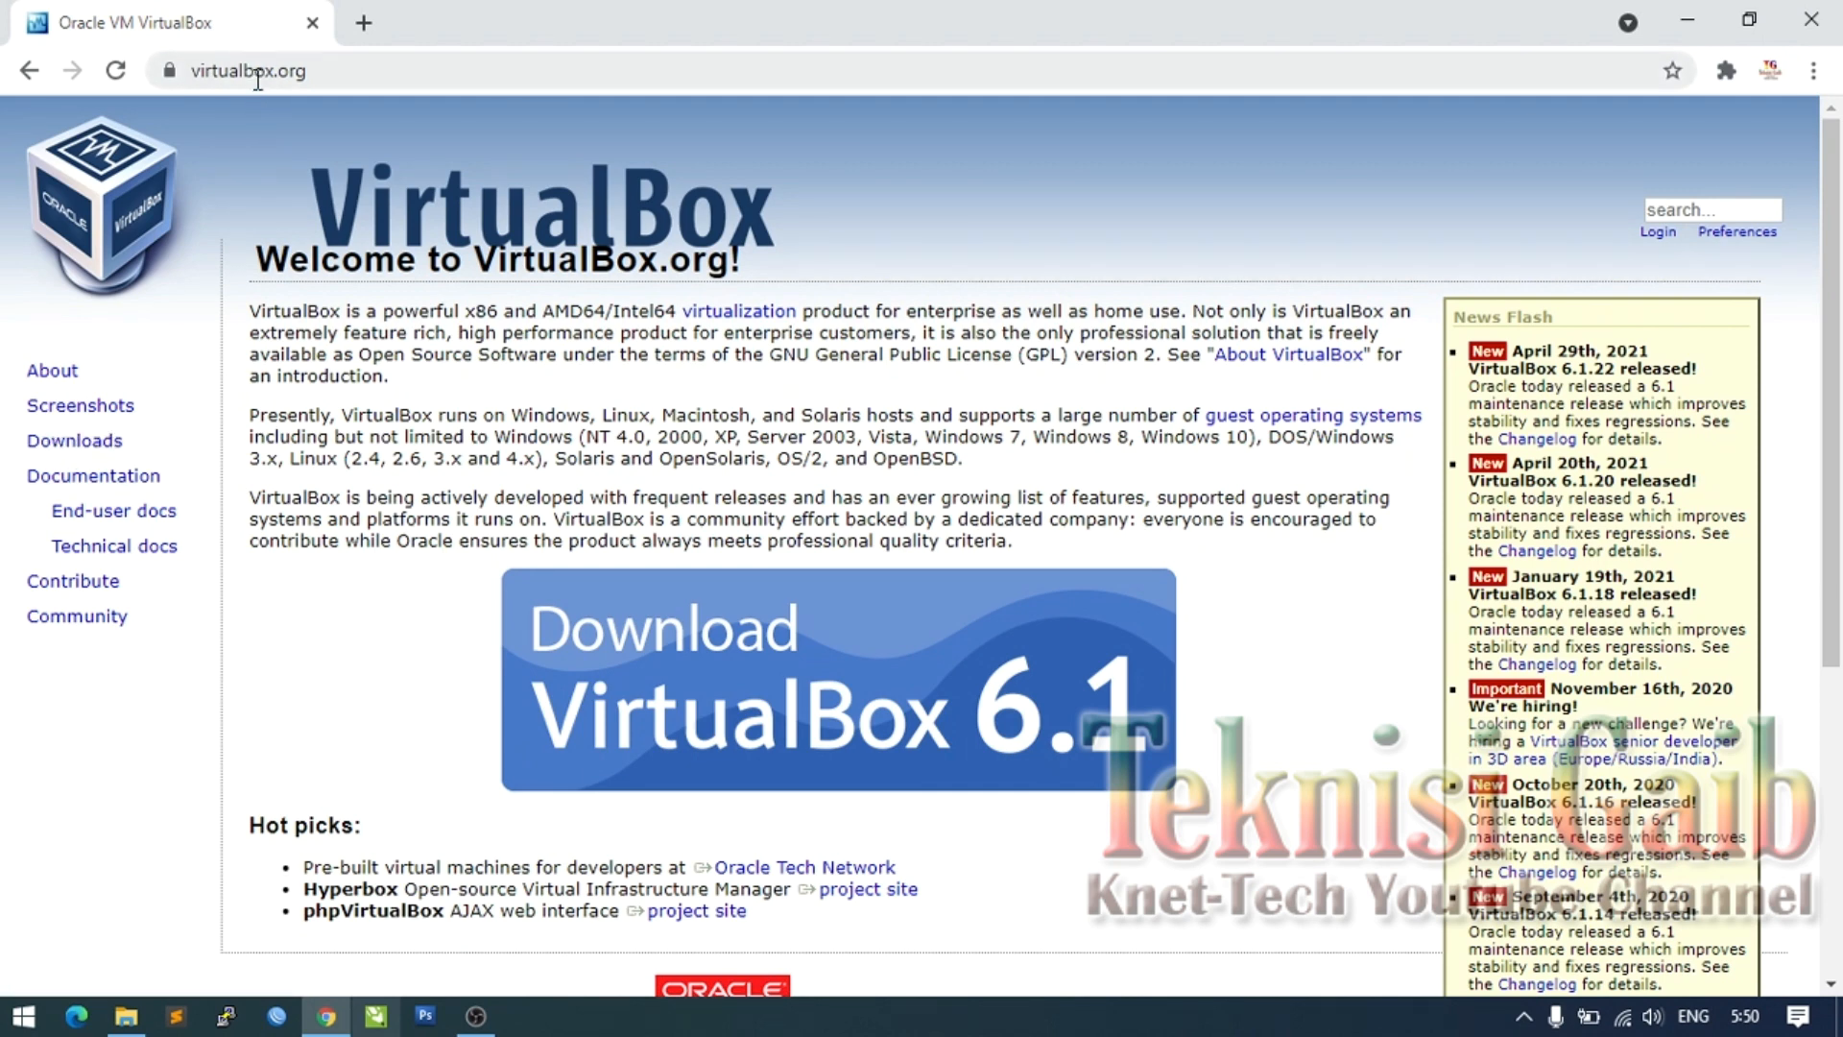
# Step: Download the VirtualBox 6.1.22 platform package for Windows hosts from the site's downloads page
pyautogui.click(97, 449)
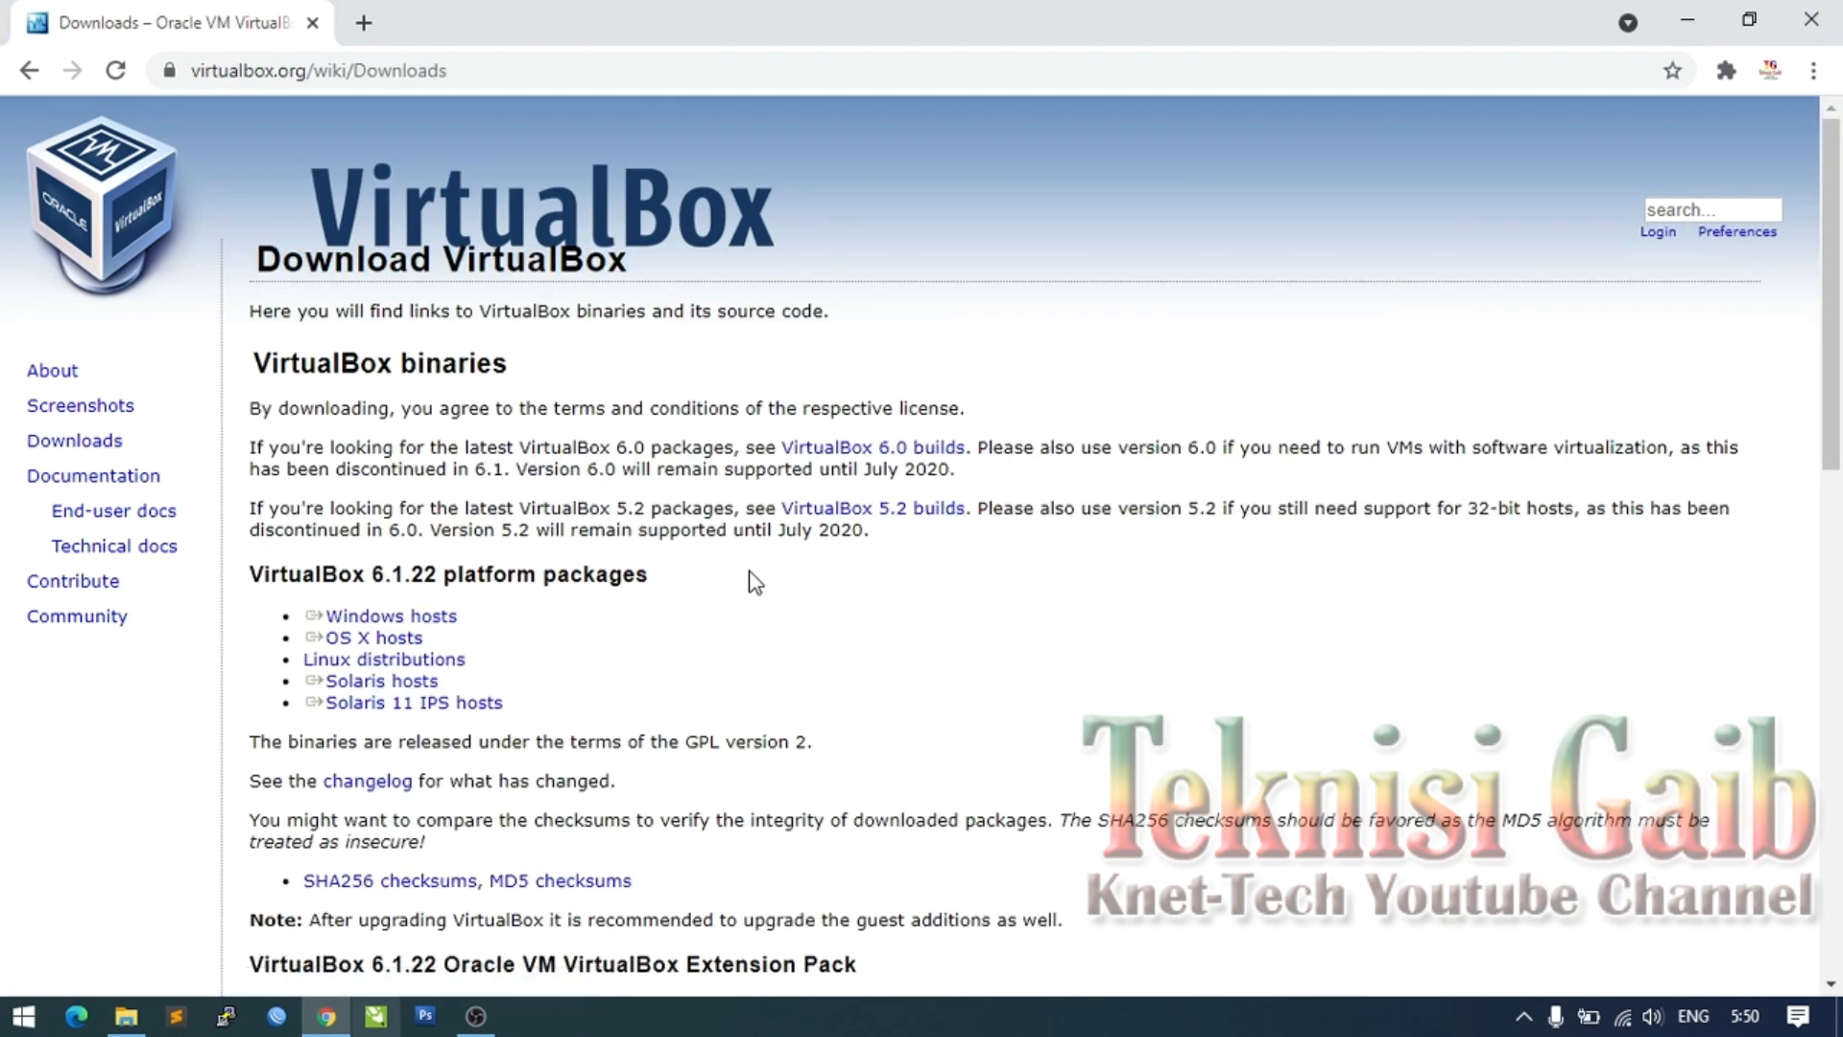
pyautogui.scroll(-1, 749, 580)
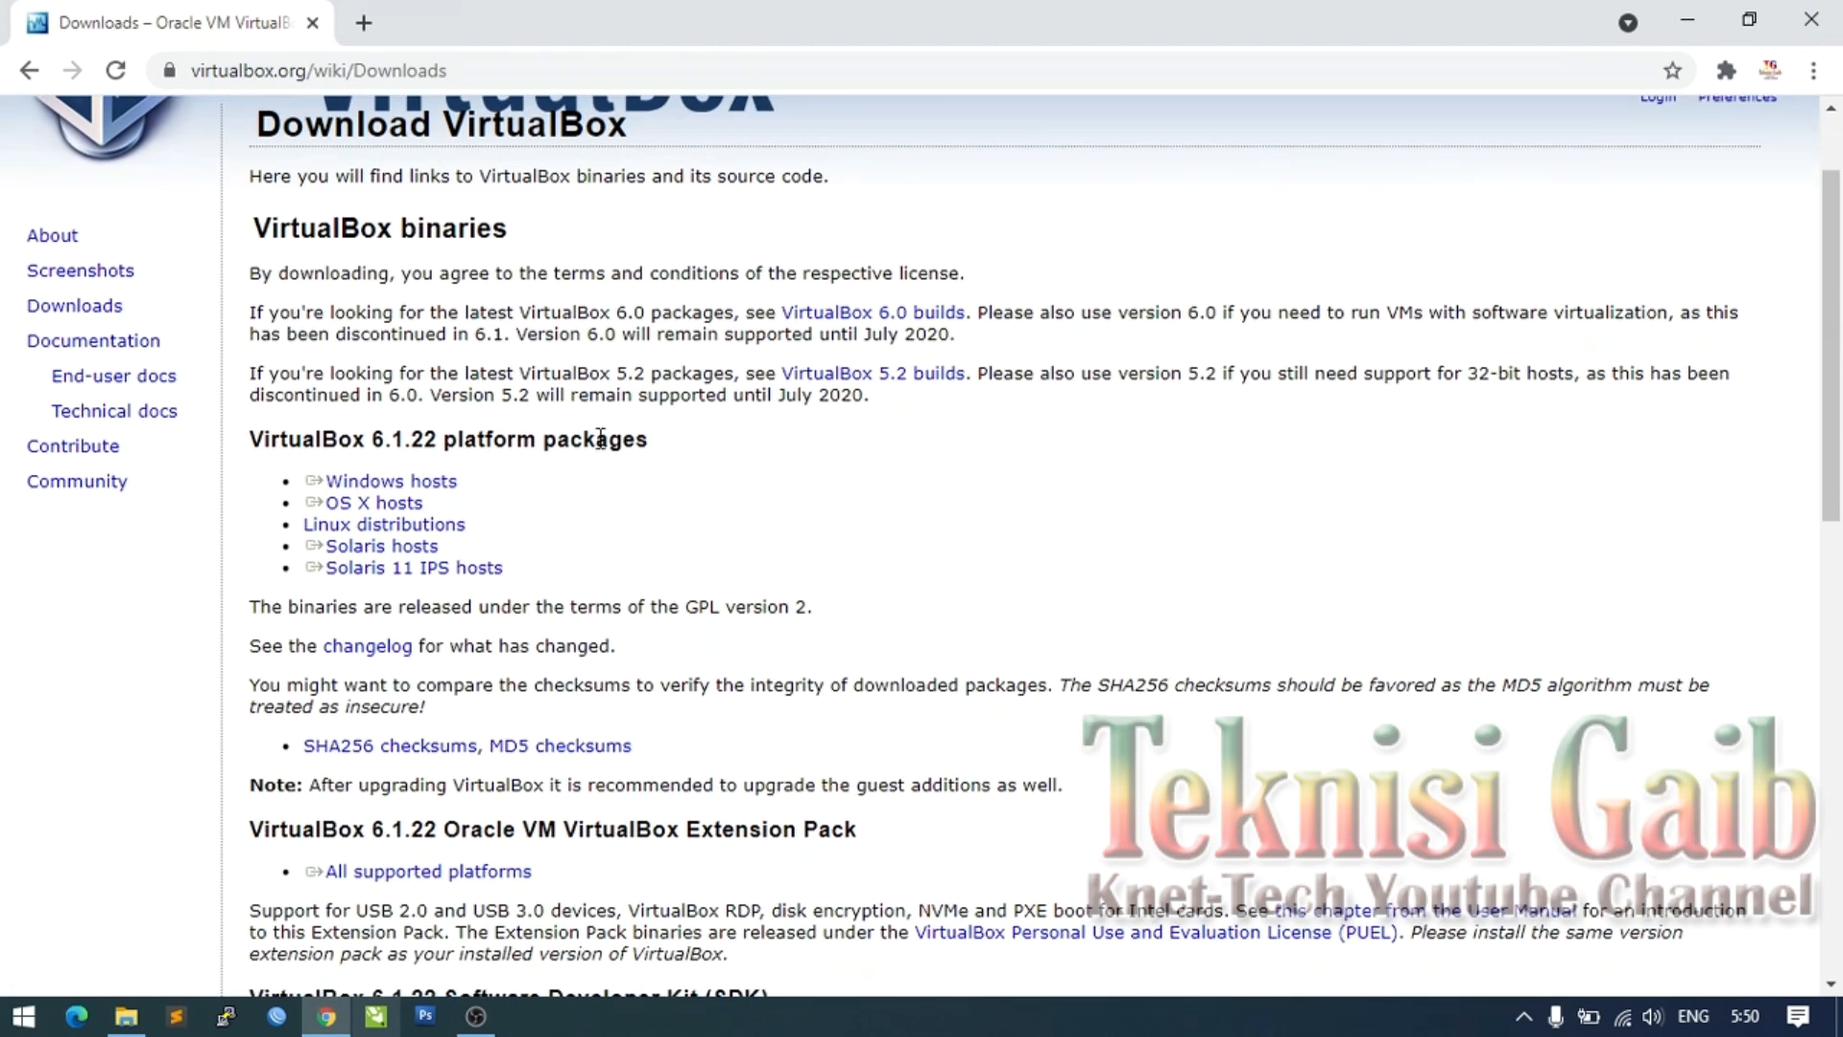
pyautogui.click(351, 483)
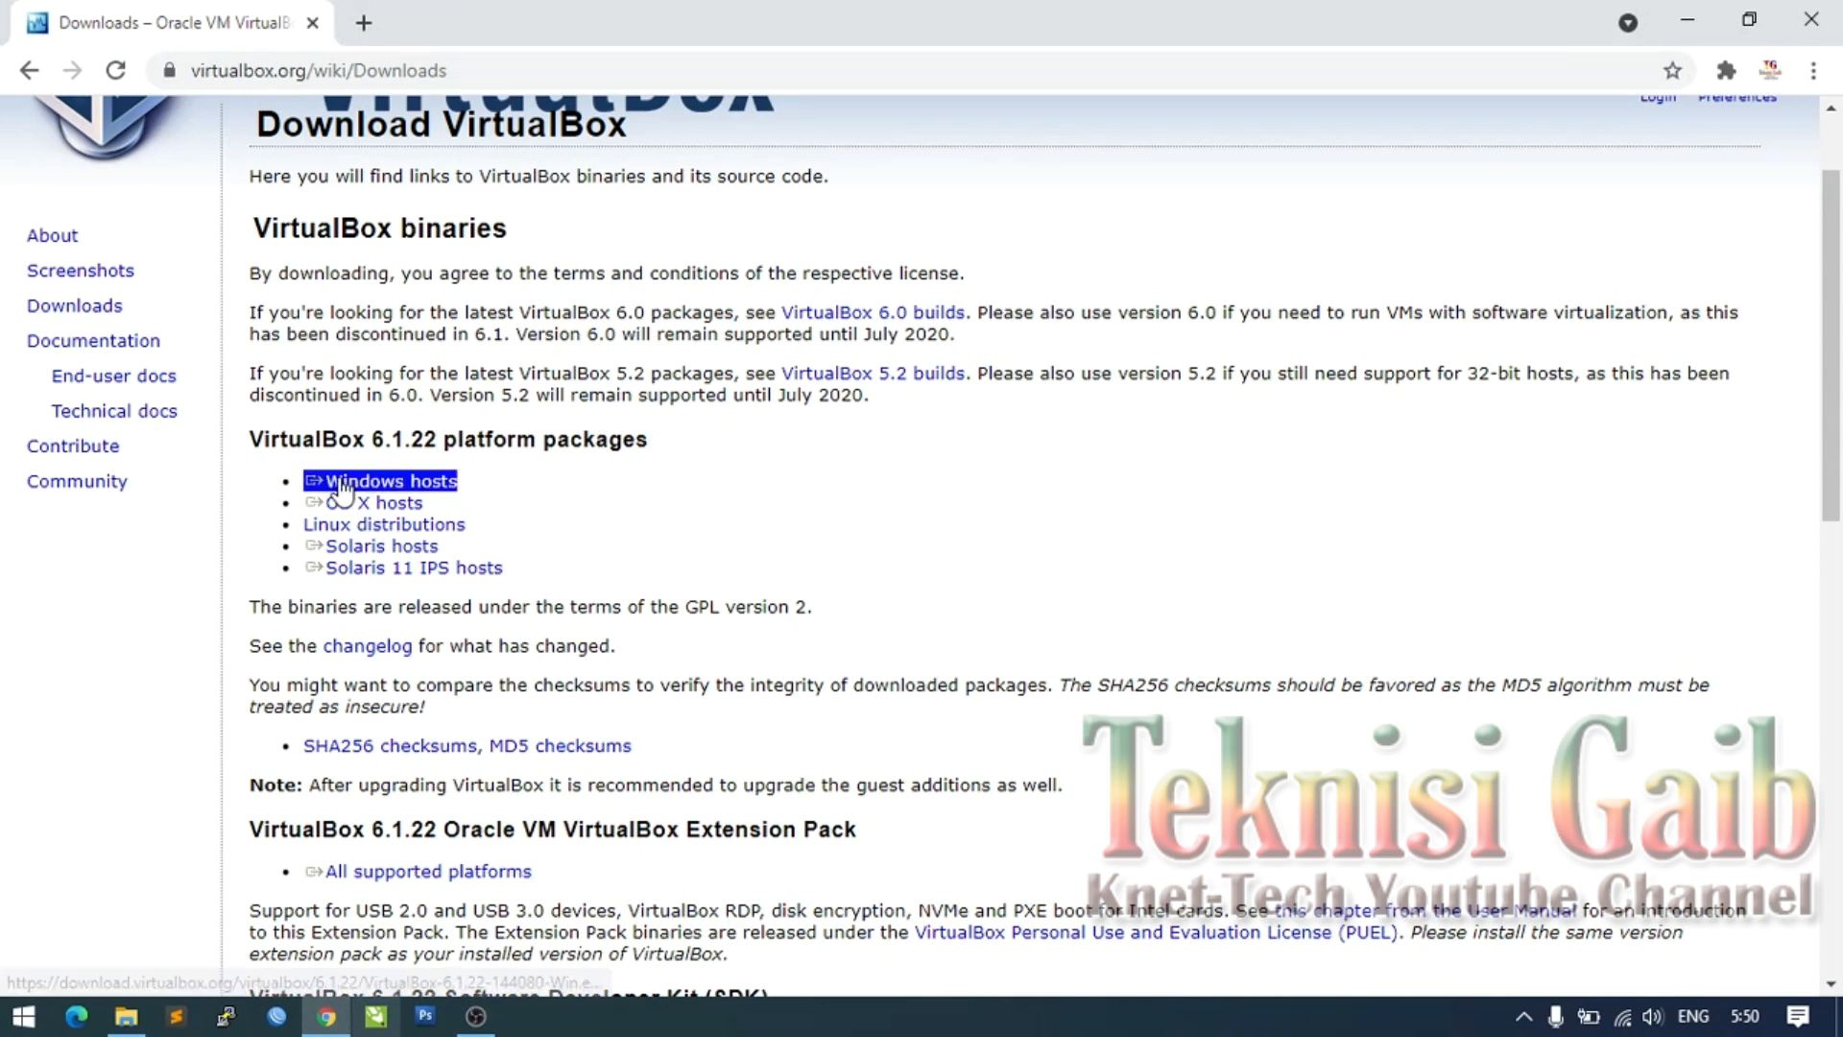
pyautogui.click(444, 493)
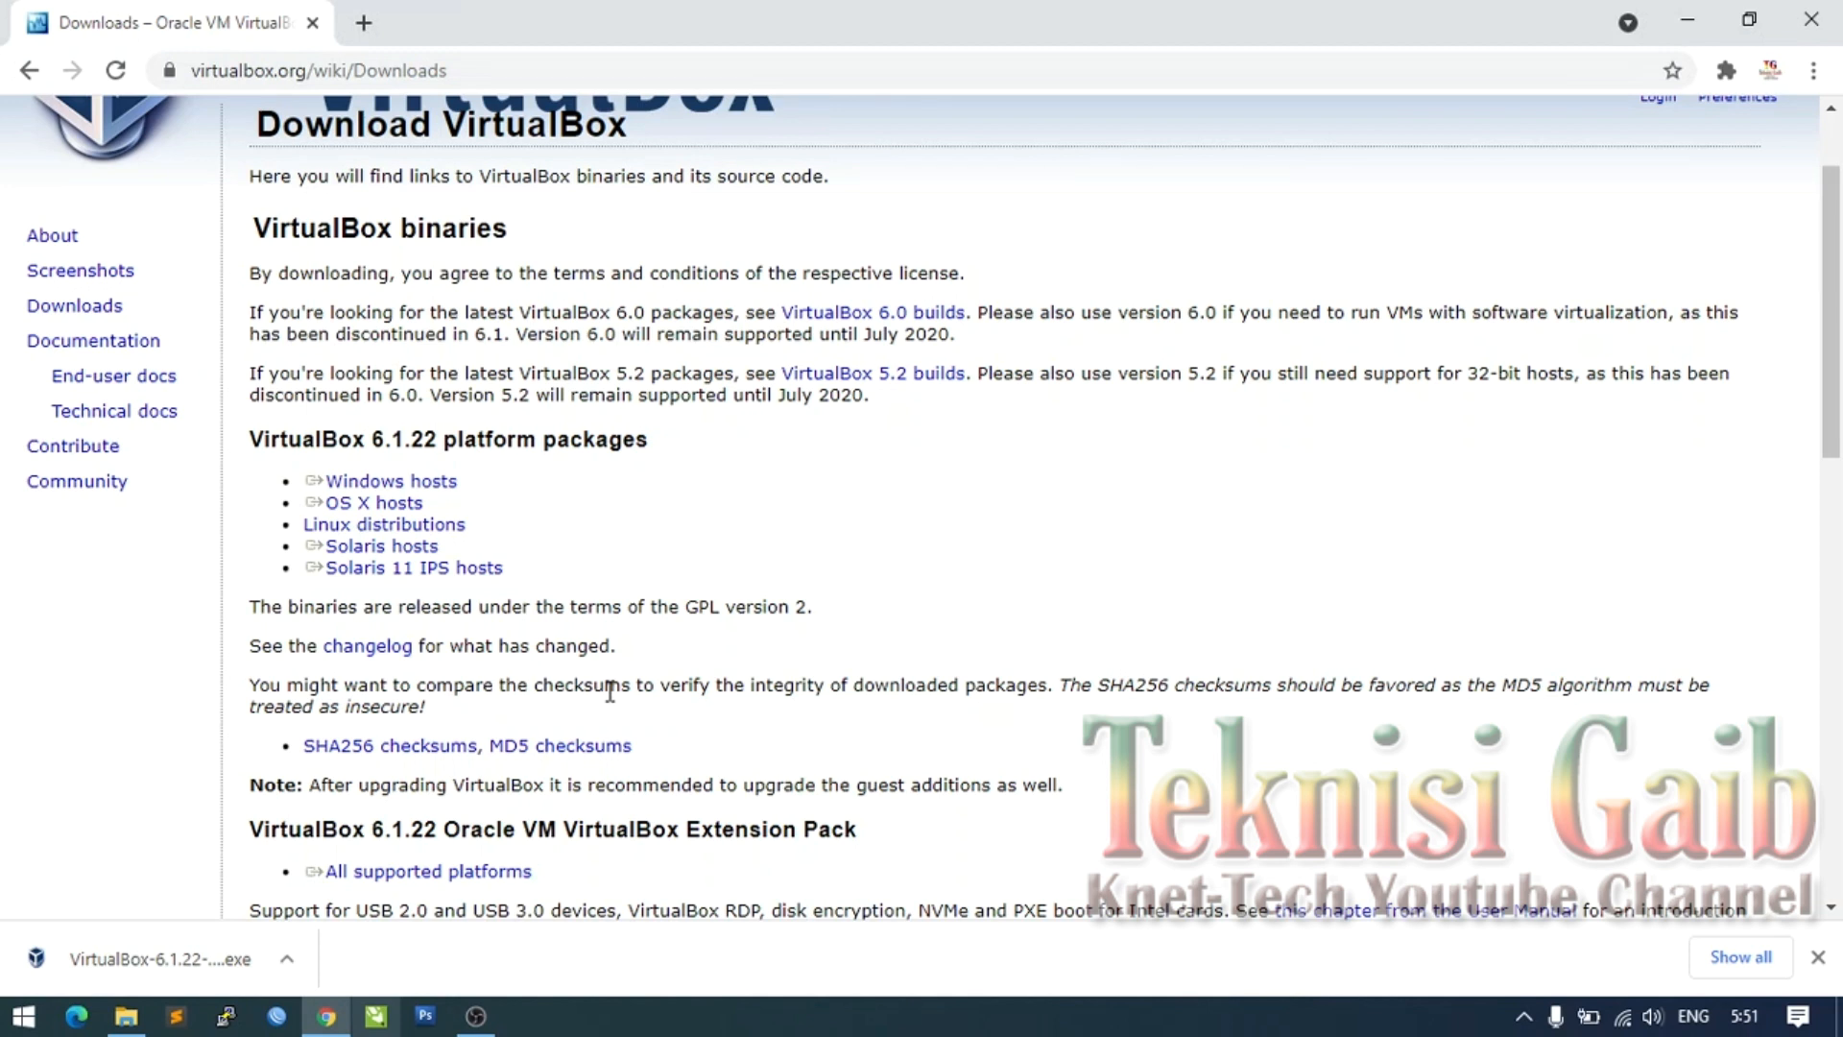
# Step: Launch the downloaded VirtualBox installer and set the installation folder to D:\Program Files\Oracle\VirtualBox\
pyautogui.scroll(-3, 610, 691)
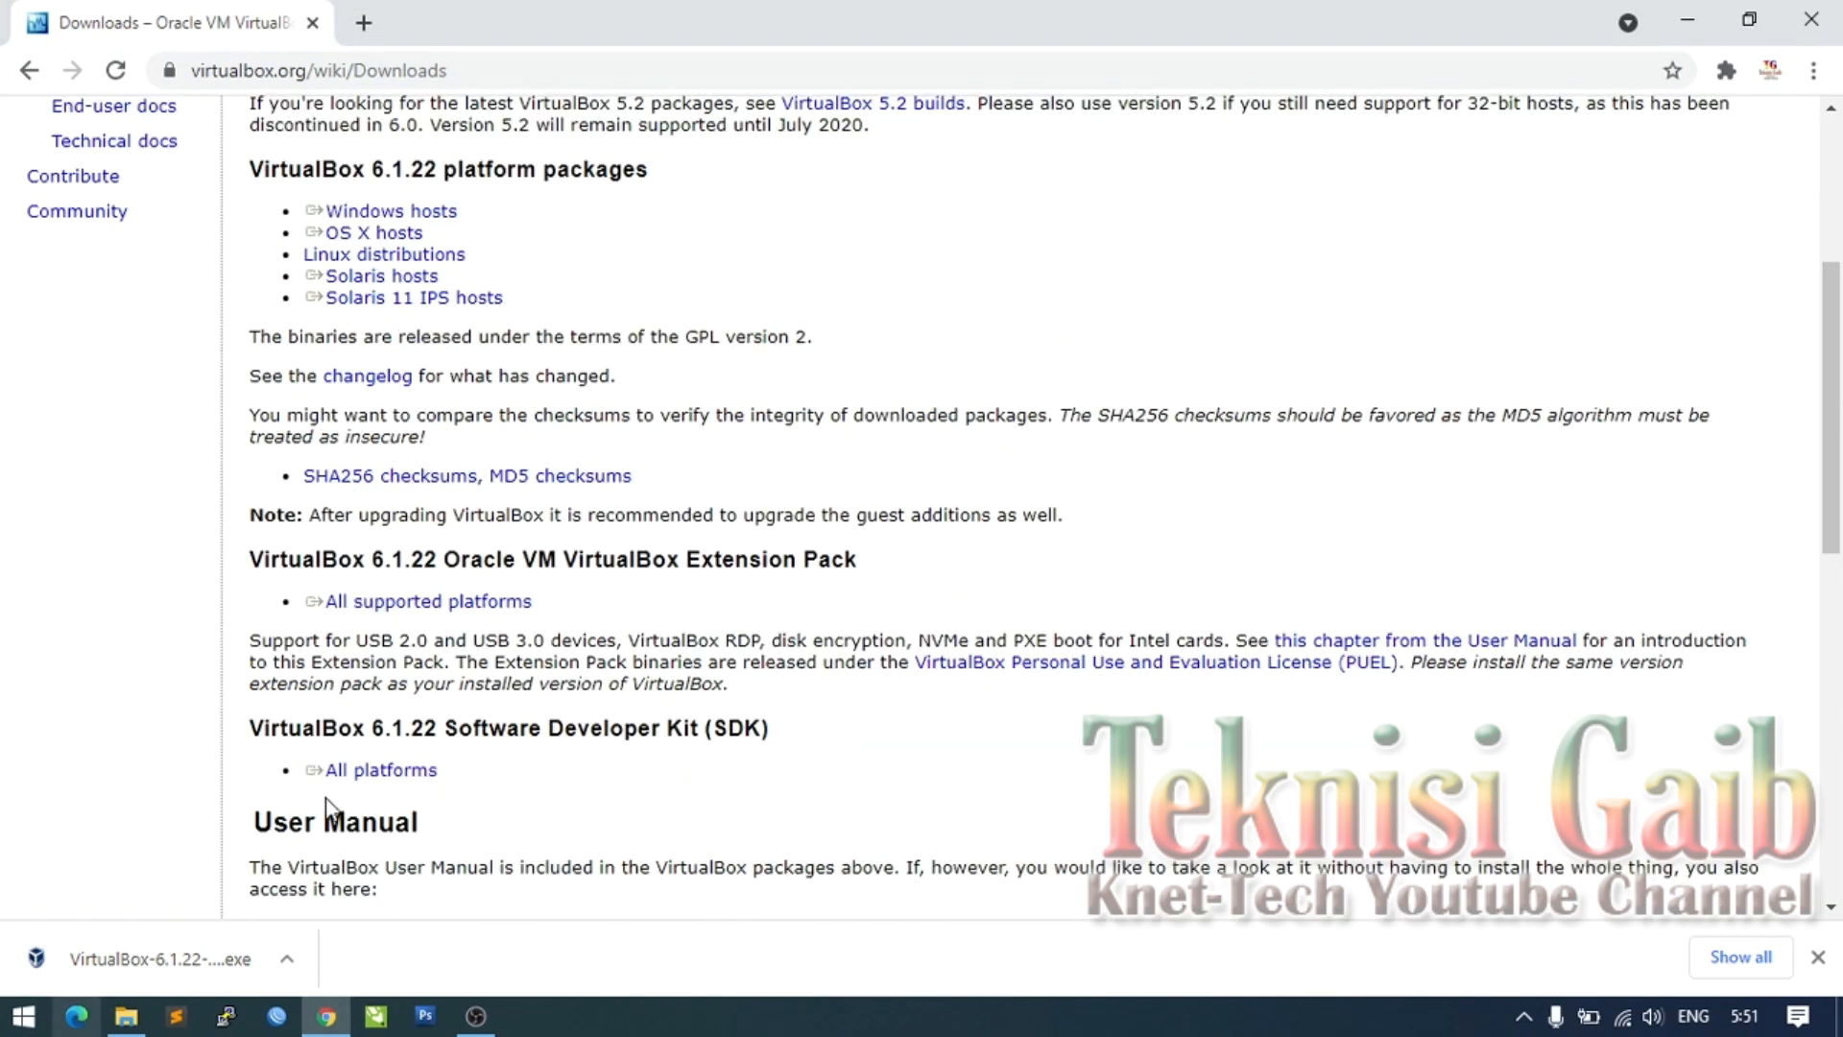
pyautogui.click(167, 968)
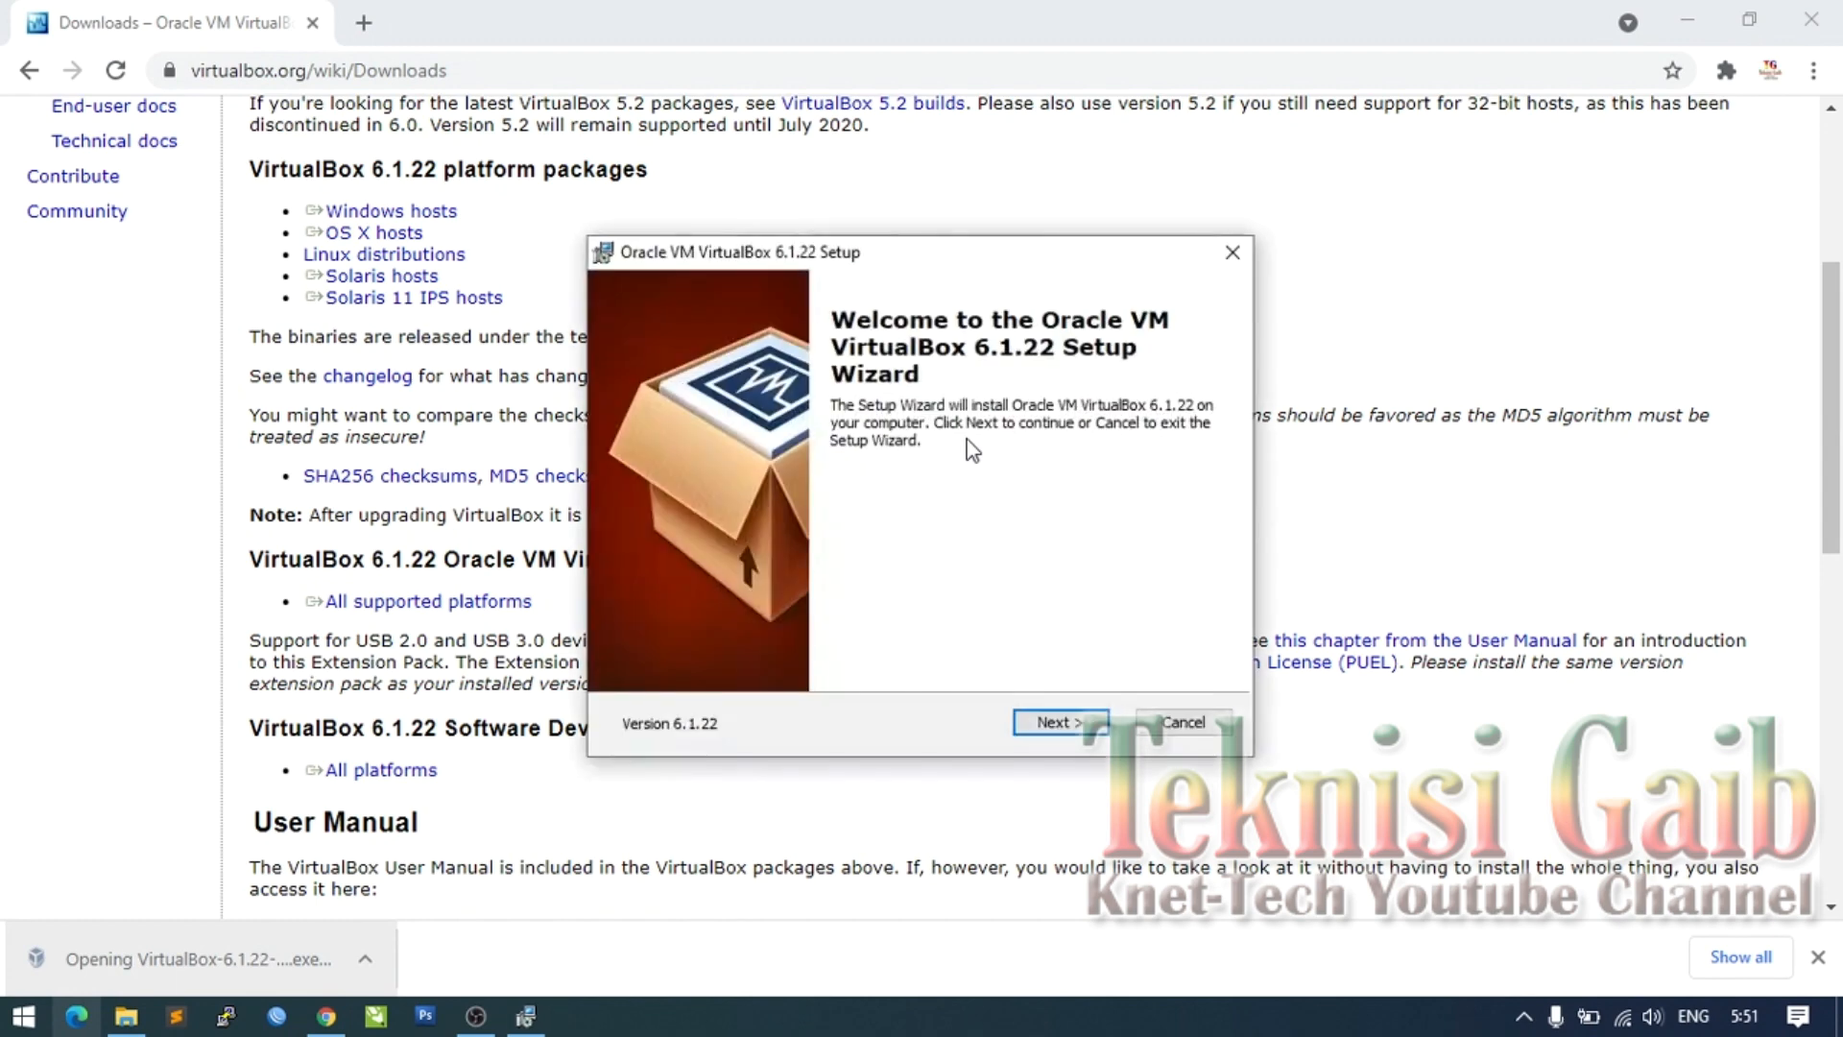
pyautogui.click(1061, 726)
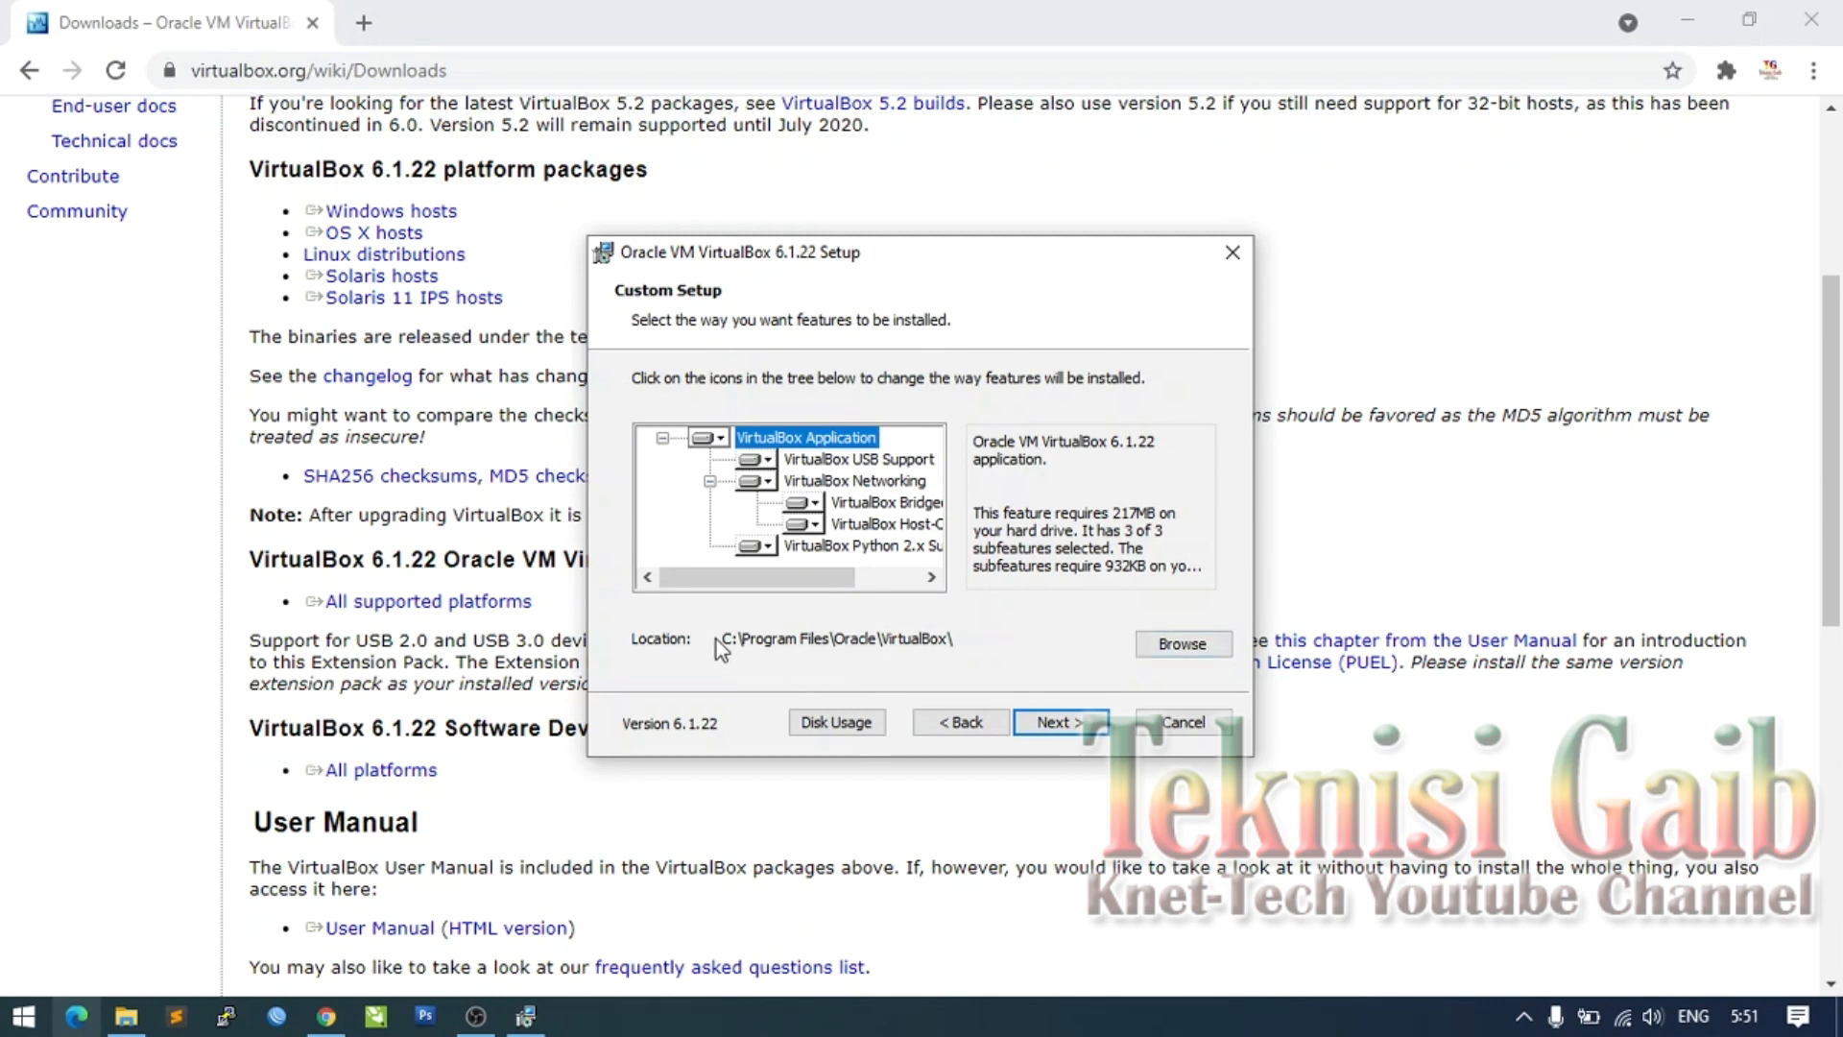
pyautogui.click(1183, 643)
pyautogui.moveTo(755, 651); pyautogui.dragTo(741, 653)
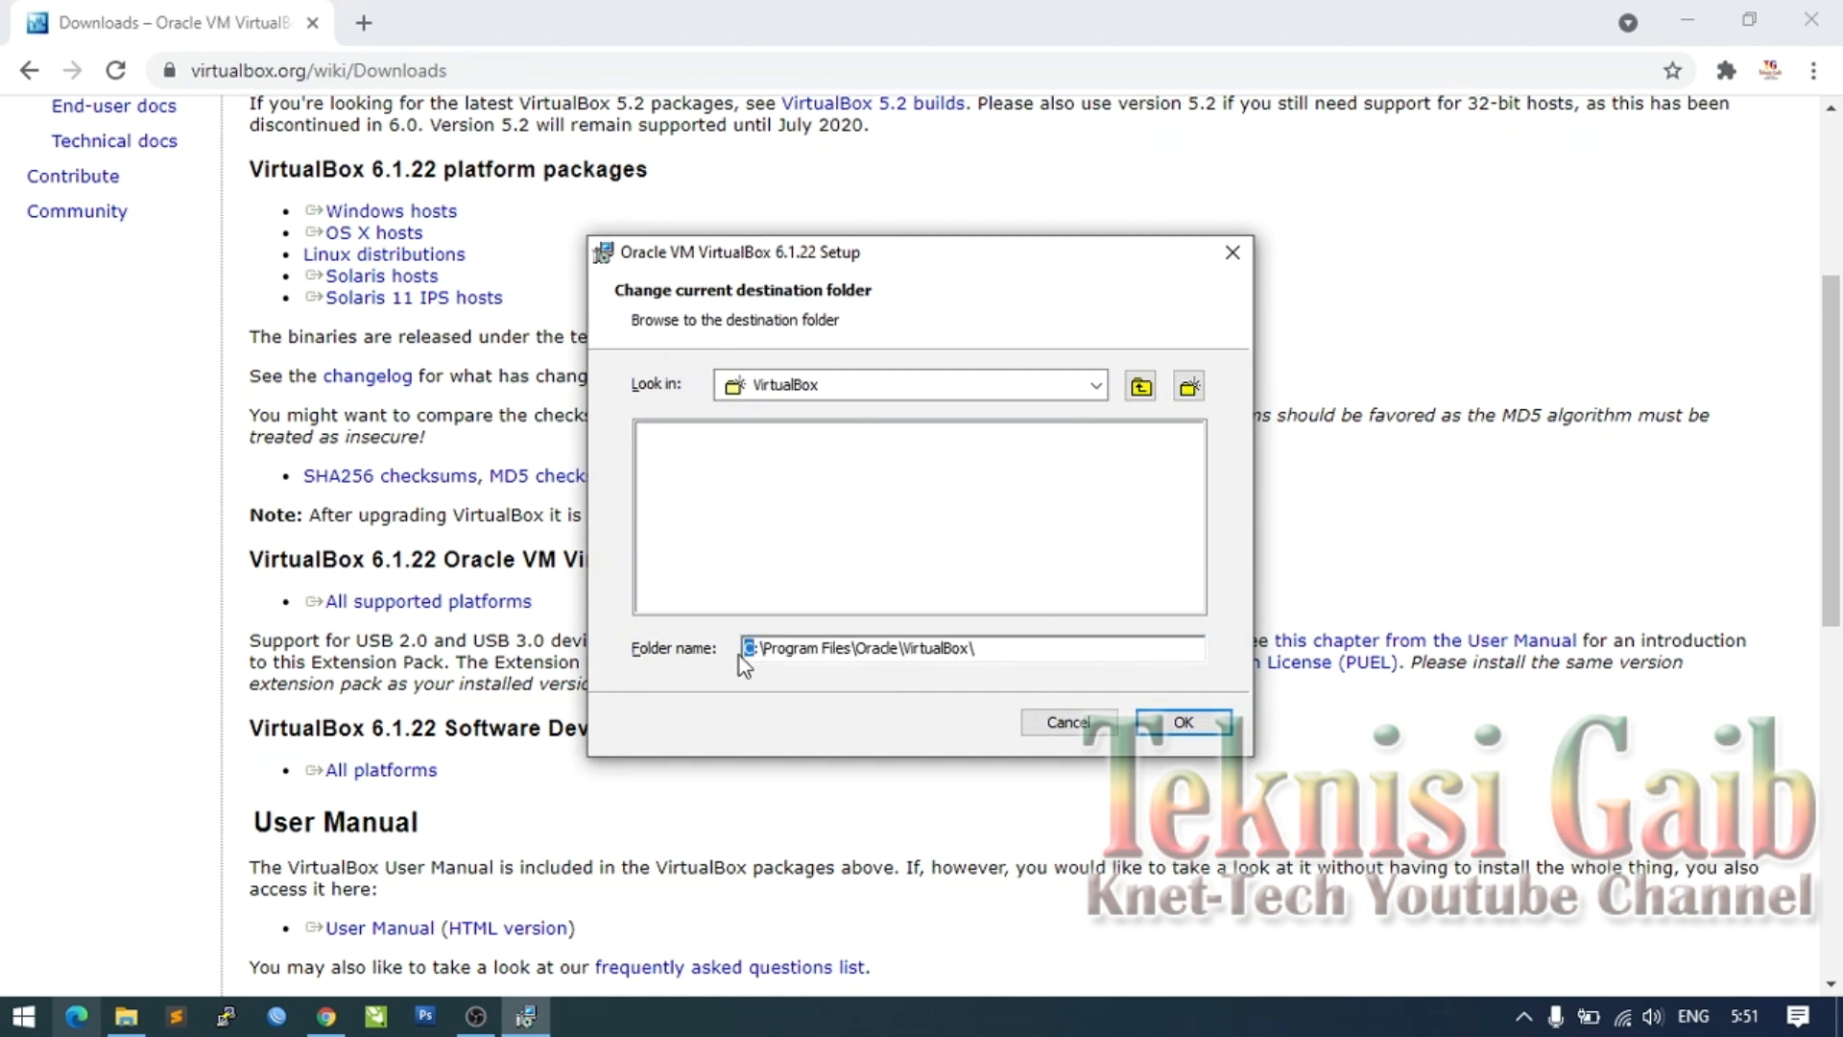
pyautogui.write('D')
pyautogui.click(1182, 722)
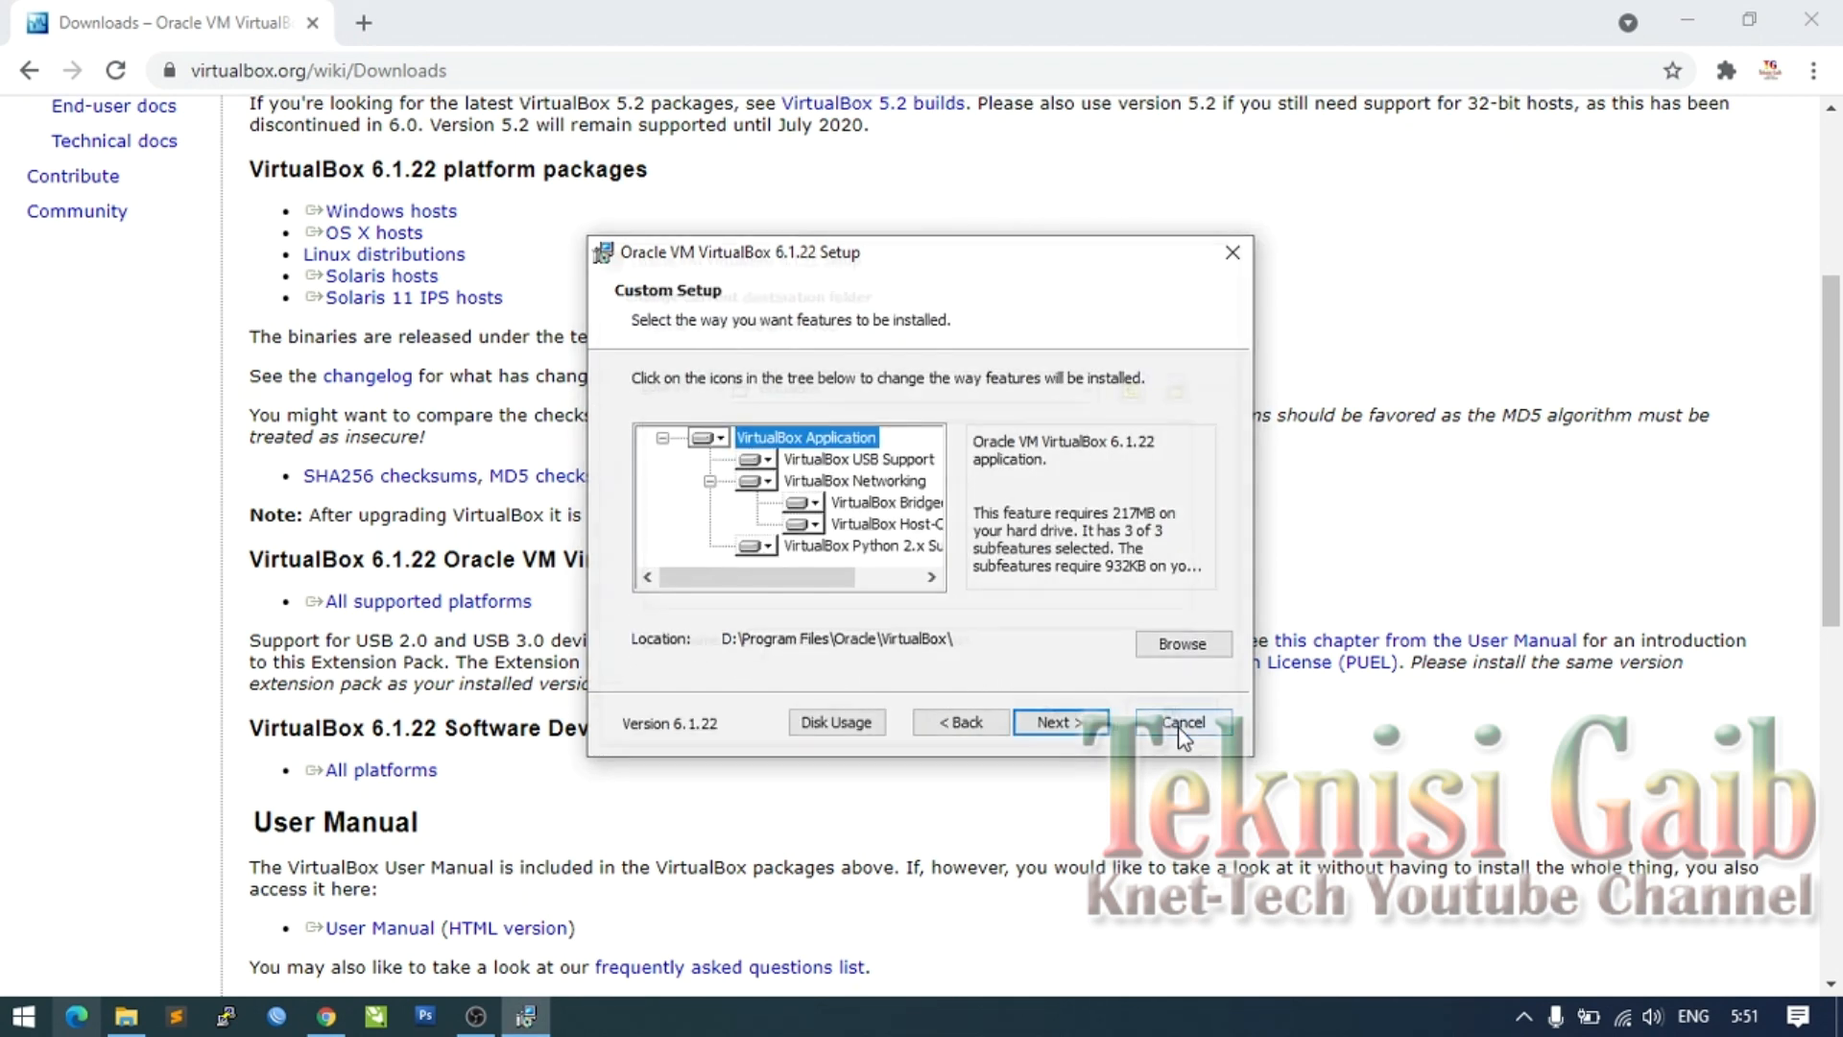
# Step: Install VirtualBox with the default shortcut and file association options, and start it in a maximized window after setup
pyautogui.click(1096, 725)
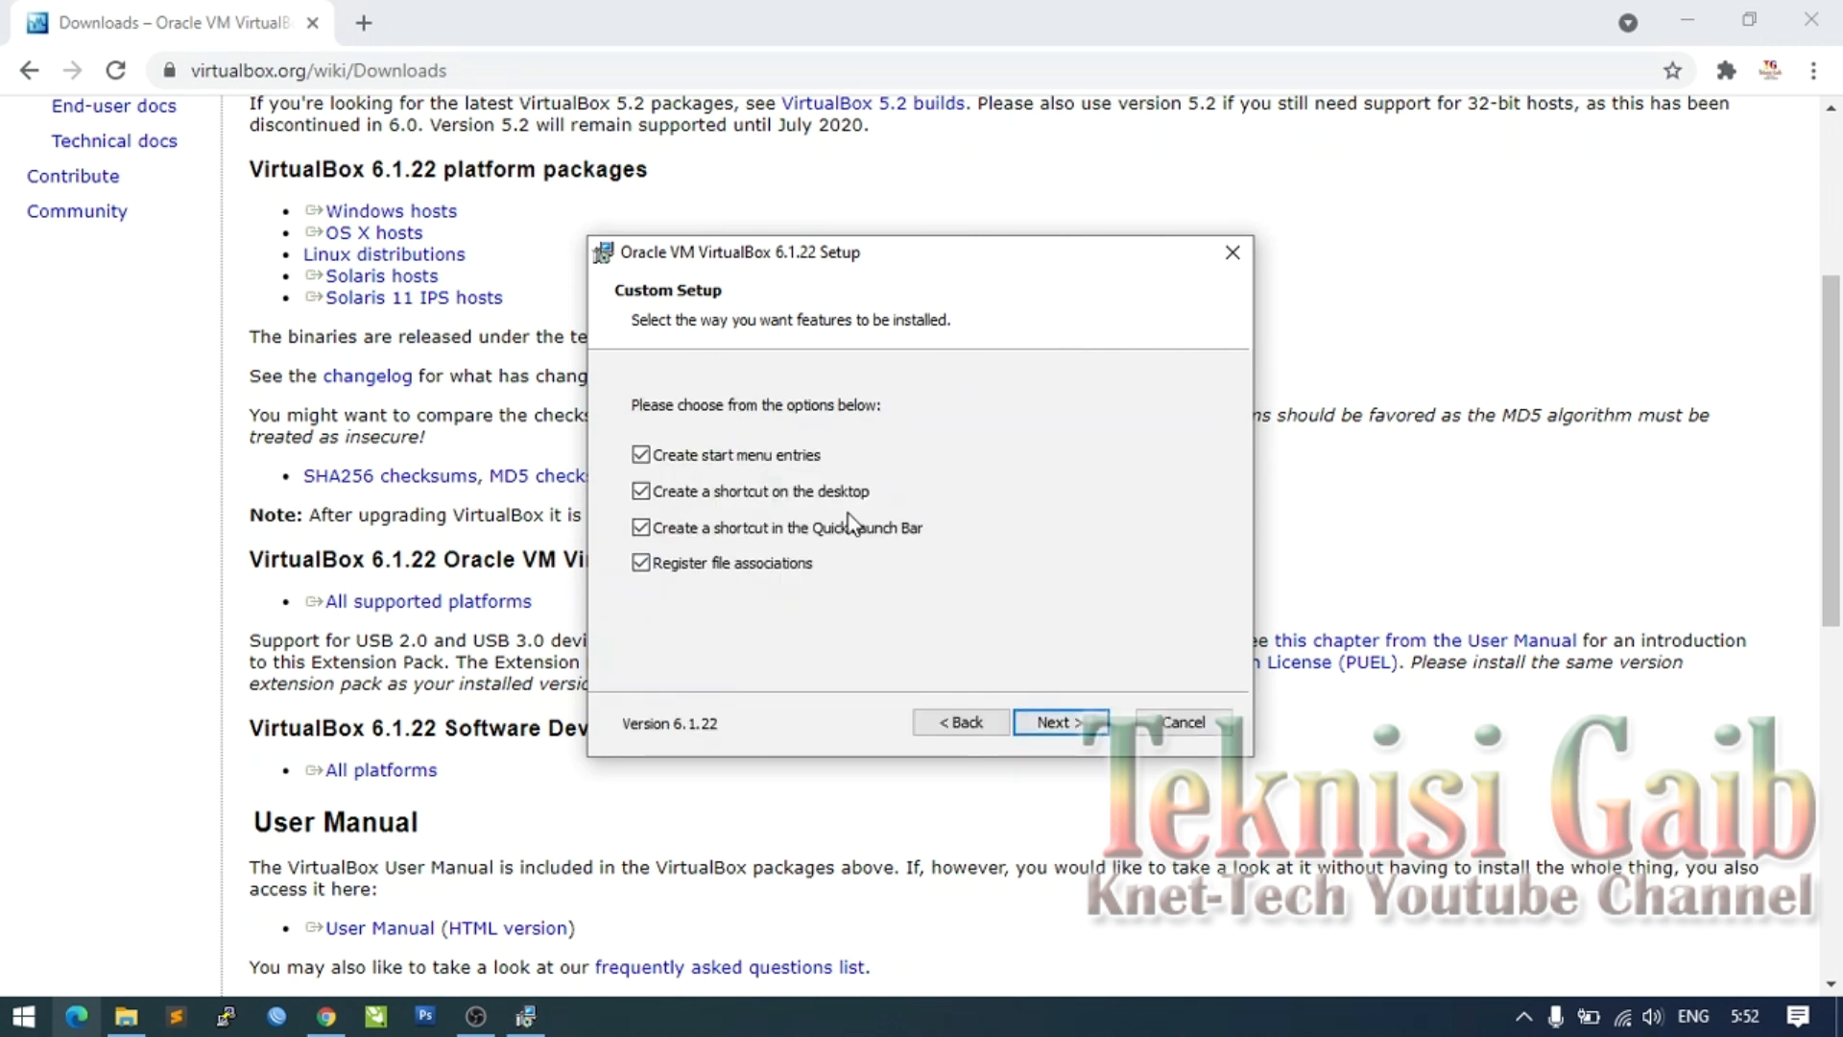
pyautogui.click(1080, 729)
pyautogui.click(1081, 729)
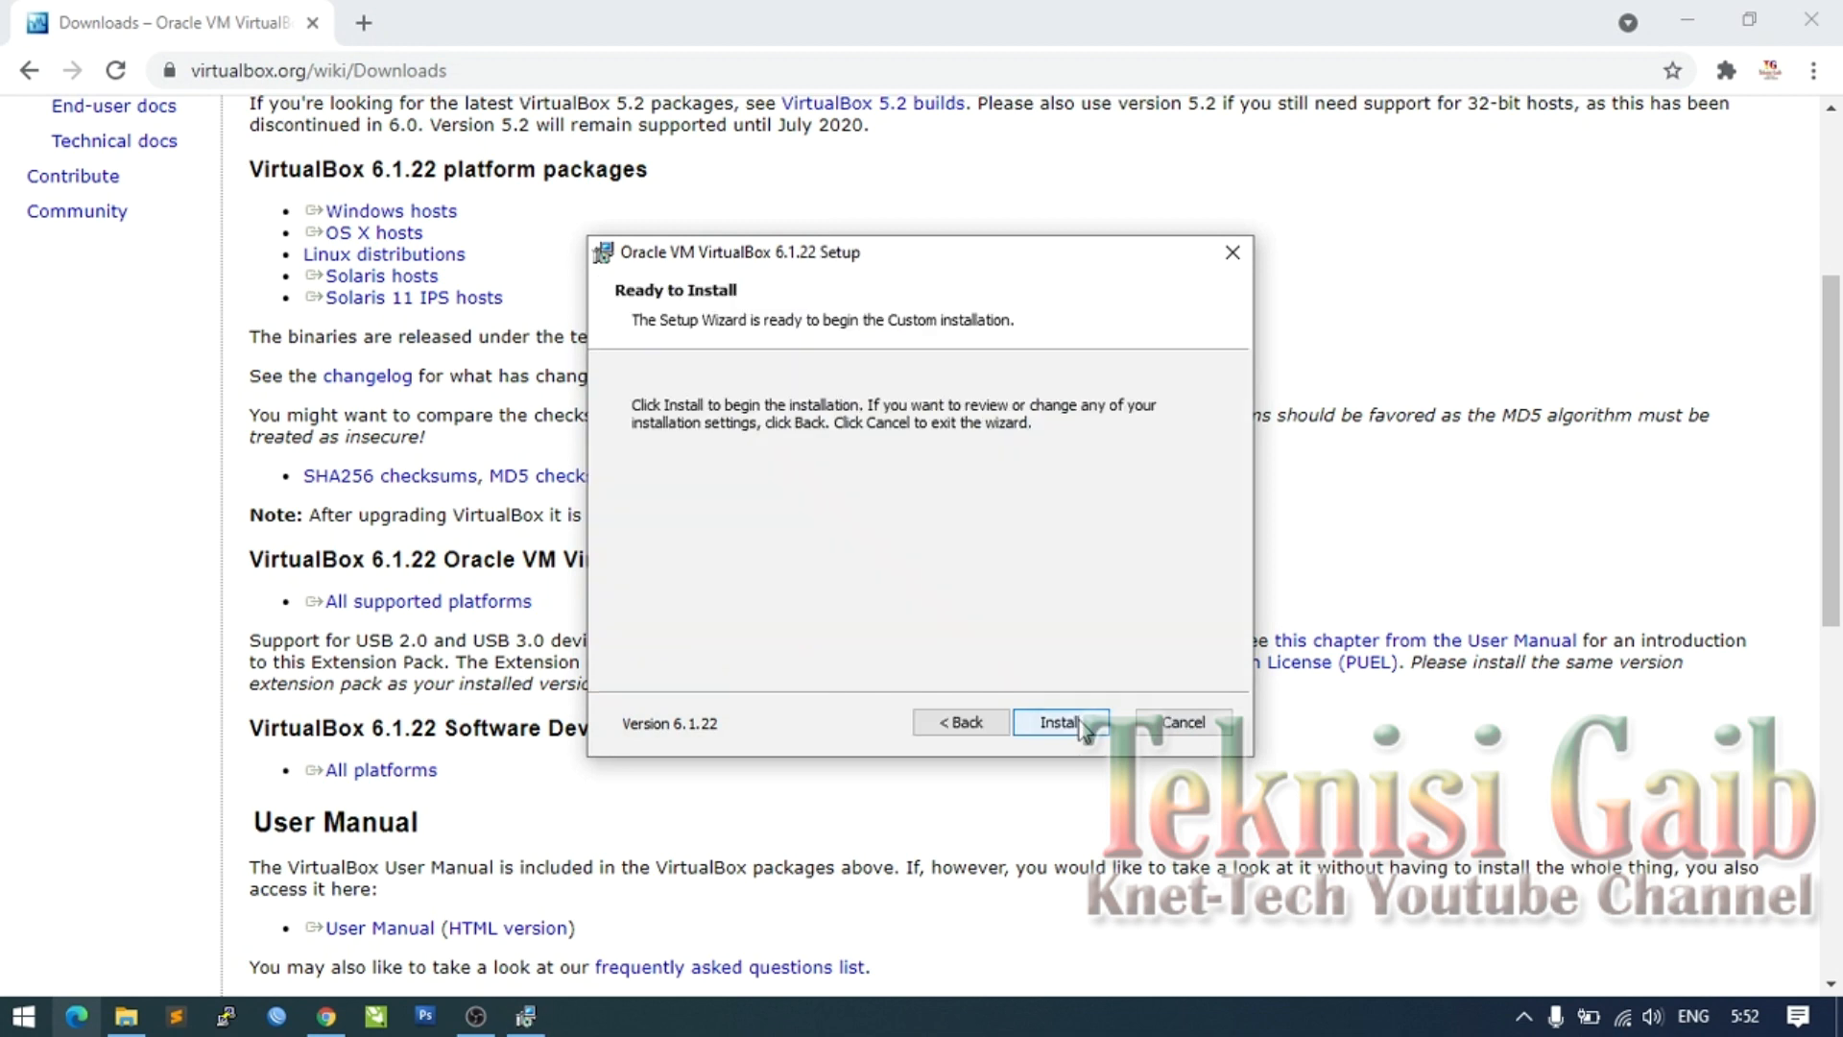
pyautogui.click(1068, 723)
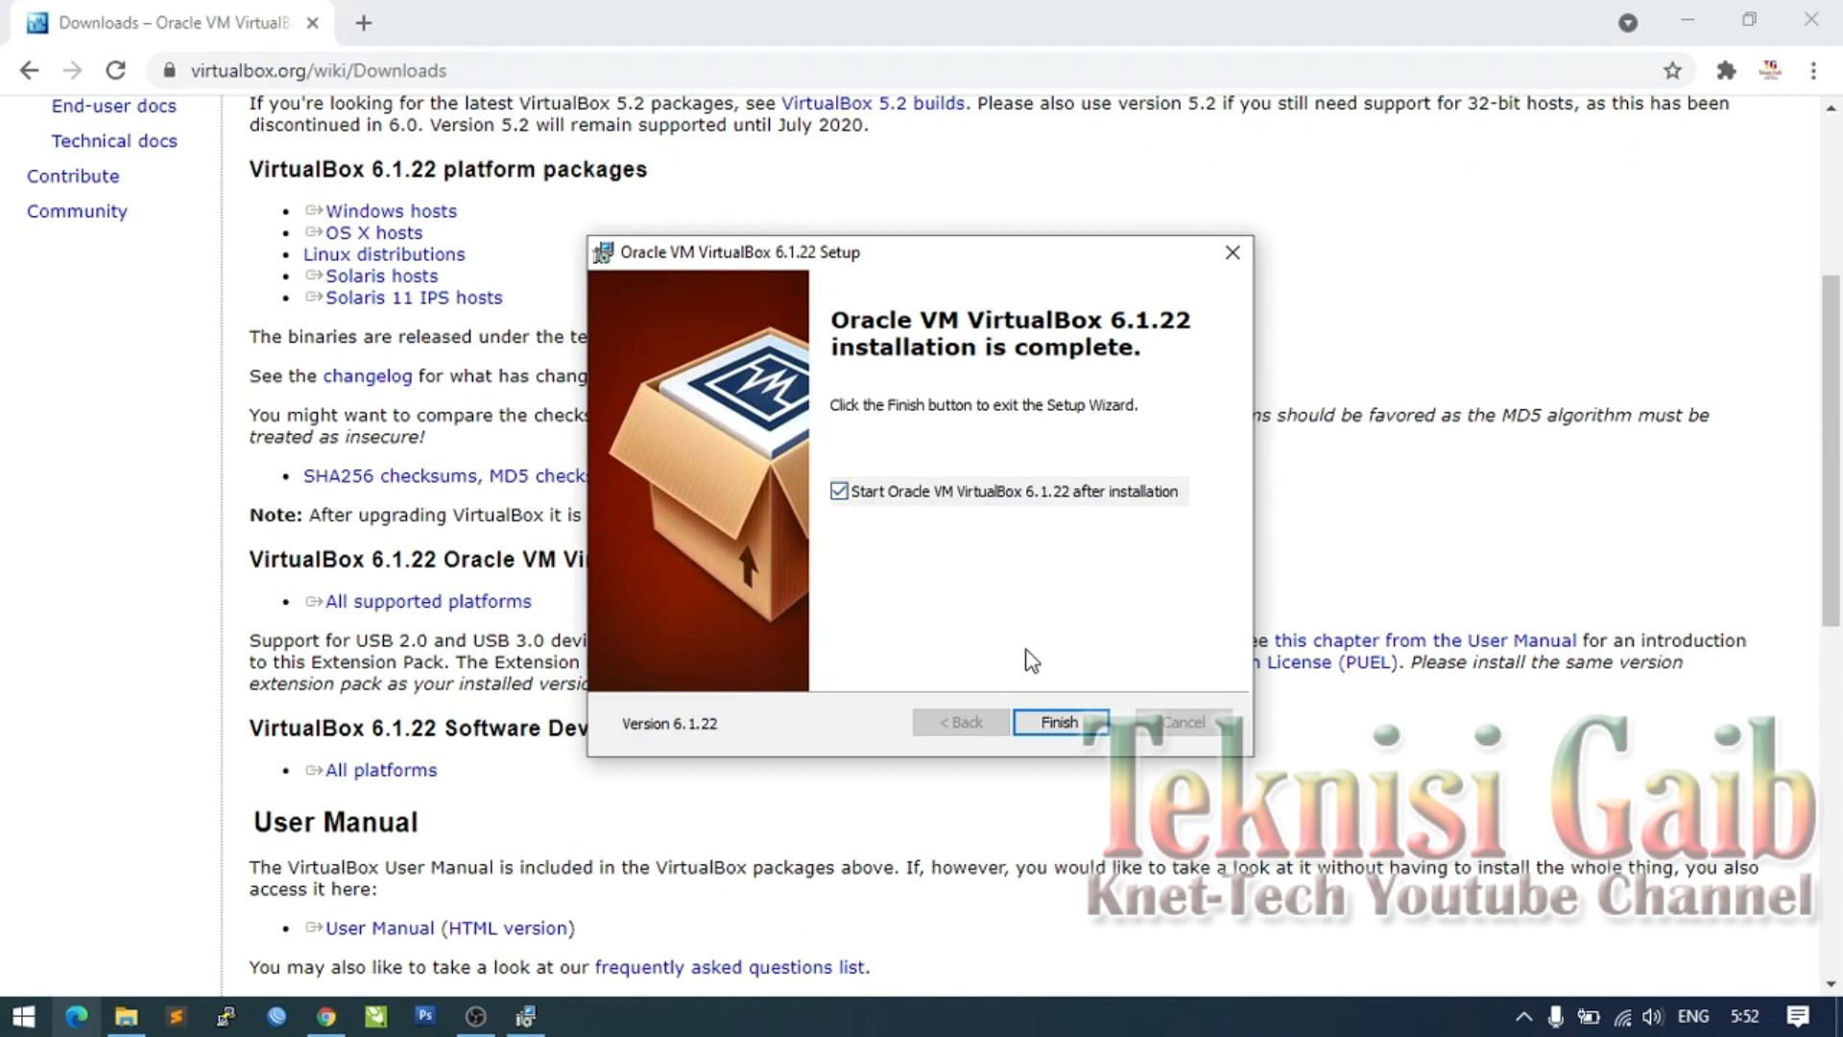
pyautogui.click(1069, 726)
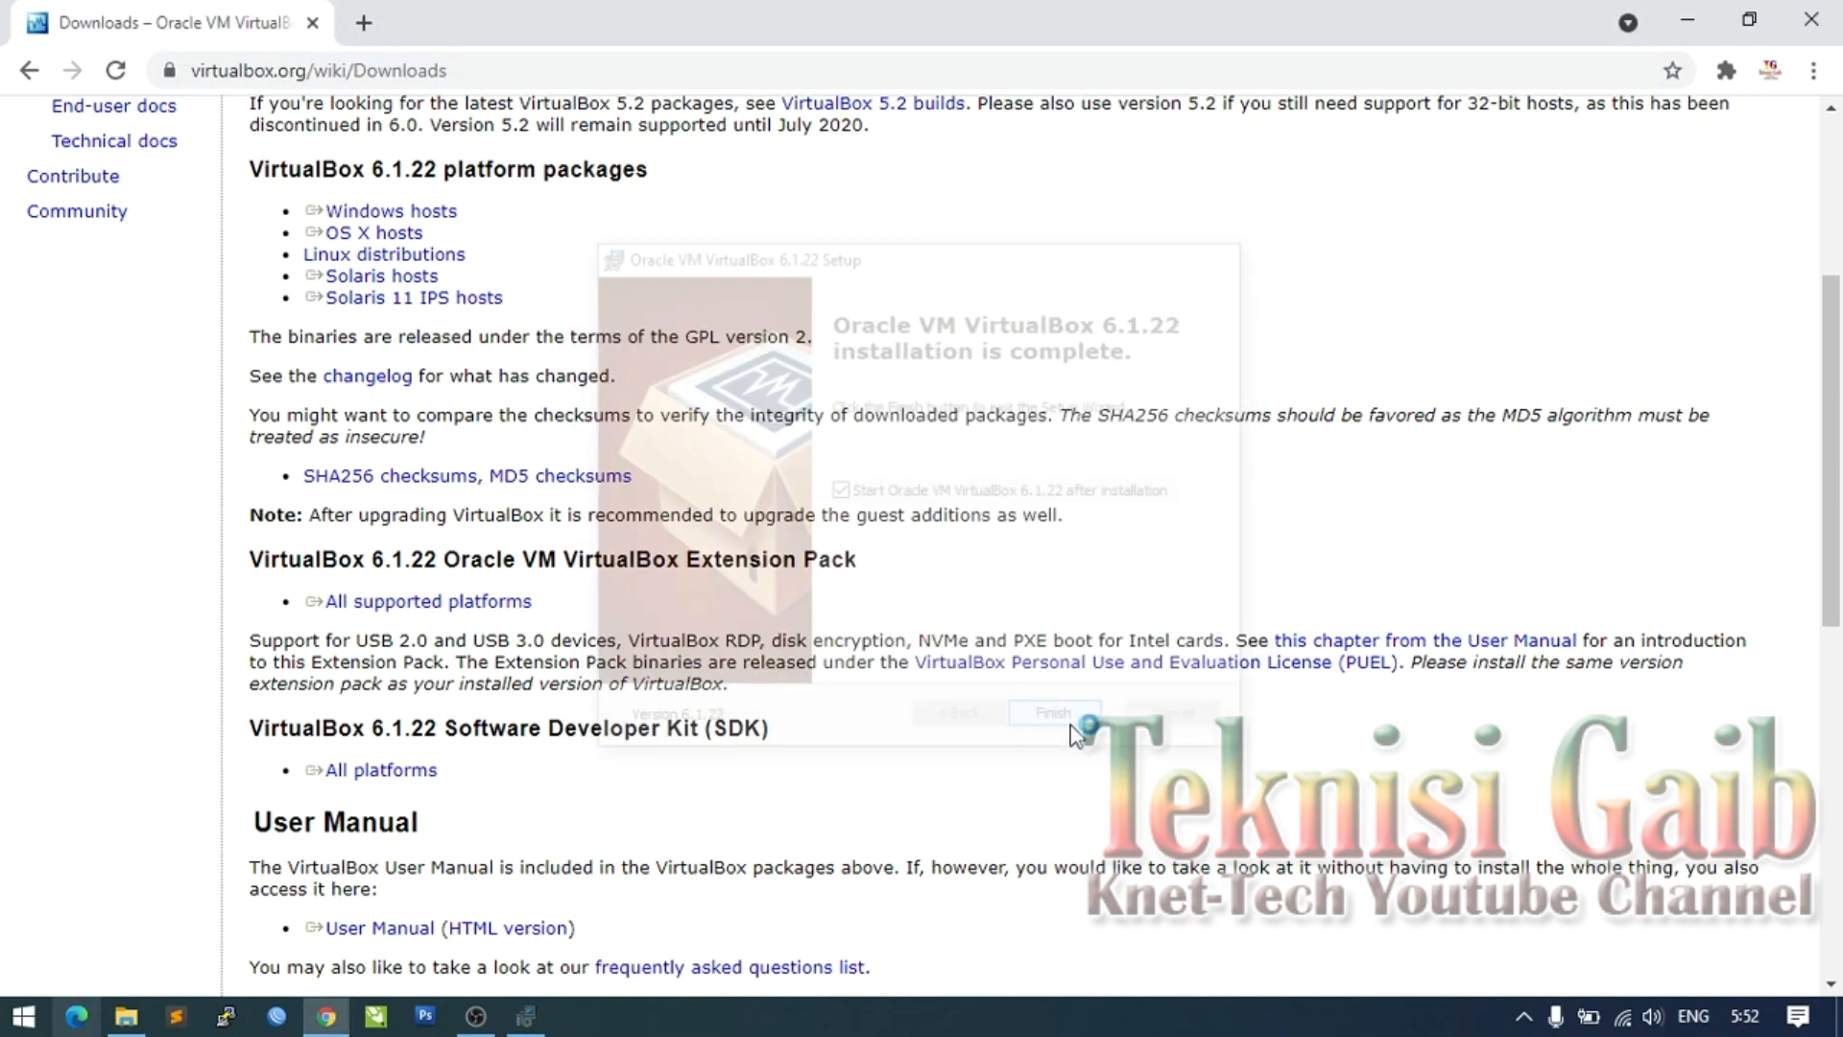
pyautogui.click(1691, 31)
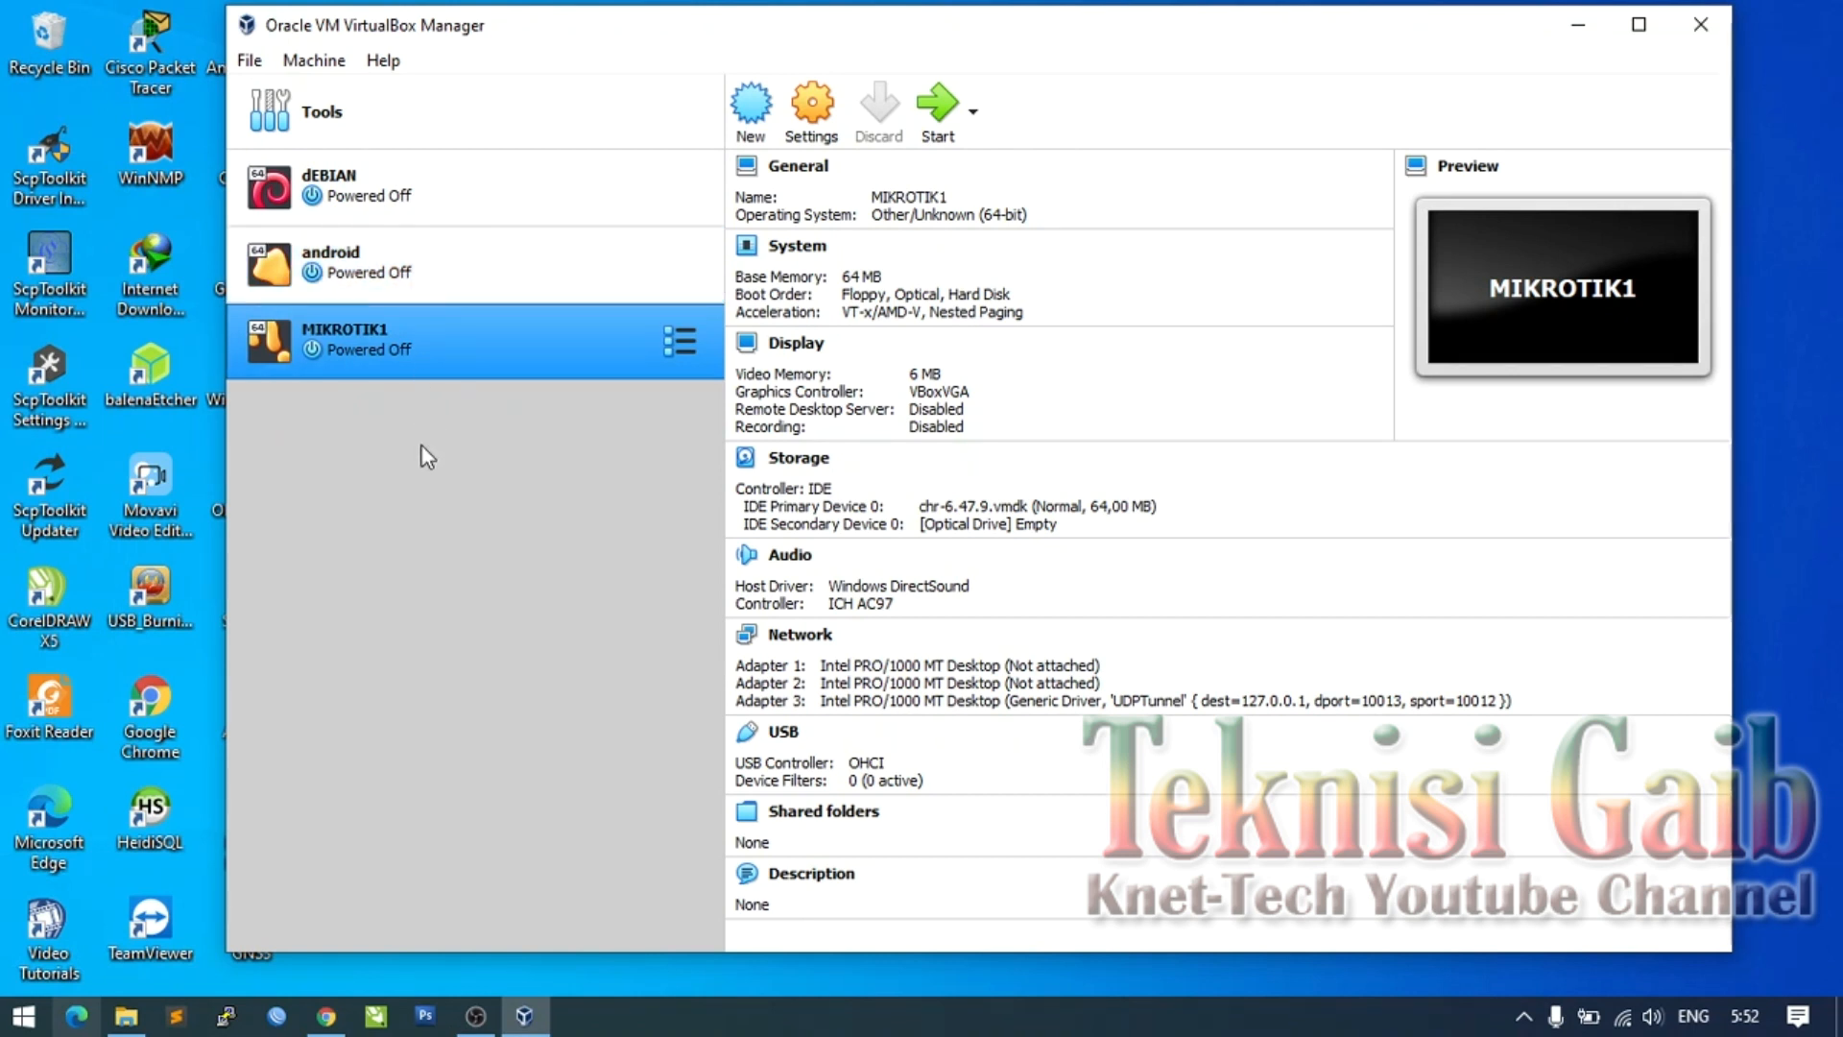
pyautogui.click(1637, 26)
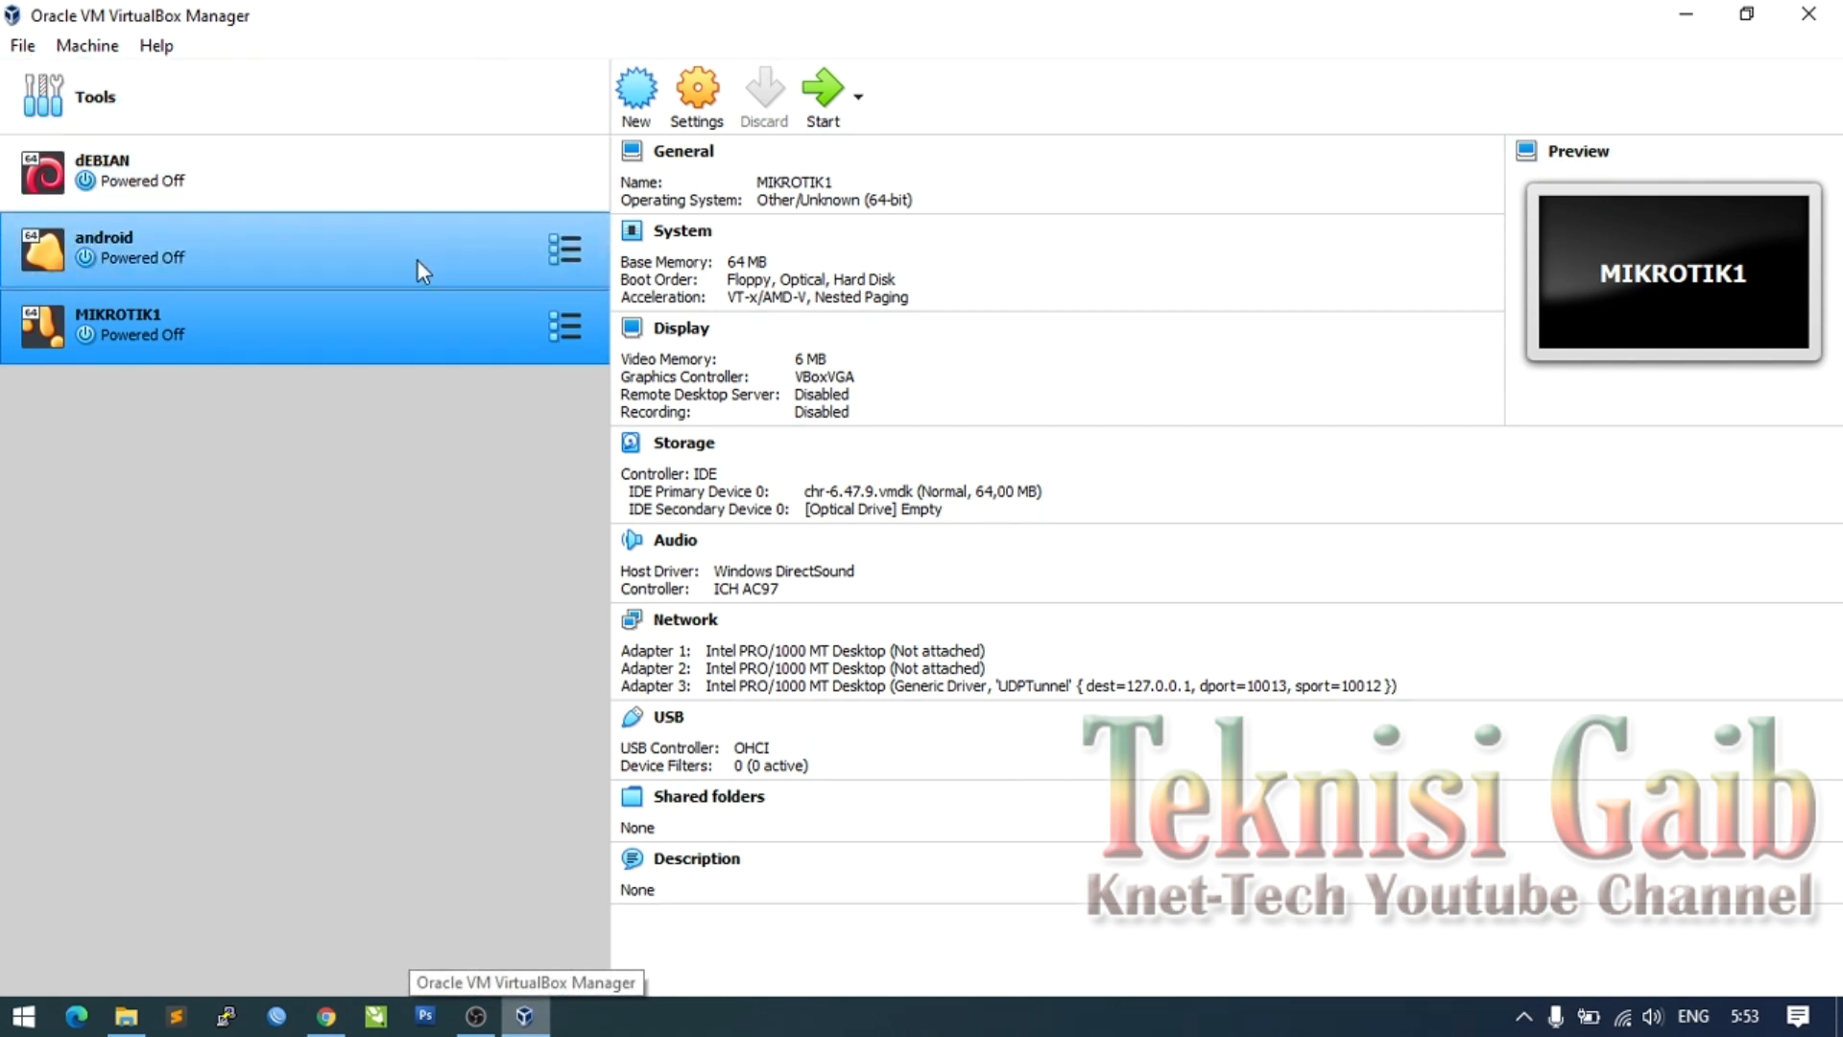
# Step: Download the VirtualBox 6.1.22 Extension Pack for all supported platforms in Chrome, and open the Extensions preferences in VirtualBox Manager
pyautogui.click(327, 1017)
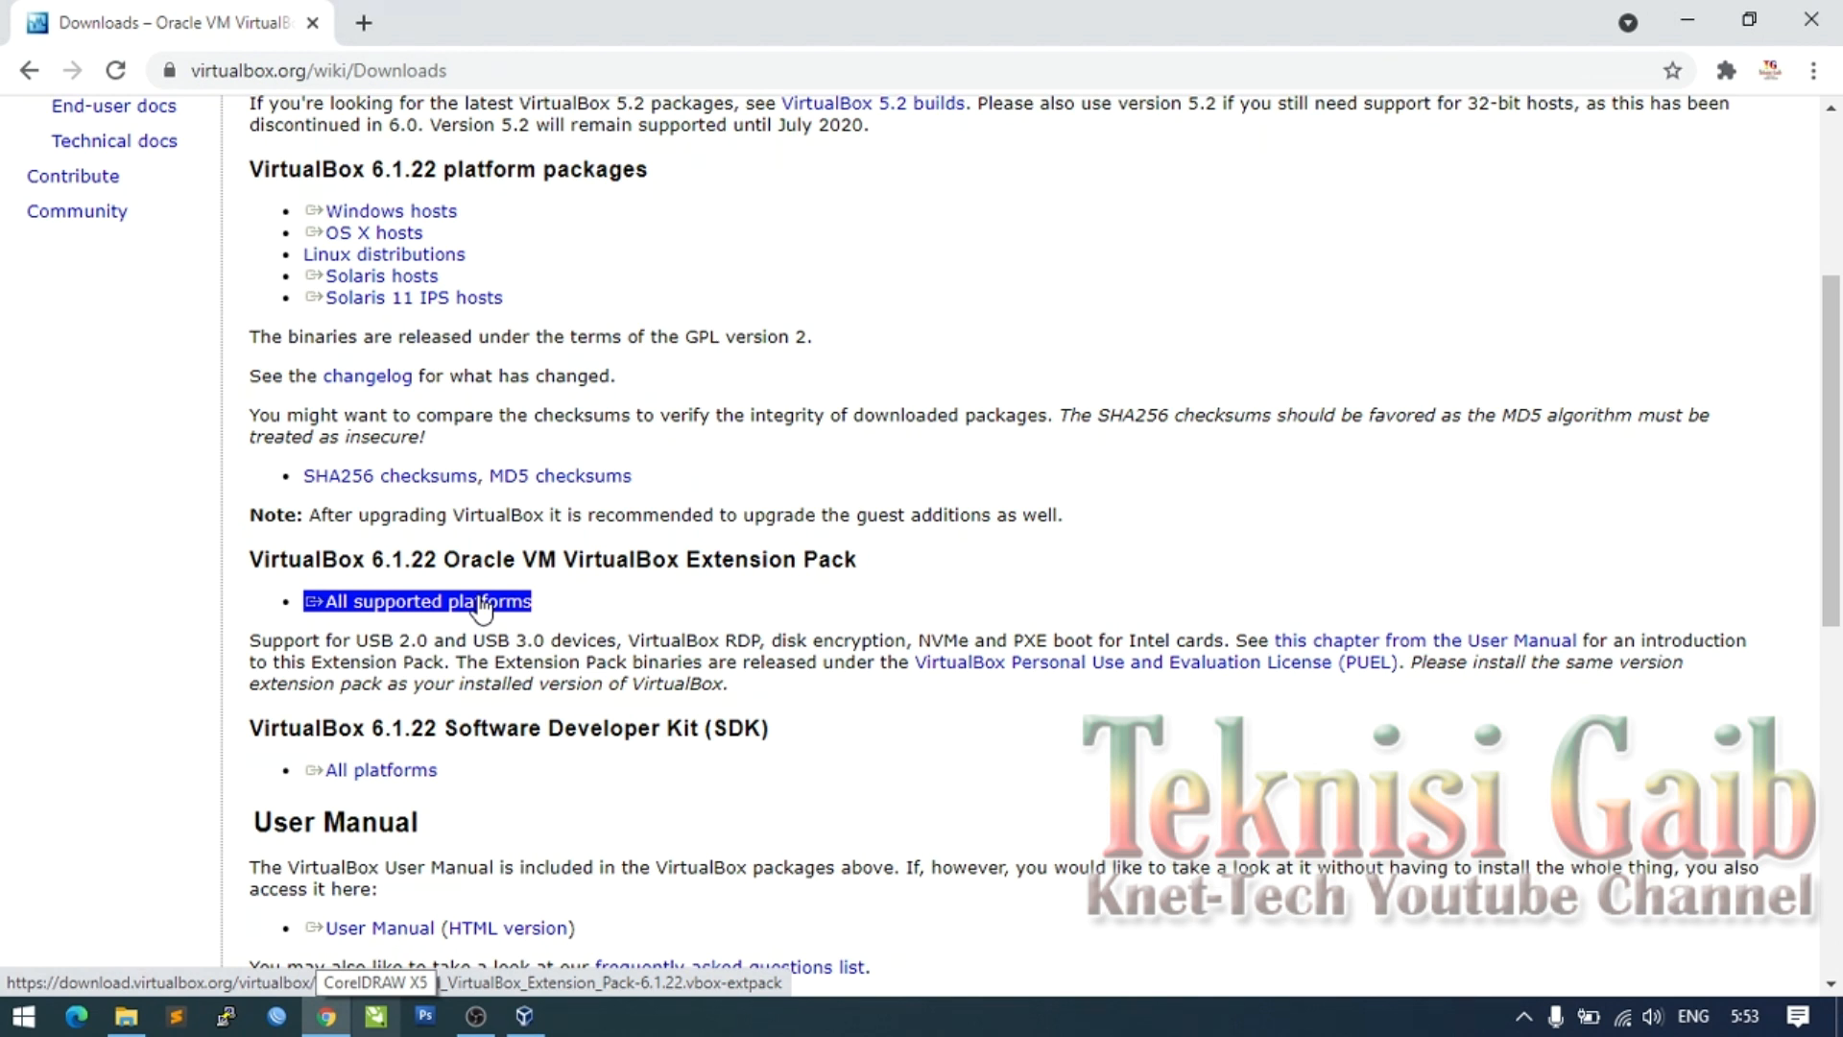
pyautogui.click(388, 605)
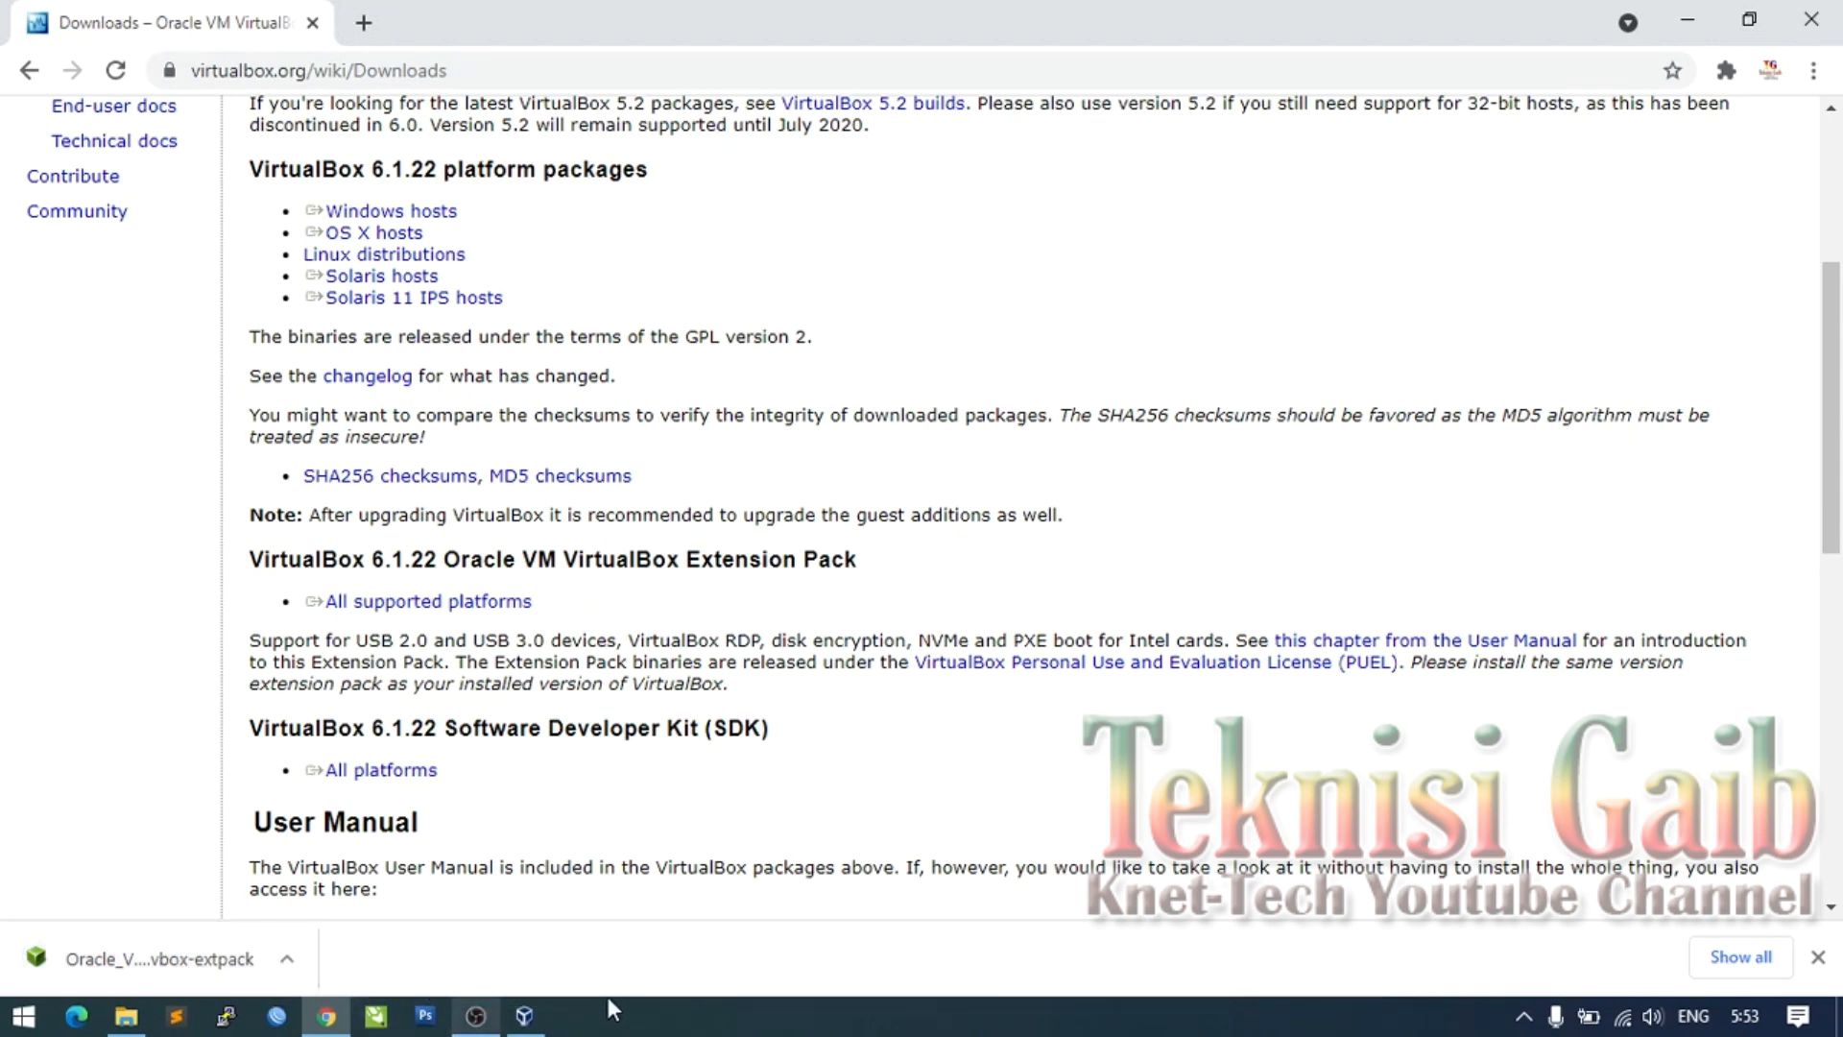
pyautogui.click(524, 1017)
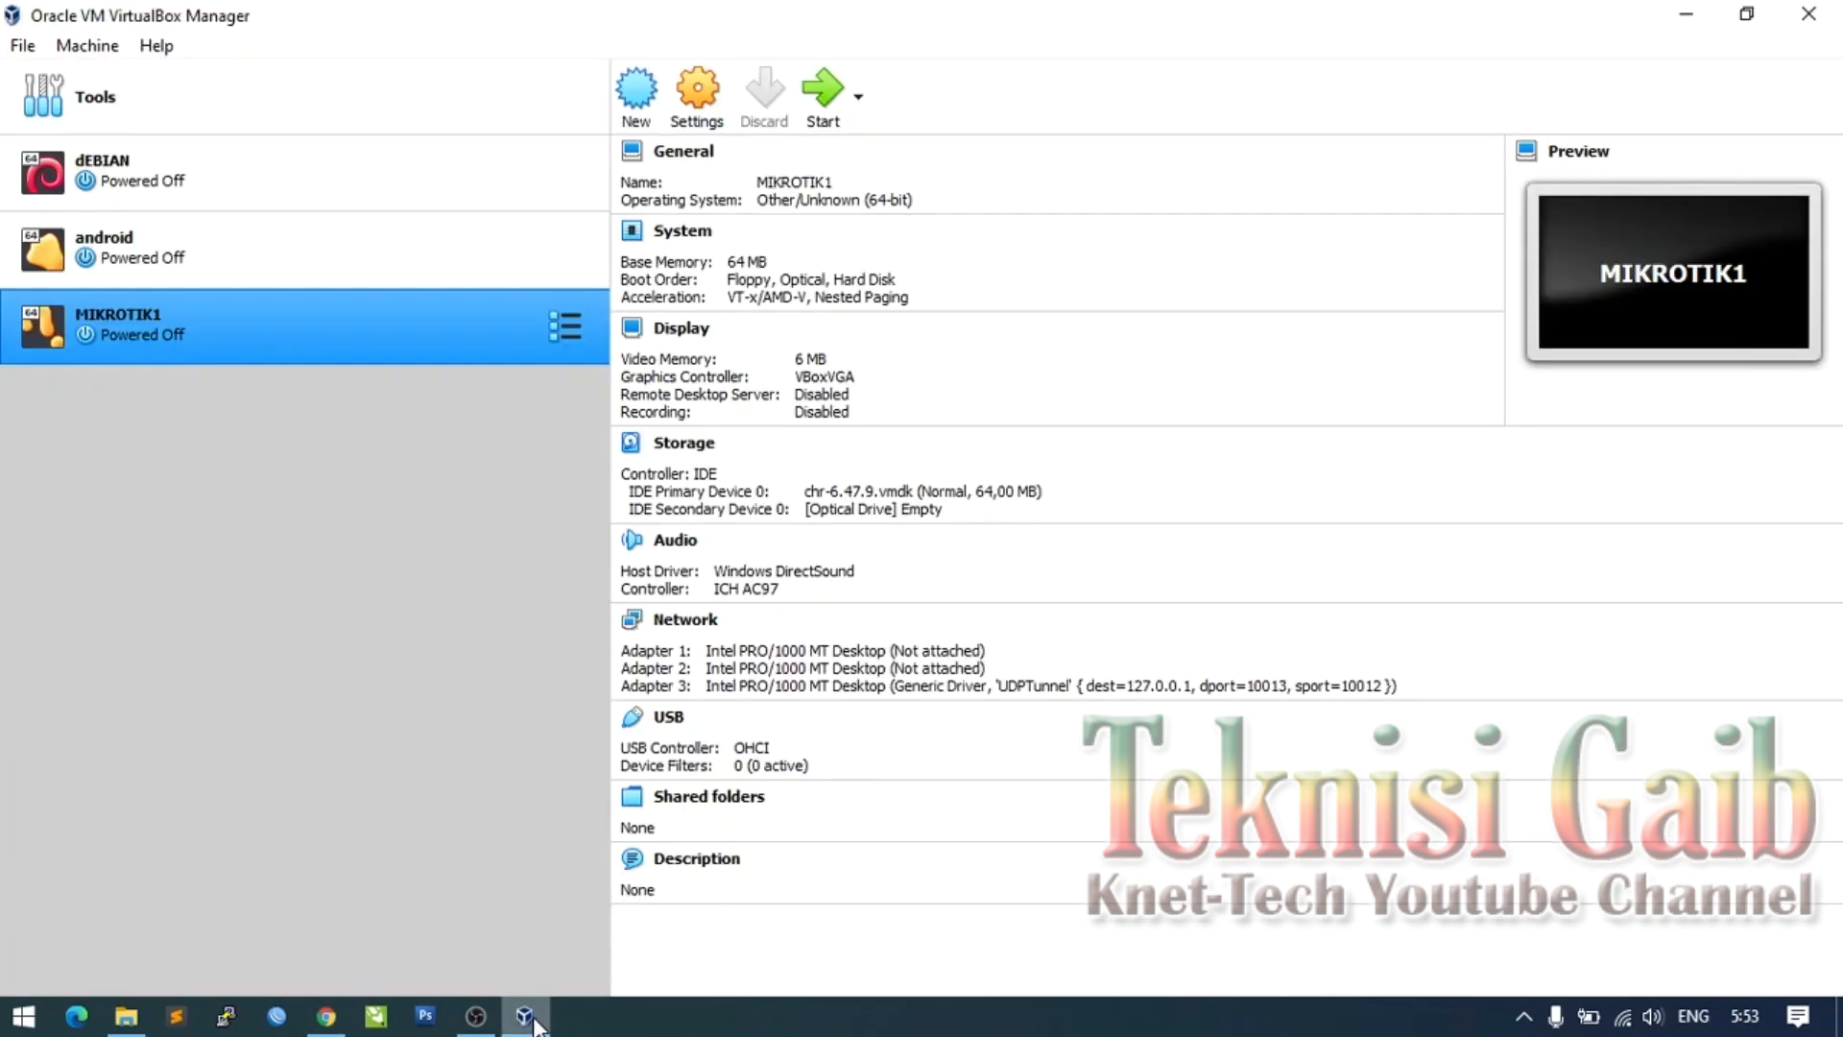
pyautogui.click(31, 54)
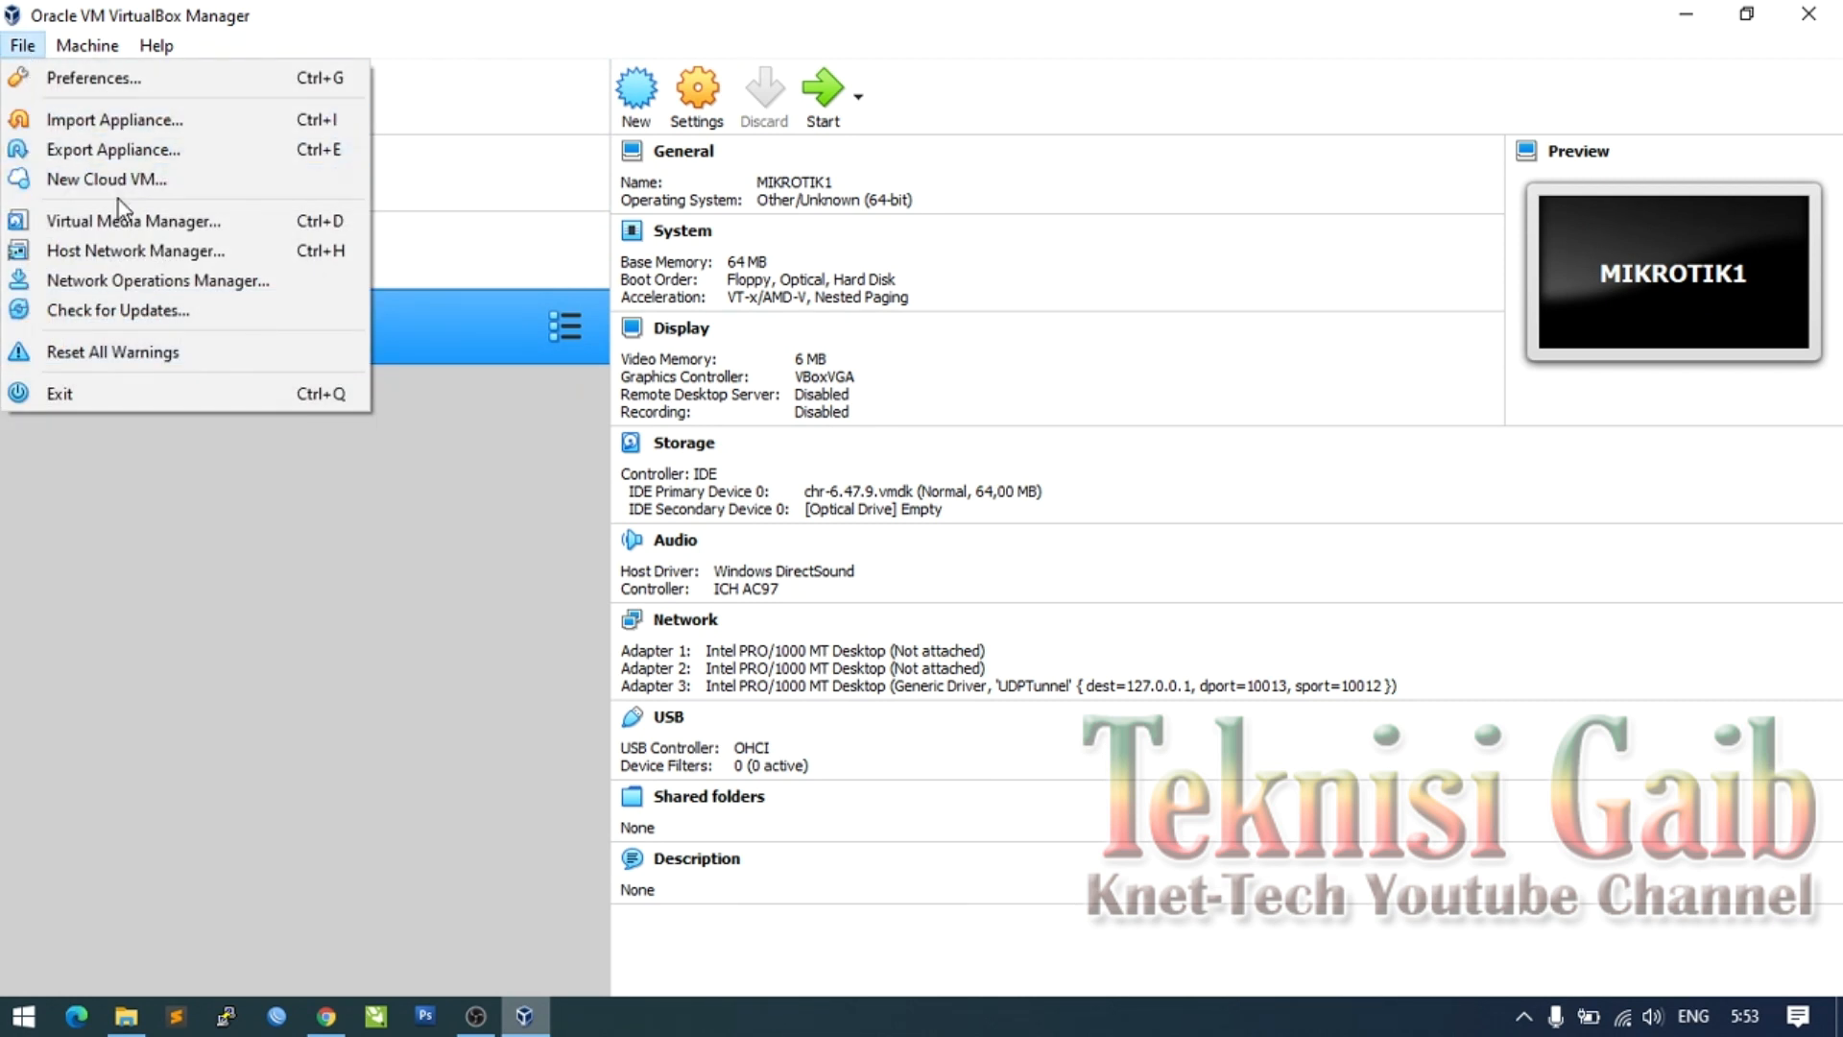
pyautogui.click(136, 77)
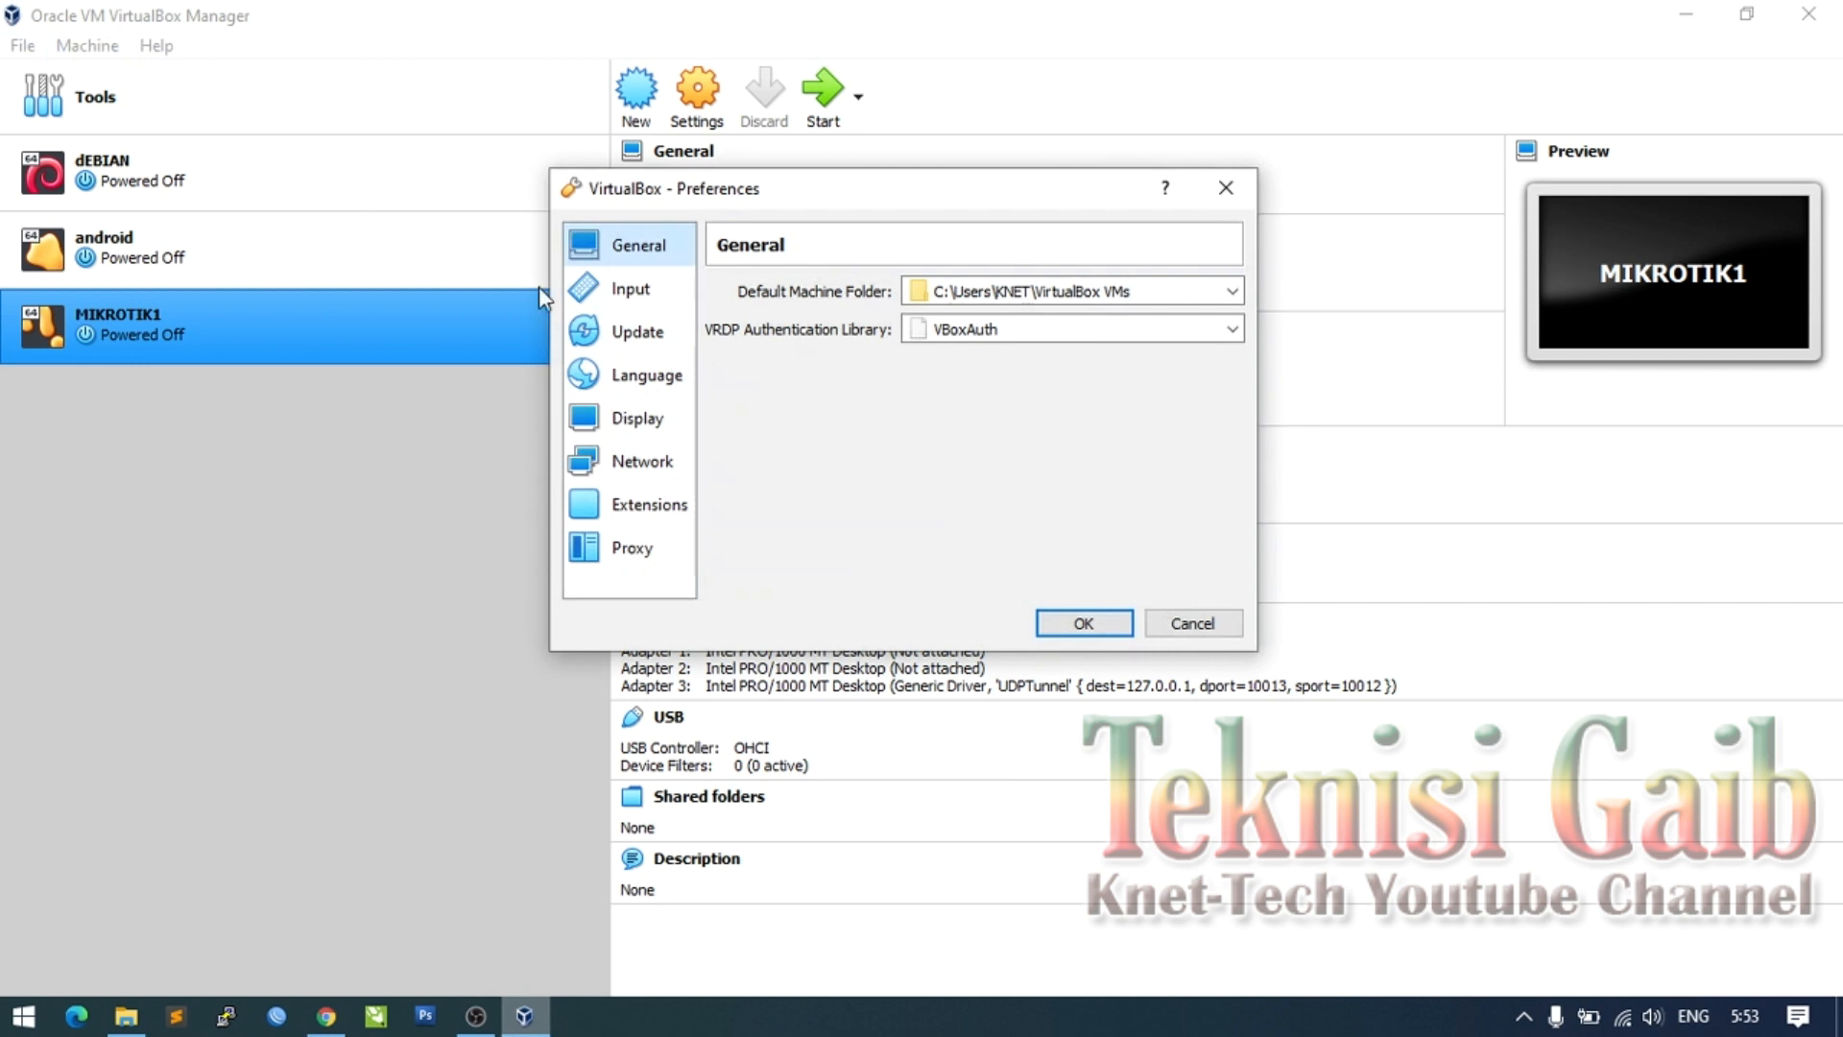
pyautogui.click(660, 508)
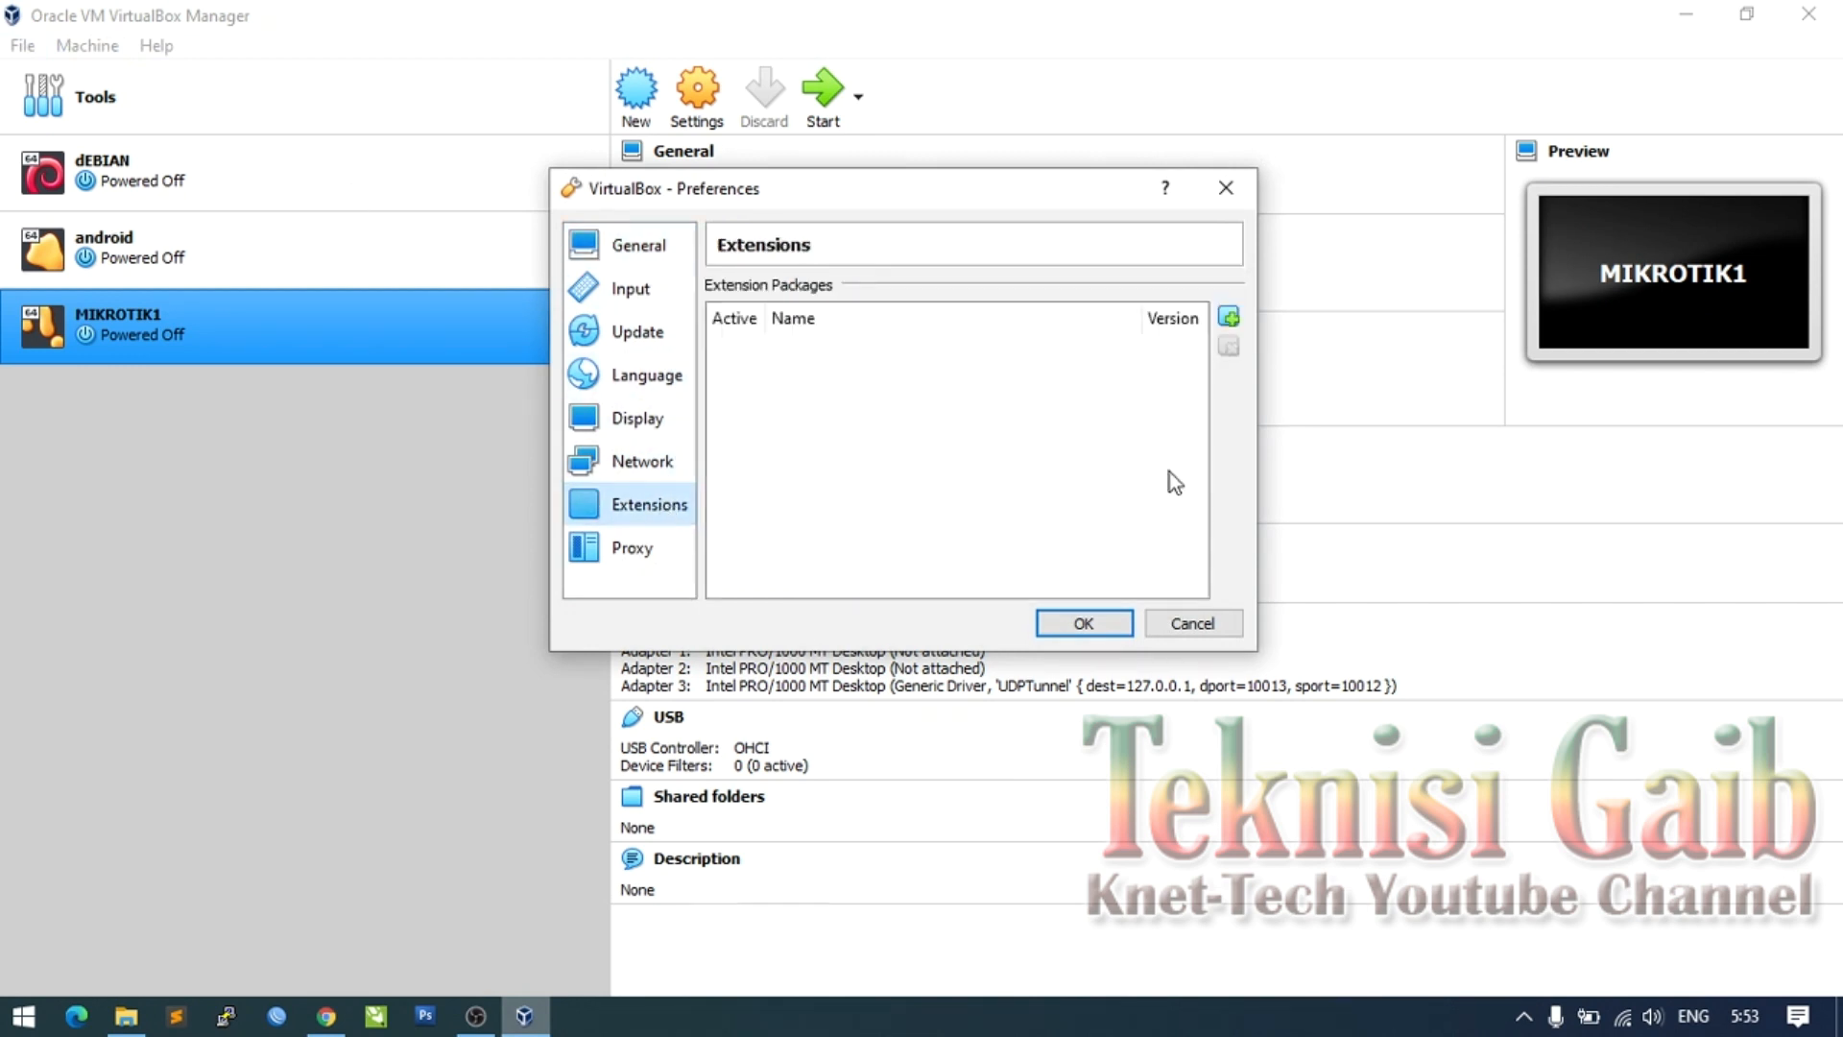
# Step: Install the Oracle VM VirtualBox Extension Pack from the Downloads folder, accepting its license, and save the preferences
pyautogui.click(1228, 318)
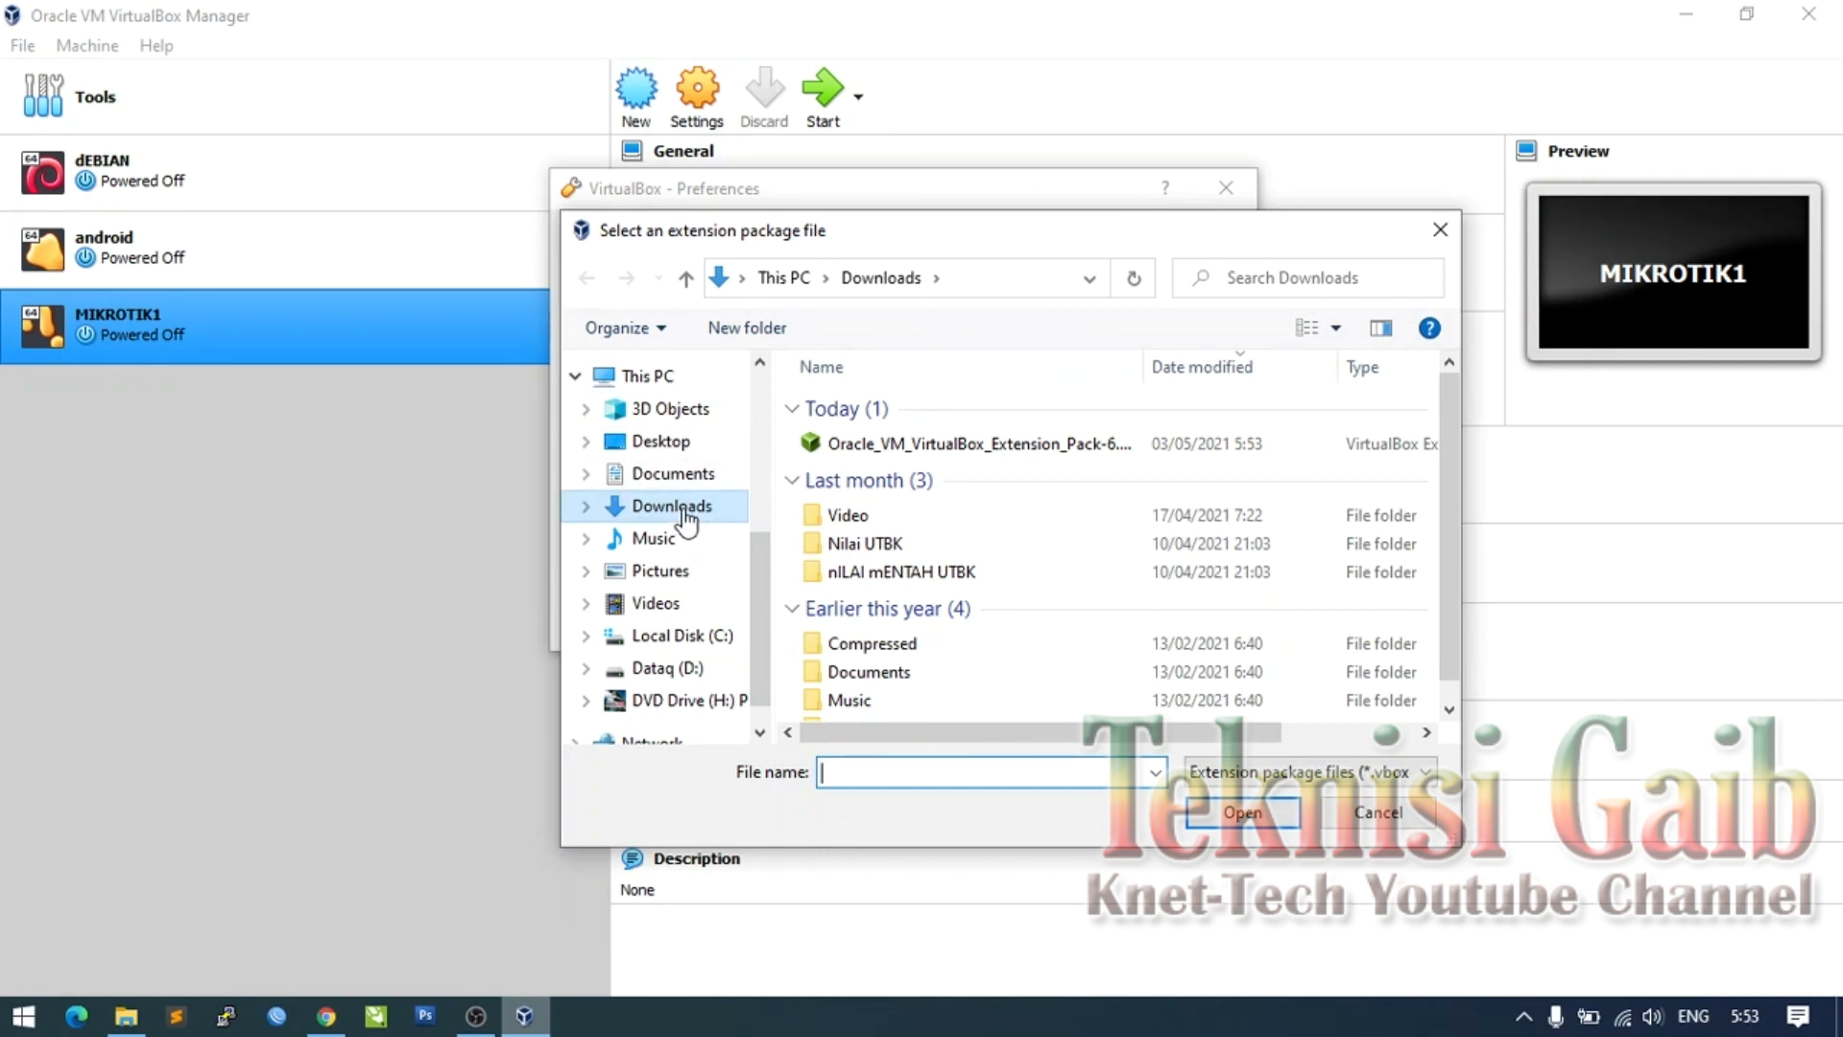
pyautogui.click(943, 454)
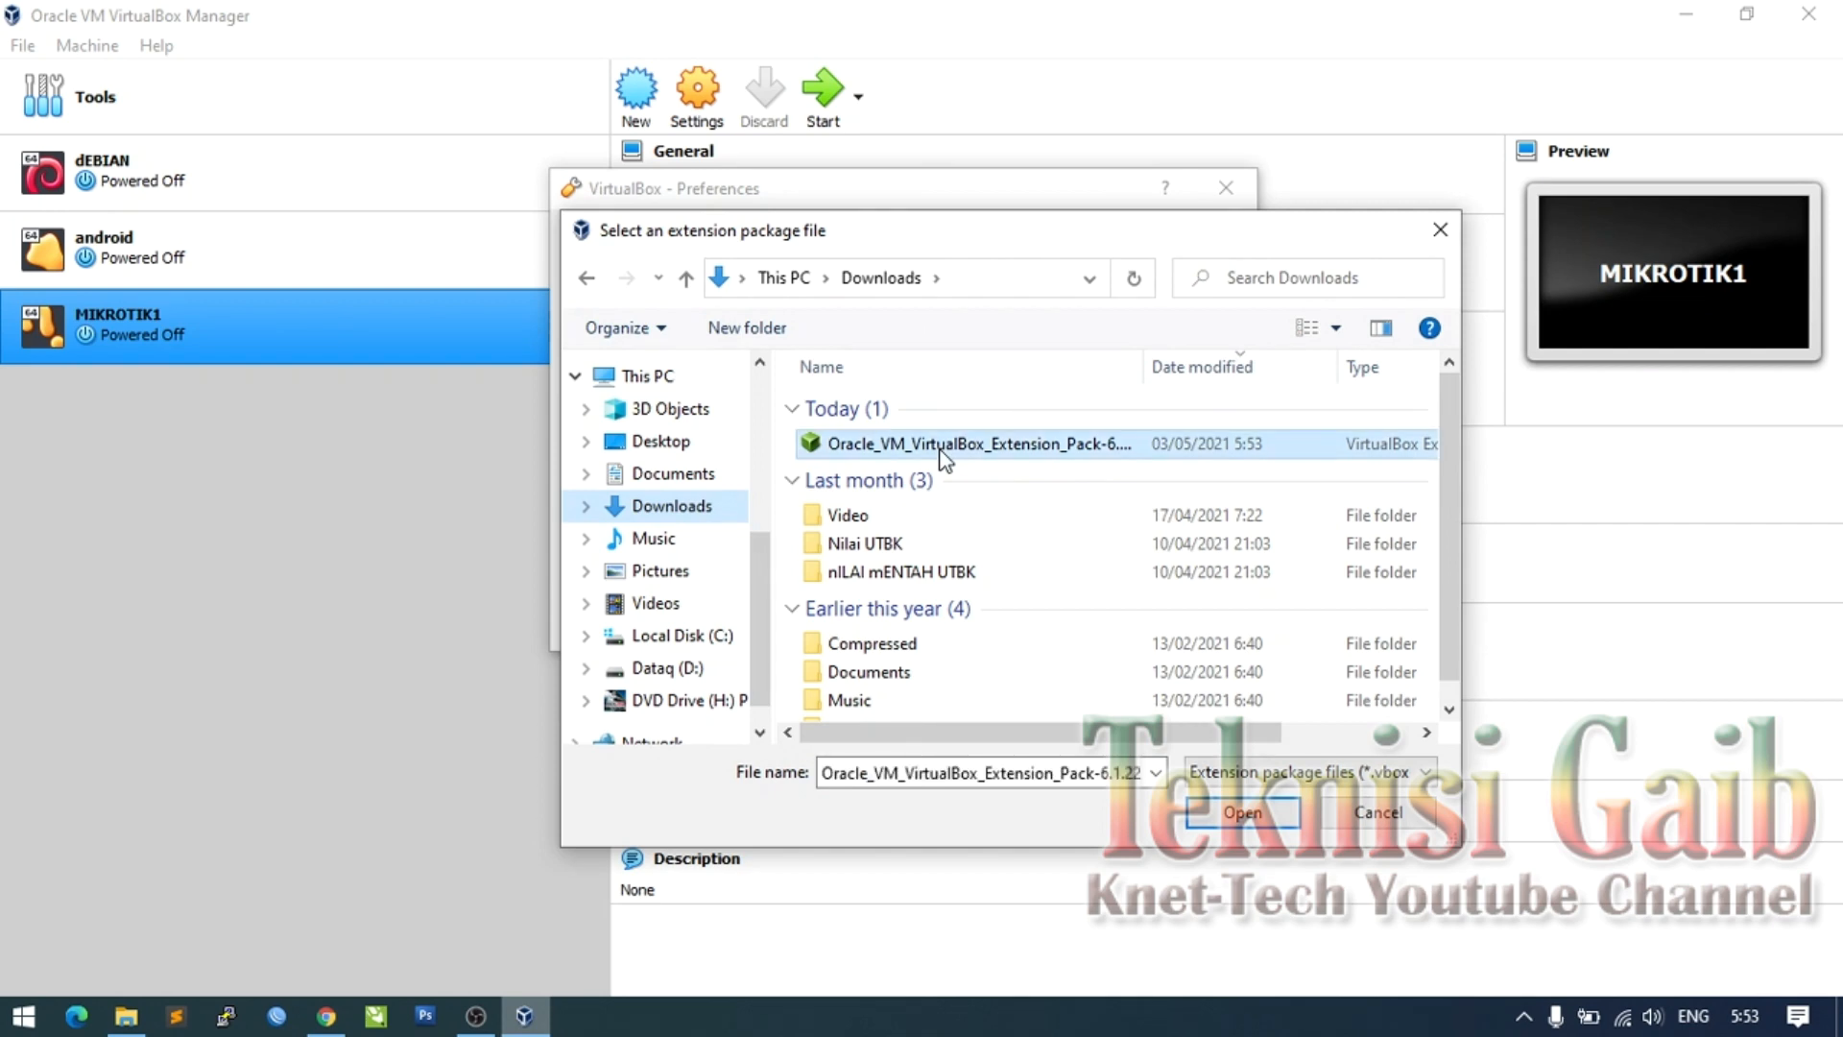
pyautogui.click(1265, 818)
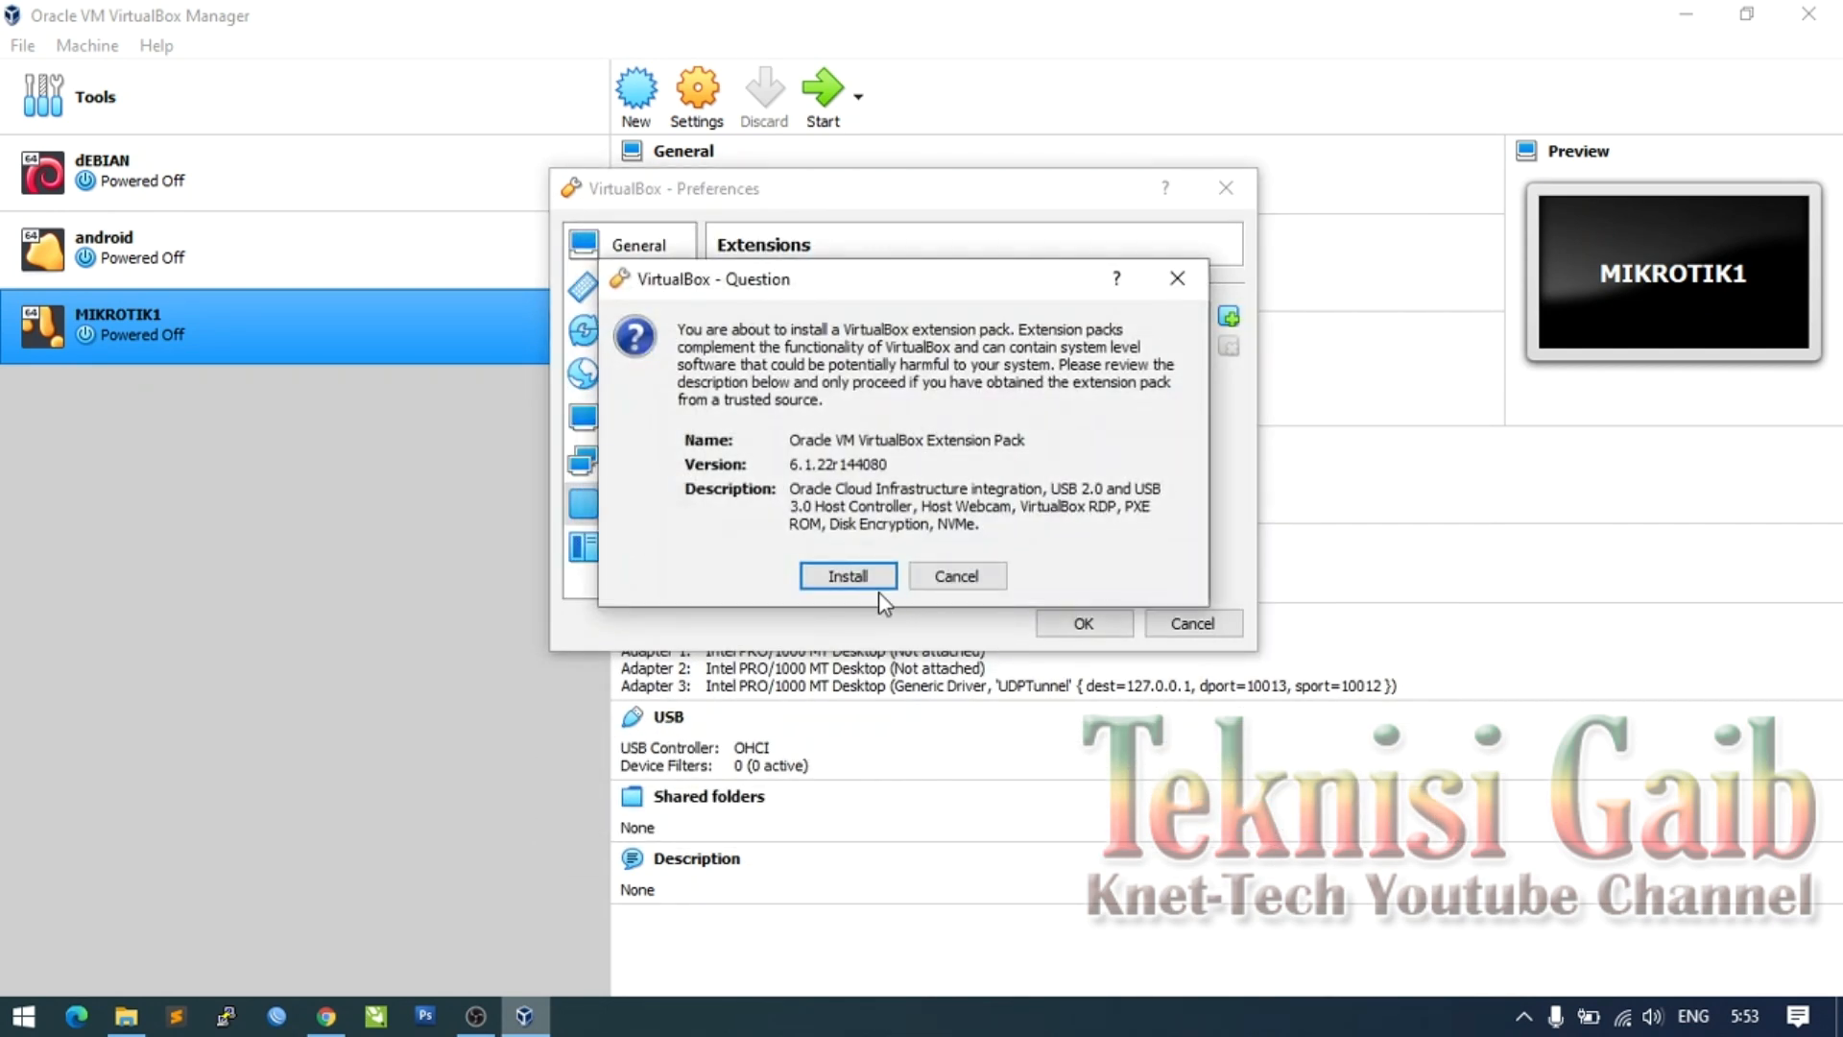
pyautogui.click(873, 589)
pyautogui.click(852, 578)
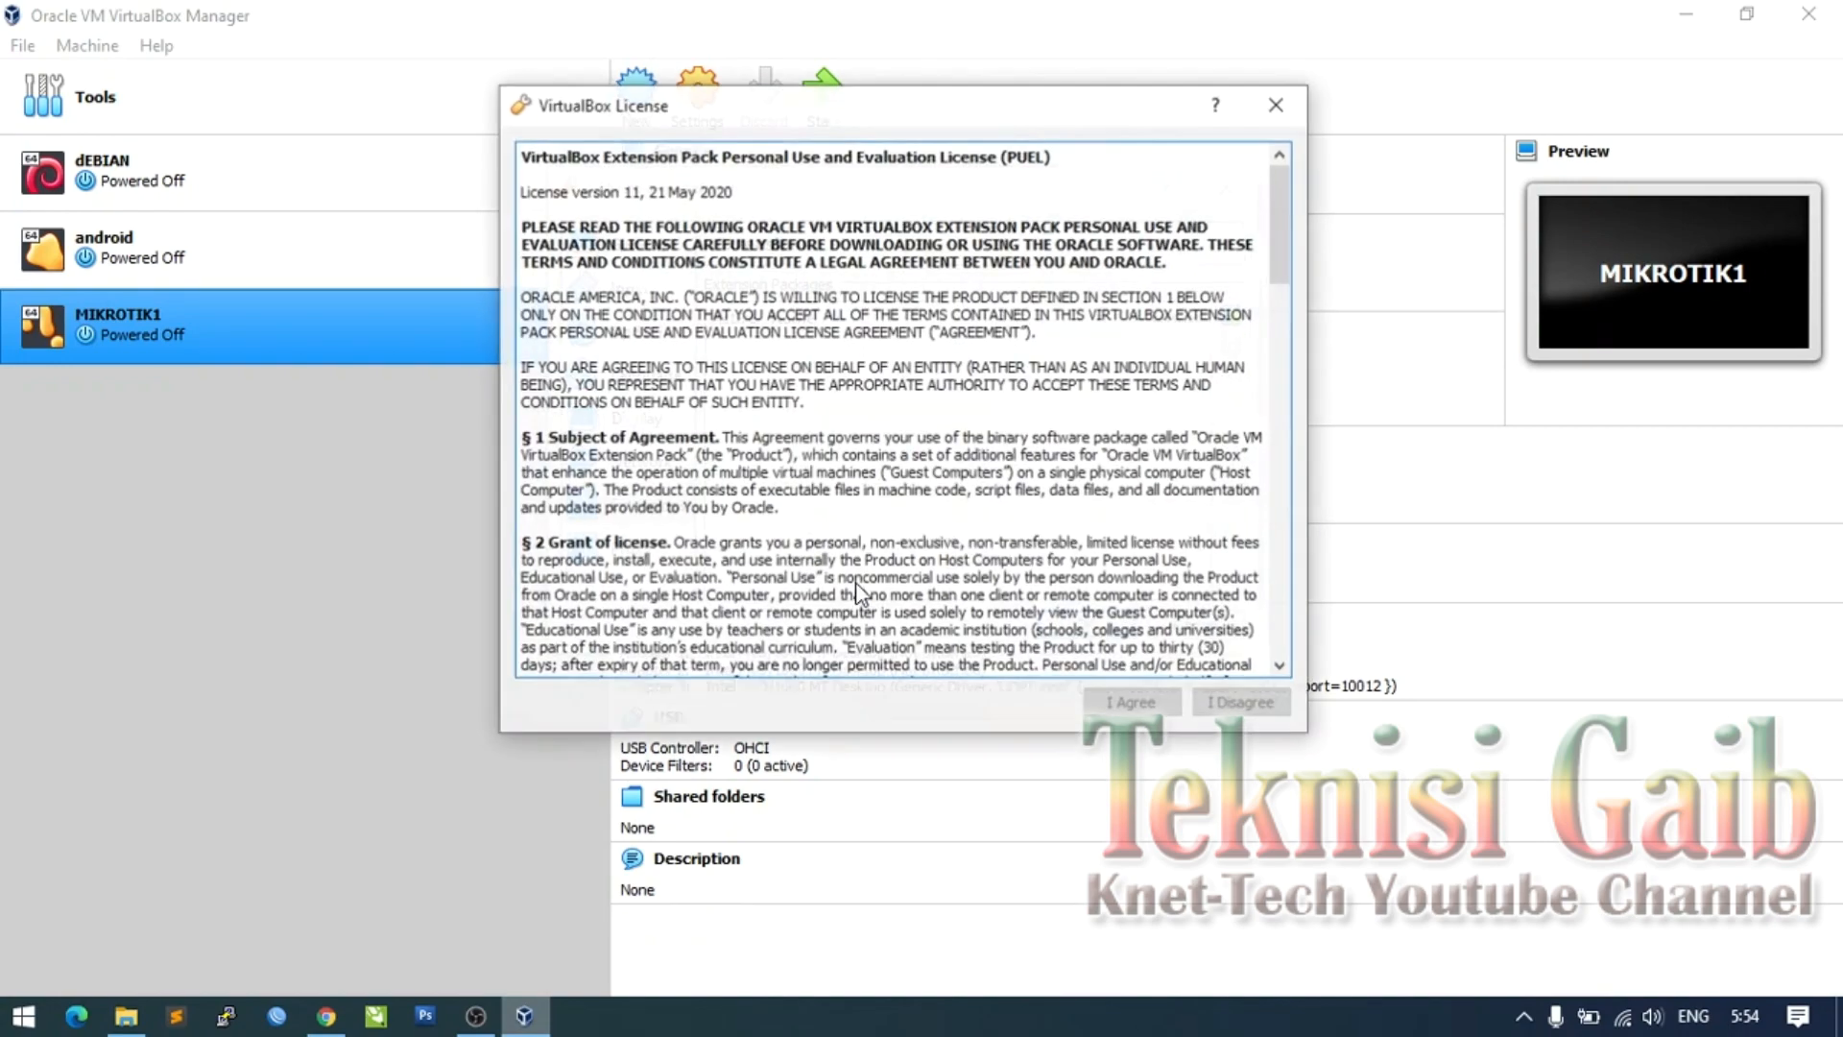
pyautogui.moveTo(1277, 206); pyautogui.dragTo(1277, 577)
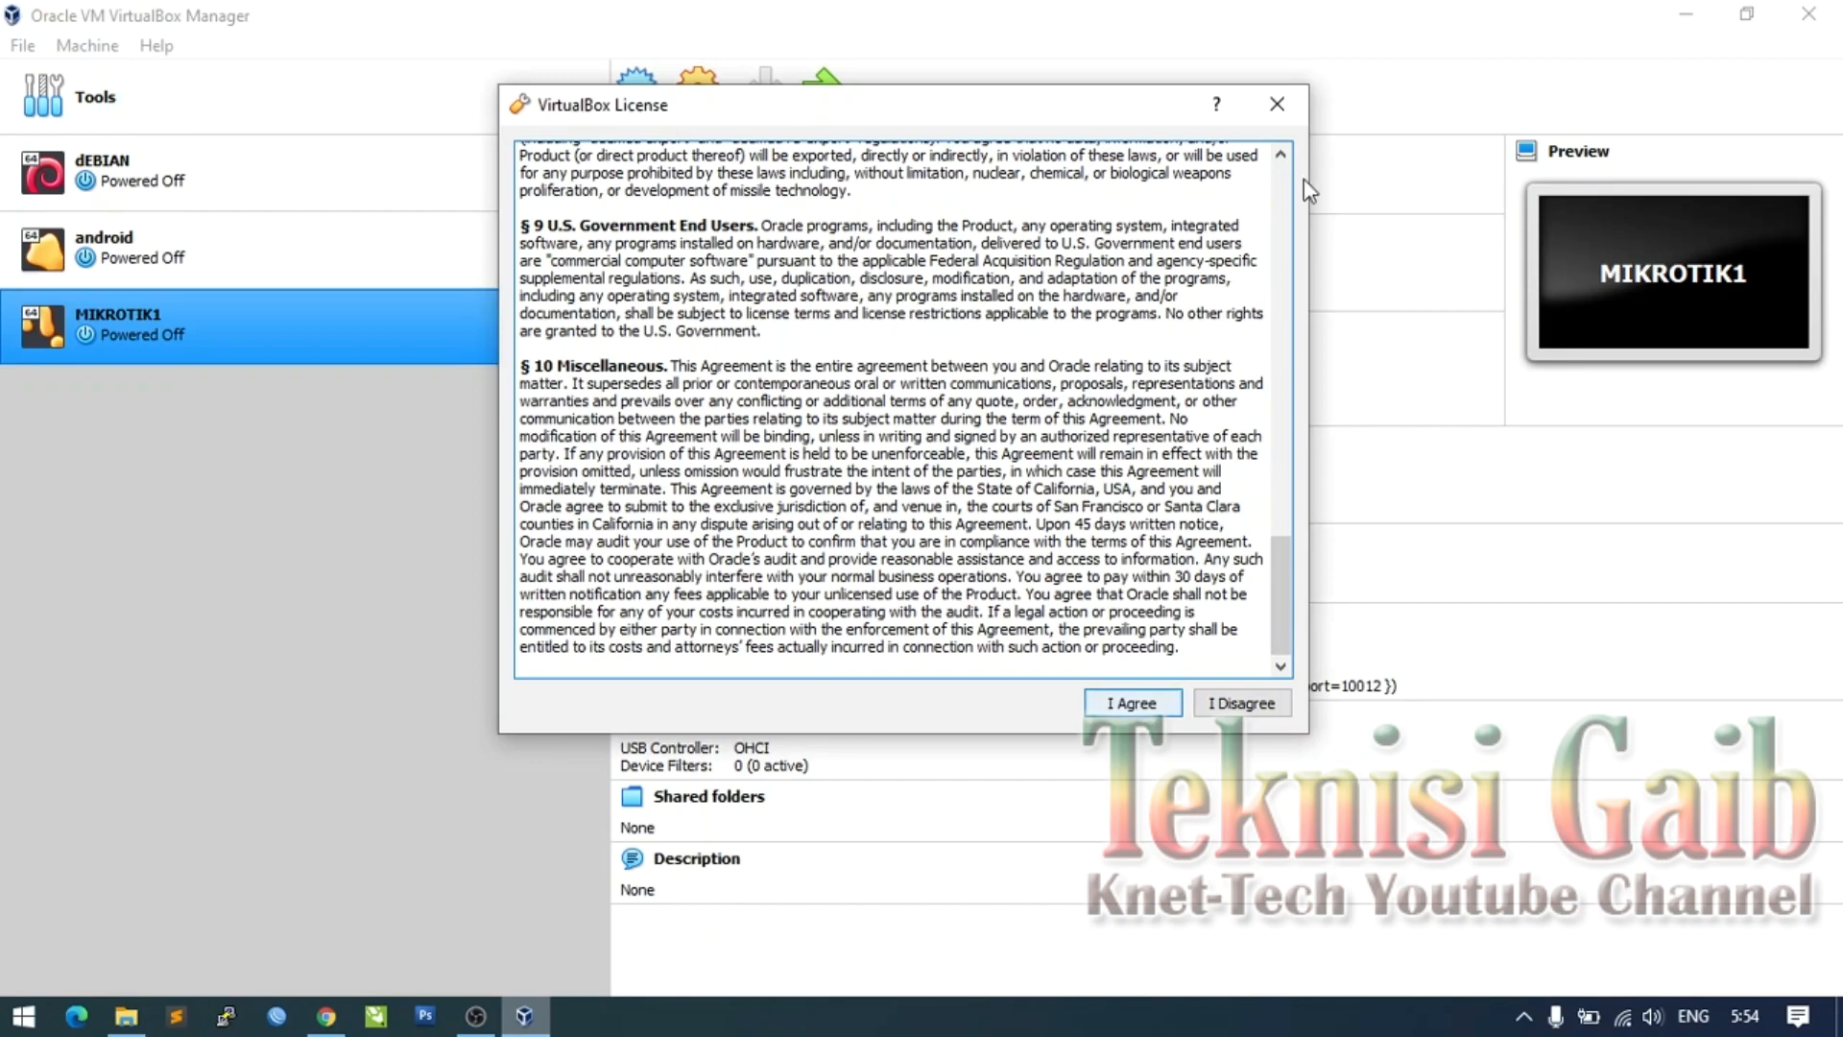
pyautogui.click(1143, 707)
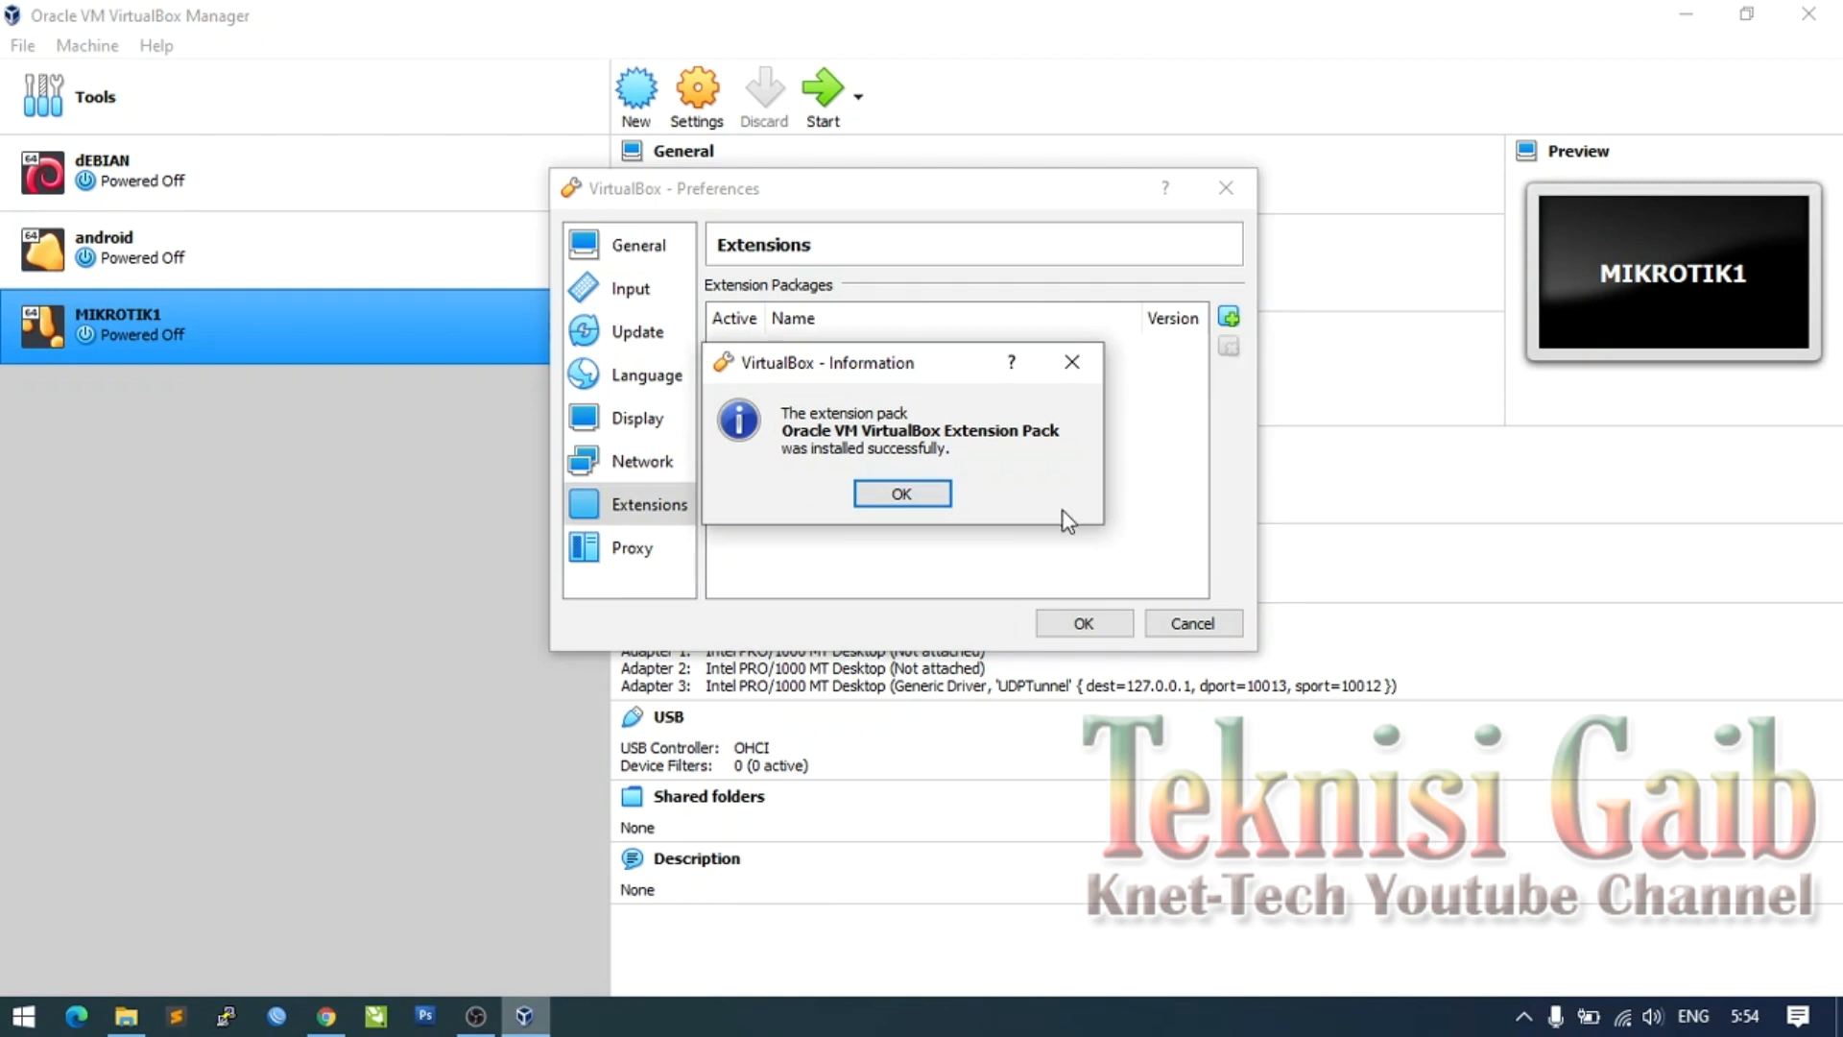
pyautogui.click(911, 492)
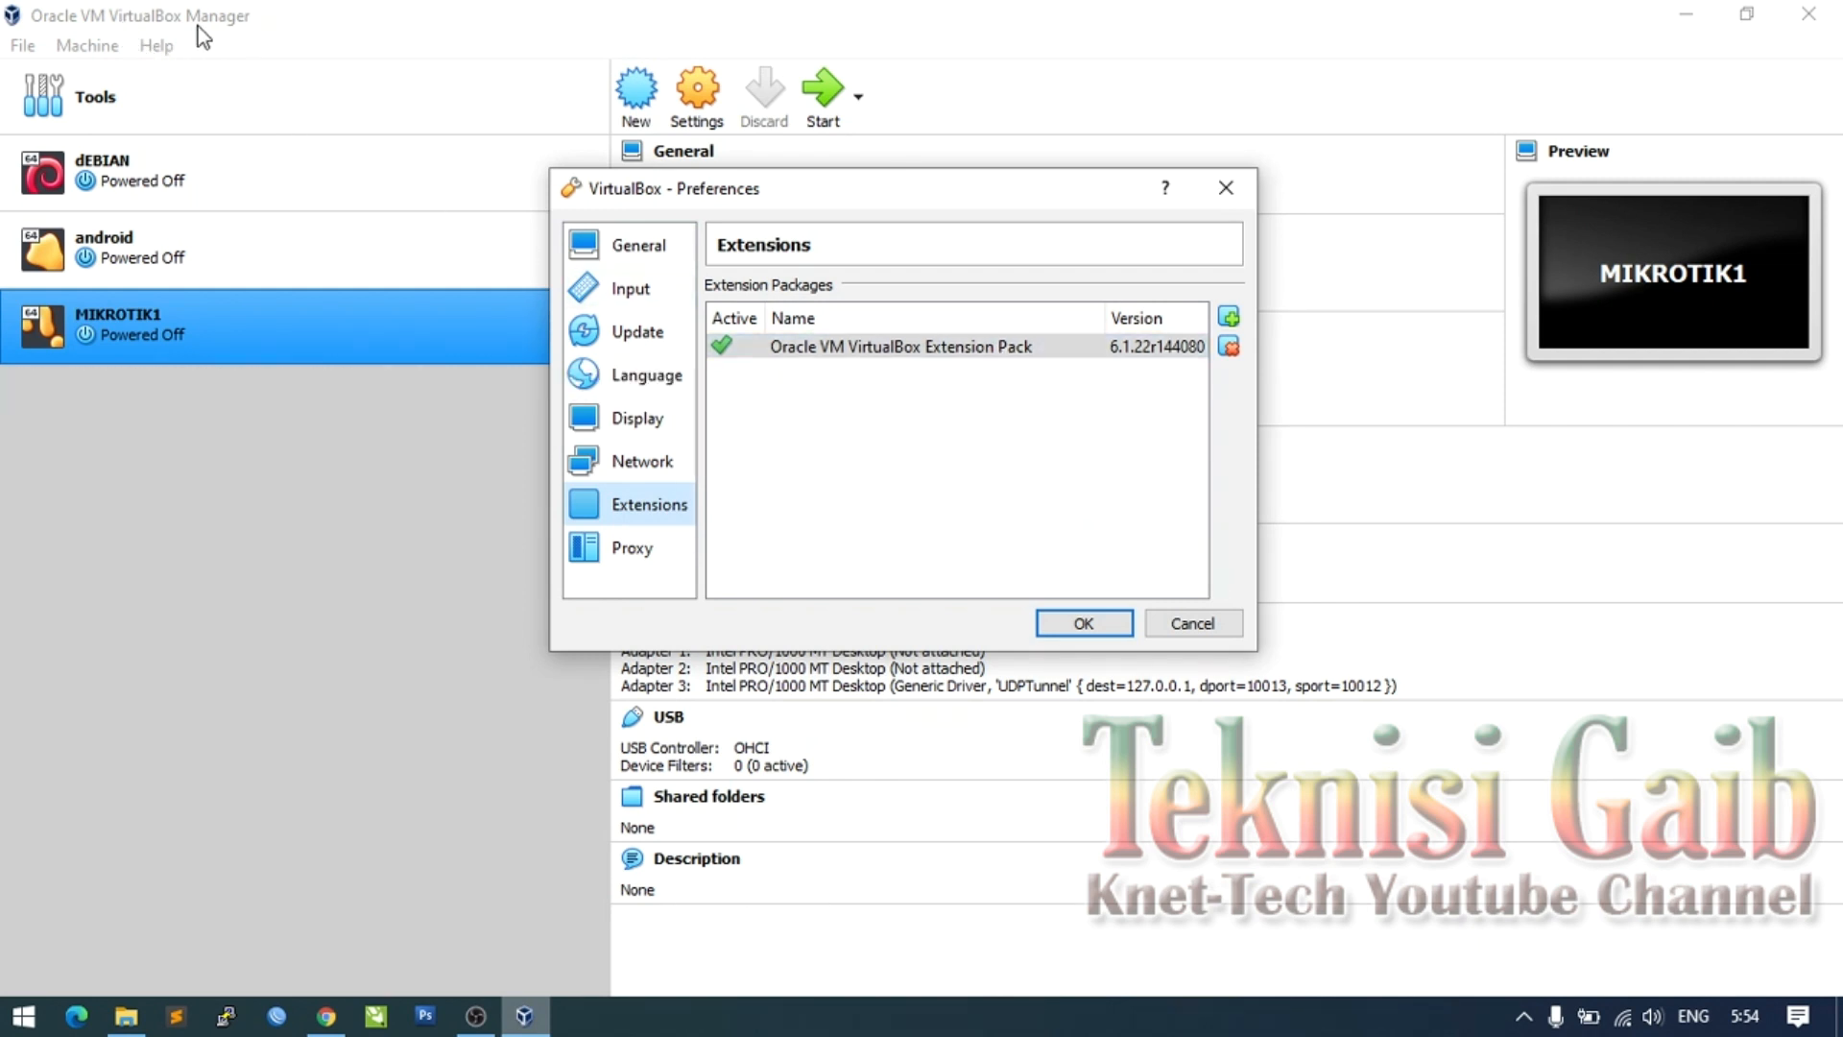
pyautogui.click(1061, 623)
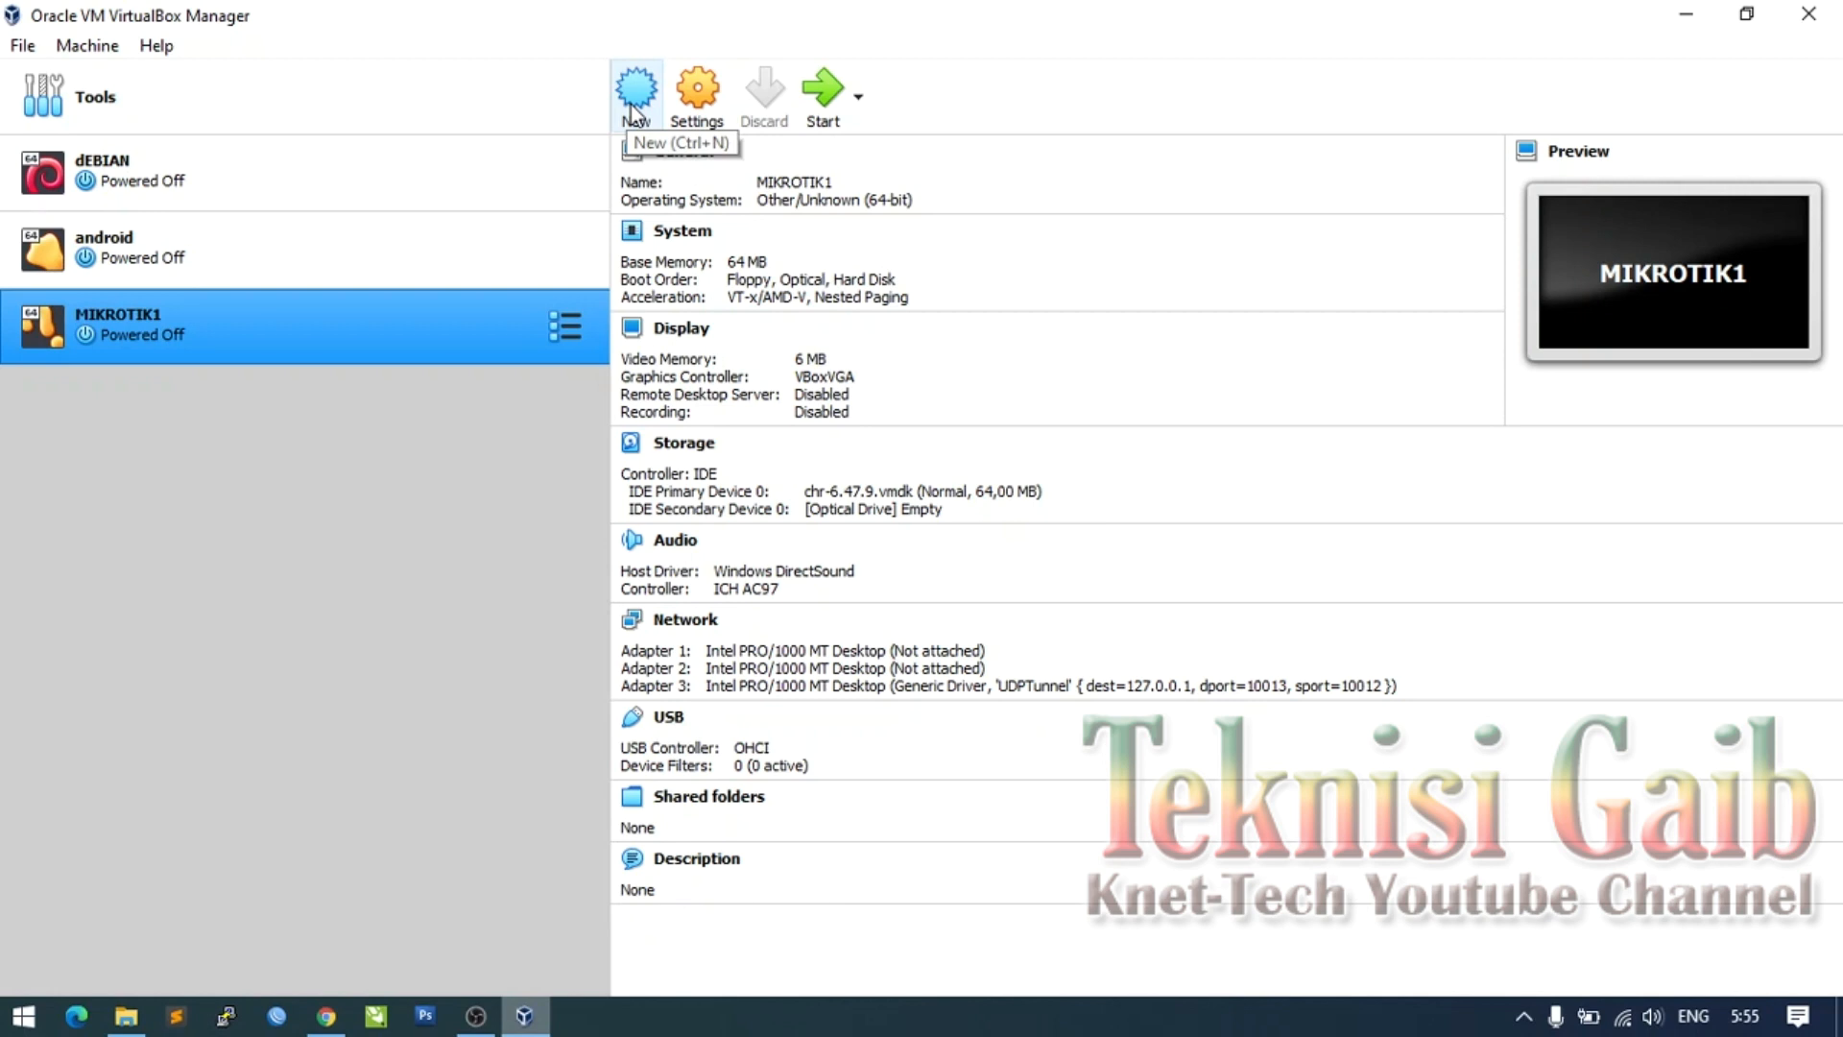
pyautogui.keyDown('ctrl'); pyautogui.click(288, 197); pyautogui.keyUp('ctrl')
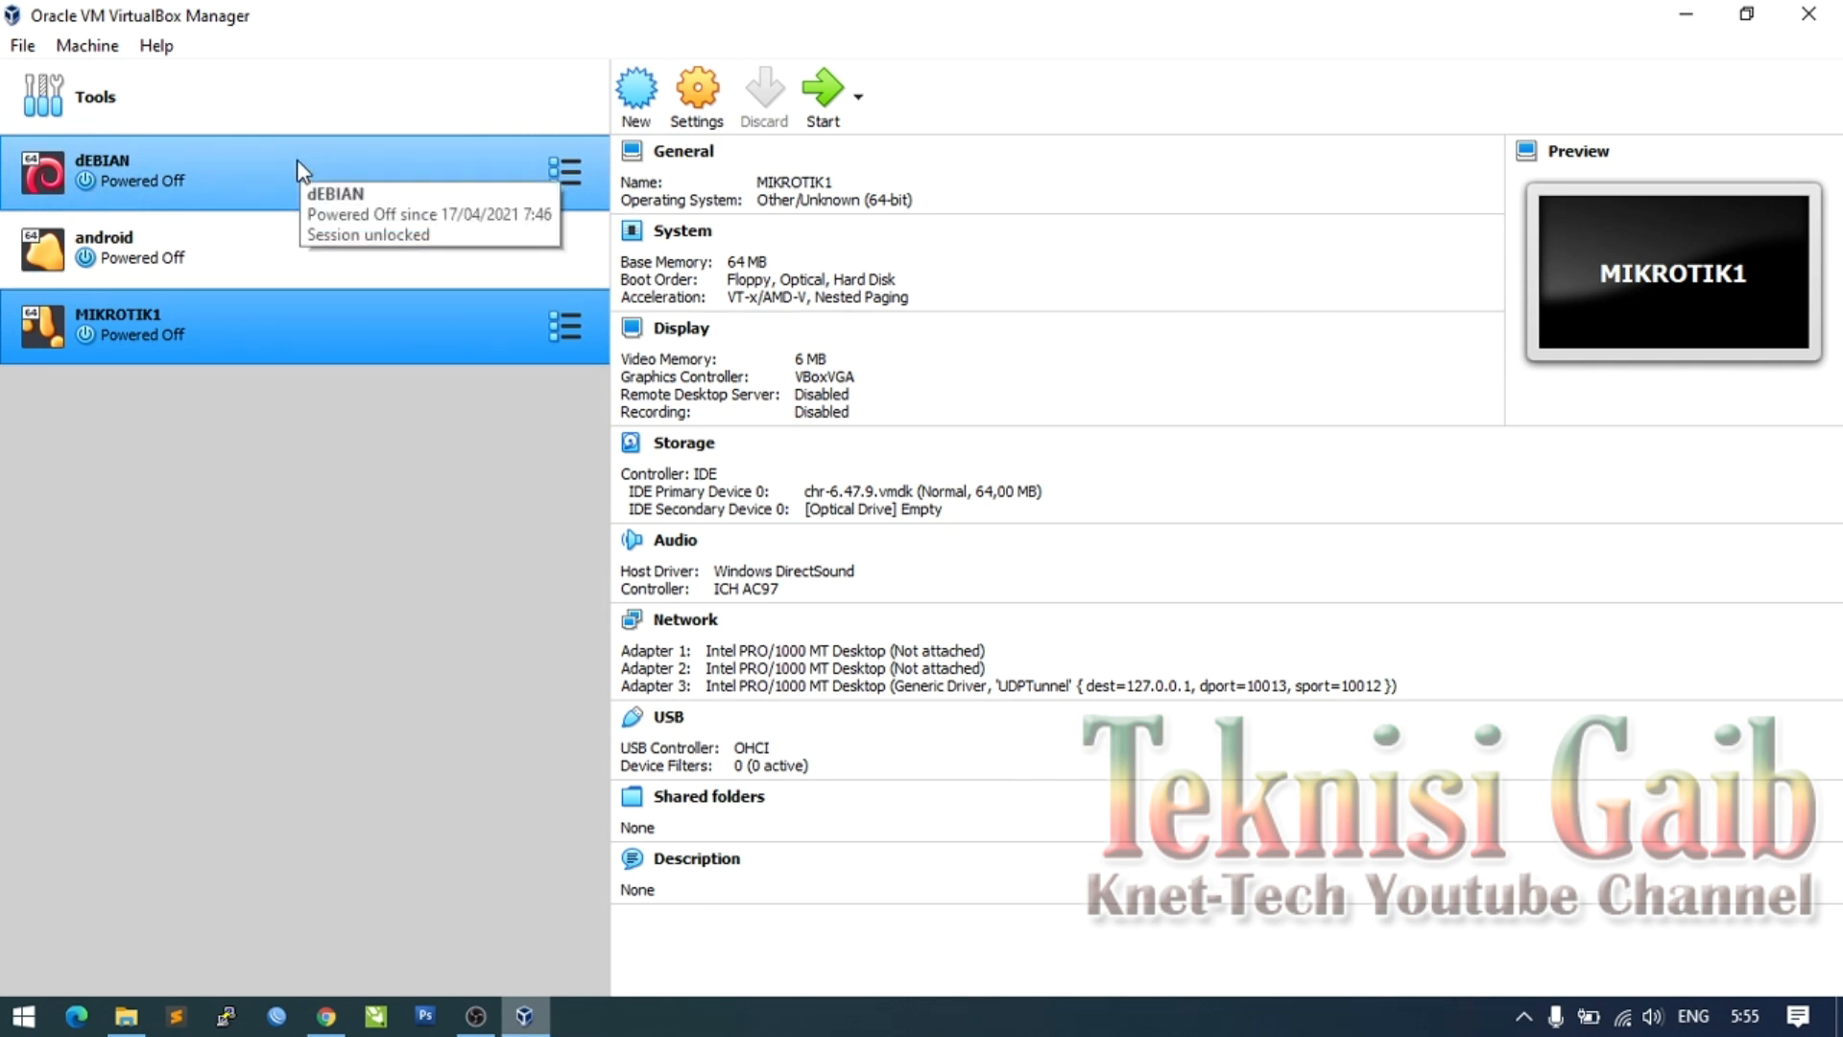
pyautogui.keyDown('ctrl'); pyautogui.click(590, 157); pyautogui.keyUp('ctrl')
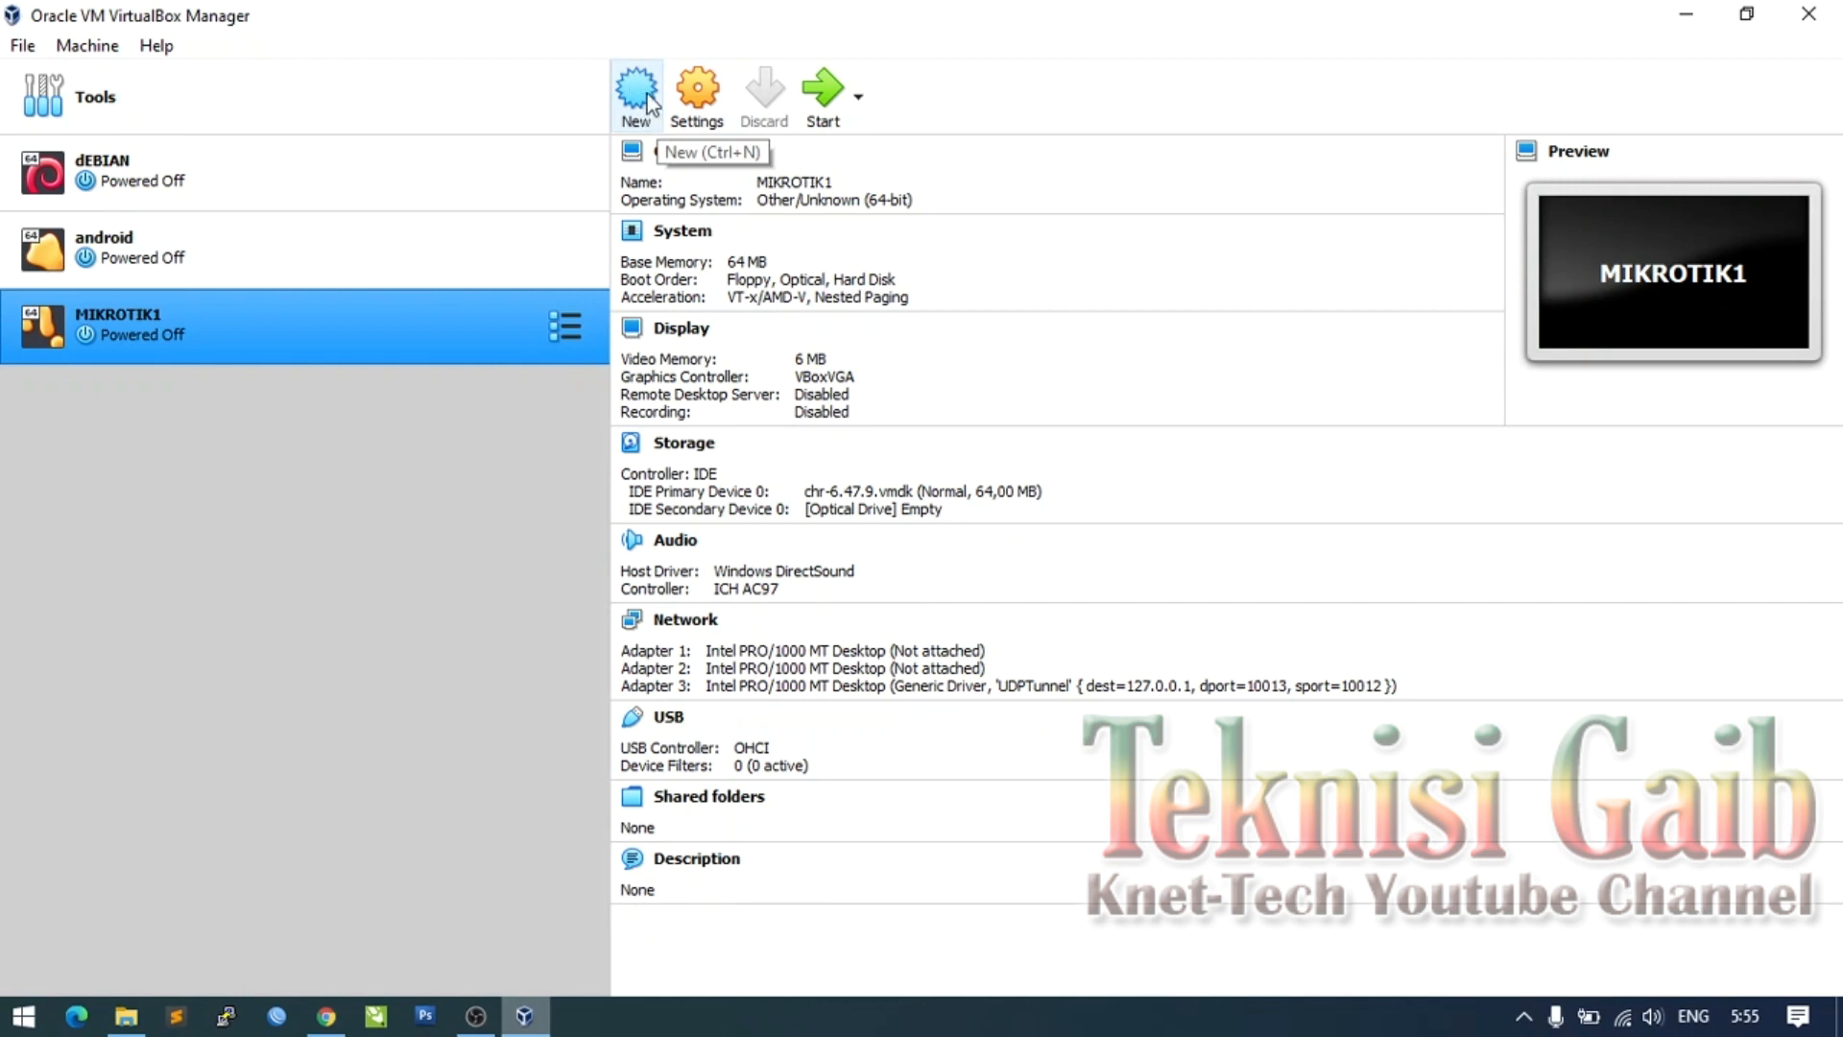
# Step: Start creating a virtual machine named Debian Desktop, type Linux, version Debian (64-bit), with 2048 MB of memory
pyautogui.click(647, 96)
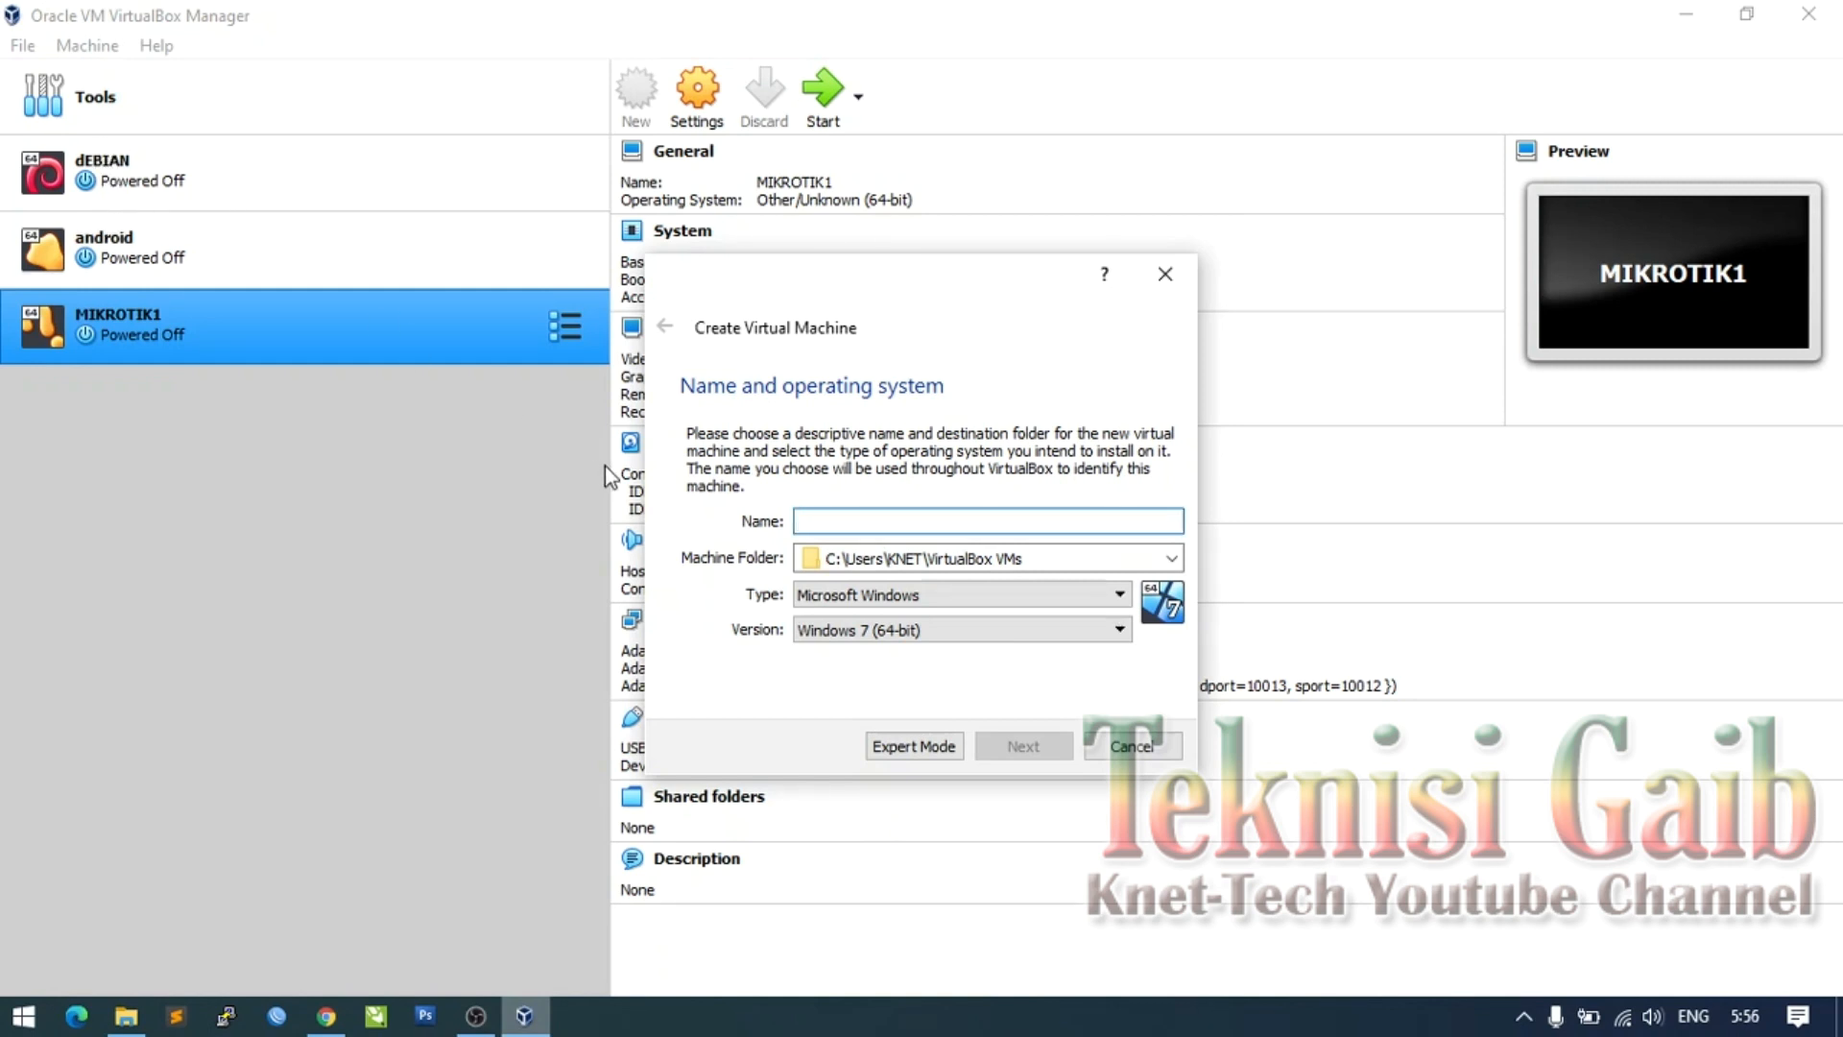
pyautogui.write('Debian Desktop')
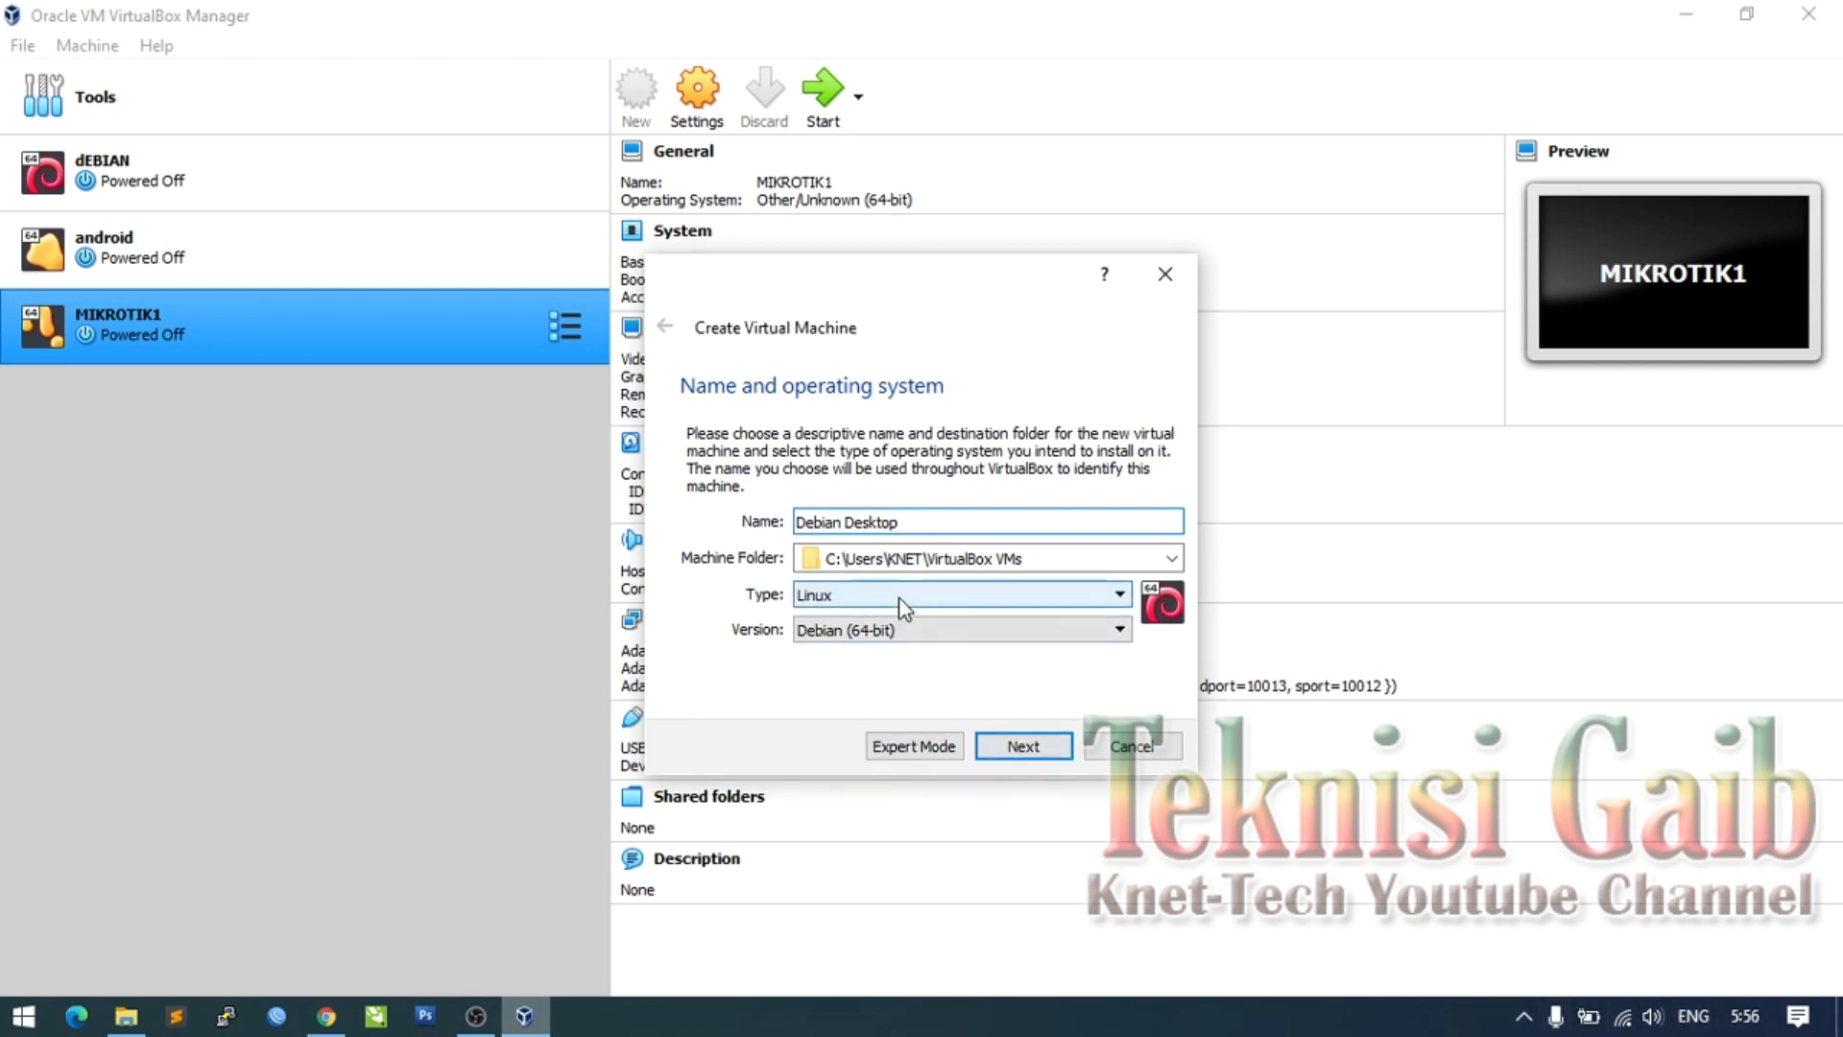
pyautogui.click(1016, 751)
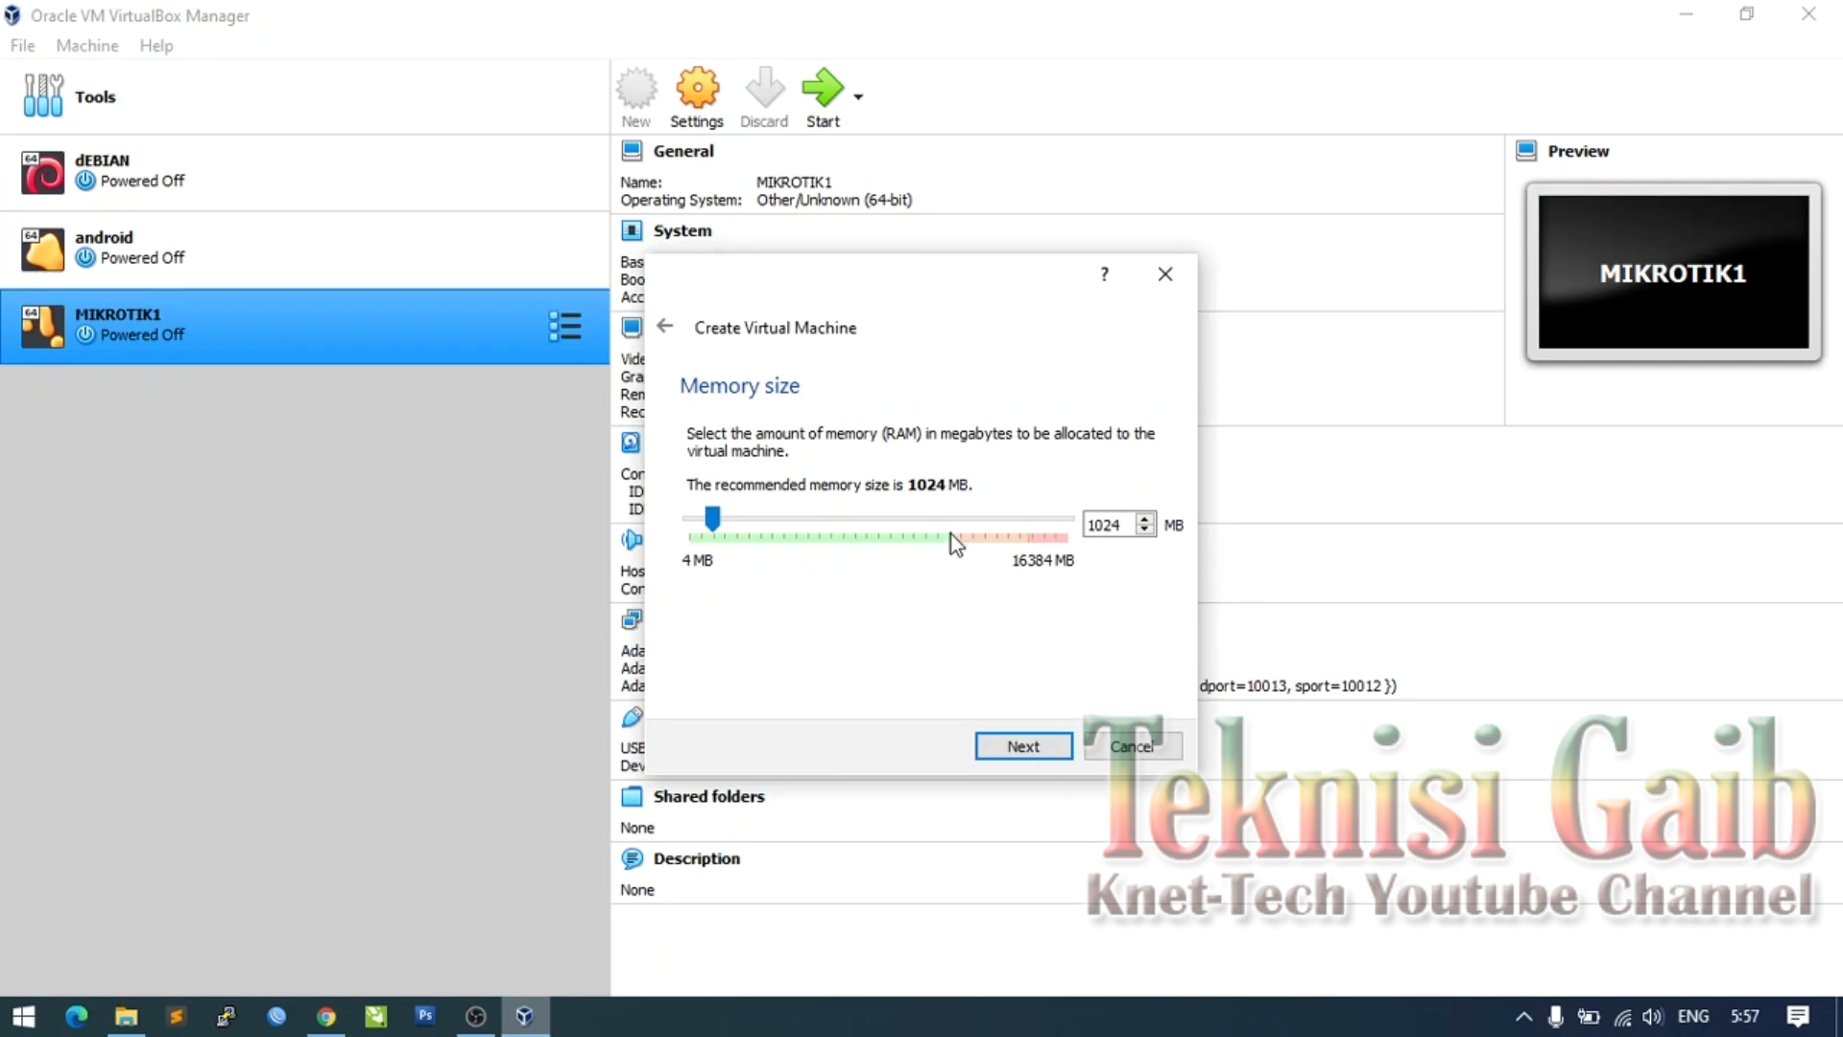
pyautogui.click(722, 516)
pyautogui.moveTo(722, 524); pyautogui.dragTo(740, 558)
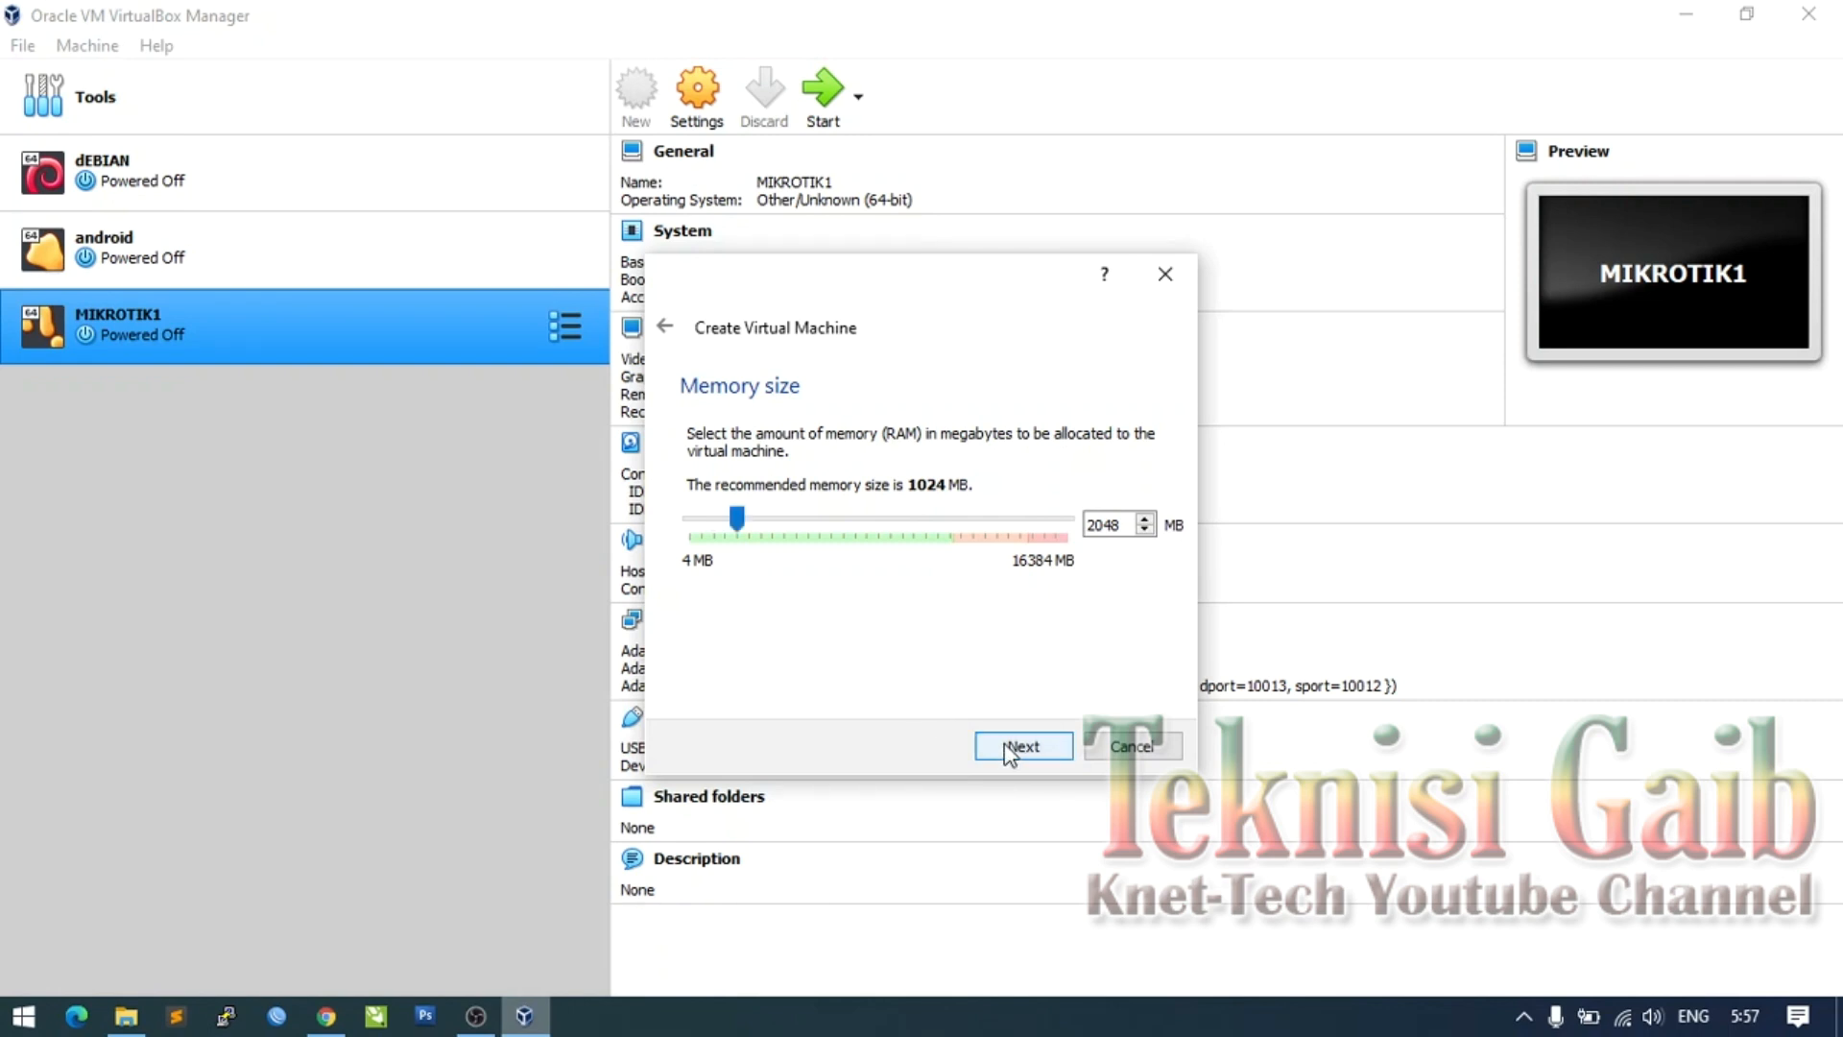
pyautogui.click(1007, 746)
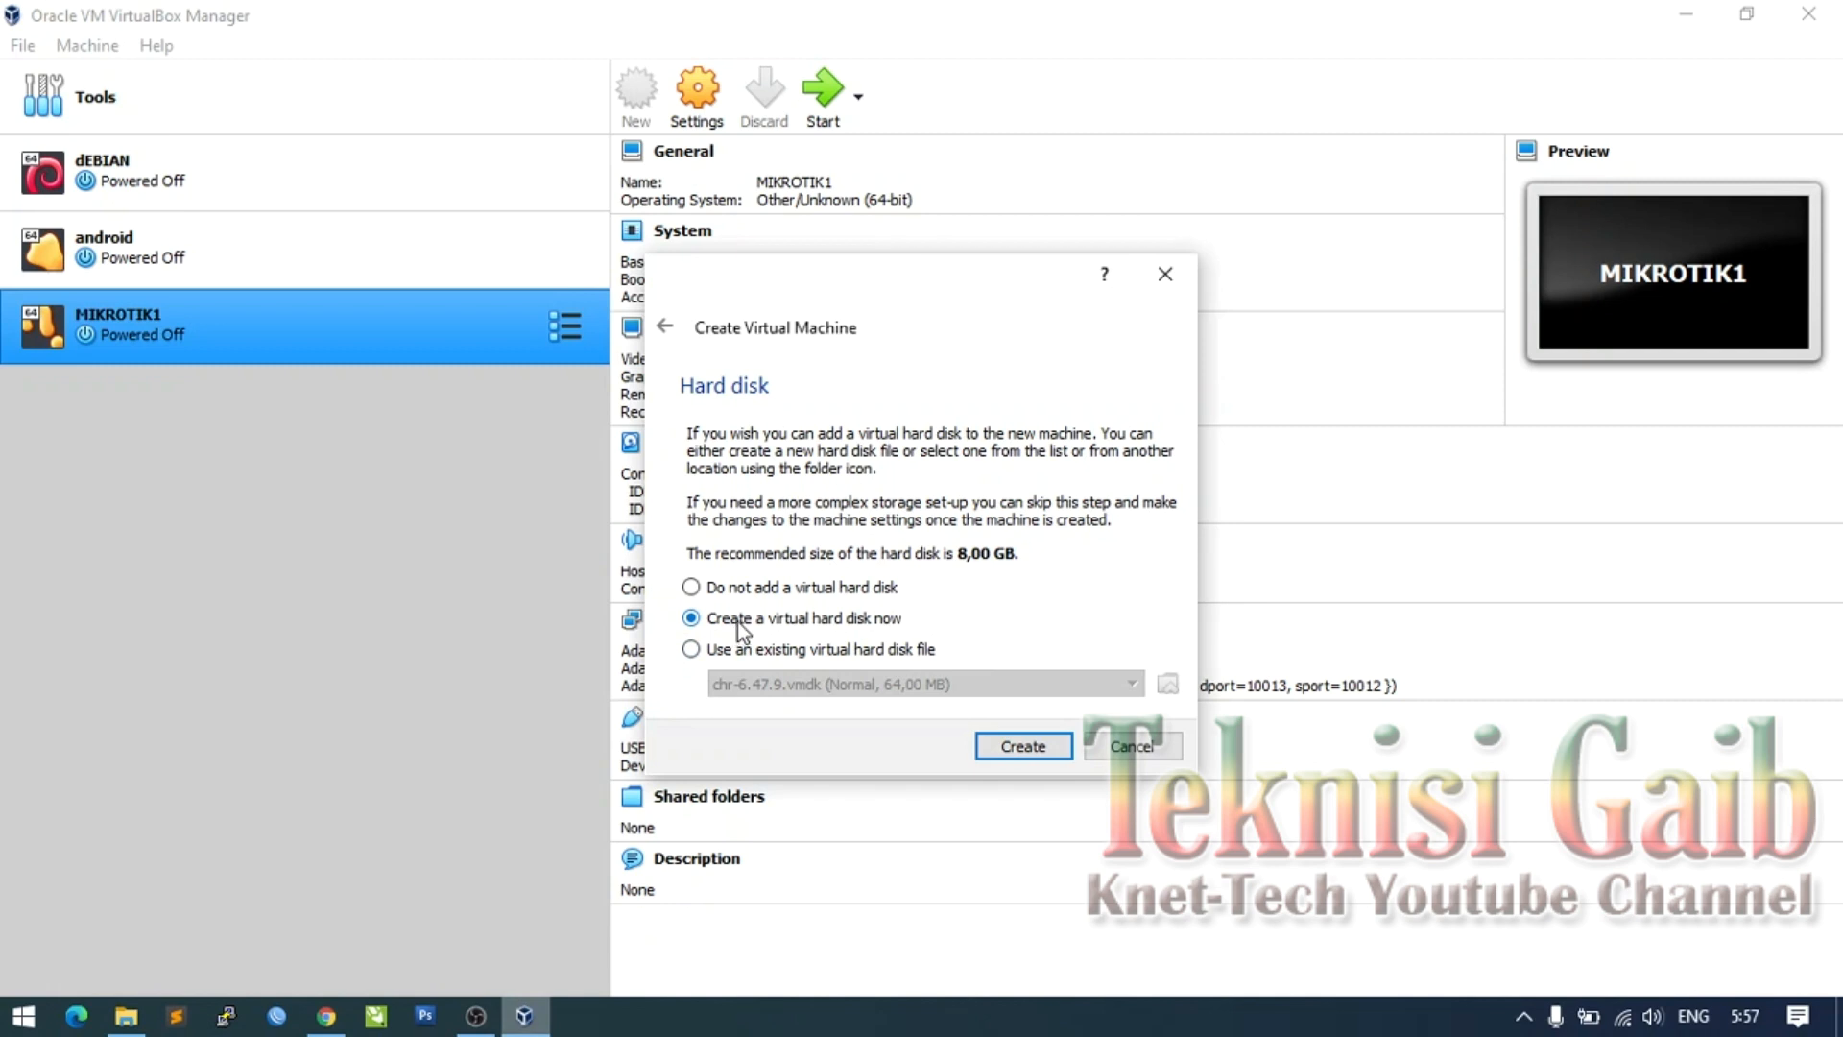
# Step: Choose to create a new virtual hard disk in VDI format with dynamically allocated storage
pyautogui.click(1024, 747)
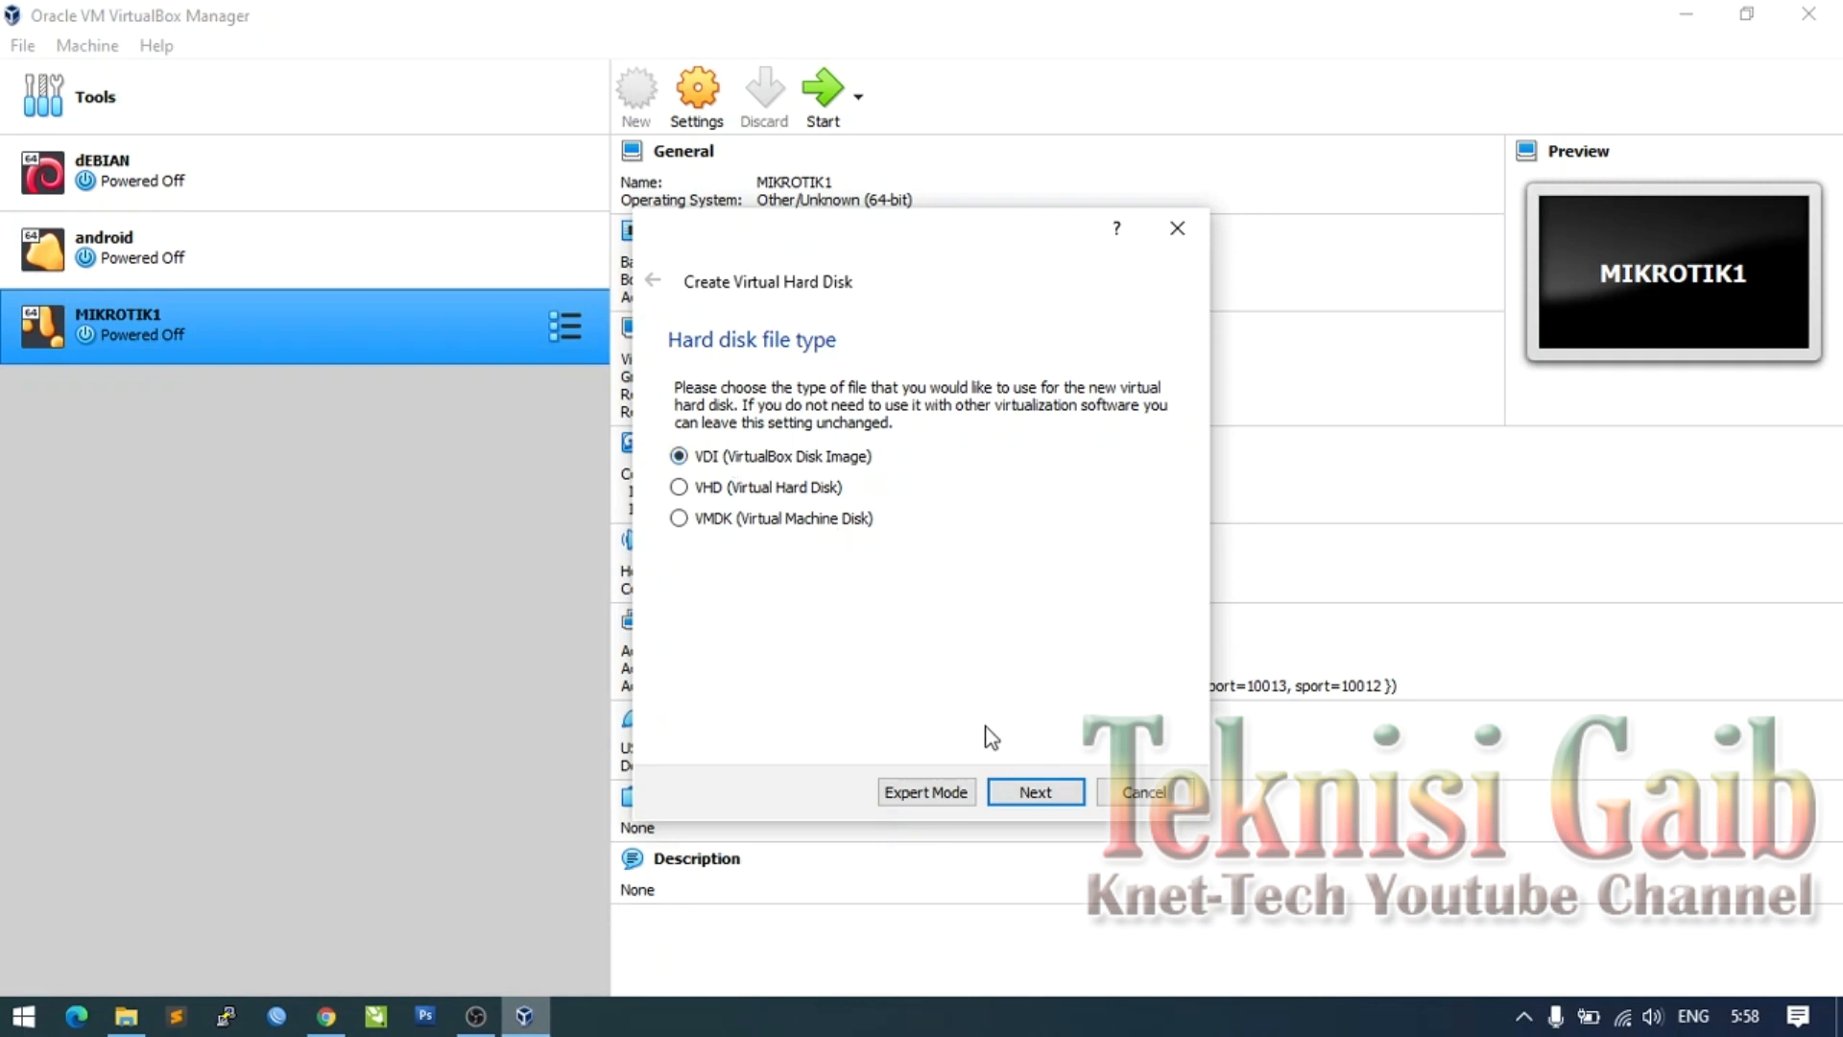
pyautogui.click(1060, 794)
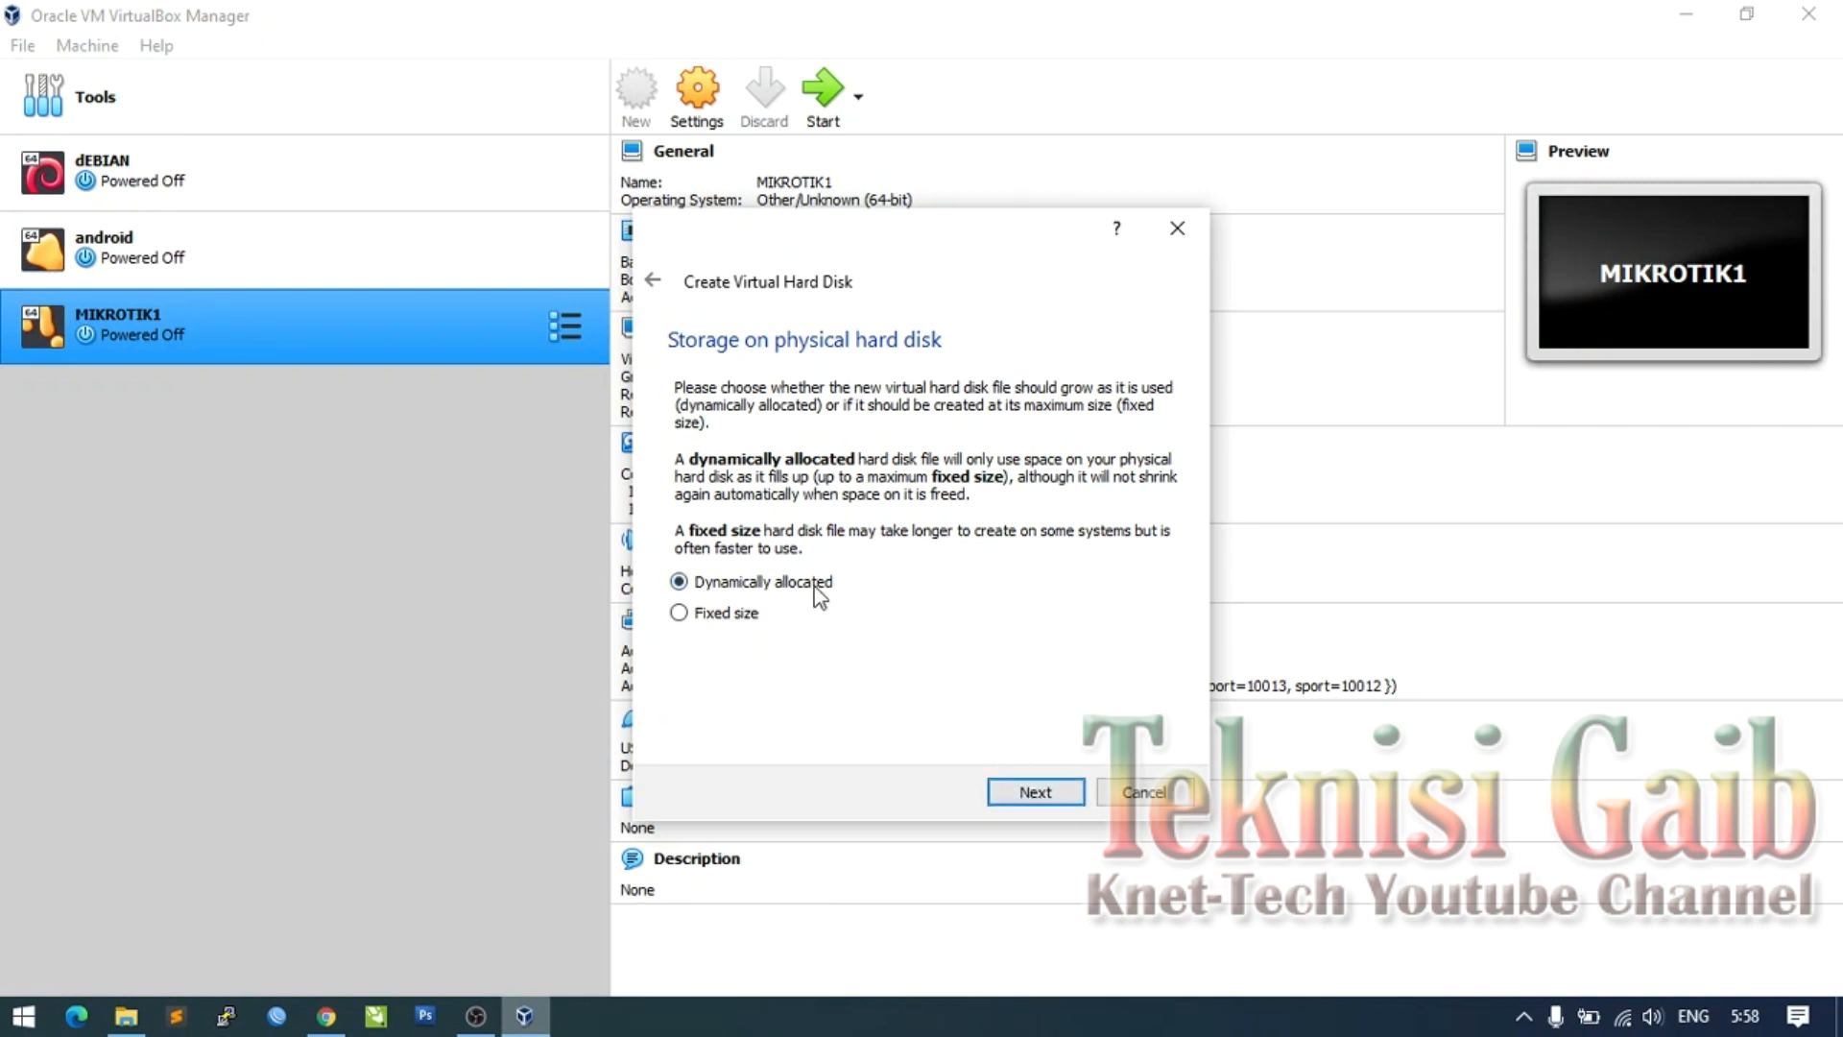
pyautogui.click(1047, 800)
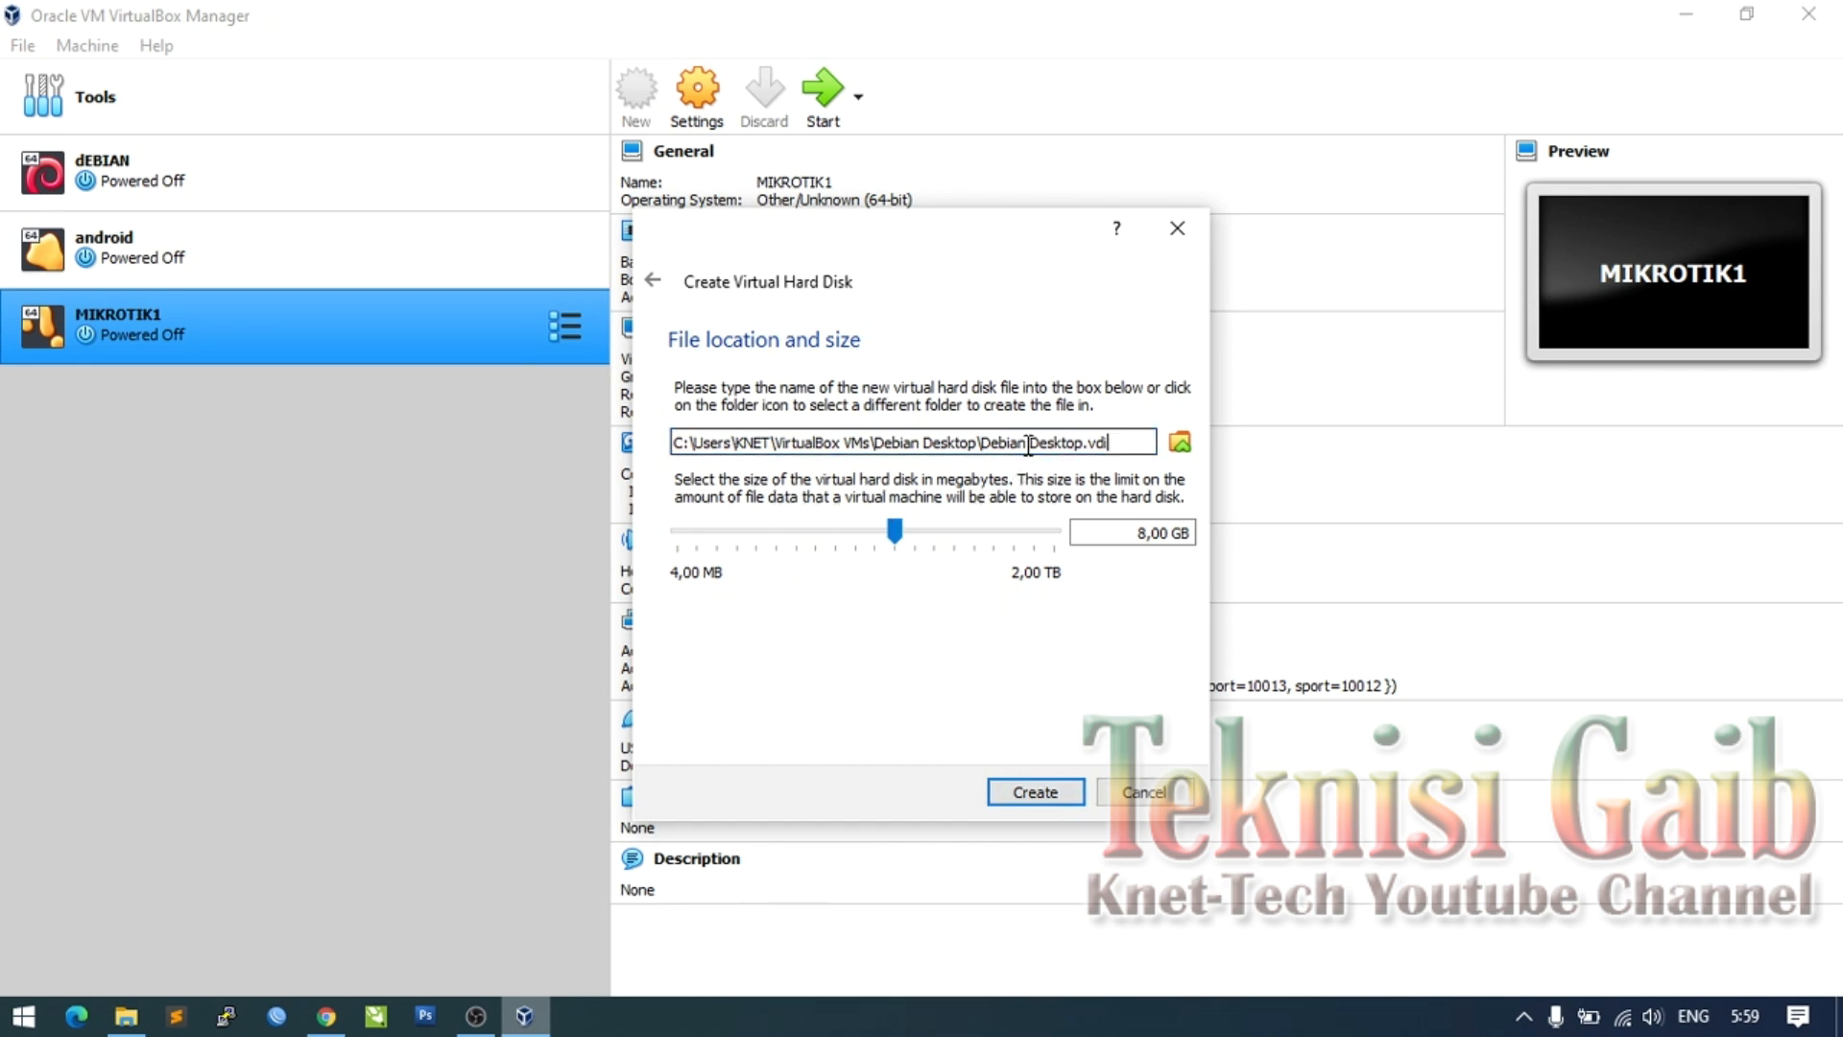
# Step: Browse to the Virtual Machine folder on drive D as the location for the new virtual hard disk file
pyautogui.click(1176, 450)
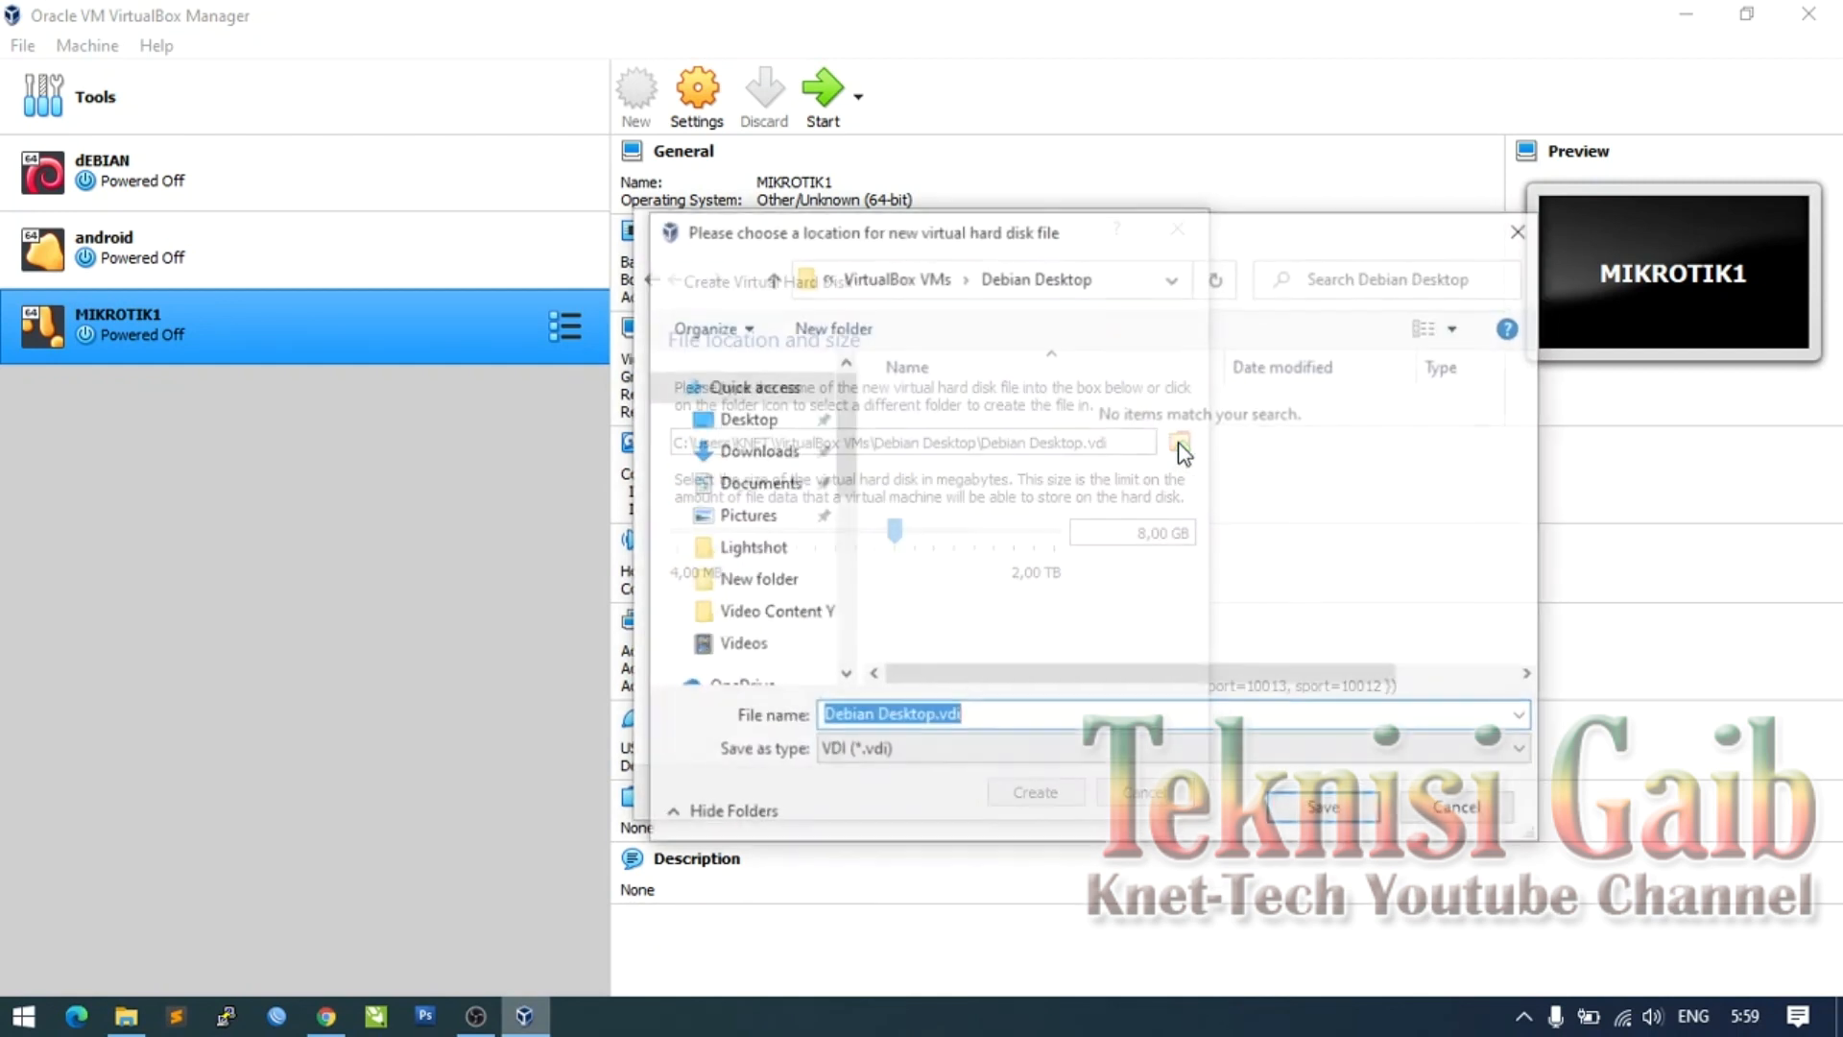
pyautogui.moveTo(845, 458); pyautogui.dragTo(856, 629)
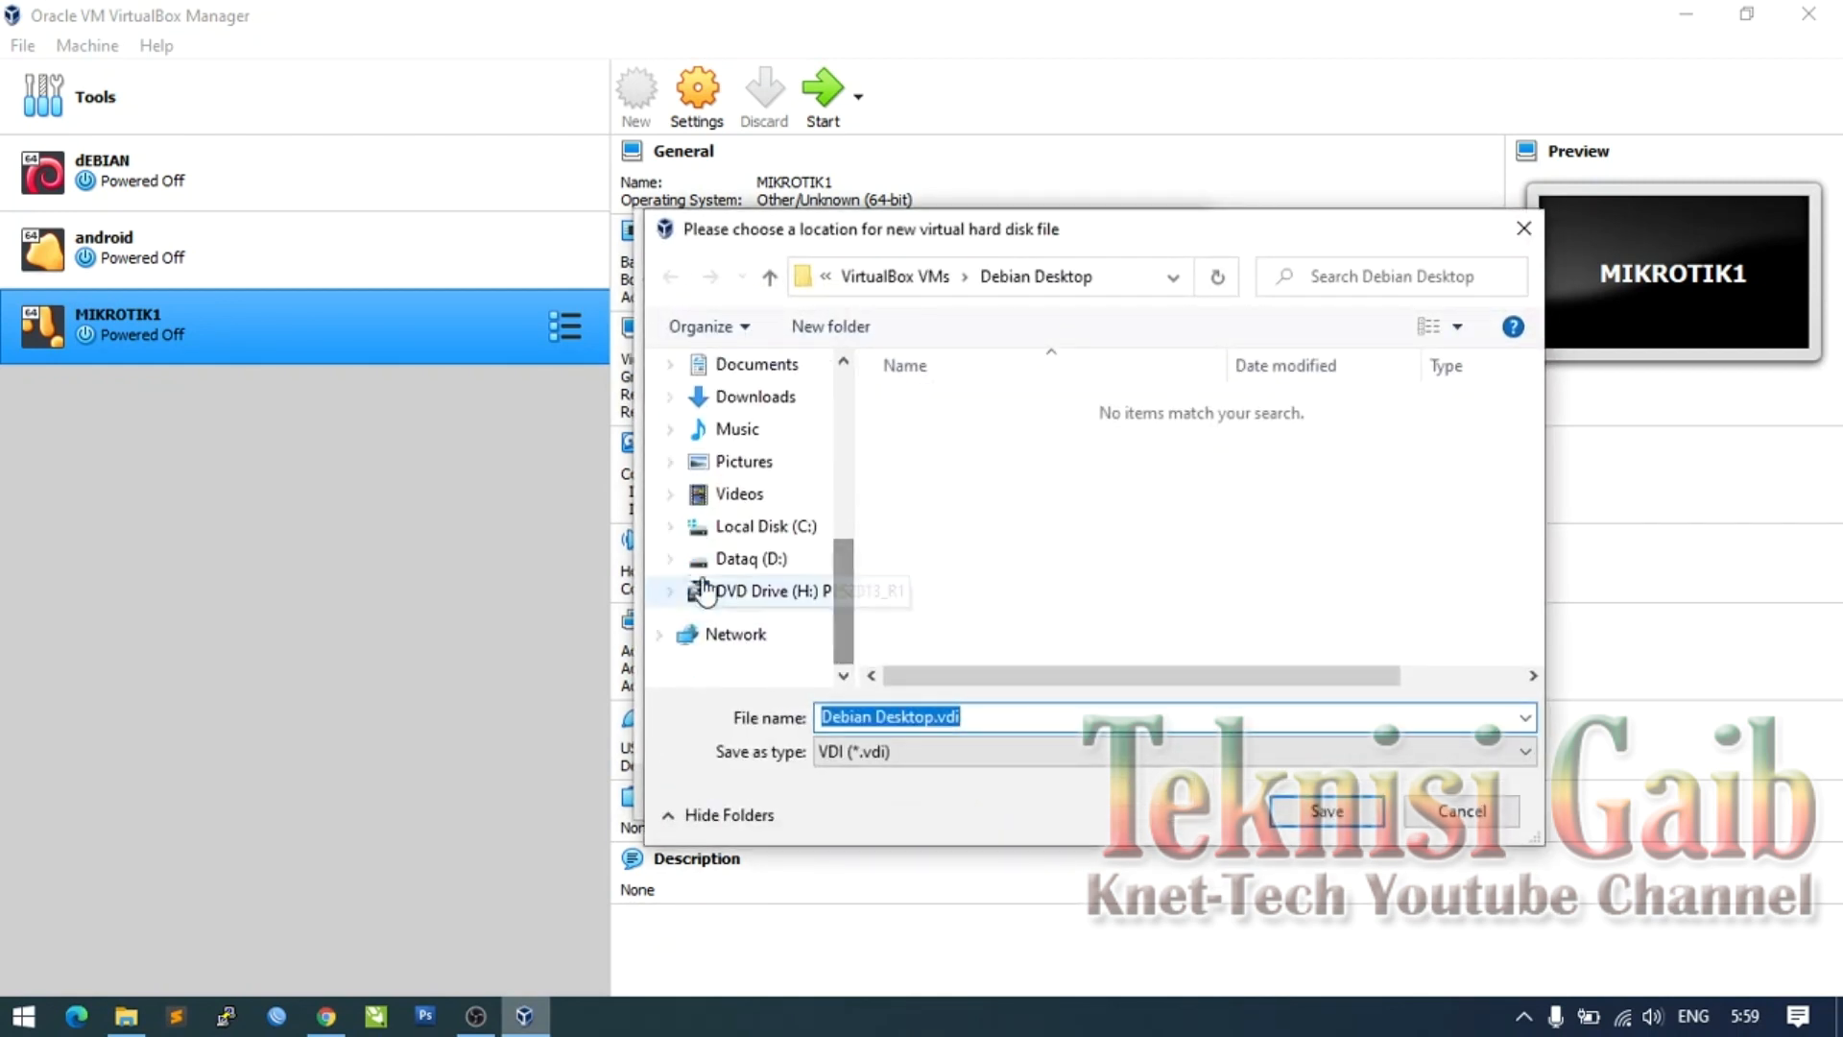
pyautogui.click(672, 557)
pyautogui.scroll(-4, 682, 563)
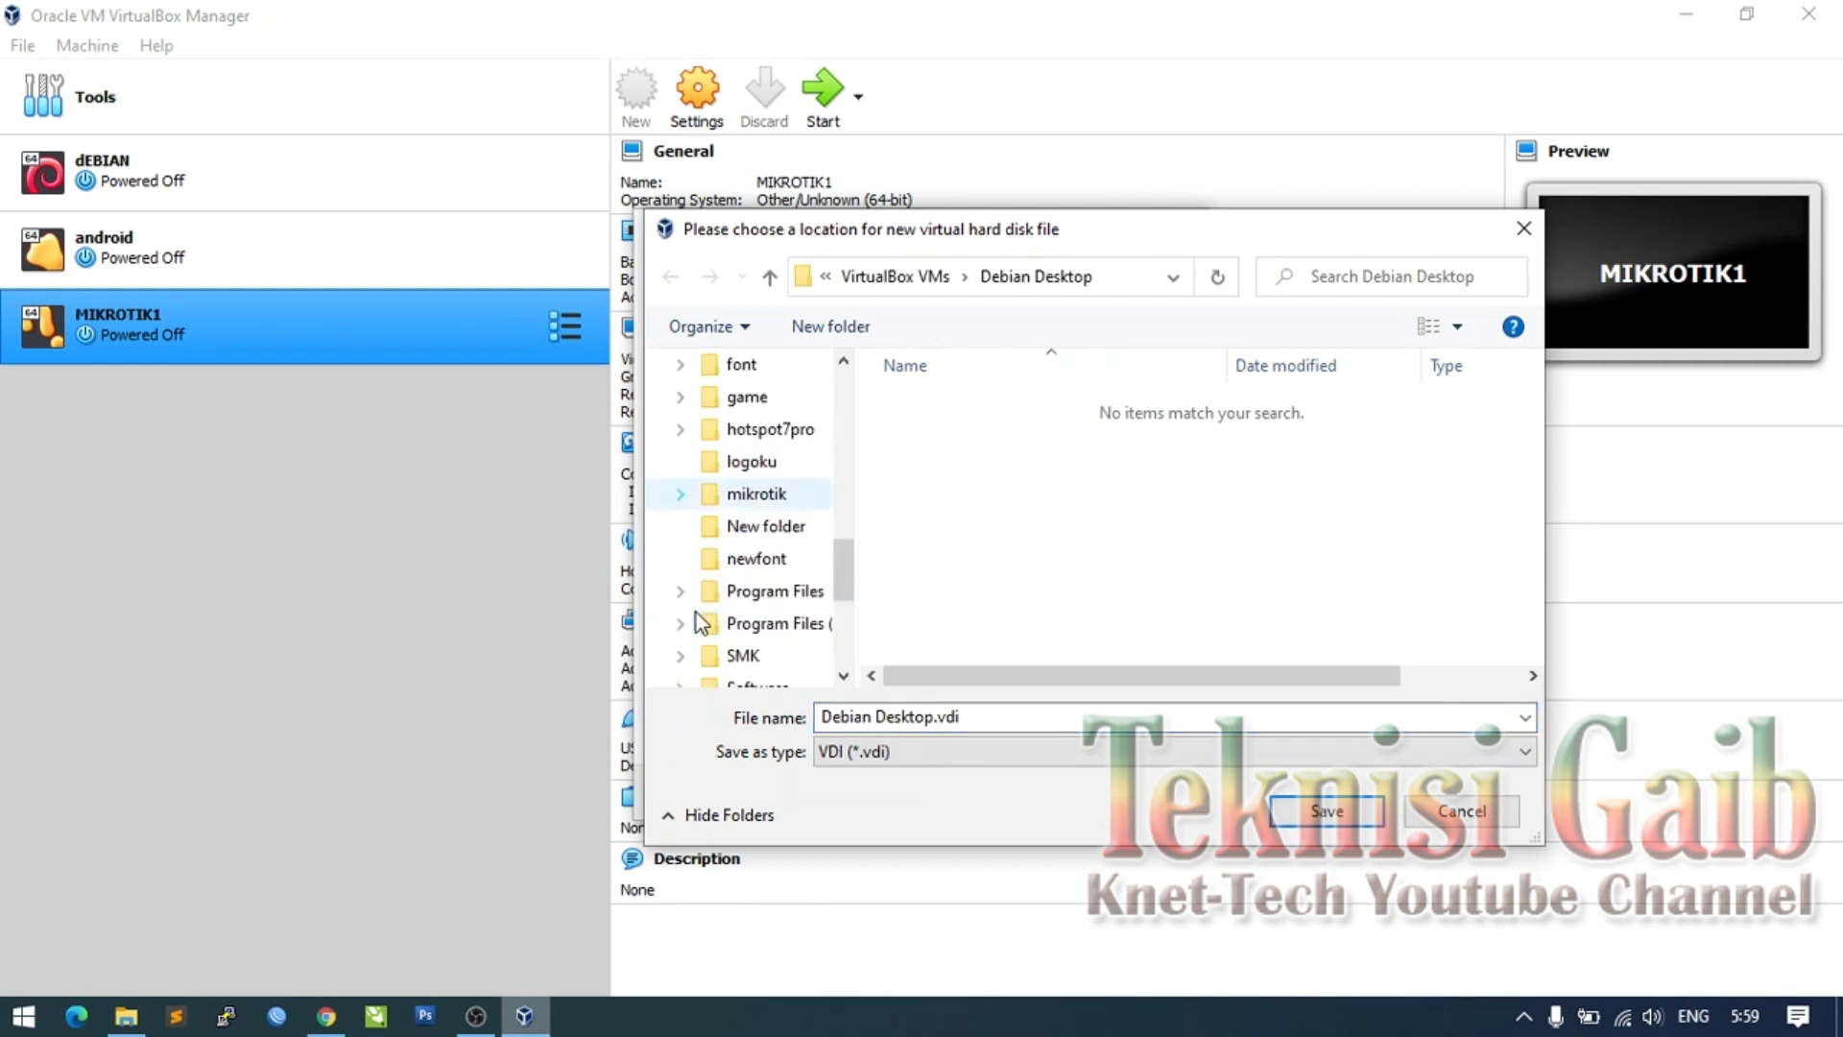
pyautogui.scroll(-1, 779, 578)
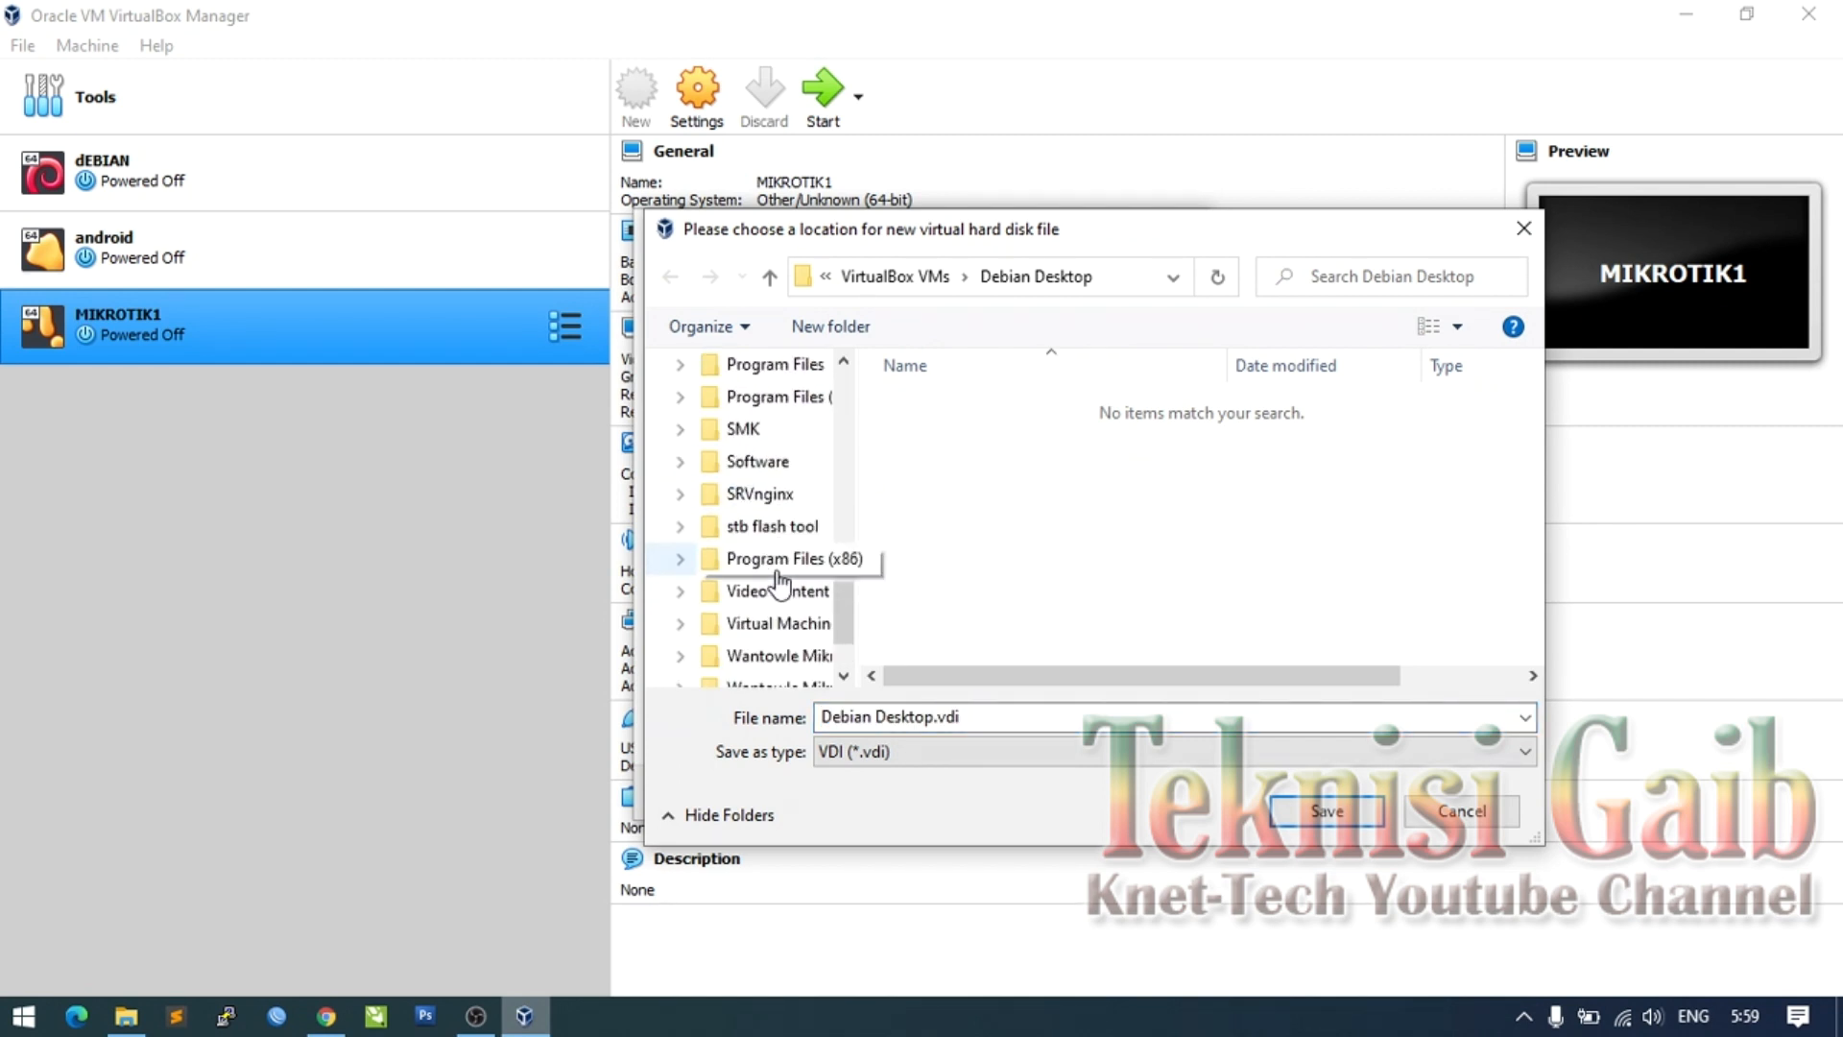
pyautogui.click(774, 629)
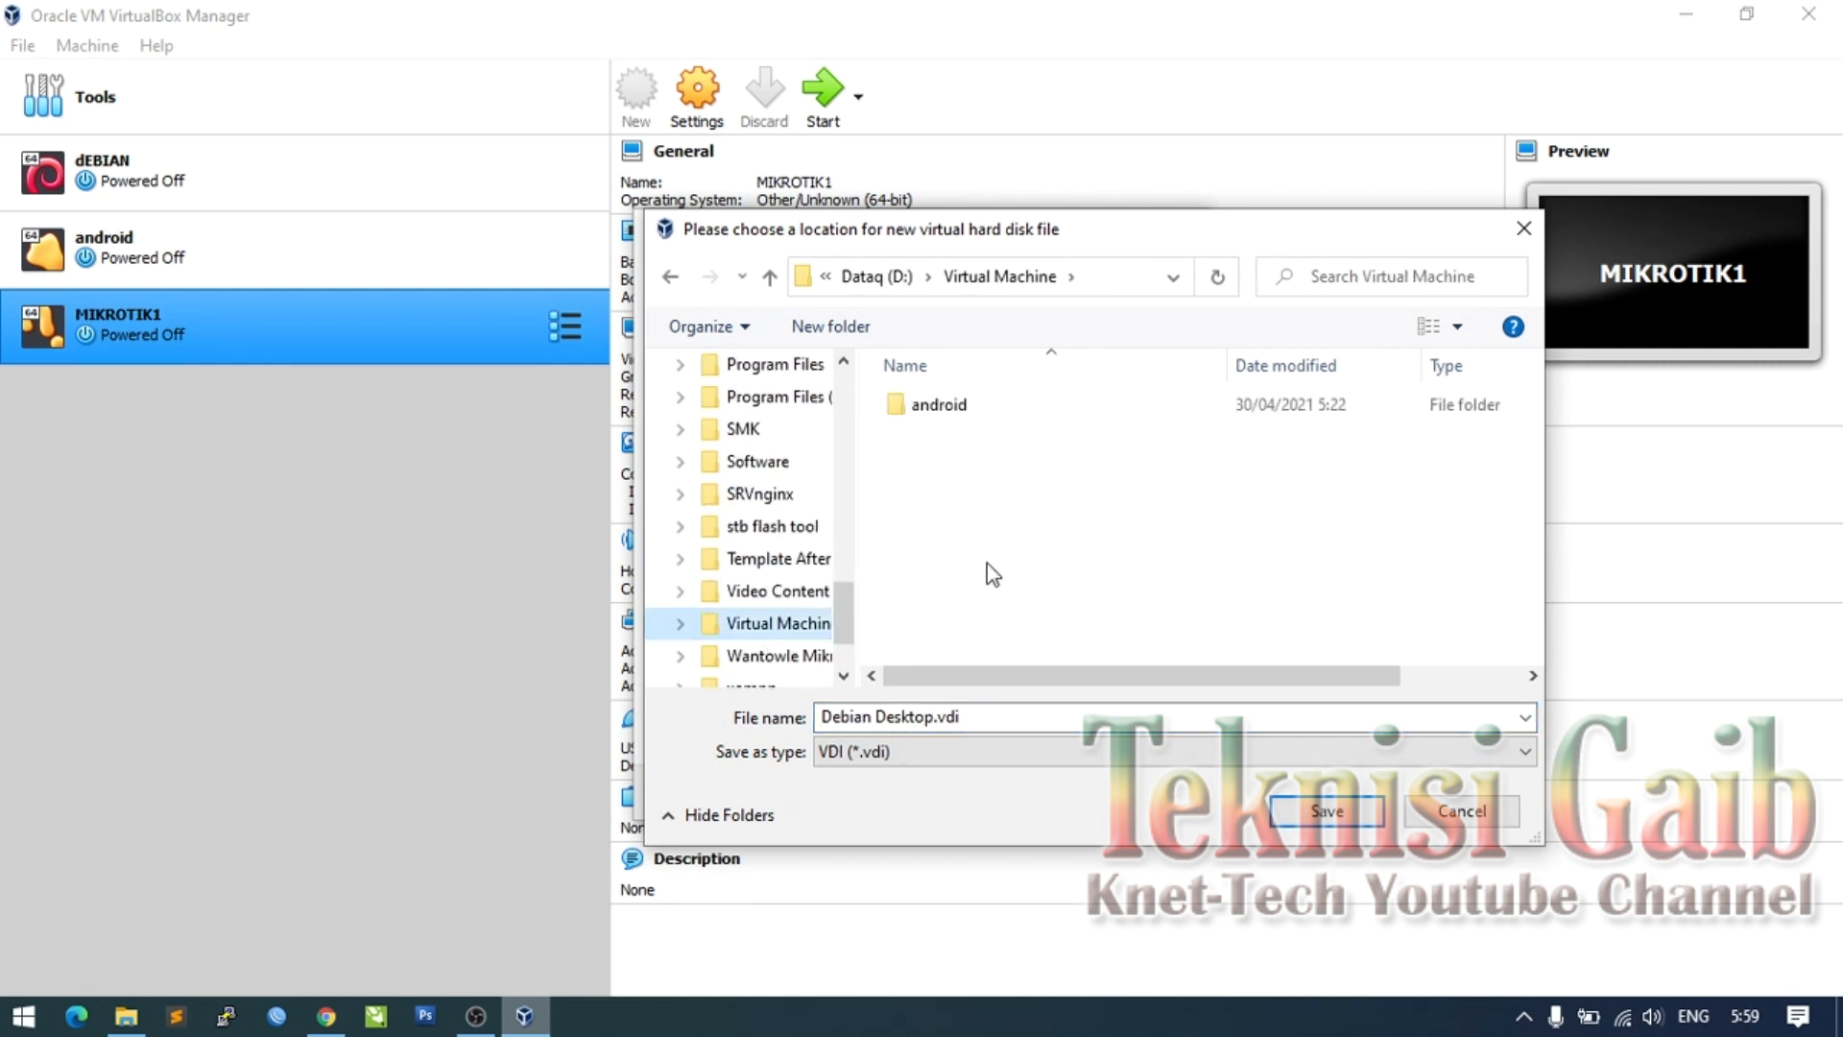
# Step: Create a folder named Debian Desktop in D:\Virtual Machine and save the disk file in it as Debian Desktop.vdi
pyautogui.click(827, 327)
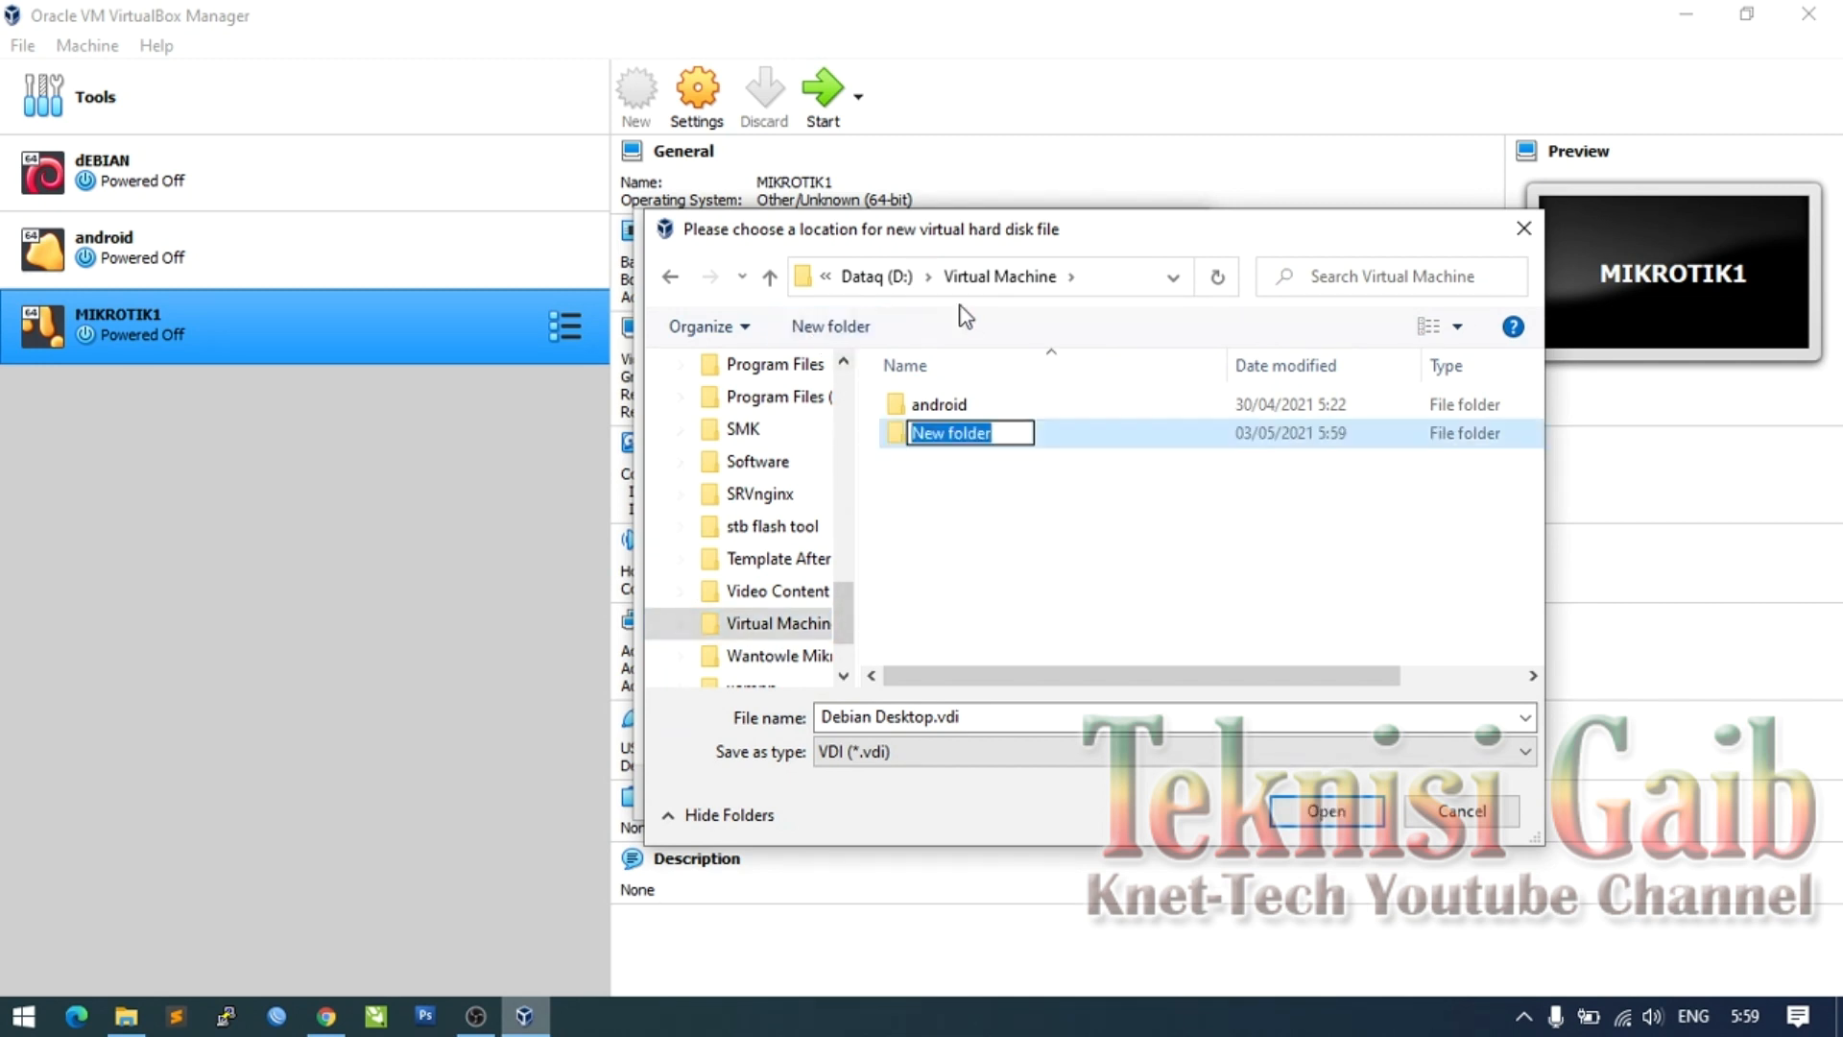
pyautogui.write('Debian')
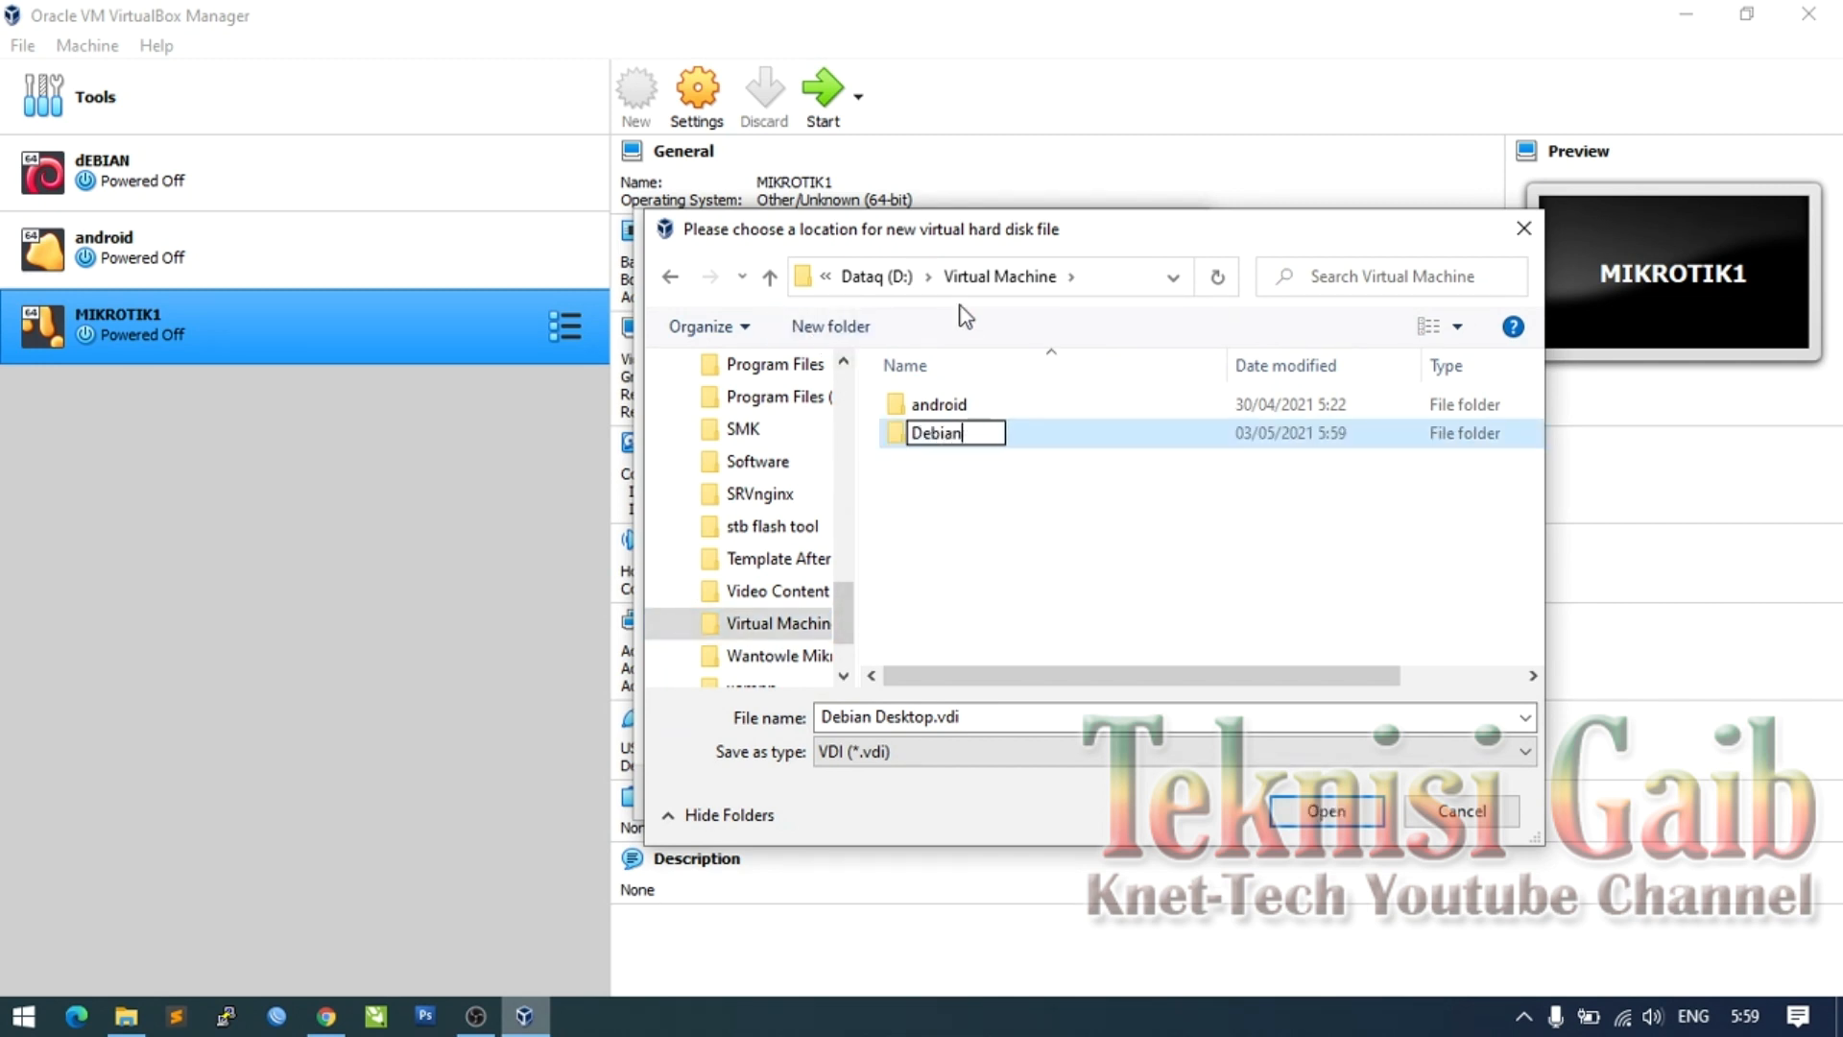
pyautogui.write(' Desktop')
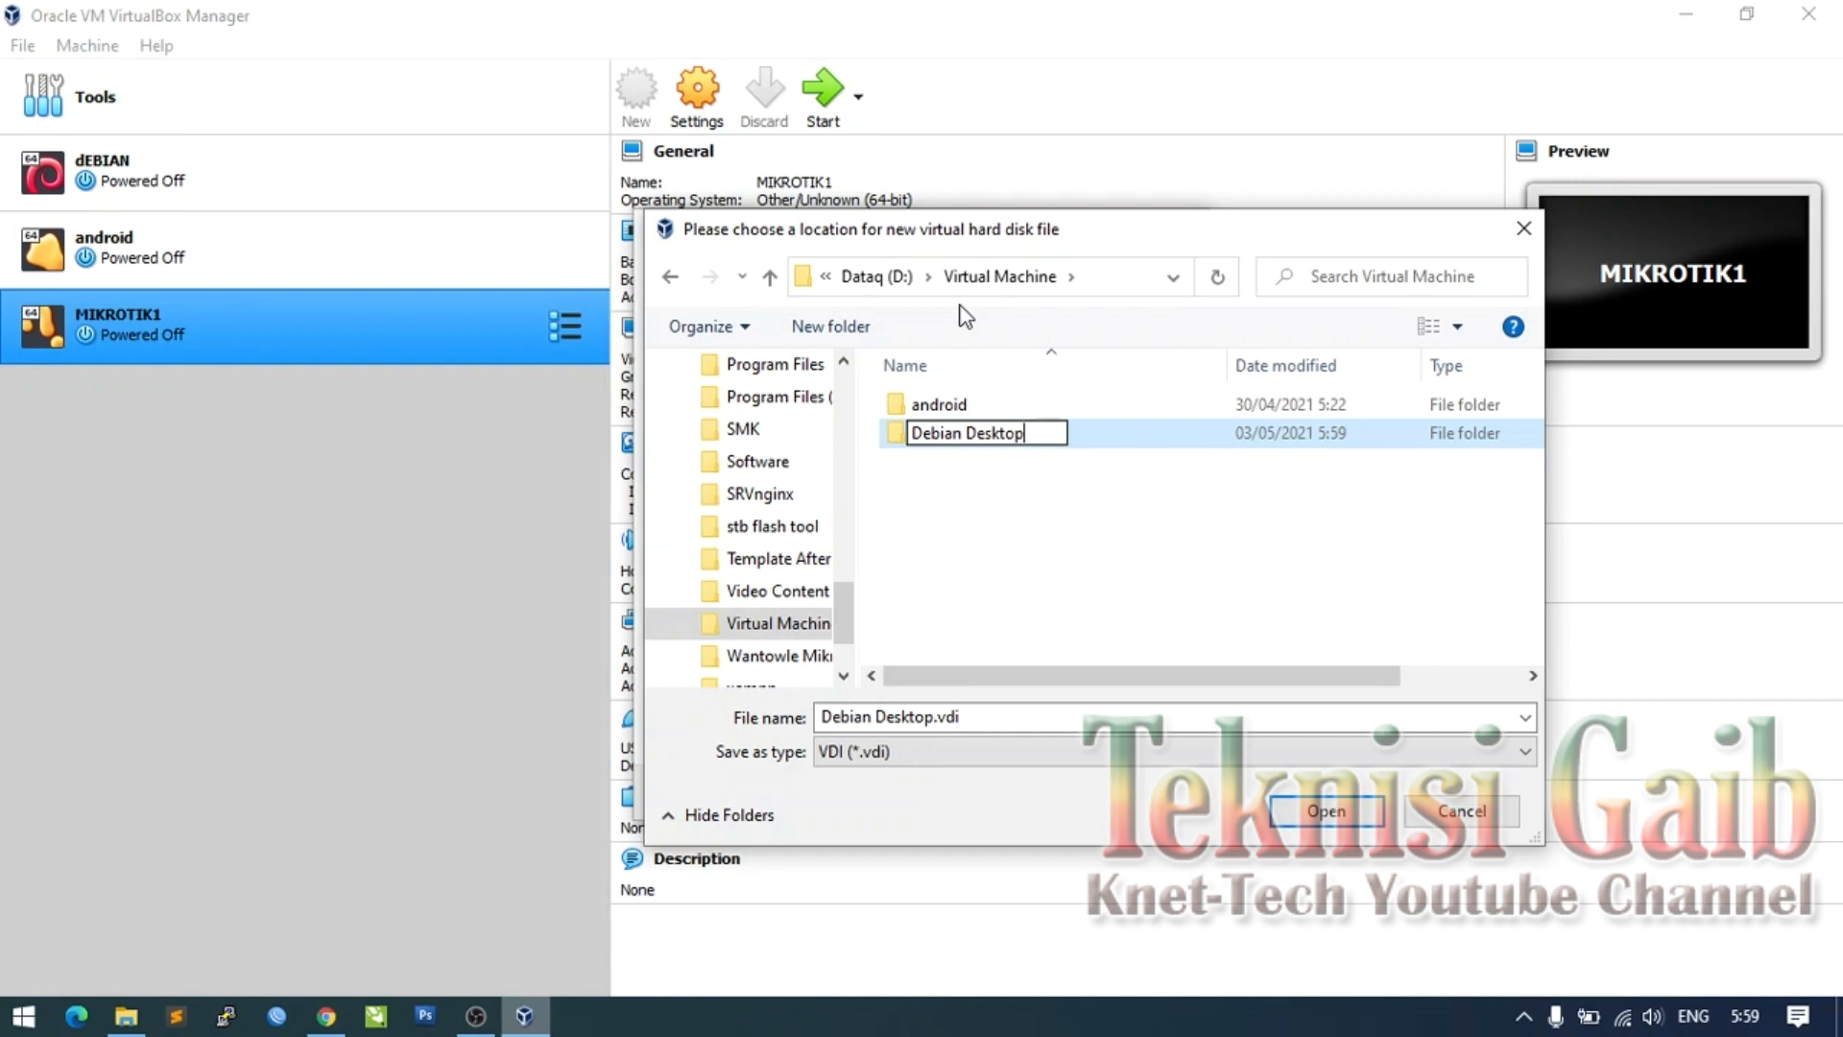
pyautogui.press('Return')
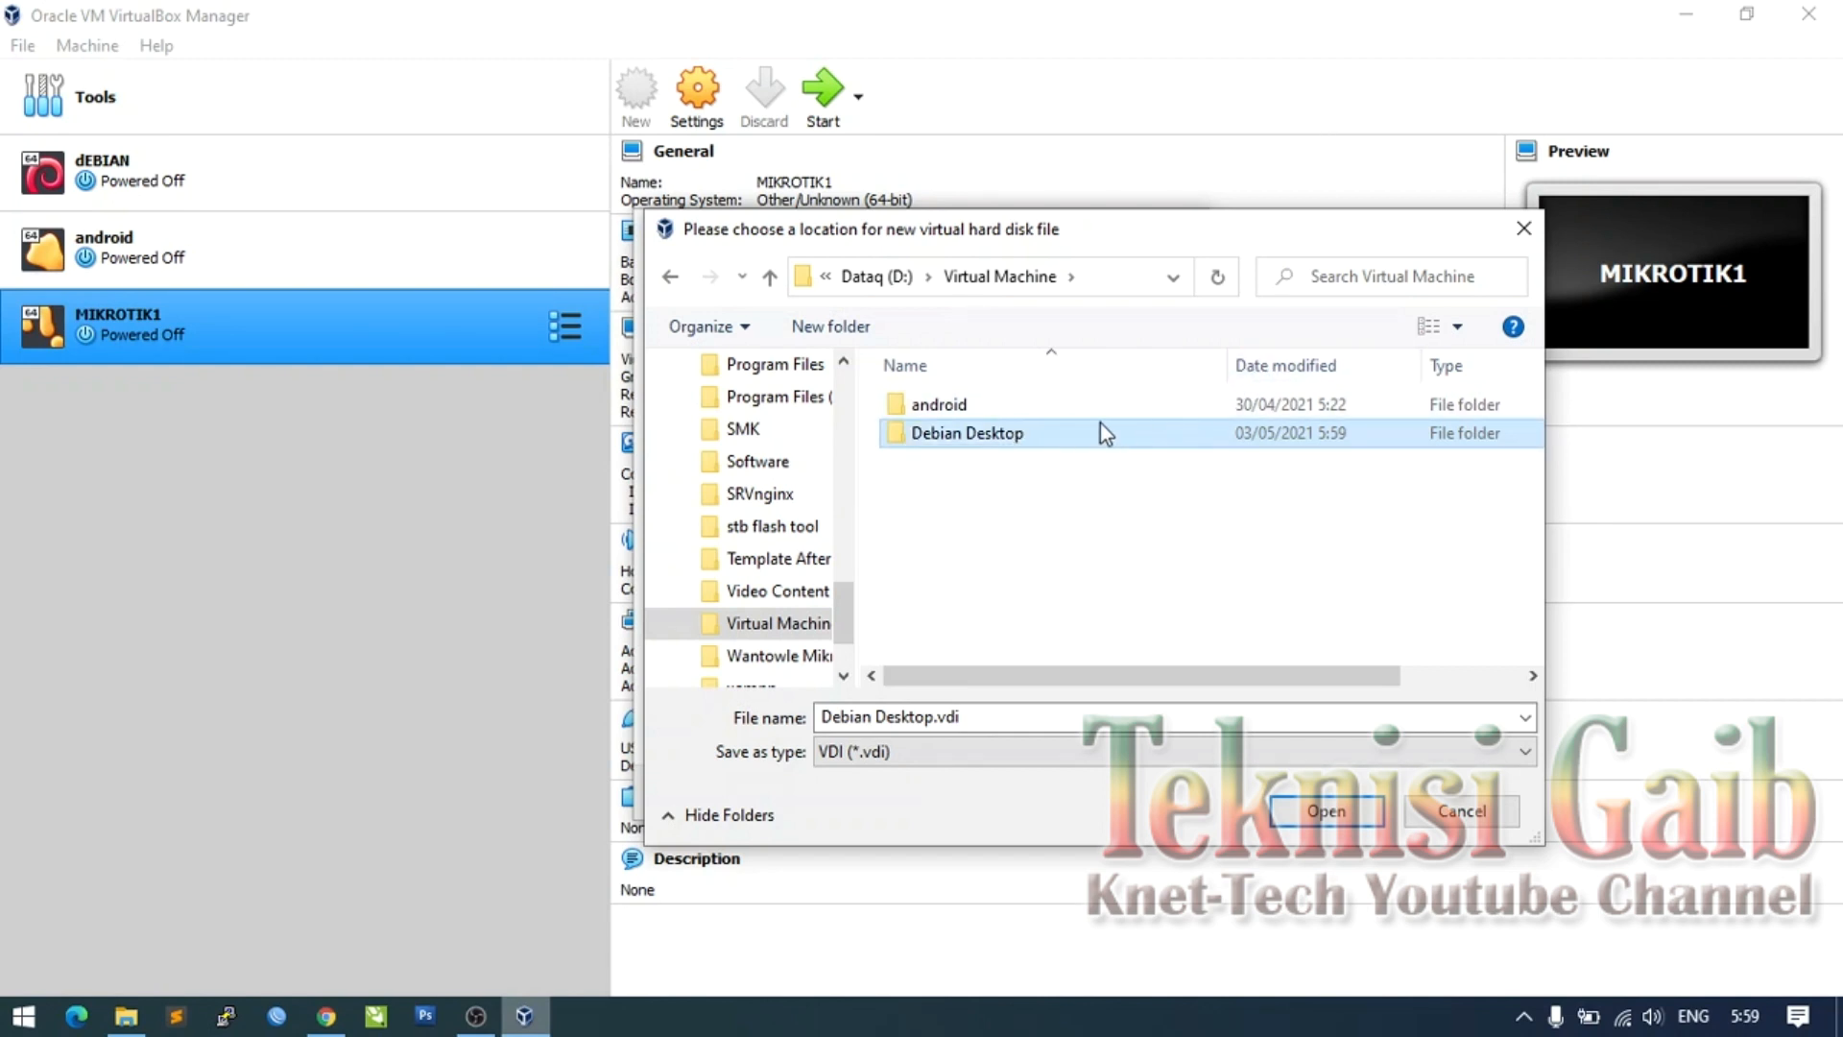
pyautogui.doubleClick(1100, 431)
pyautogui.click(1363, 812)
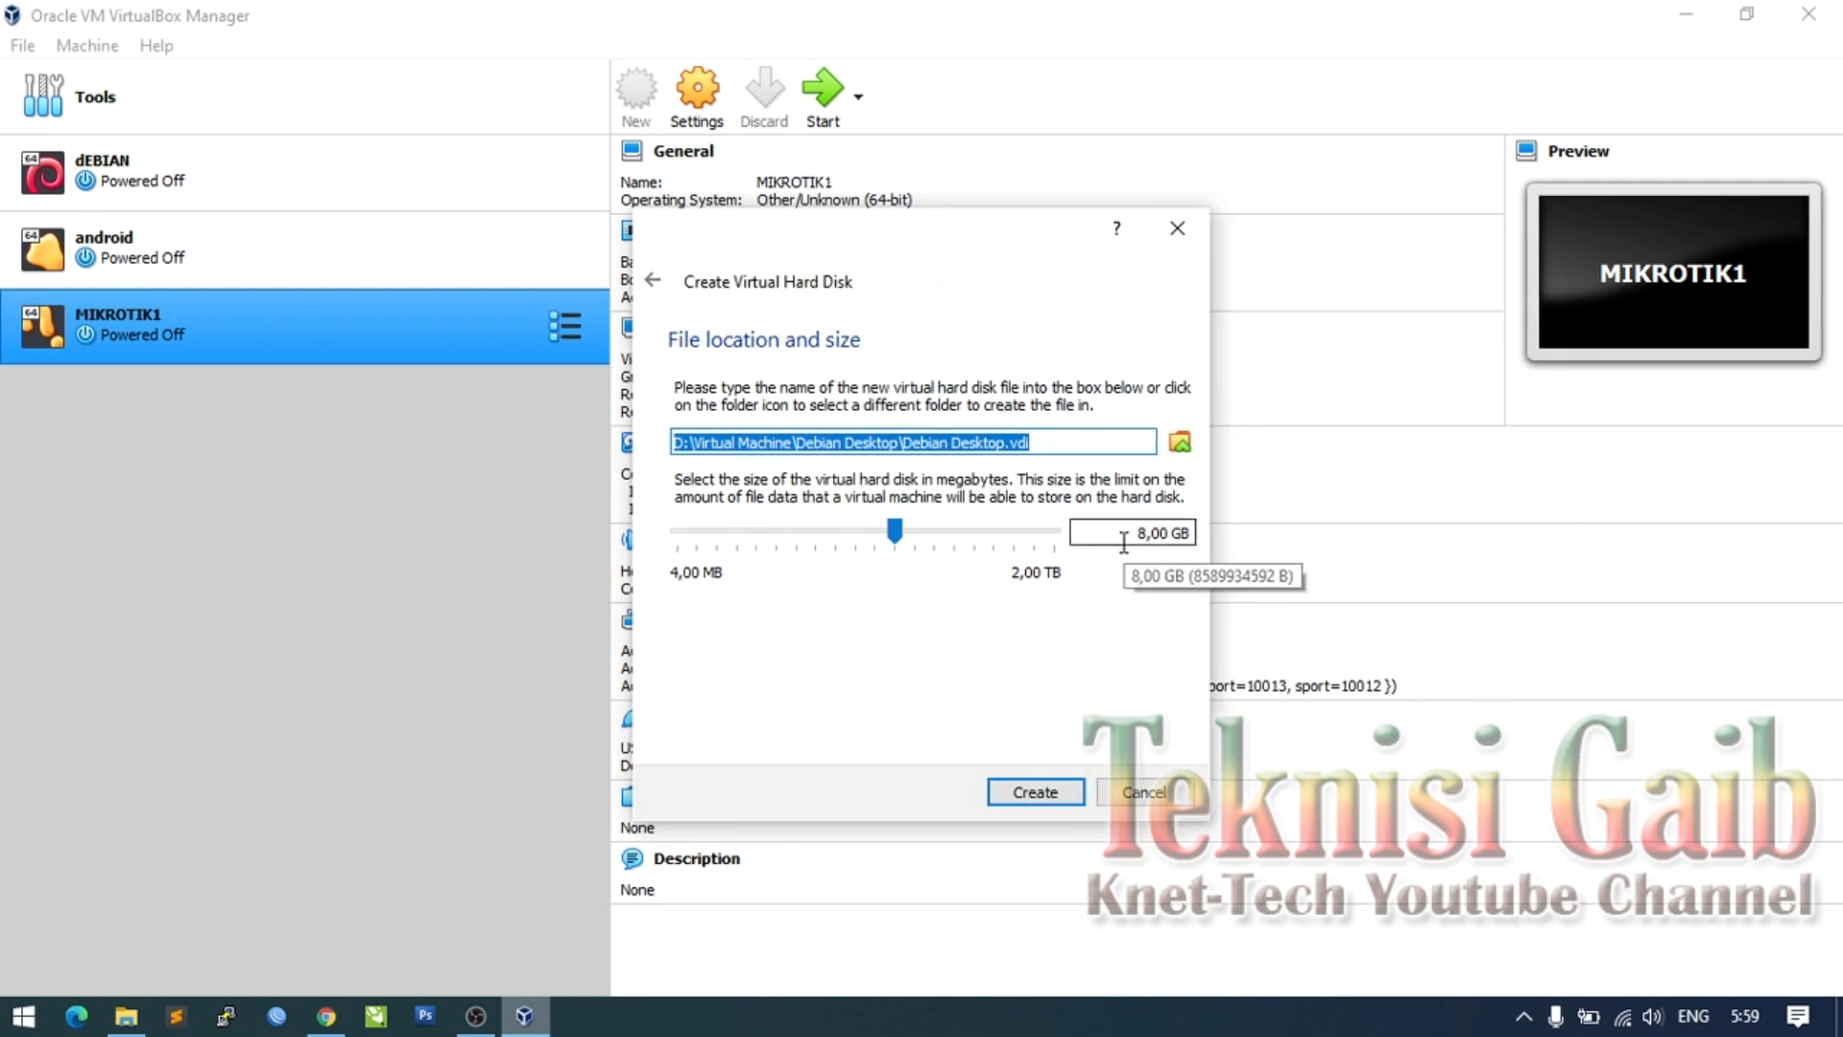
# Step: Set the virtual hard disk size to 28,00 GB and finish creating the disk and the virtual machine
pyautogui.click(1126, 532)
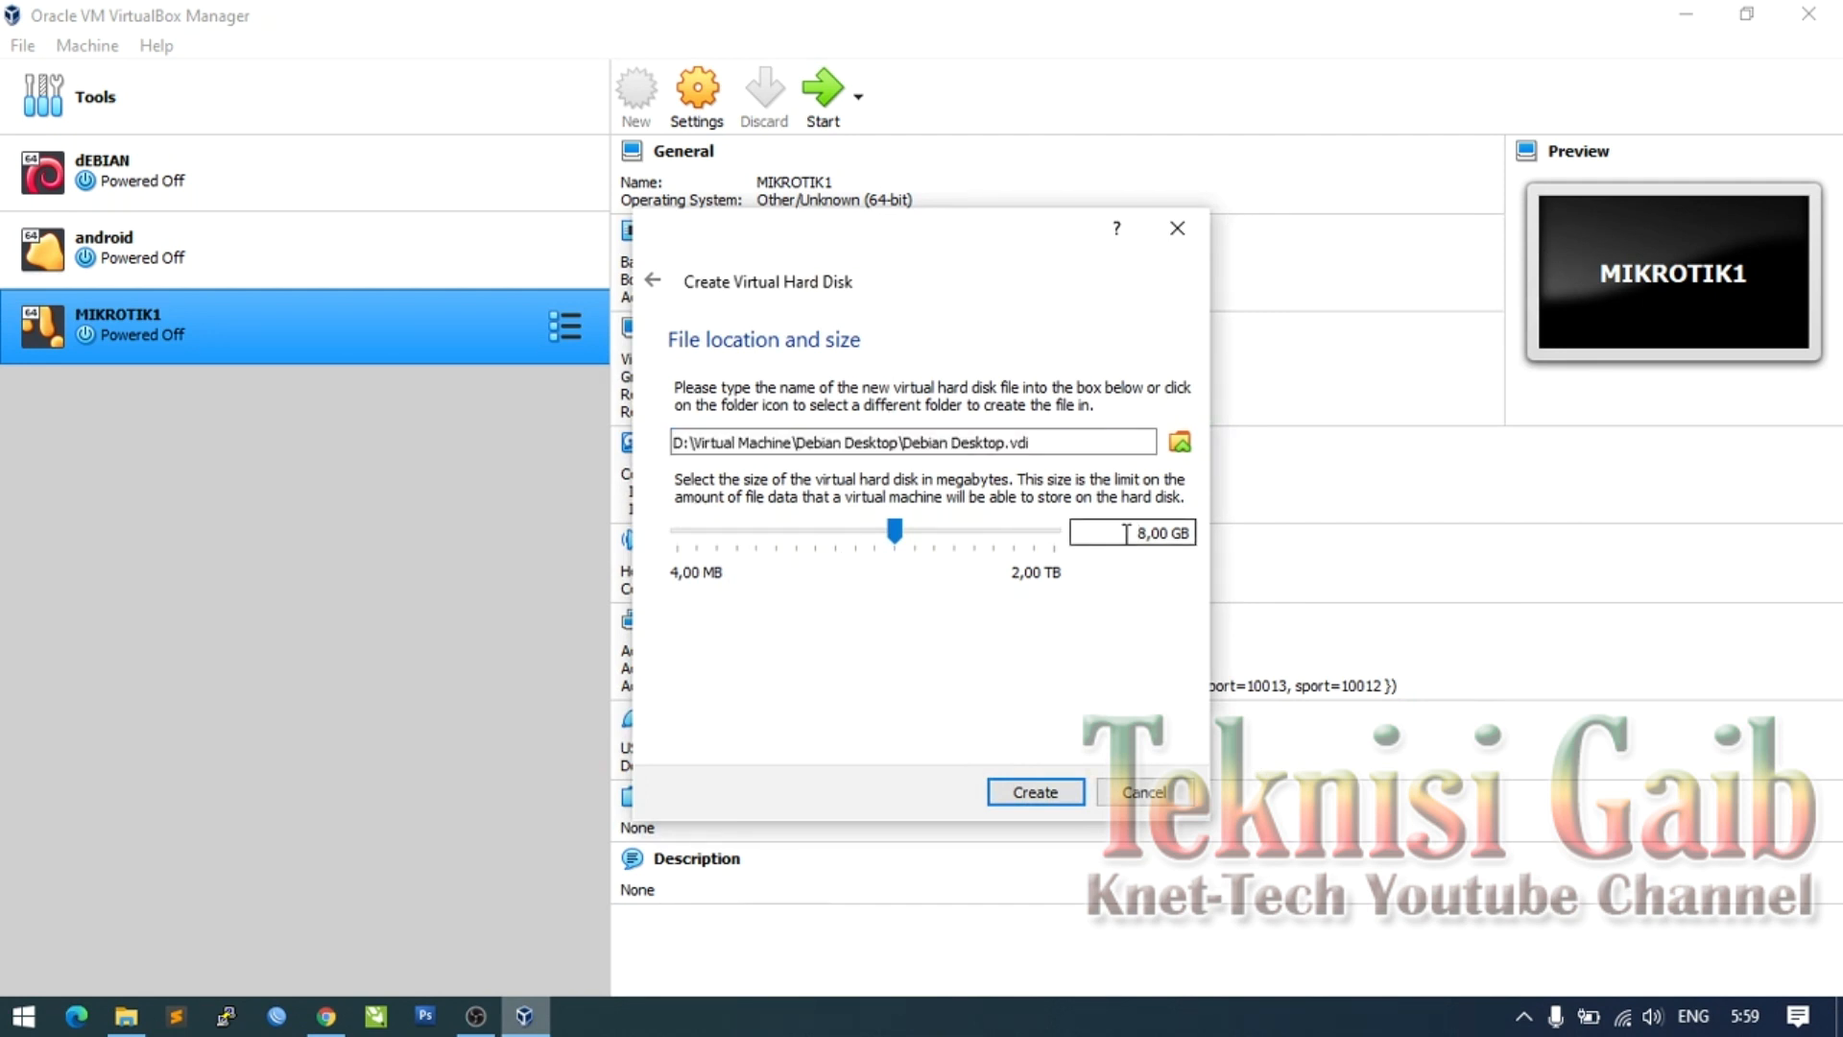
pyautogui.write('2')
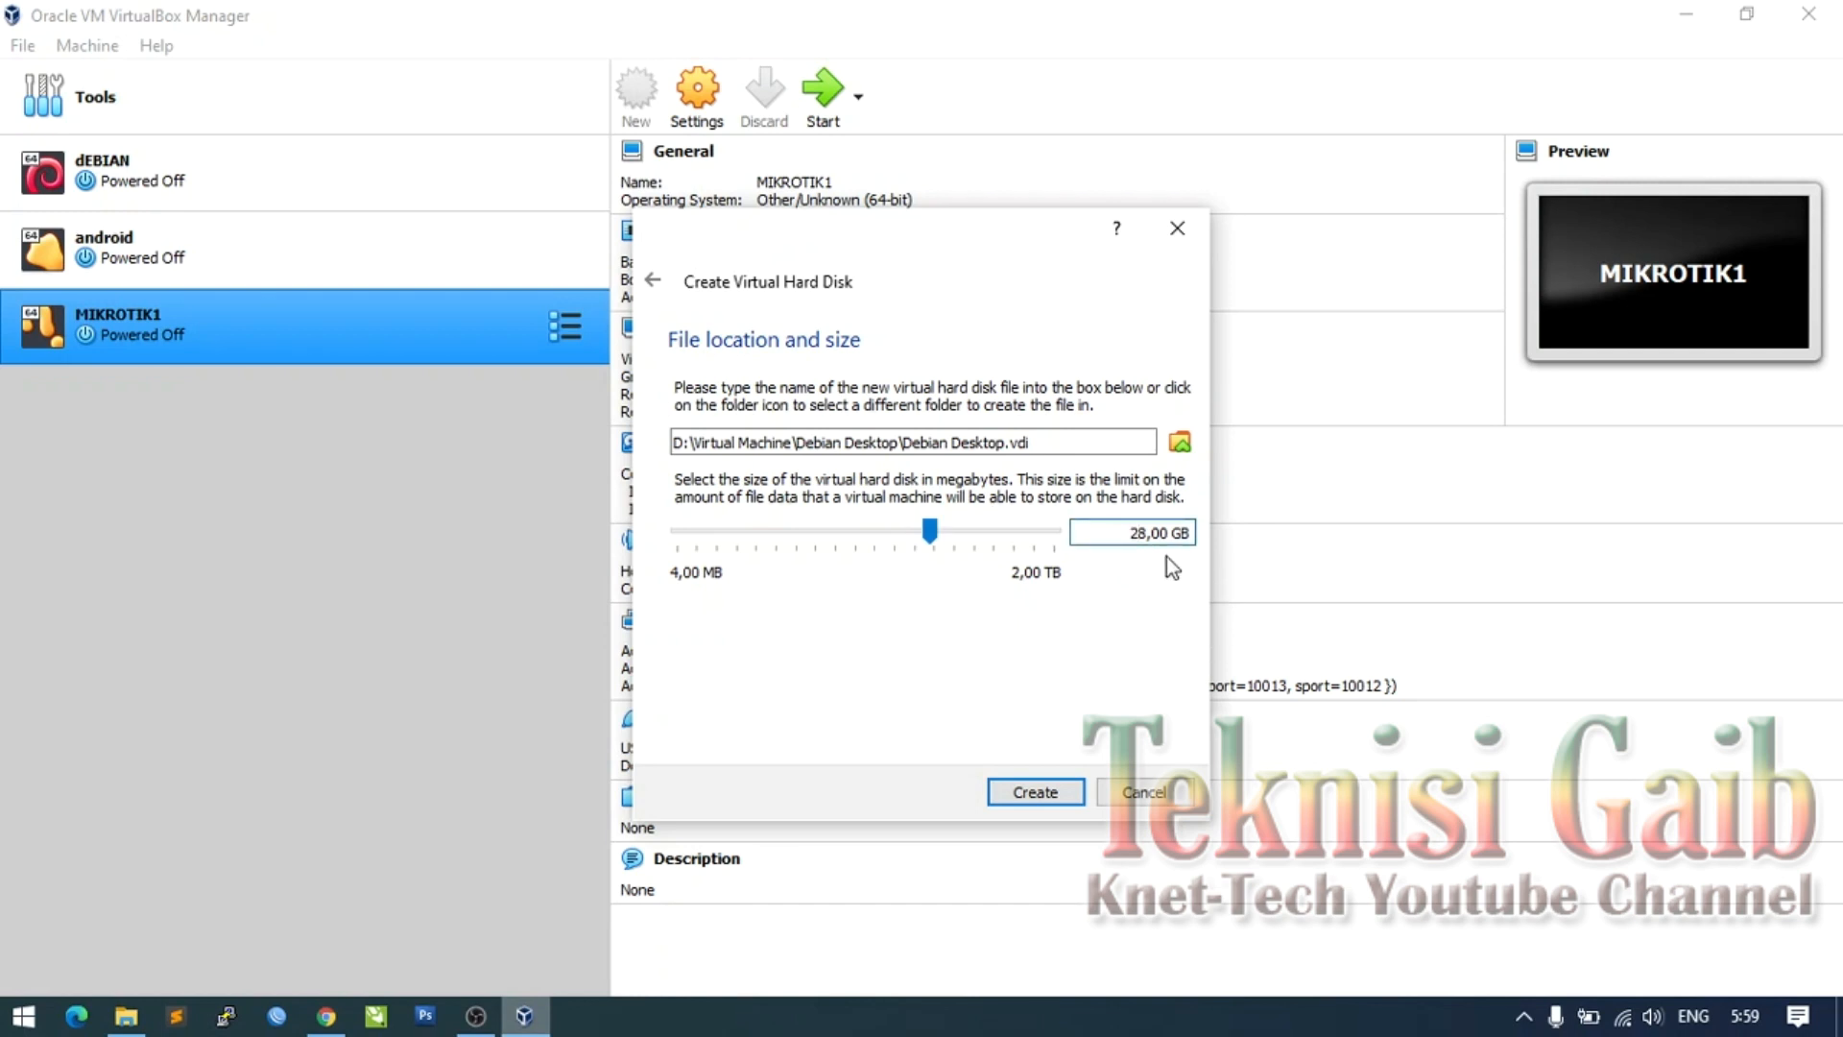
pyautogui.click(1043, 803)
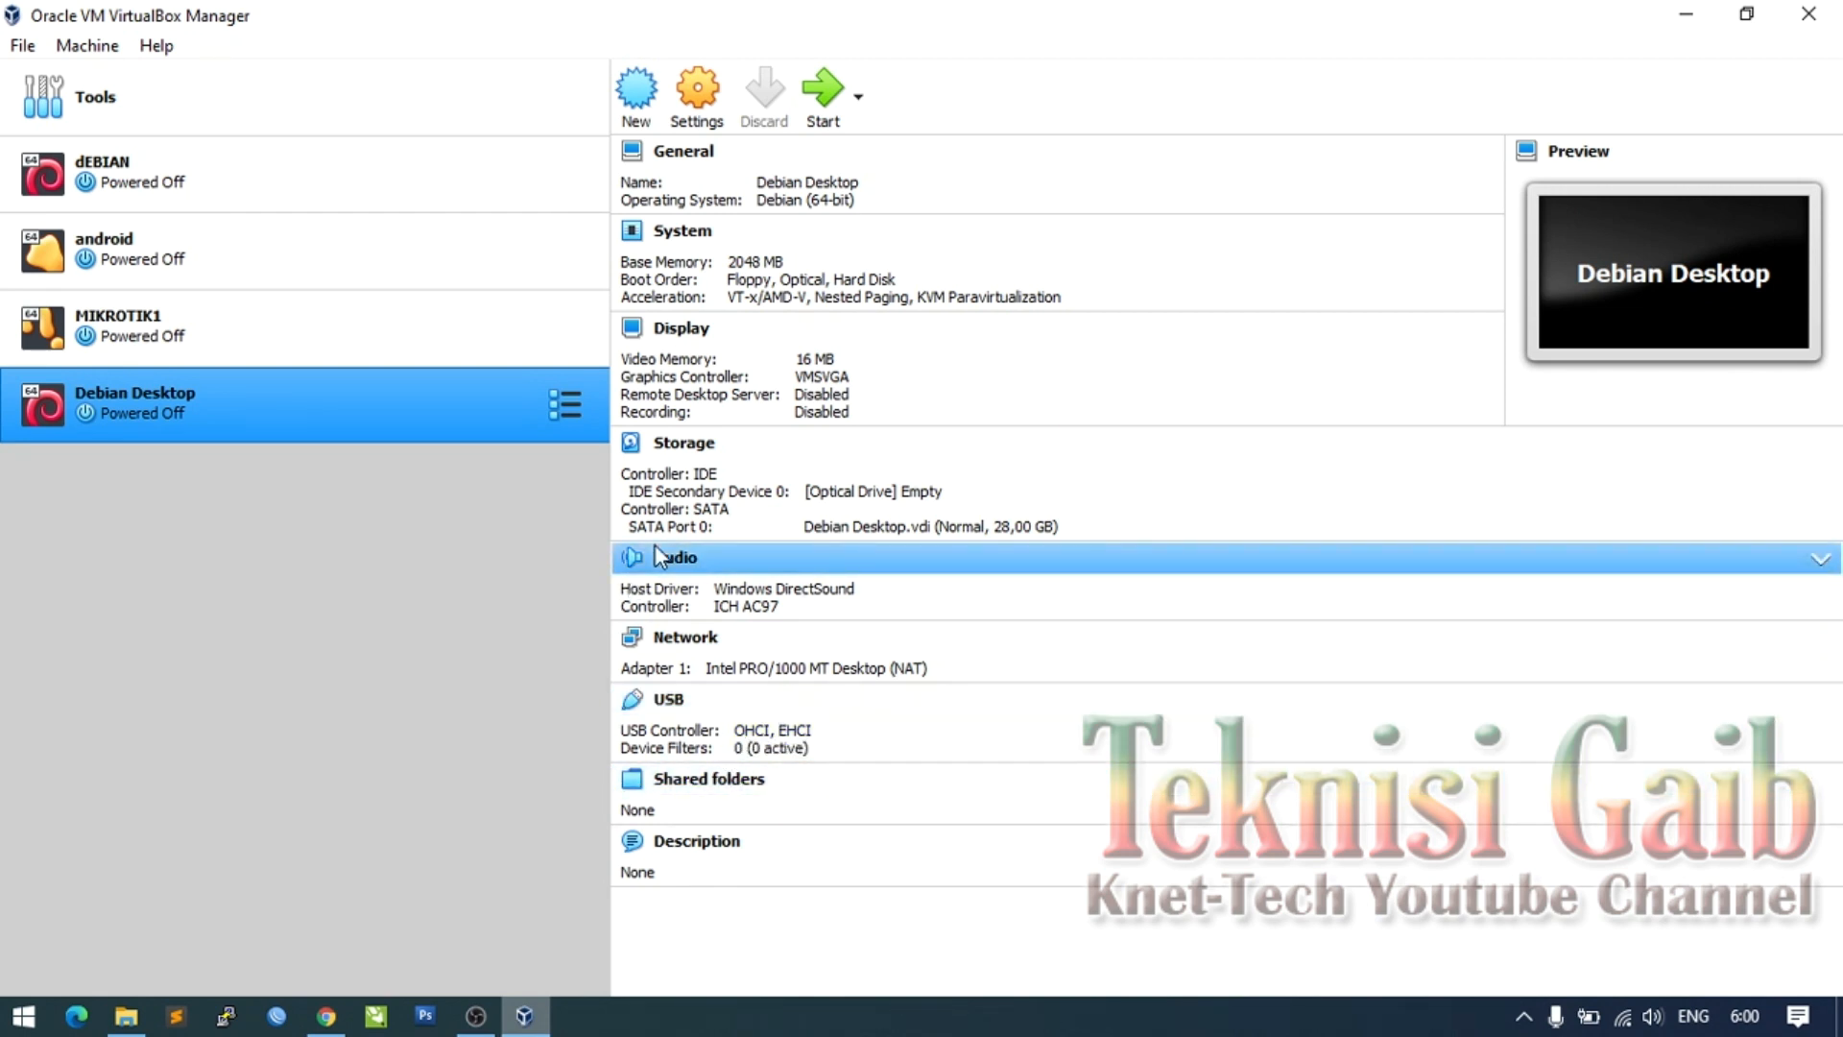
# Step: Start the Debian Desktop virtual machine without selecting a start-up disk, and power it off
pyautogui.click(814, 105)
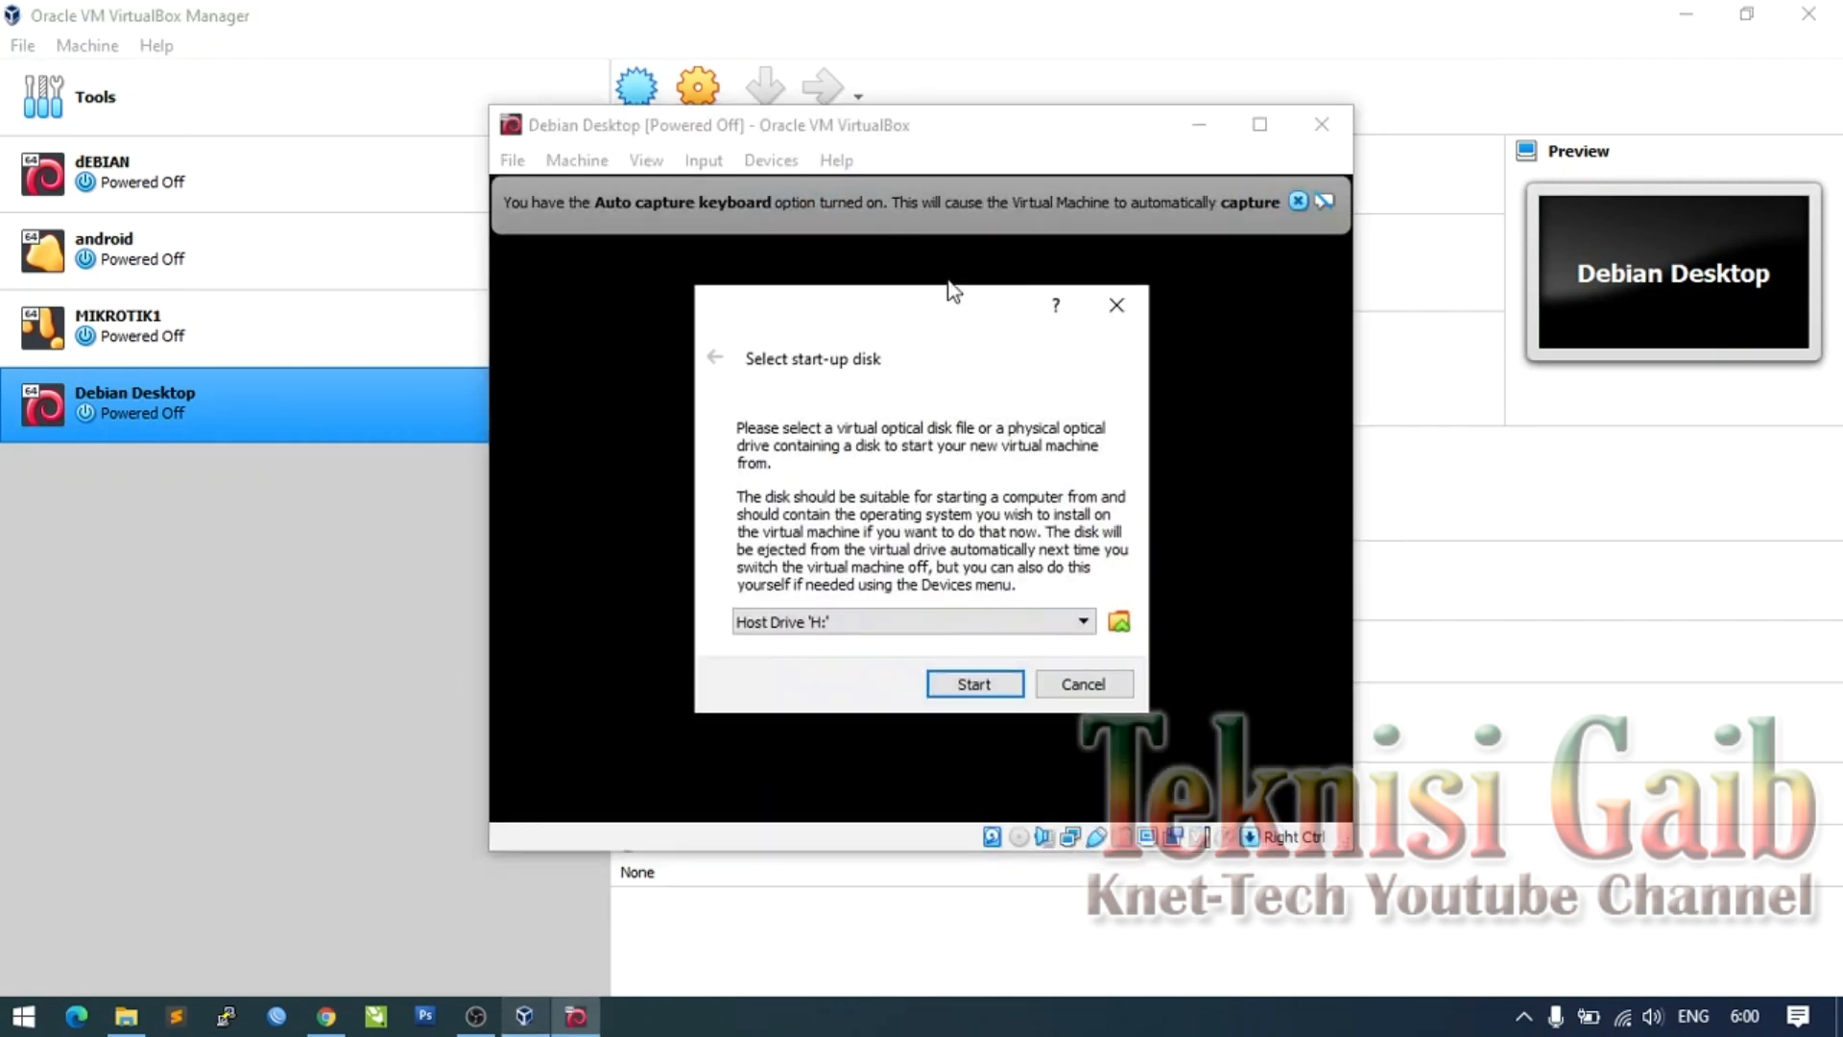
pyautogui.click(985, 622)
pyautogui.click(1078, 683)
pyautogui.click(1080, 684)
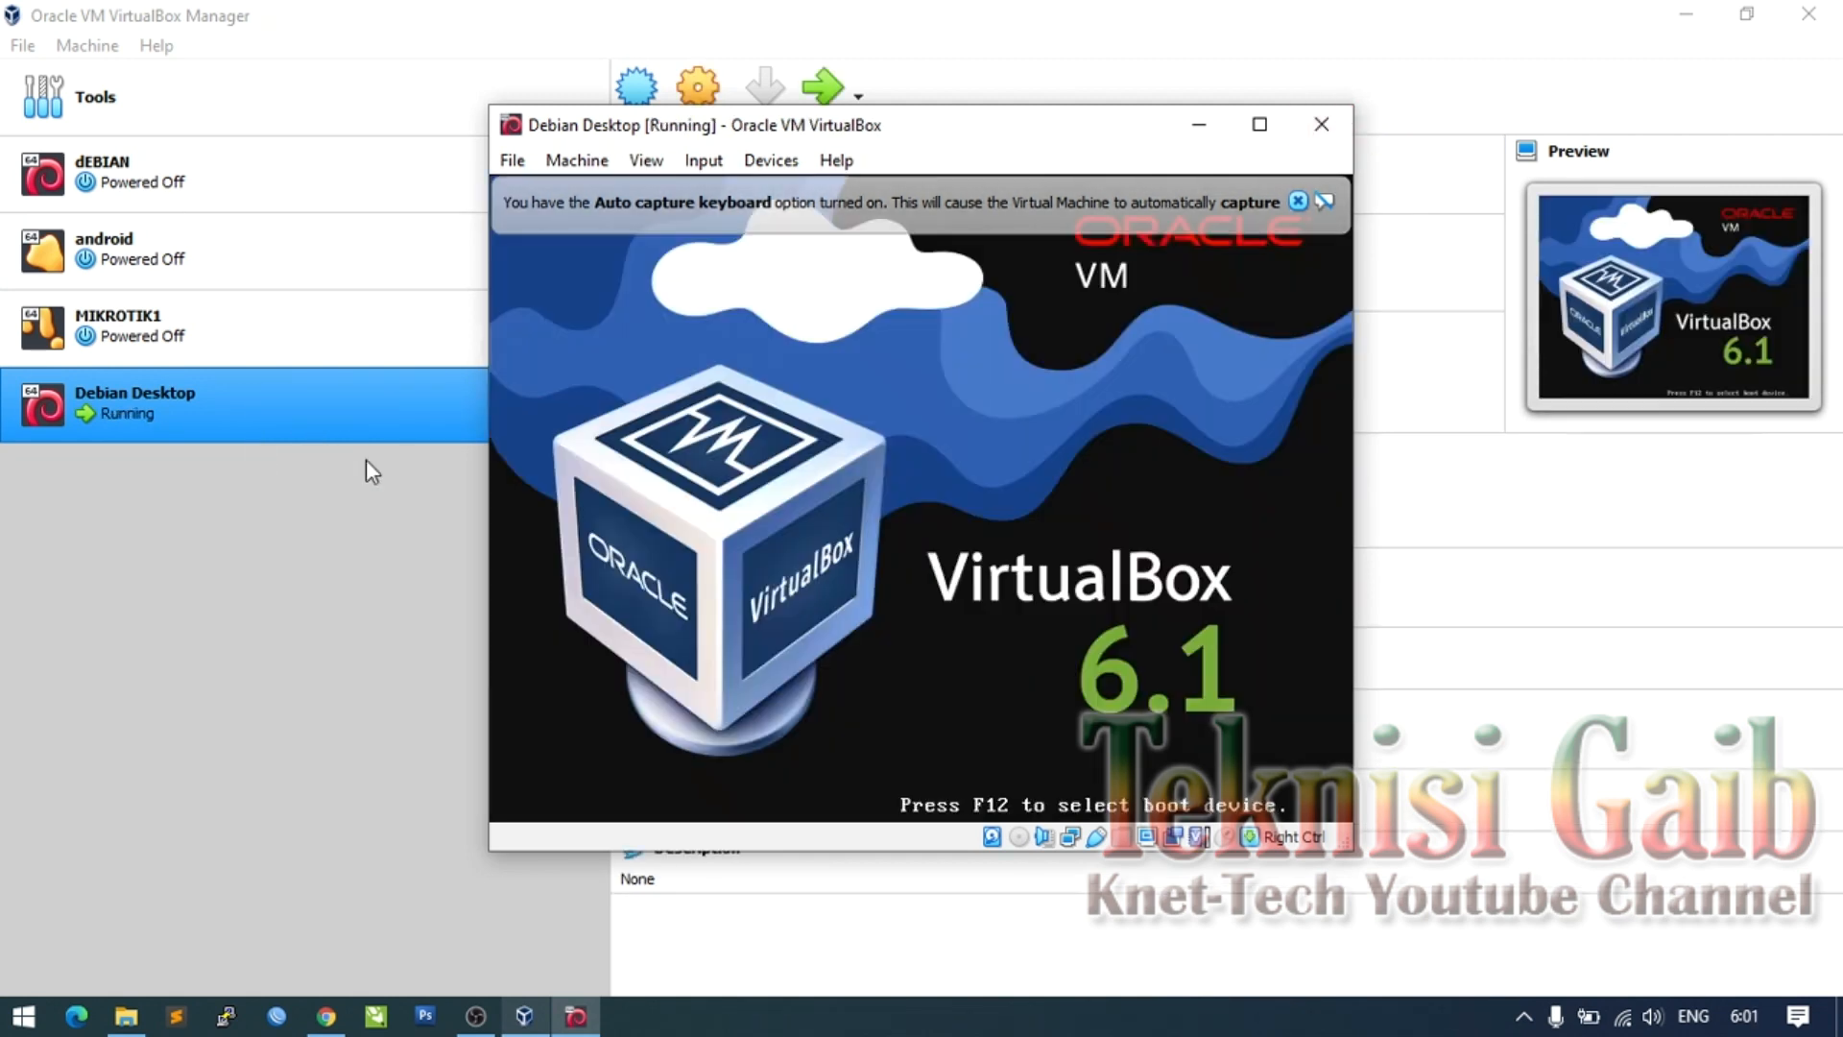
pyautogui.click(1321, 124)
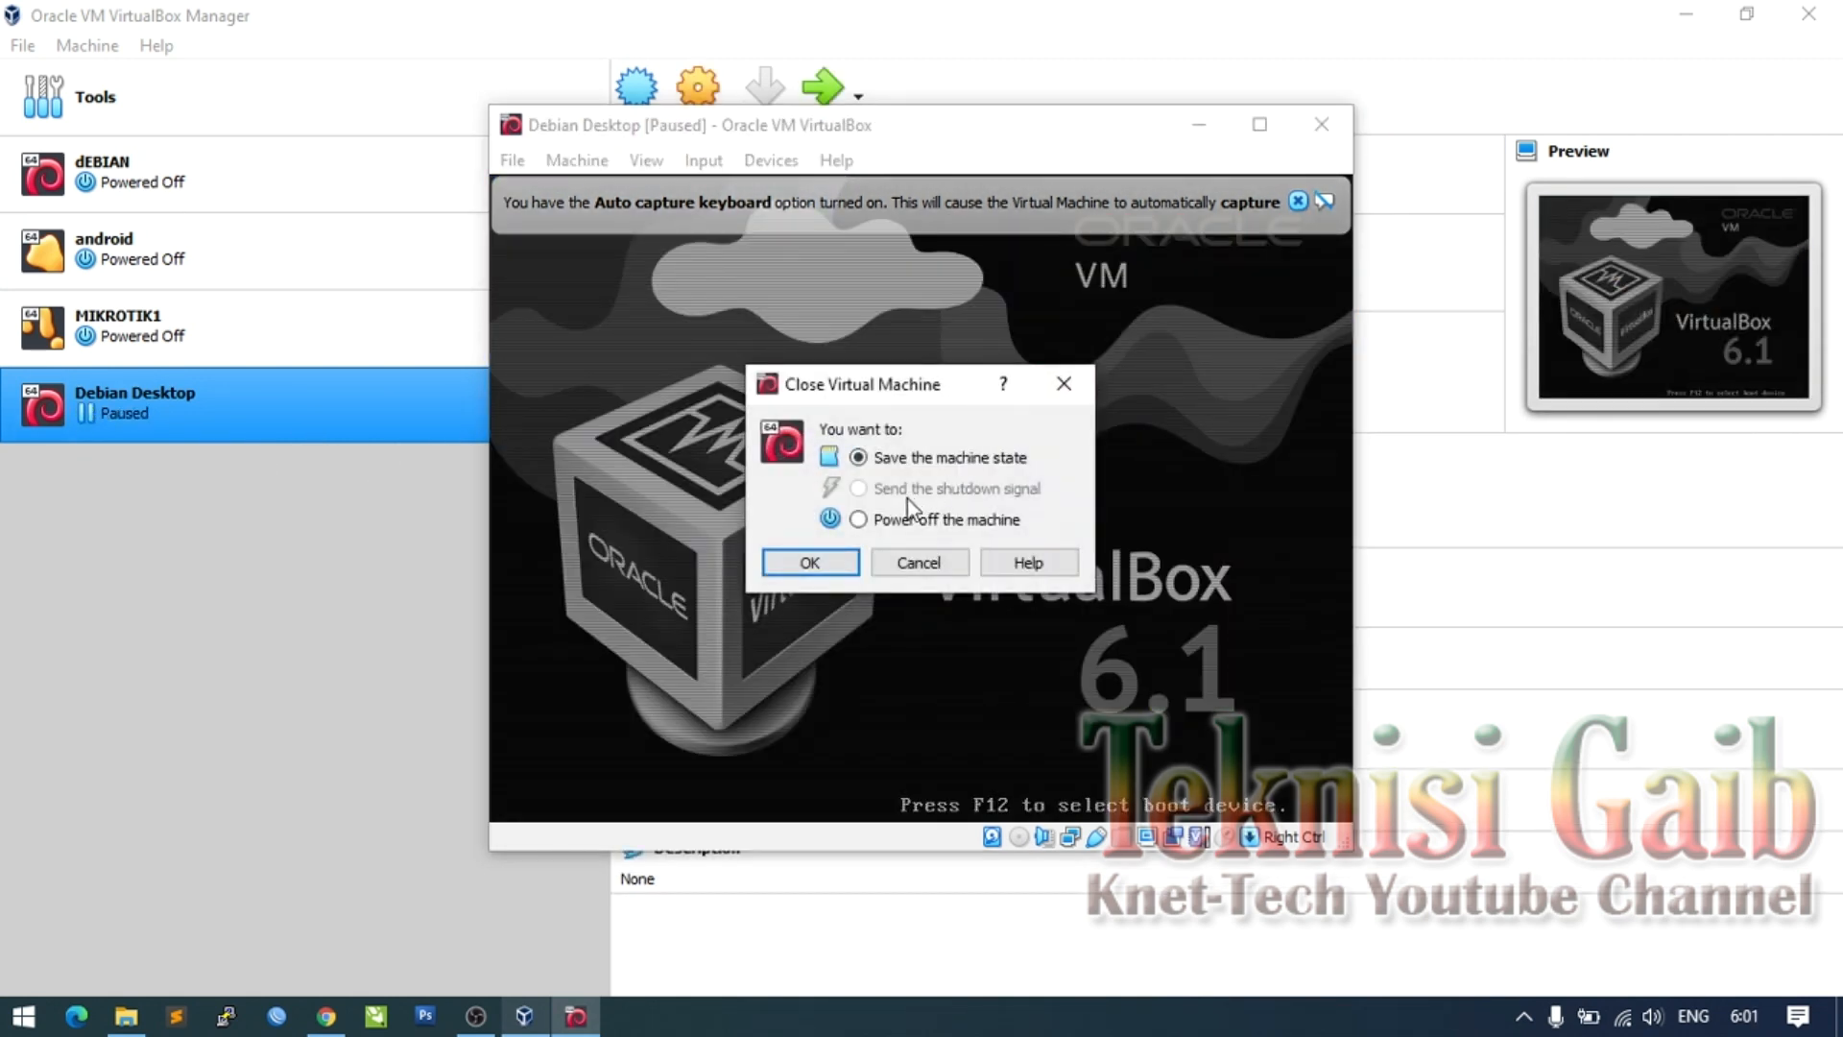
pyautogui.click(889, 526)
pyautogui.click(826, 566)
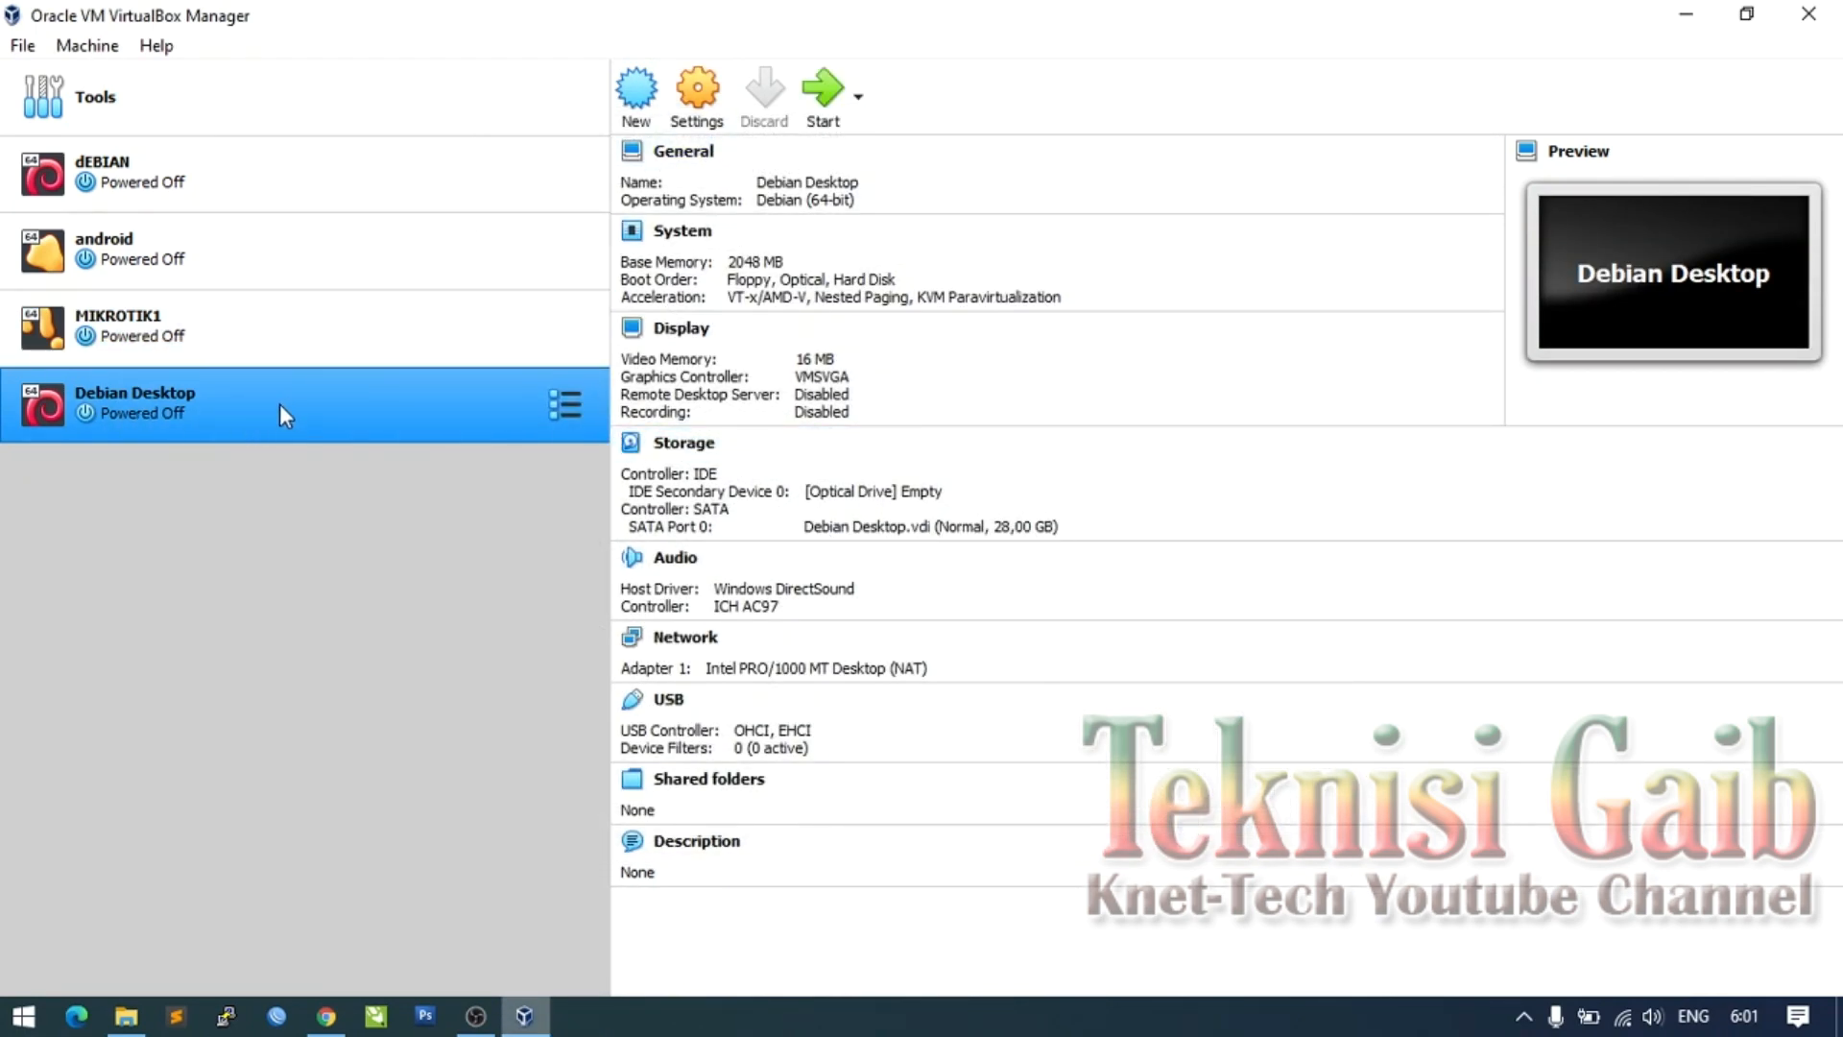
# Step: Open the Storage settings of the Debian Desktop virtual machine
pyautogui.click(711, 100)
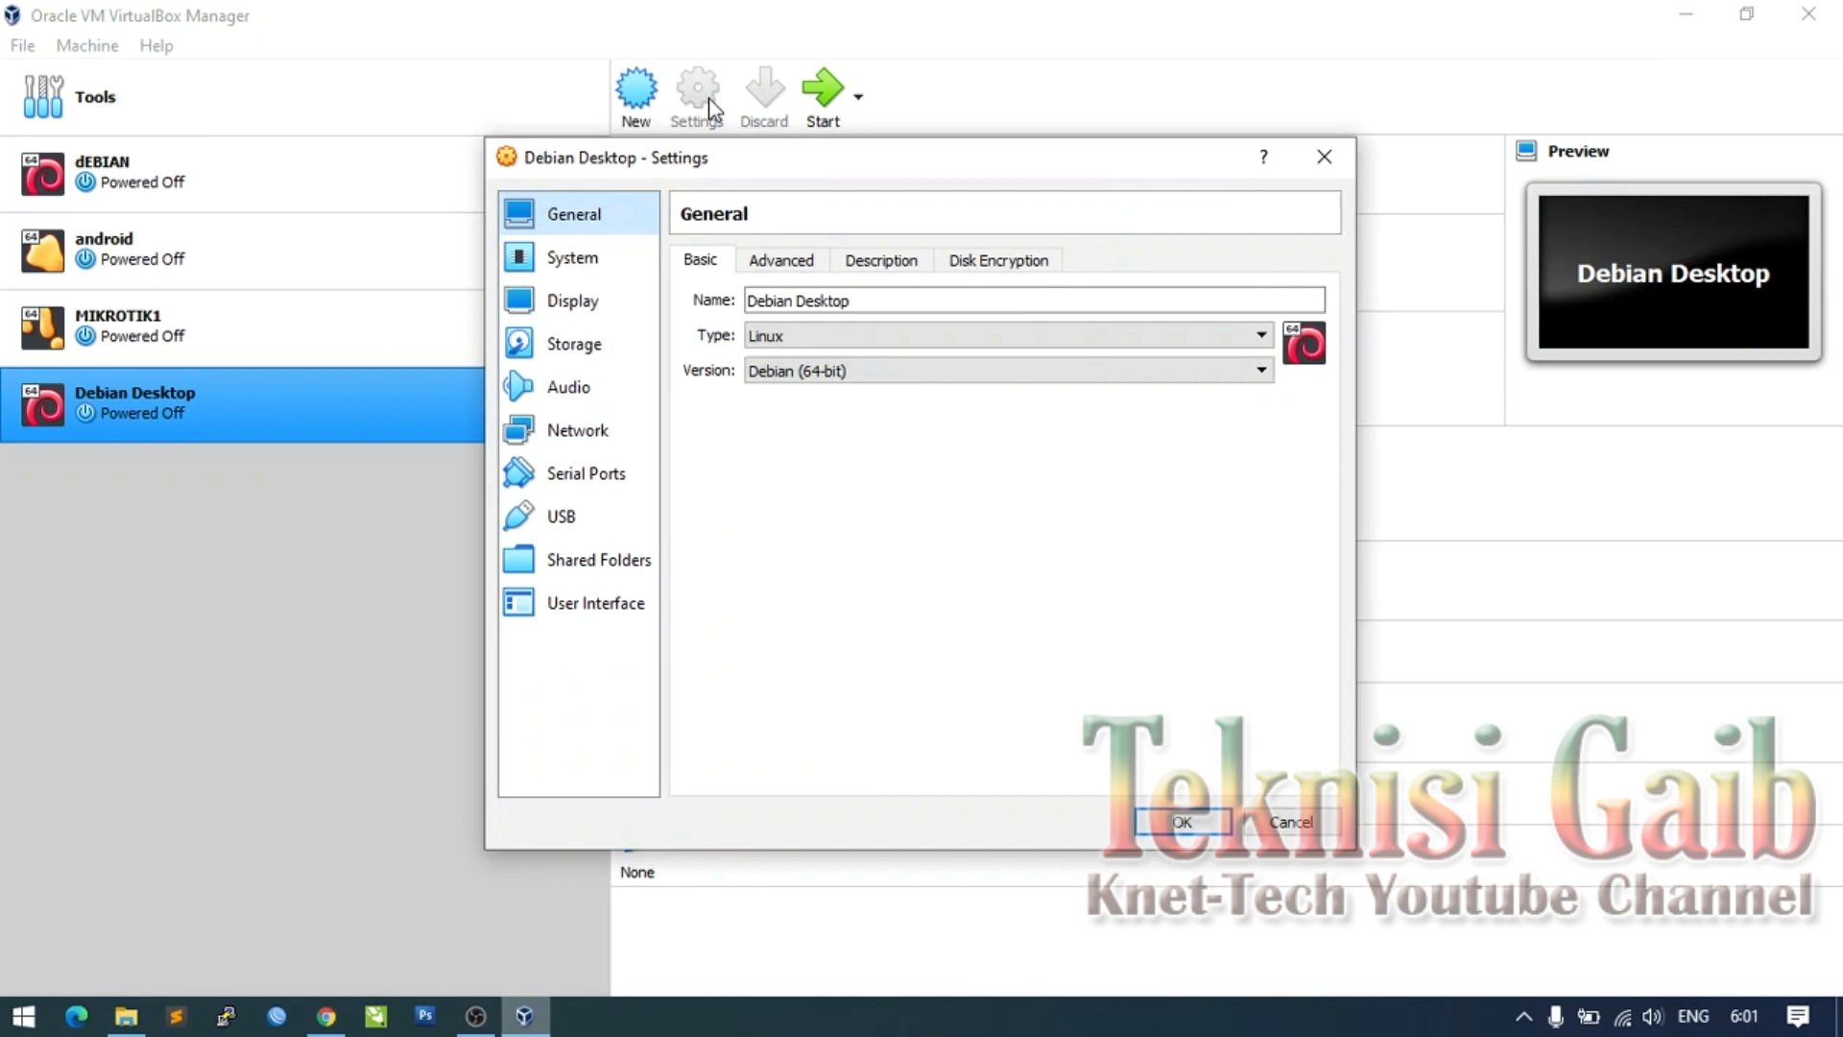
pyautogui.click(590, 346)
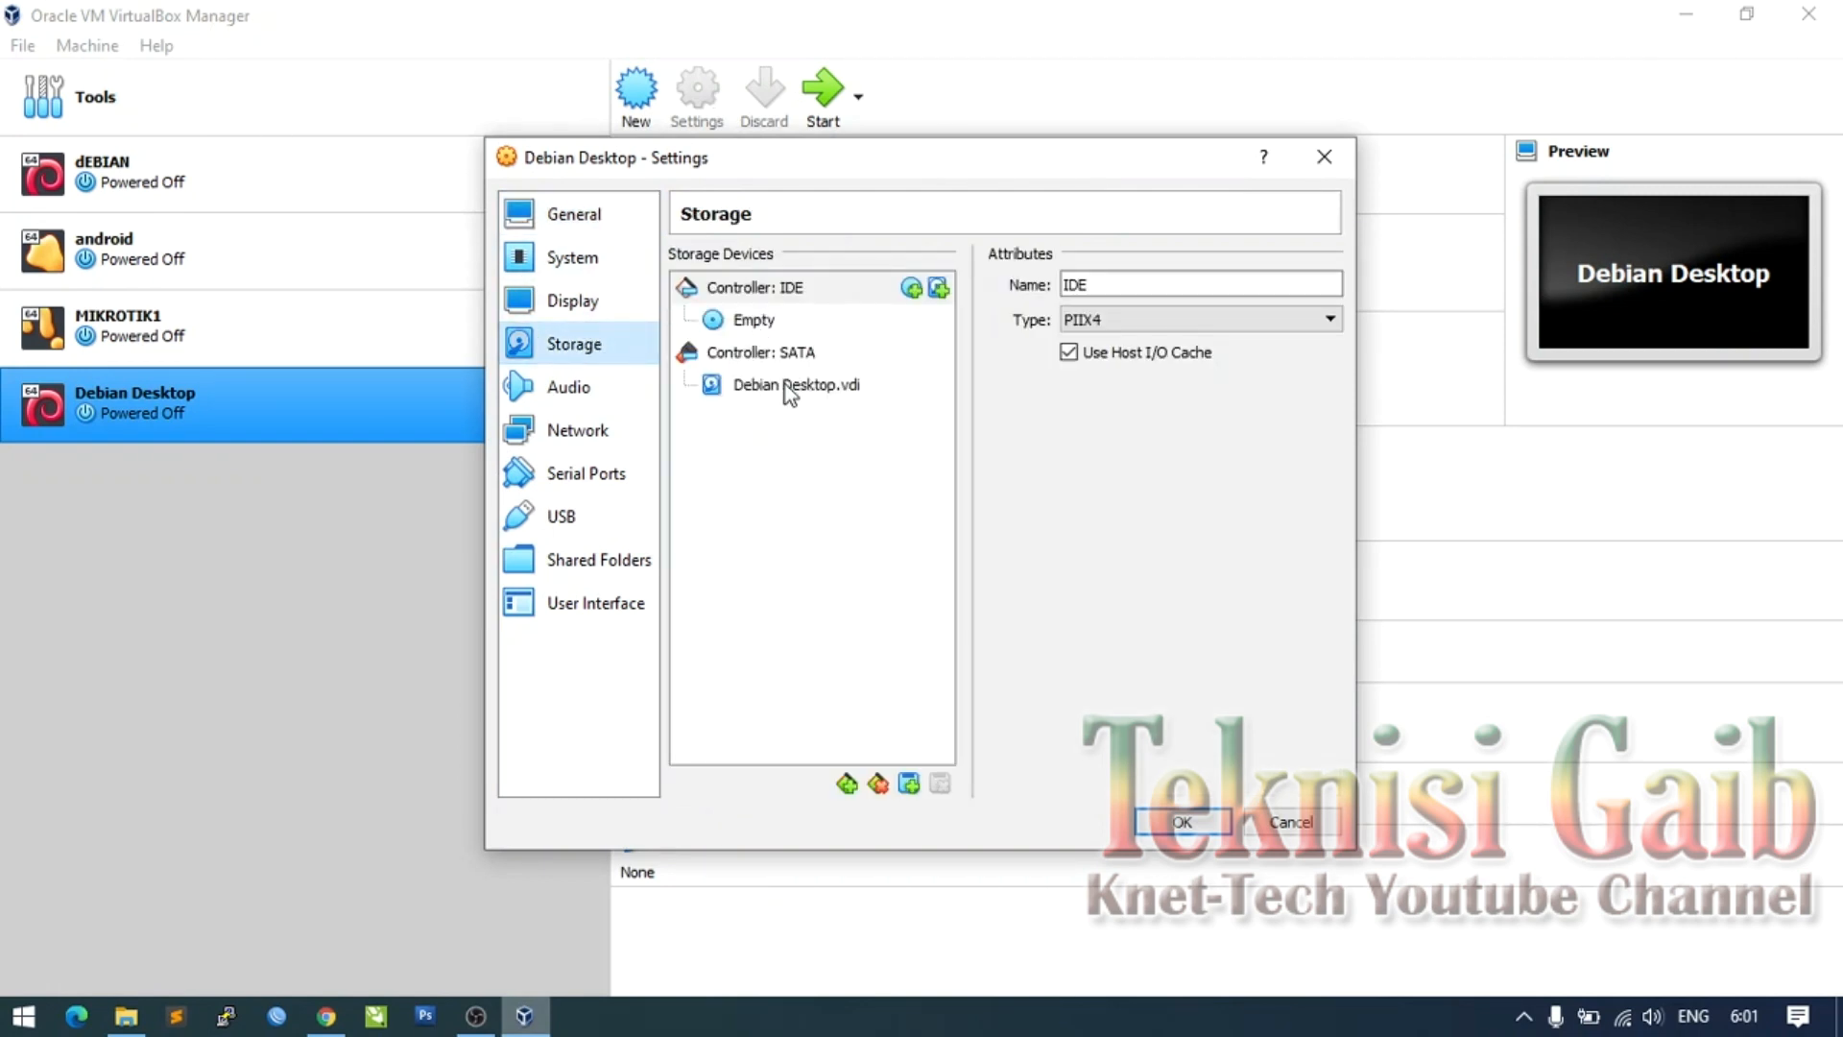
pyautogui.moveTo(776, 400)
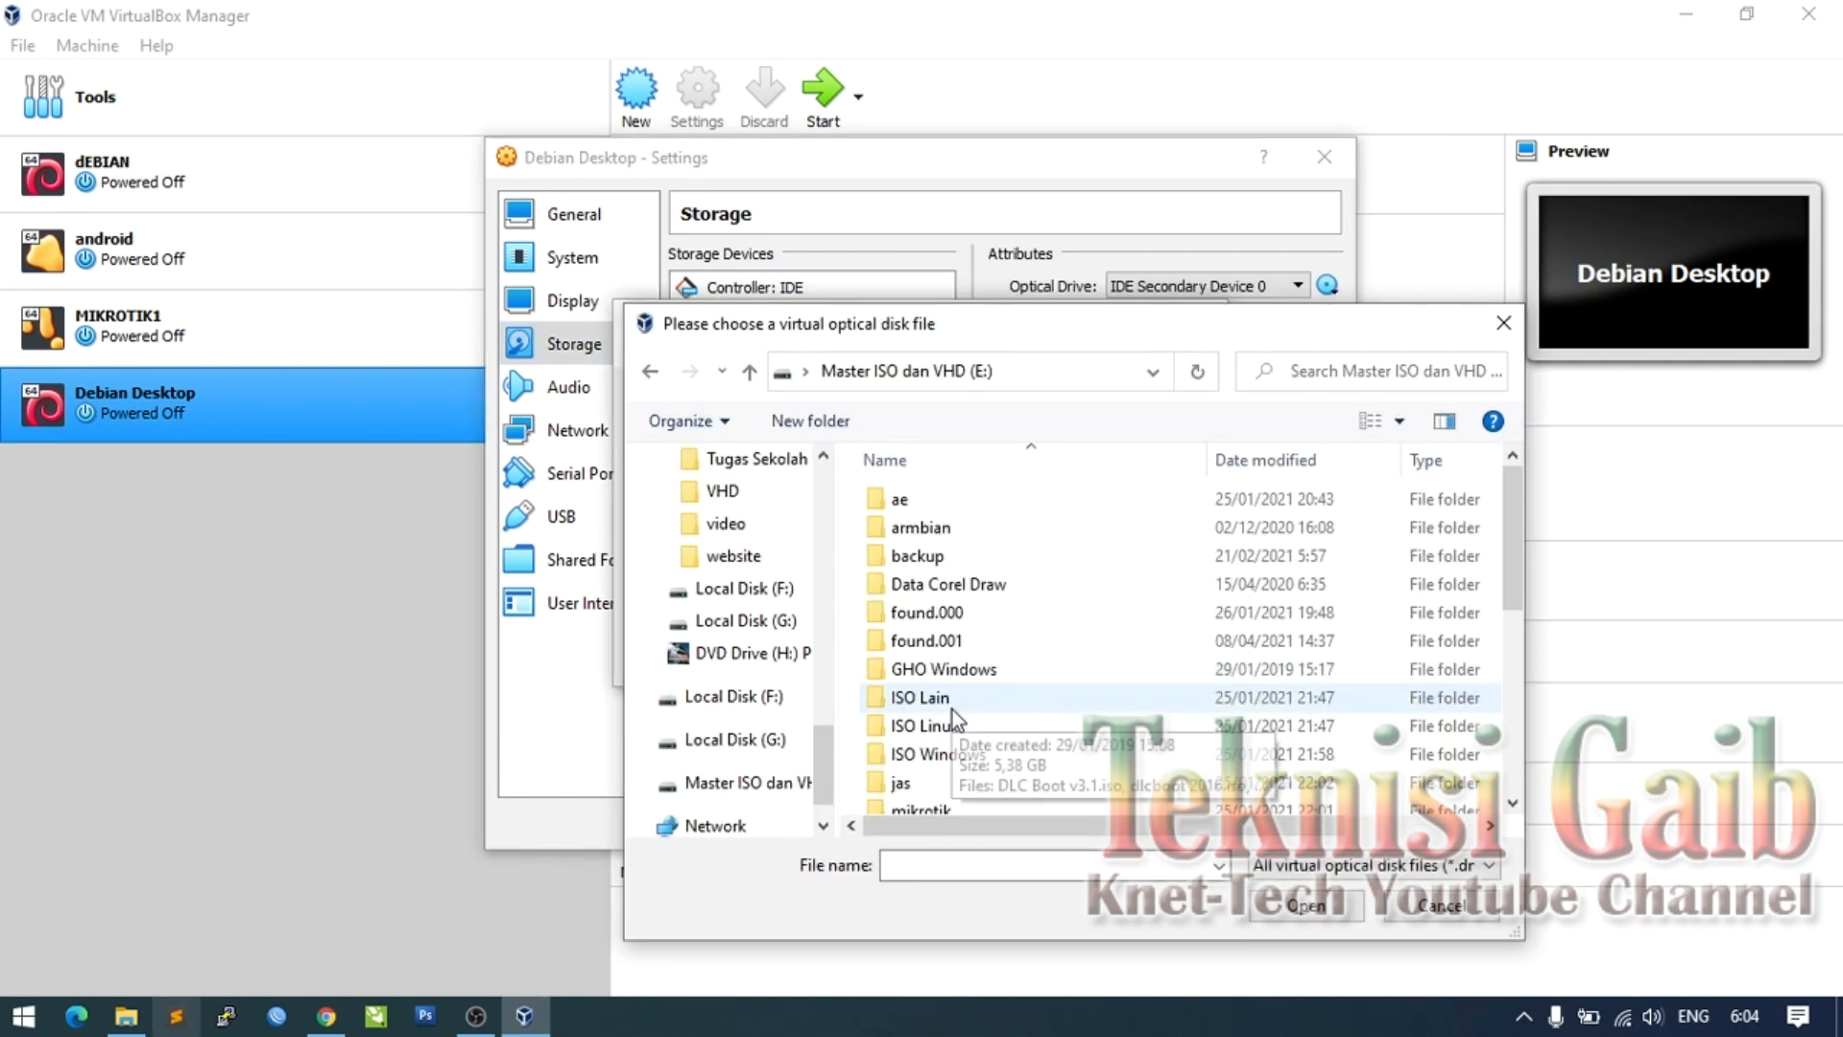
# Step: Examine the disc images in the ISO Linux folder on drive E for the virtual machine's optical drive
pyautogui.doubleClick(933, 728)
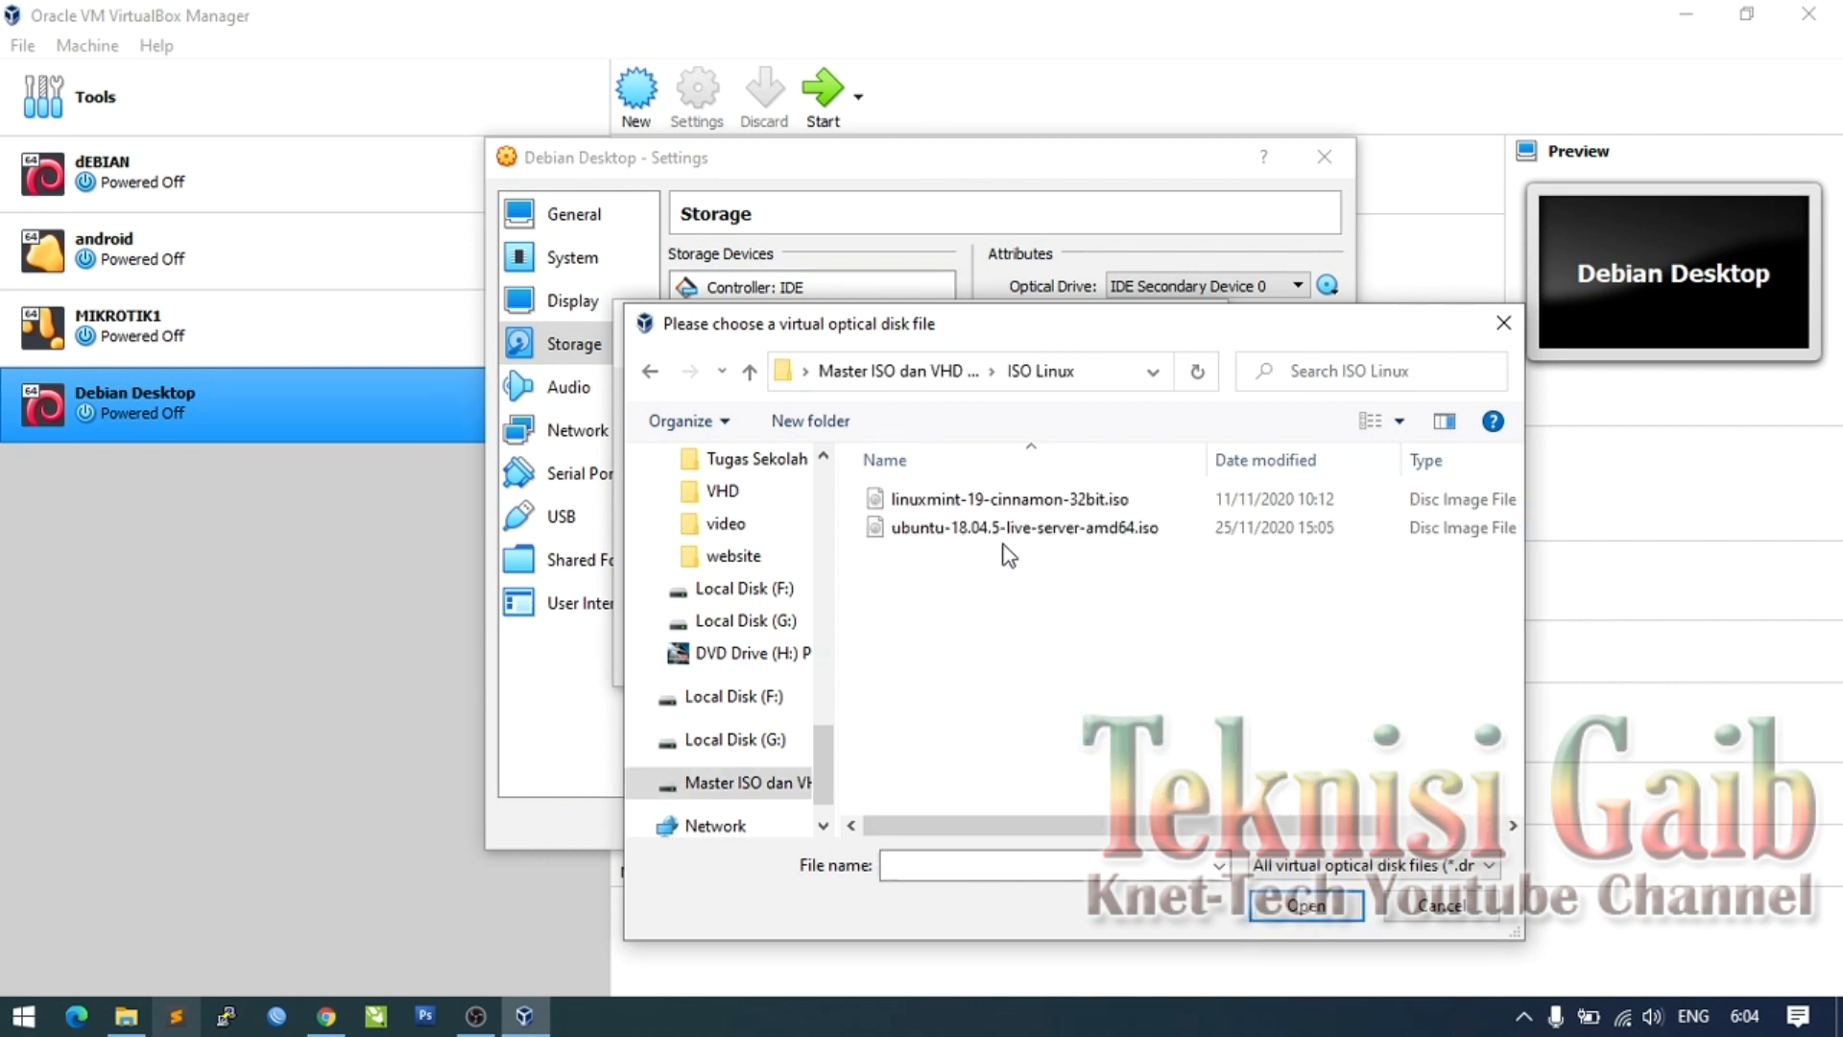
pyautogui.click(1010, 535)
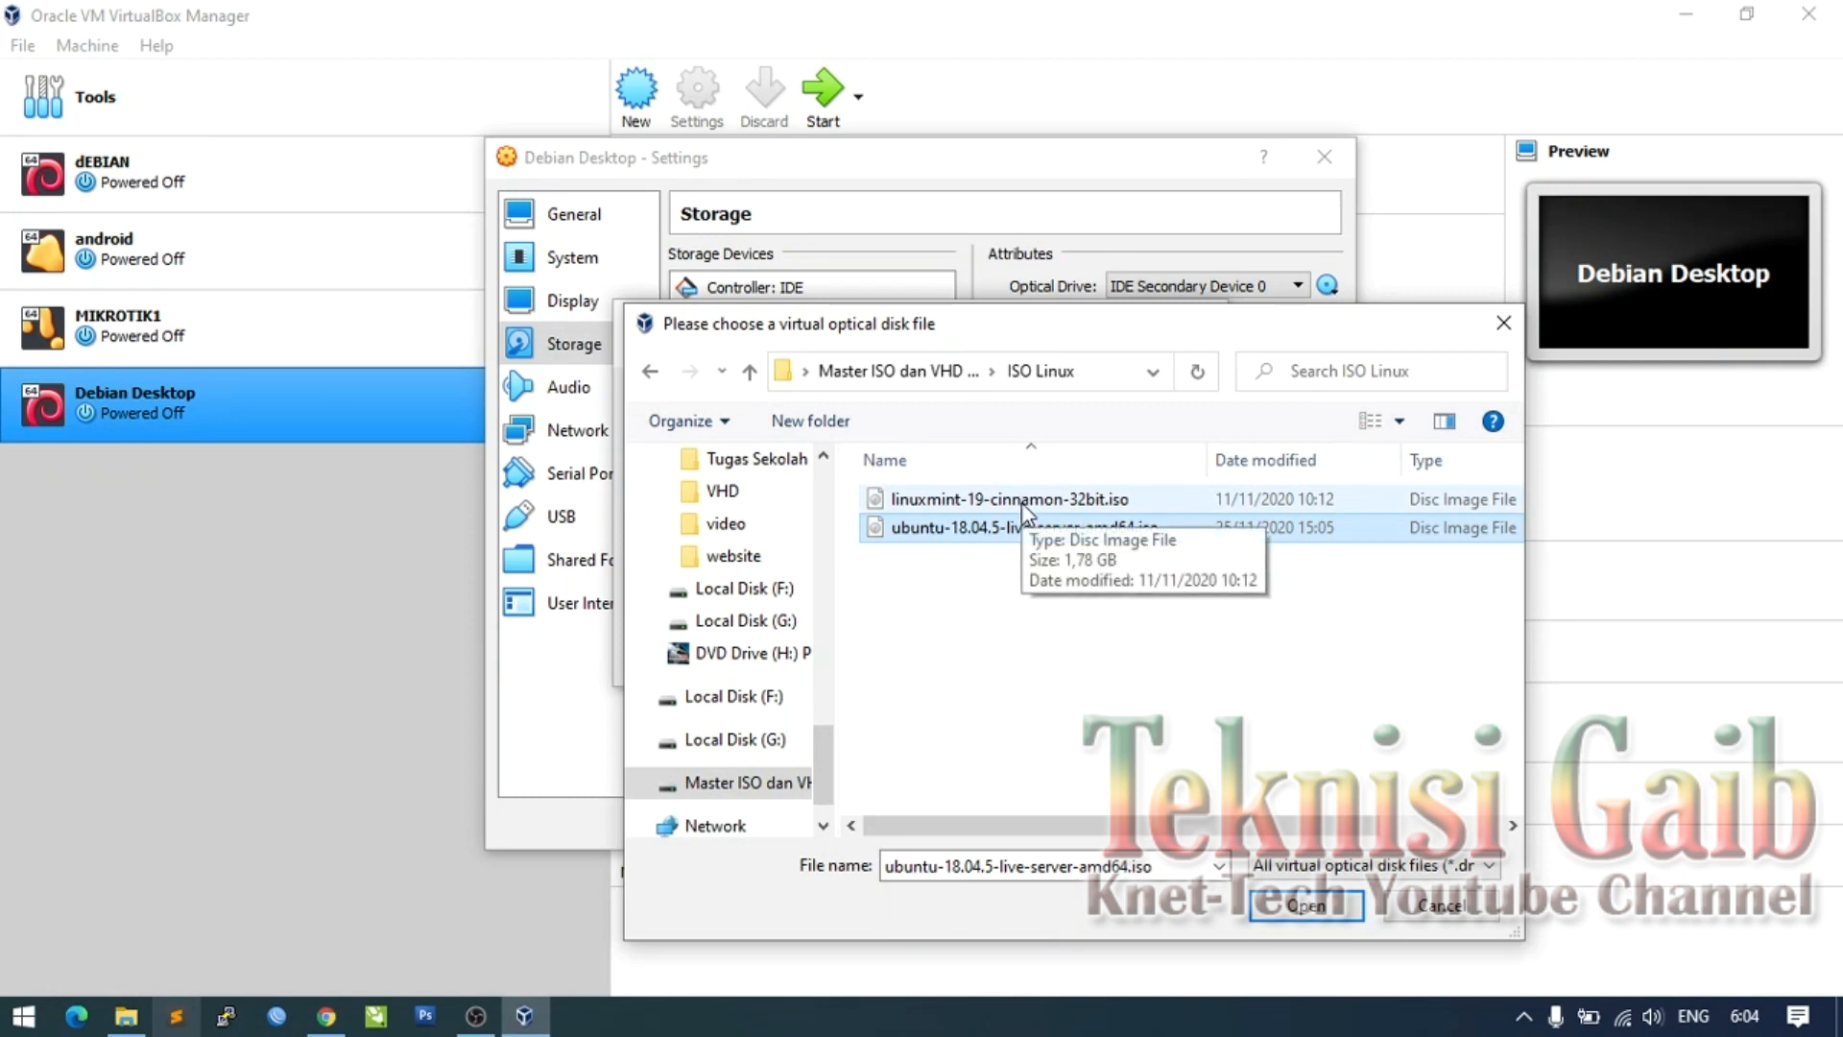
pyautogui.click(1014, 504)
pyautogui.click(943, 551)
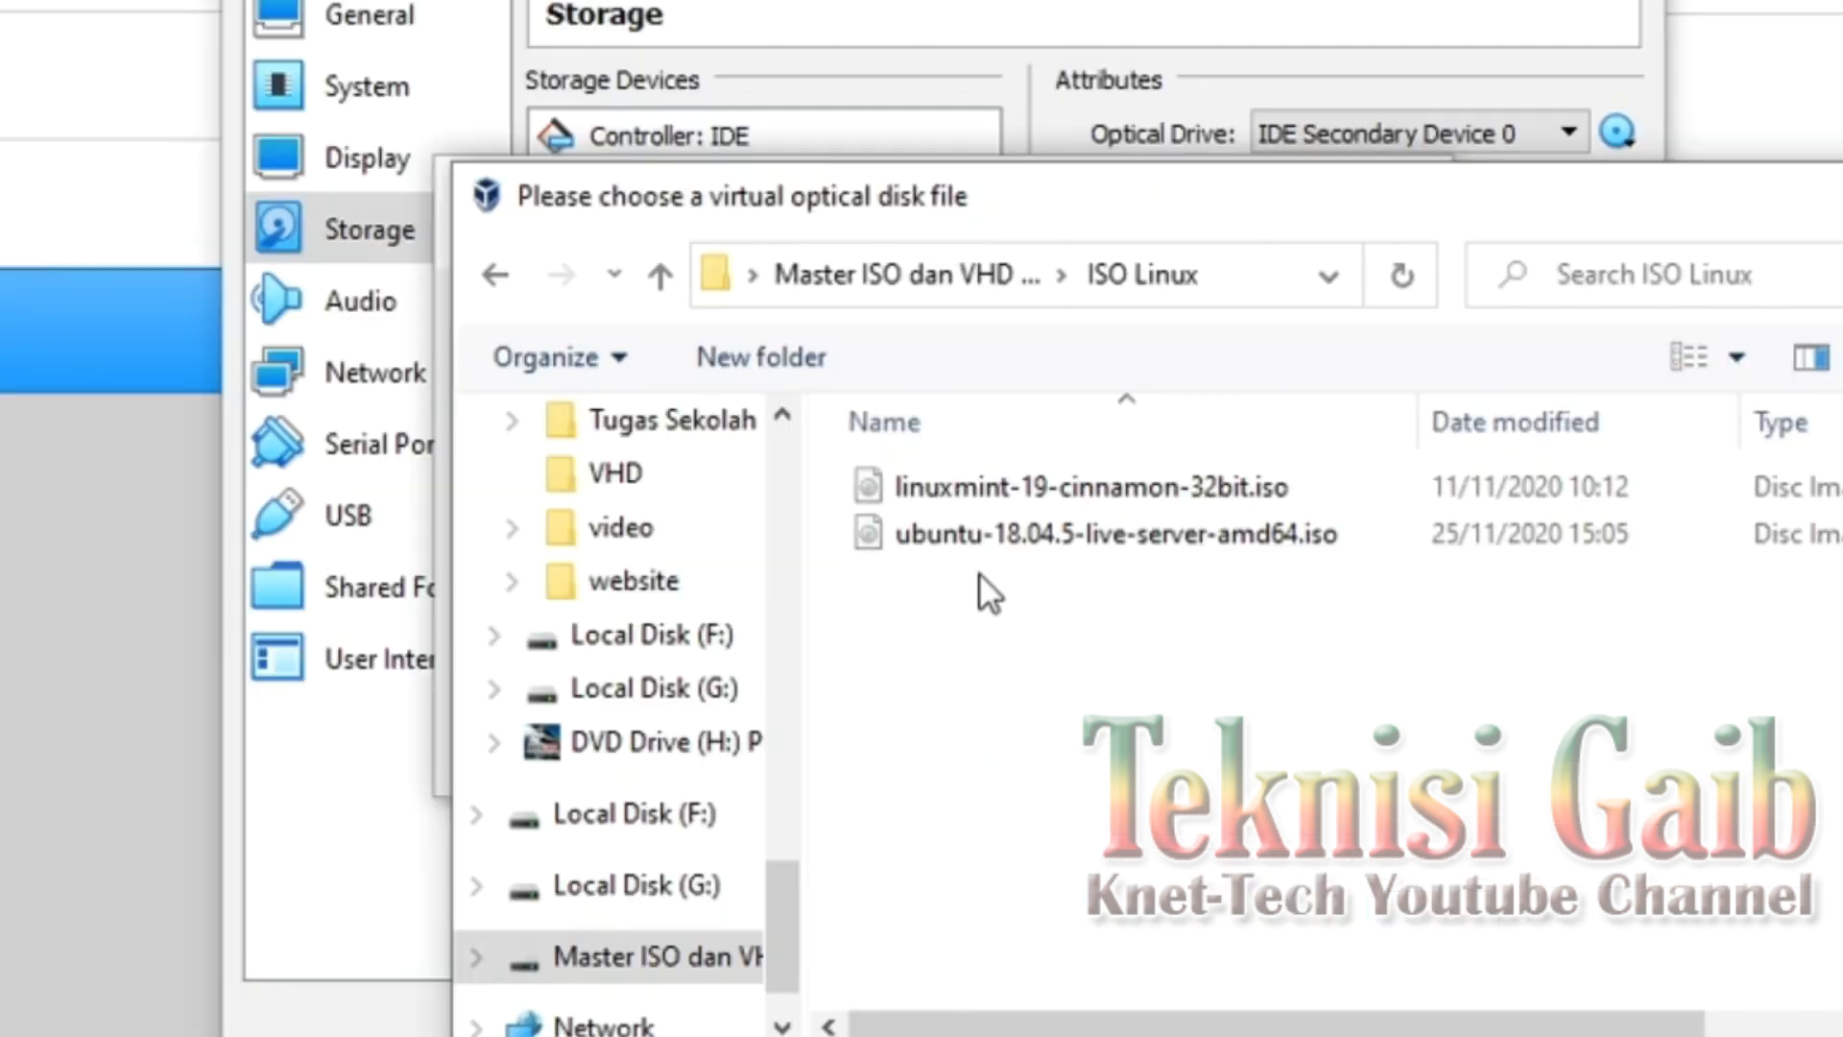
pyautogui.click(1034, 543)
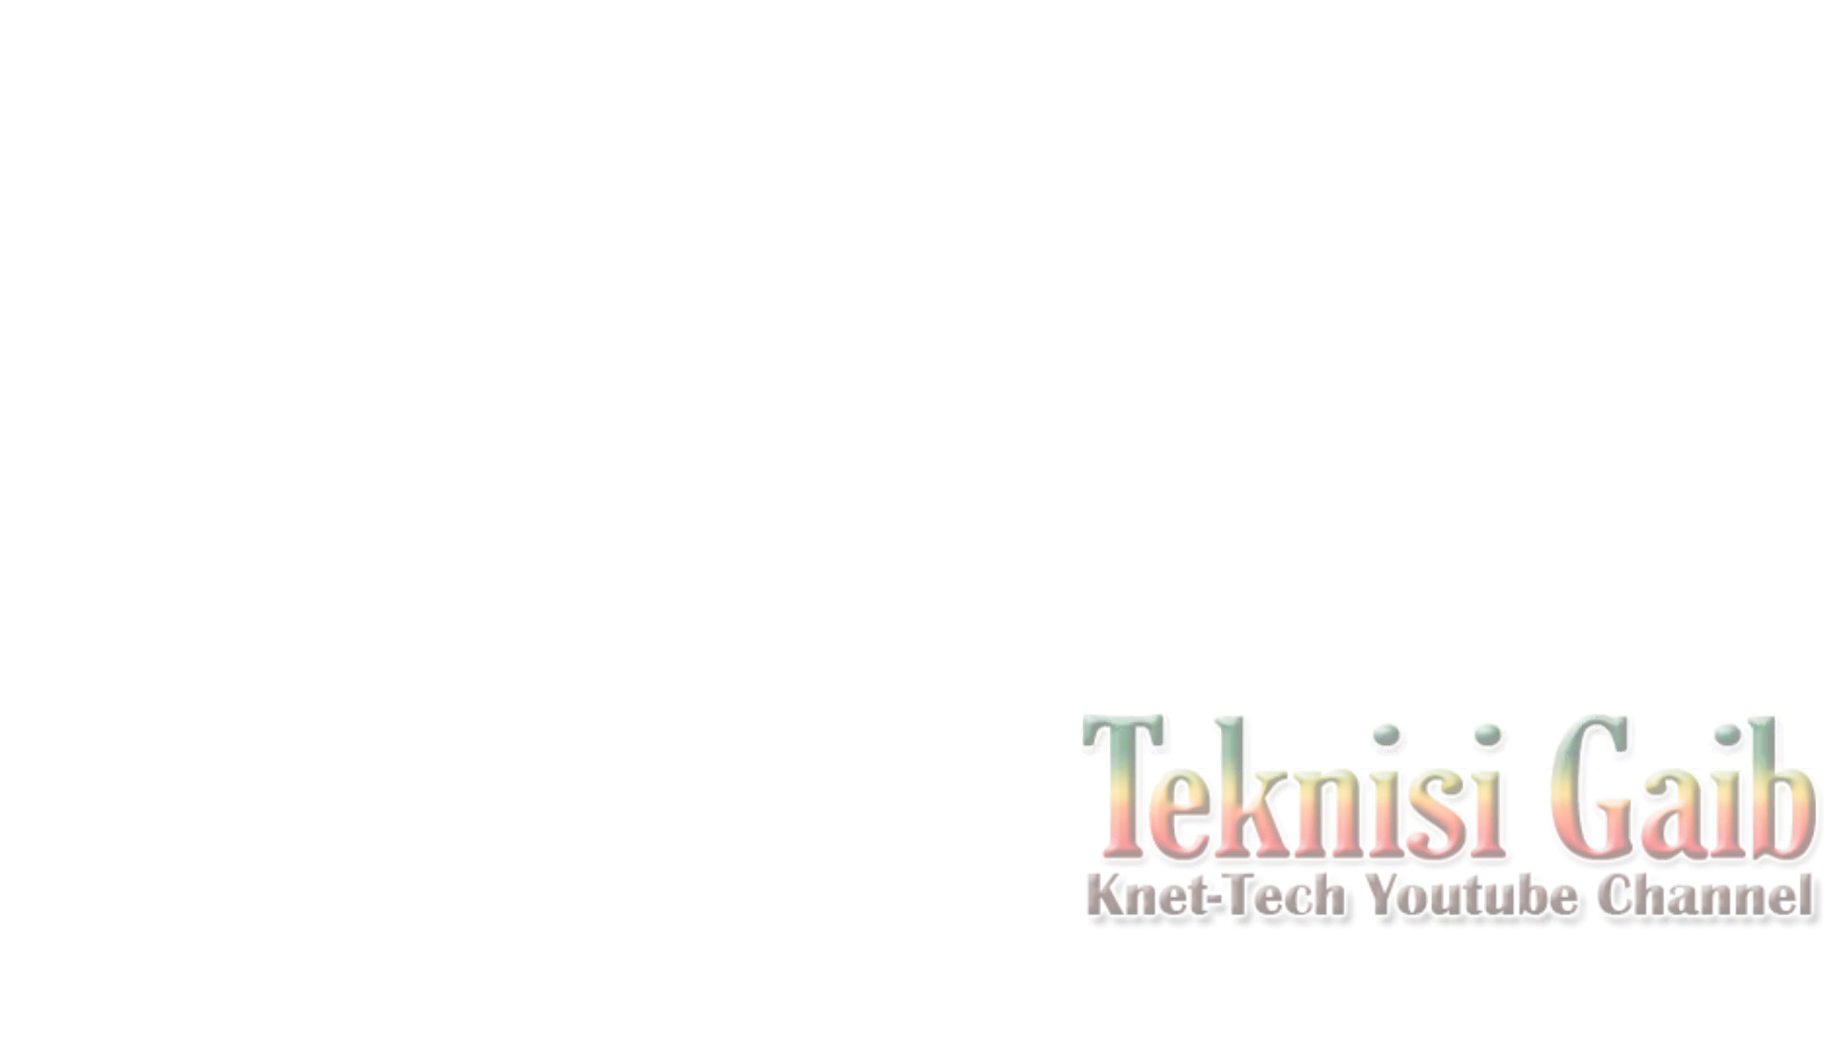
# Step: Switch to Chrome and search Google for "debian download"
pyautogui.write('ubuntu')
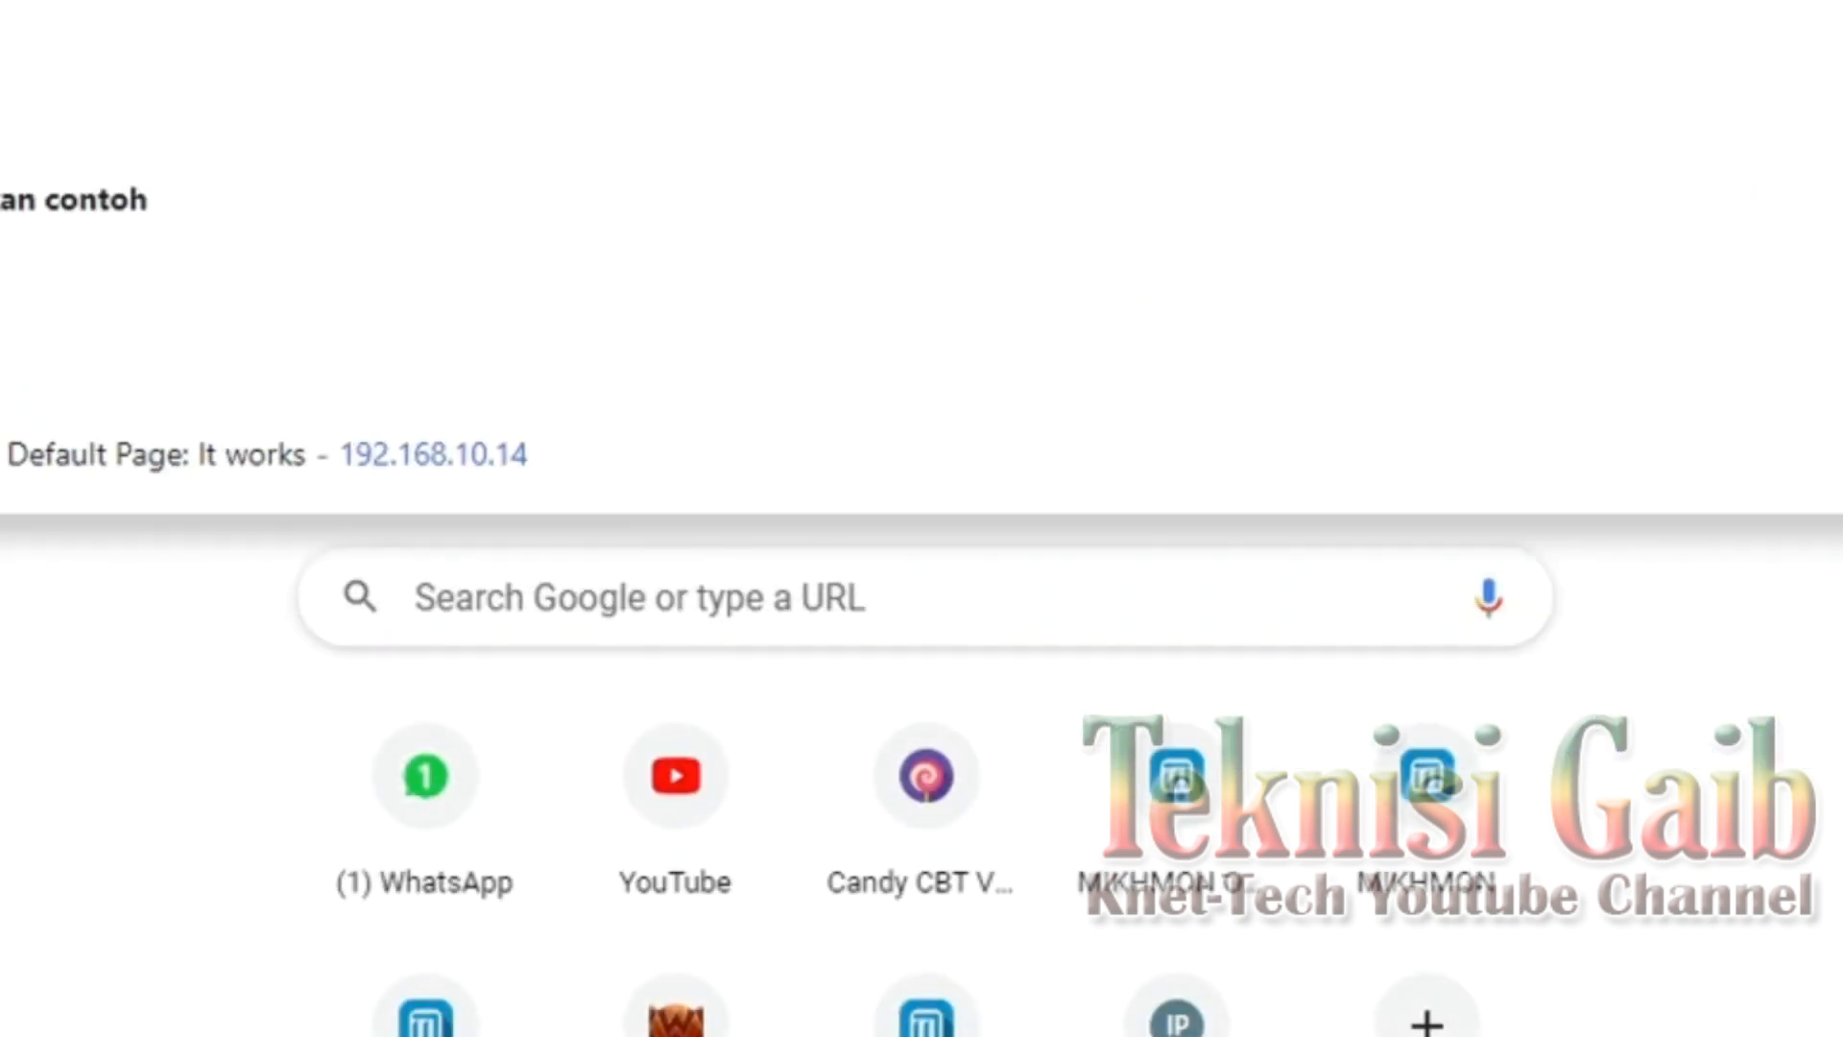
pyautogui.press('BackSpace')
pyautogui.write('debian')
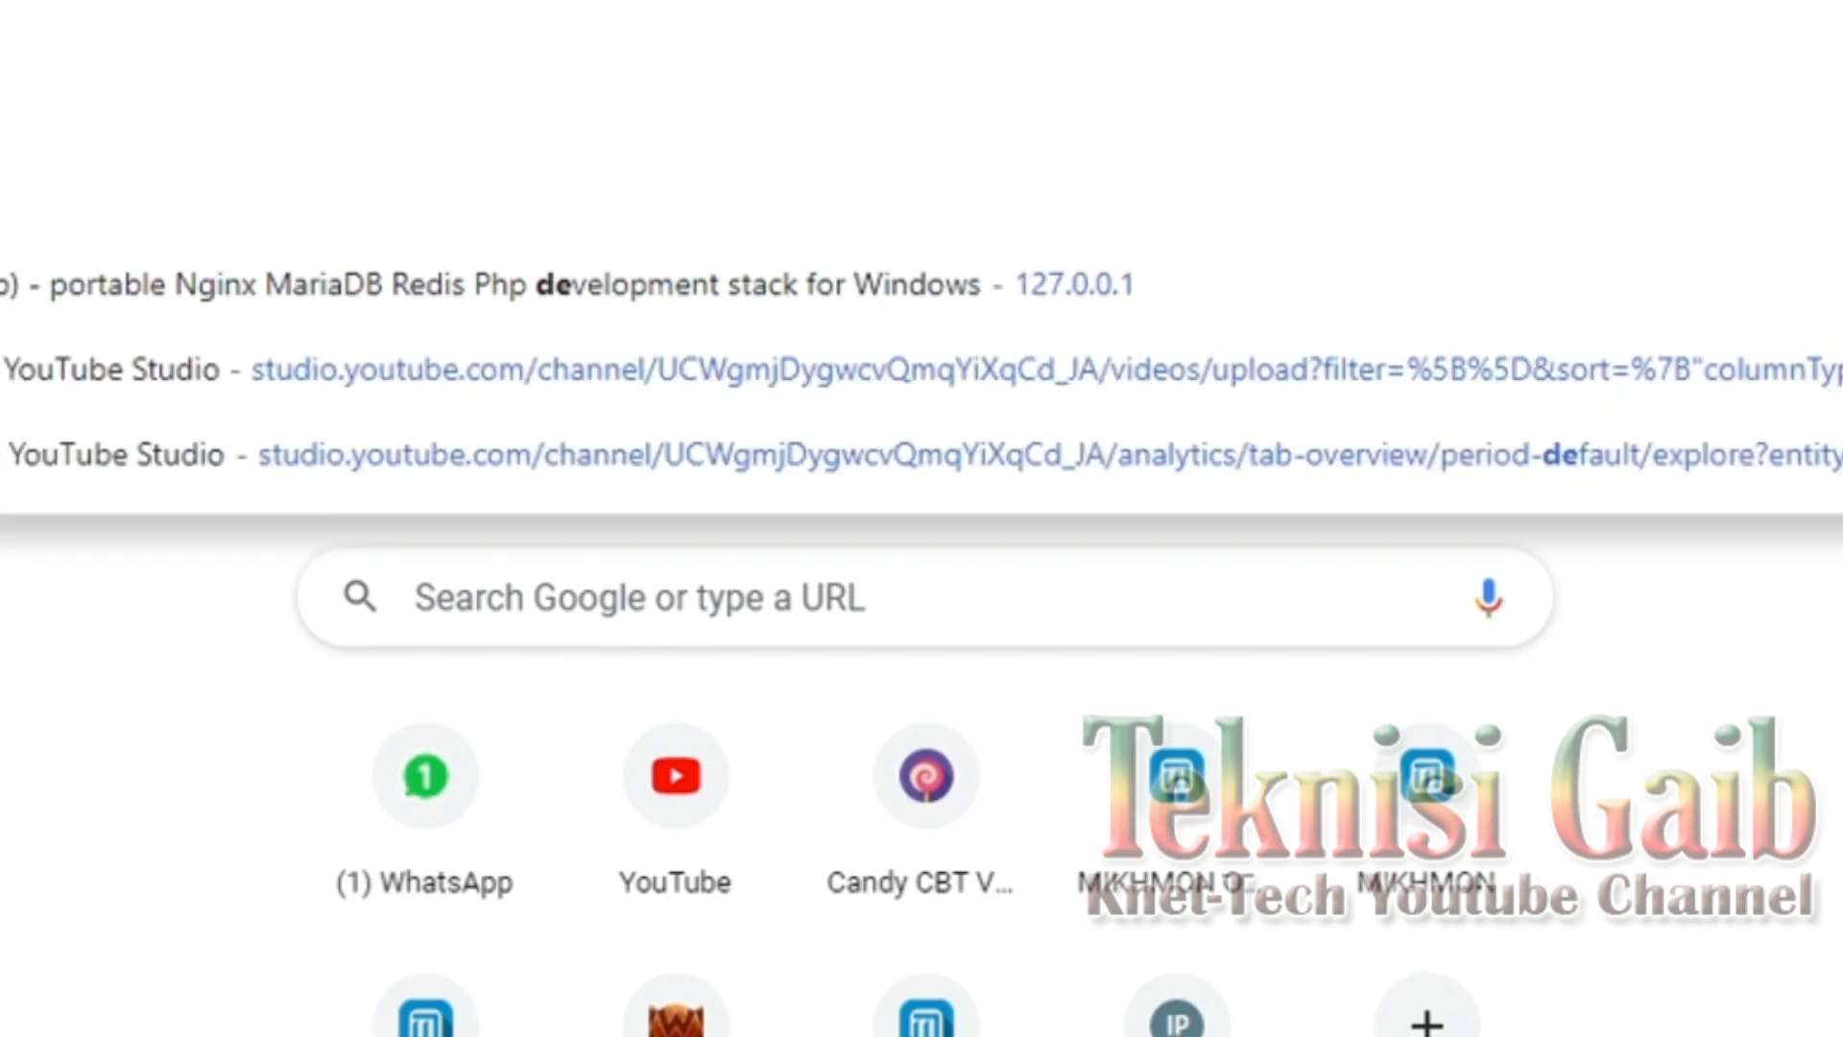
pyautogui.write(' download')
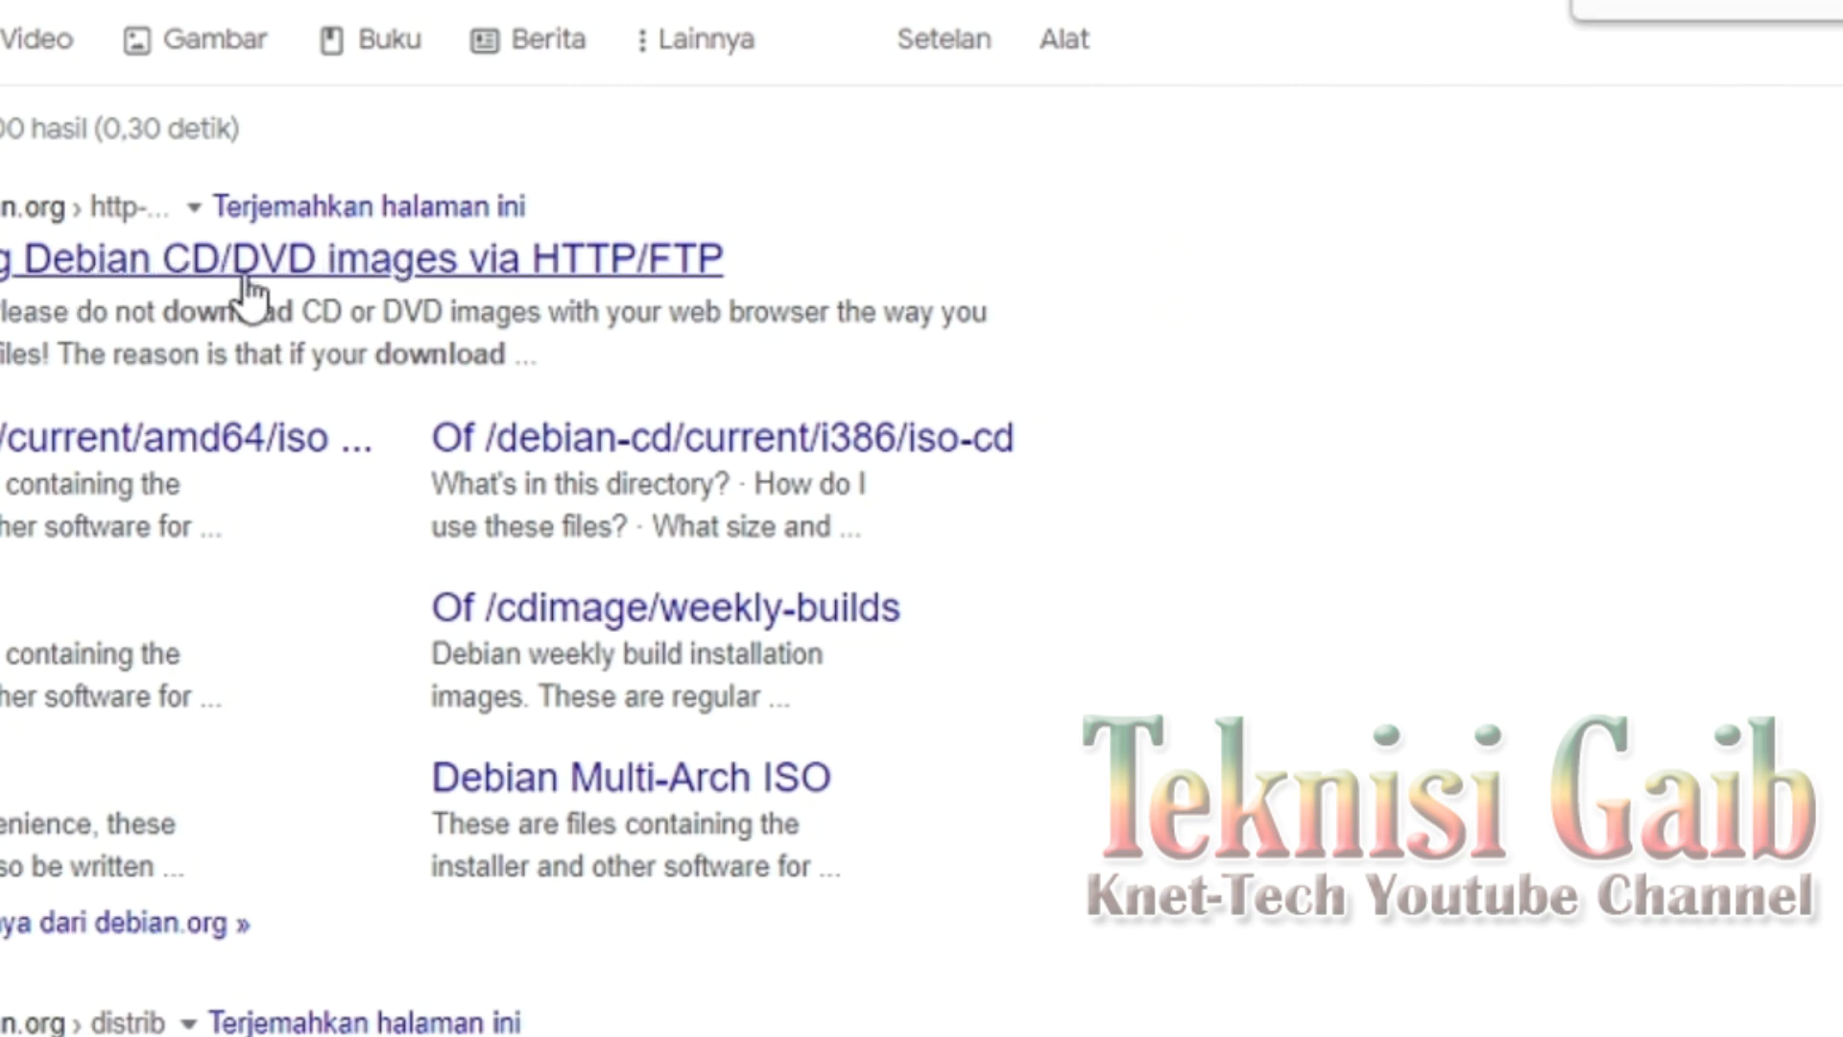
# Step: Open the Debian CD/DVD images via HTTP/FTP page and examine the images offered for the stable release
pyautogui.click(338, 276)
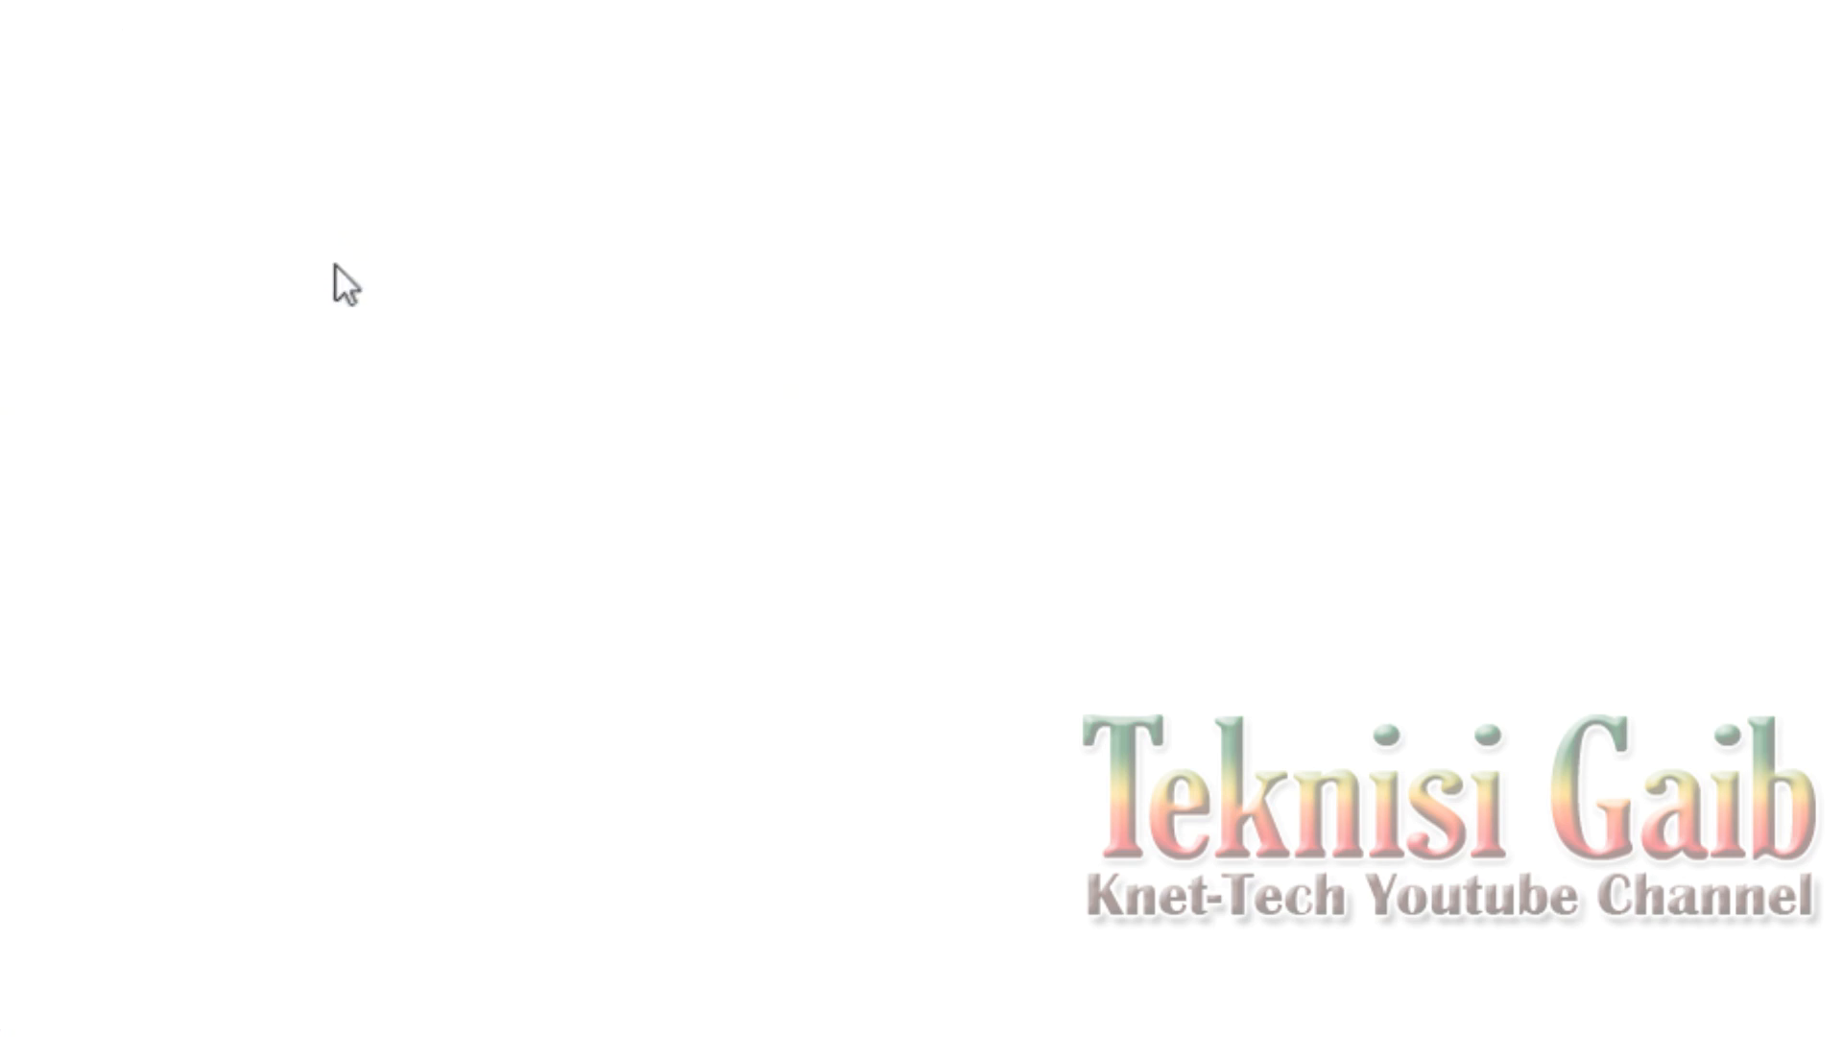
pyautogui.scroll(-5, 75, 668)
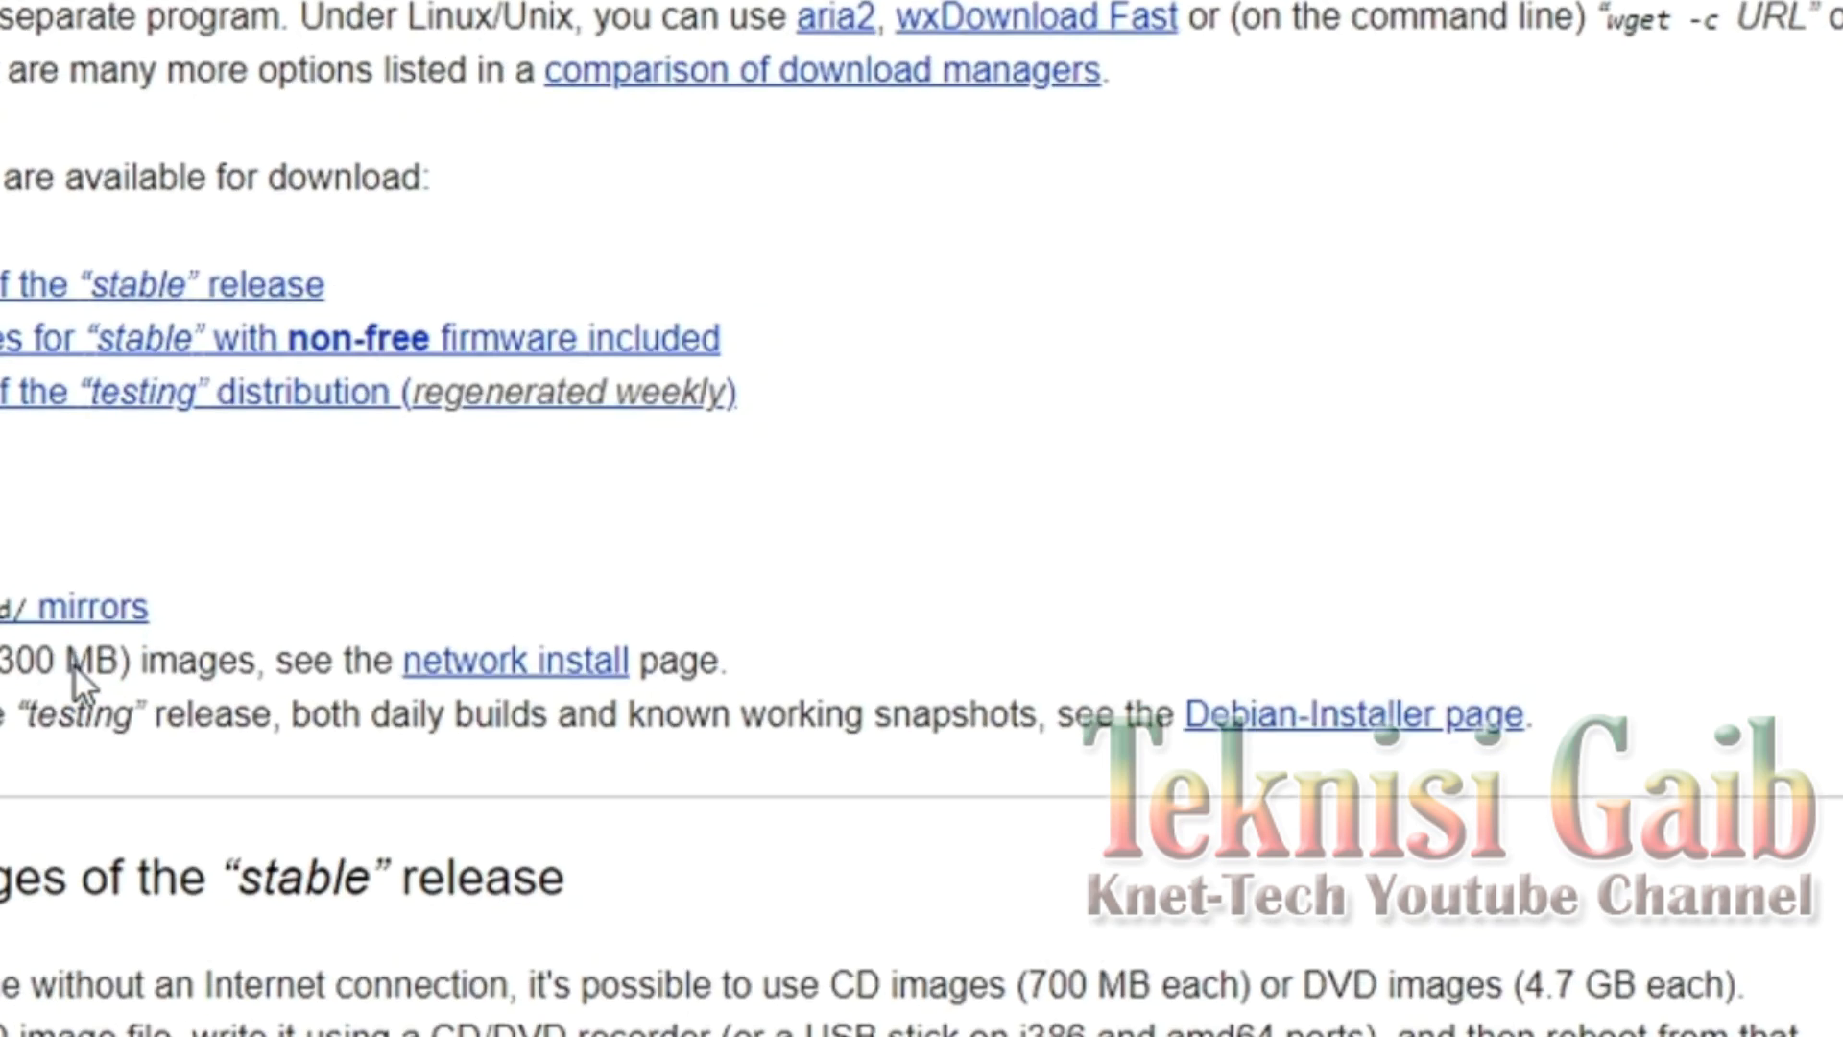
pyautogui.scroll(-7, 81, 662)
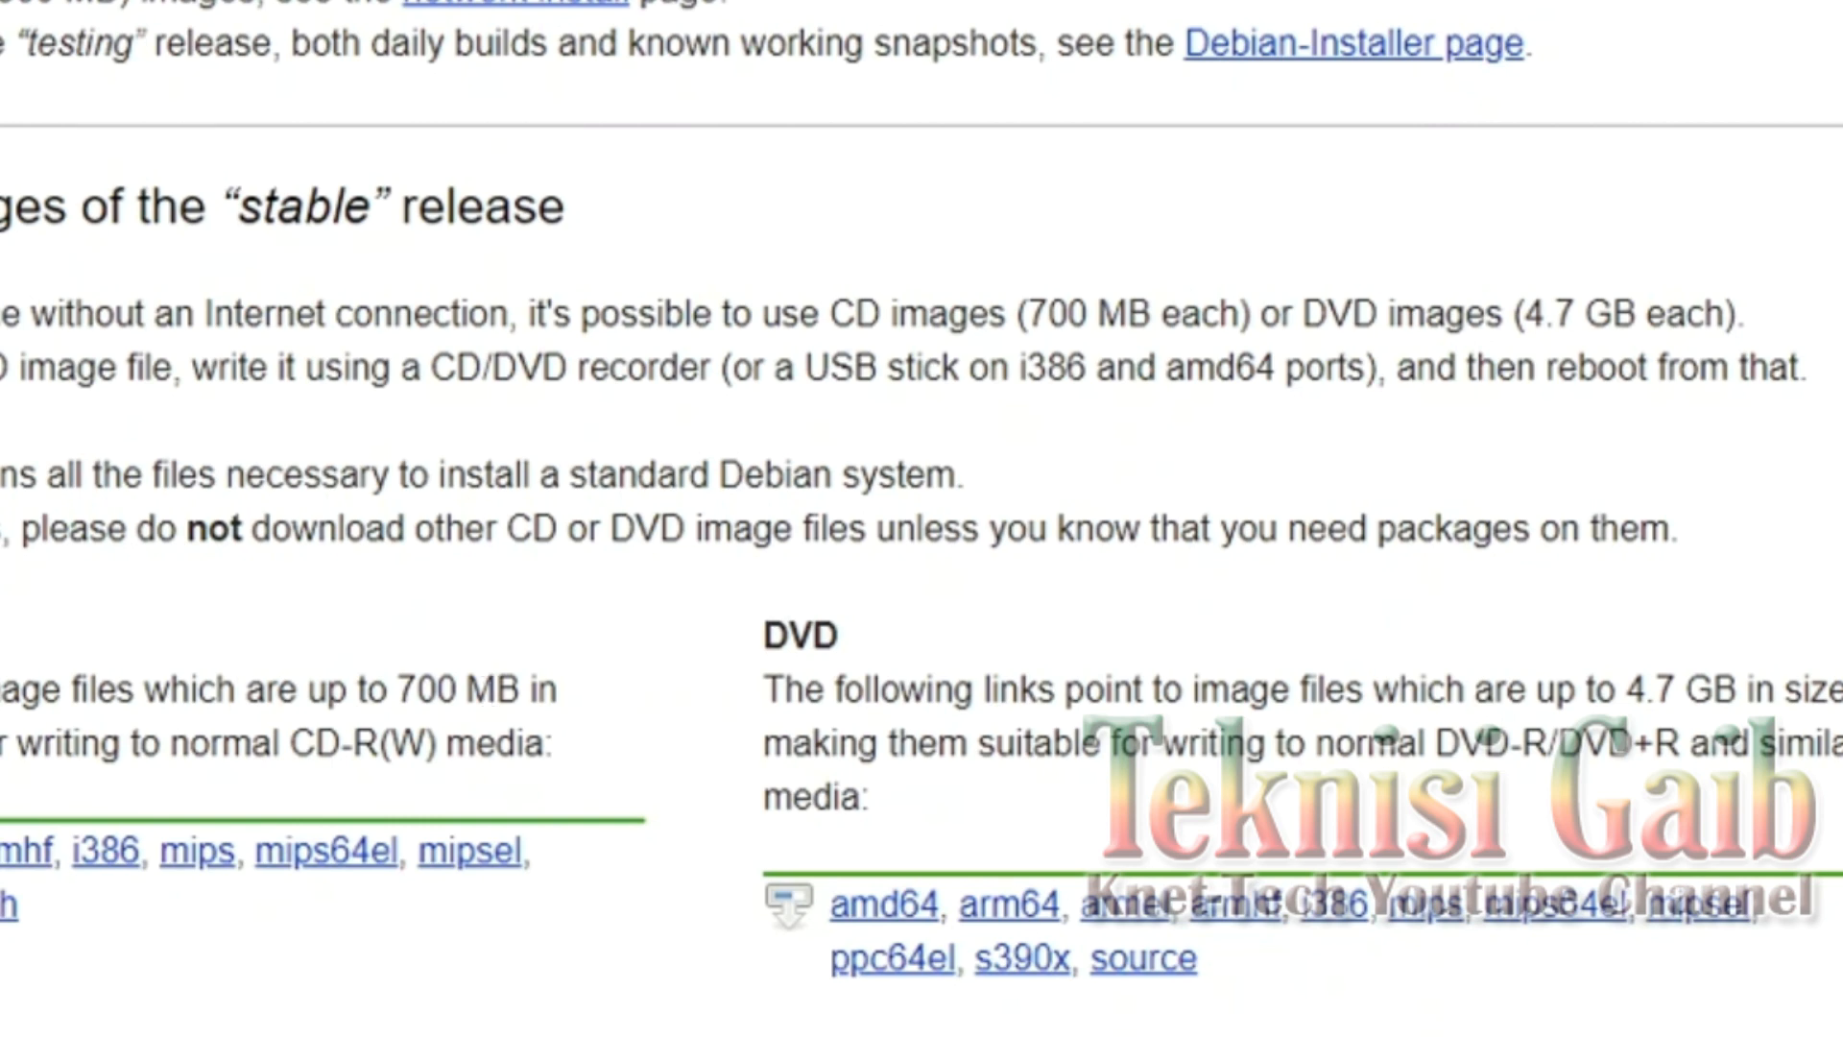
# Step: Search for "ubuntu download" and open the Ubuntu Desktop download page, accepting all trackers
pyautogui.write('ubu')
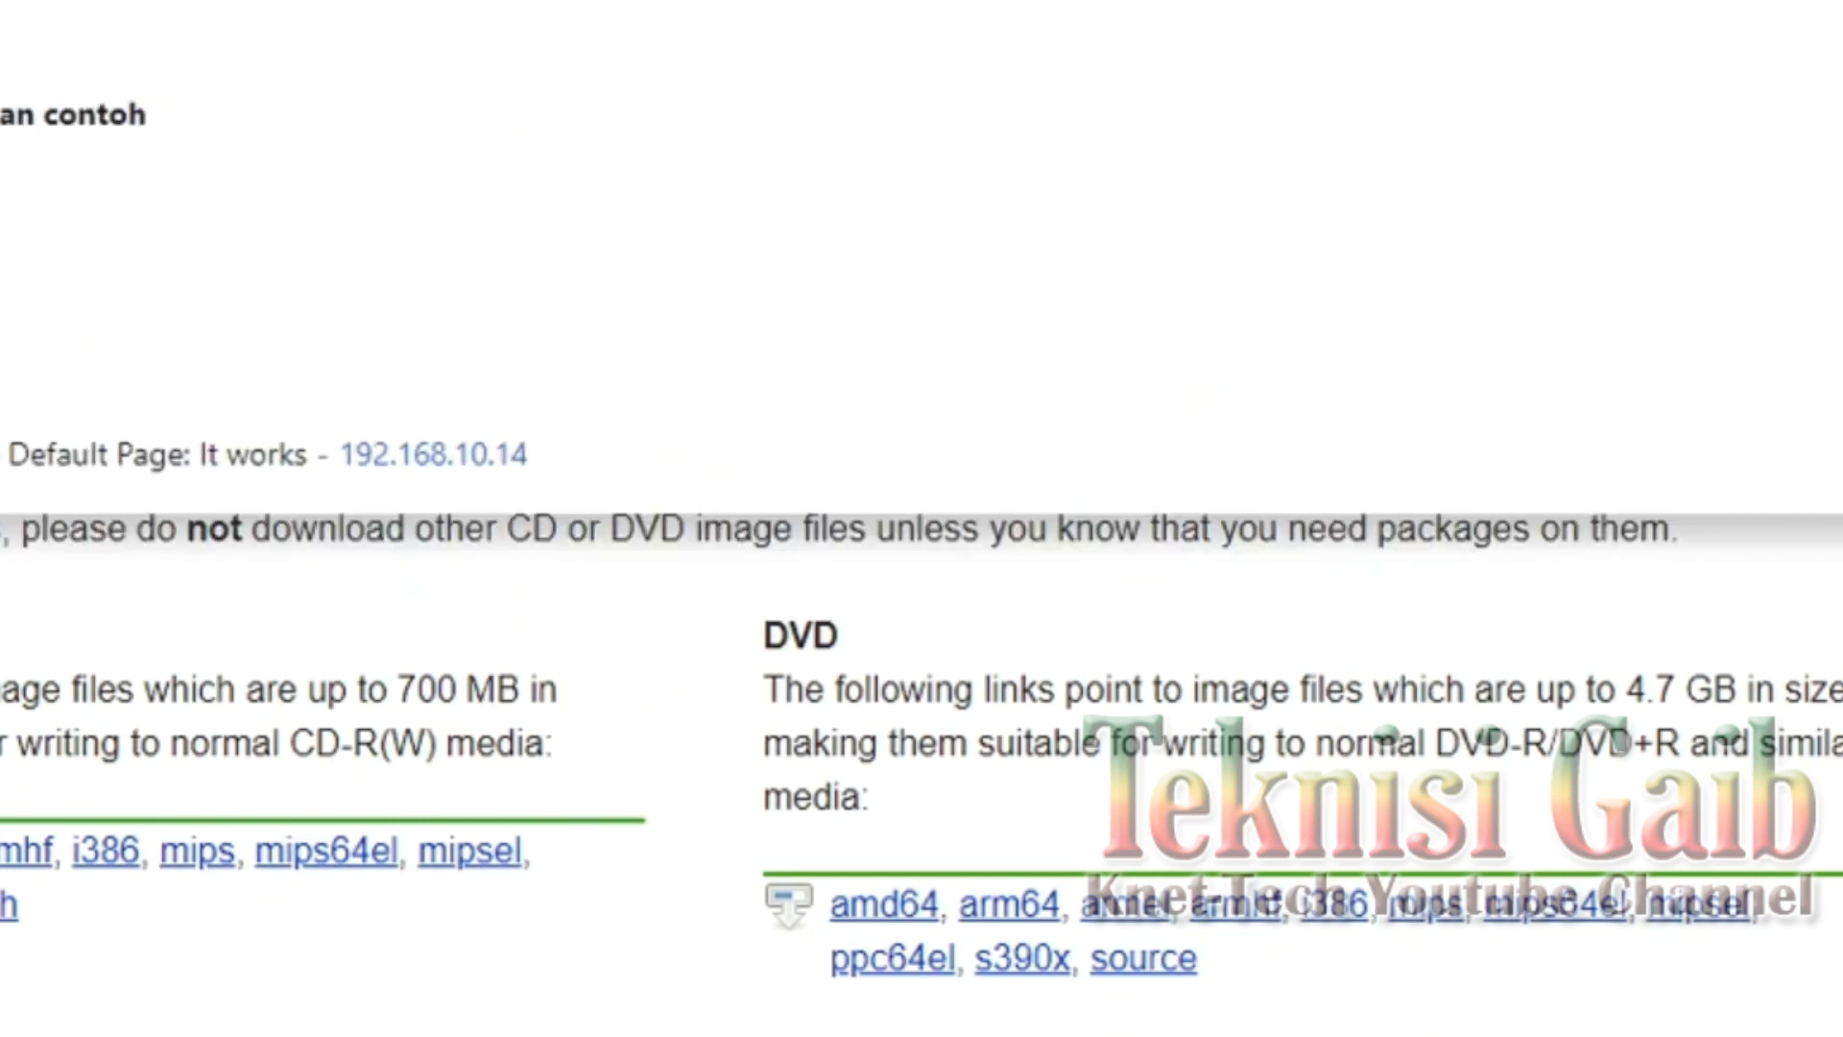
pyautogui.write('ntu download')
pyautogui.press('Return')
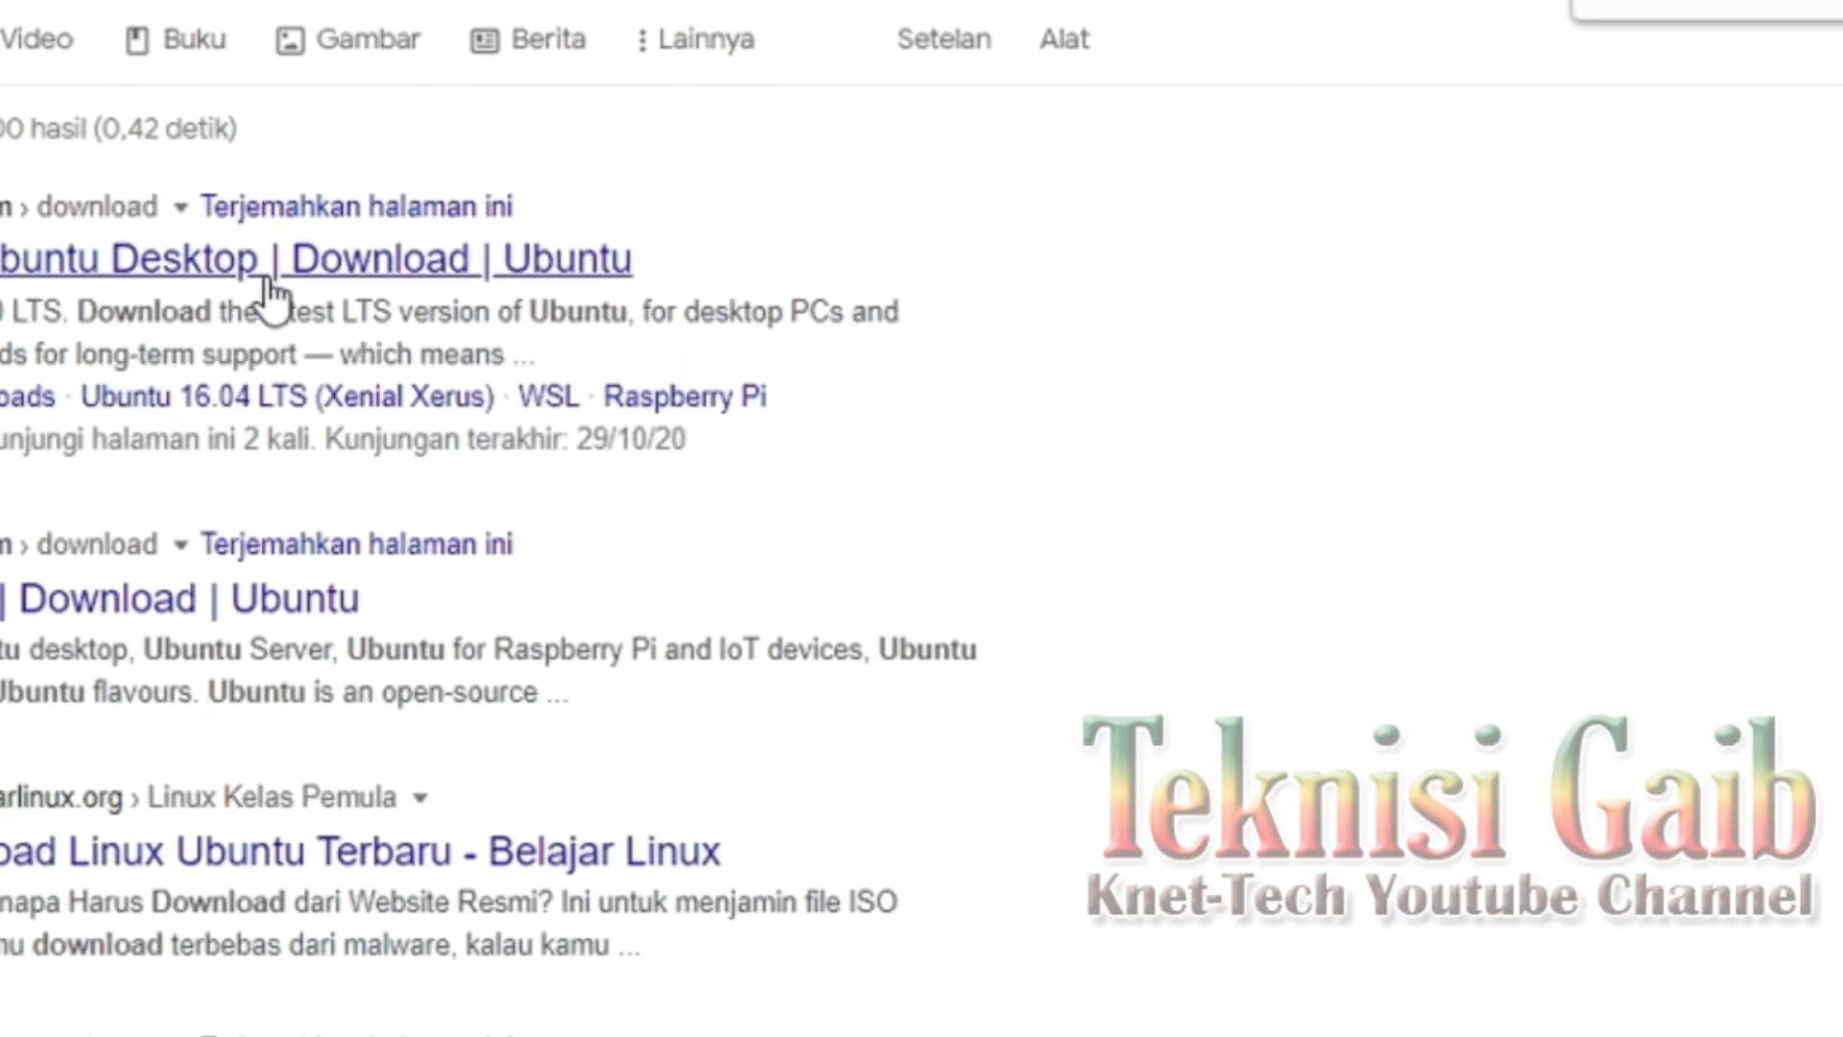
pyautogui.click(267, 275)
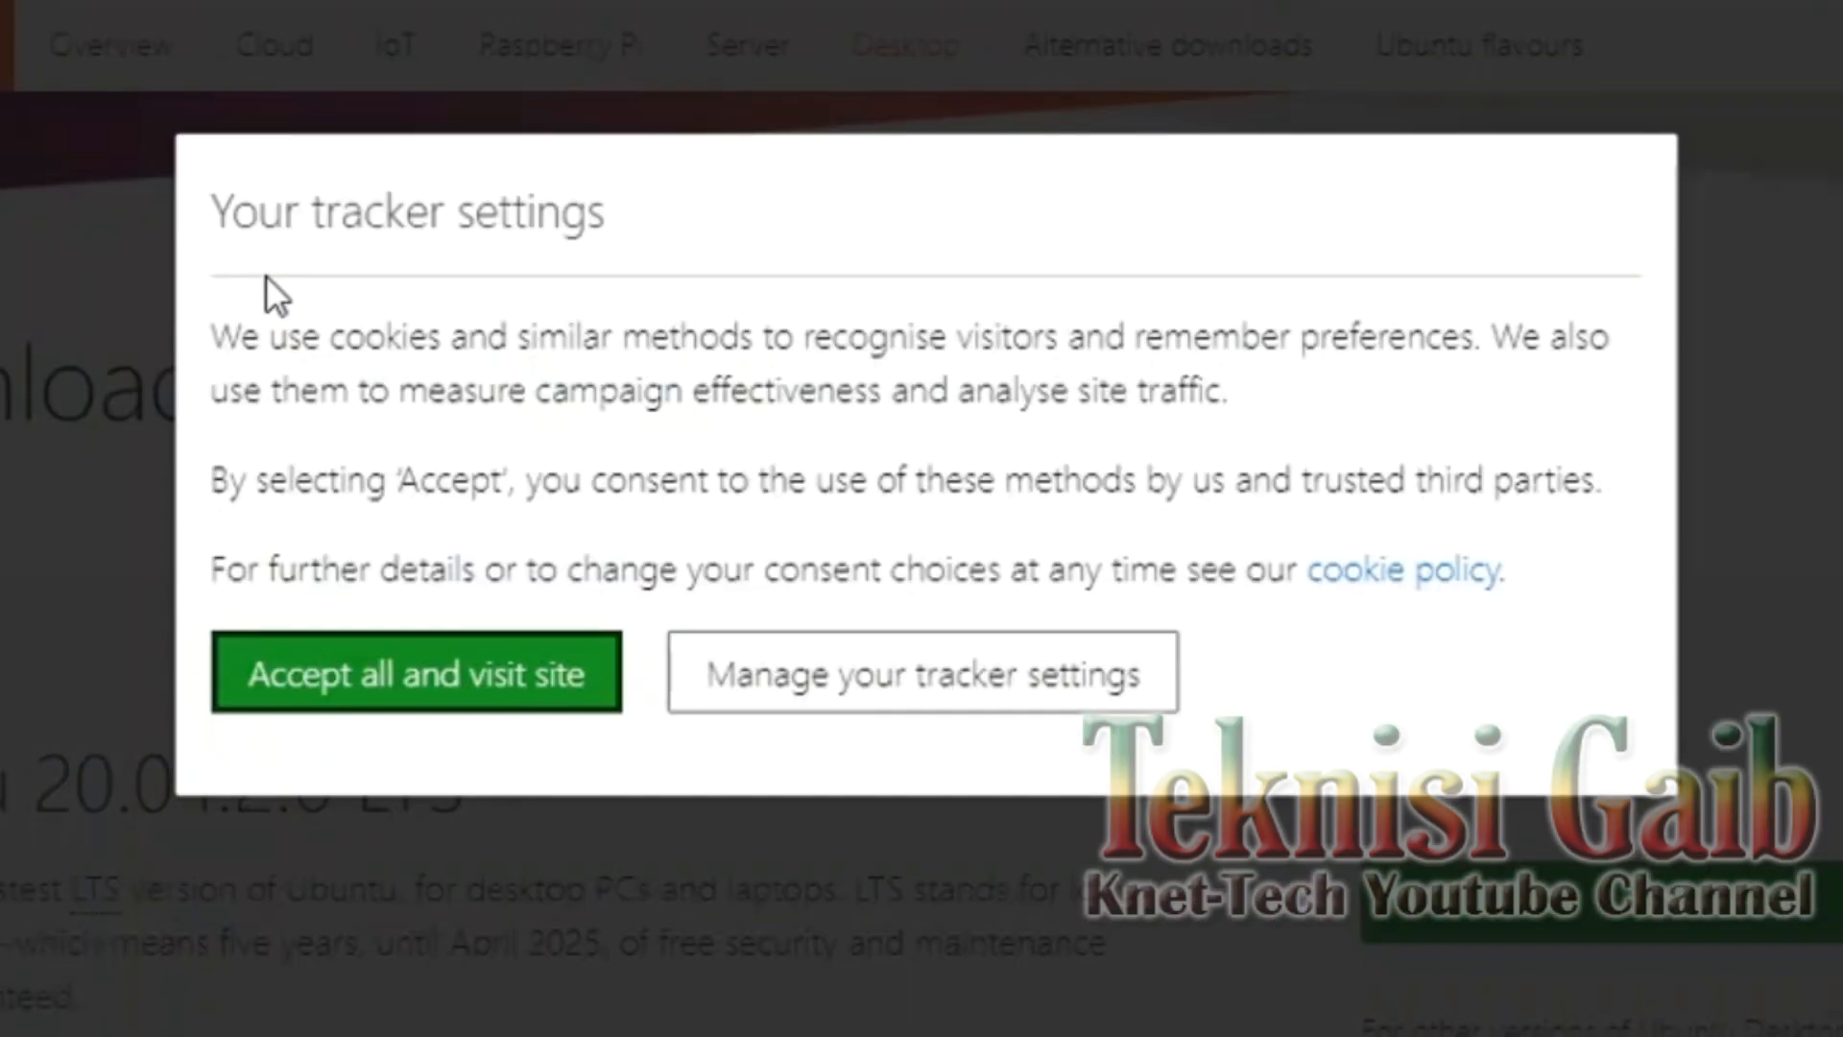
pyautogui.click(578, 699)
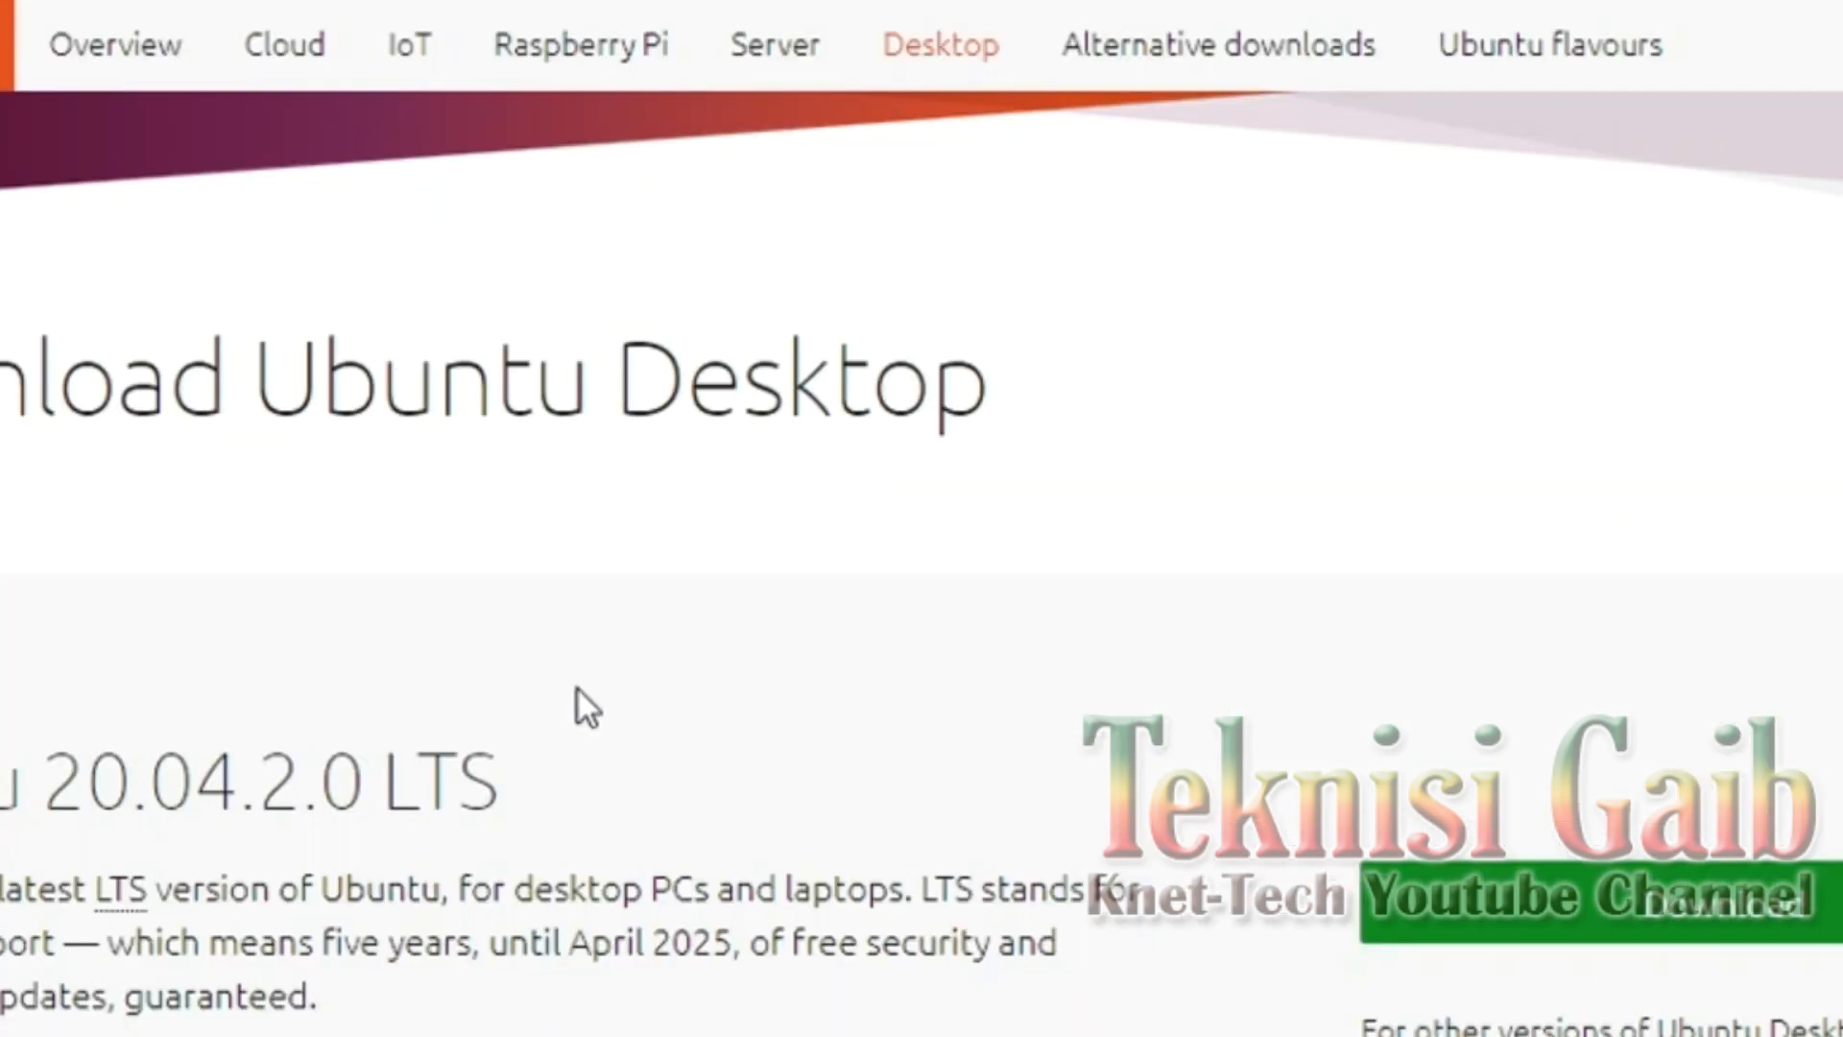
# Step: Examine the available Ubuntu Desktop releases and their system requirements, including the memory requirement
pyautogui.scroll(-4, 883, 624)
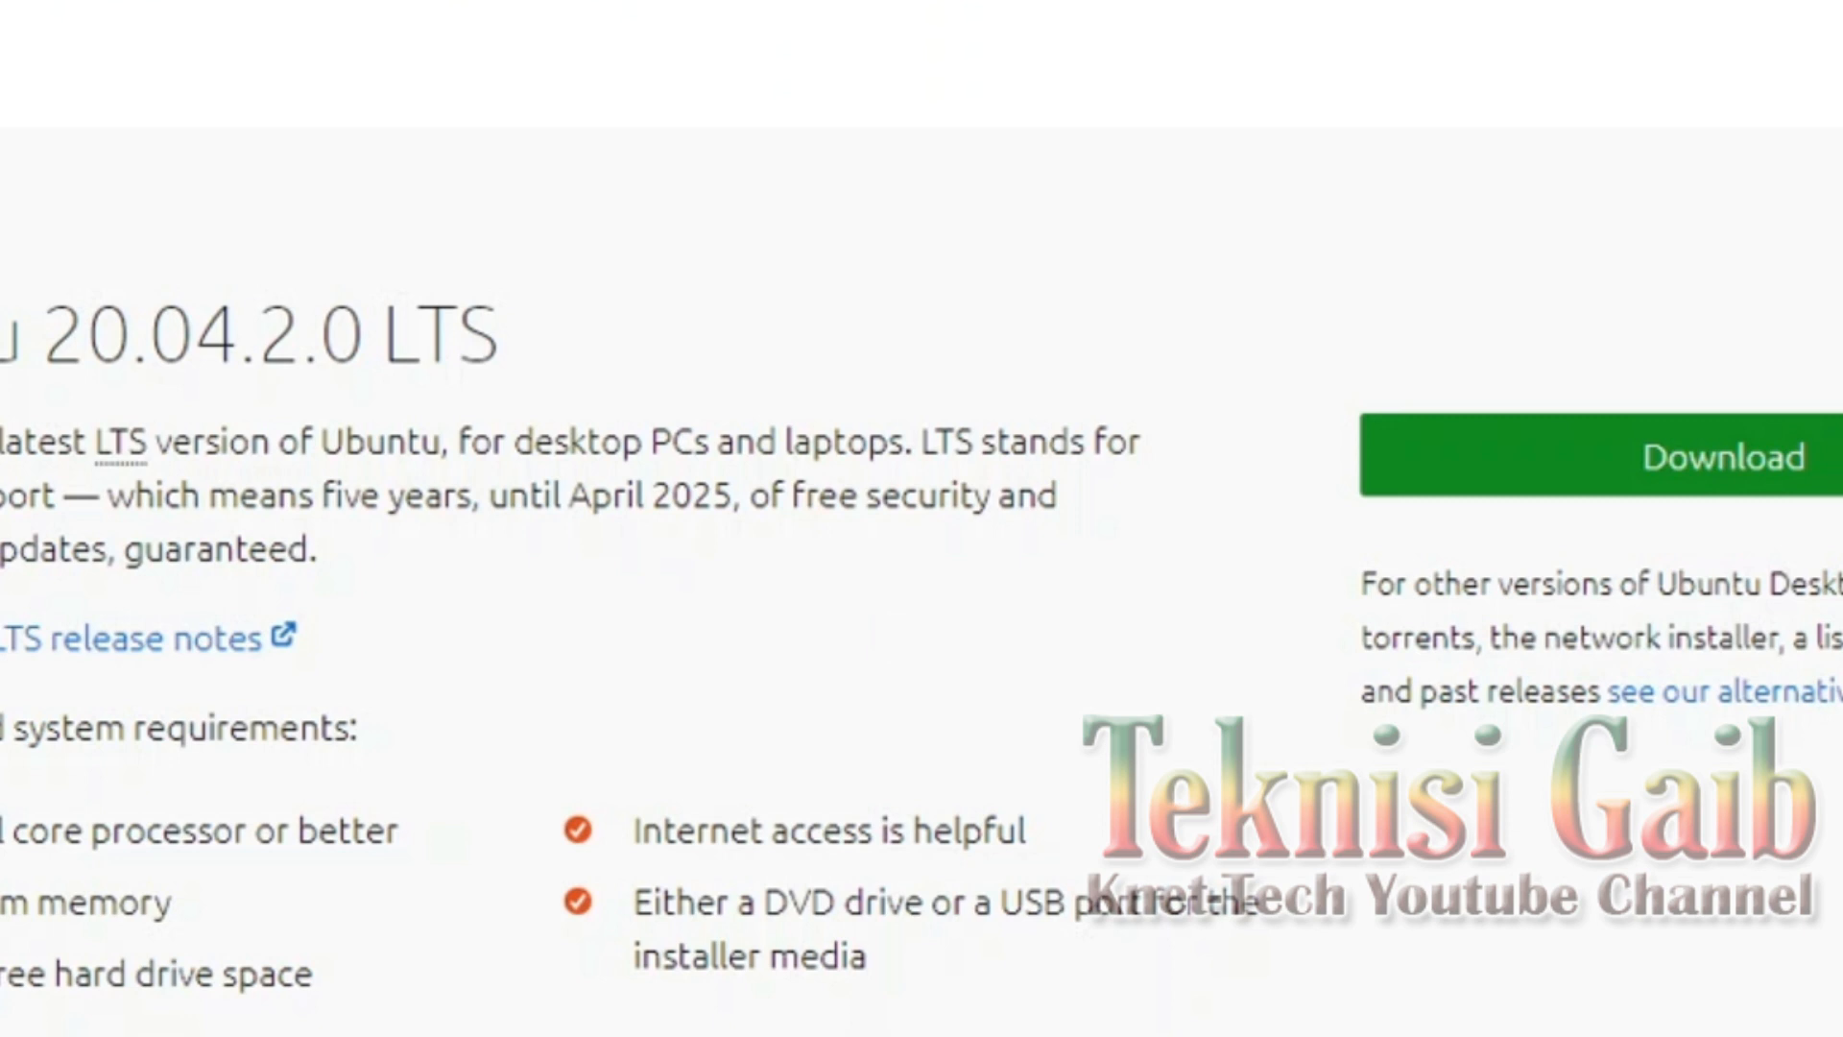
pyautogui.moveTo(2, 902); pyautogui.dragTo(179, 907)
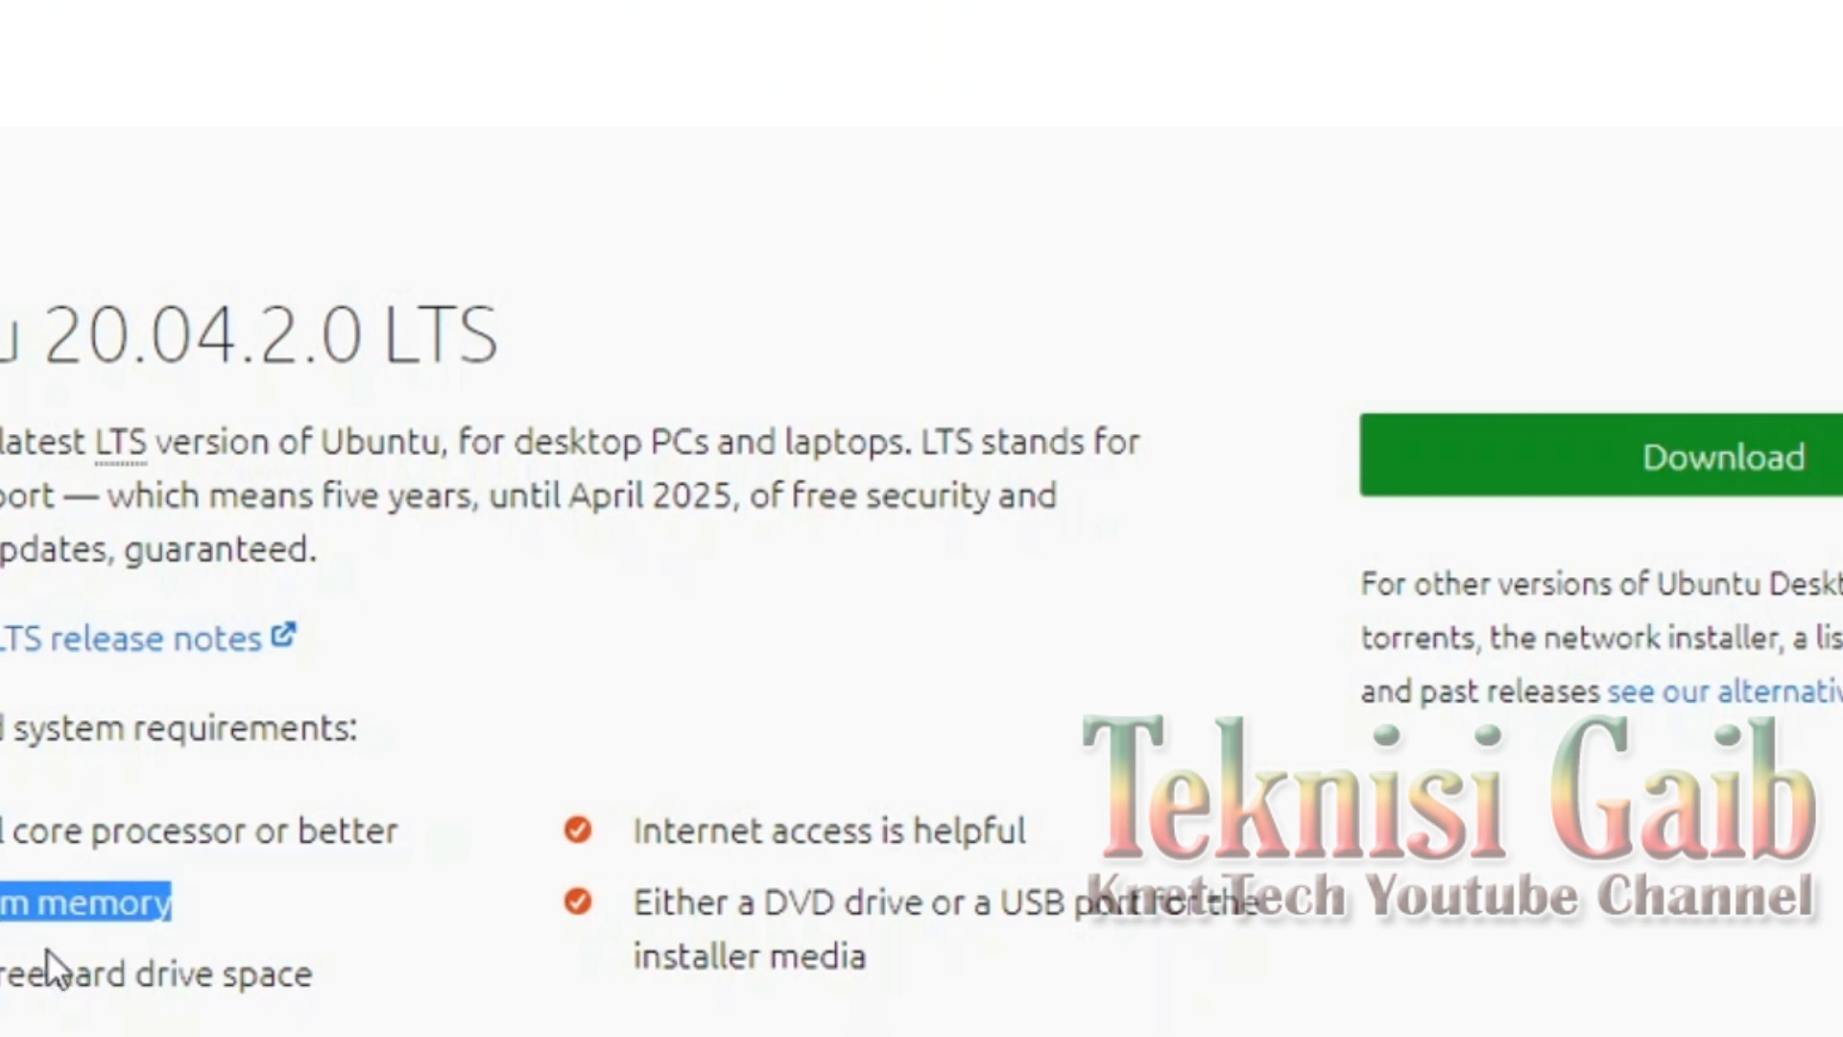
pyautogui.scroll(-1, 198, 595)
pyautogui.scroll(-5, 197, 596)
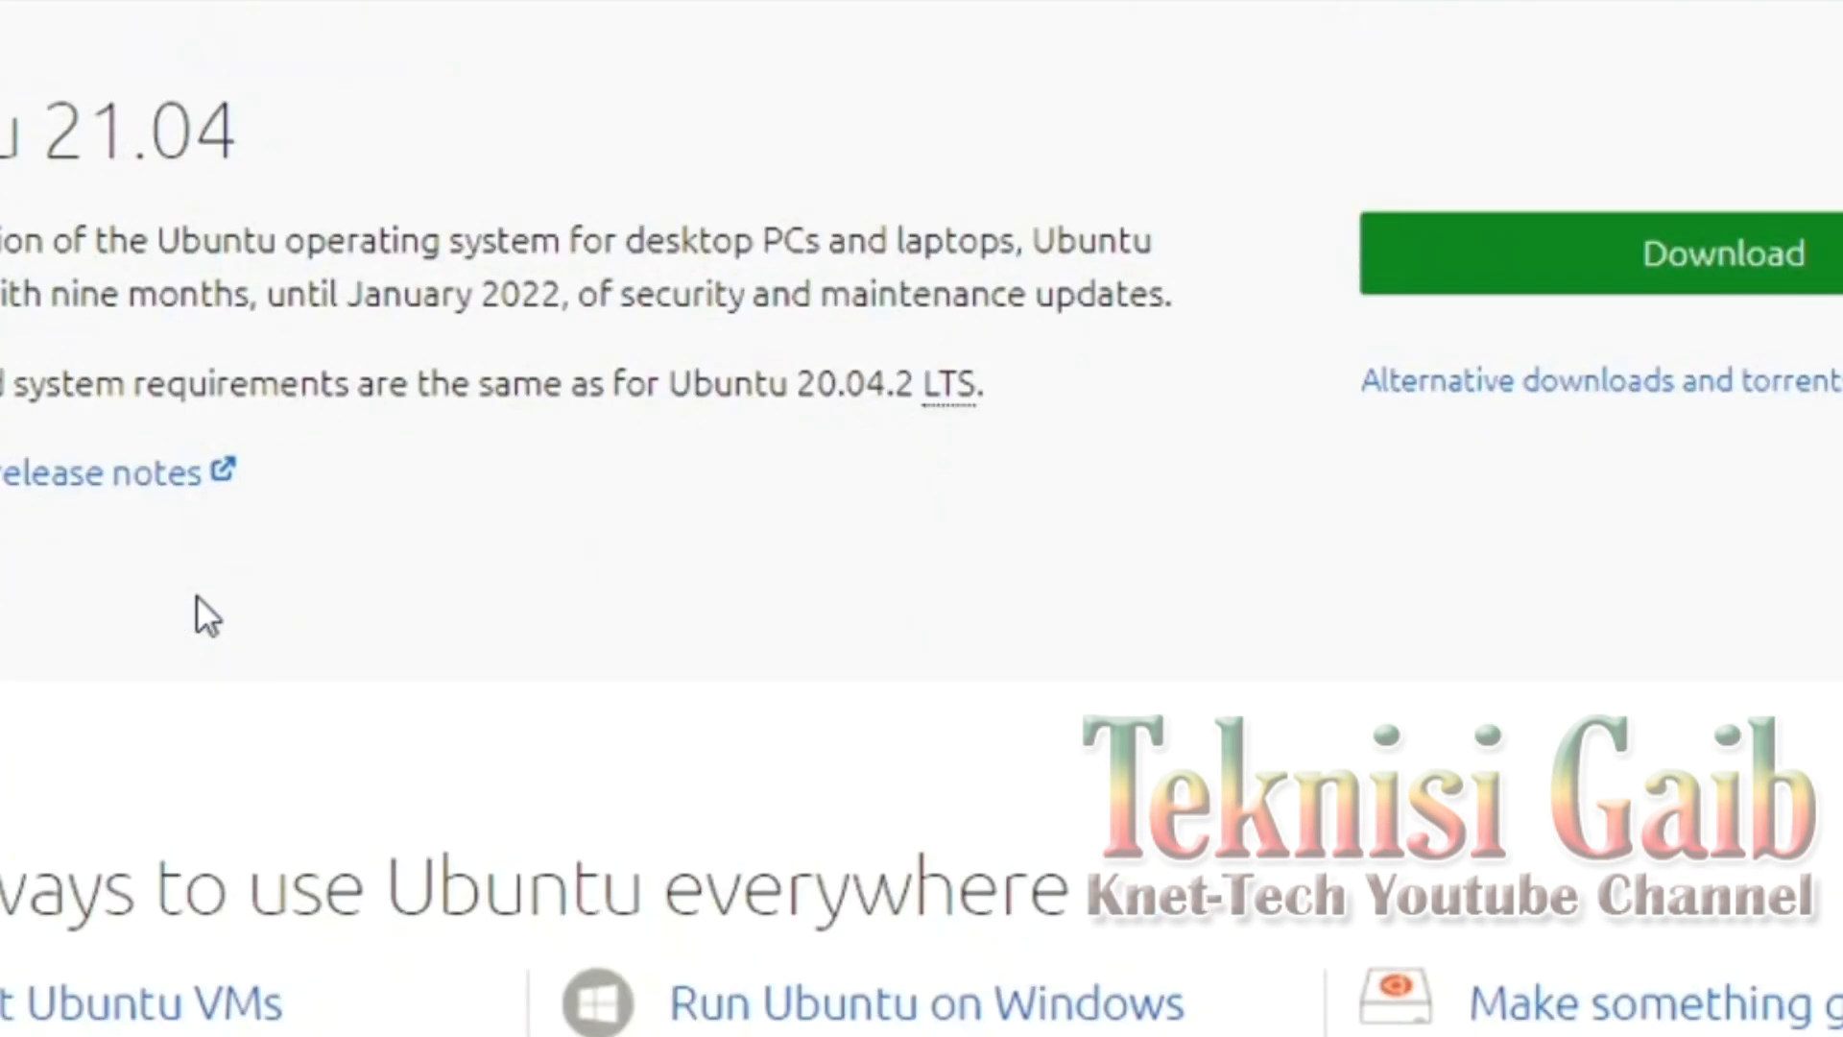
pyautogui.scroll(-8, 217, 571)
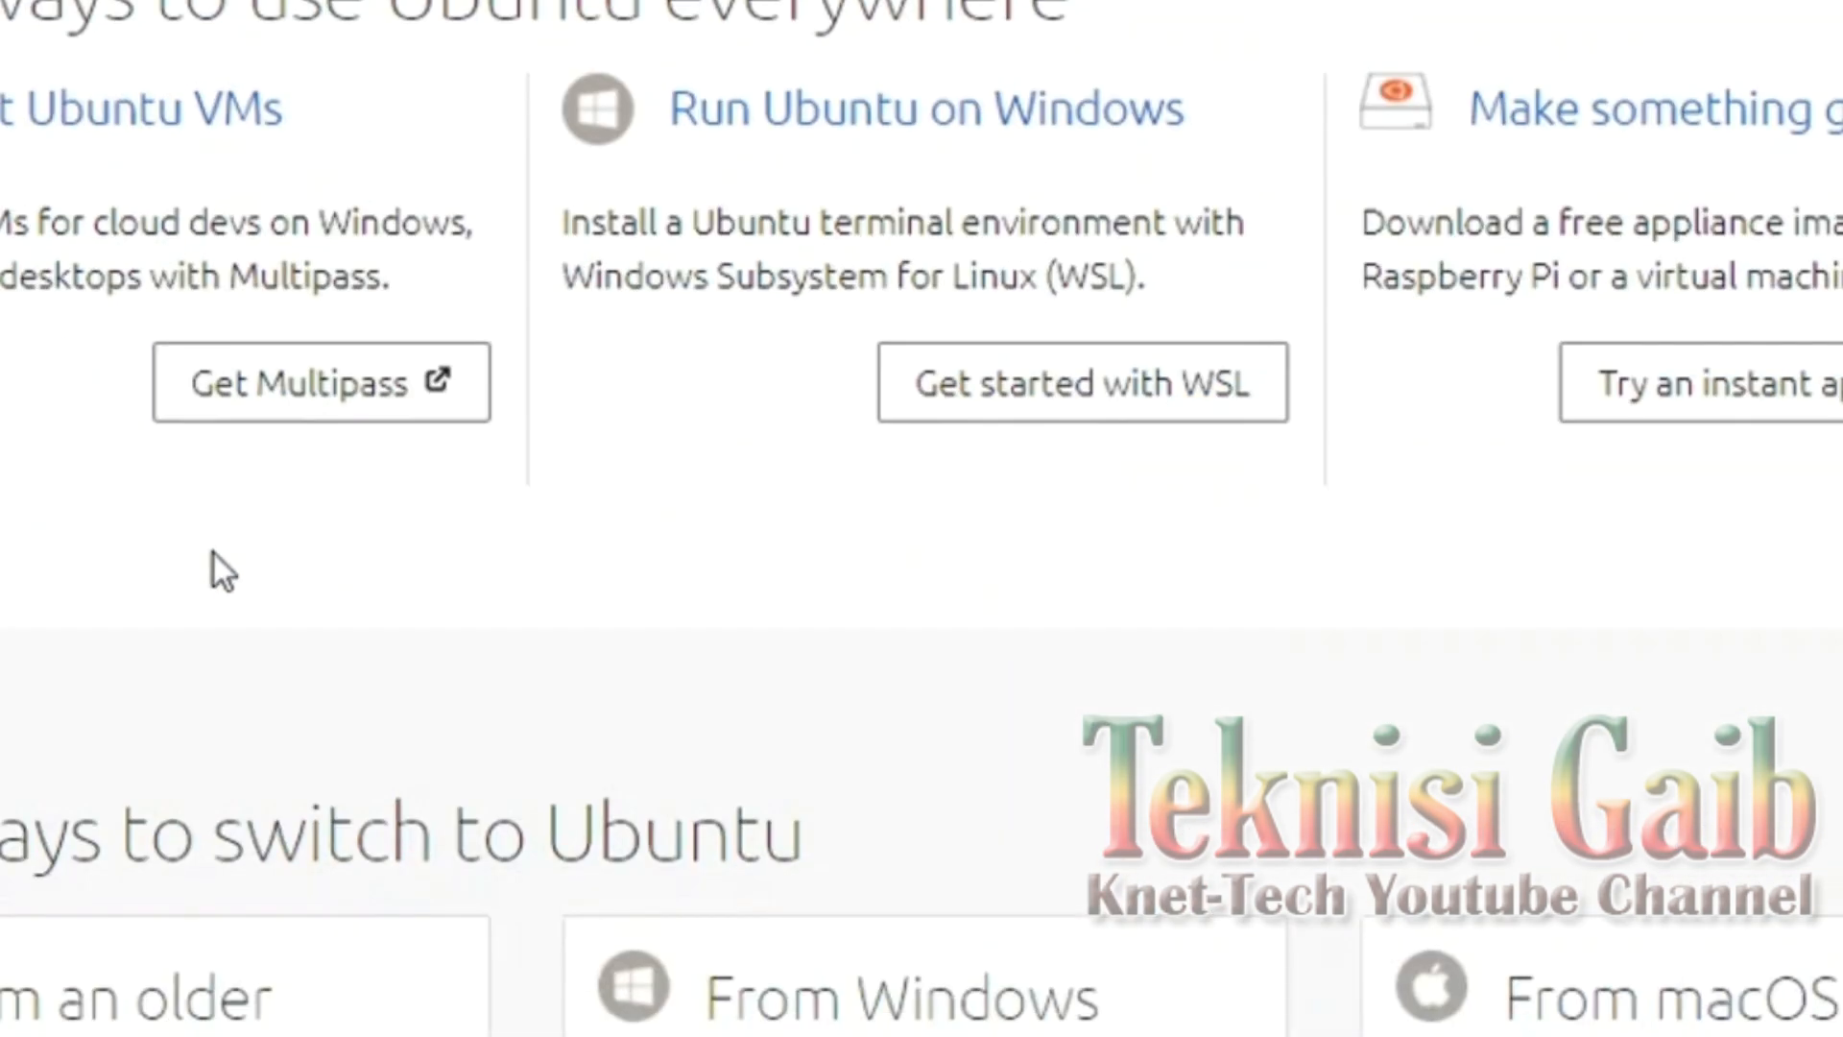
pyautogui.scroll(-8, 215, 567)
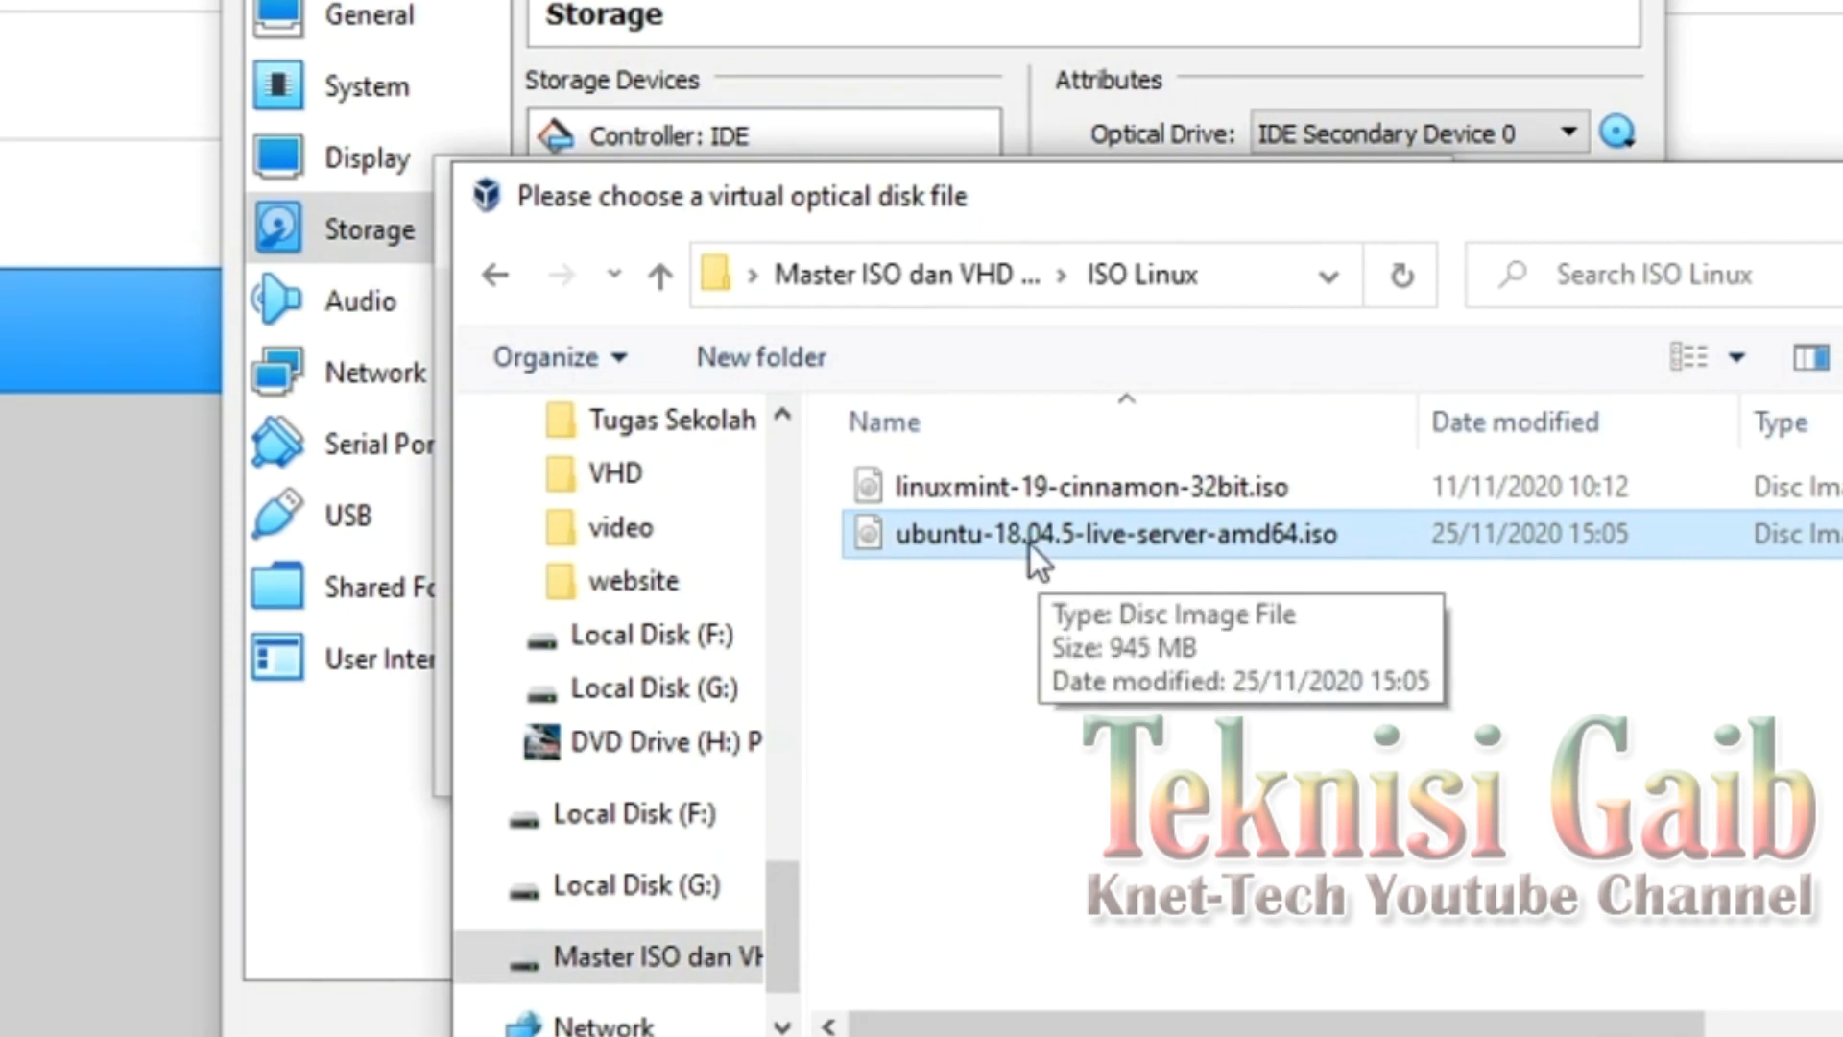
# Step: In VirtualBox, add ubuntu-18.04.5-live-server-amd64.iso from the ISO Linux folder and attach it to the virtual machine's optical drive
pyautogui.press('Return')
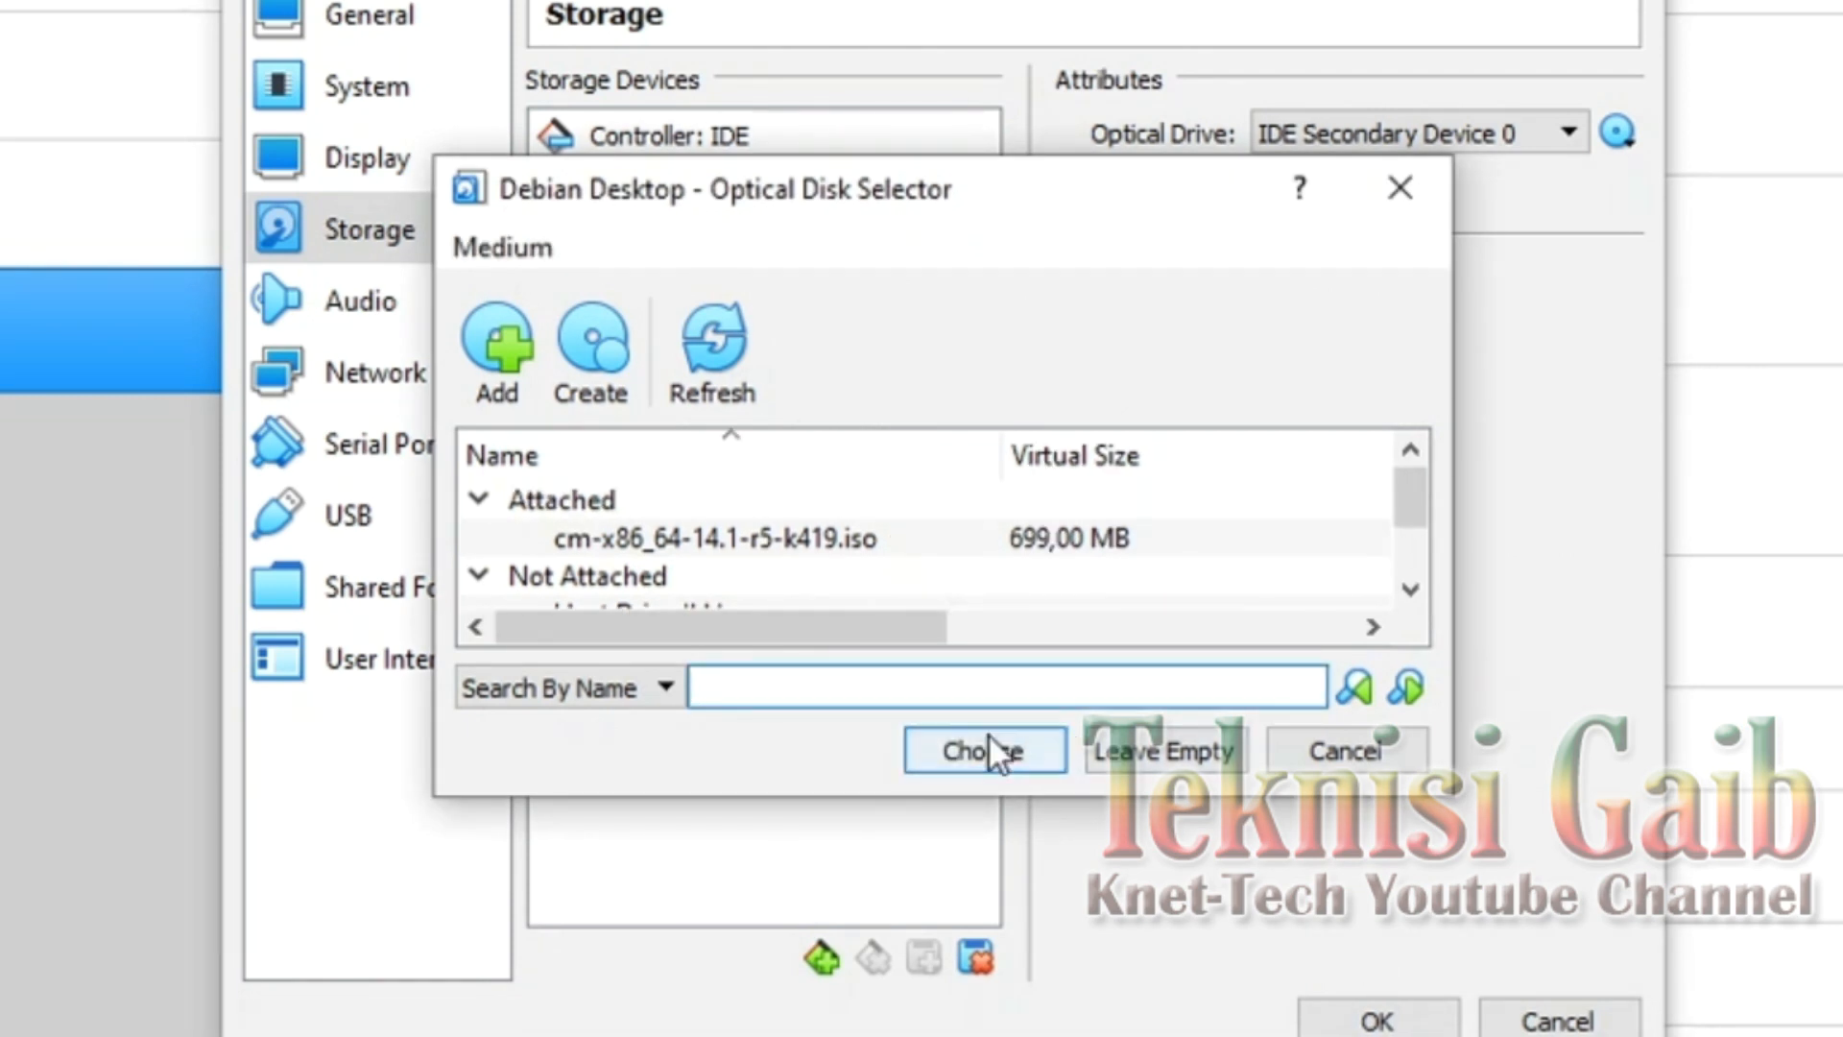
pyautogui.moveTo(1411, 494); pyautogui.dragTo(1346, 567)
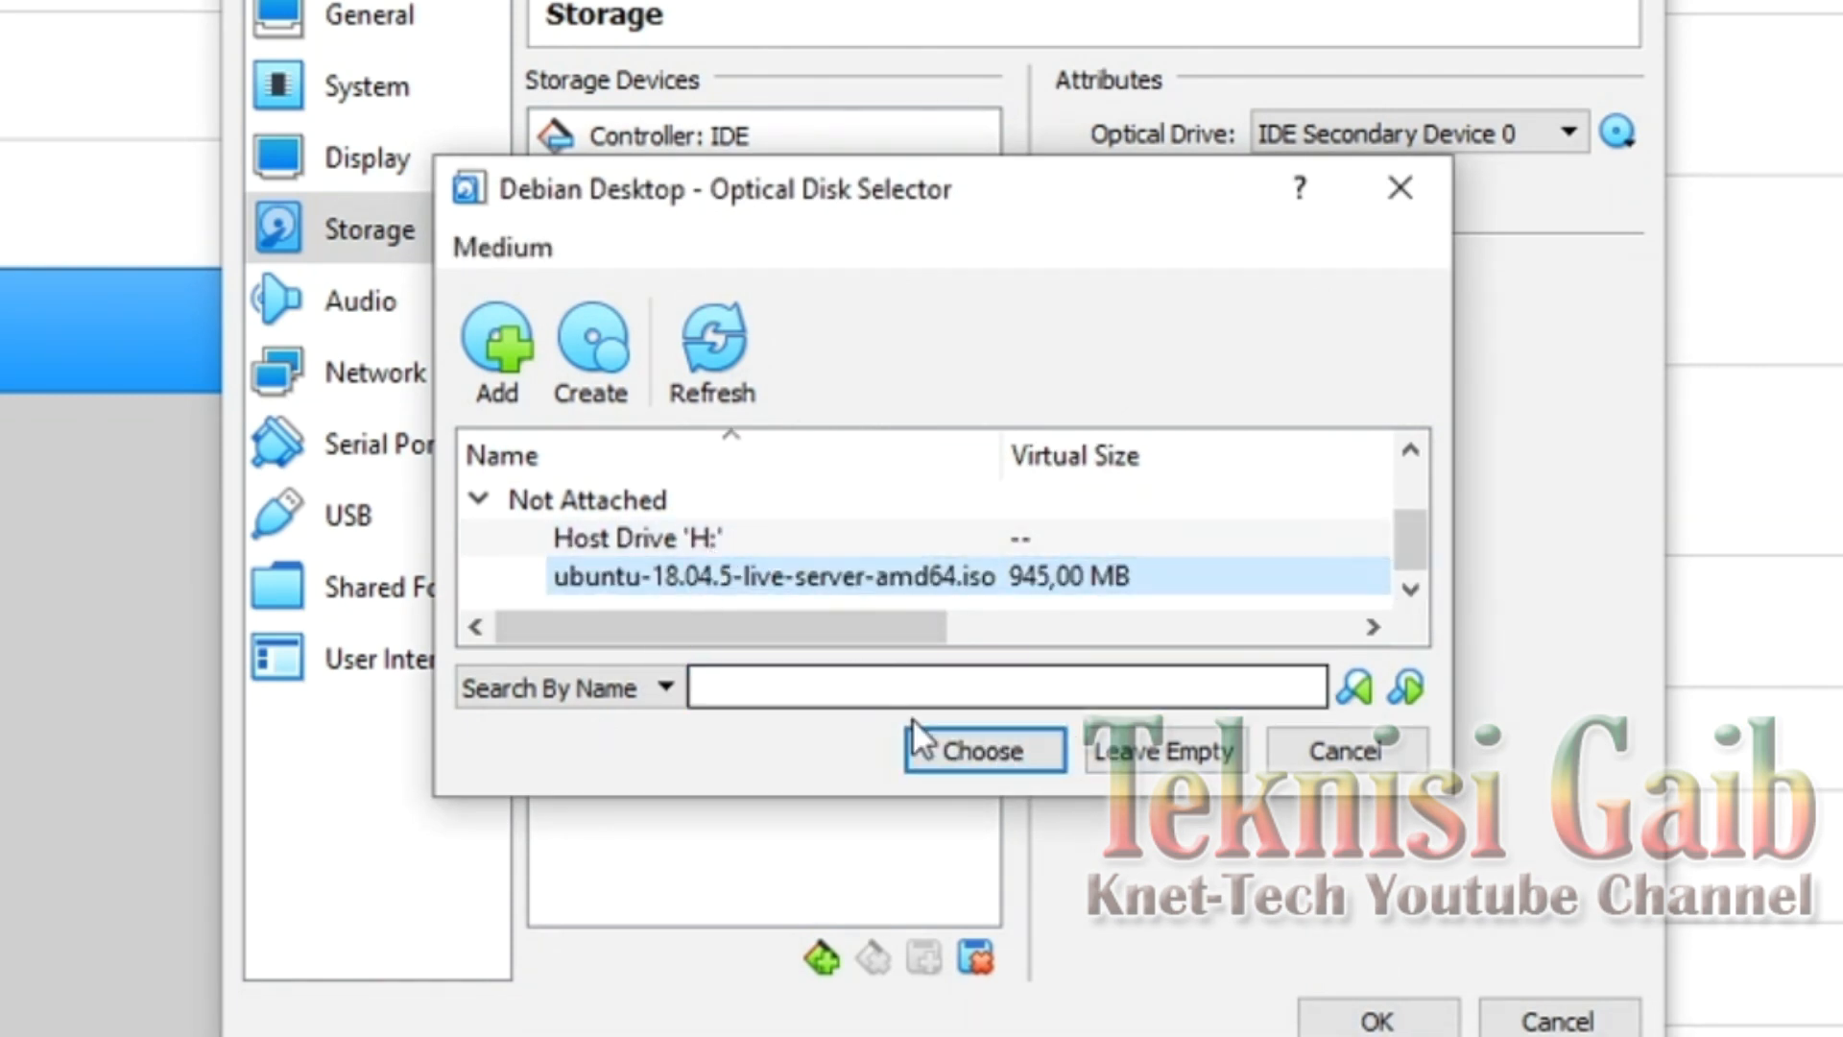
pyautogui.click(962, 765)
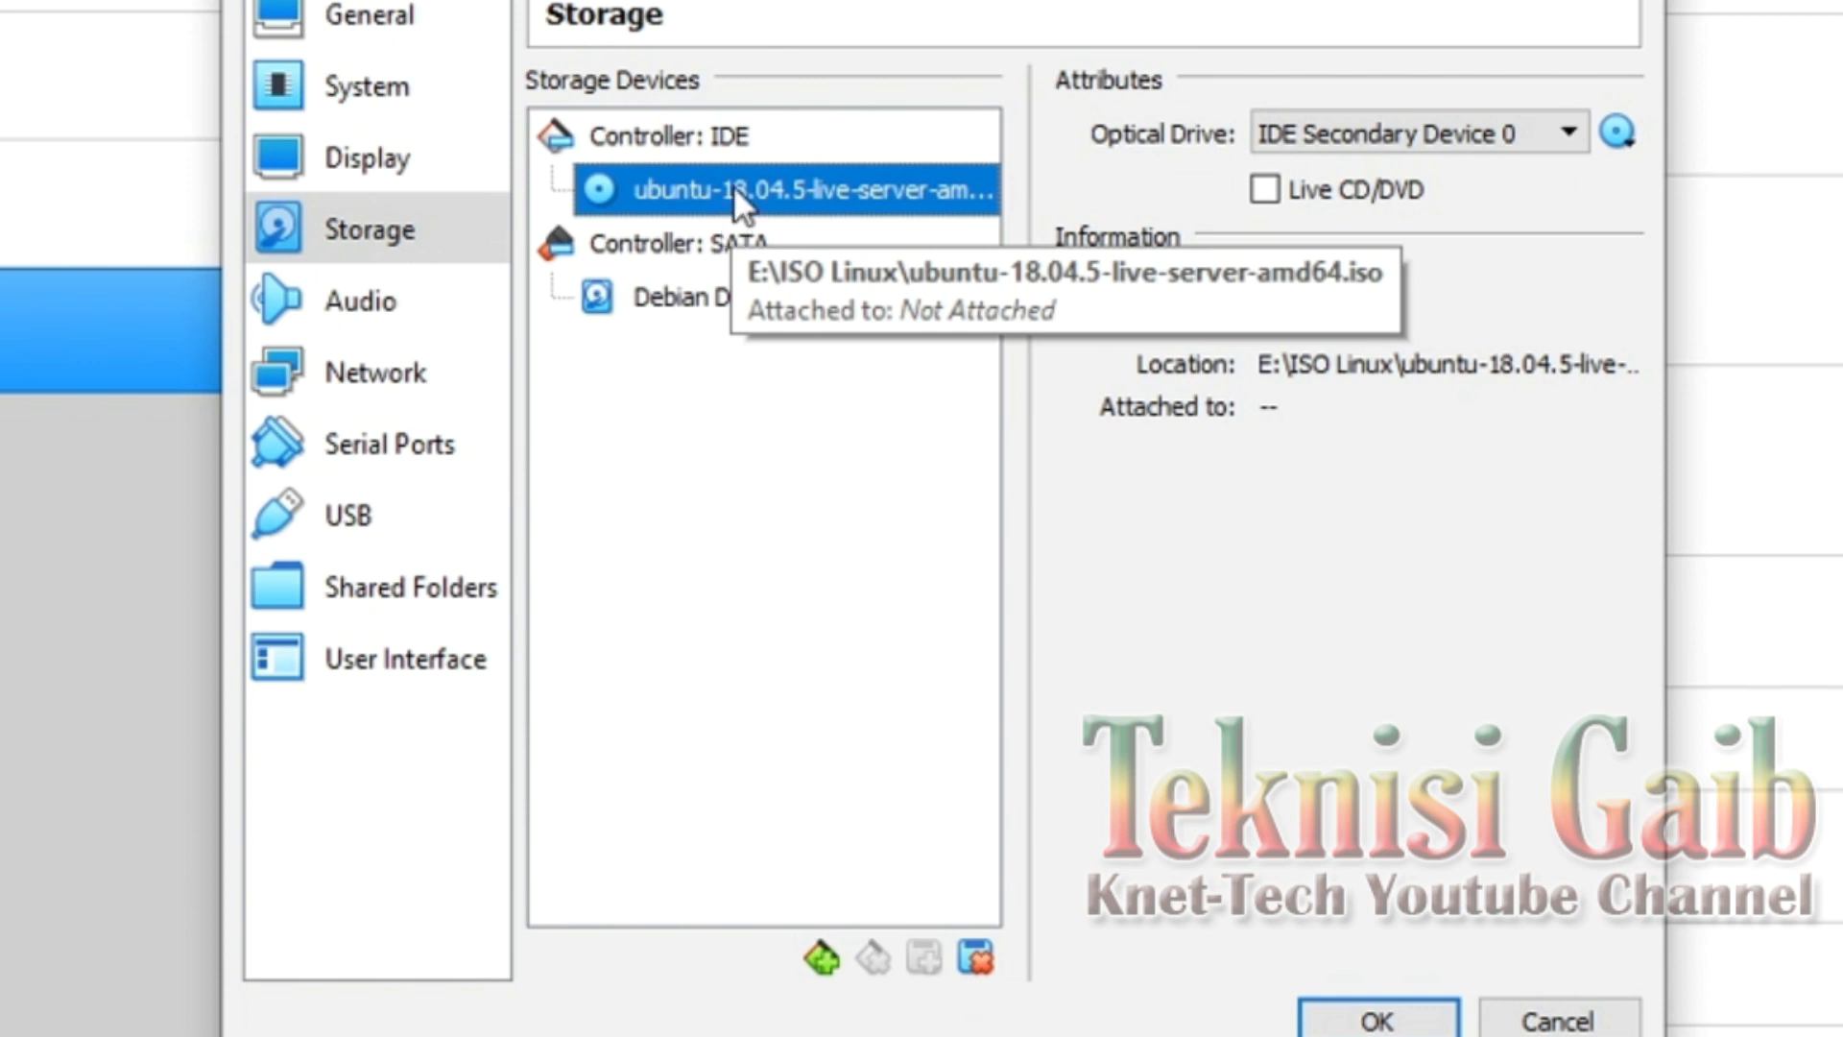
# Step: Change the virtual machine's operating system version to Ubuntu (64-bit) in its General settings
pyautogui.click(411, 9)
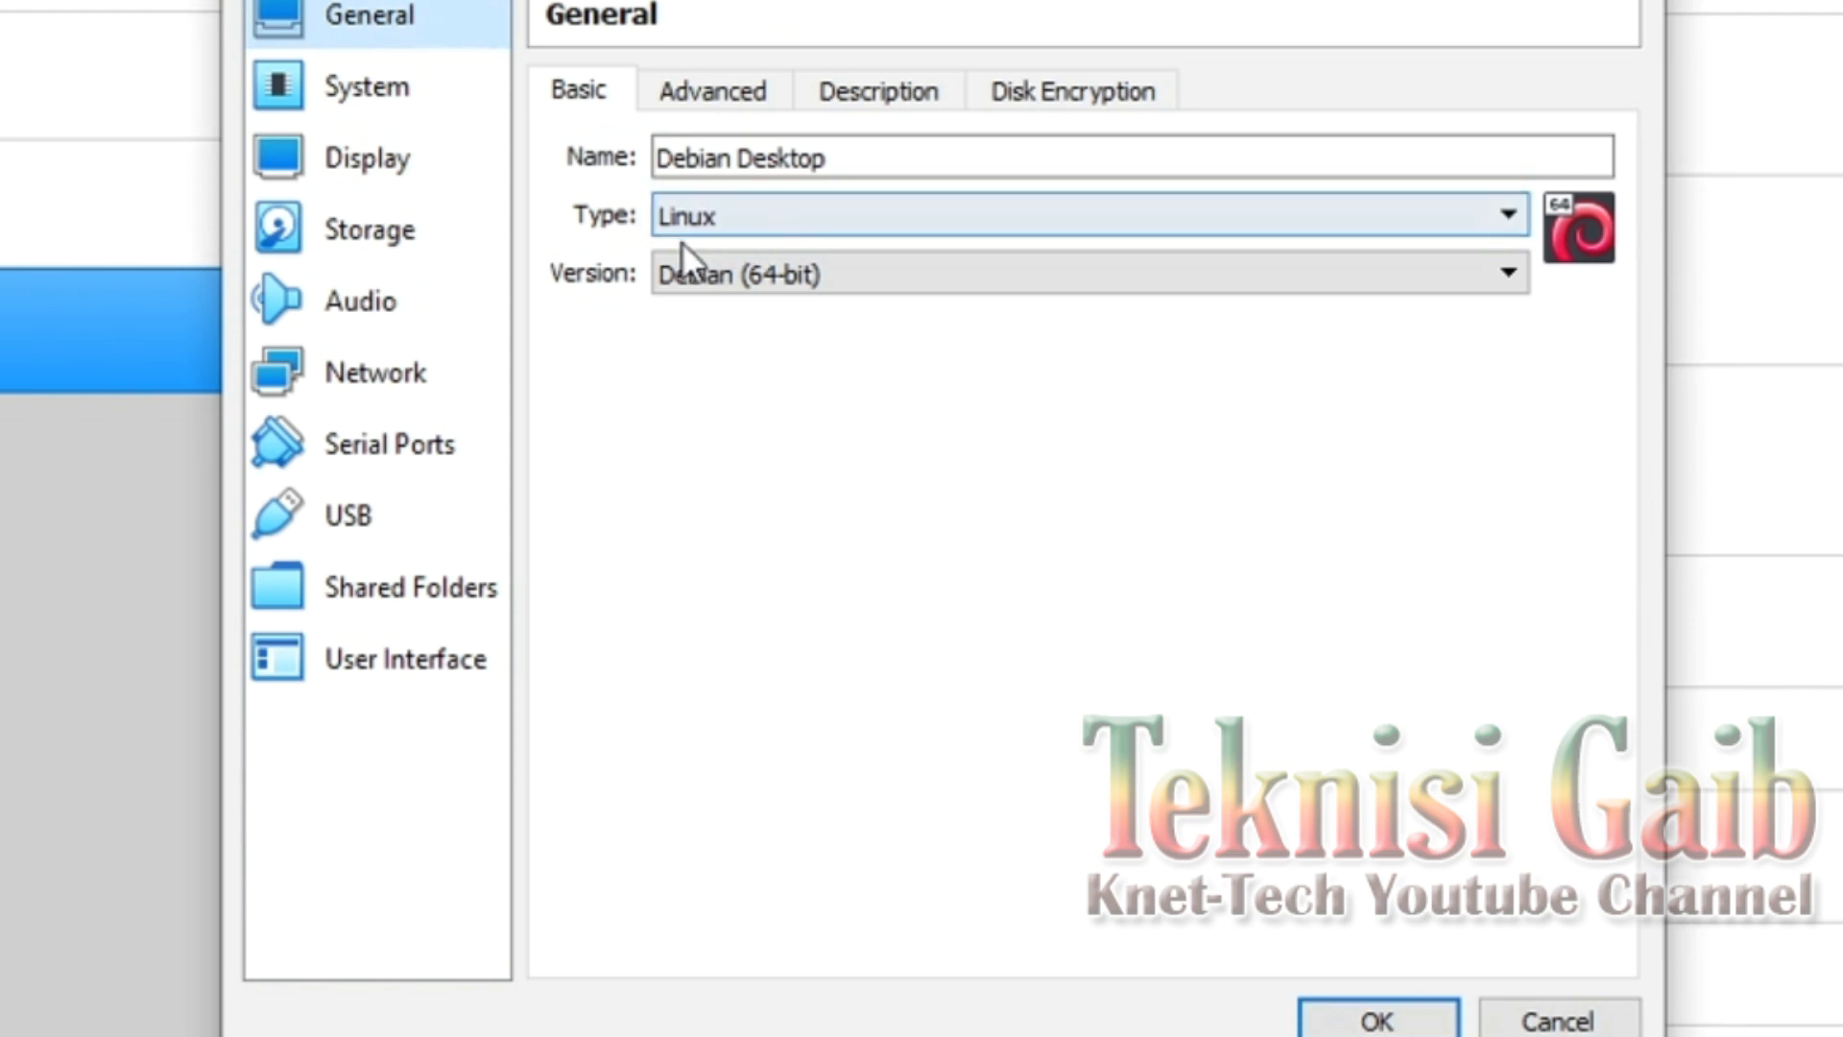
pyautogui.click(727, 281)
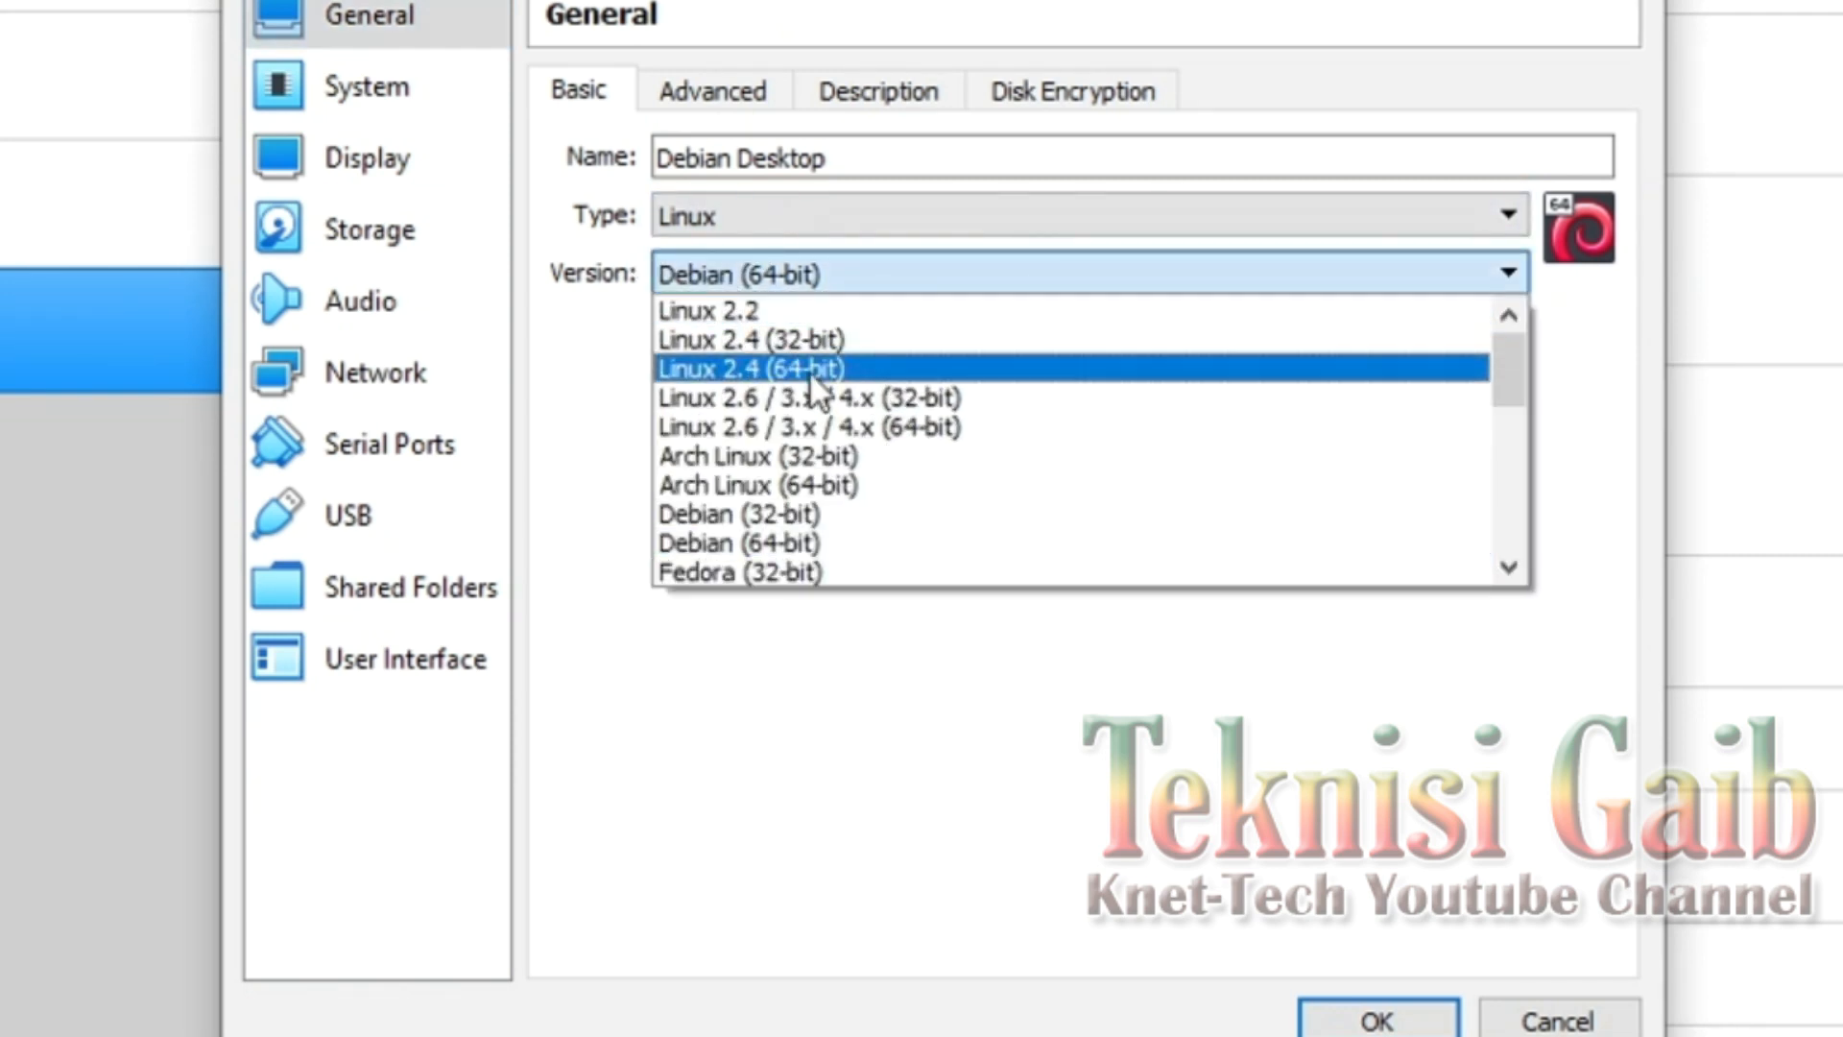
pyautogui.scroll(-4, 866, 406)
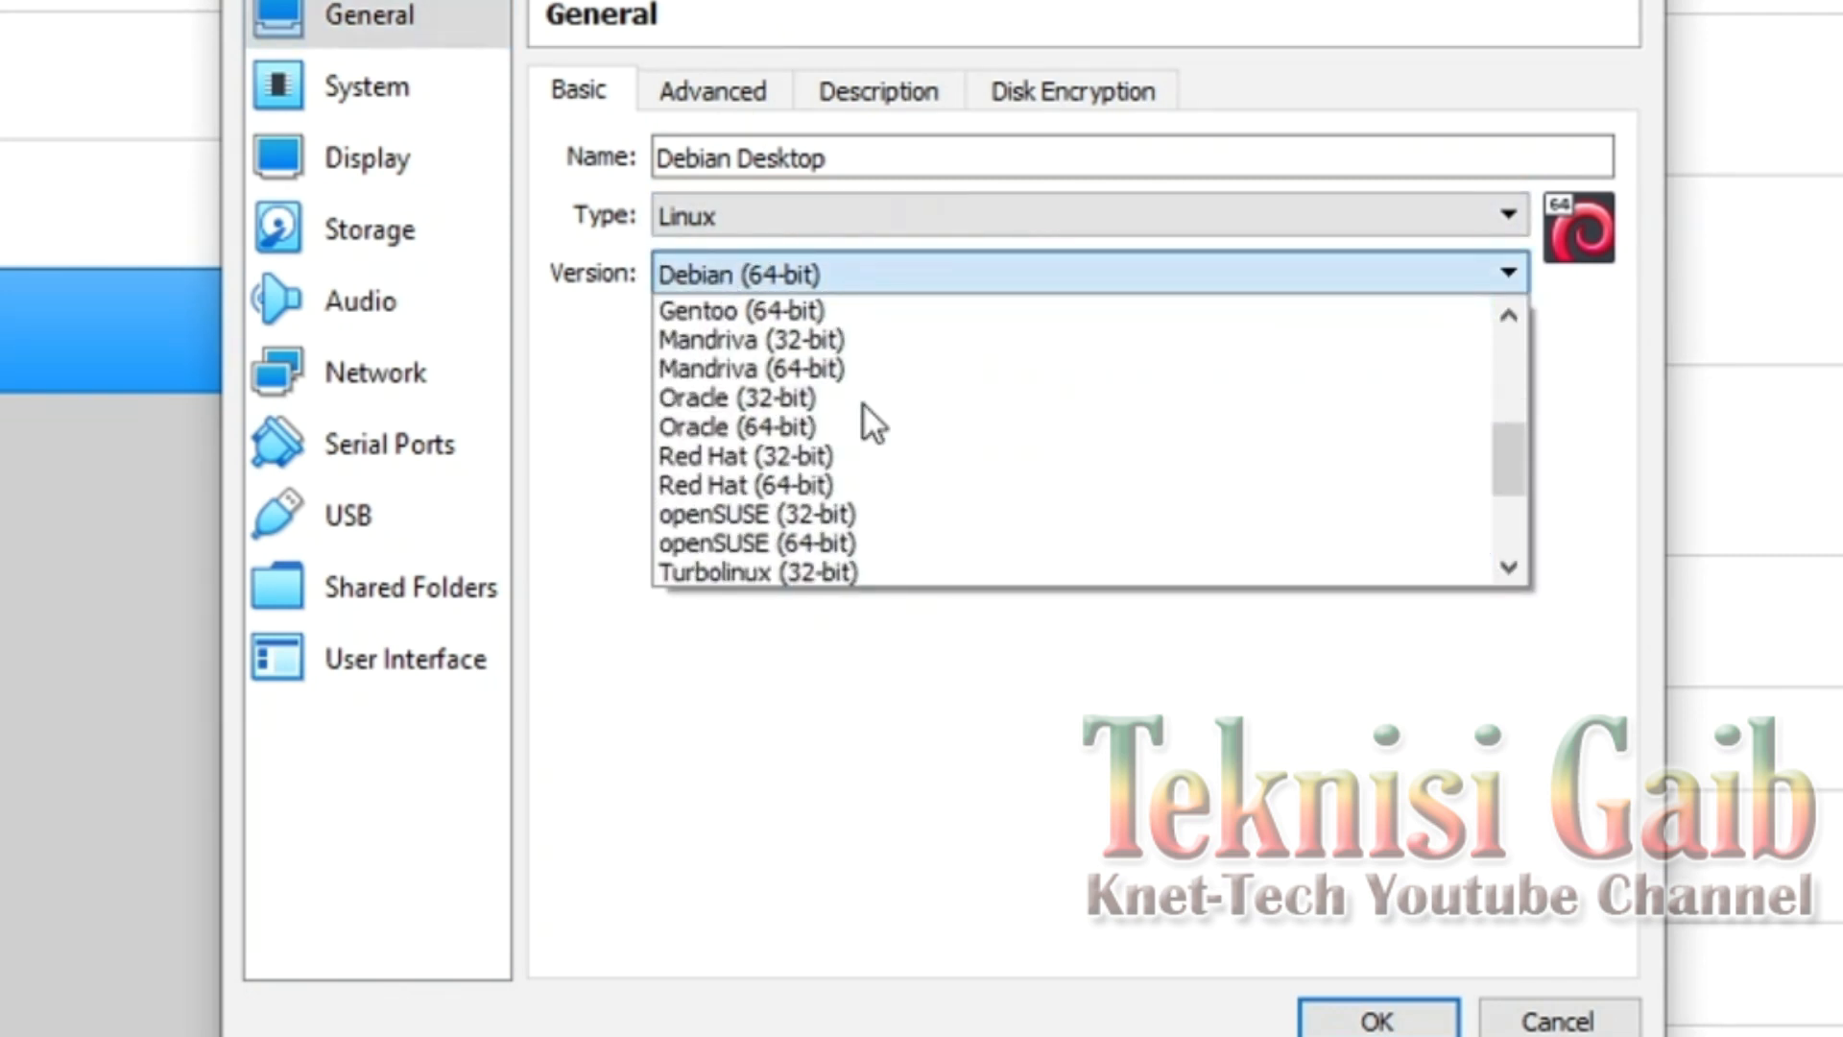
pyautogui.scroll(-2, 866, 406)
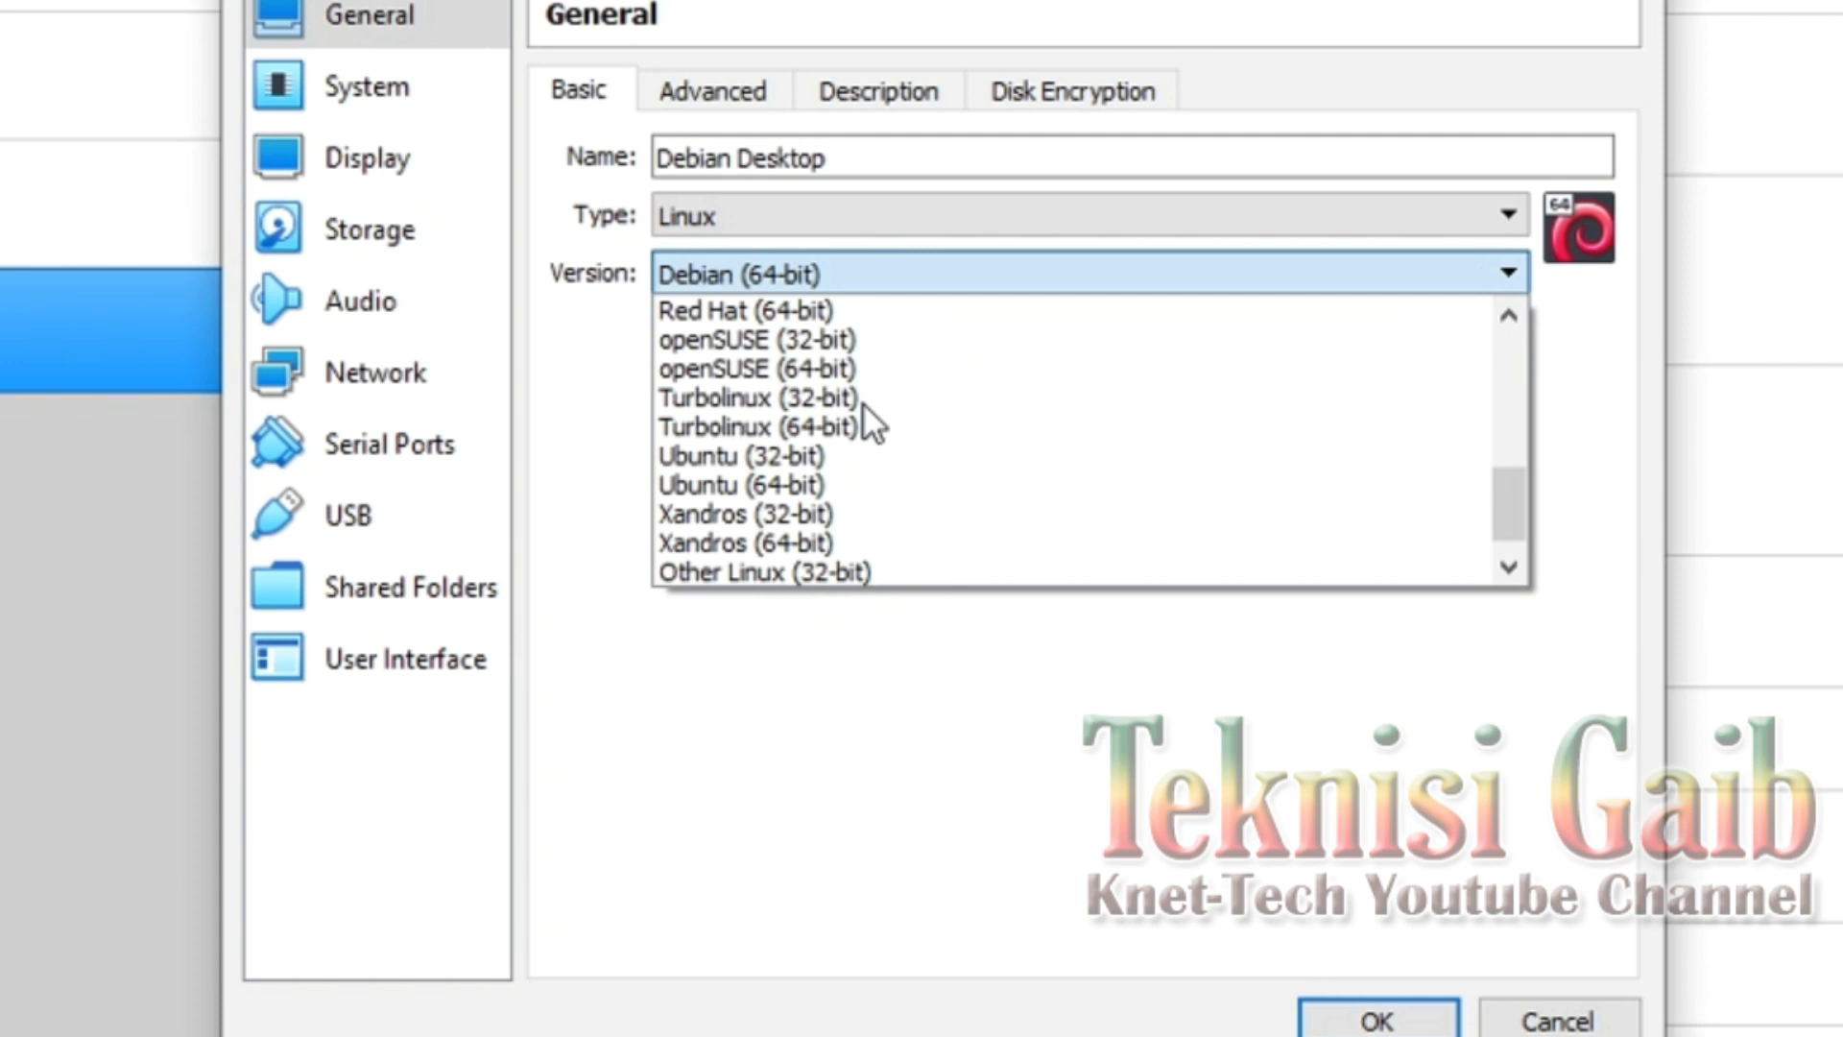
pyautogui.scroll(-1, 865, 406)
pyautogui.click(741, 451)
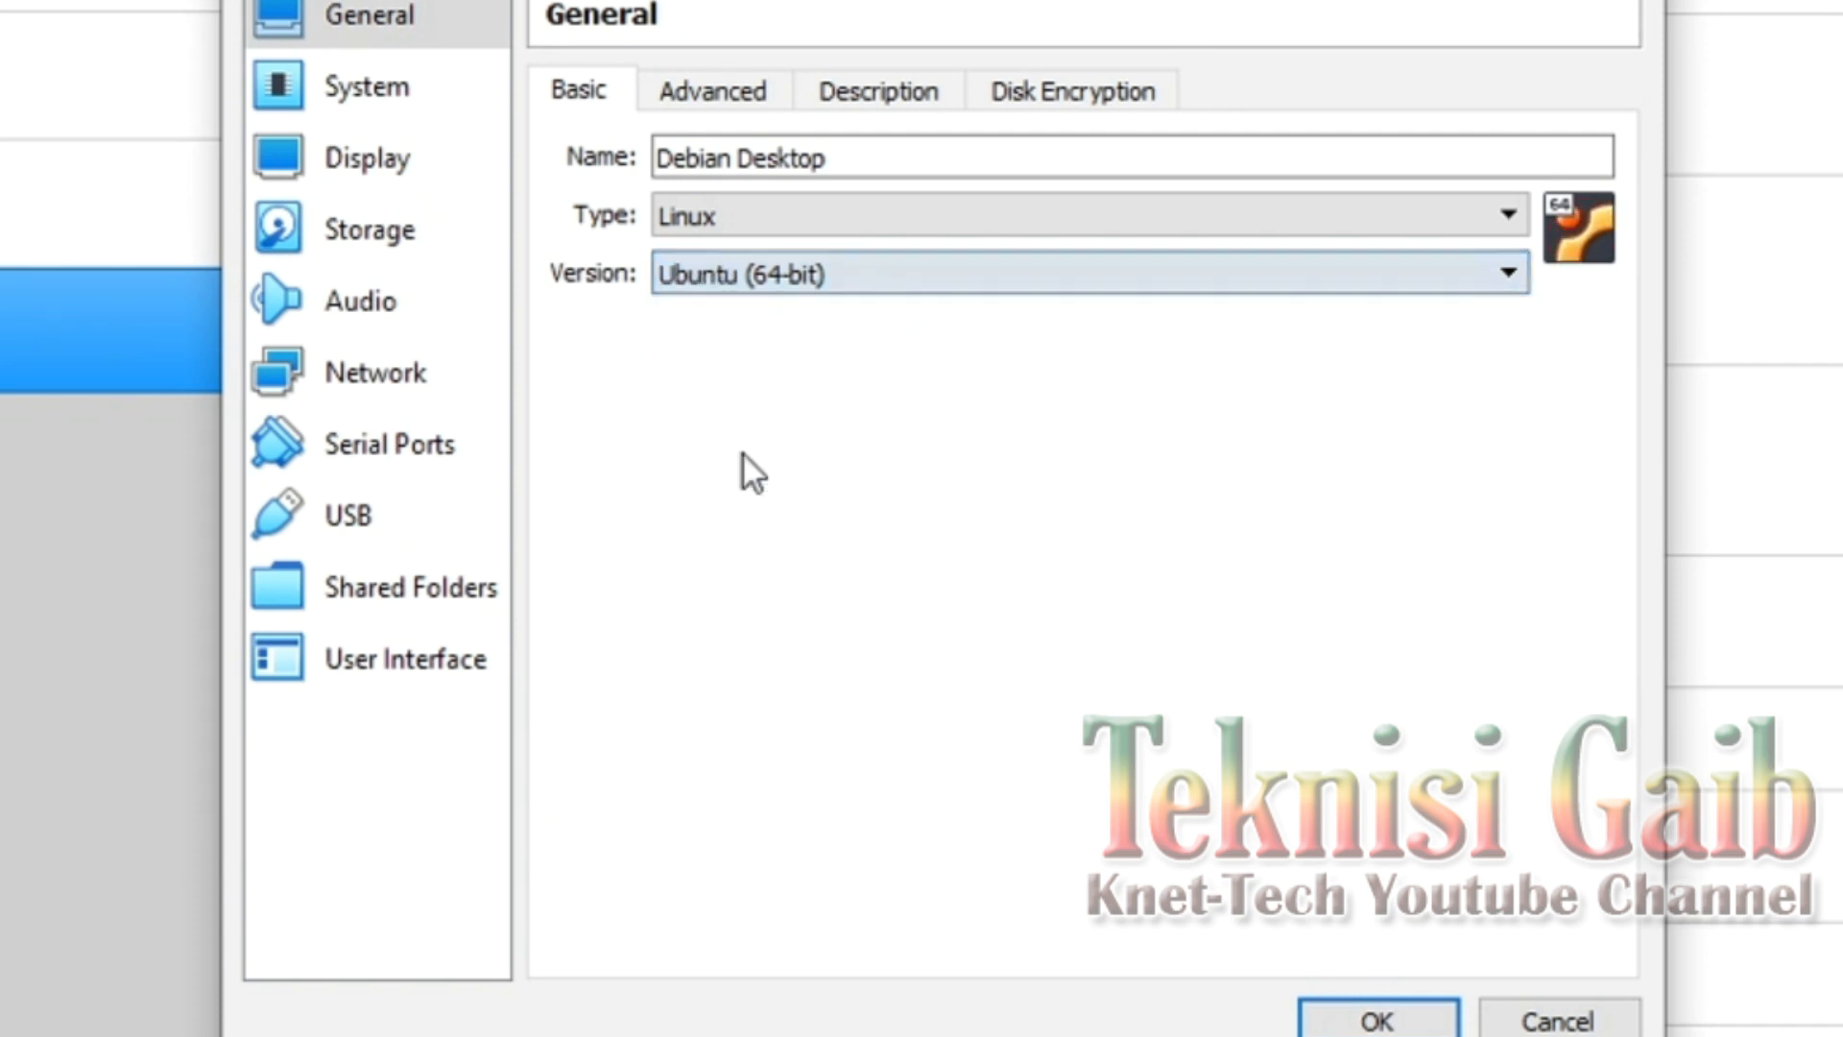
# Step: Check that the optical disc image in the Storage settings matches the virtual machine's operating system version
pyautogui.click(393, 251)
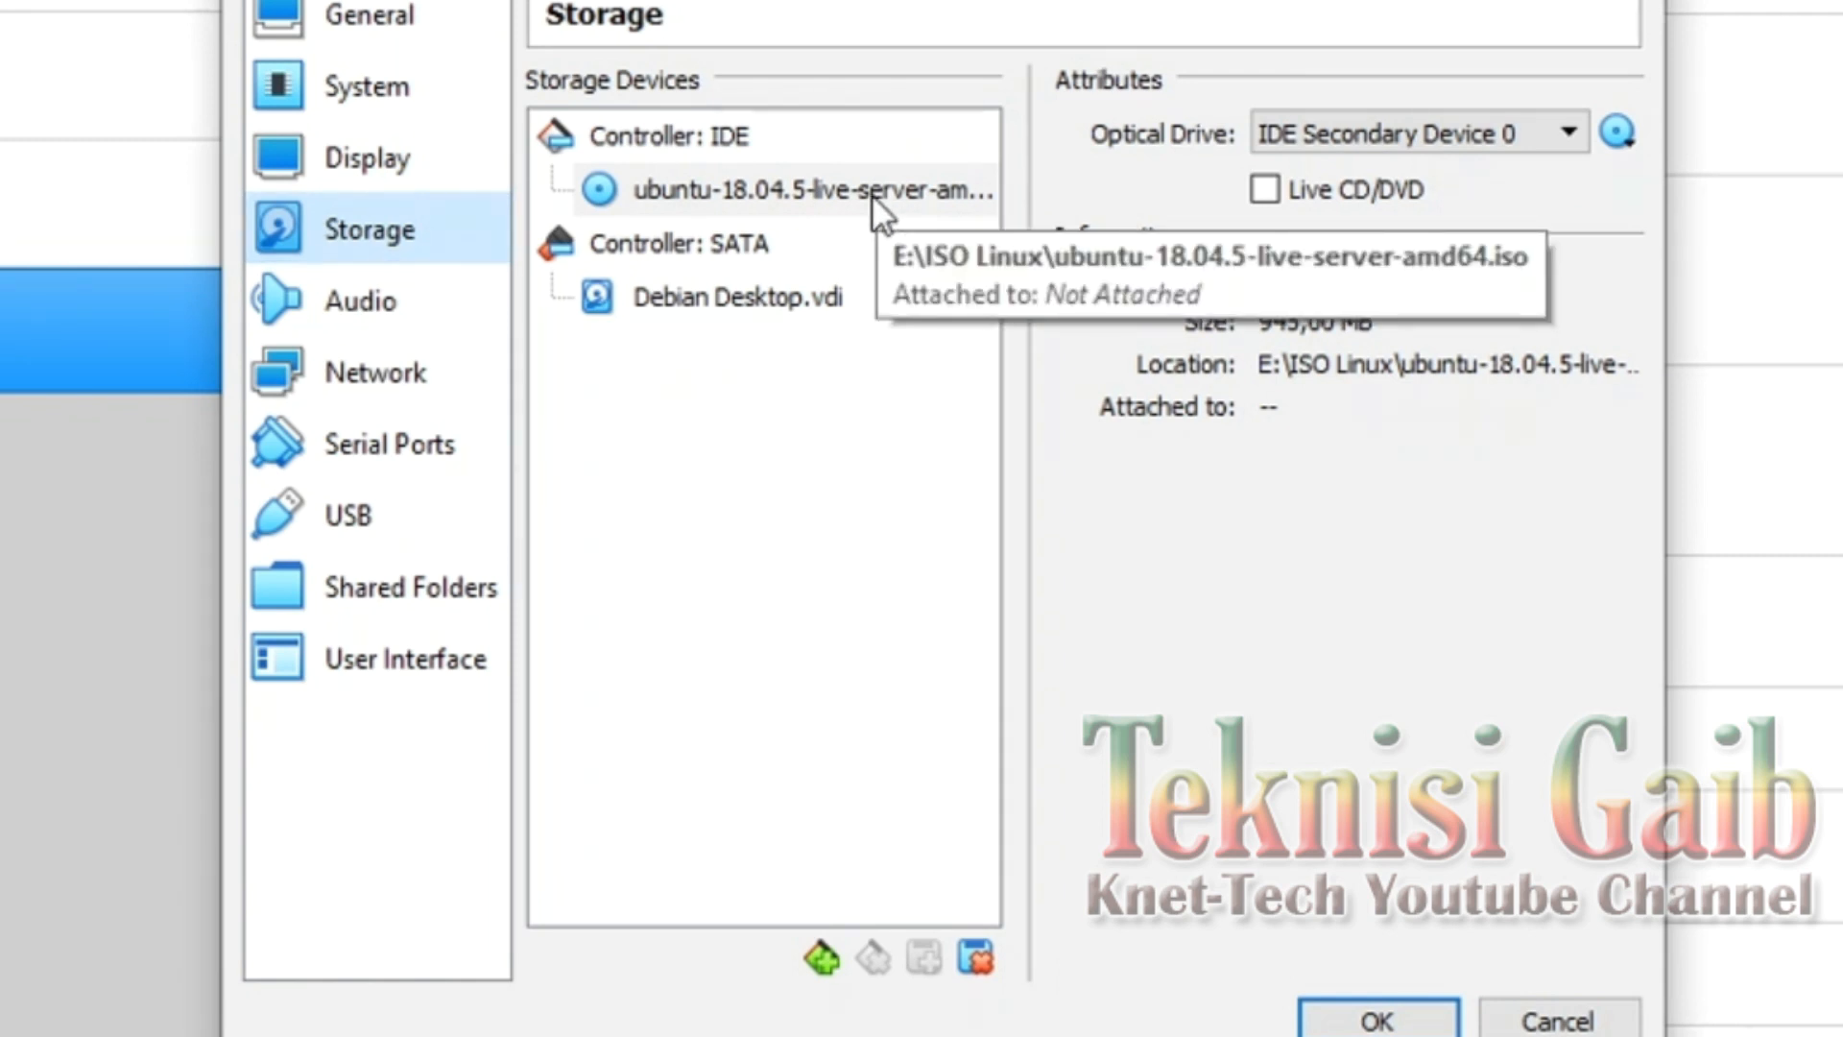
pyautogui.click(401, 27)
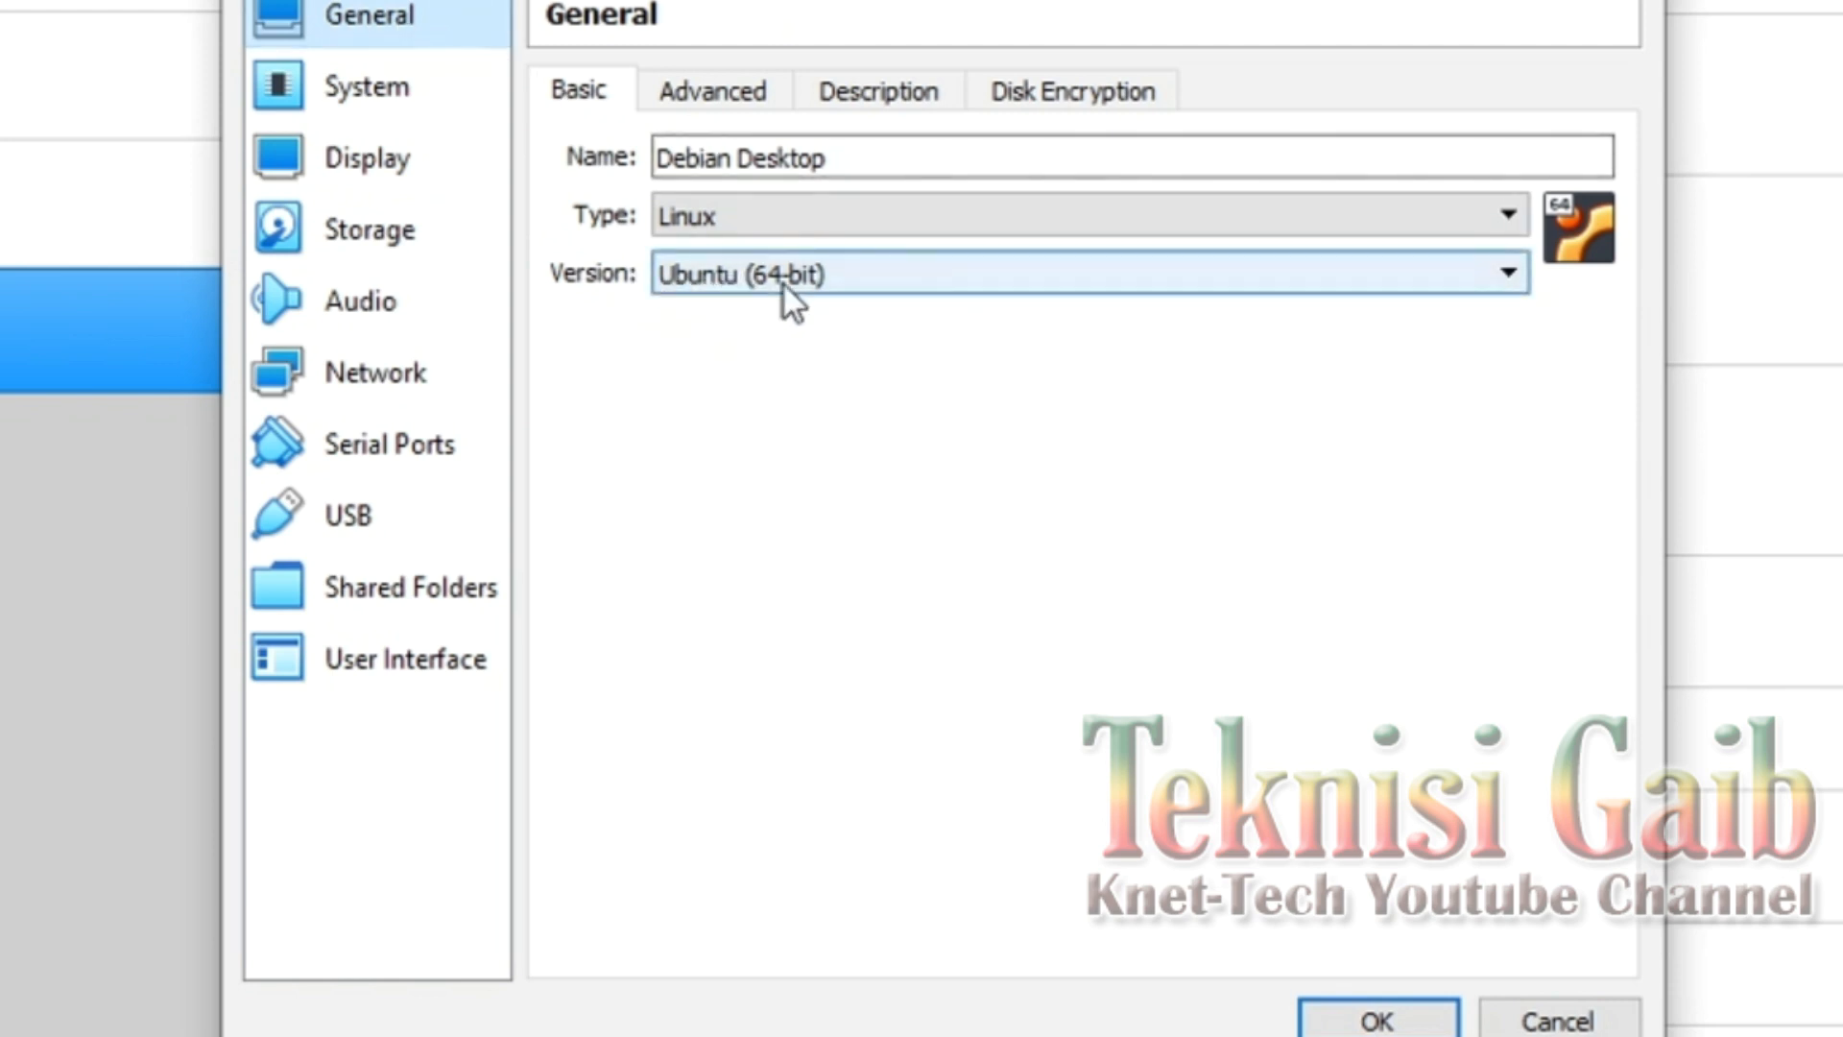
pyautogui.click(1378, 1019)
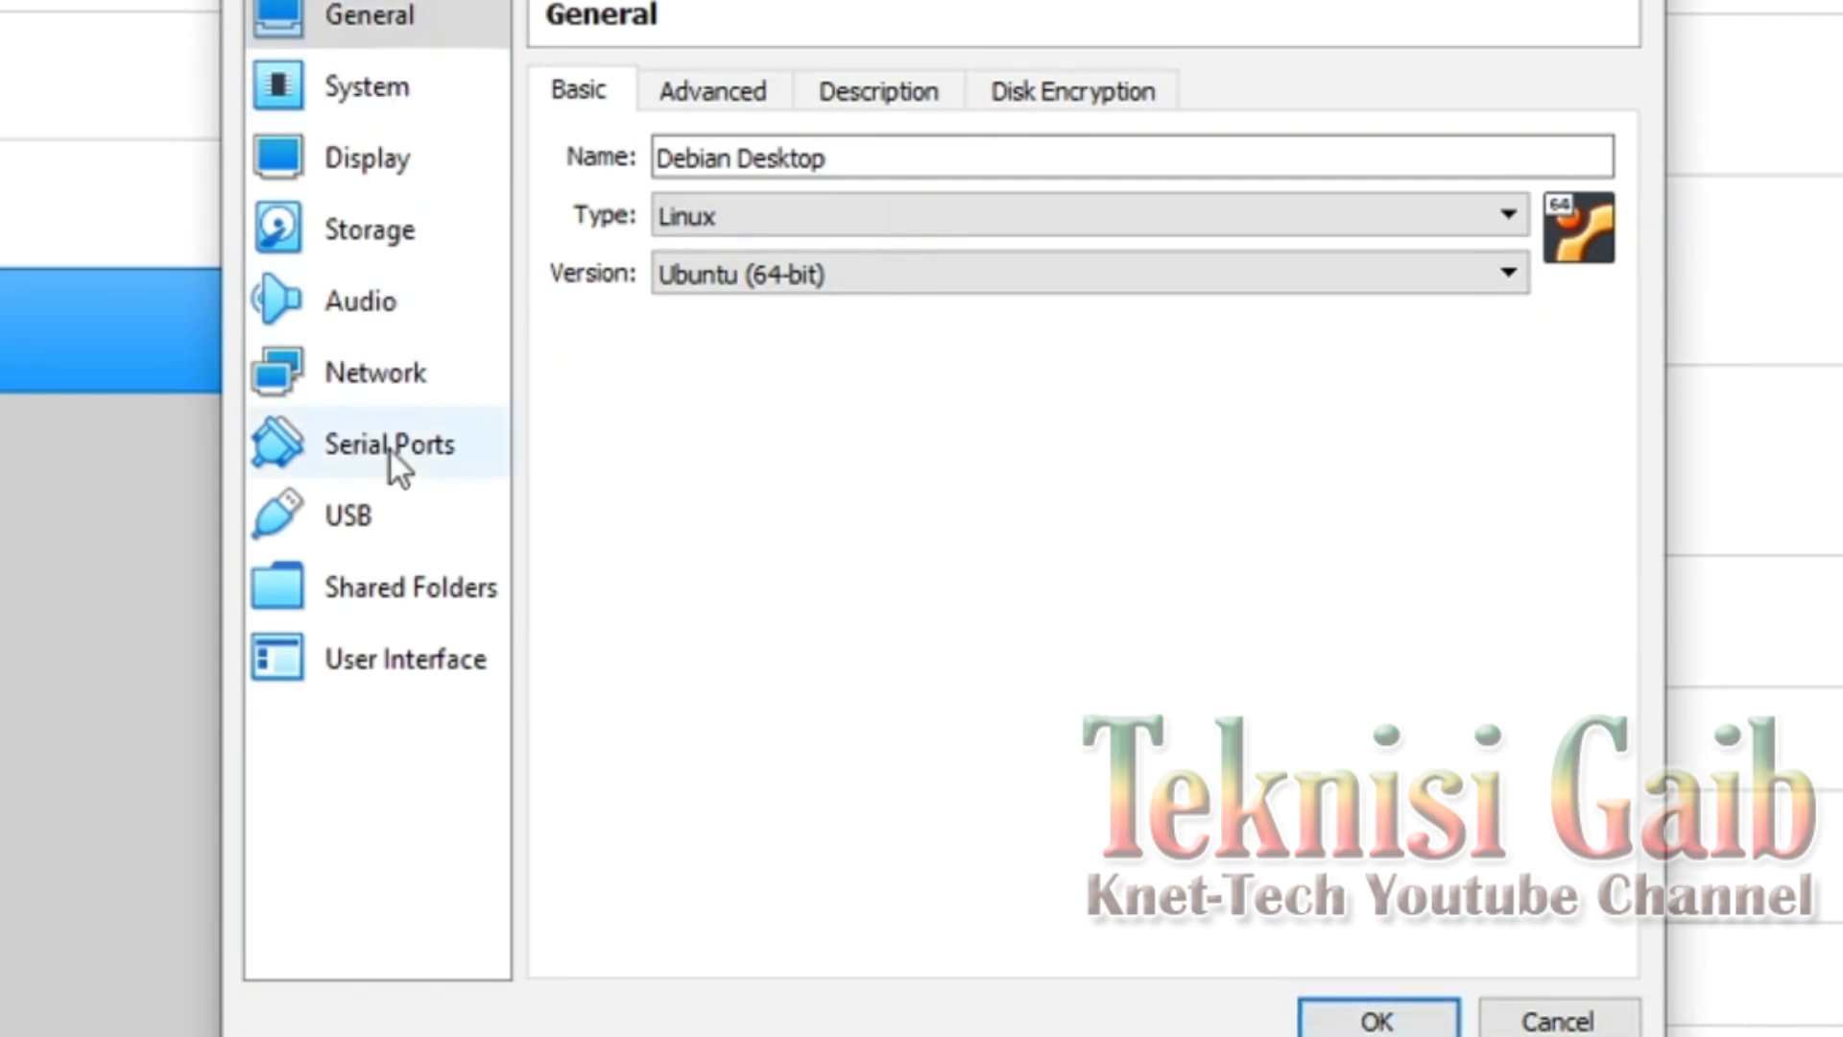
# Step: Open the virtual machine's Network settings and choose NAT as the attachment for Adapter 1
pyautogui.click(366, 374)
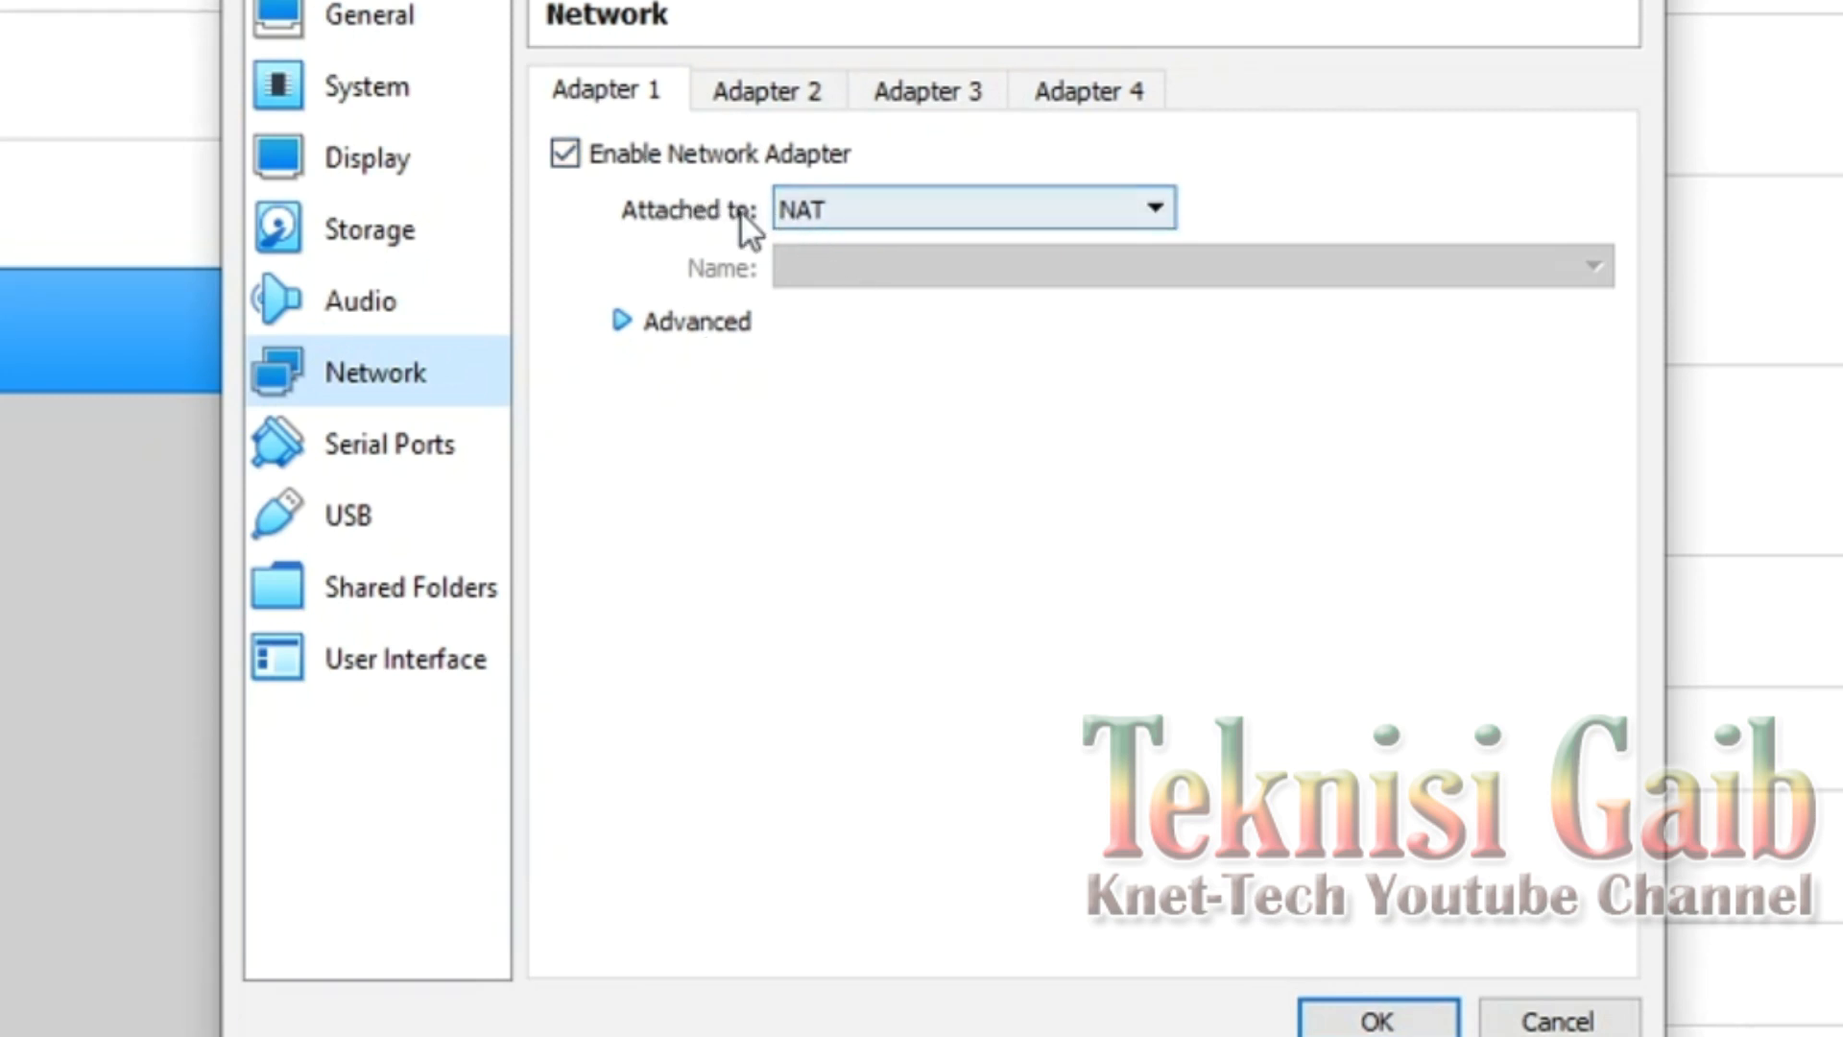
pyautogui.click(866, 212)
pyautogui.click(843, 243)
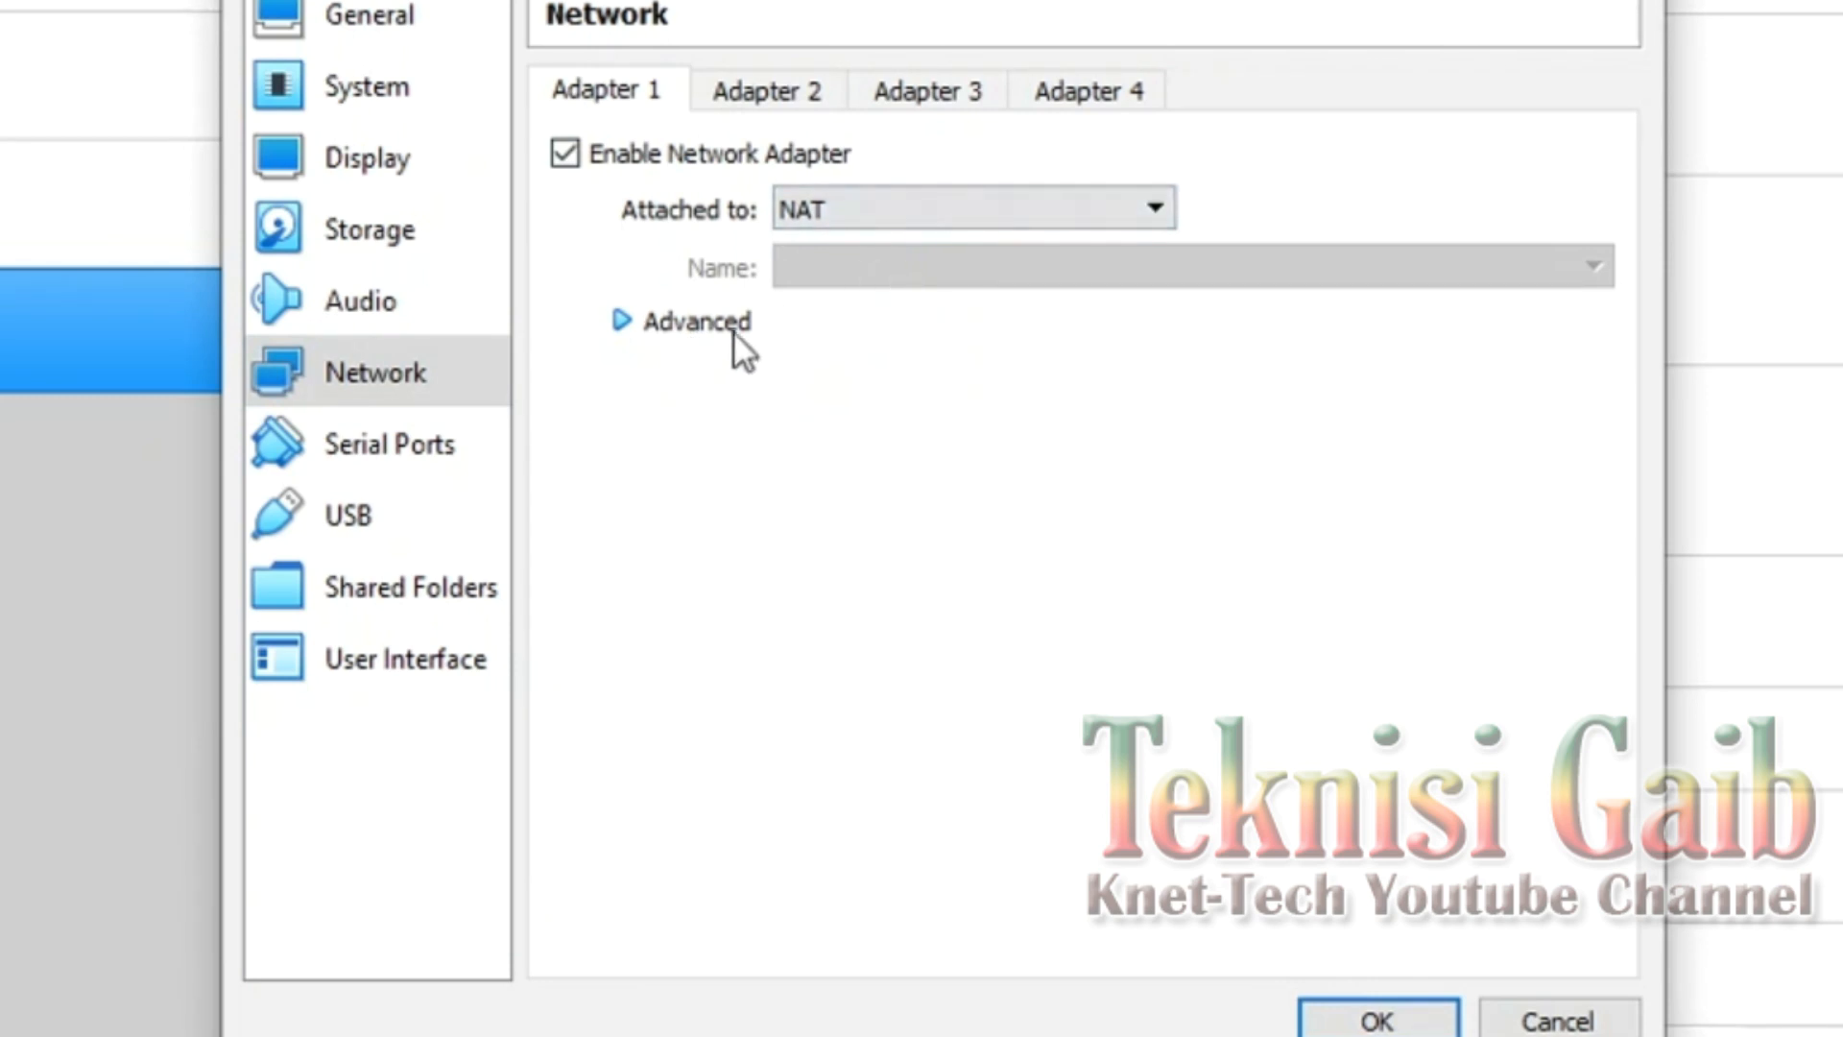
# Step: Attach Adapter 1 as a Bridged Adapter through the Intel(R) Ethernet Connection (3) I218-V
pyautogui.click(862, 215)
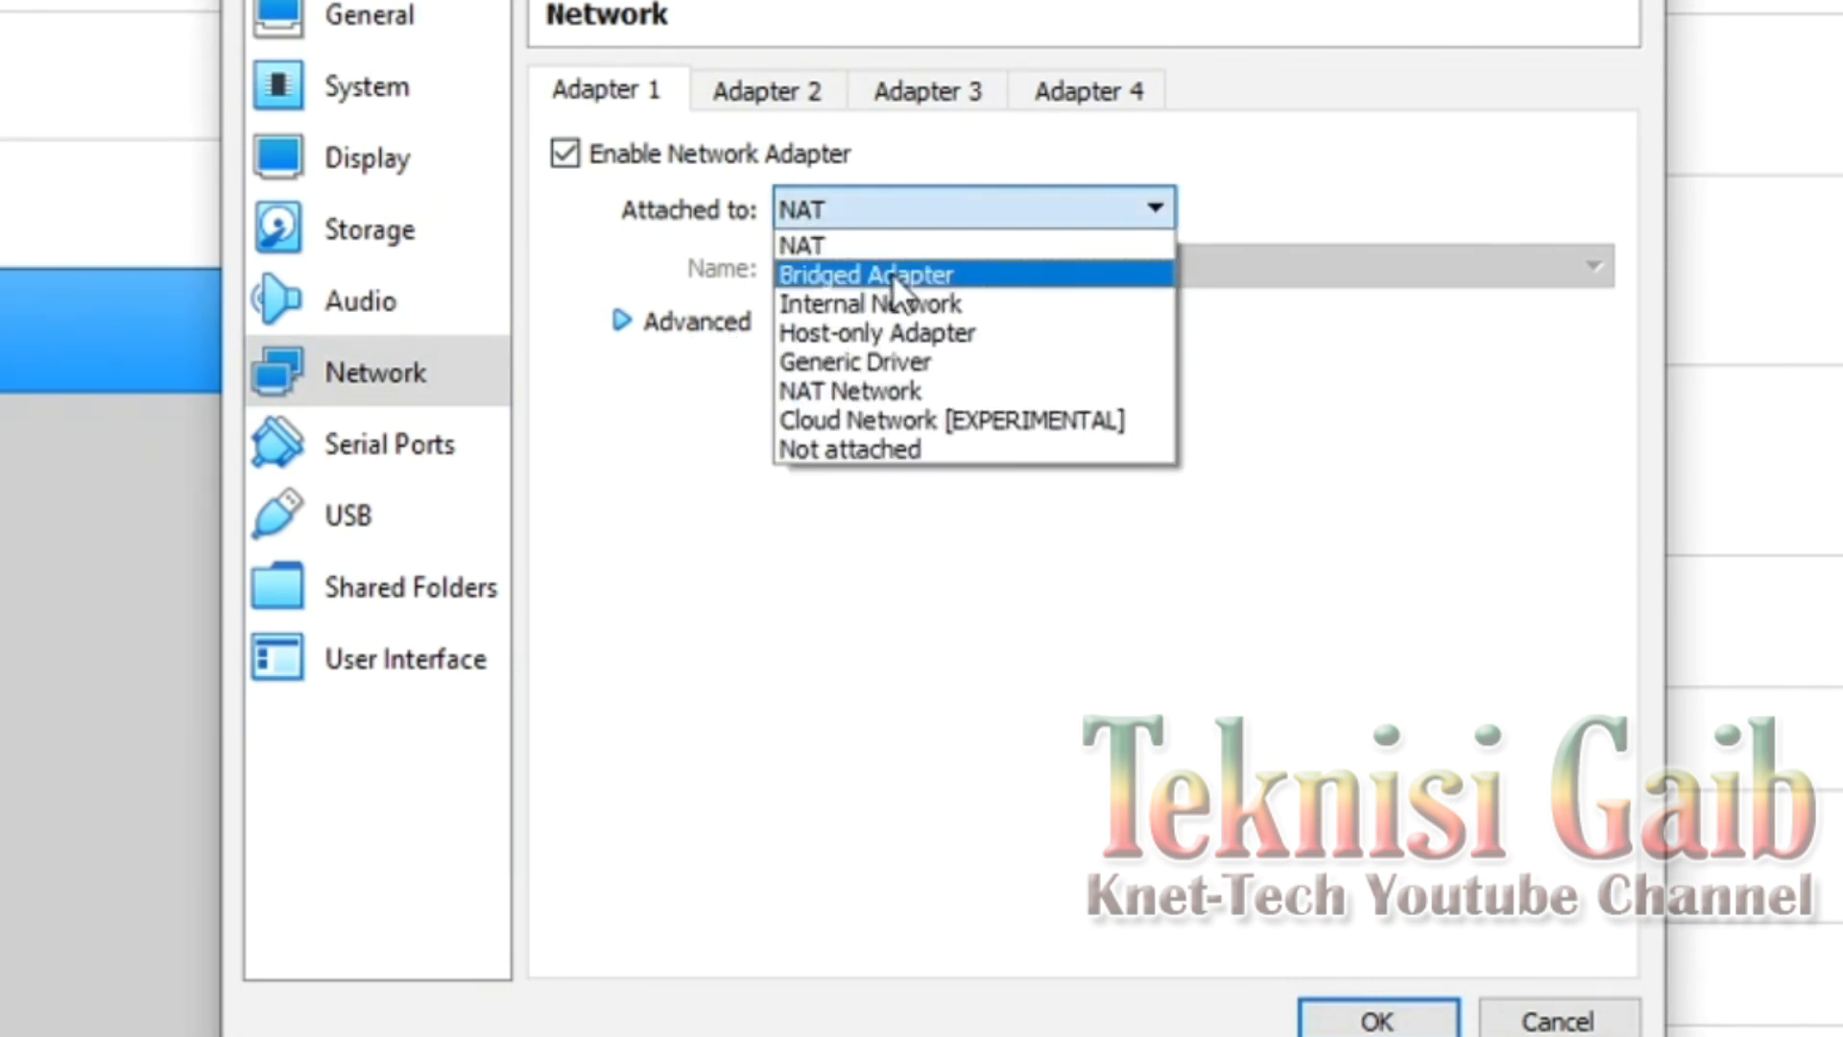
pyautogui.click(891, 273)
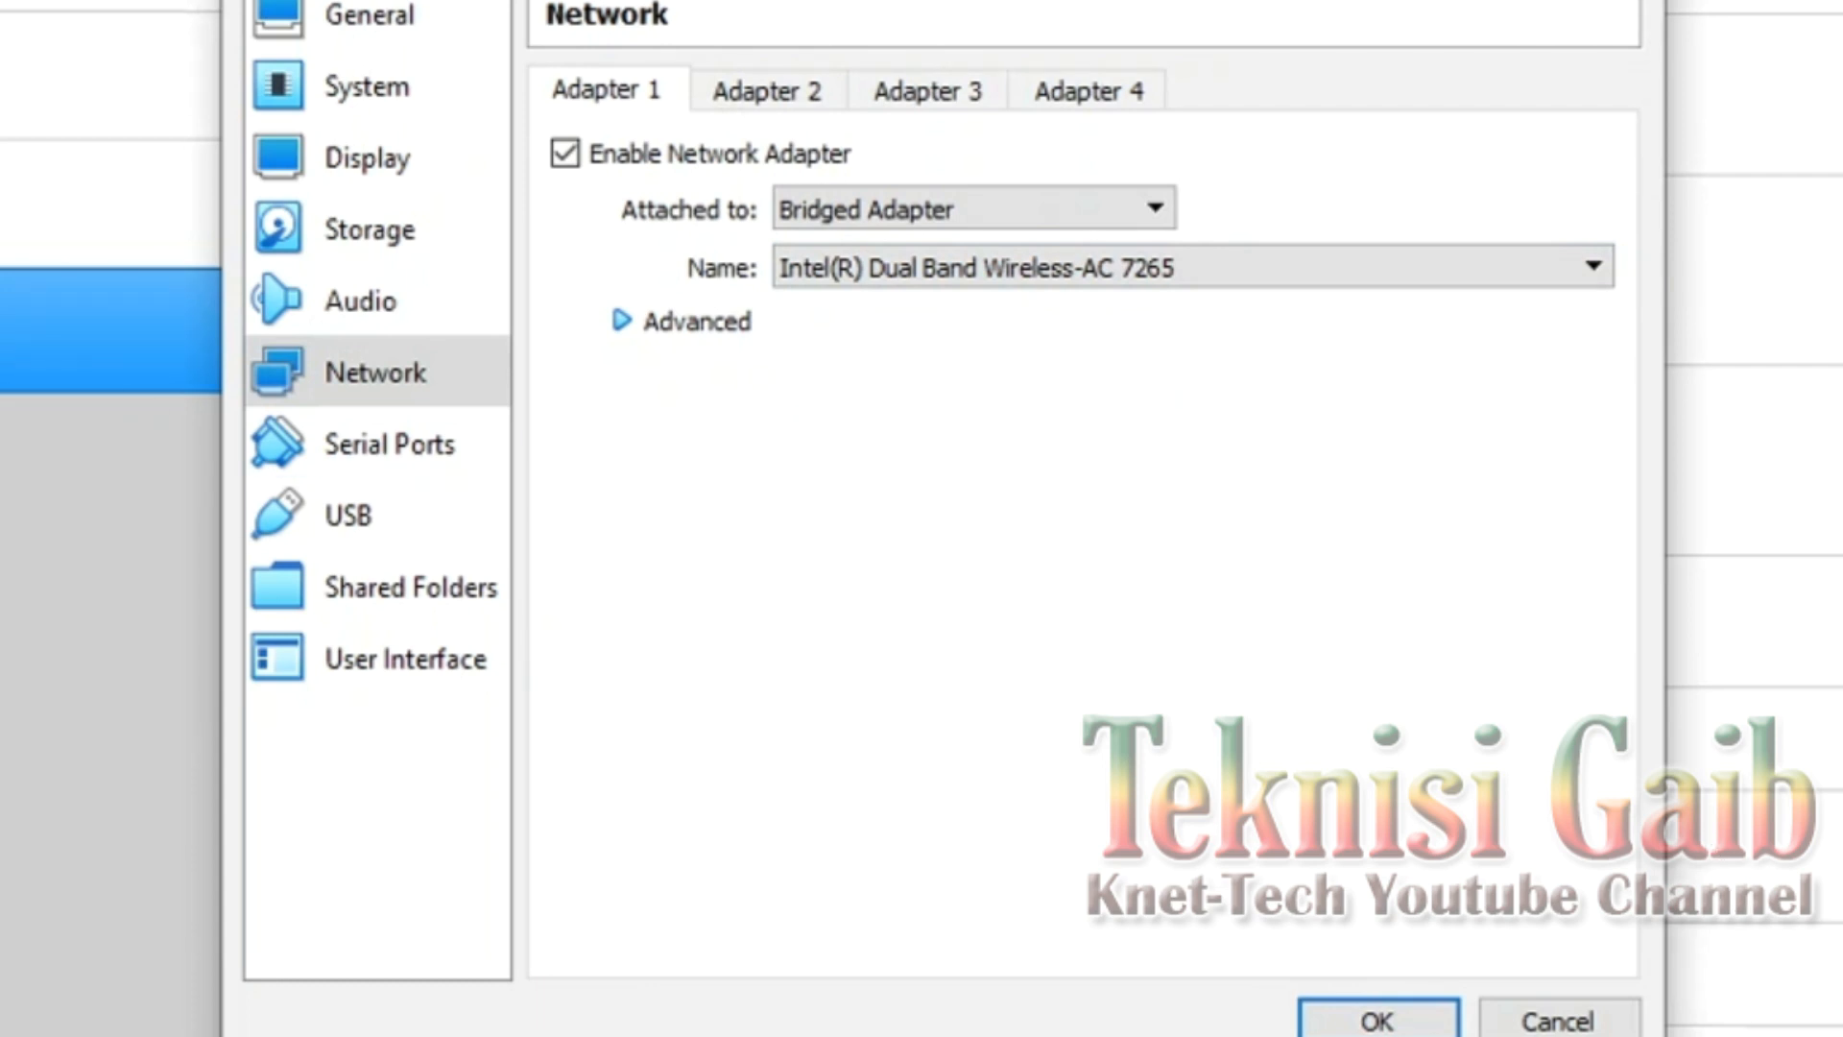
pyautogui.click(1150, 274)
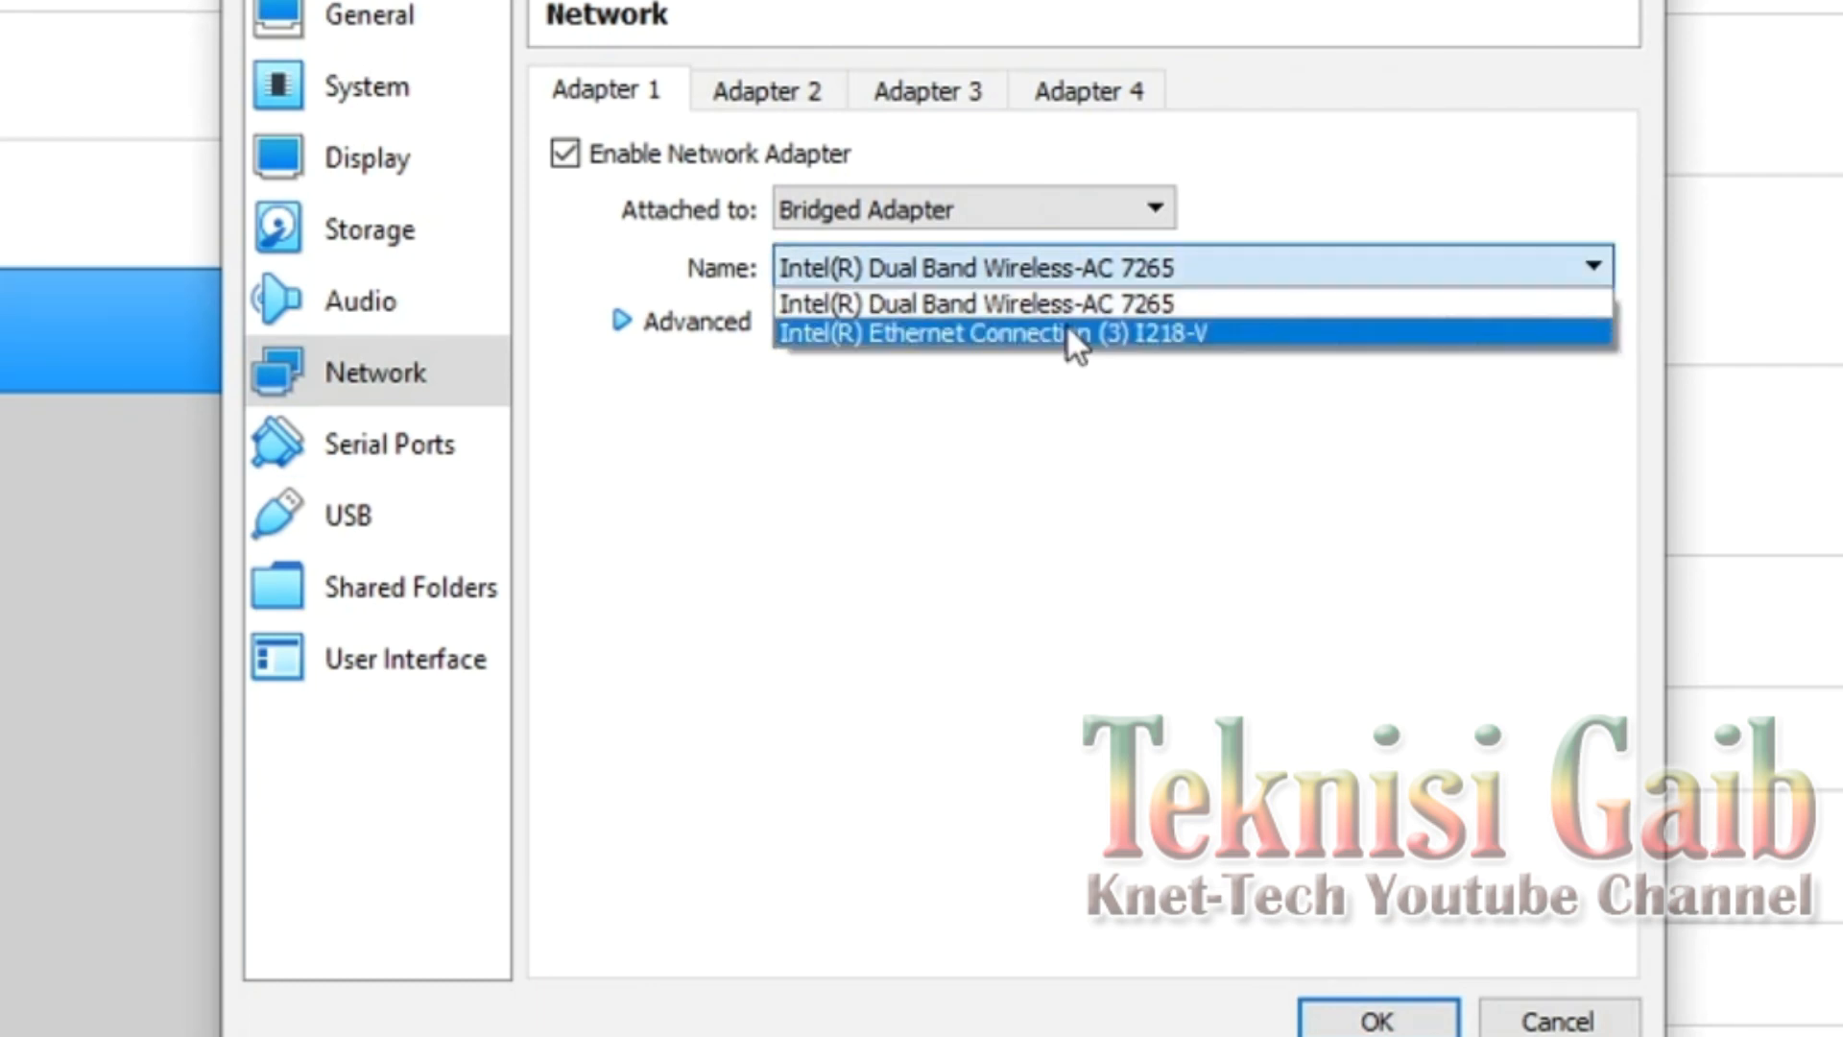
pyautogui.click(1042, 336)
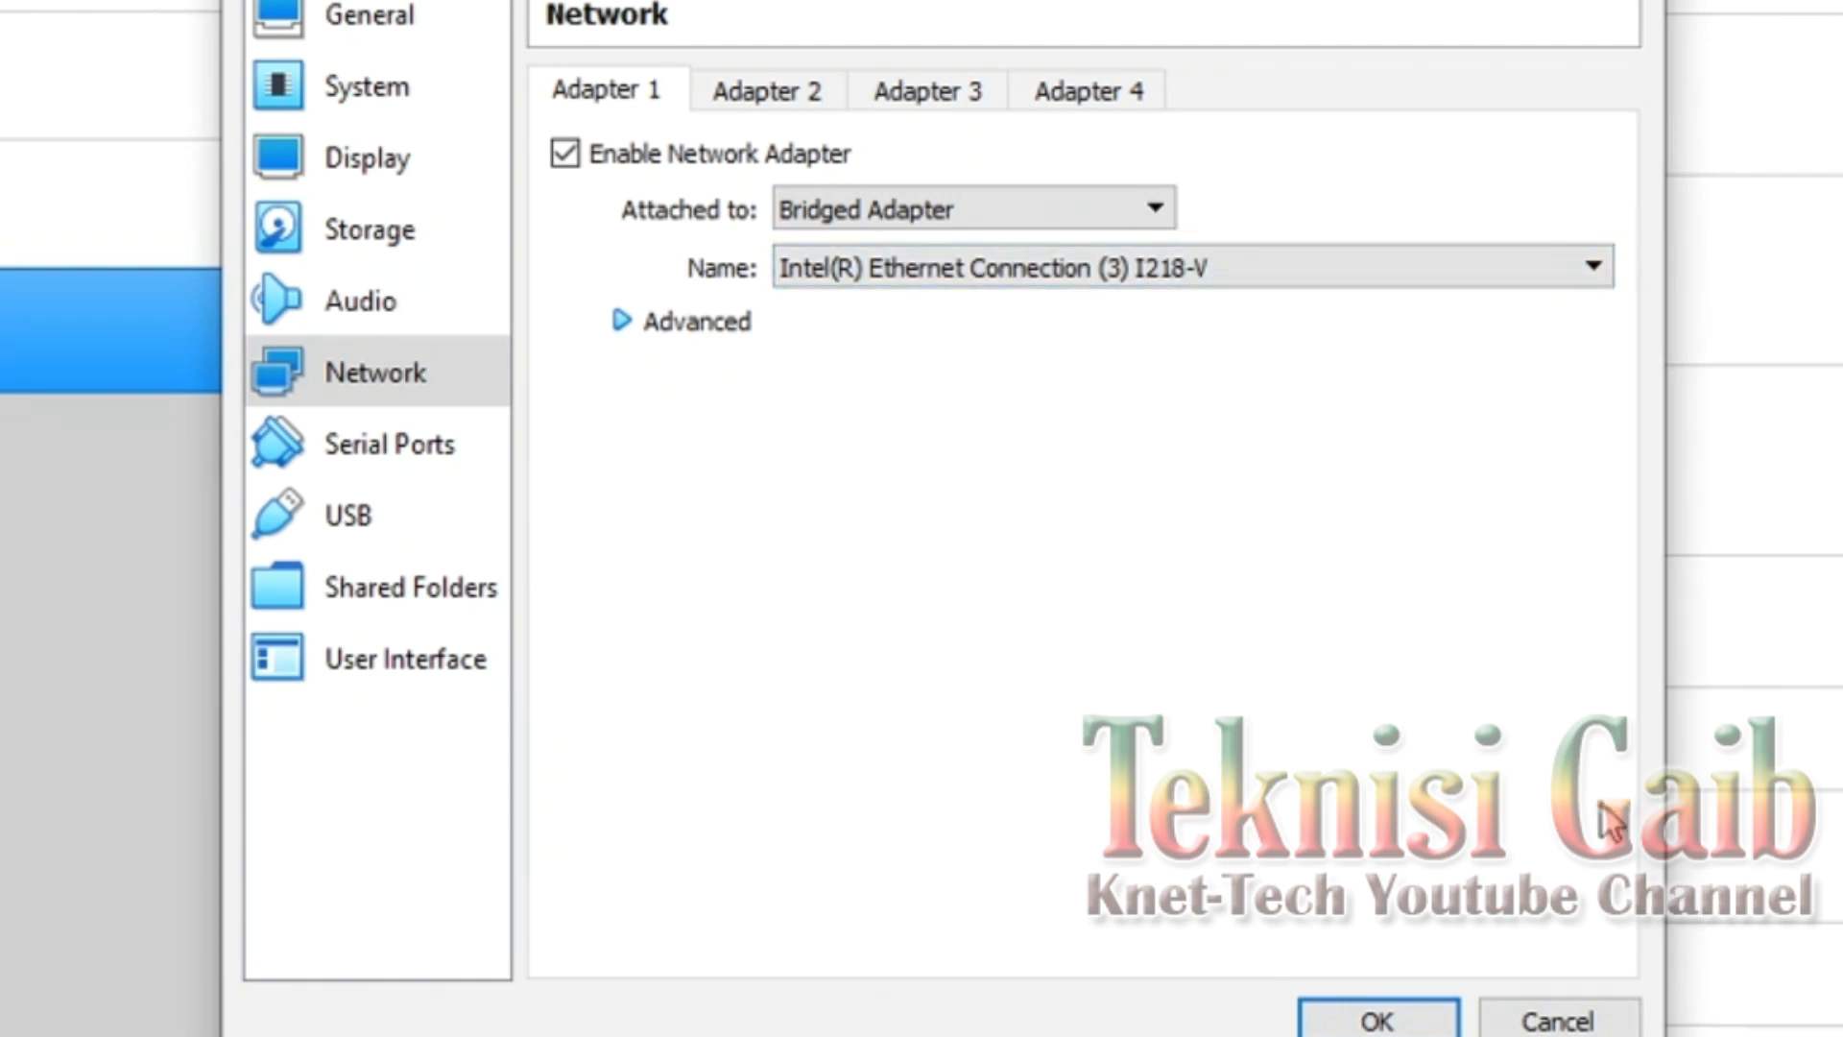
# Step: Try the Internal Network attachment for Adapter 1
pyautogui.click(946, 212)
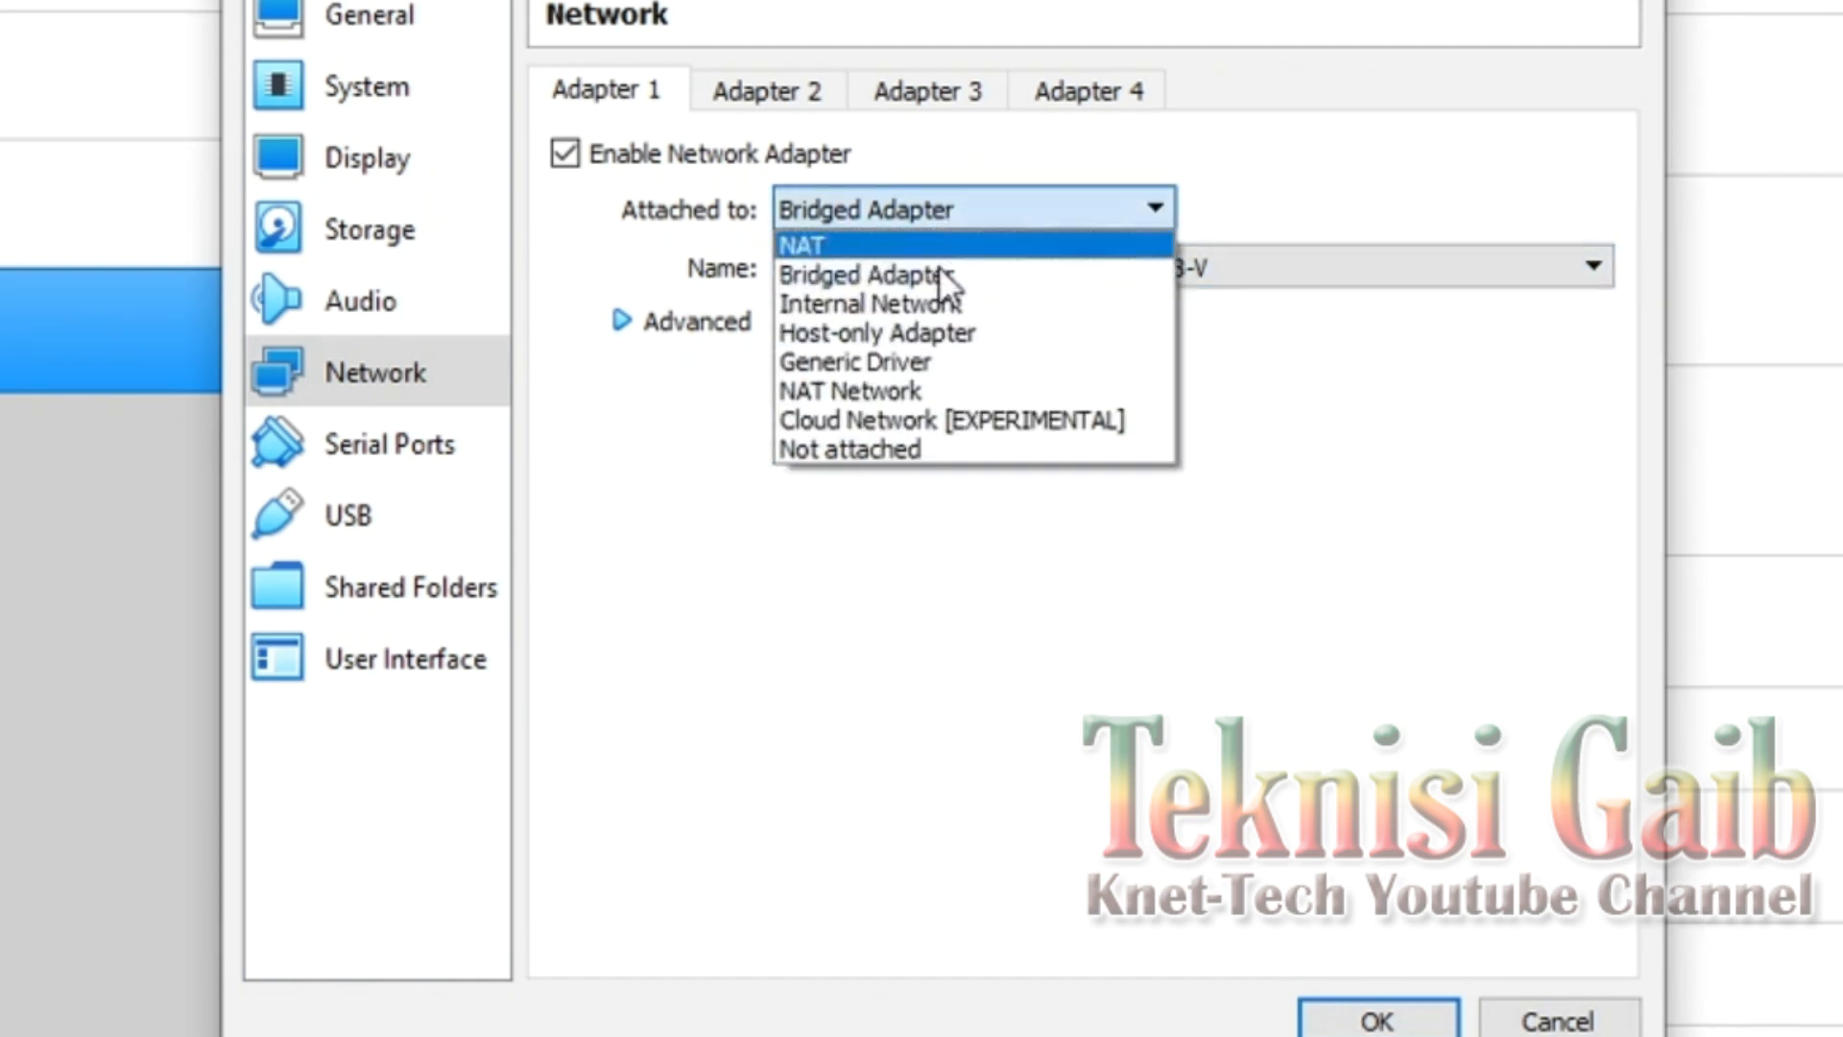
pyautogui.click(936, 299)
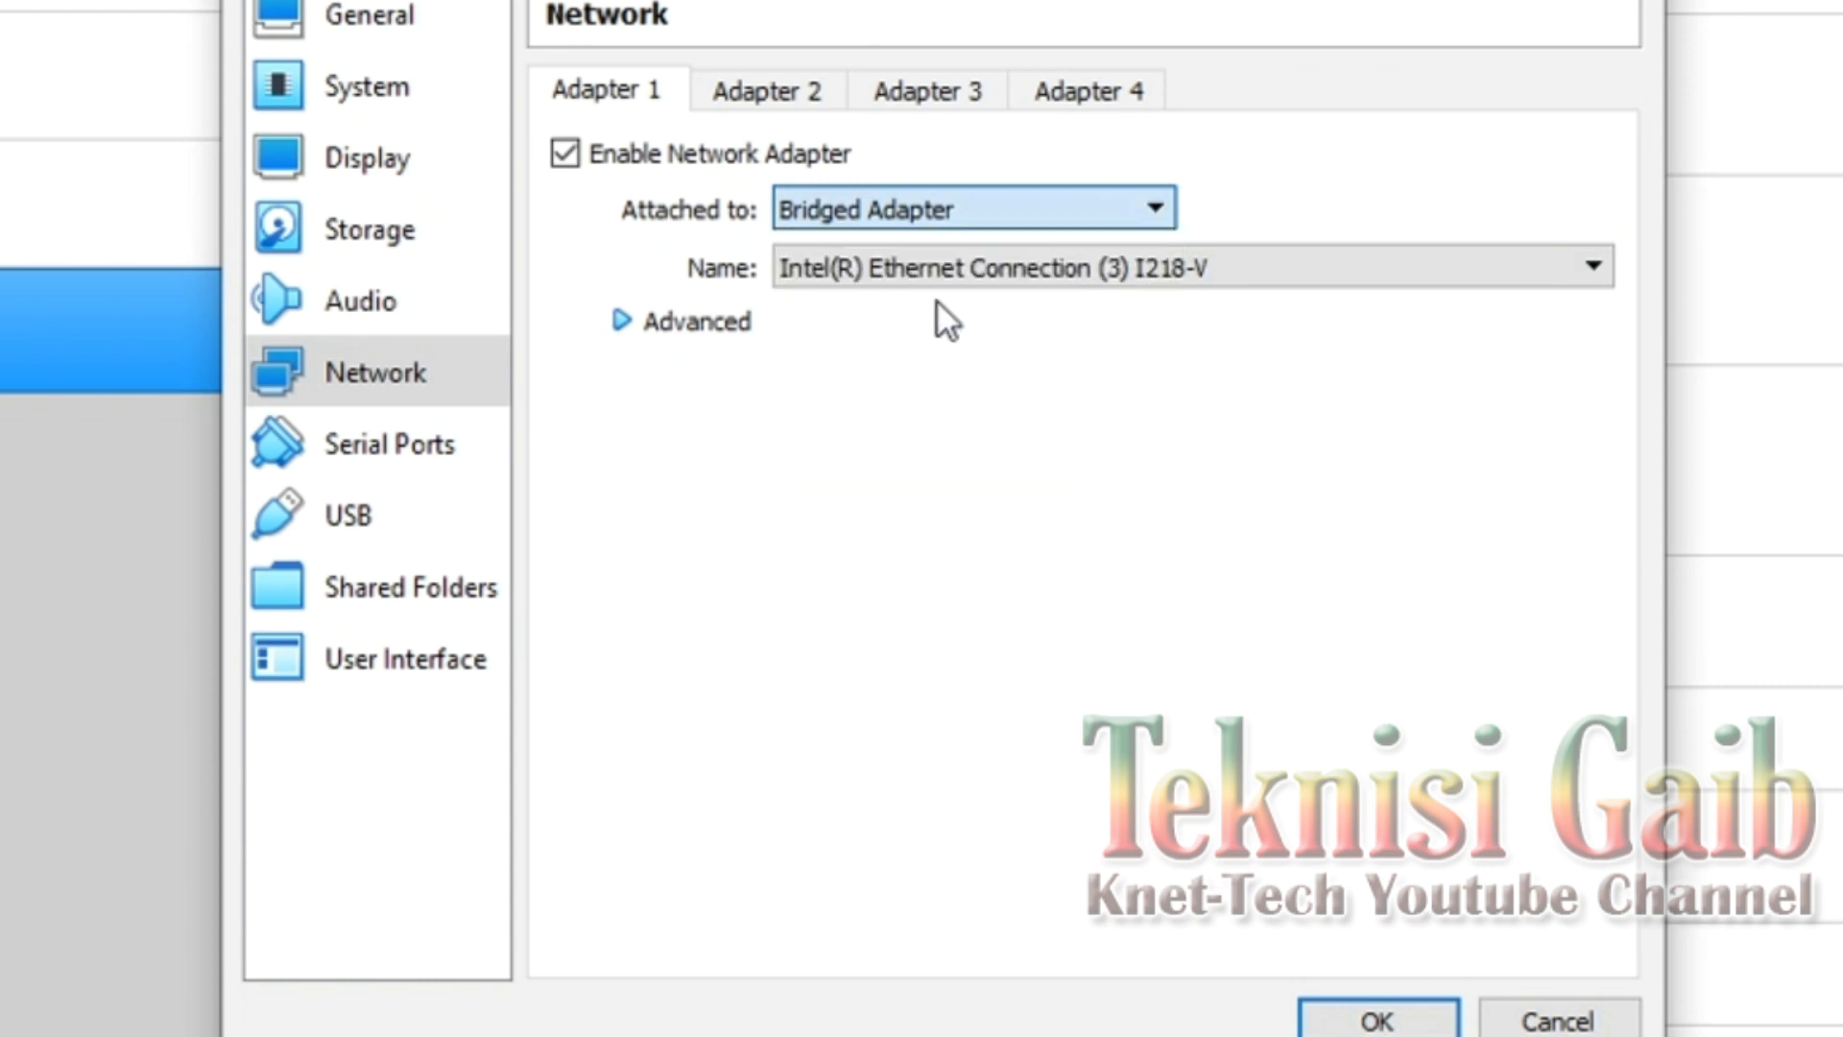
# Step: Try the Host-only Adapter attachment for Adapter 1 and look over the remaining attachment types
pyautogui.click(969, 204)
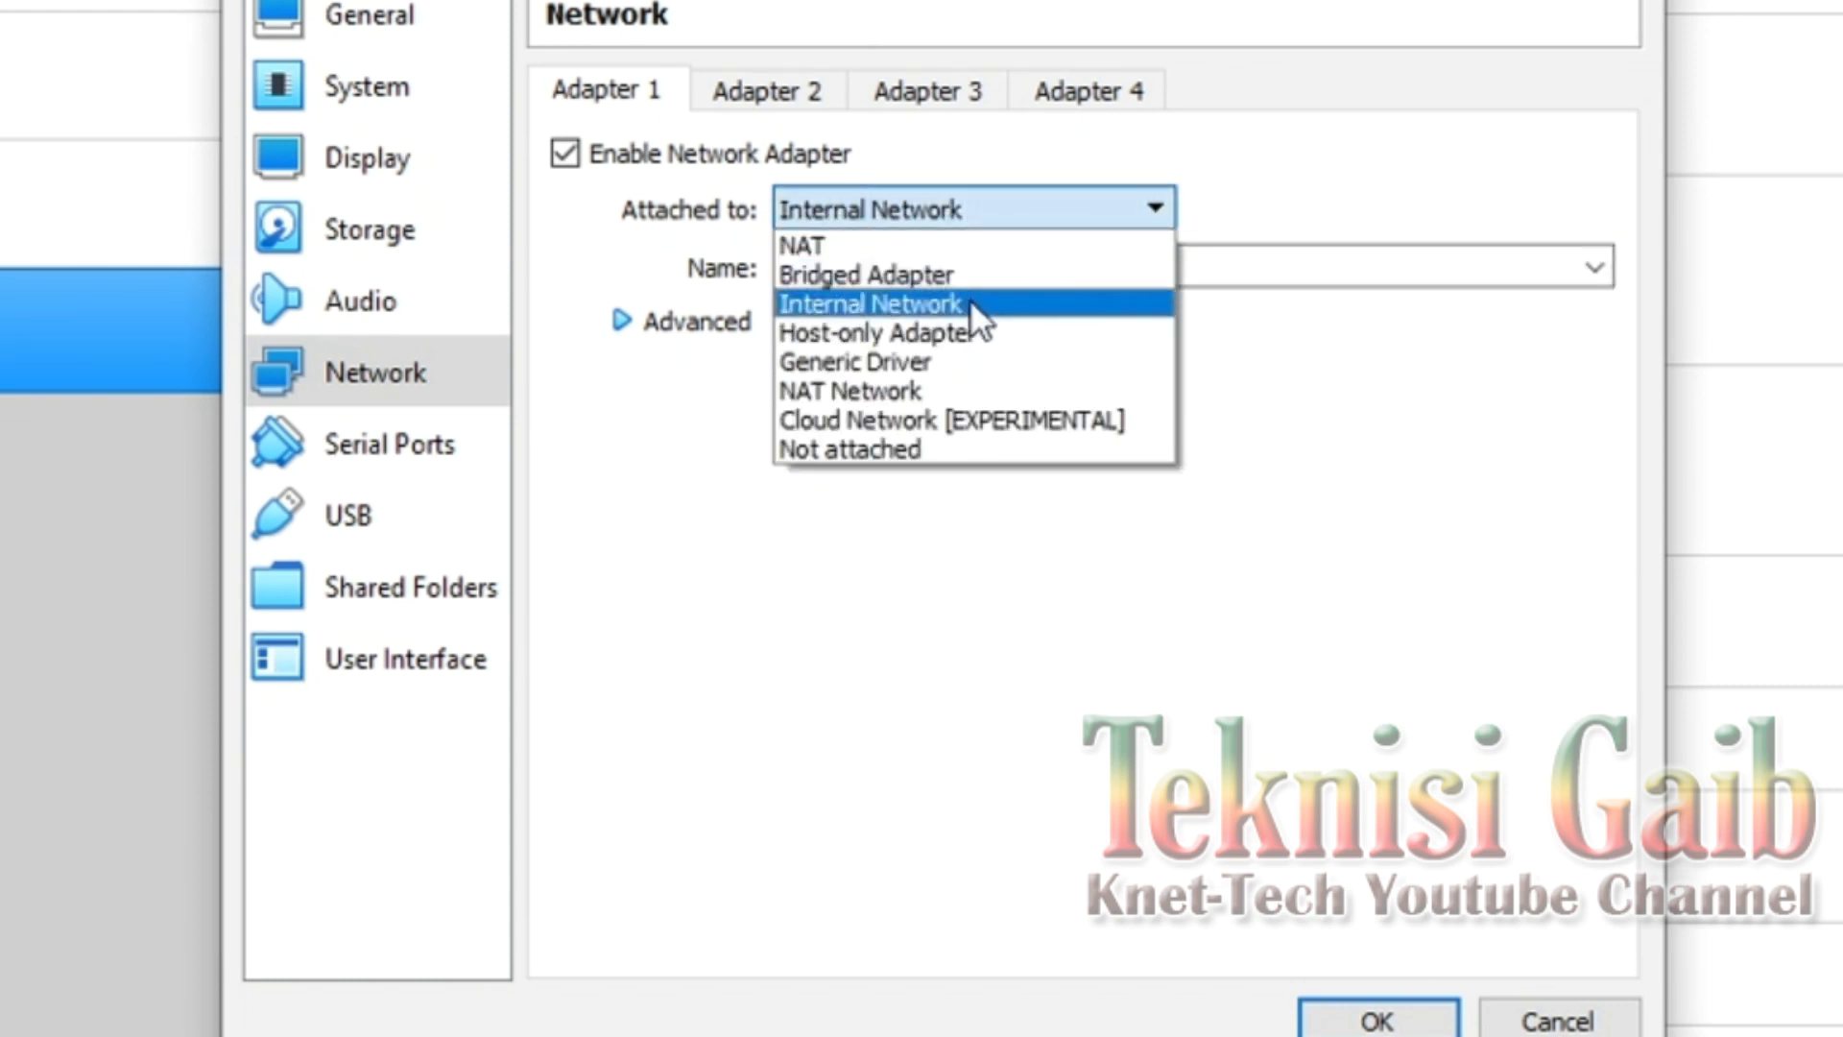
pyautogui.click(912, 333)
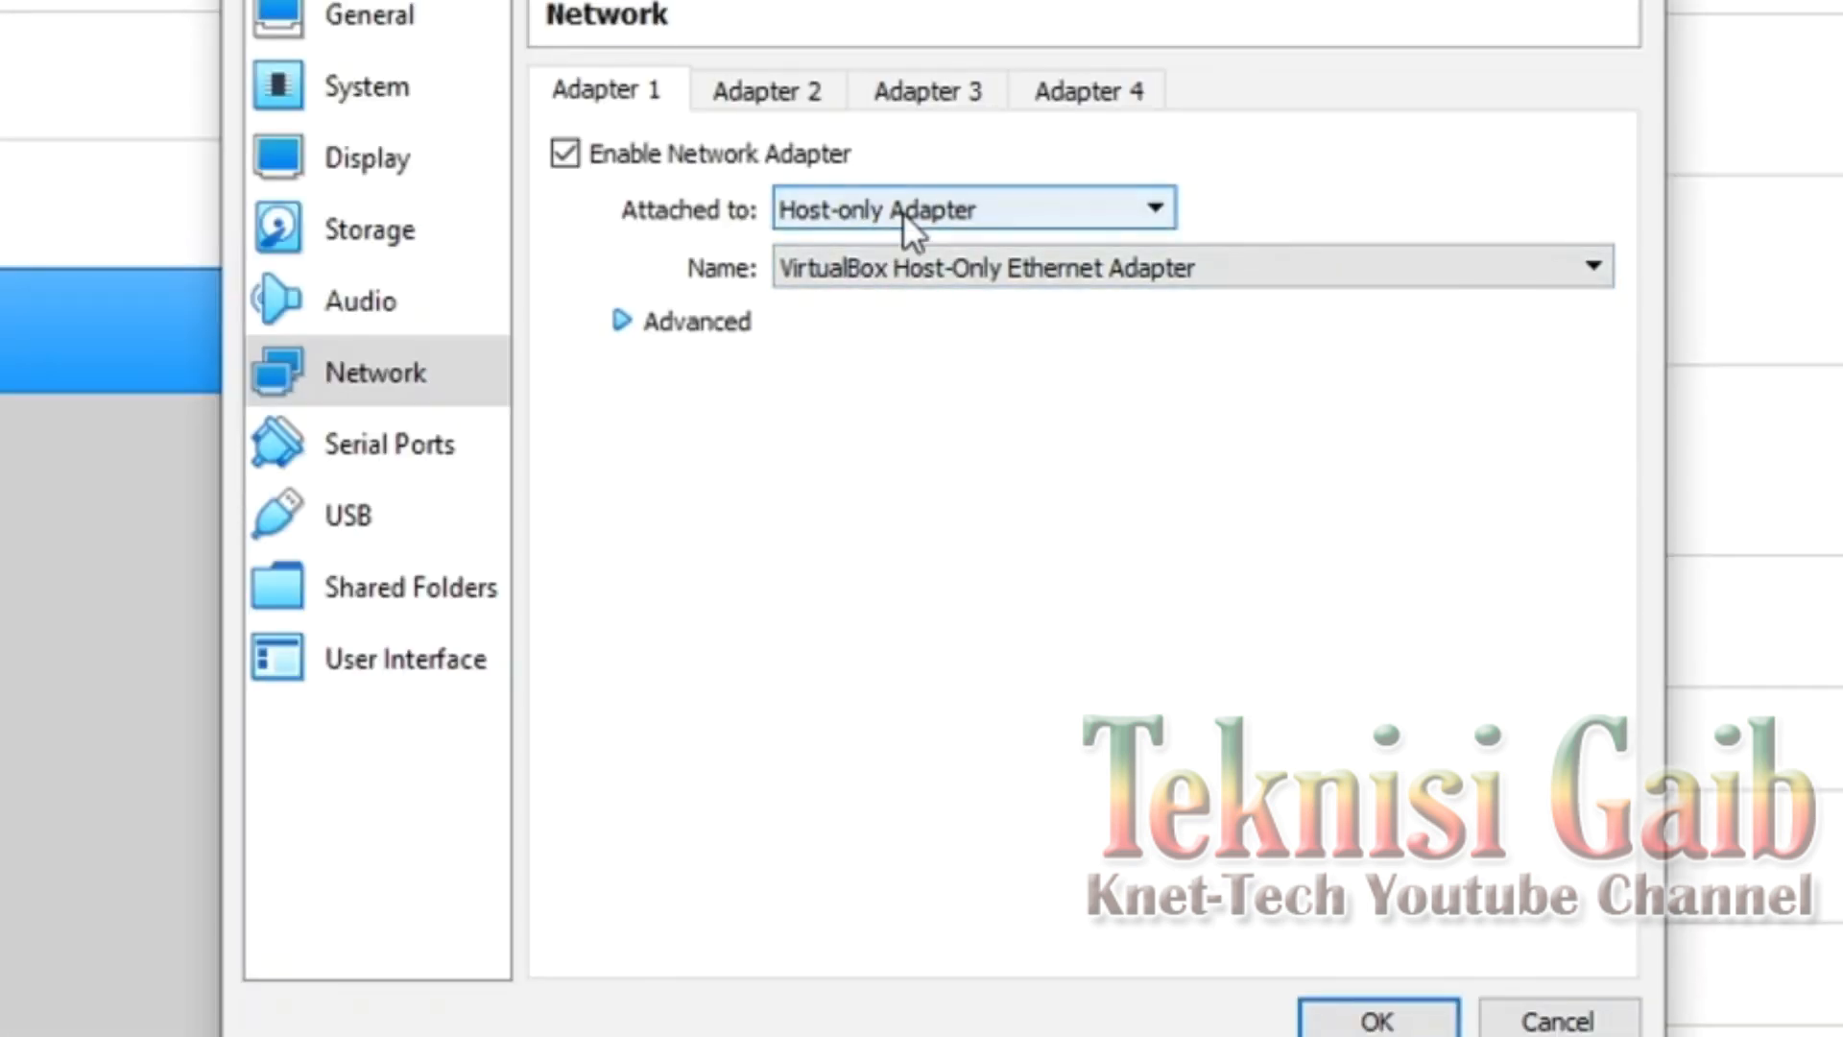
pyautogui.click(833, 280)
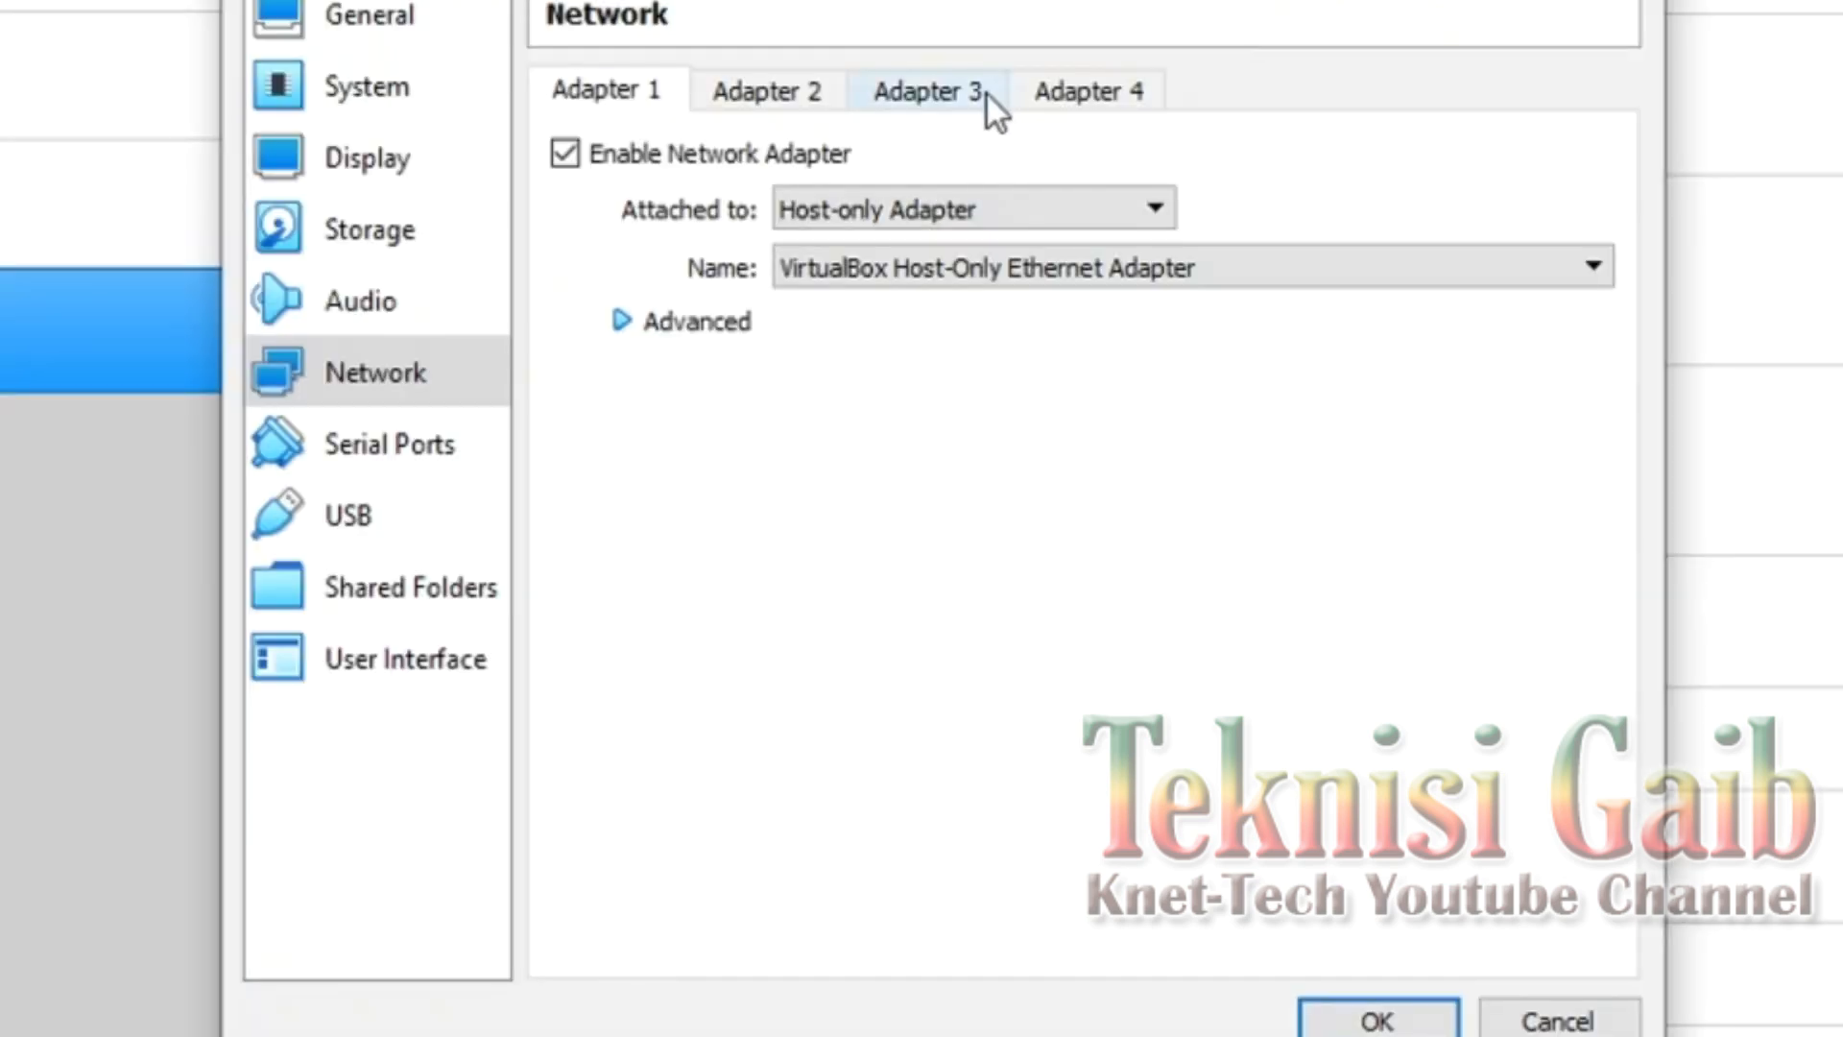
pyautogui.click(966, 204)
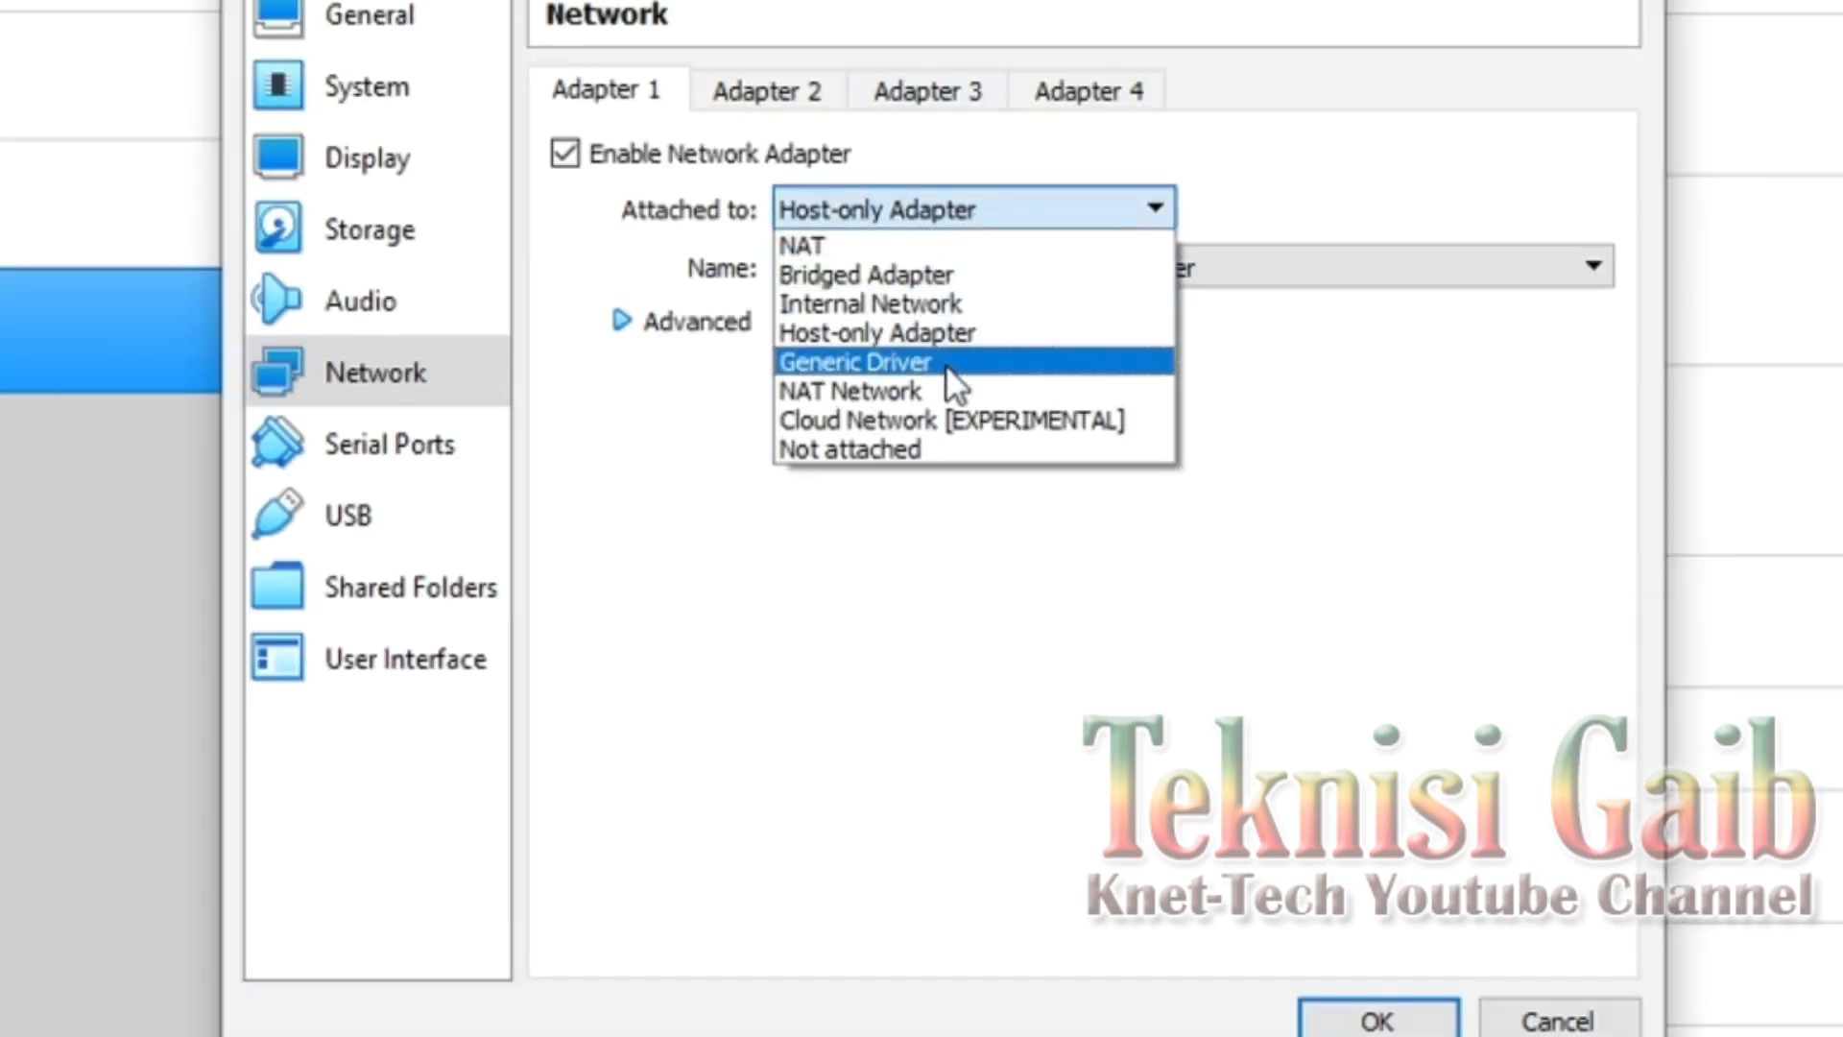
pyautogui.click(898, 605)
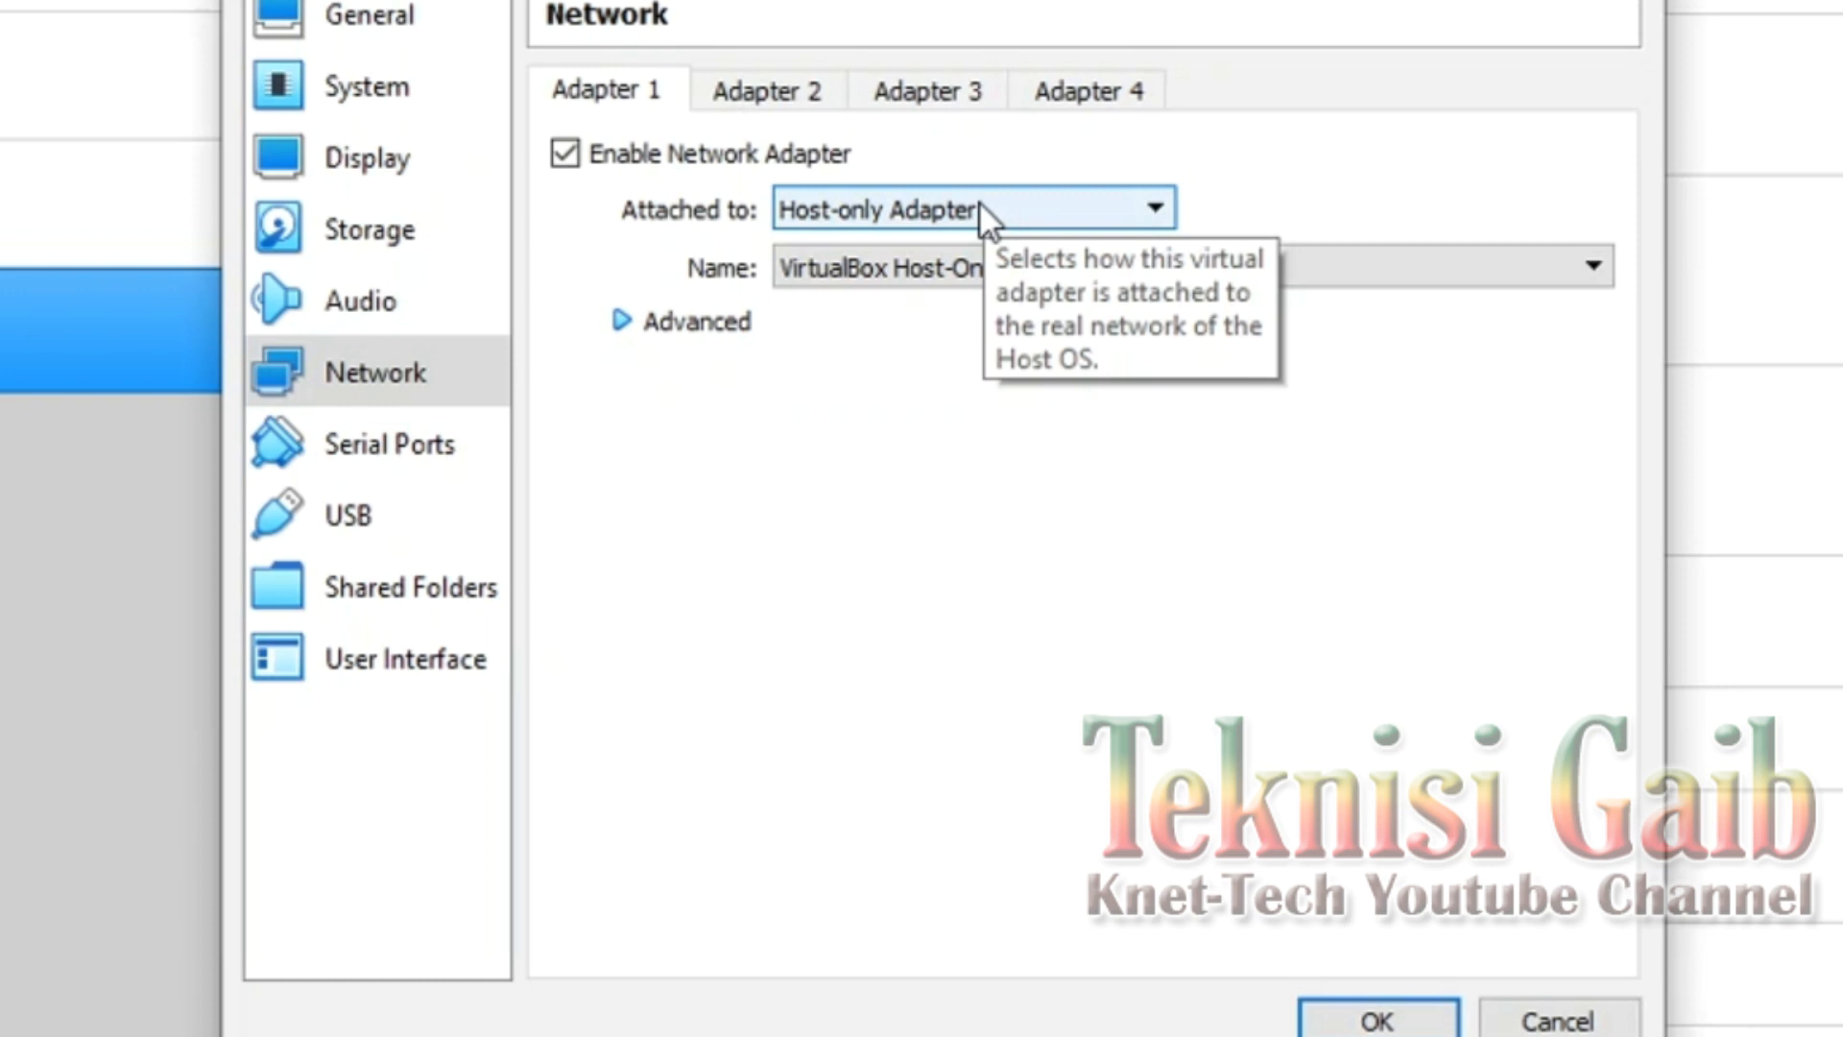
# Step: Attach Adapter 1 to NAT and save the network settings after checking Adapters 2 to 4
pyautogui.click(979, 204)
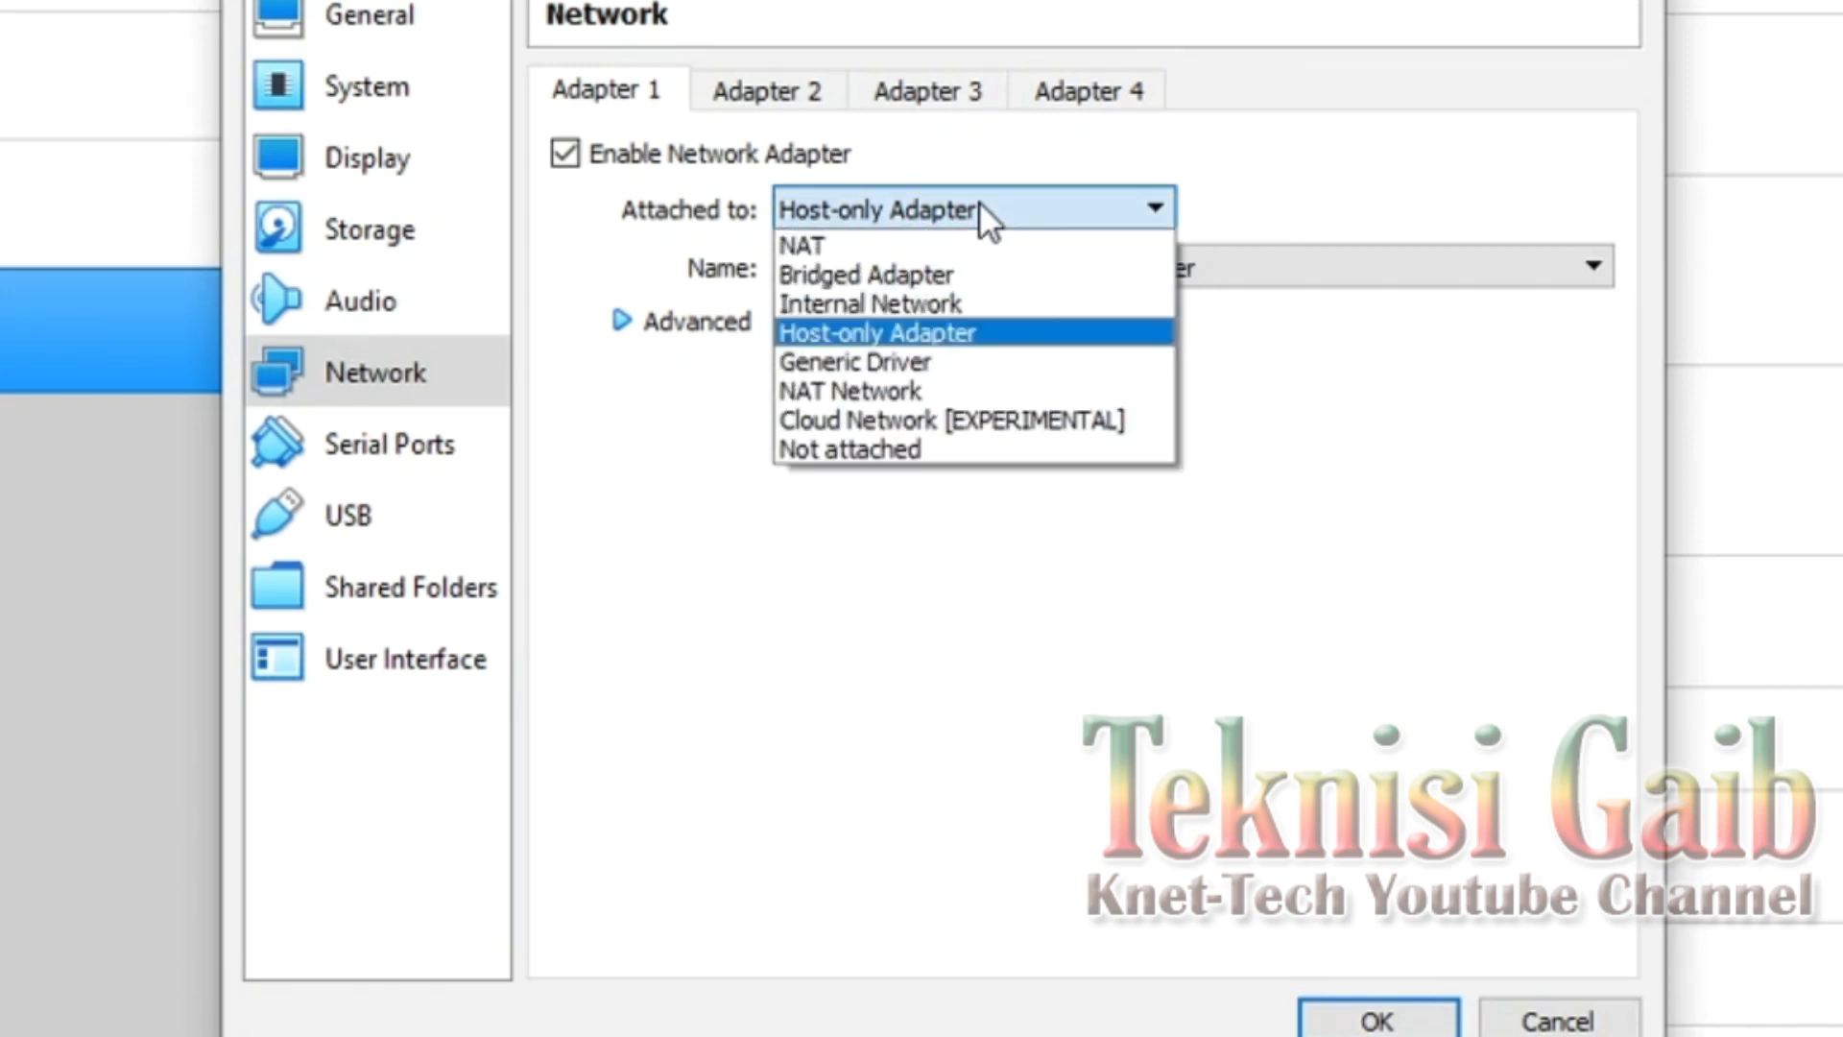
pyautogui.click(908, 244)
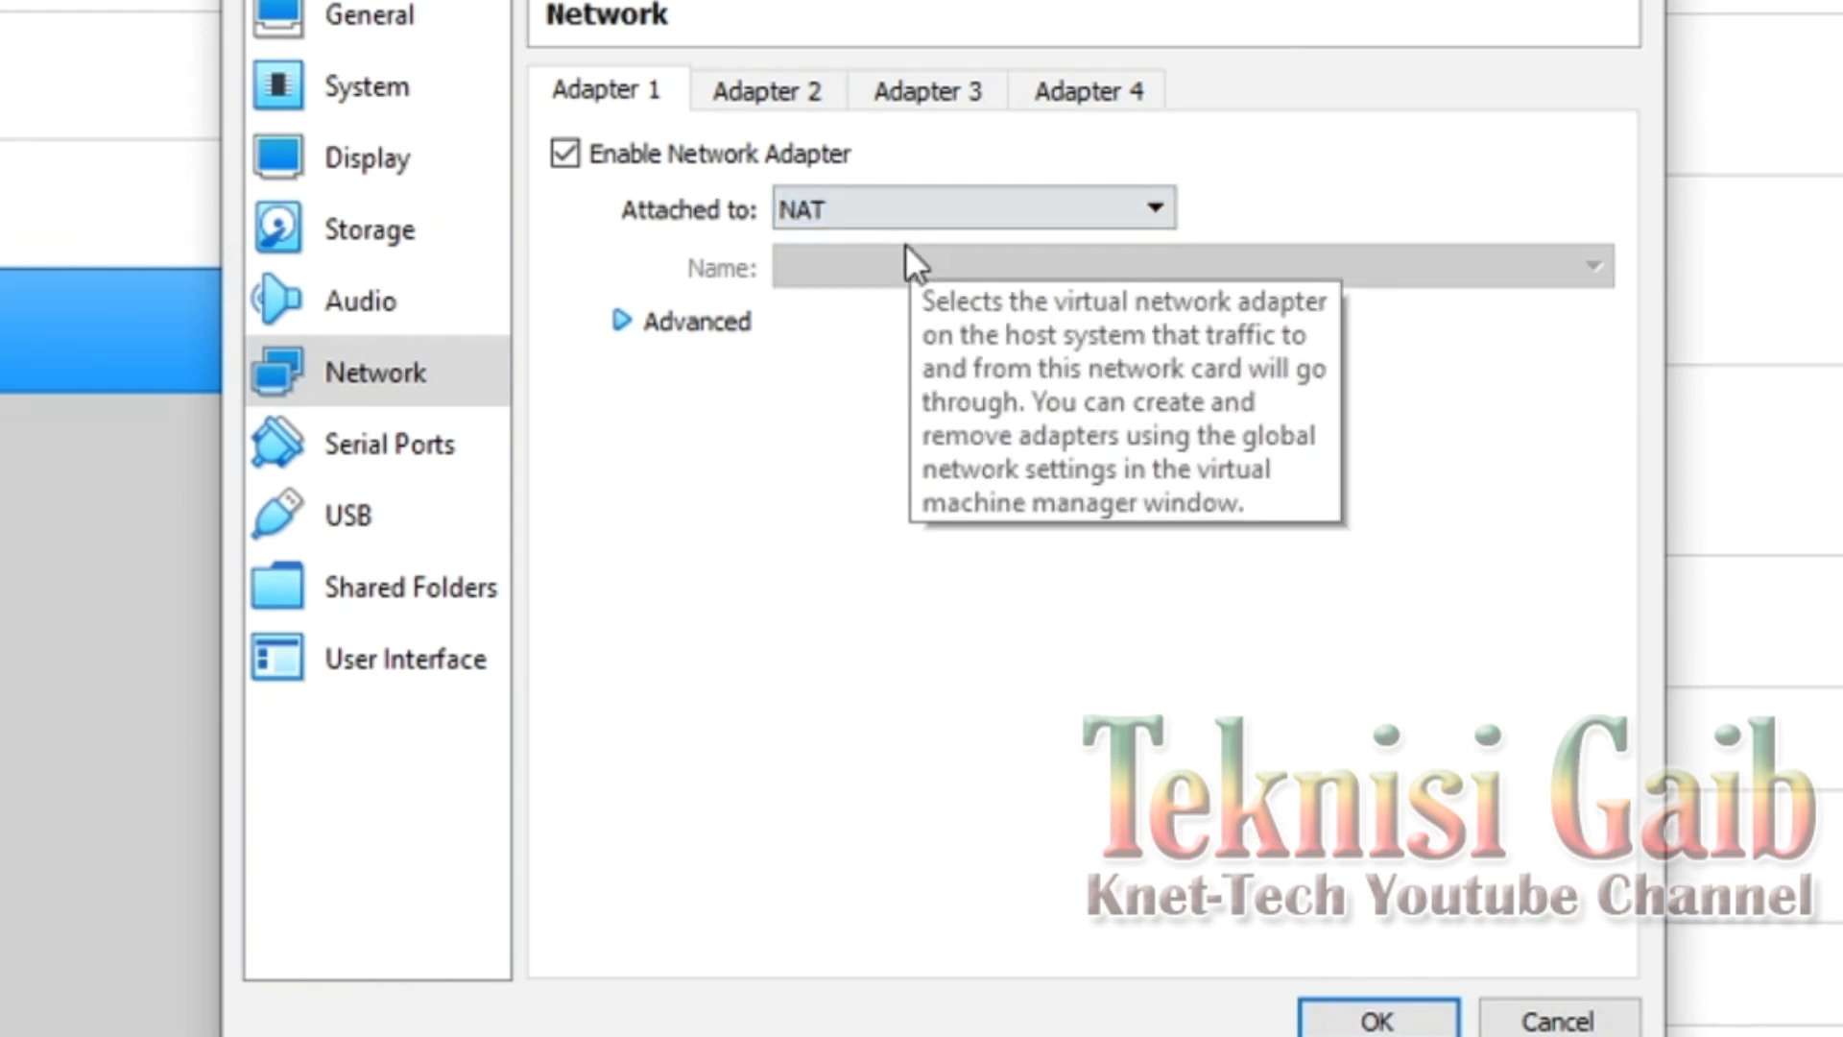
pyautogui.click(783, 99)
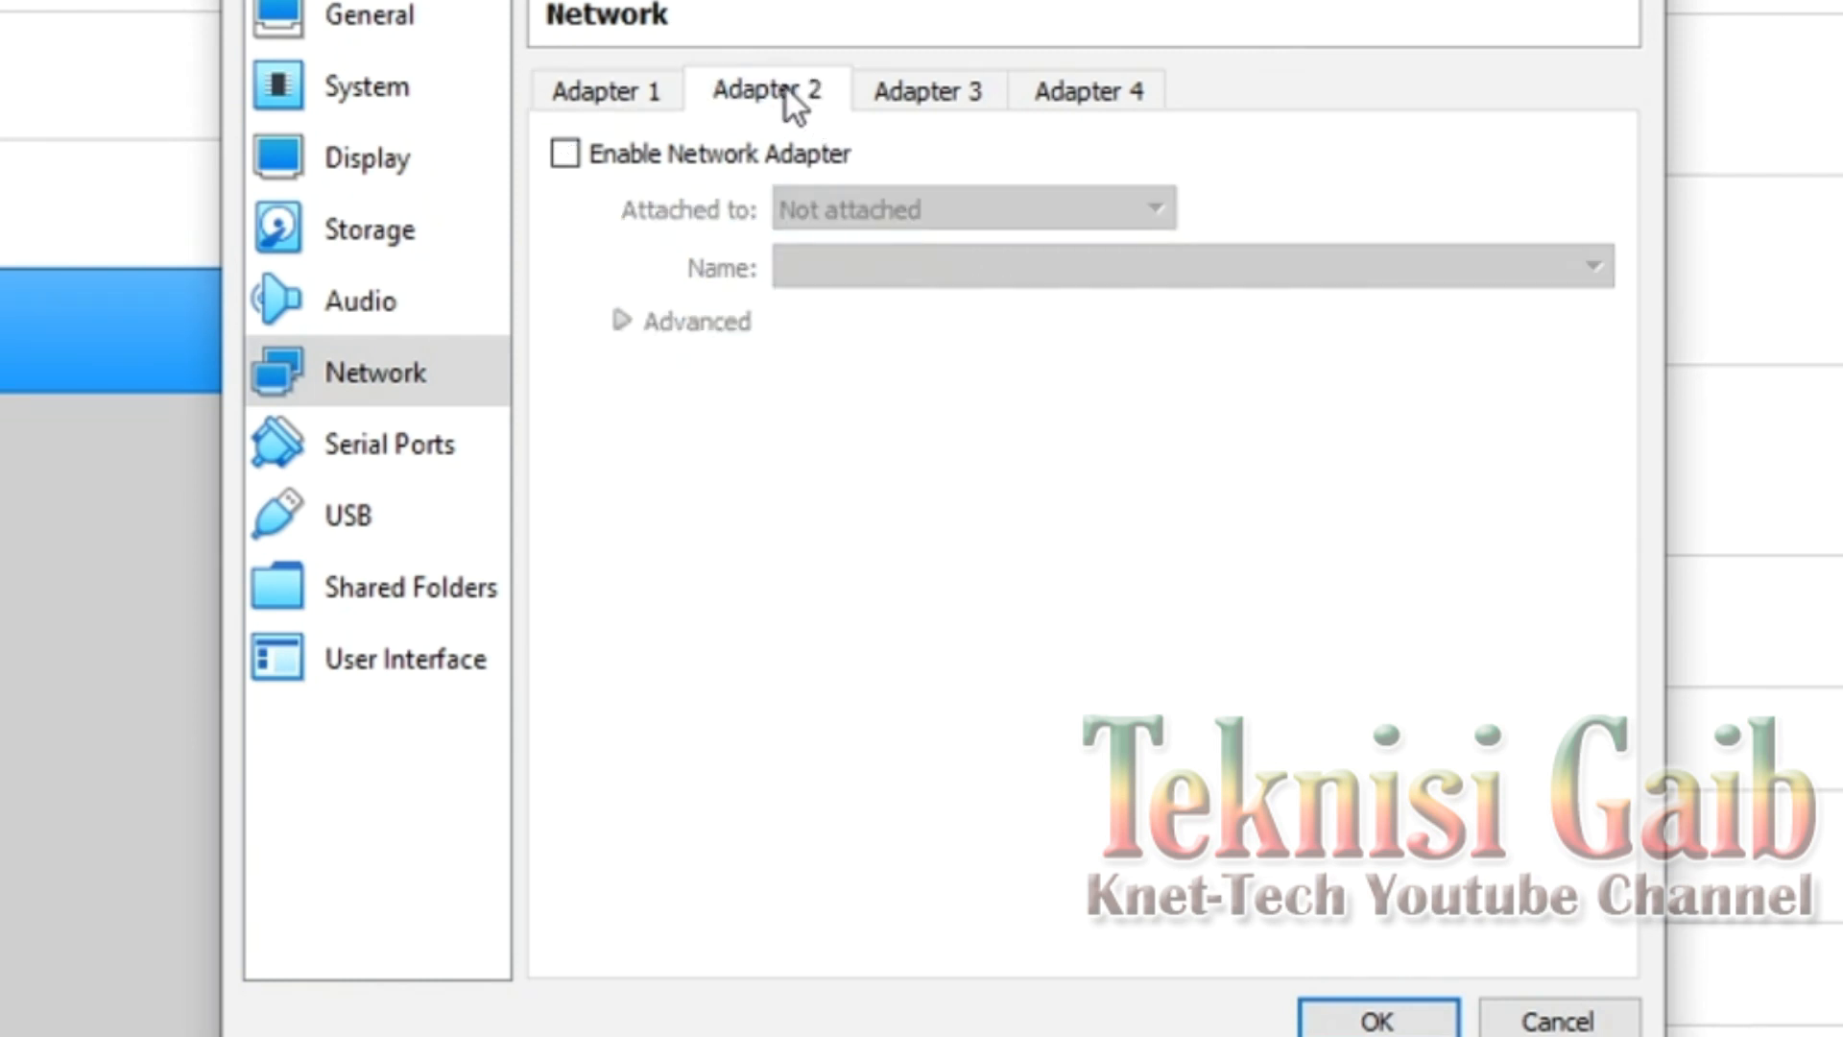
pyautogui.click(956, 94)
pyautogui.click(1068, 95)
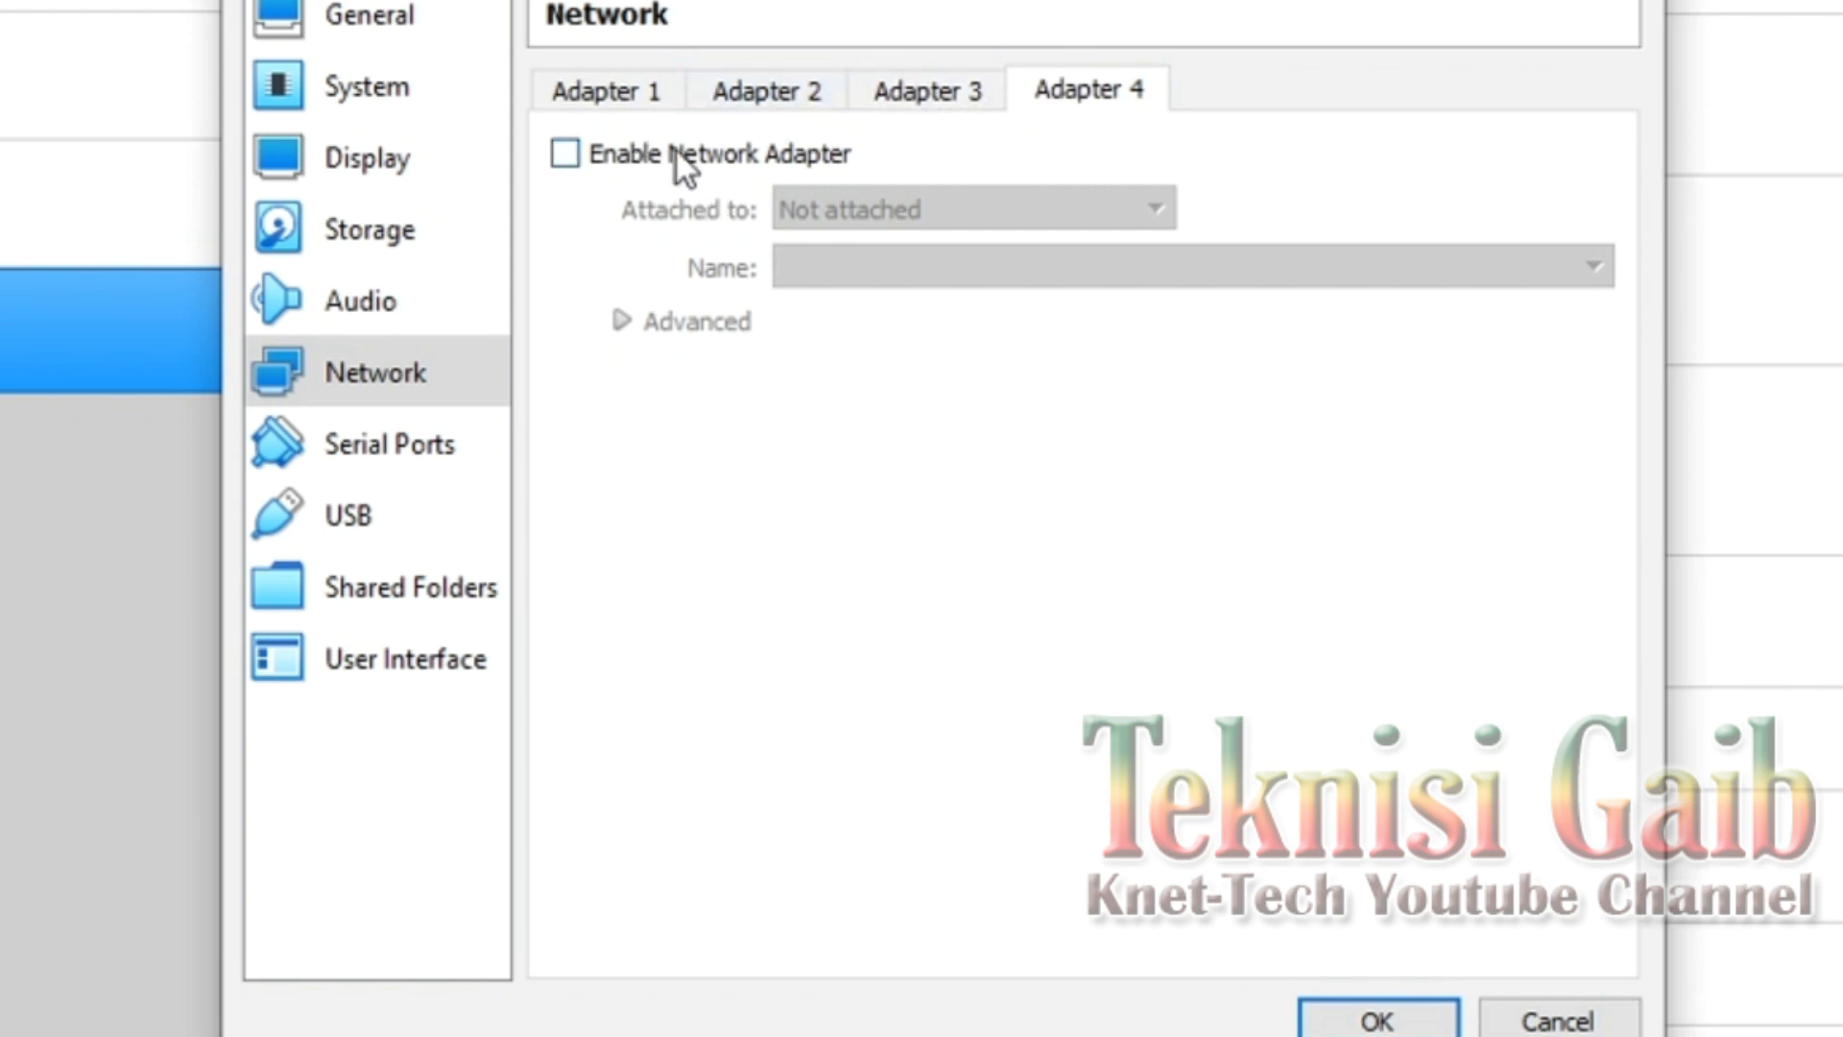
pyautogui.click(642, 100)
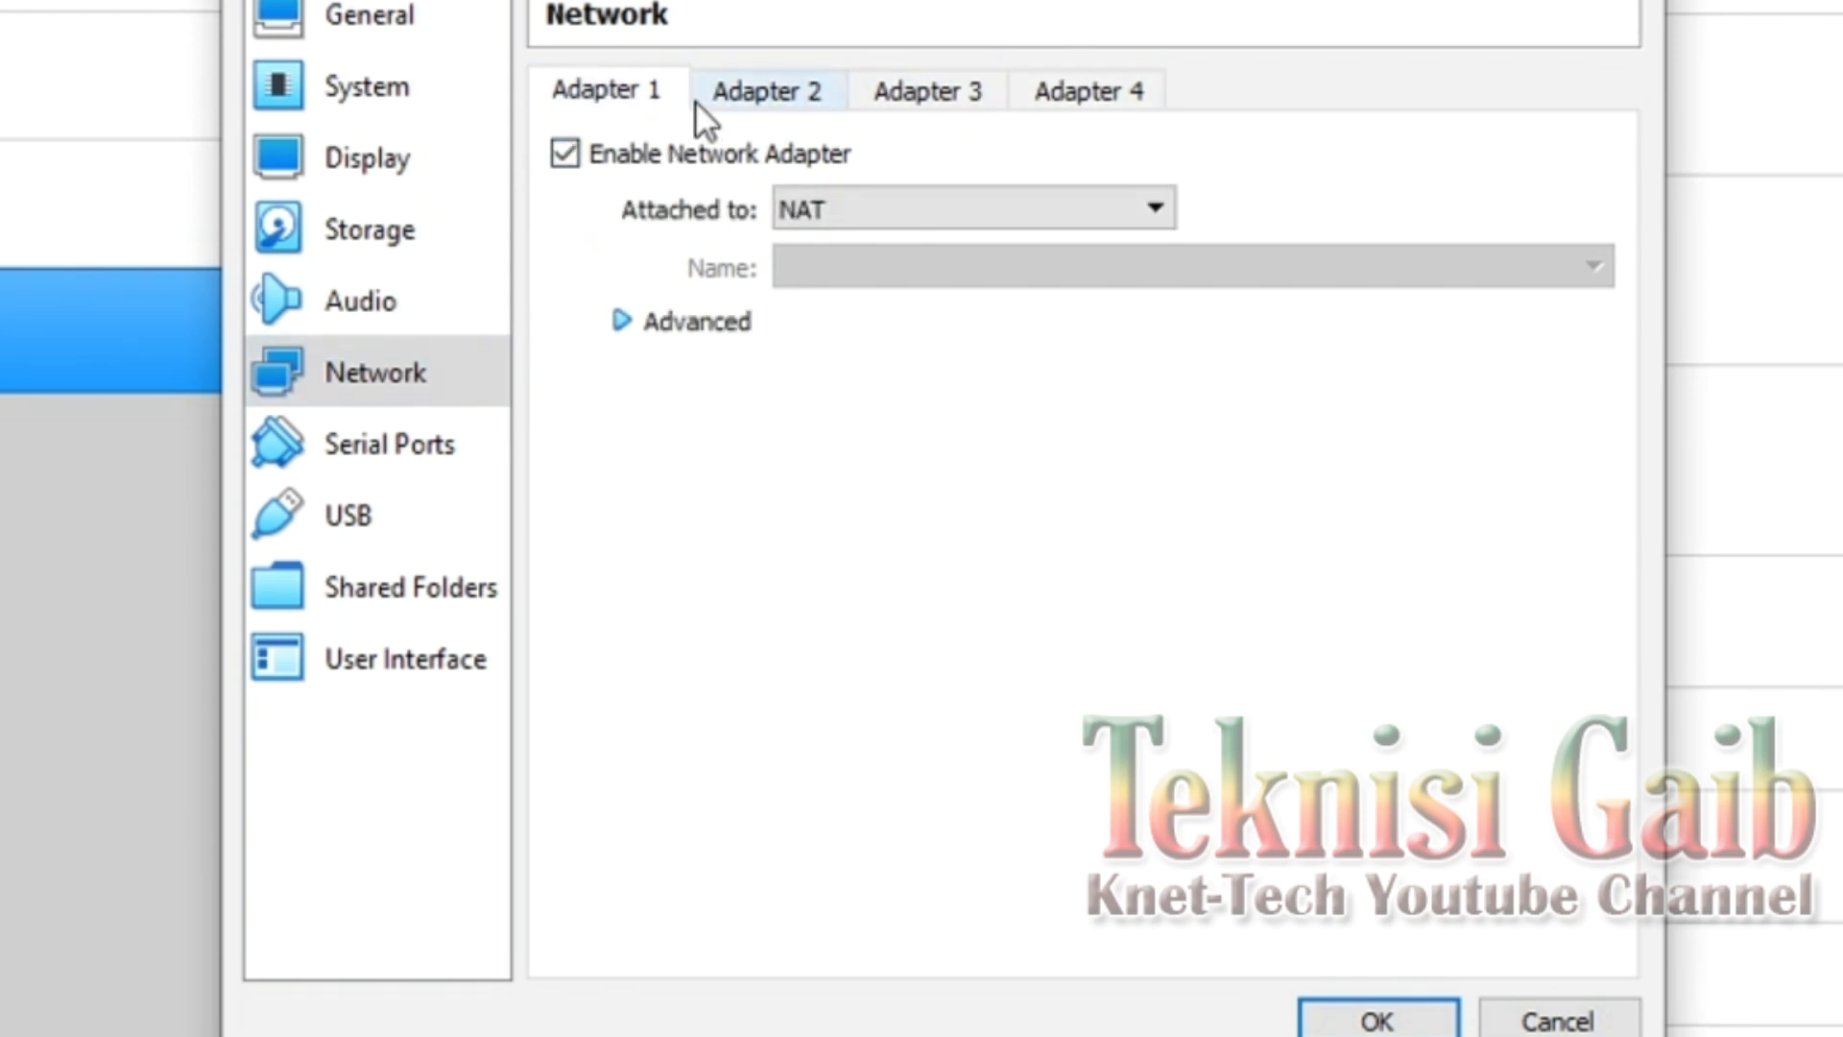
pyautogui.click(1375, 1022)
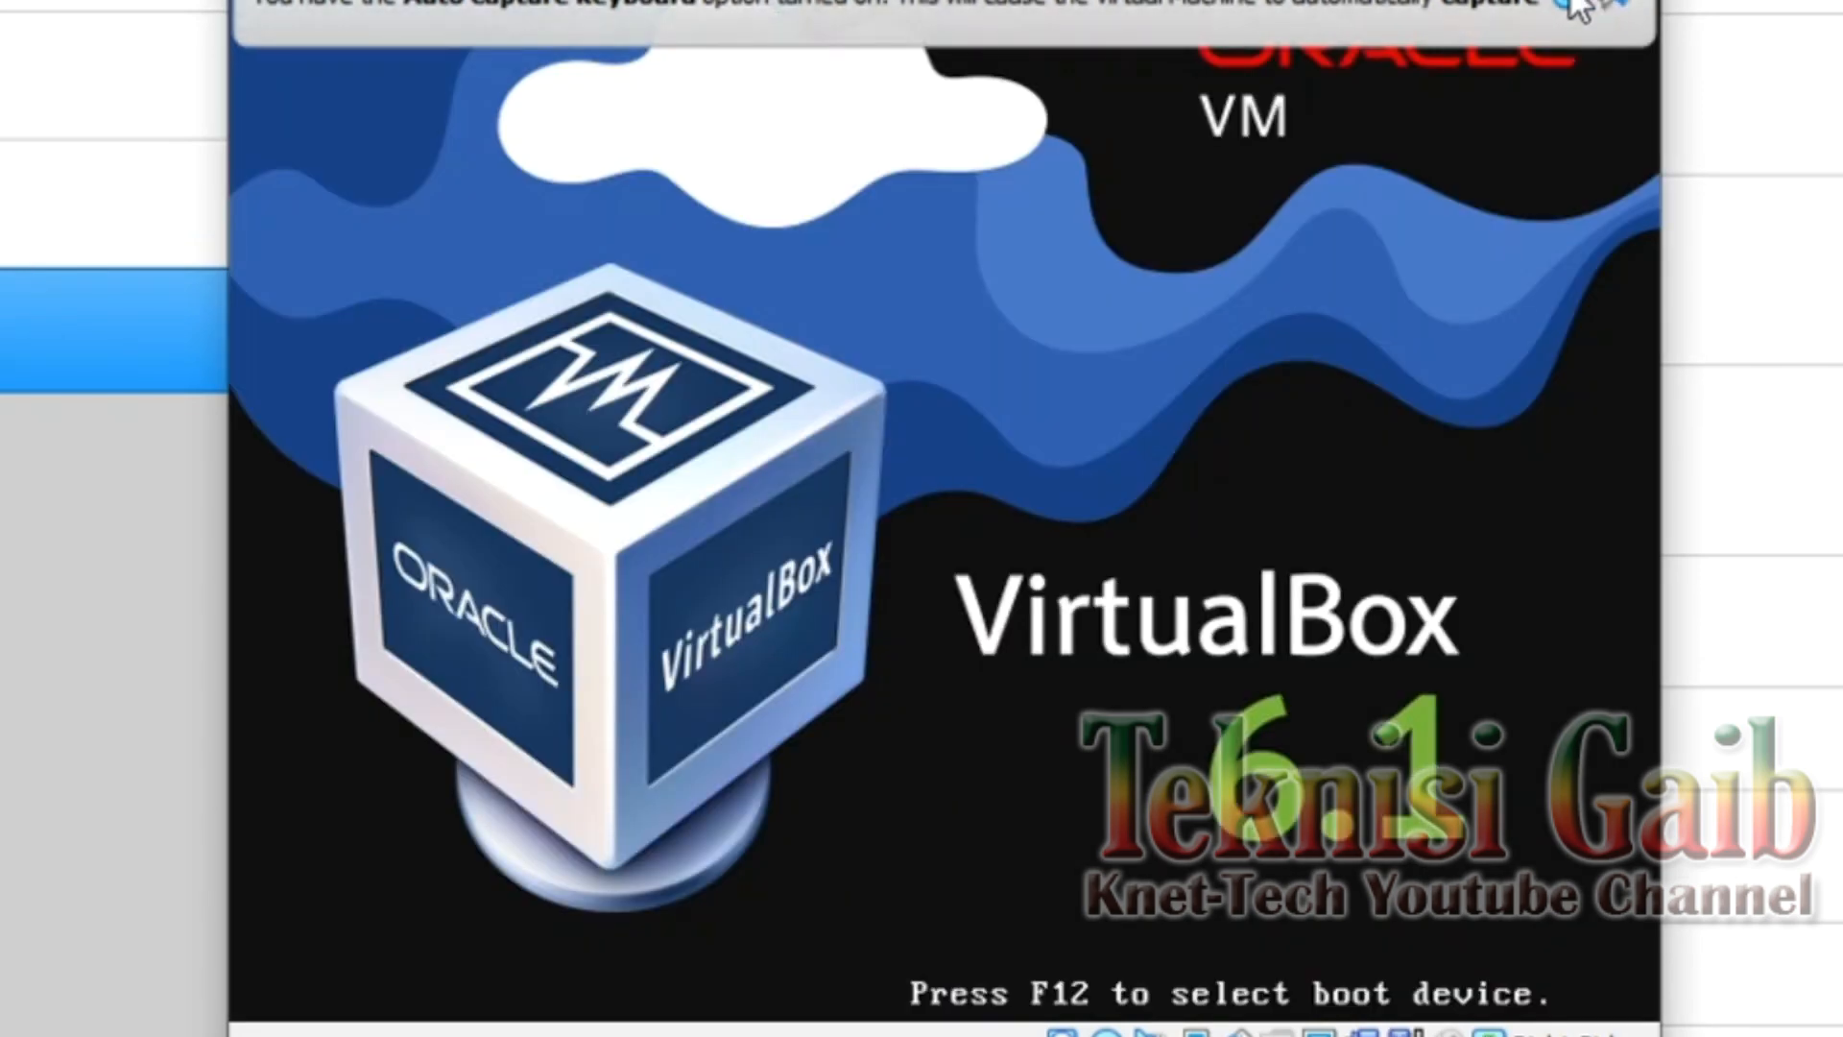
# Step: Dismiss the keyboard capture and mouse pointer integration notices while the Debian Desktop virtual machine boots
pyautogui.click(1570, 4)
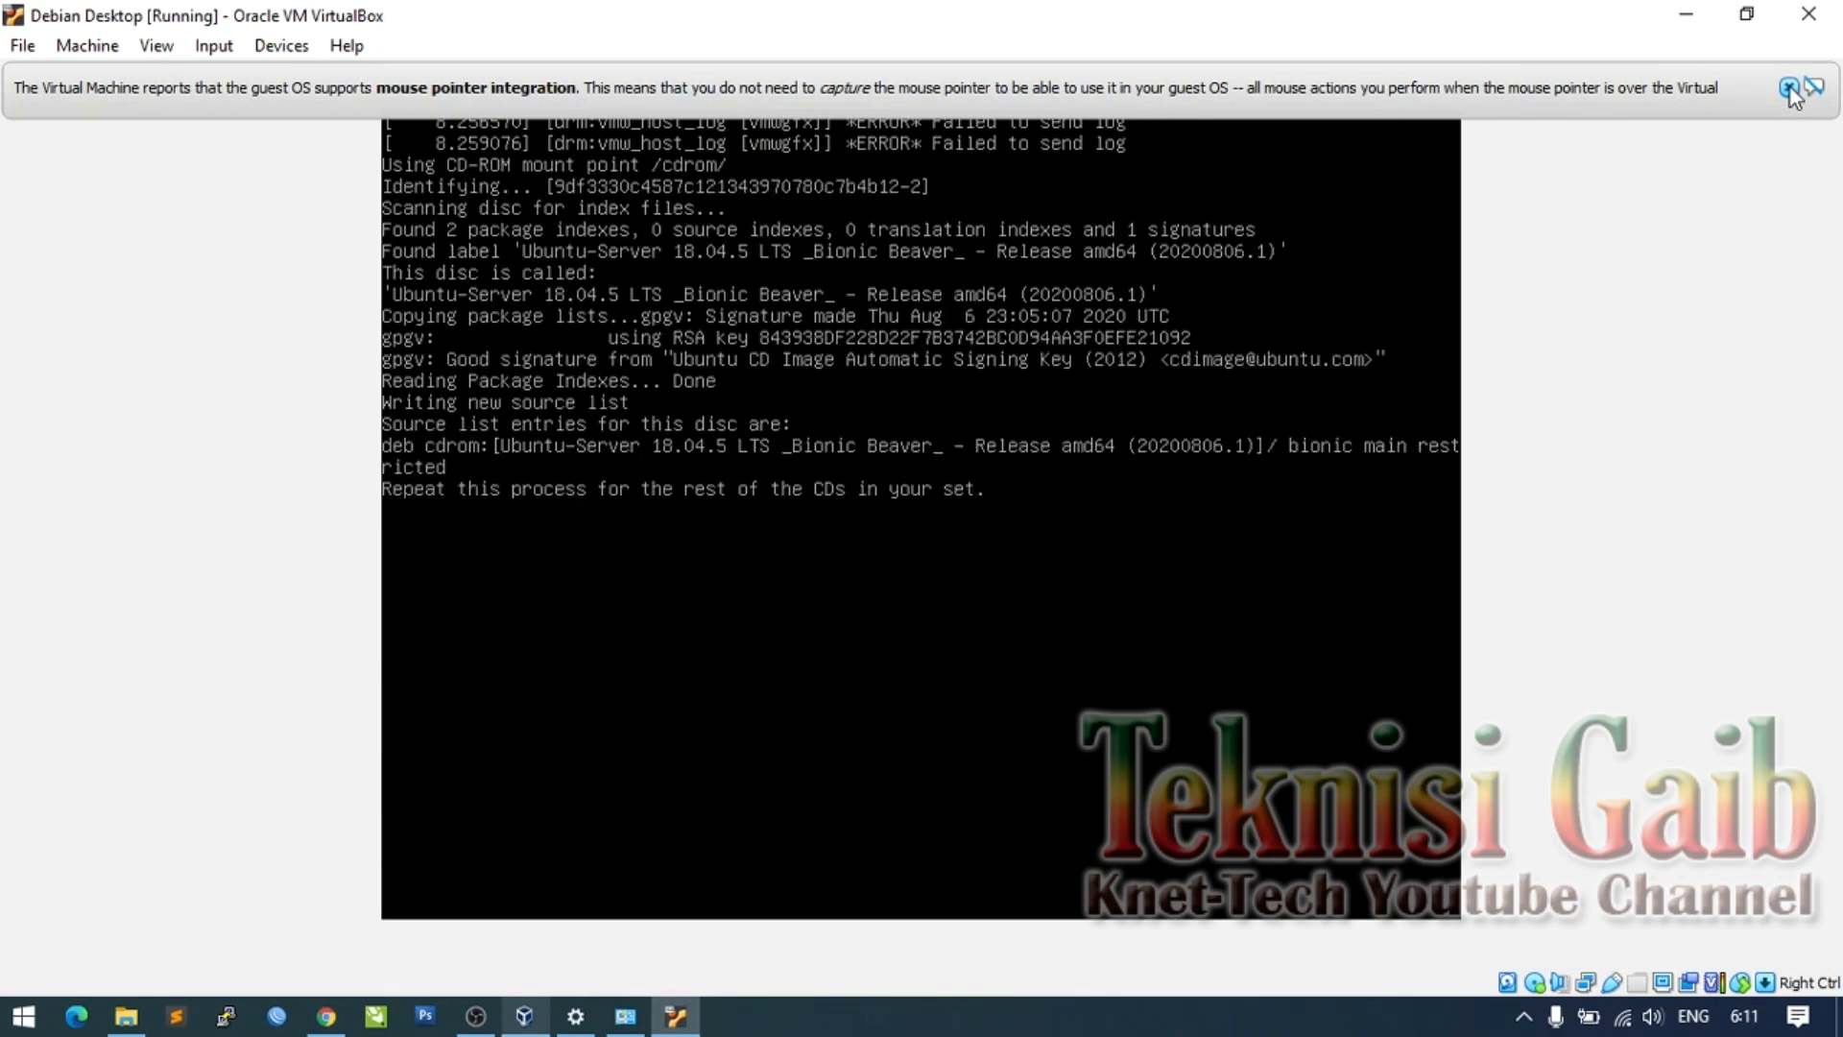
pyautogui.click(1788, 87)
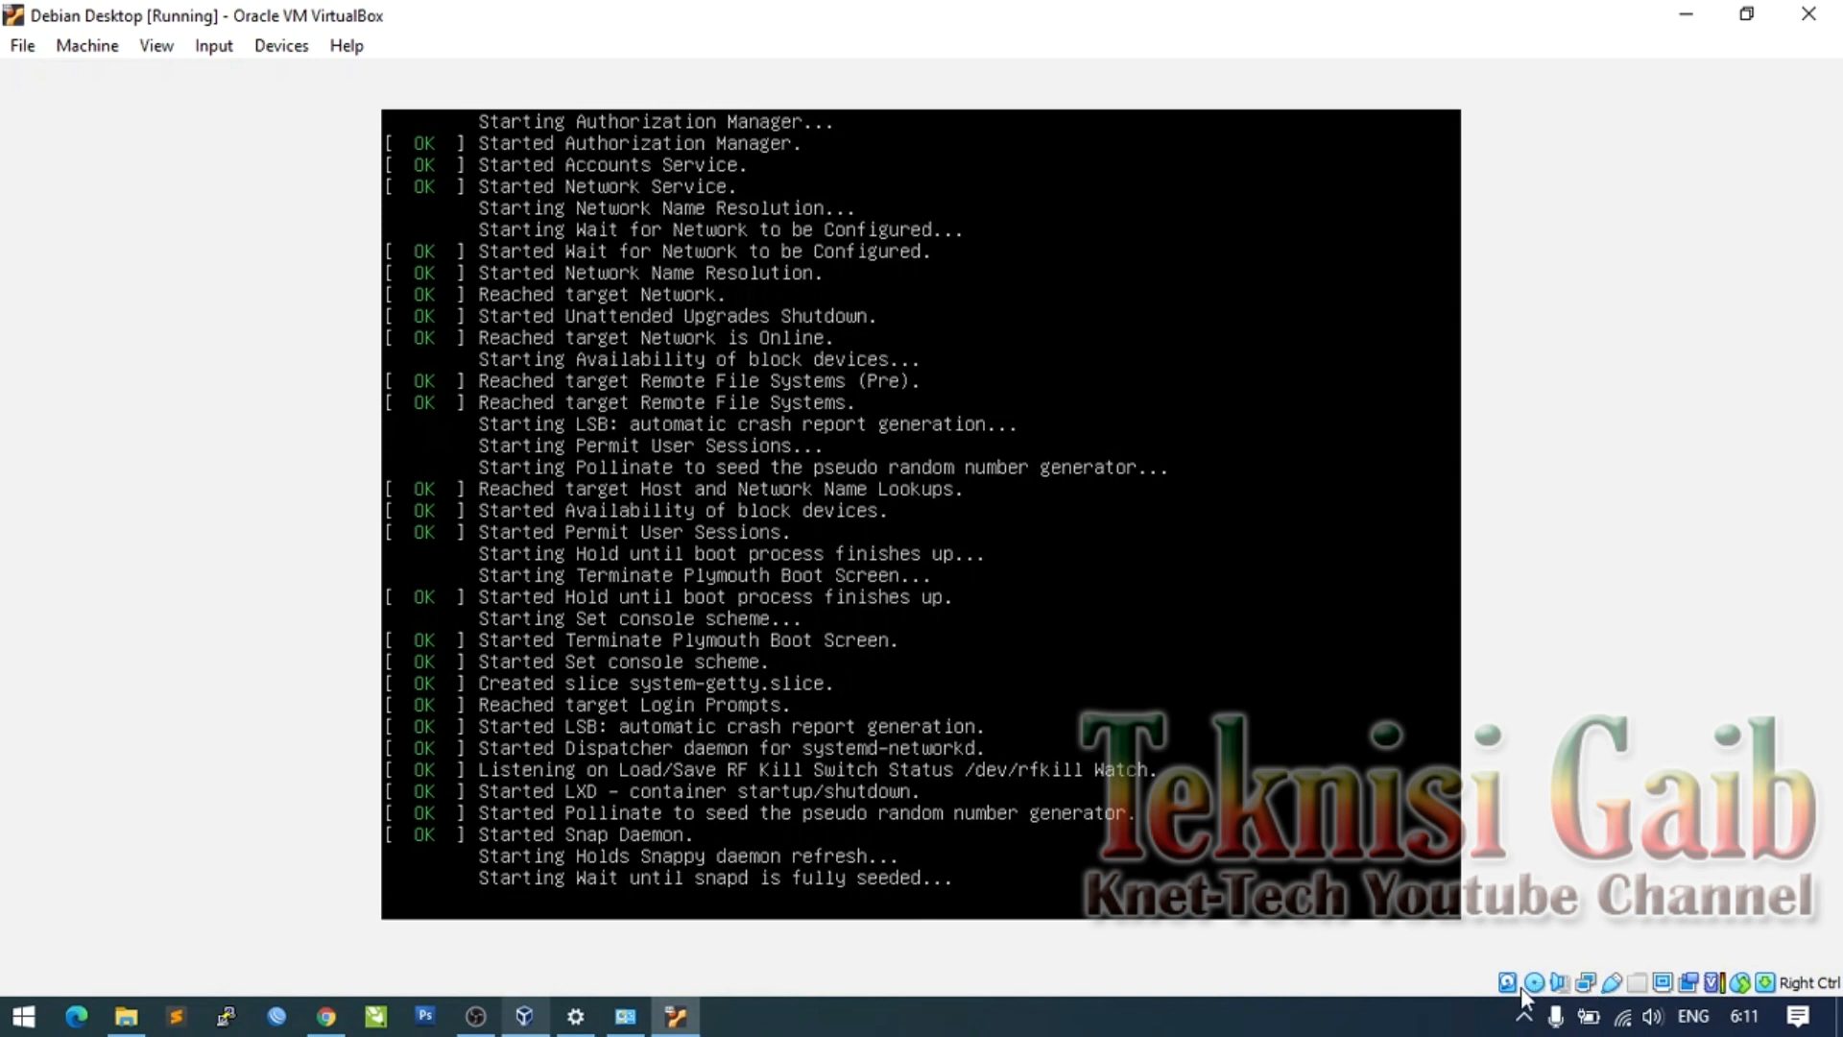
pyautogui.moveTo(1507, 990)
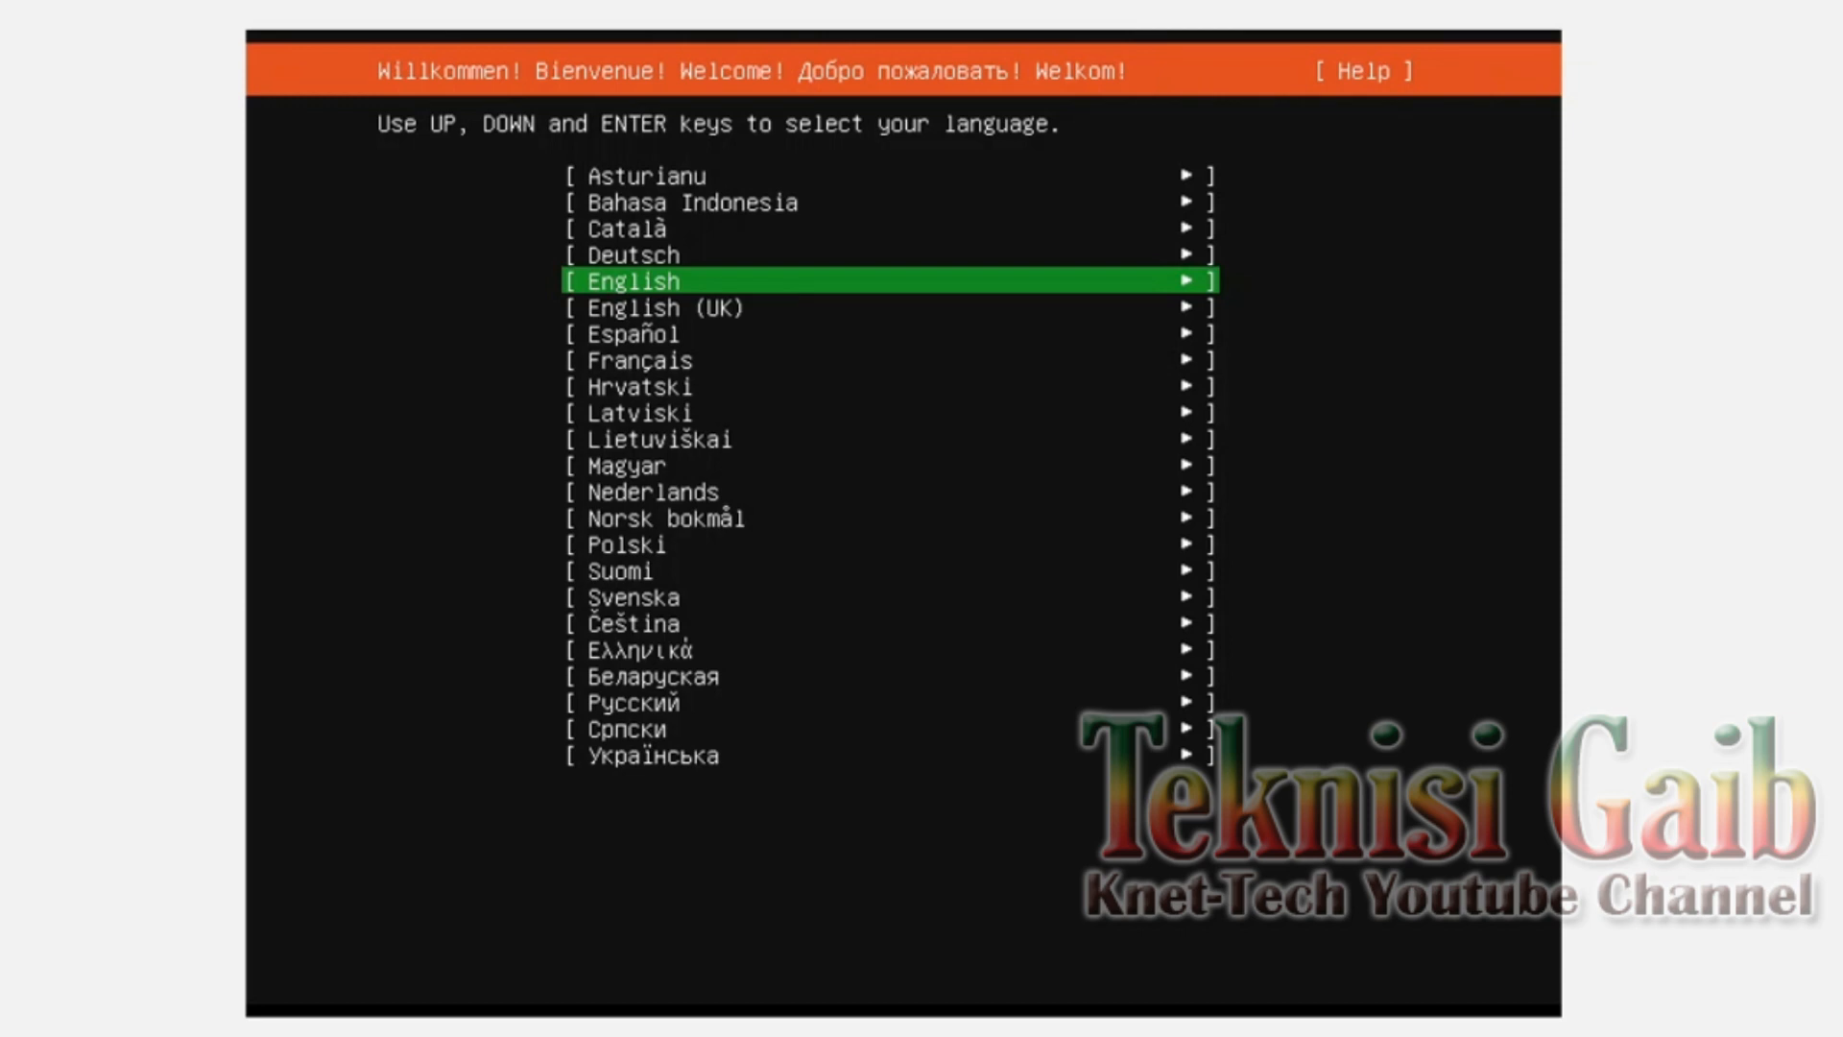
# Step: Choose English as the installation language and continue without updating the installer
pyautogui.press('Return')
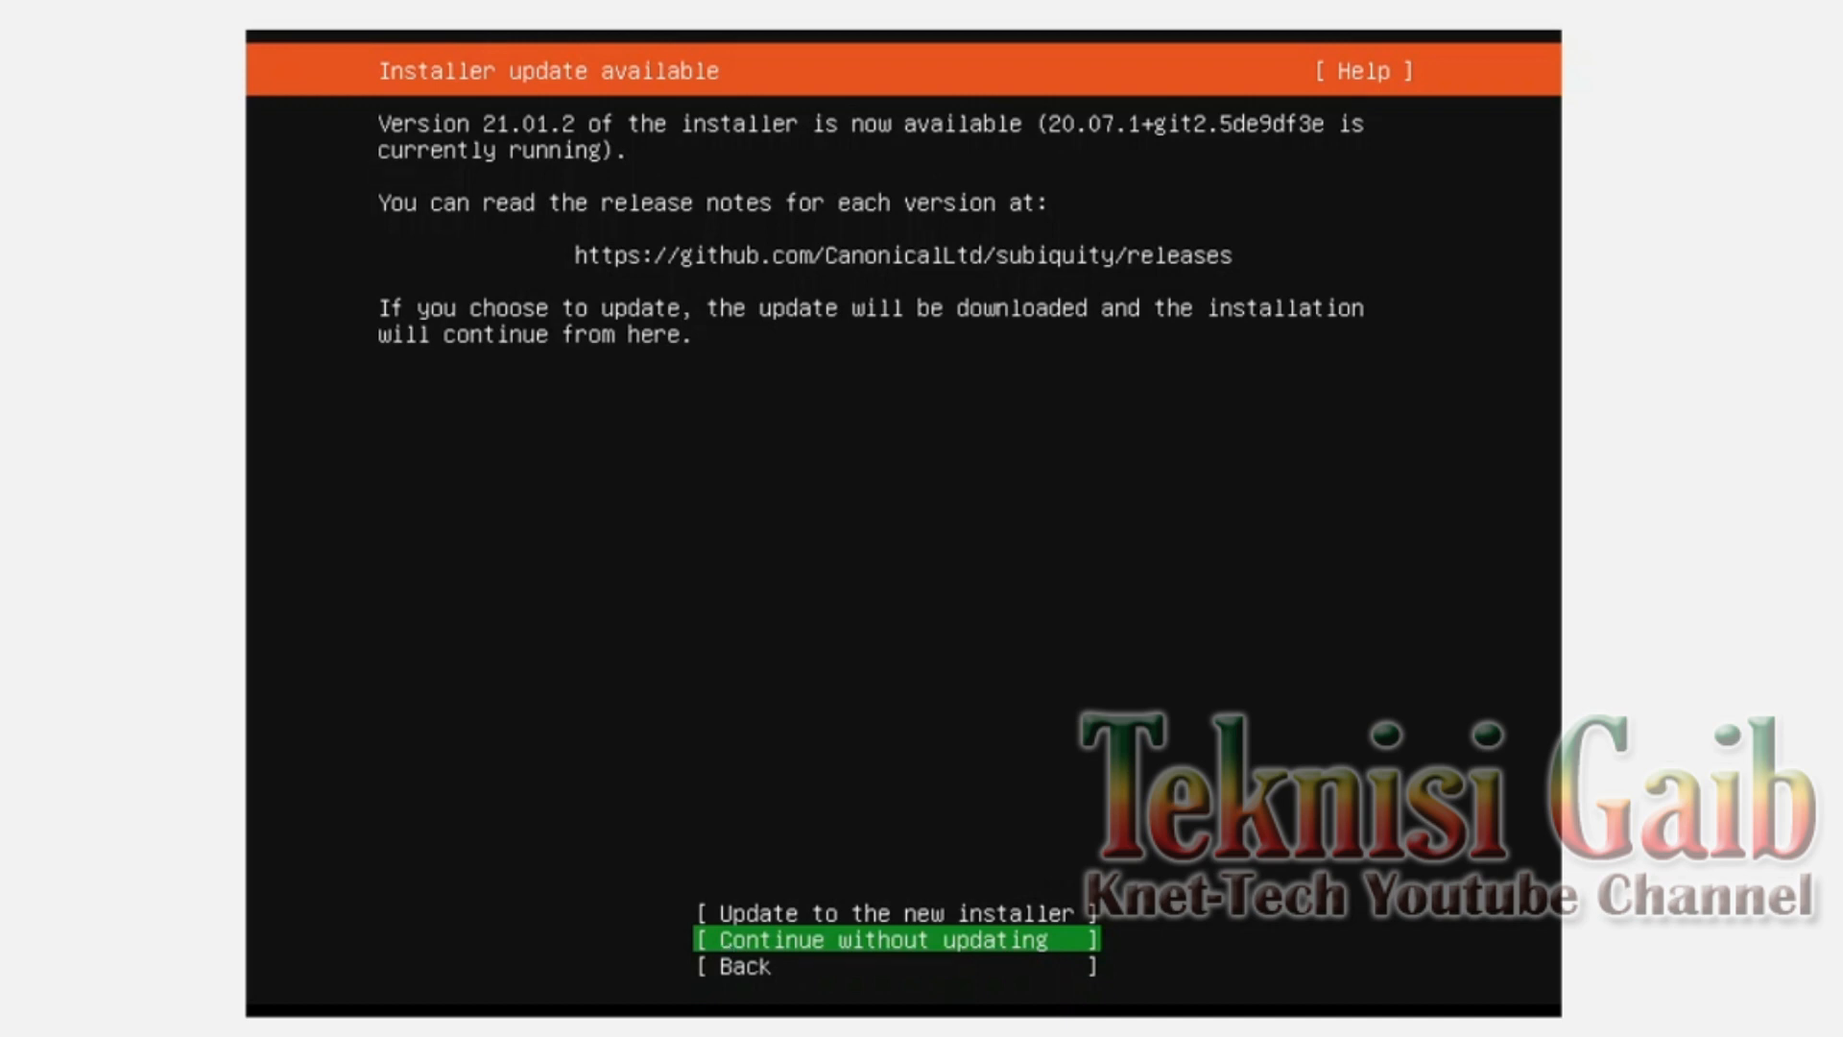
pyautogui.press('Up')
pyautogui.press('Down')
pyautogui.press('Return')
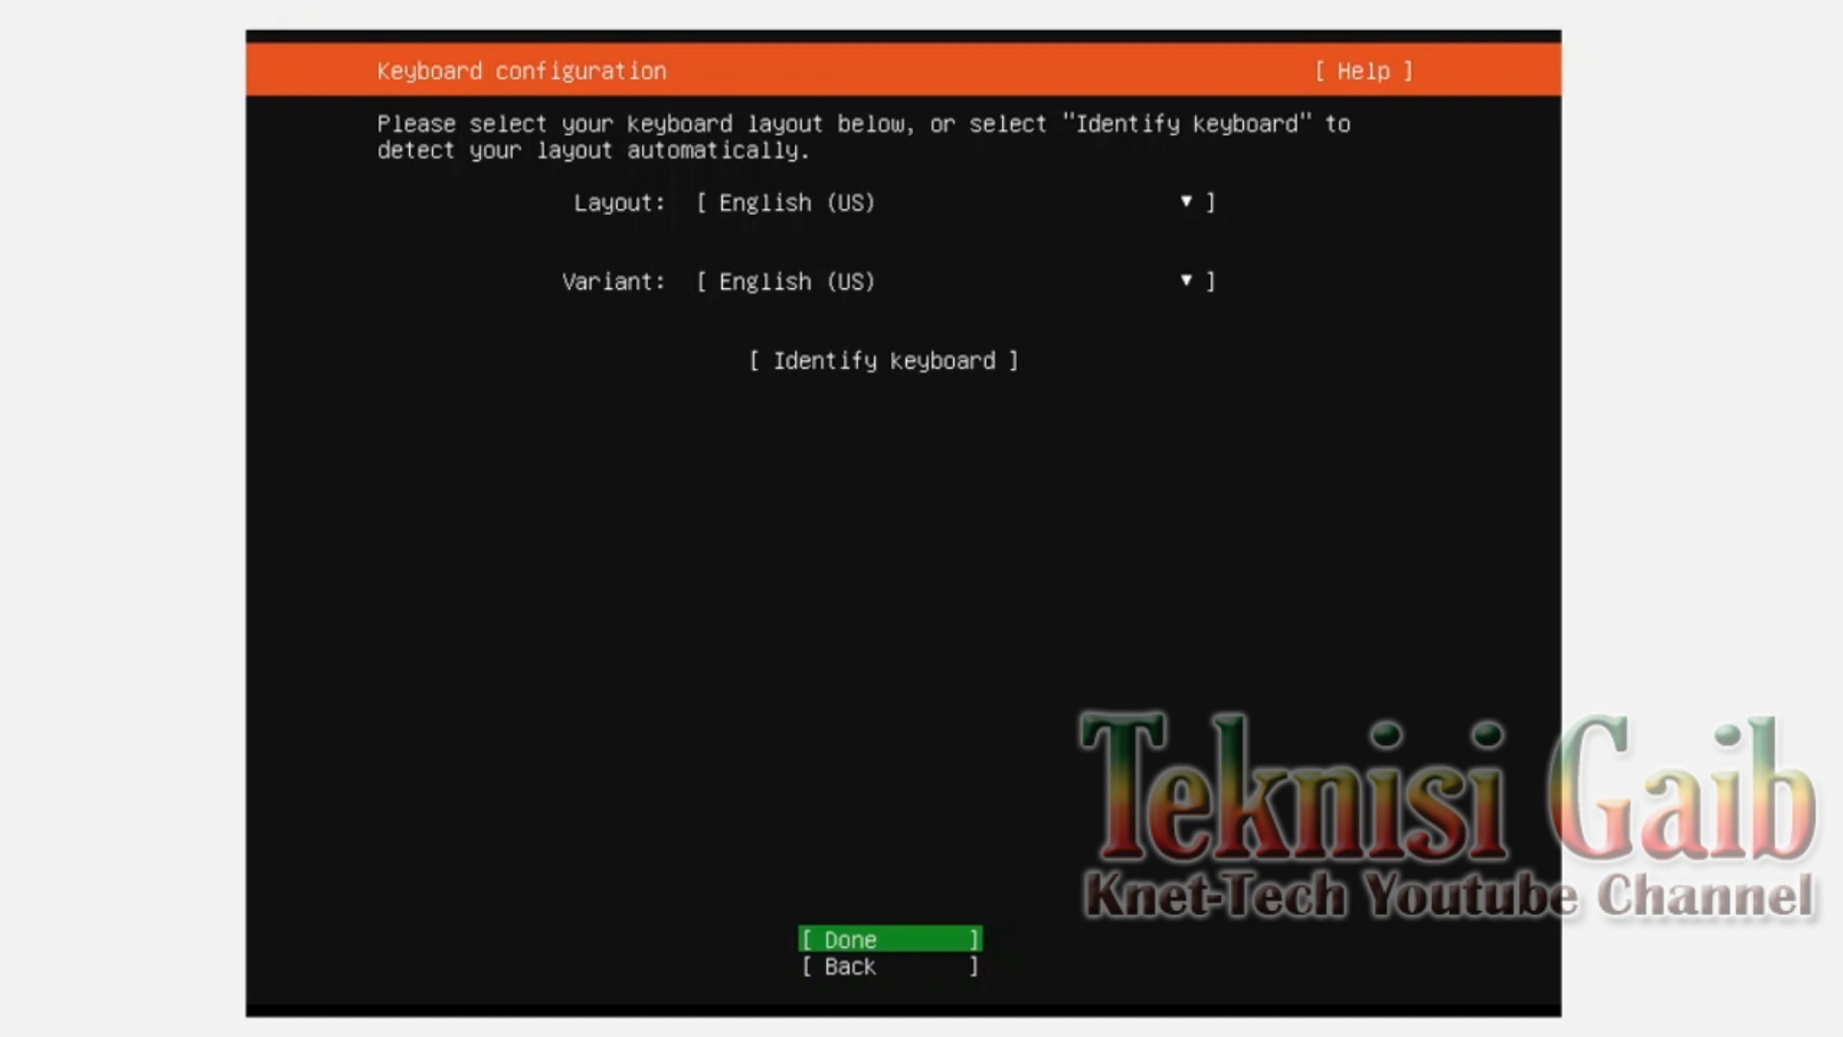
# Step: Accept the English (US) keyboard layout and keep the DHCPv4 configuration of the enp0s3 network interface
pyautogui.press('Return')
pyautogui.press('Down')
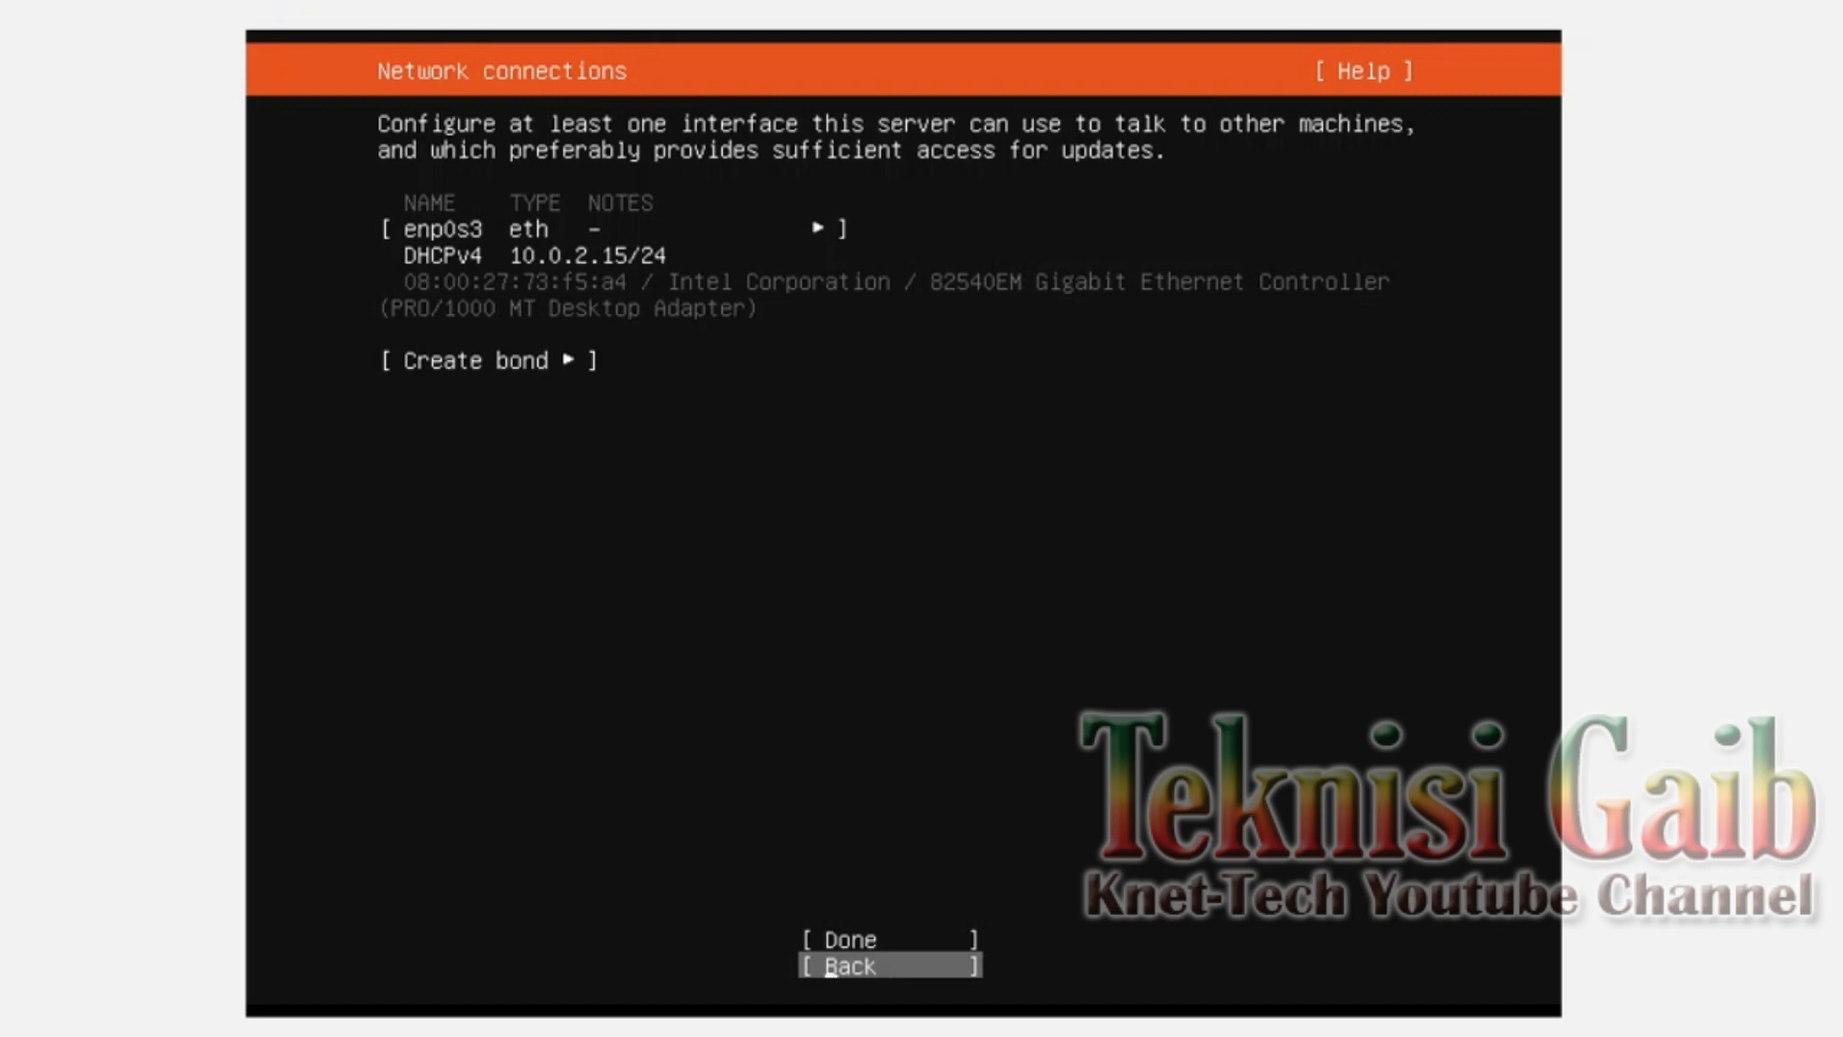
pyautogui.press('Up')
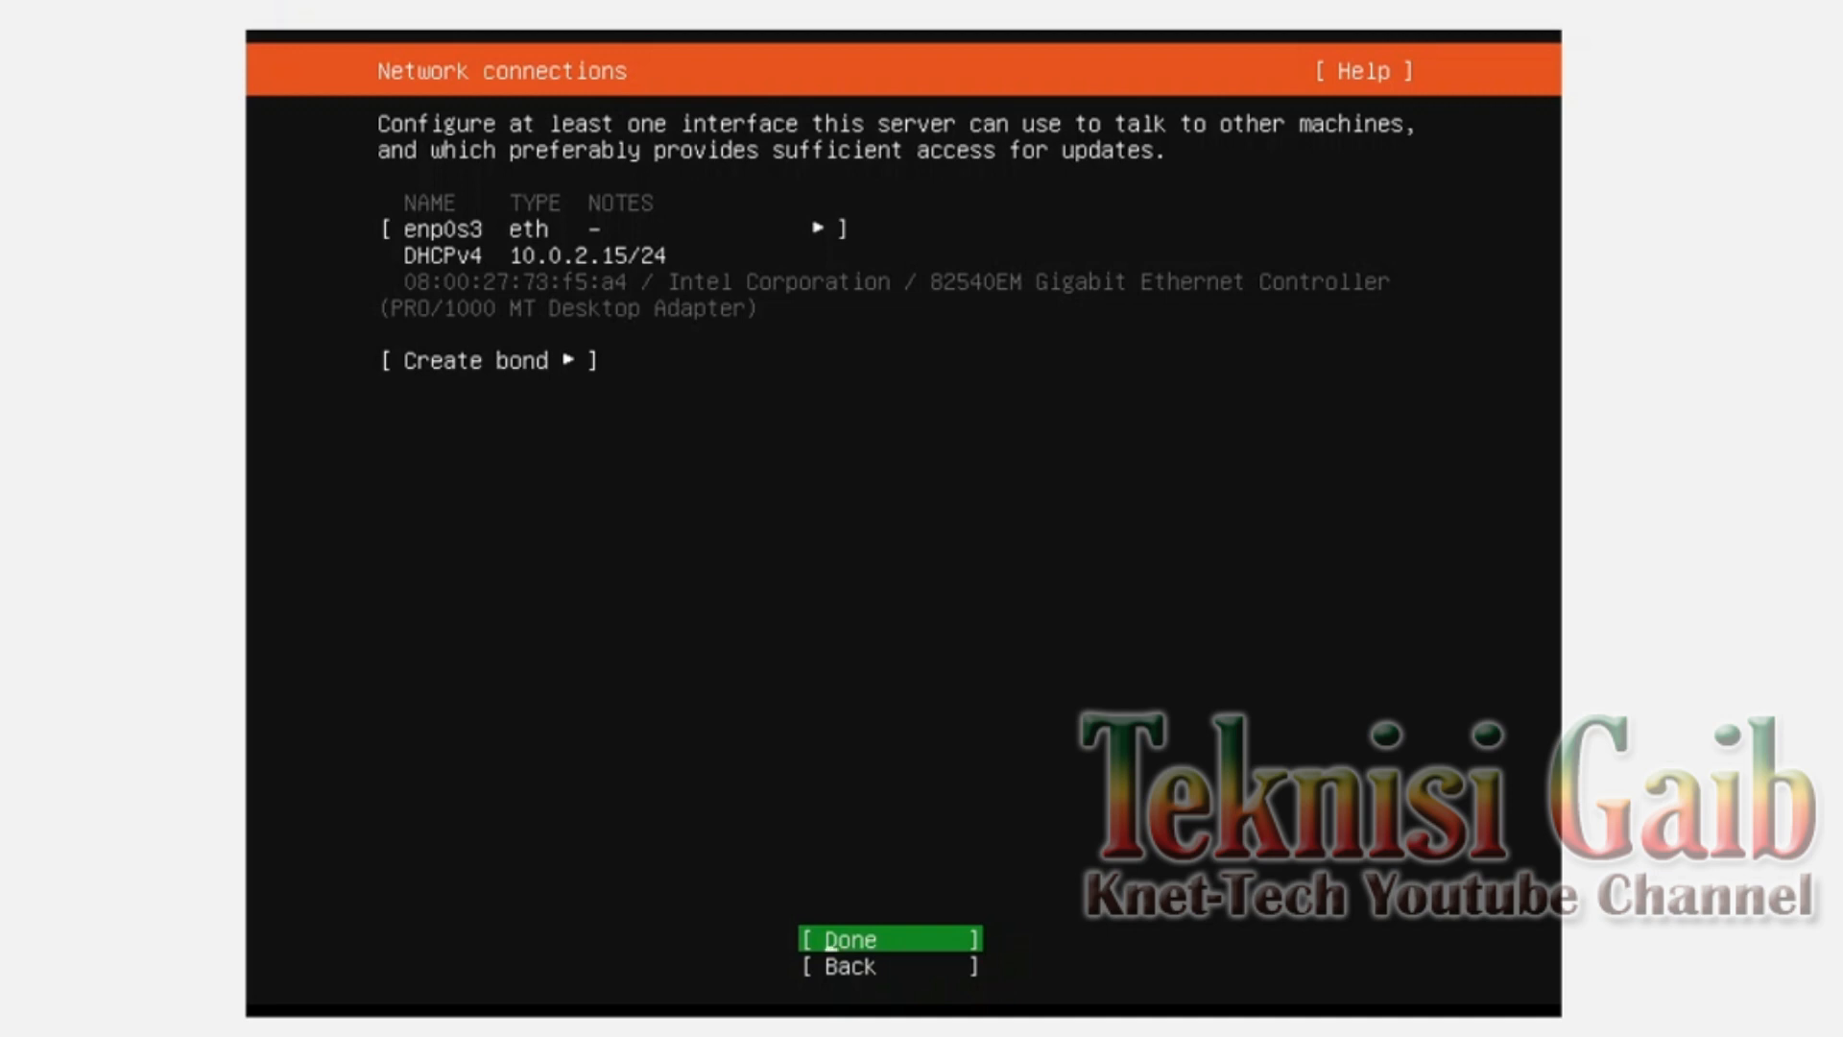
pyautogui.press('Return')
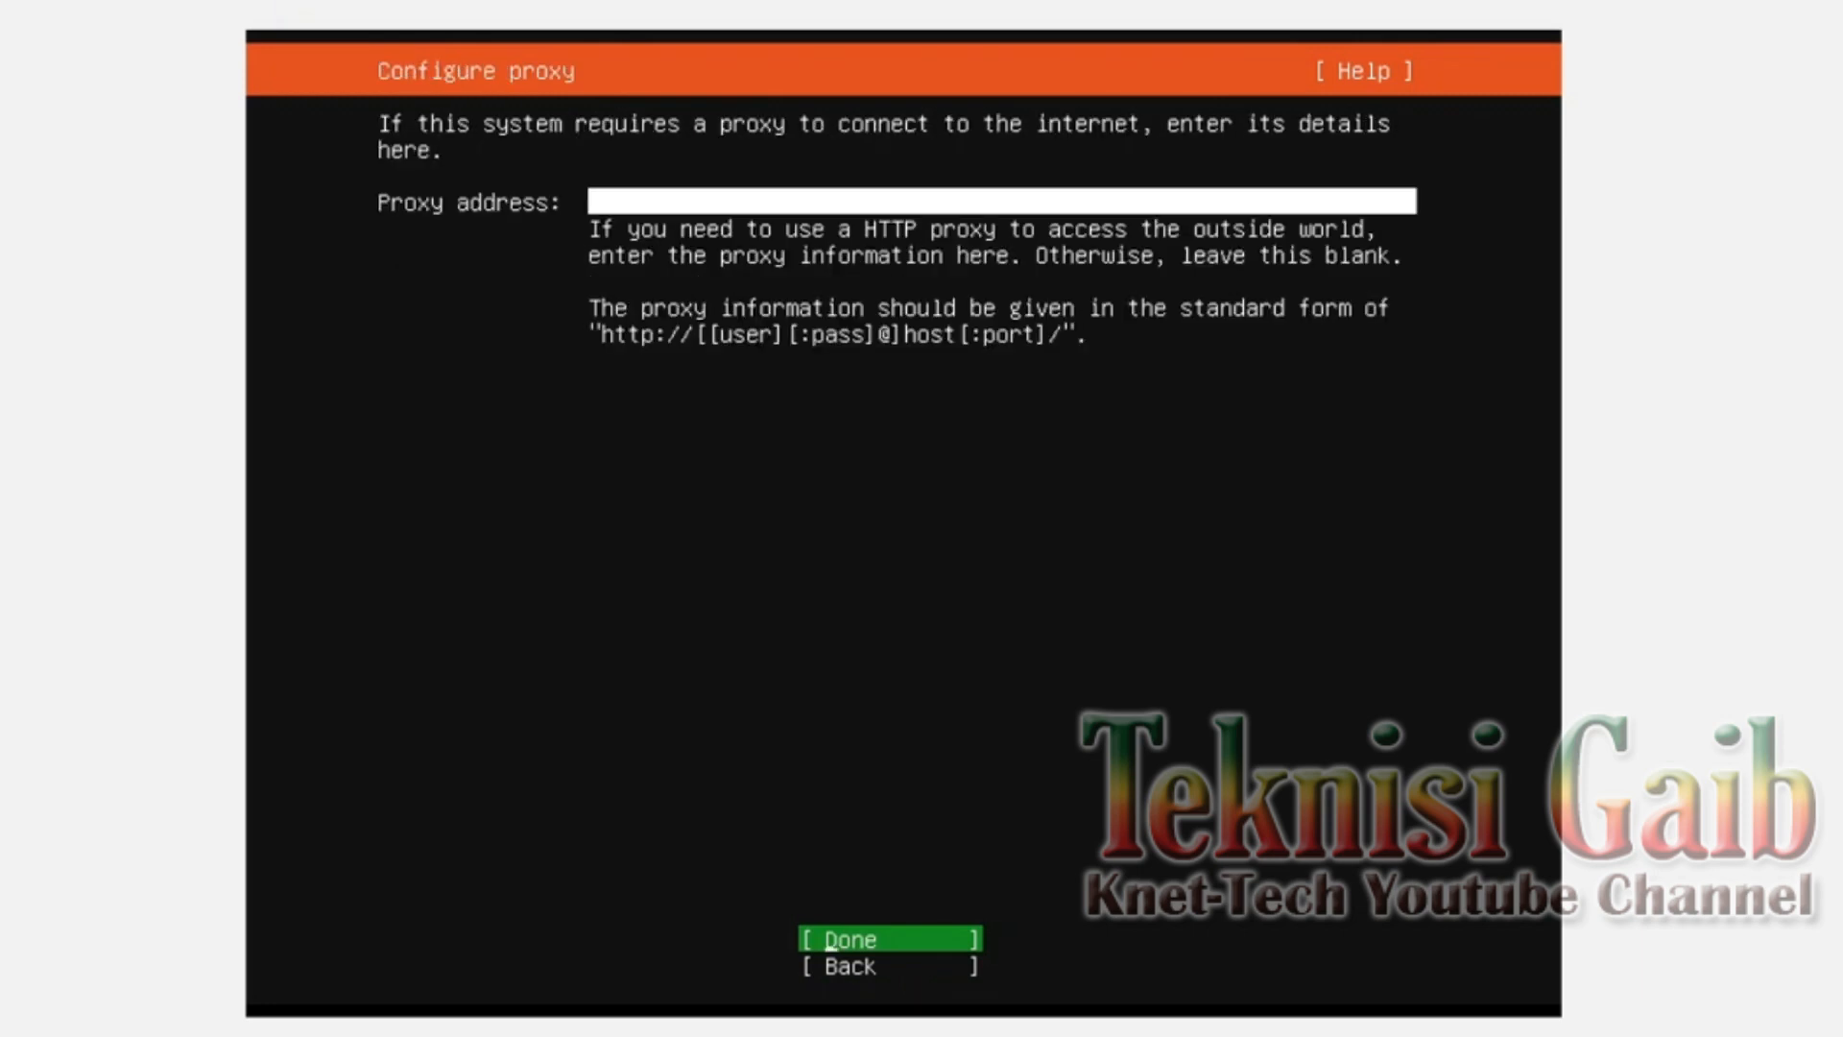
pyautogui.press('Return')
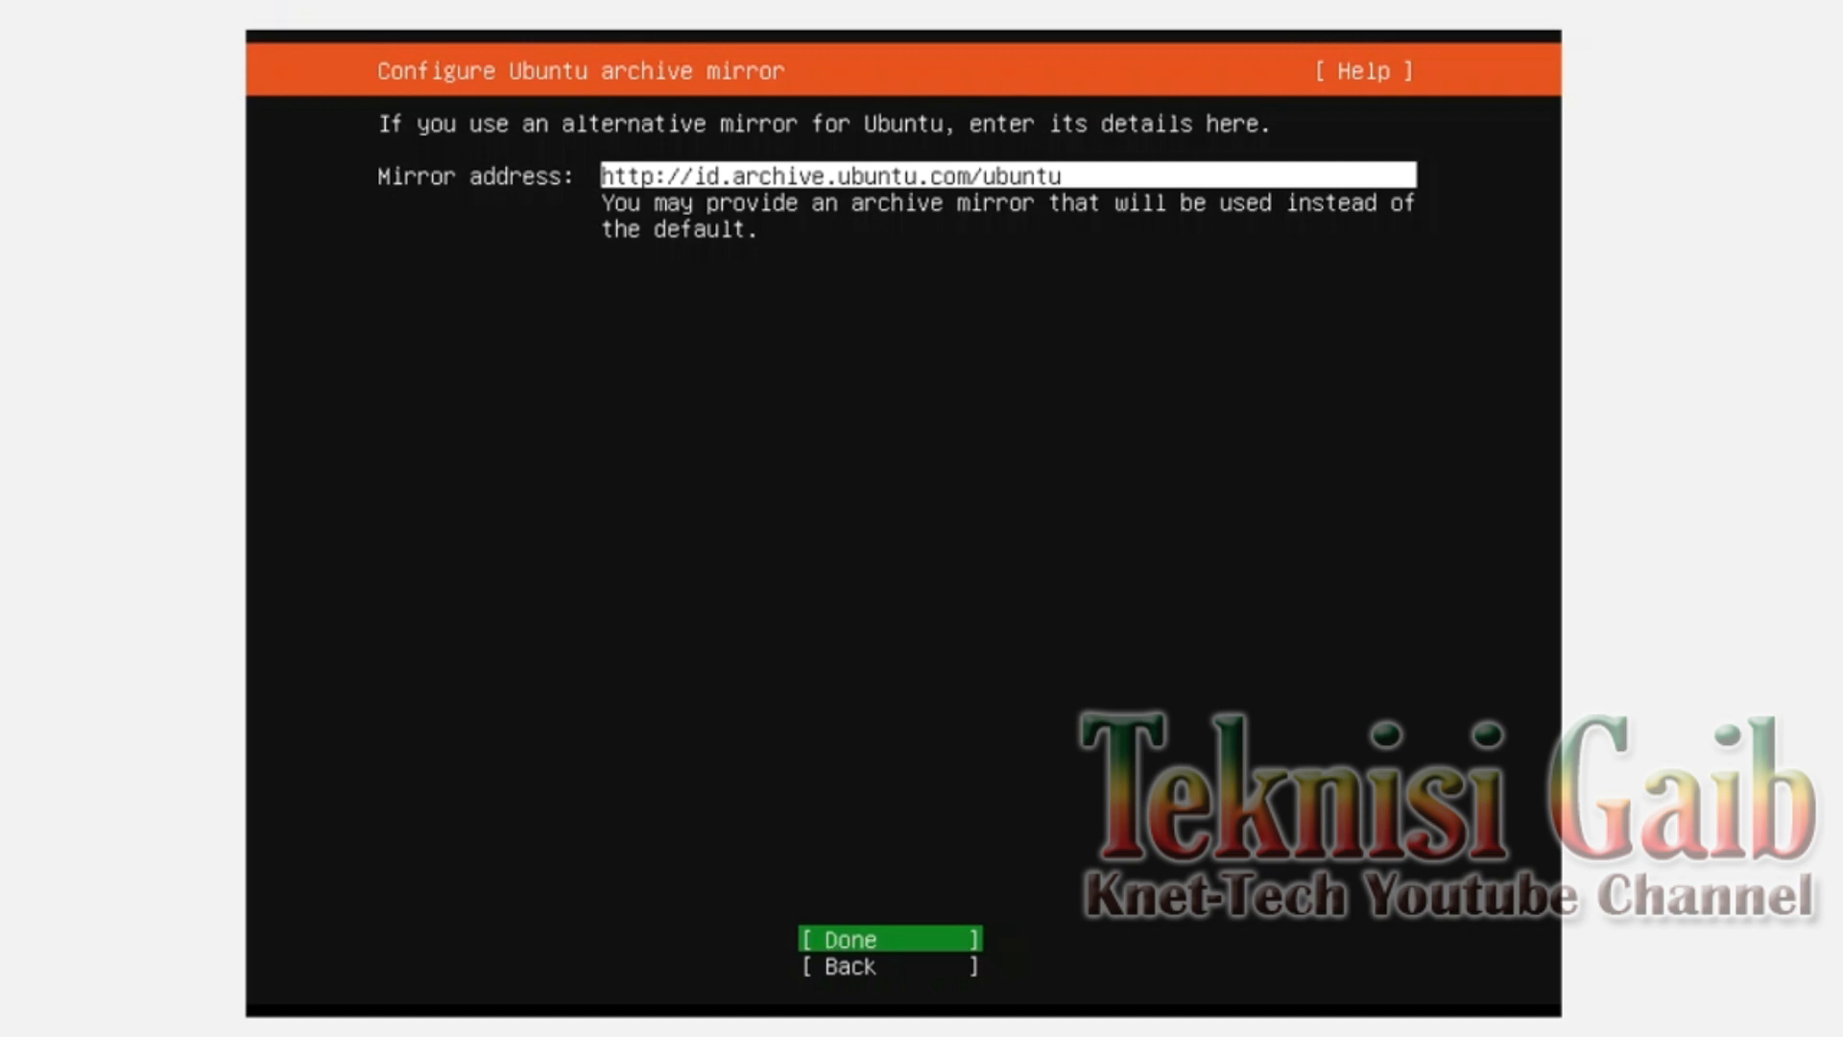
pyautogui.press('Return')
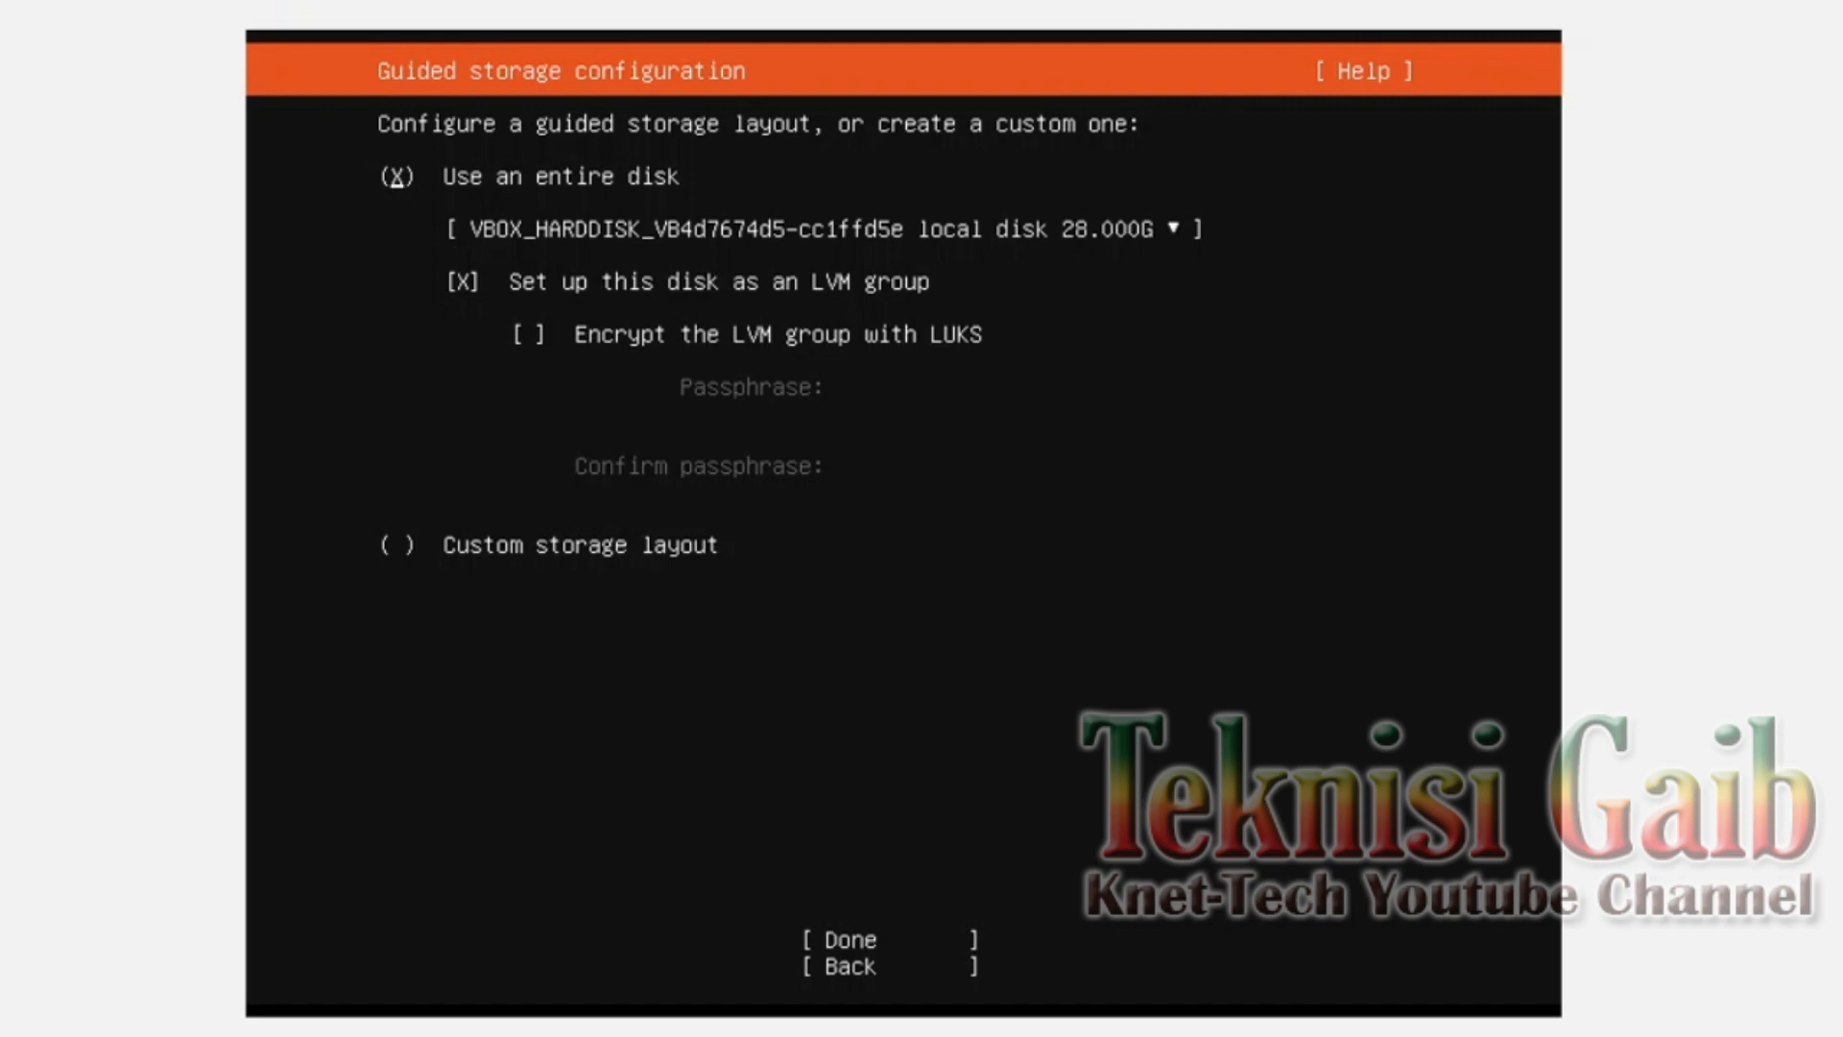
# Step: Accept the guided storage layout using the entire 28.000G disk as an LVM group without LUKS encryption
pyautogui.press('Down')
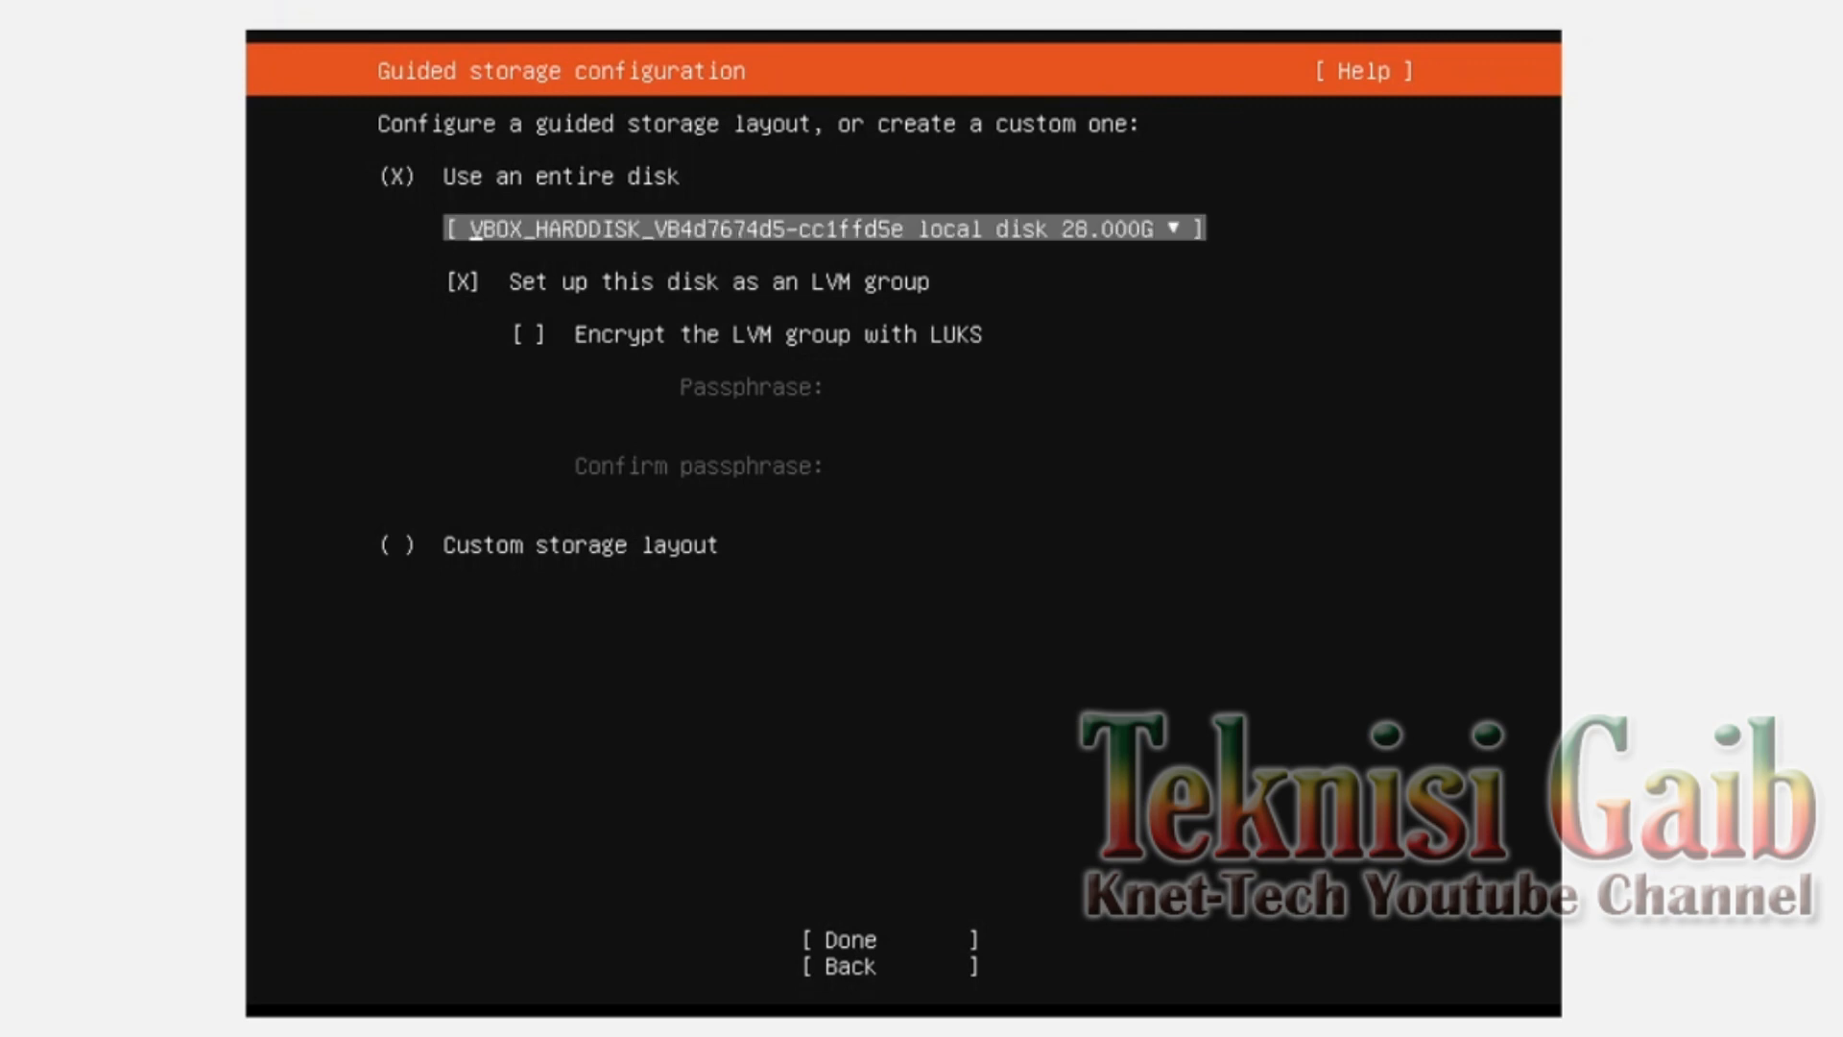
pyautogui.press('Down')
pyautogui.press('Down')
pyautogui.press('Down')
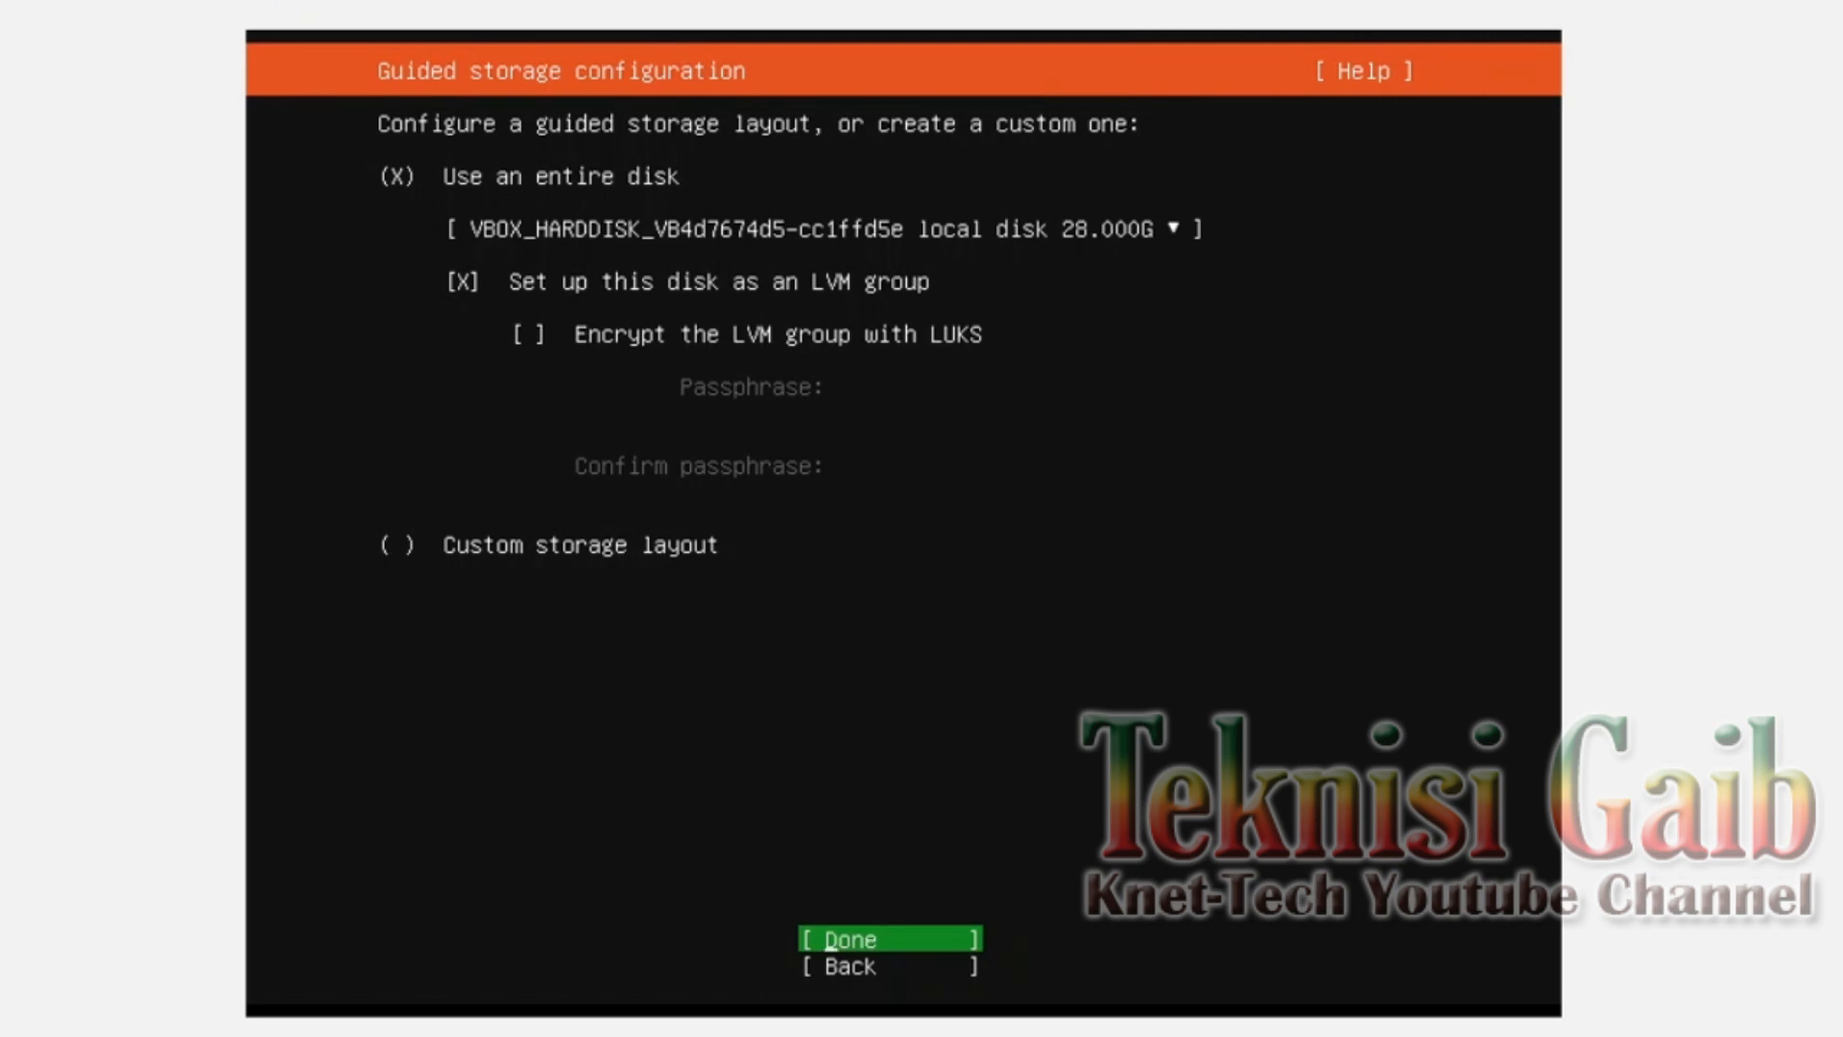
pyautogui.press('Return')
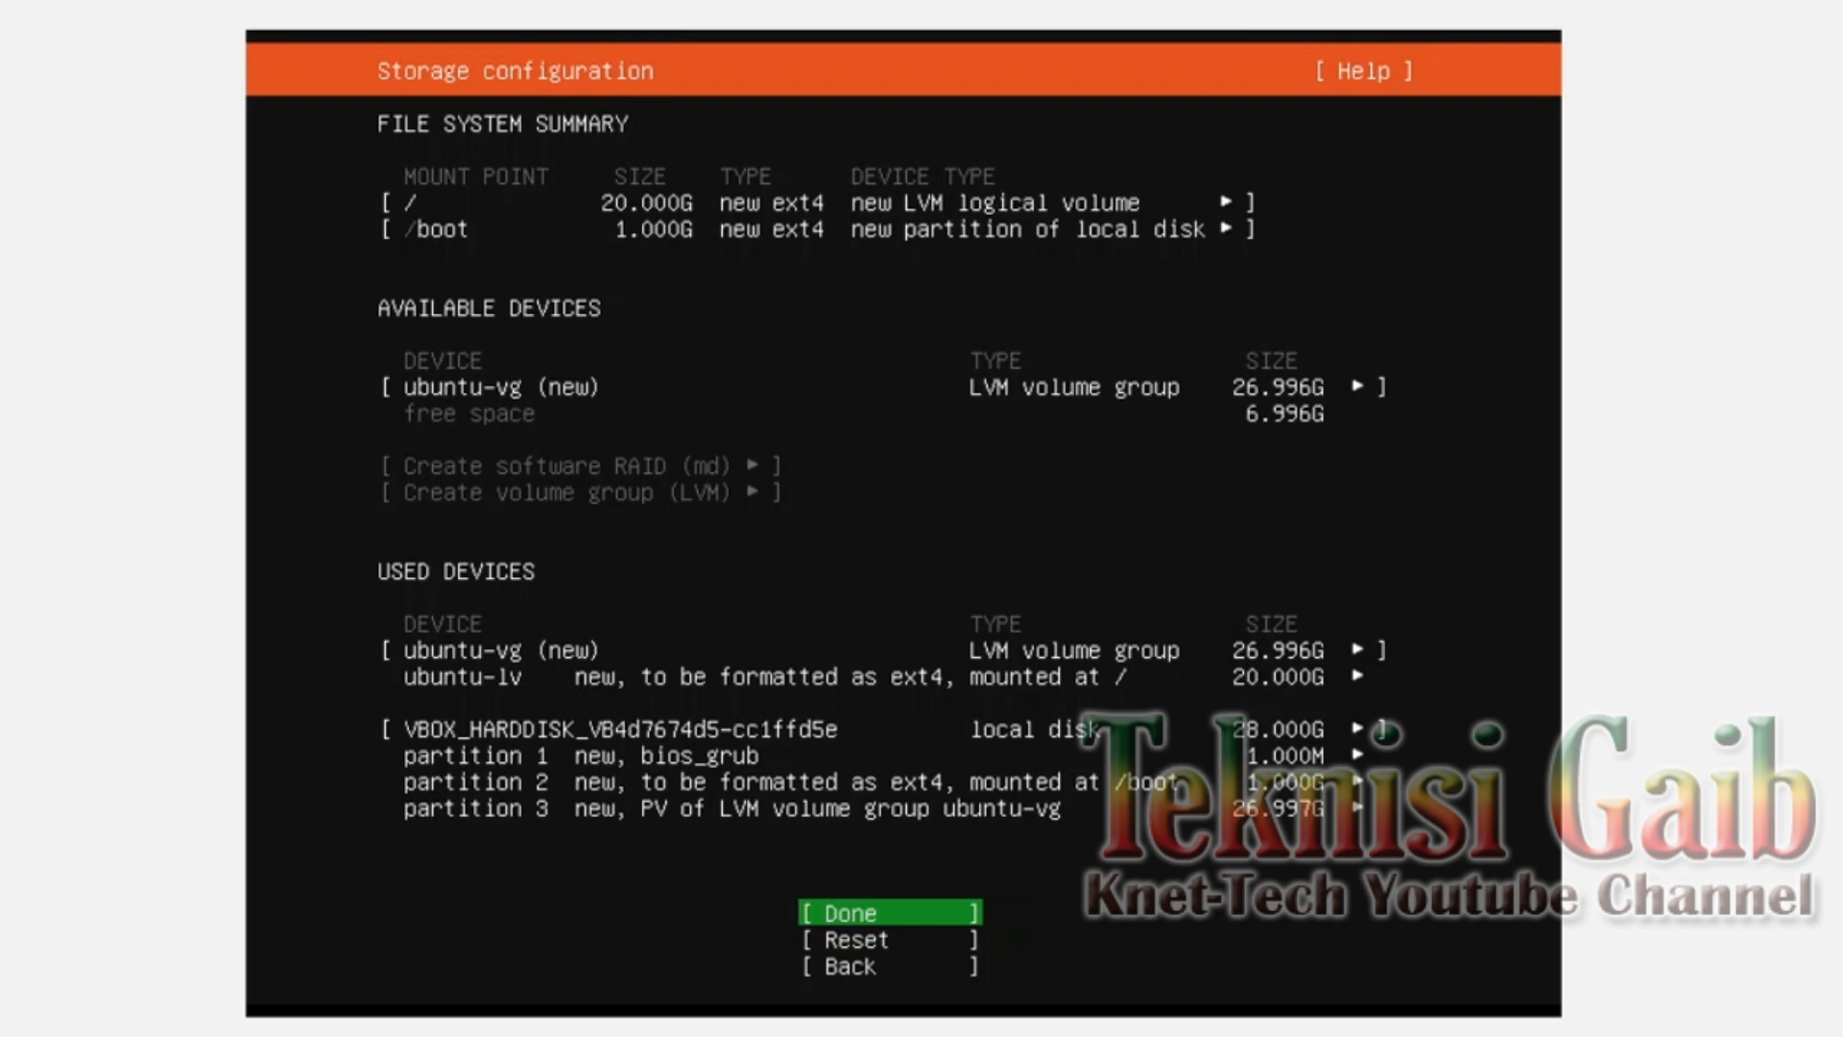
# Step: Accept the storage configuration summary and confirm formatting the disk to begin the installation
pyautogui.press('Return')
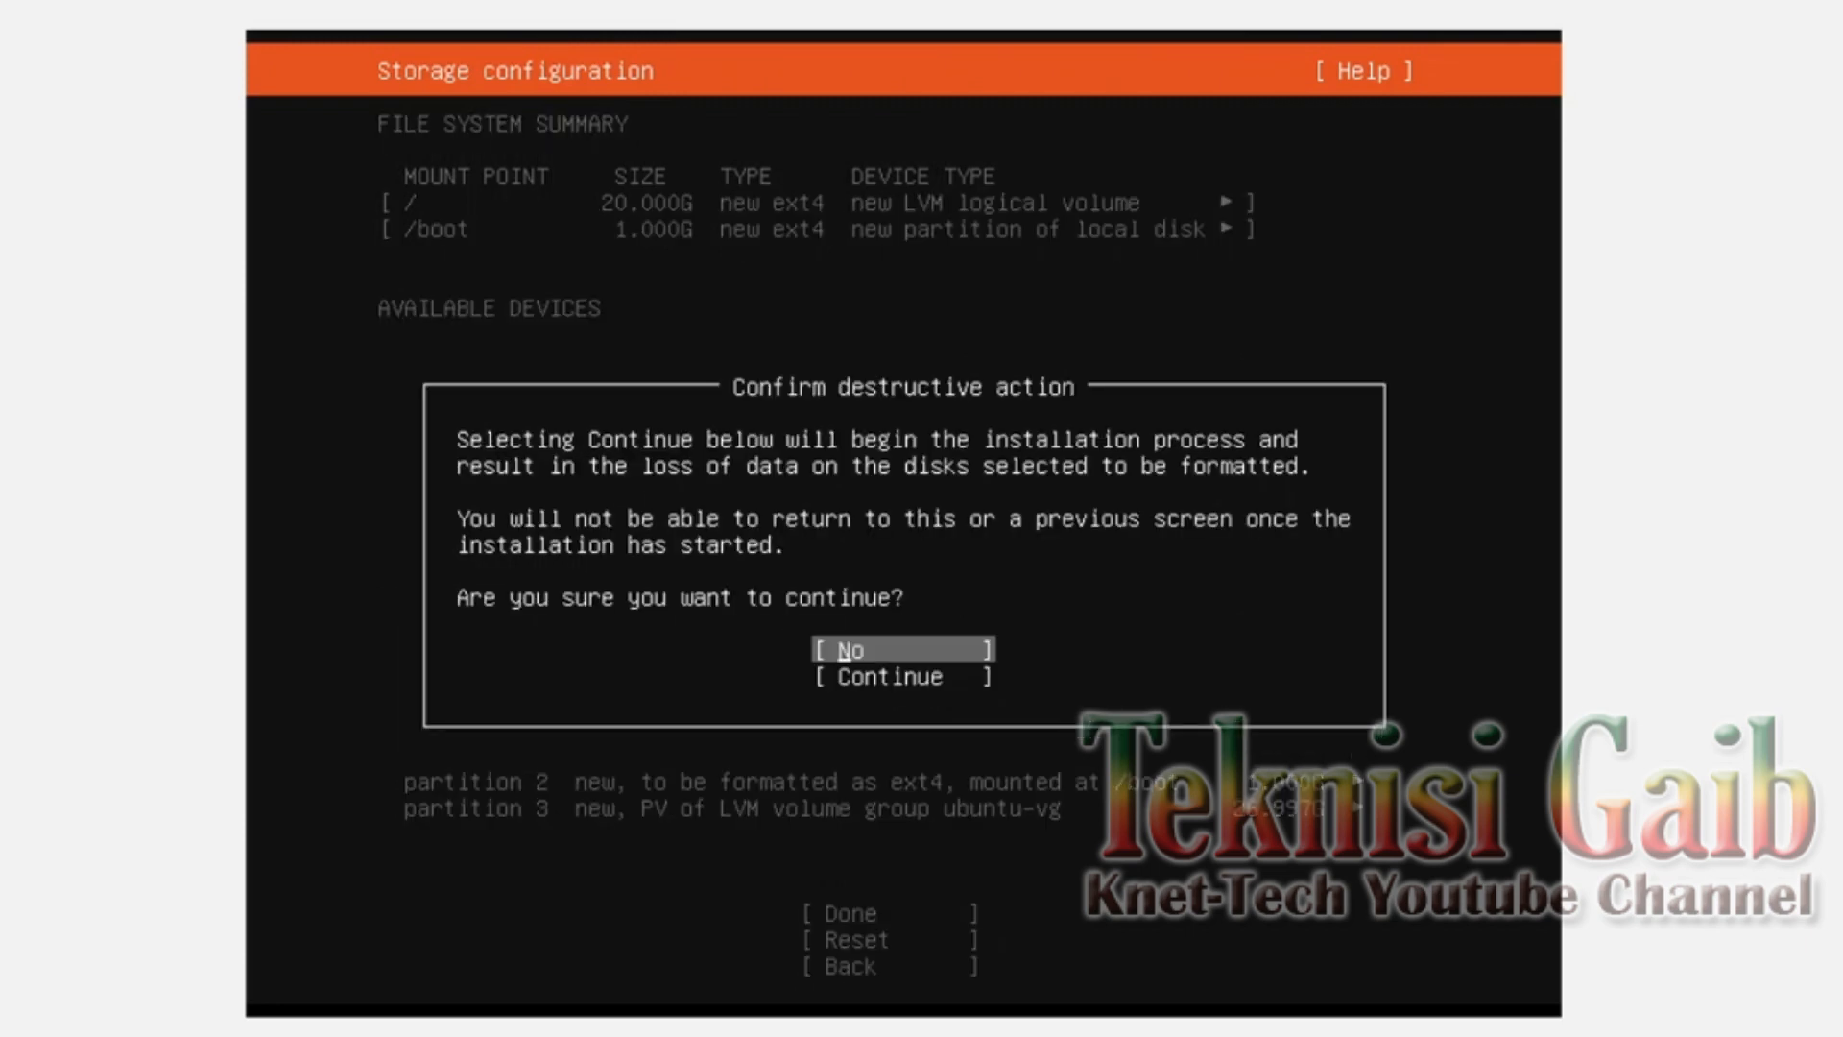
pyautogui.press('Down')
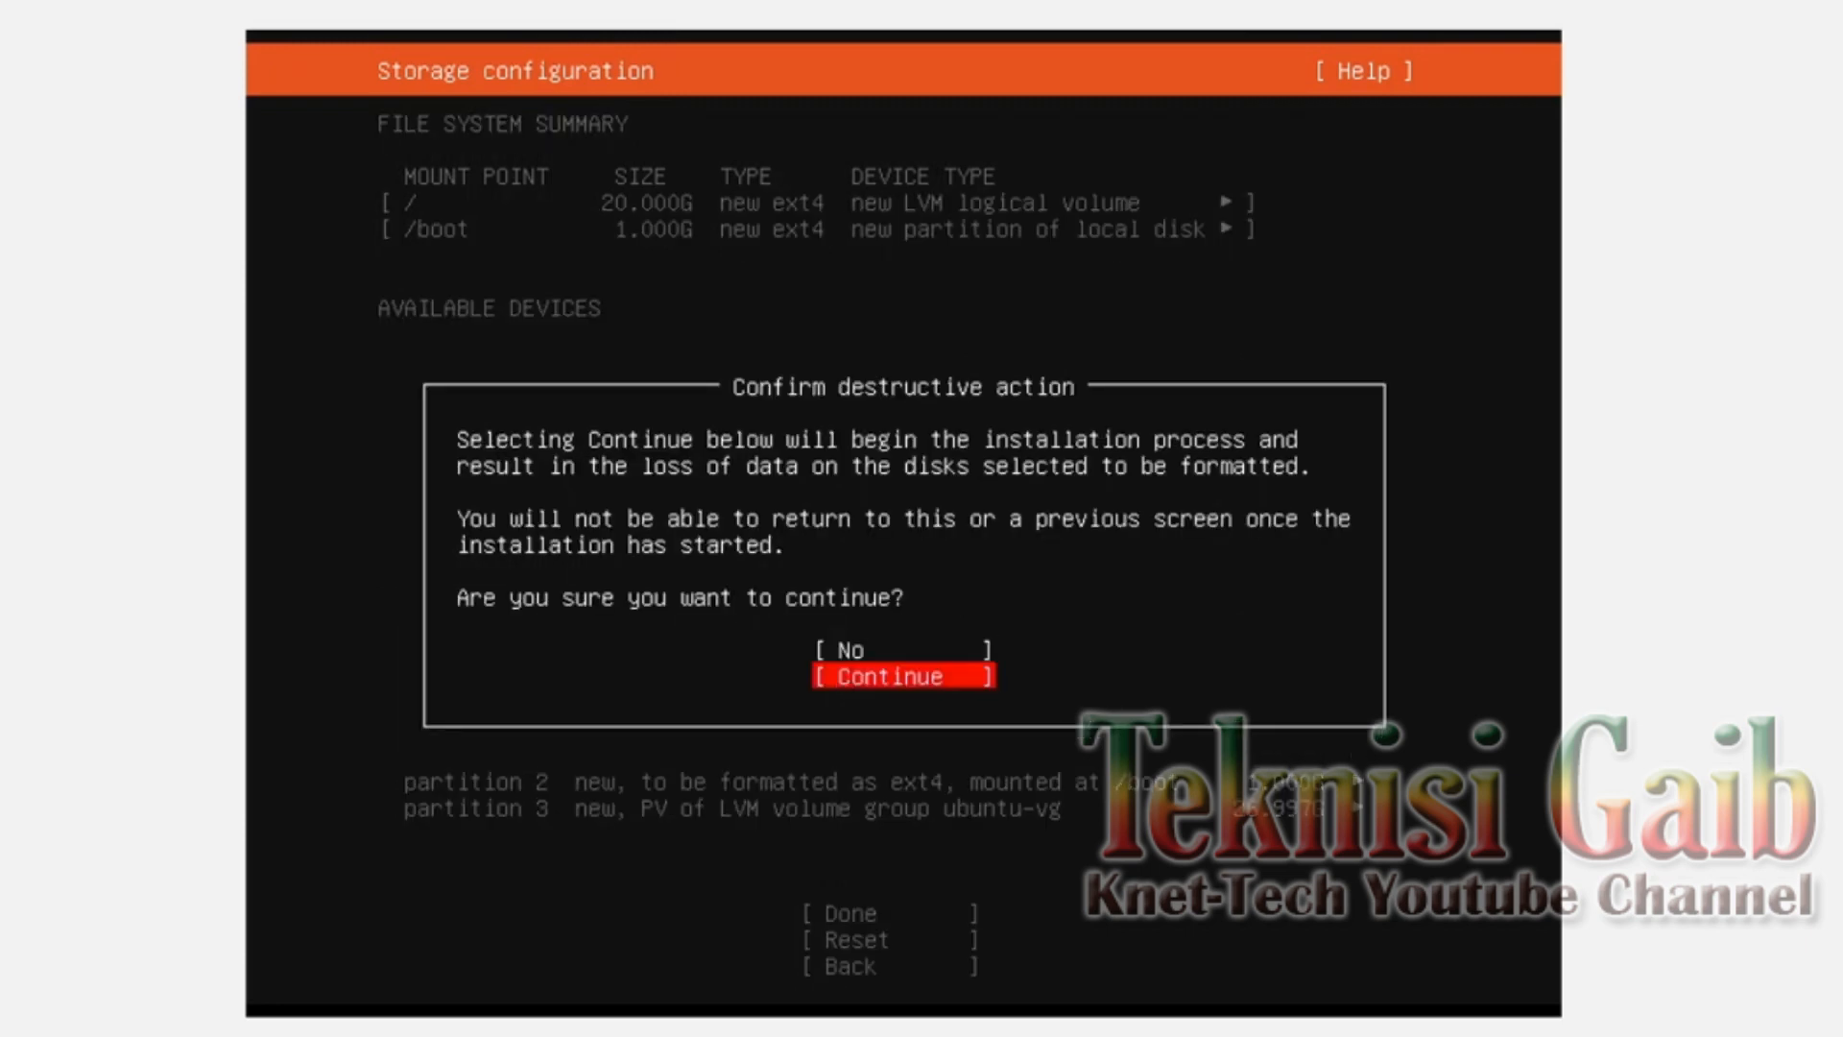
pyautogui.press('Return')
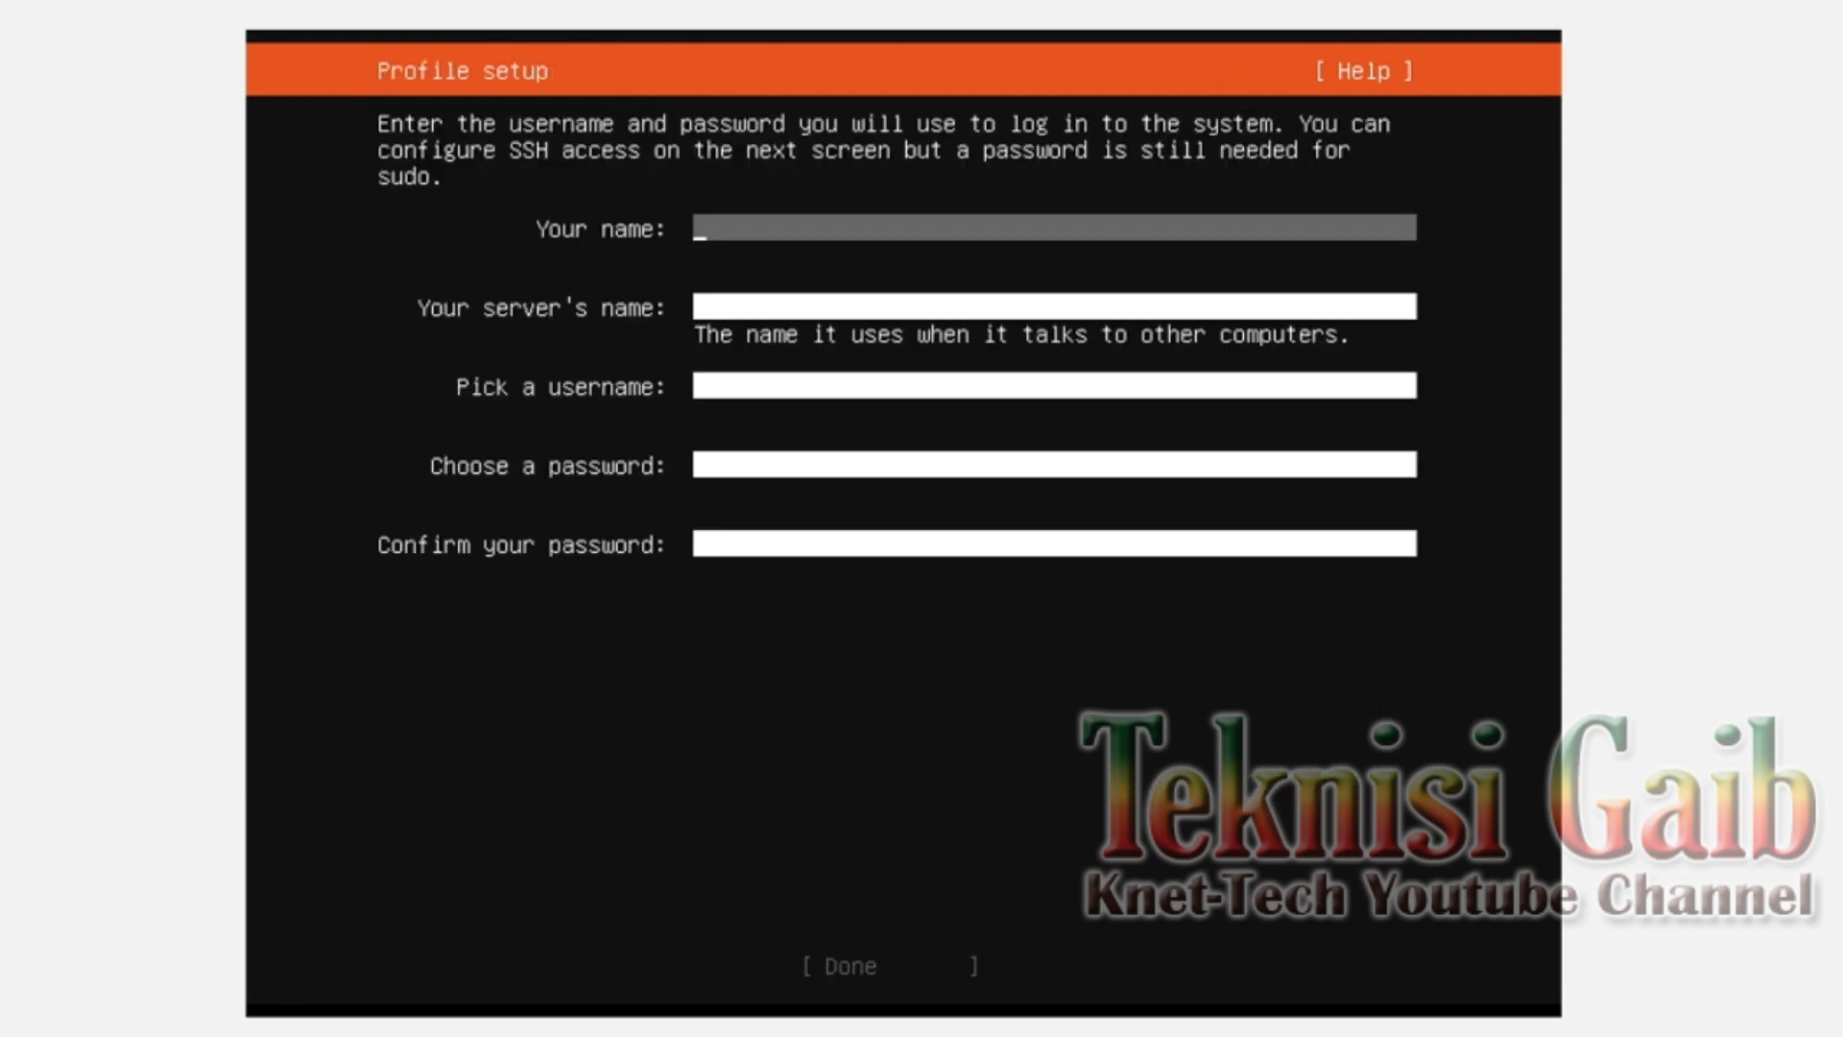
# Step: Enter the user's name in the profile setup and set the server's name to teknisi
pyautogui.write('TeknisiGaib')
pyautogui.press('Tab')
pyautogui.write('Teknisi')
pyautogui.press('Left')
pyautogui.press('Left')
pyautogui.write('t')
pyautogui.press('Left')
pyautogui.press('BackSpace')
pyautogui.write('e')
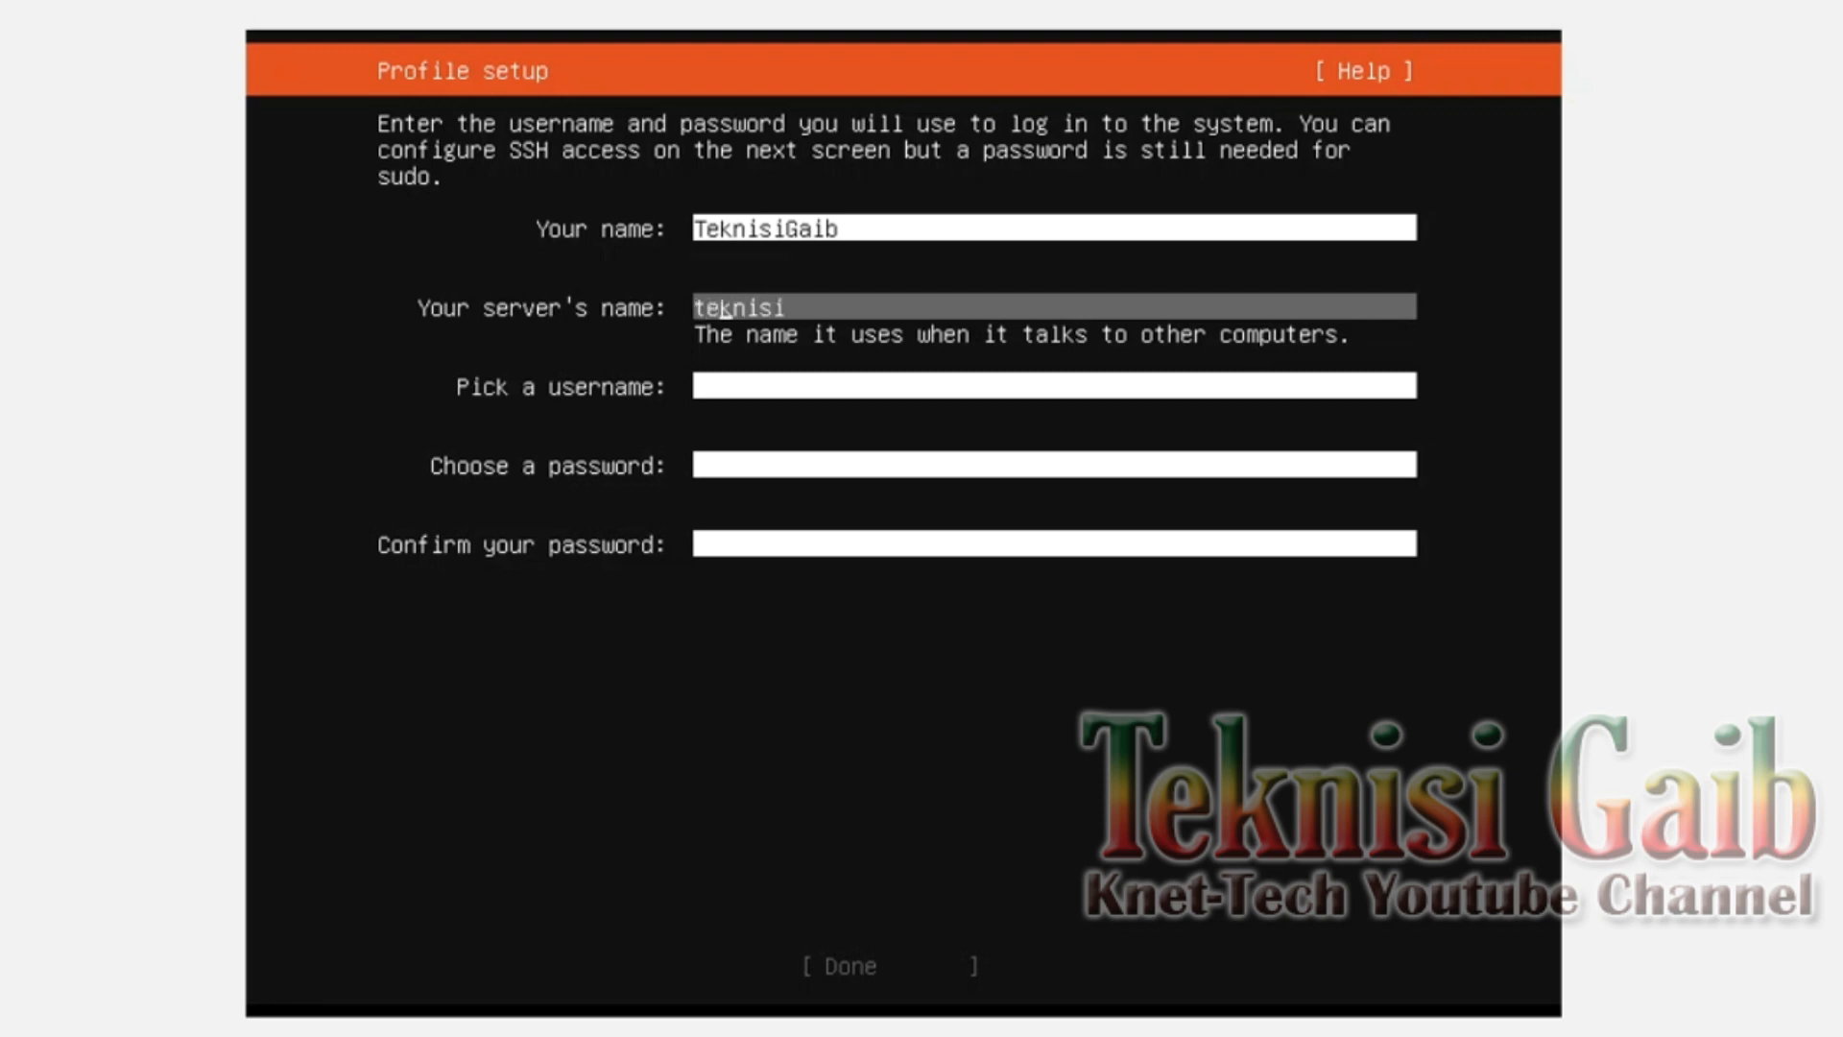
# Step: Fill in the login username, enter the account password with its confirmation, and submit the profile
pyautogui.press('Tab')
pyautogui.write('teknisigaib')
pyautogui.press('Tab')
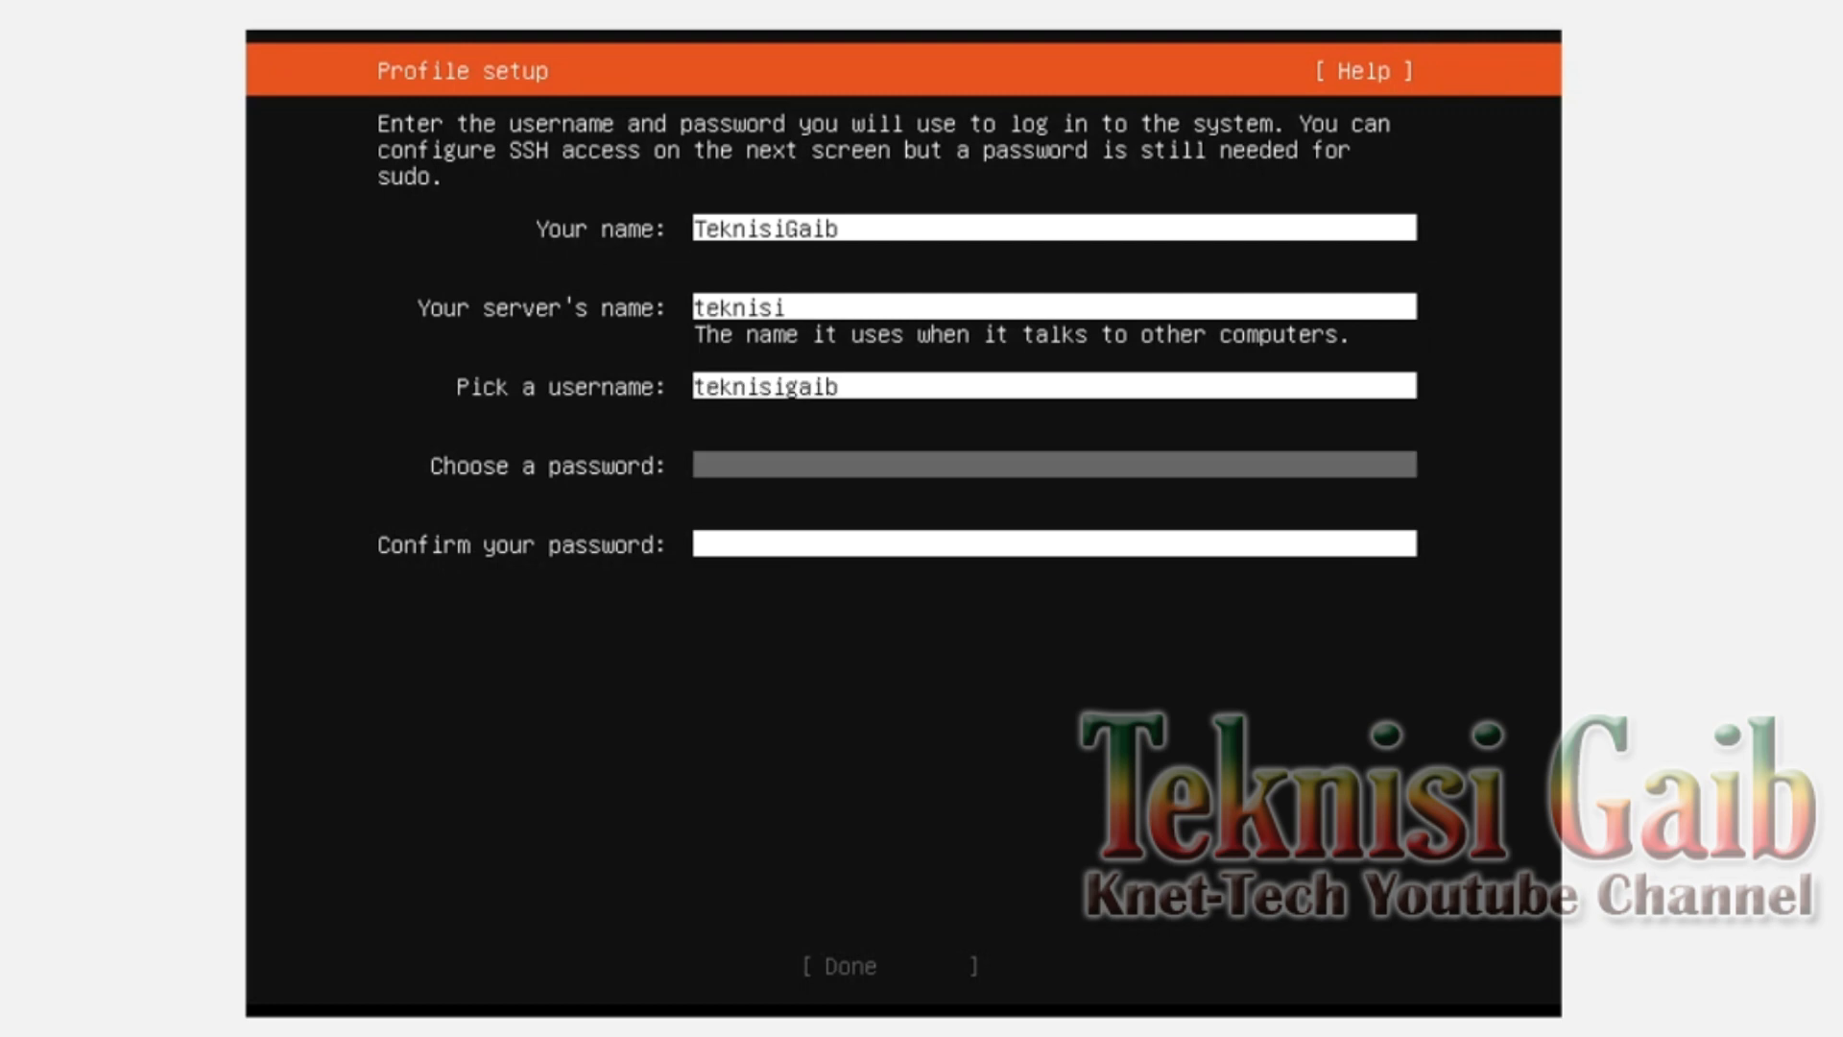
pyautogui.write('********')
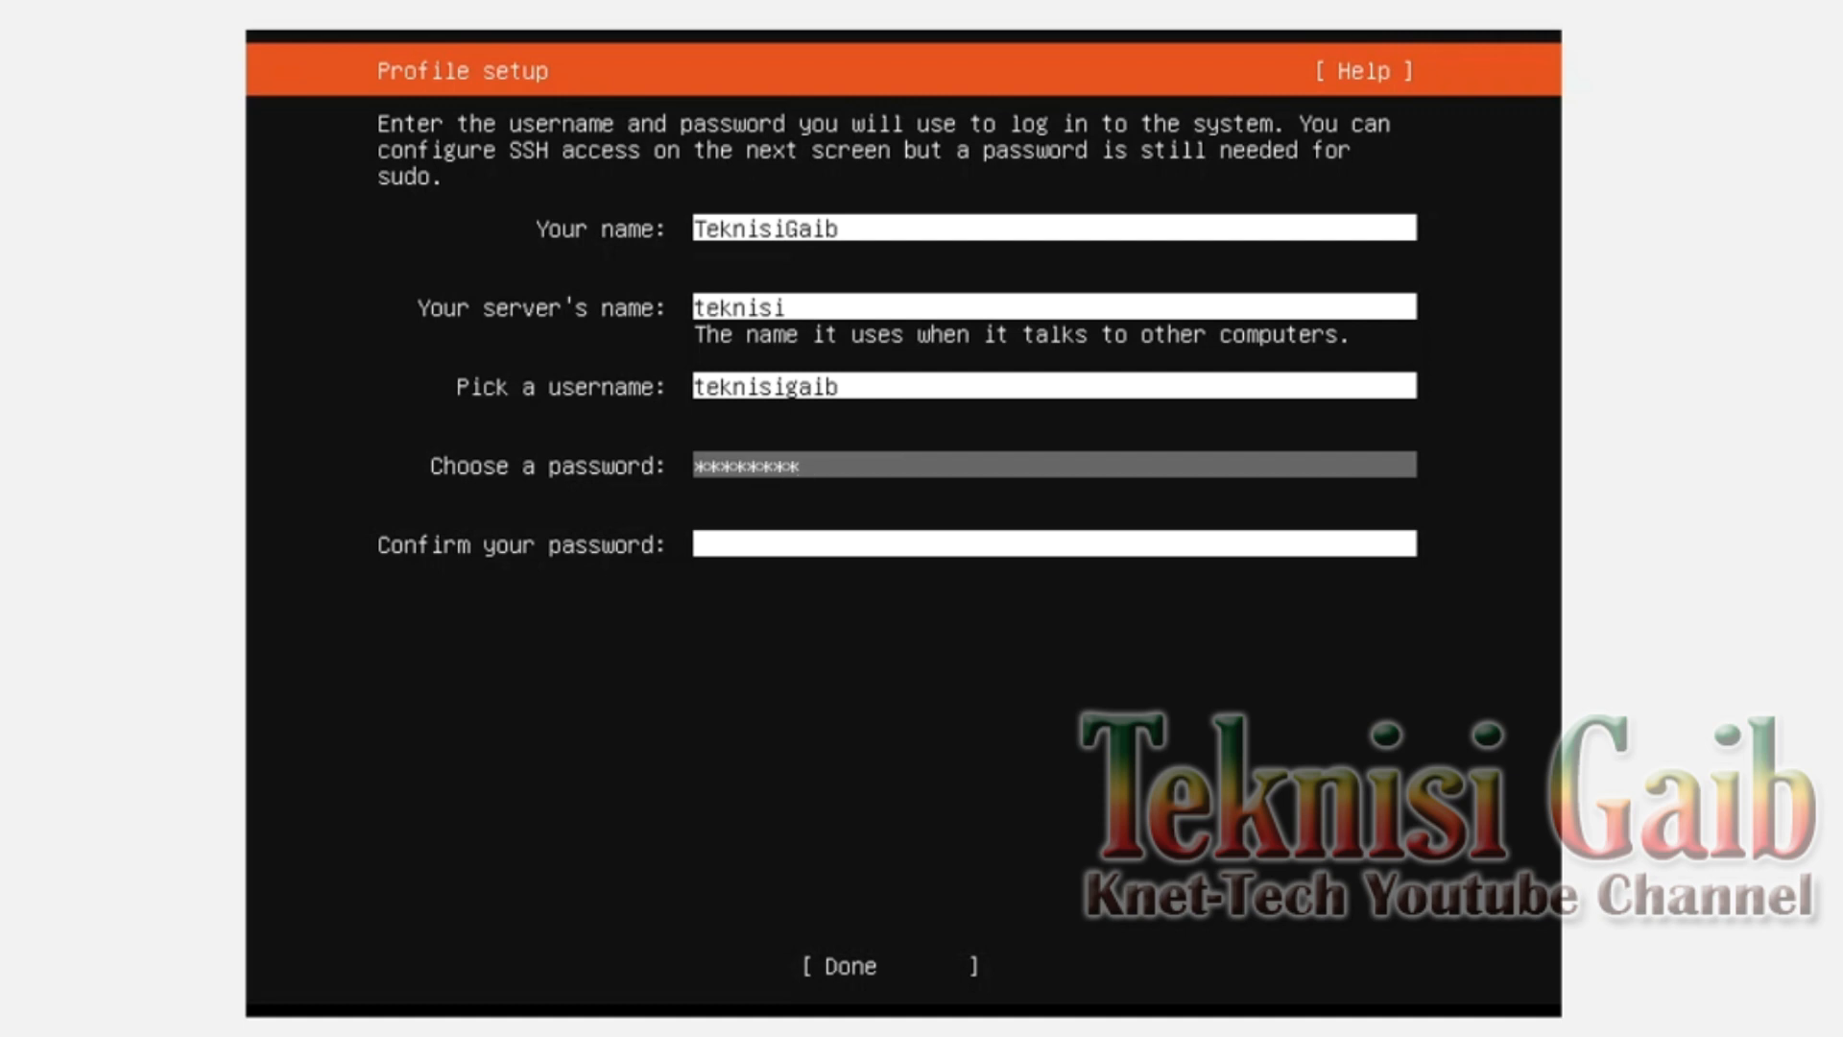
pyautogui.press('Tab')
pyautogui.write('*')
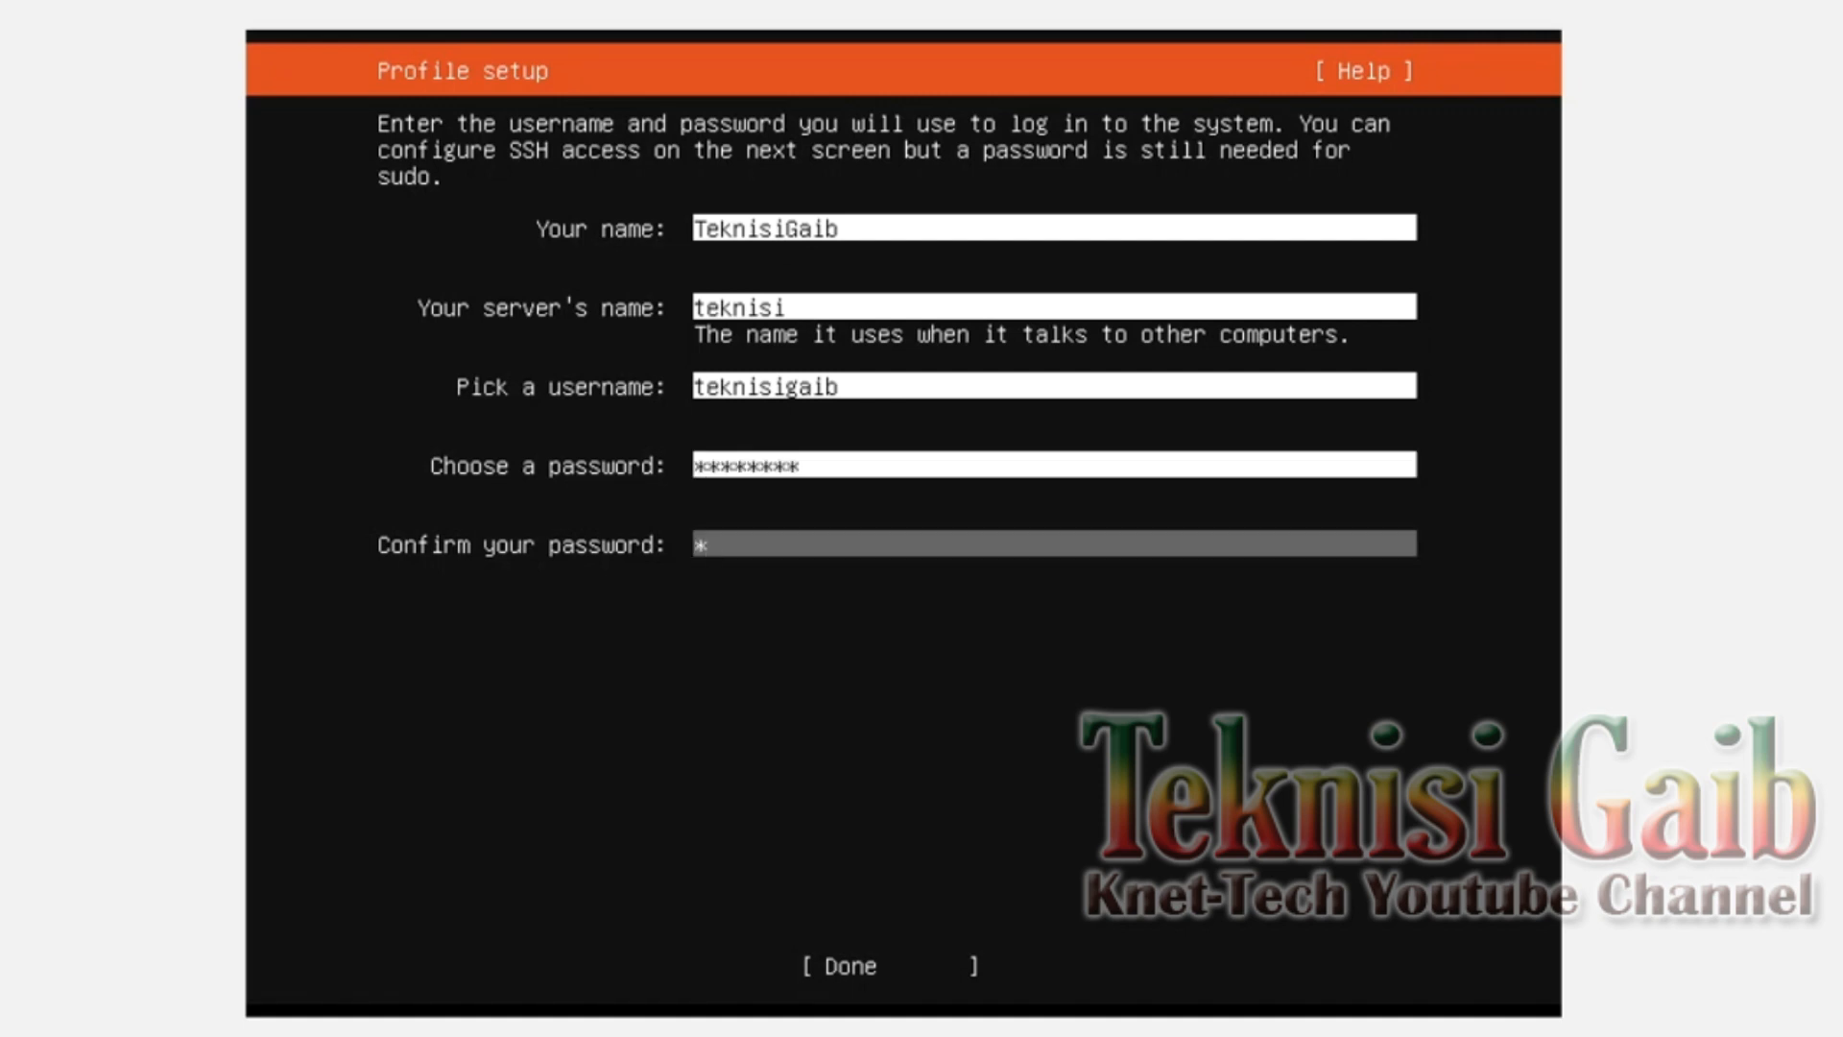
pyautogui.write('*******')
pyautogui.press('Tab')
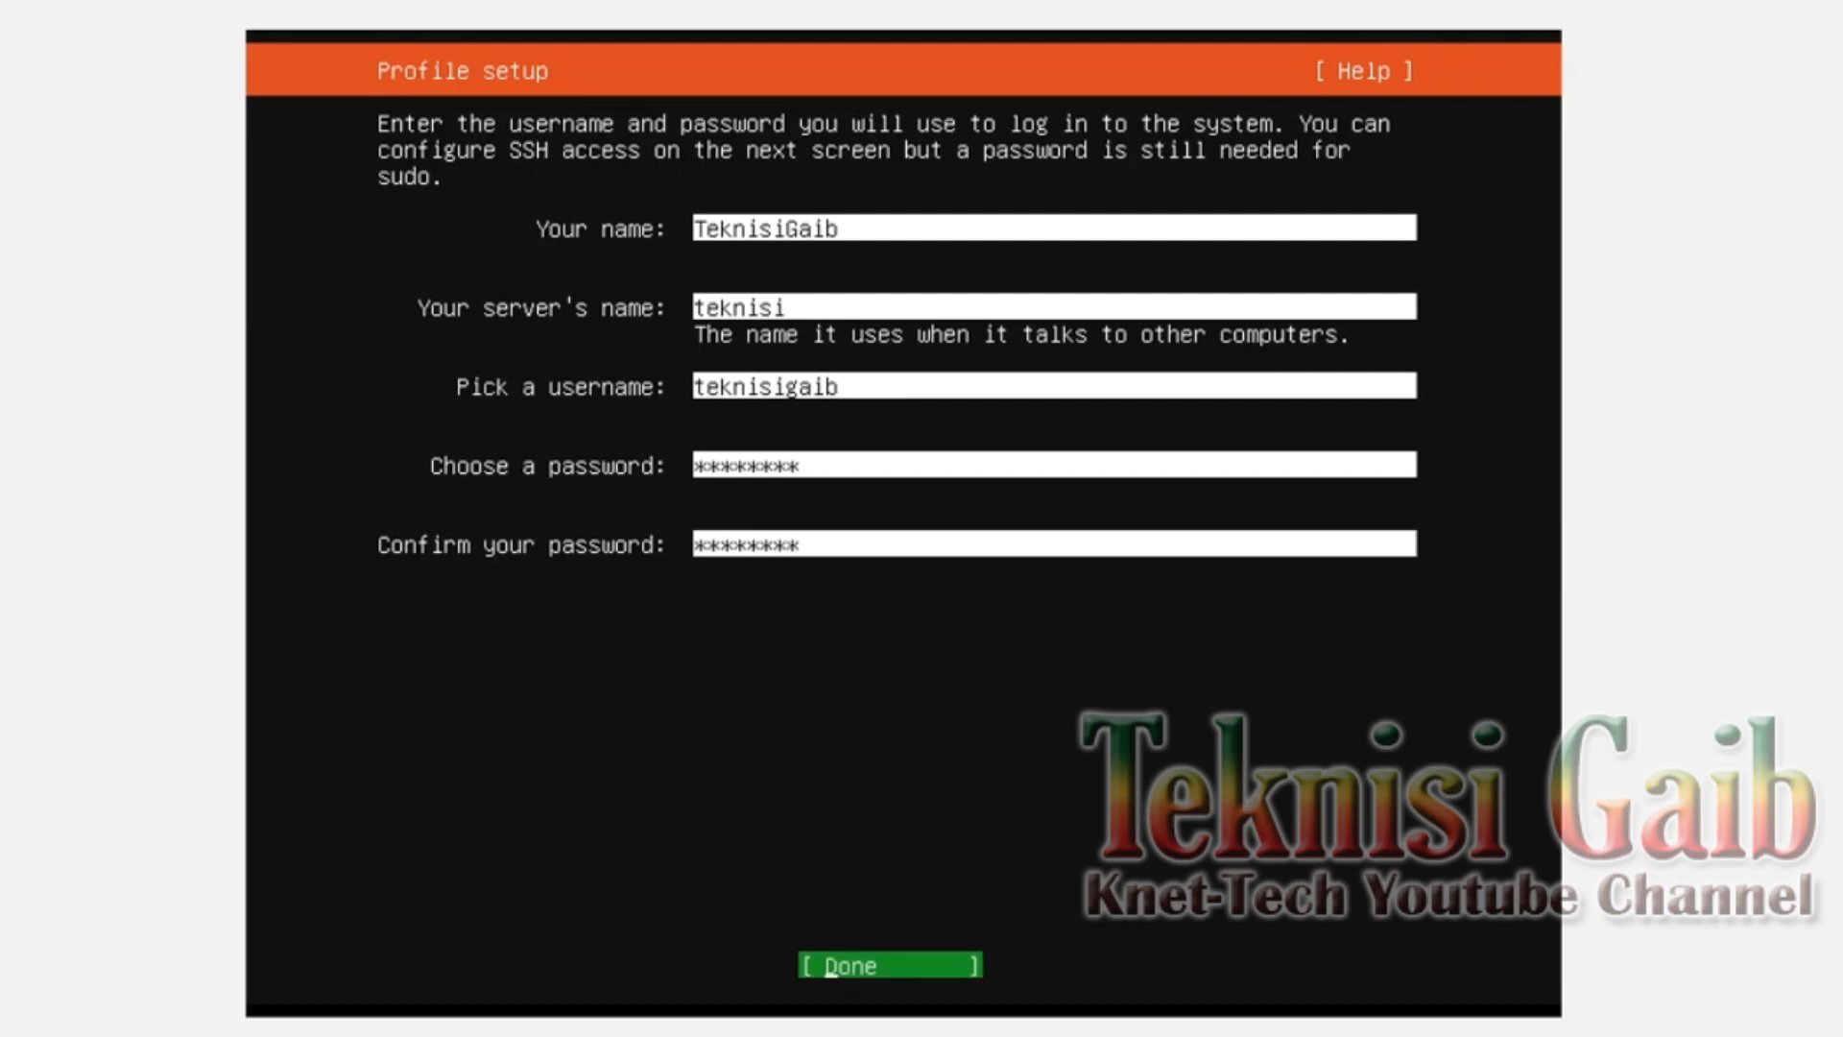
pyautogui.press('Return')
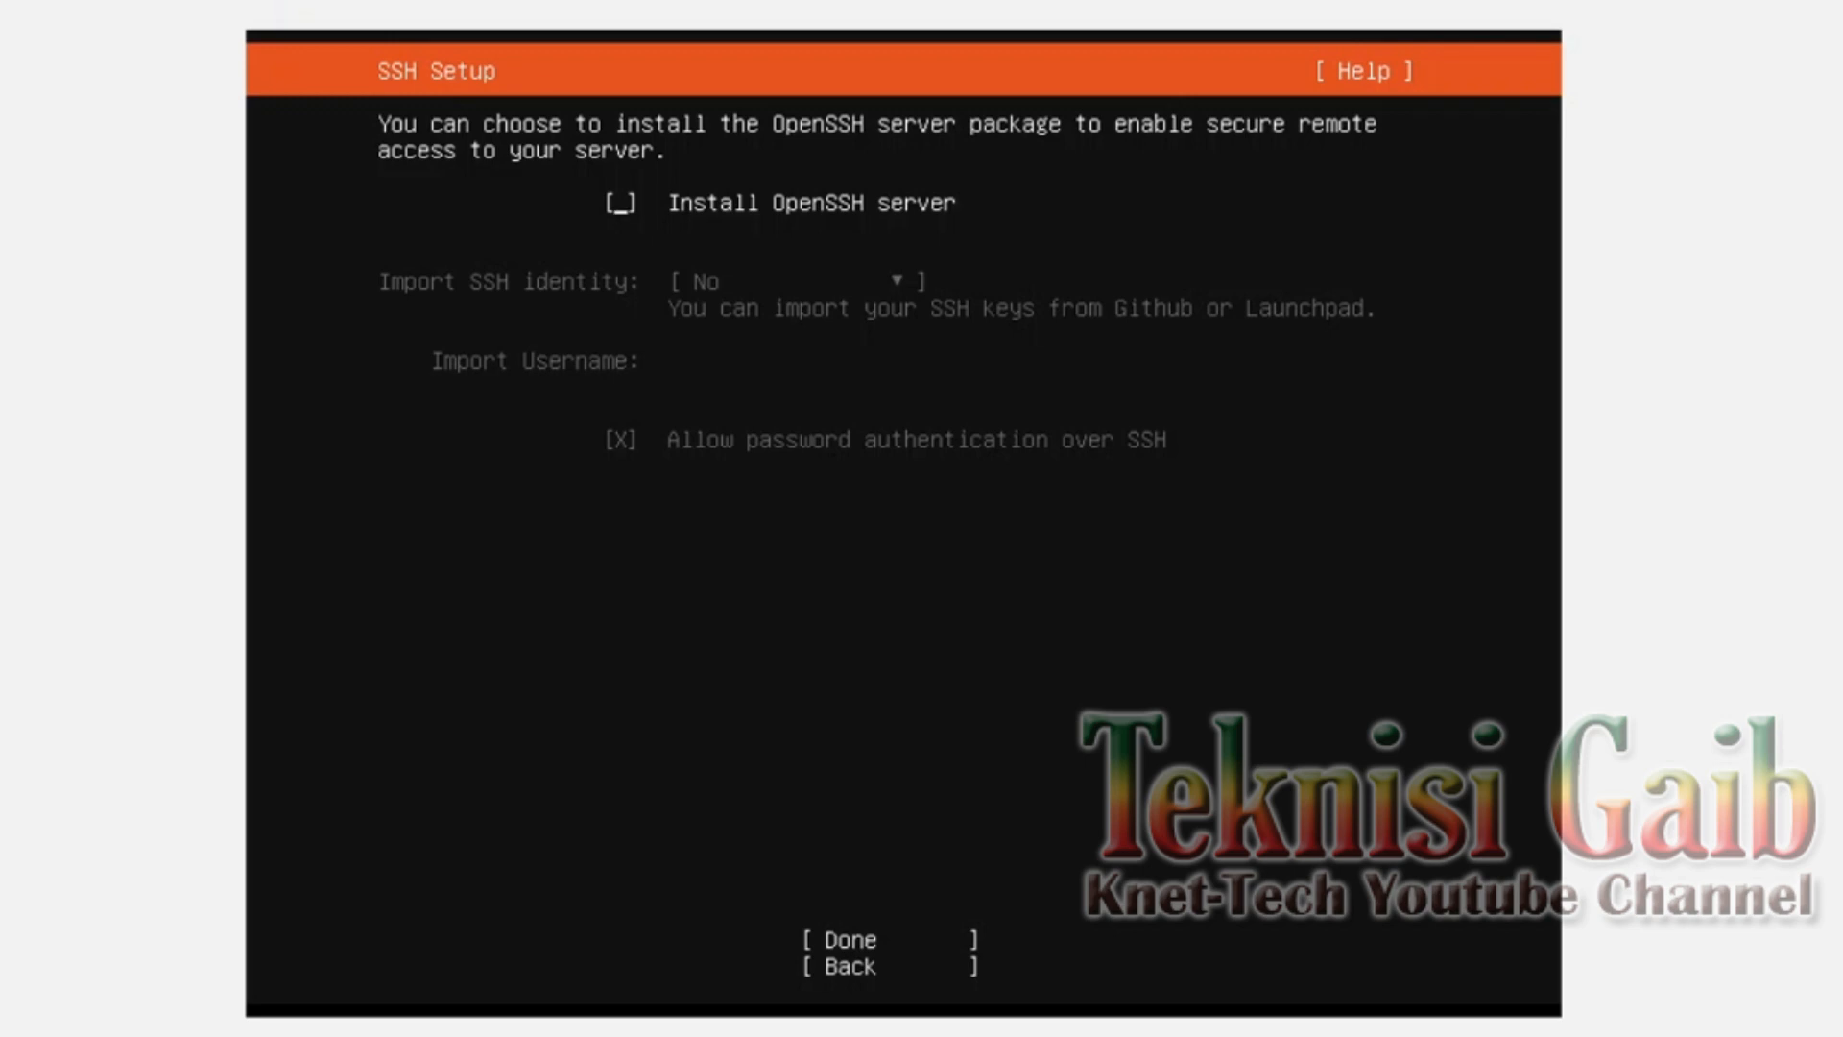
# Step: Leave the OpenSSH server unselected in the SSH setup and continue to the featured server snaps
pyautogui.press('space')
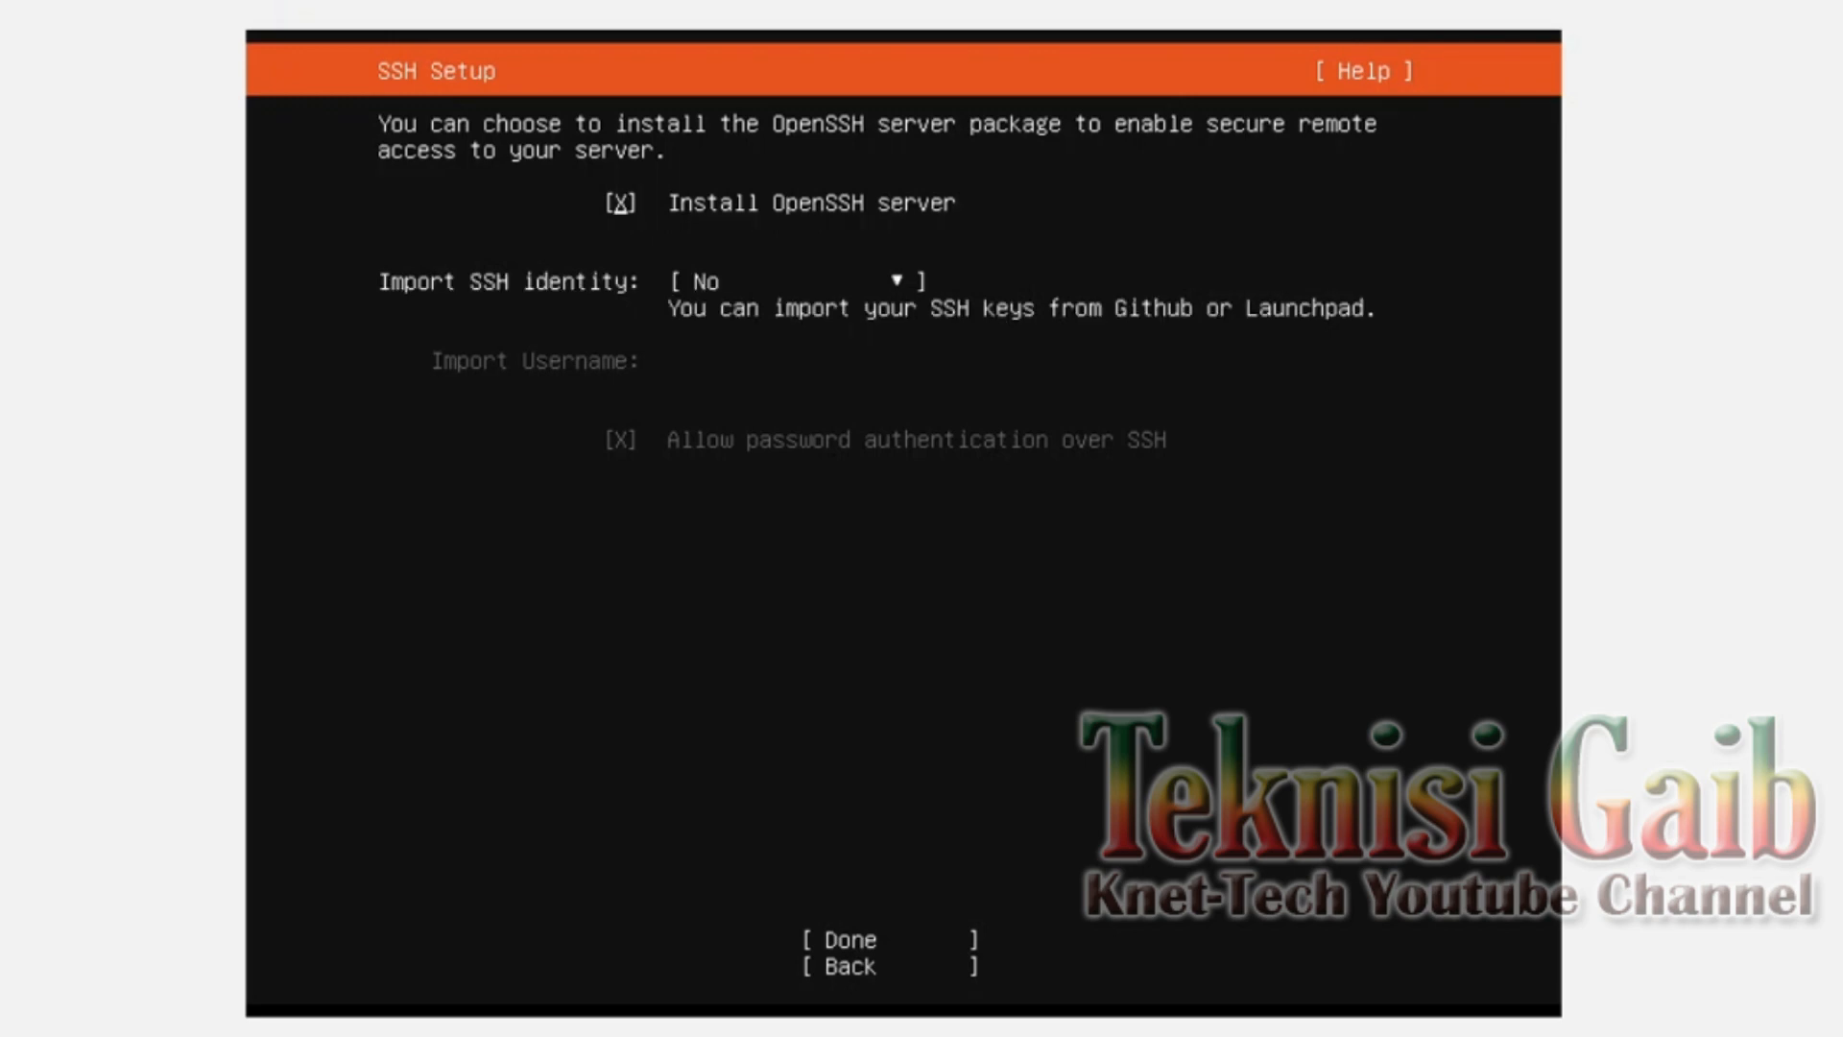
pyautogui.press('space')
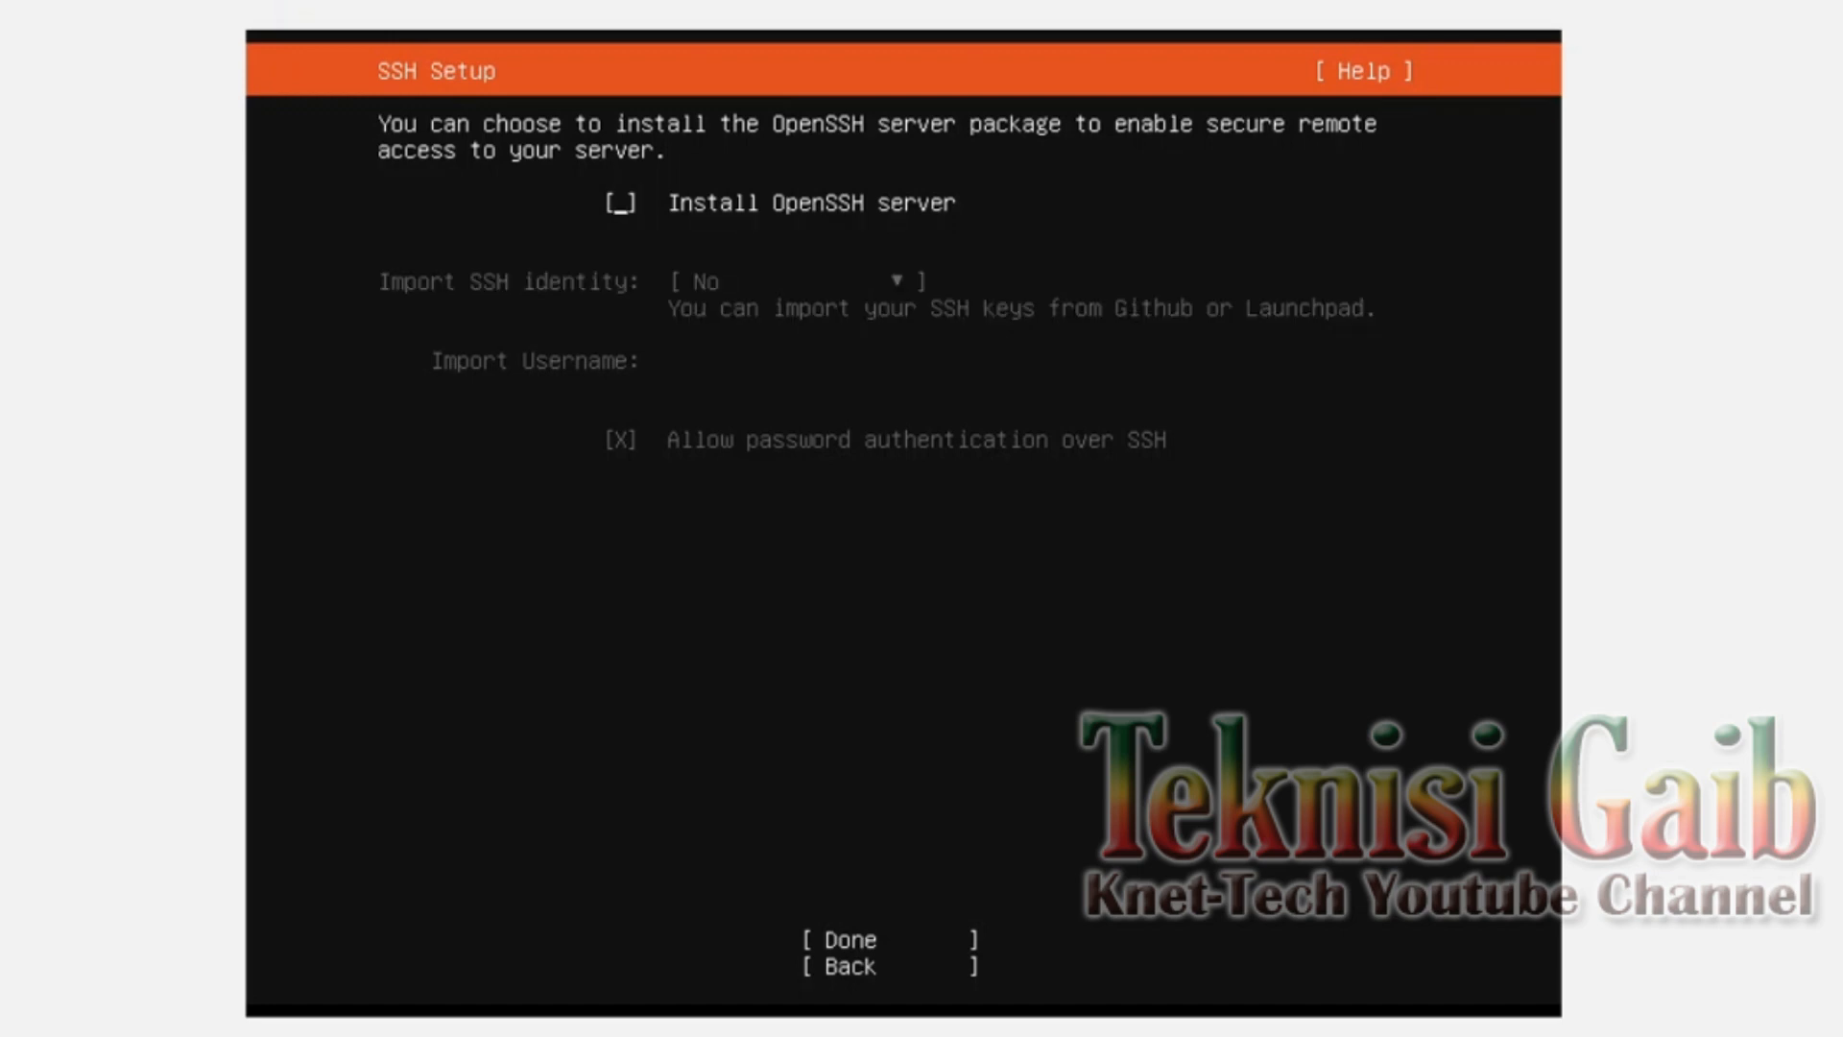
pyautogui.press('Tab')
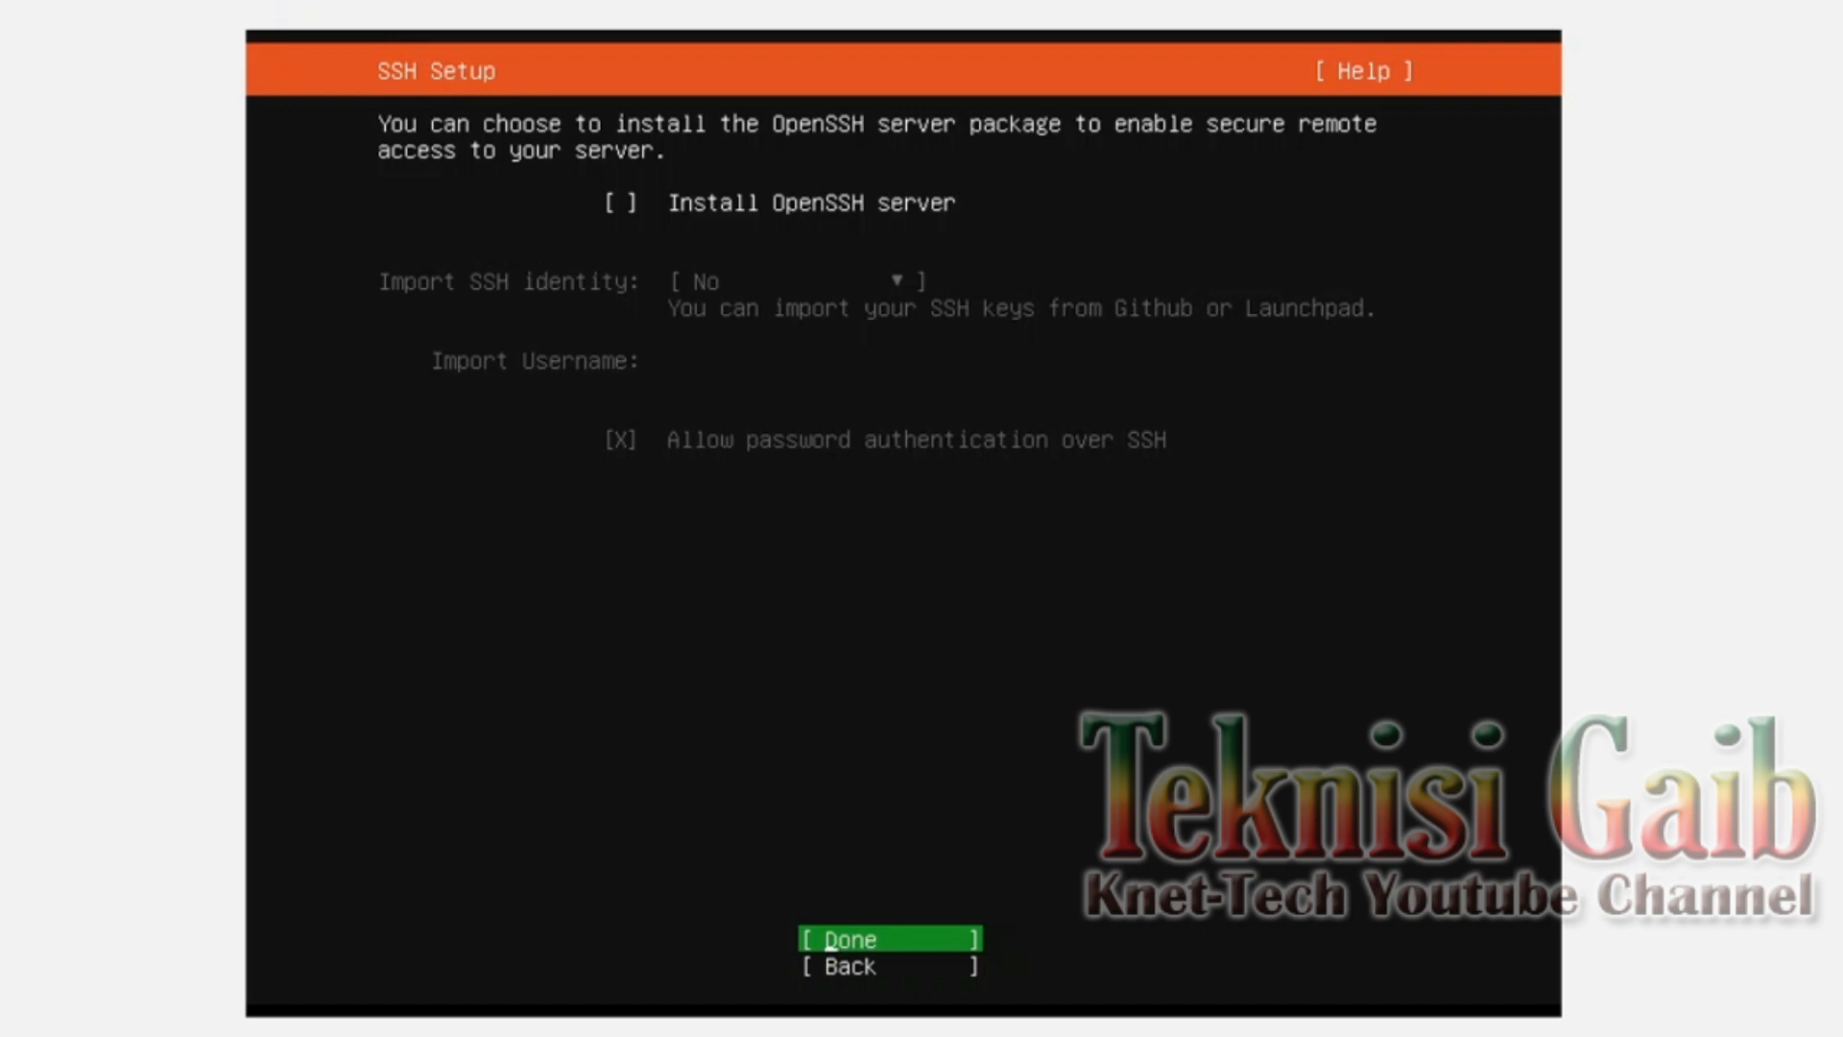
pyautogui.press('Return')
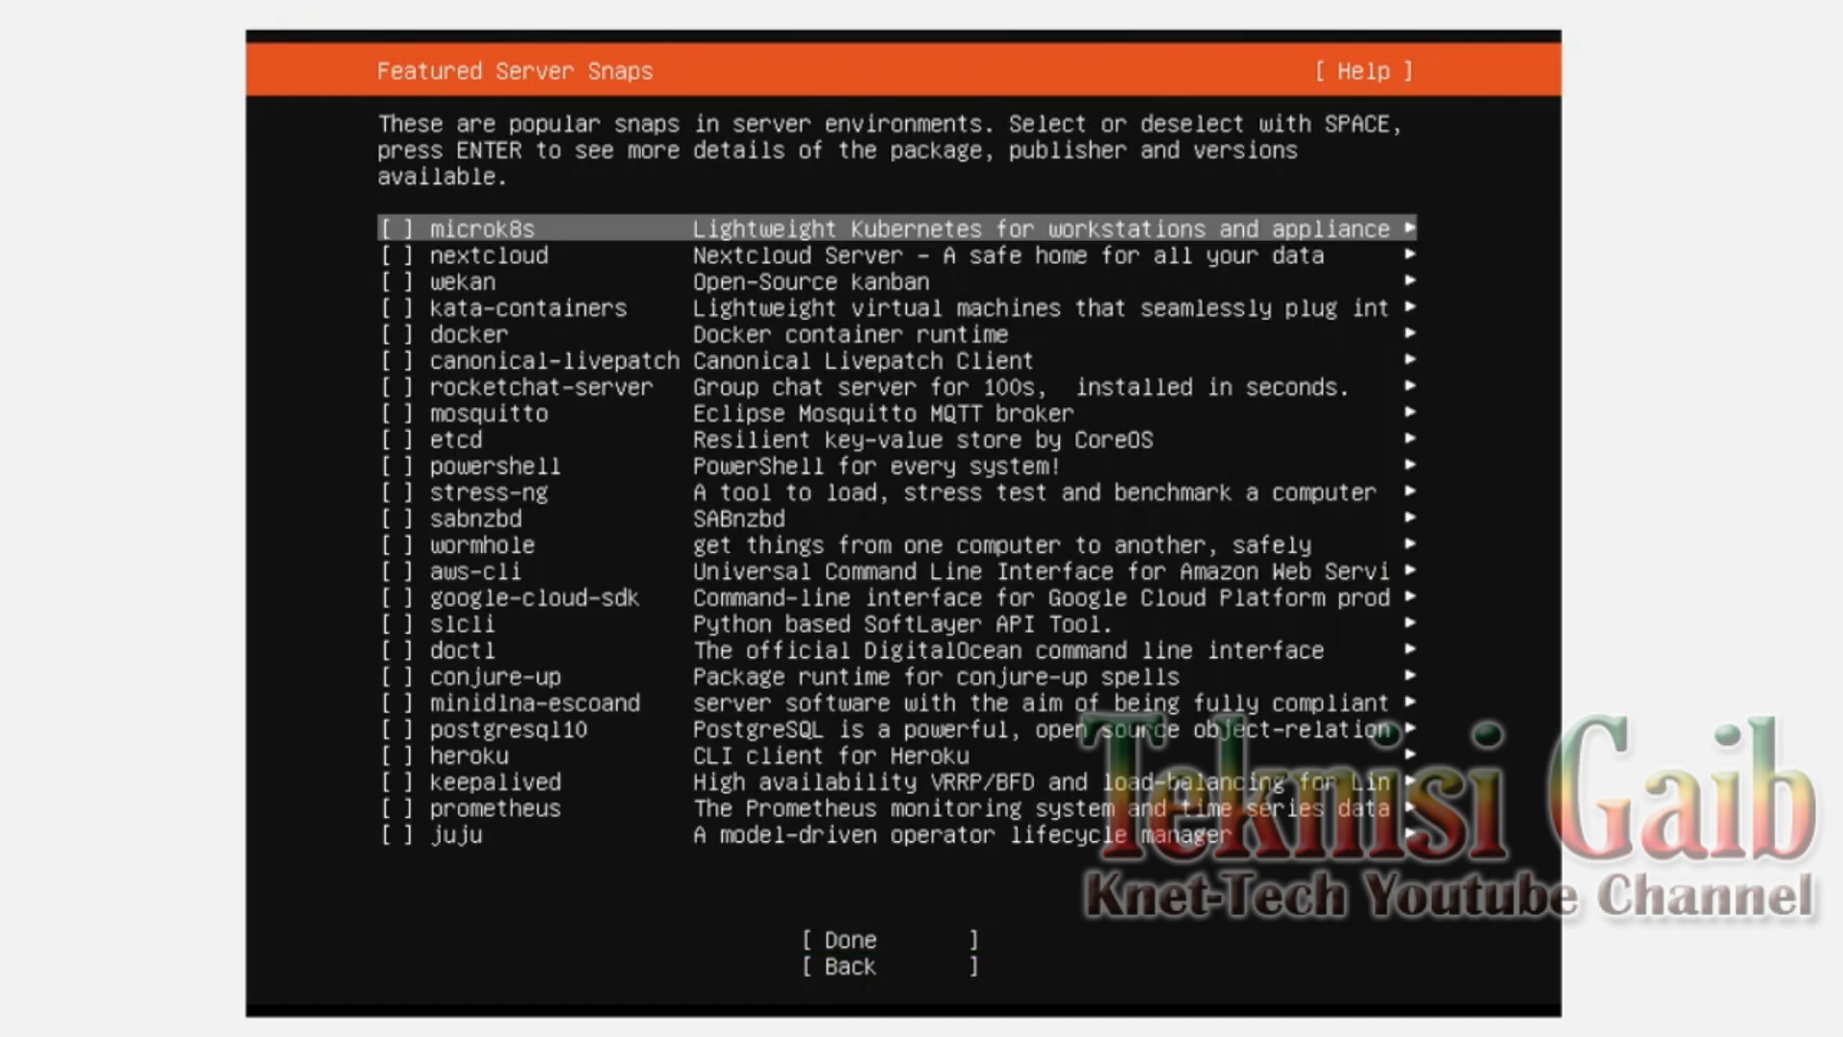
# Step: Examine the list of featured server snaps from microk8s down to juju without selecting any
pyautogui.press('Down')
pyautogui.press('Down')
pyautogui.press('Down')
pyautogui.press('Down')
pyautogui.press('Down')
pyautogui.press('Down')
pyautogui.press('Down')
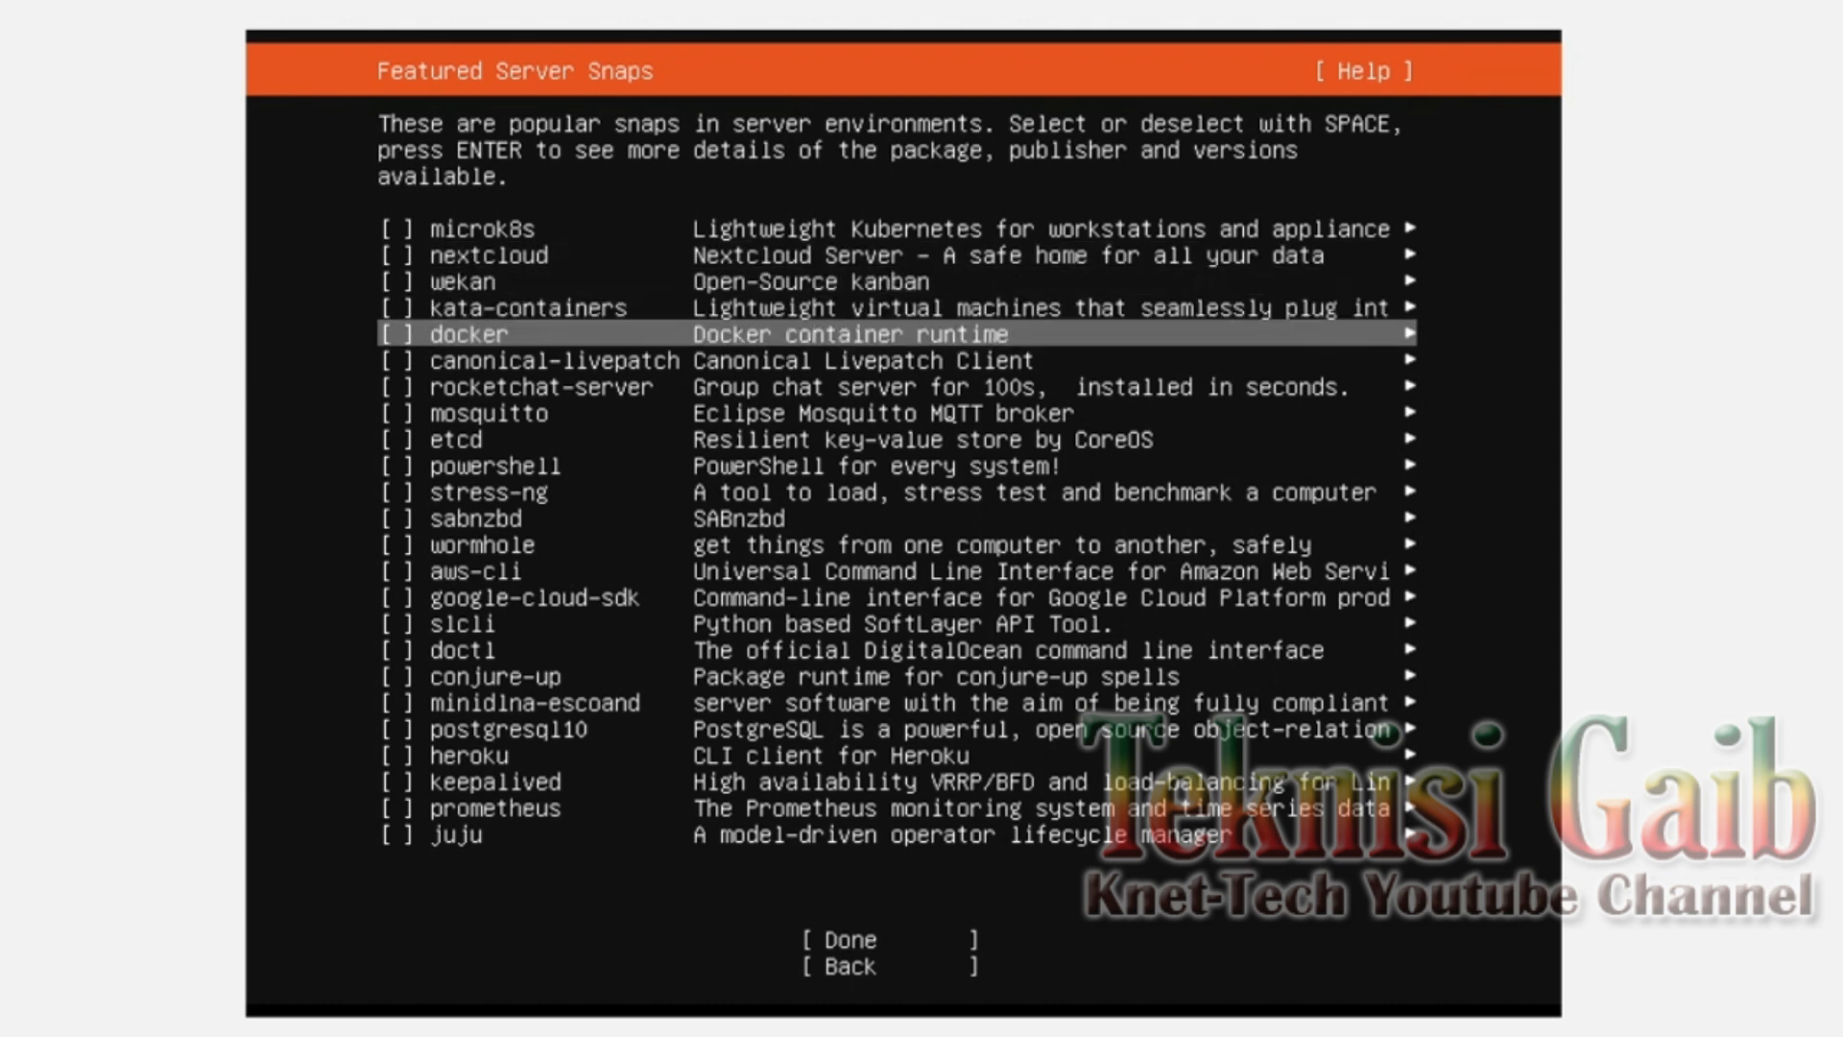
pyautogui.press('Down')
pyautogui.press('Down')
pyautogui.press('Down')
pyautogui.press('Down')
pyautogui.press('Down')
pyautogui.press('Down')
pyautogui.press('Down')
pyautogui.press('Down')
pyautogui.press('Down')
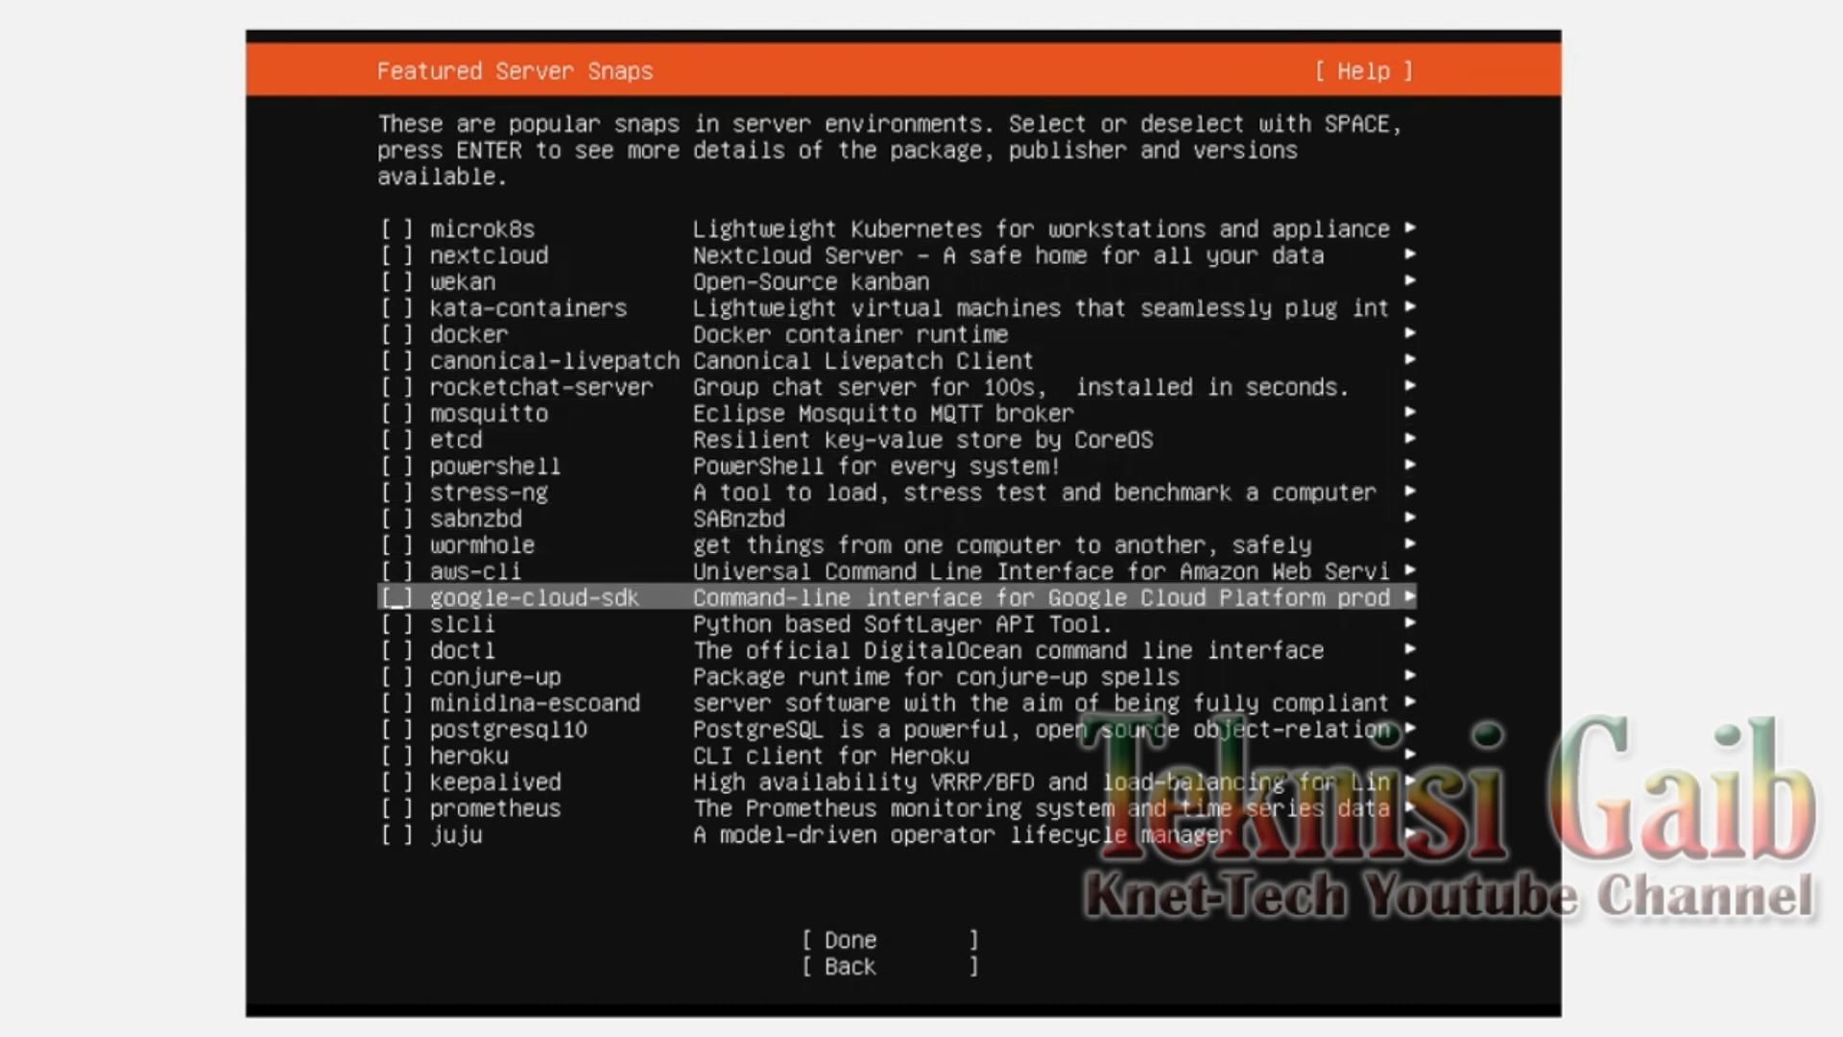
pyautogui.press('Down')
pyautogui.press('Down')
pyautogui.press('Down')
pyautogui.press('Down')
pyautogui.press('Down')
pyautogui.press('Down')
pyautogui.press('Down')
pyautogui.press('Down')
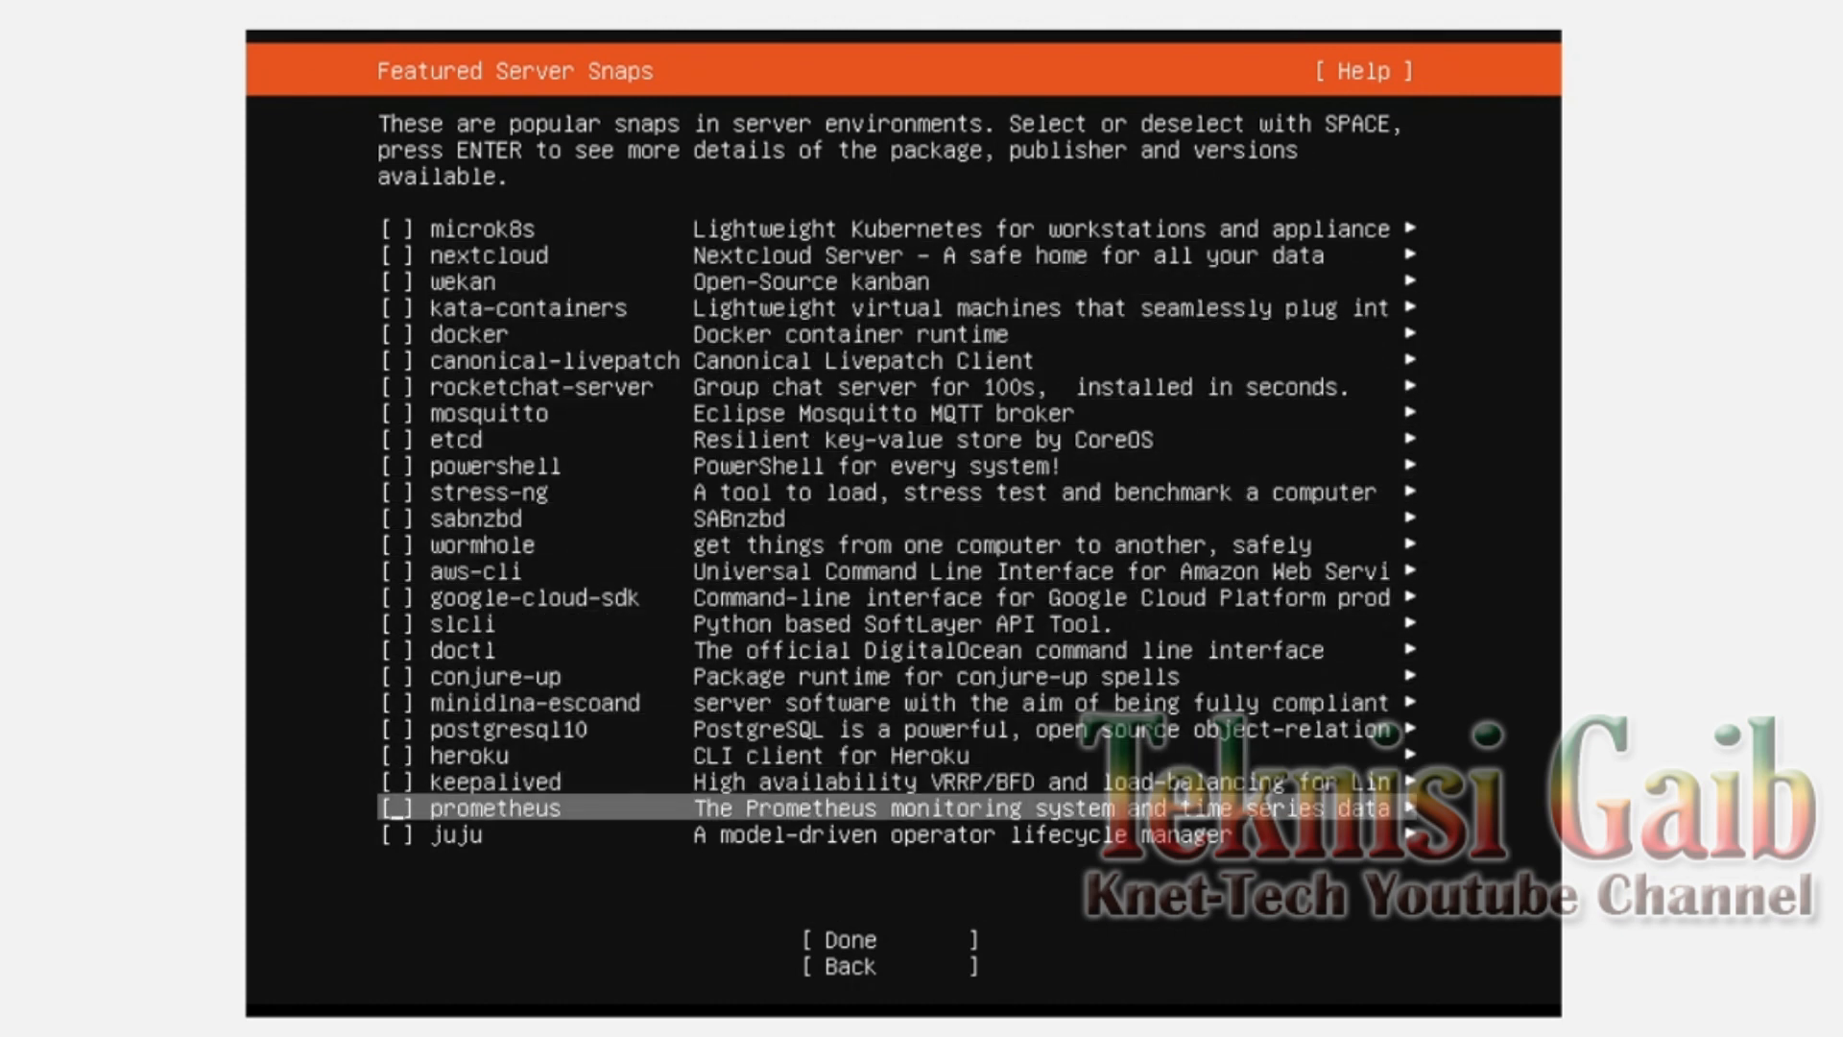
pyautogui.press('Down')
pyautogui.press('Up')
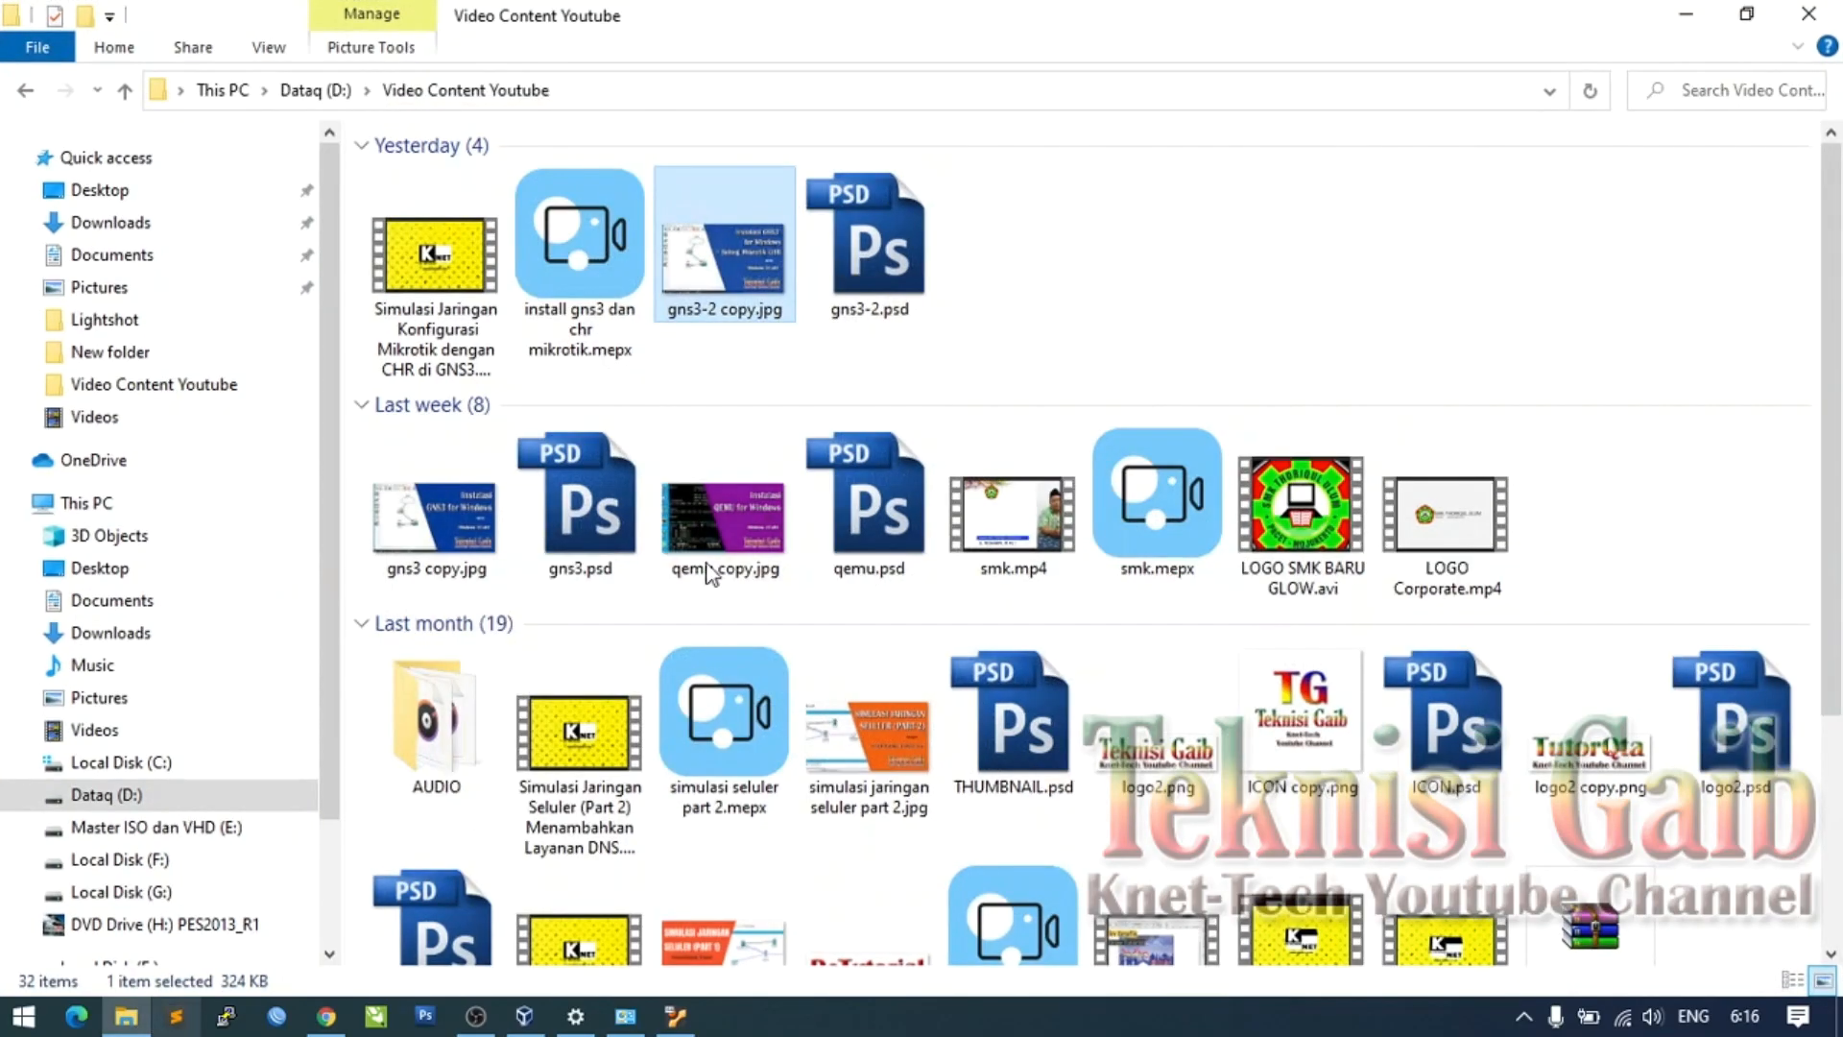
# Step: Switch to File Explorer and browse the ISO Lain and ISO Linux folders on the Master ISO dan VHD (E:) drive
pyautogui.scroll(-1, 192, 671)
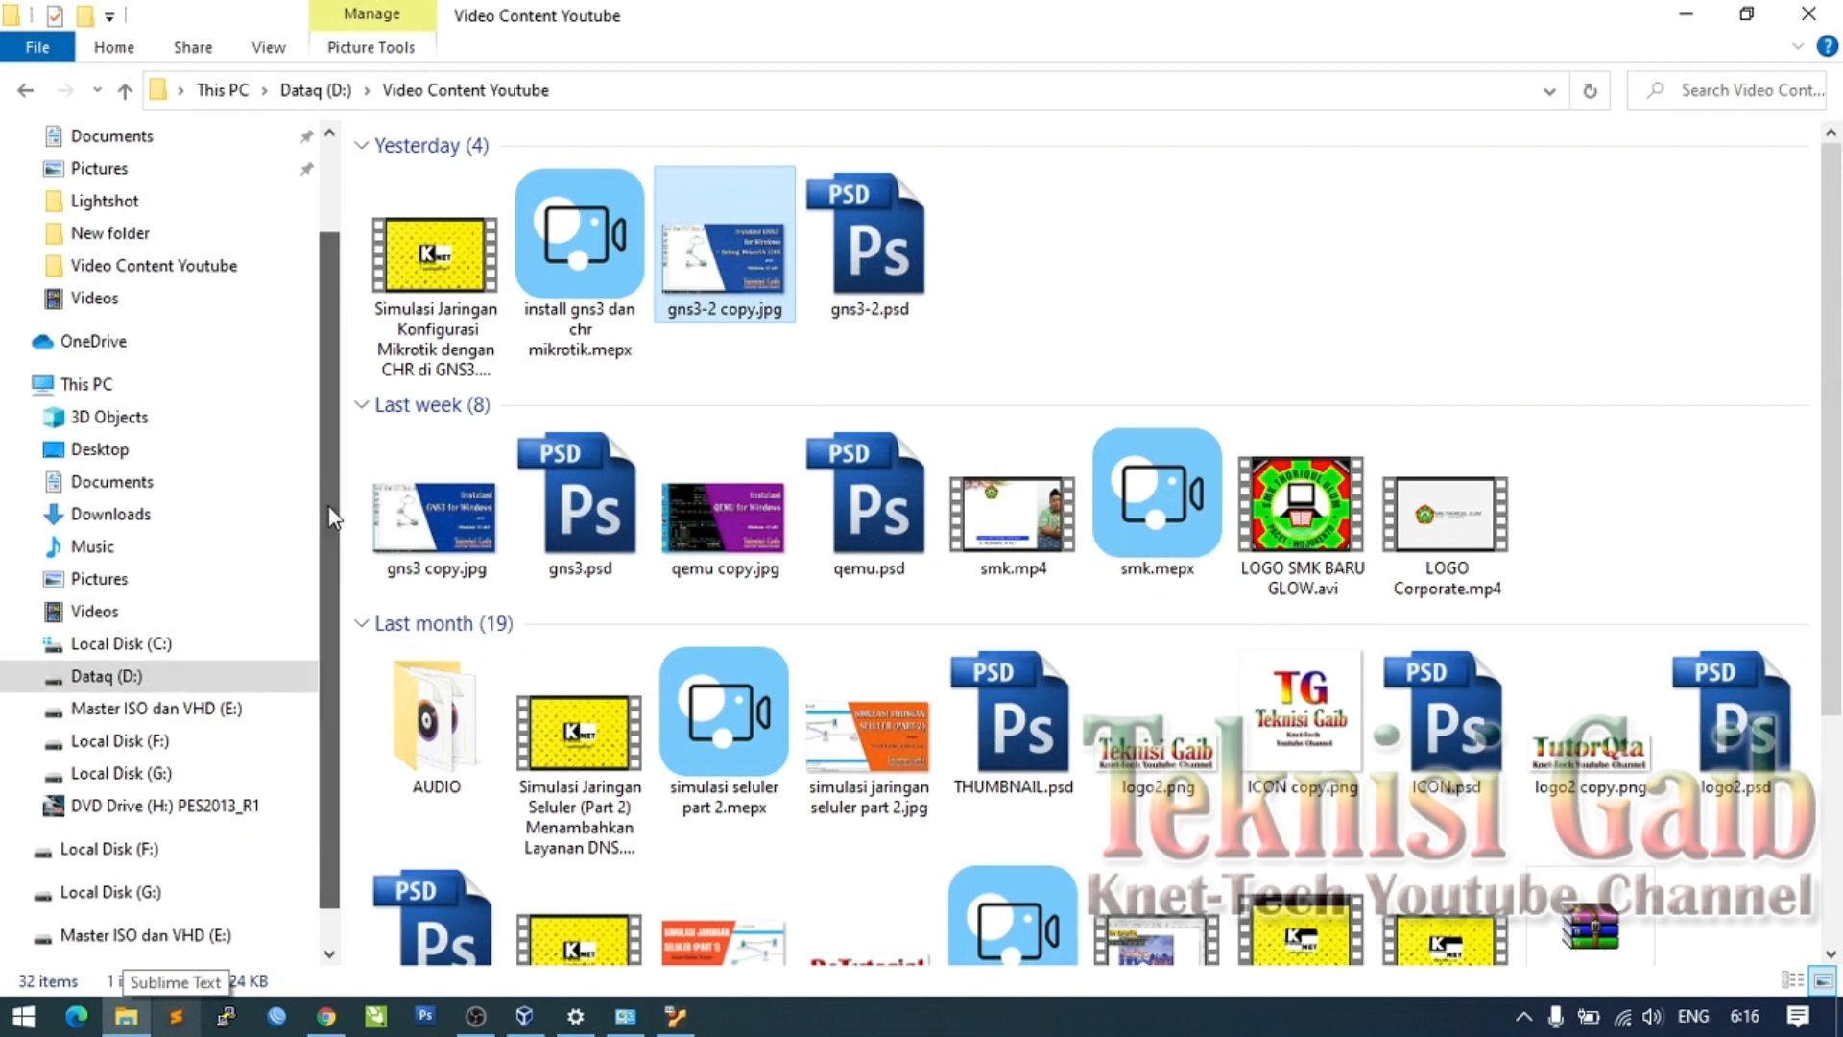
pyautogui.click(199, 708)
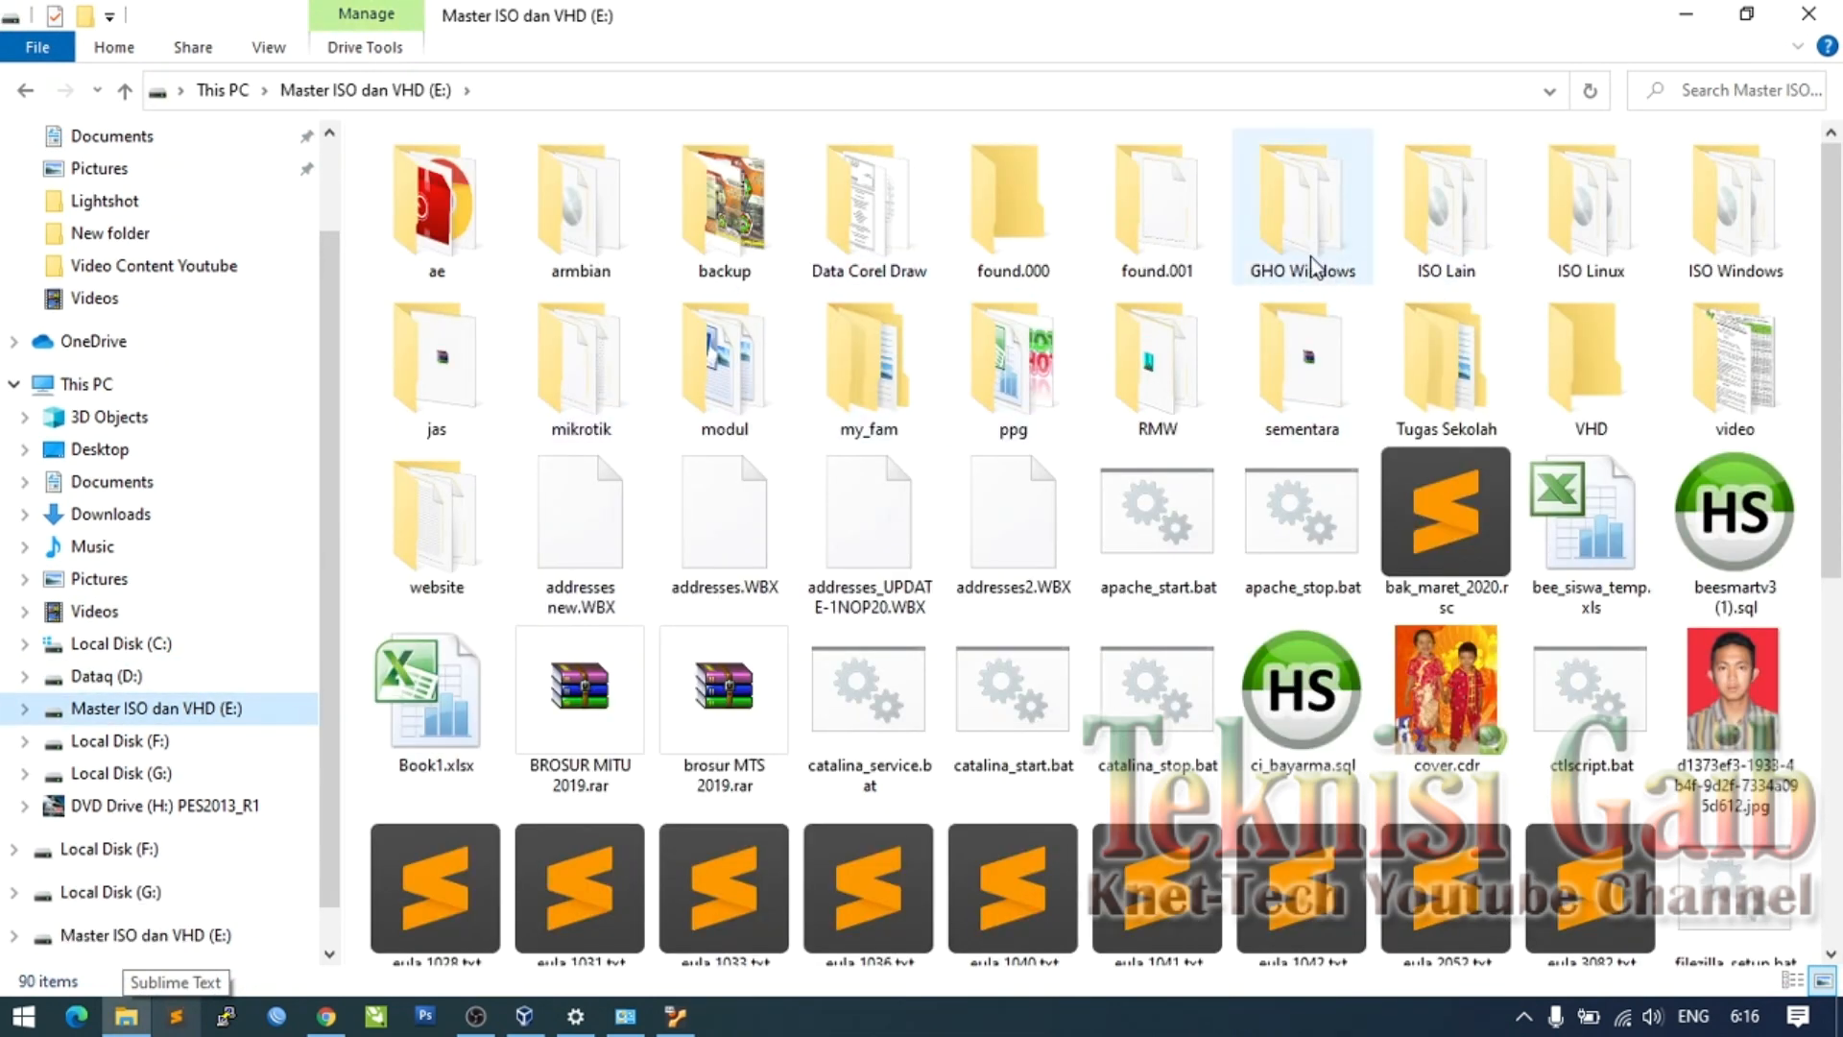
pyautogui.doubleClick(1394, 258)
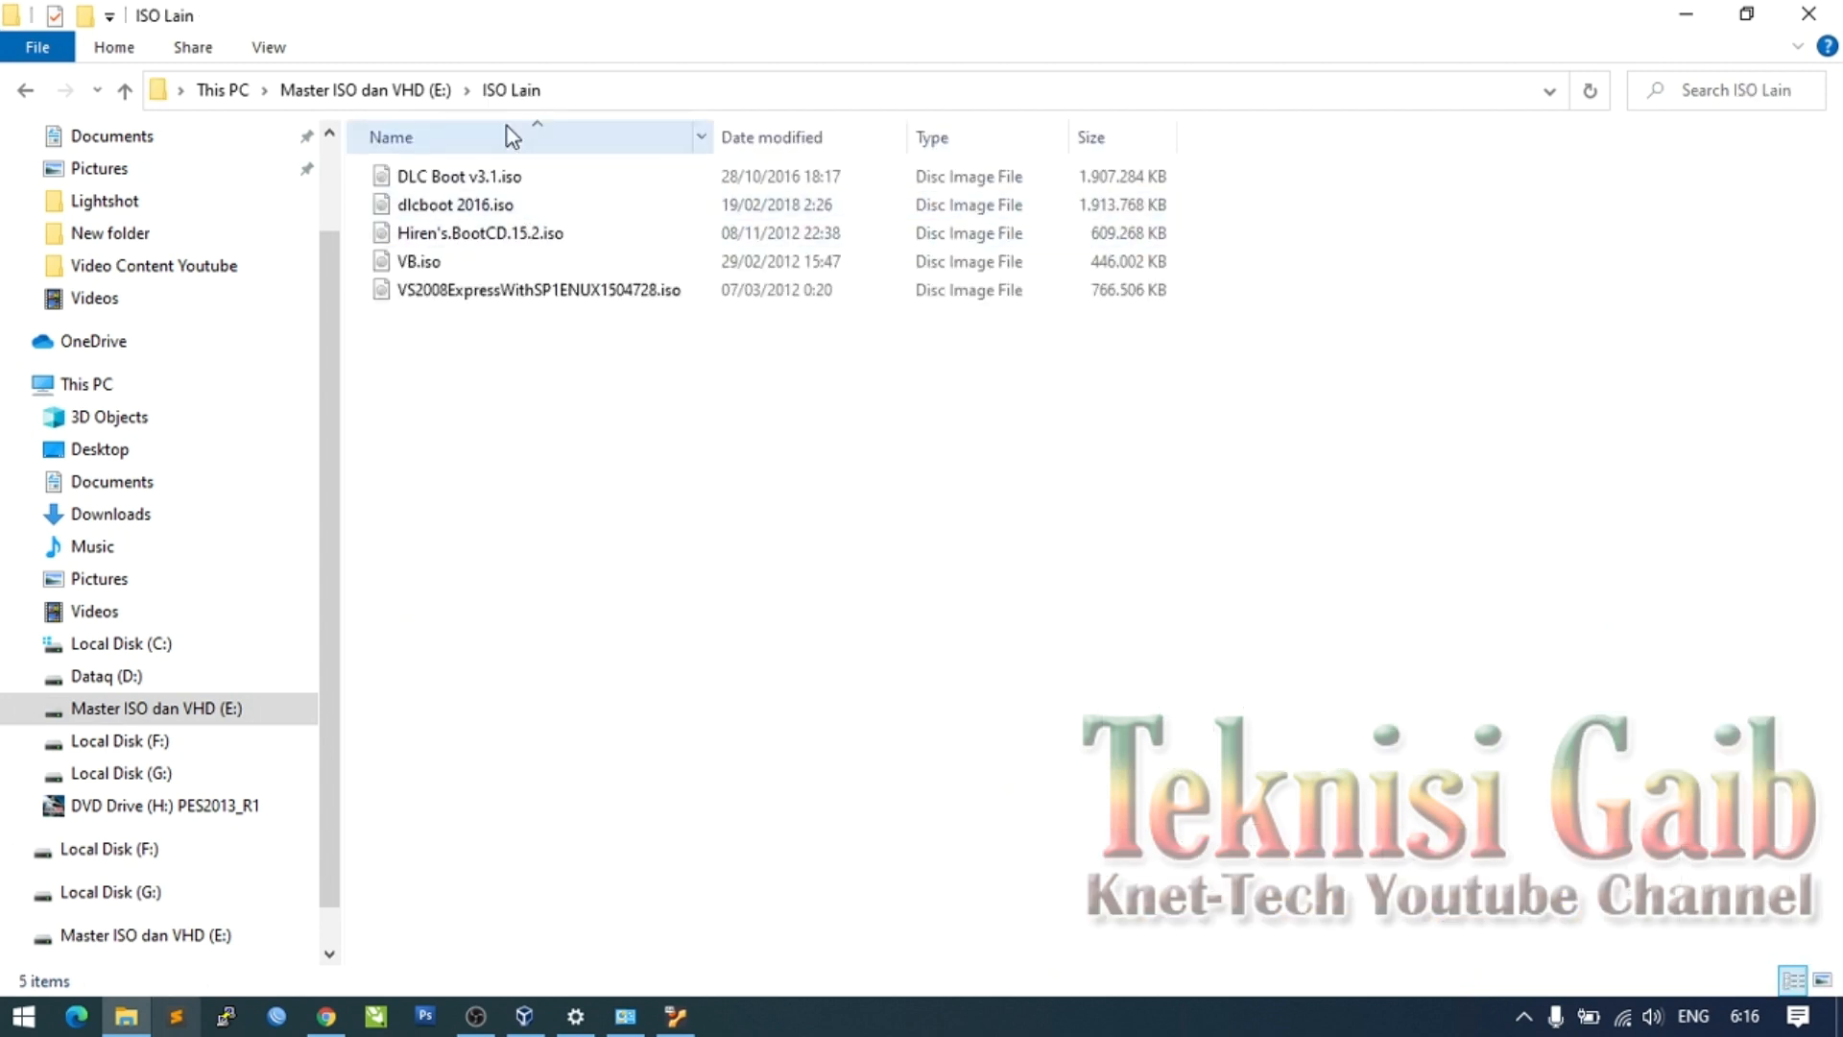
pyautogui.click(429, 96)
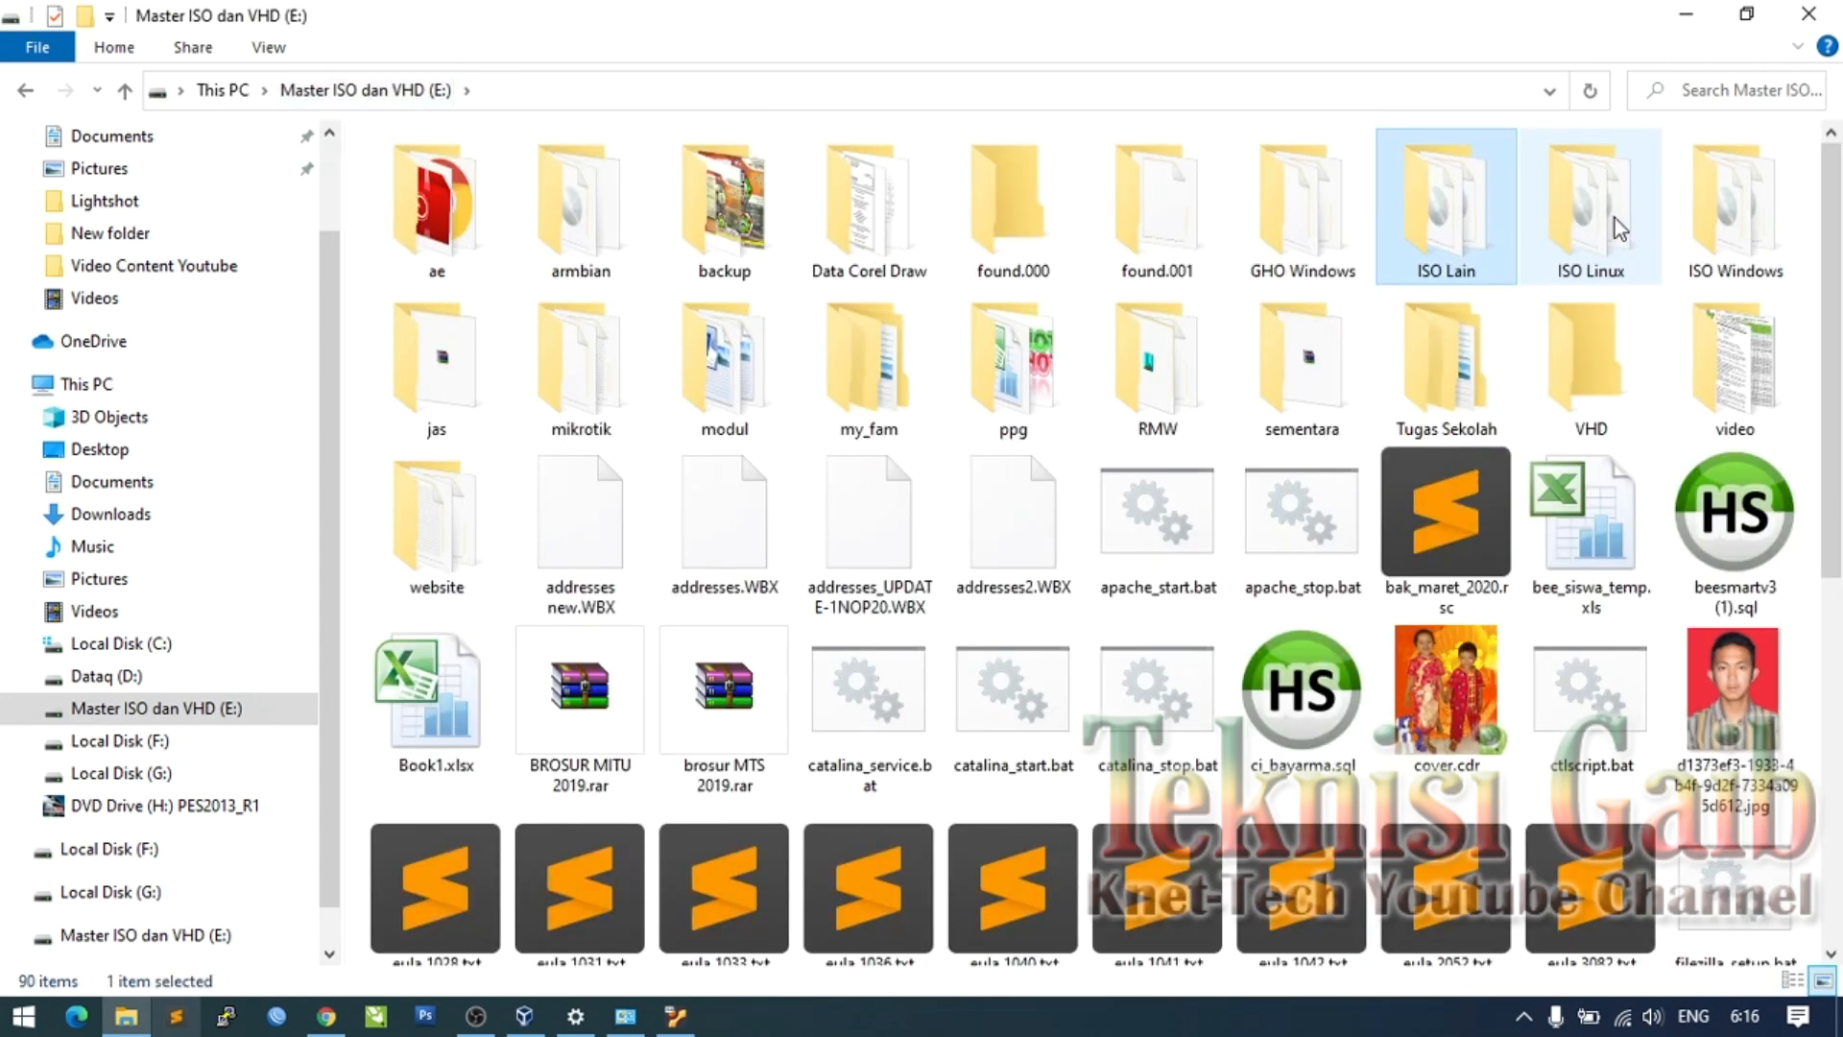
pyautogui.doubleClick(1615, 217)
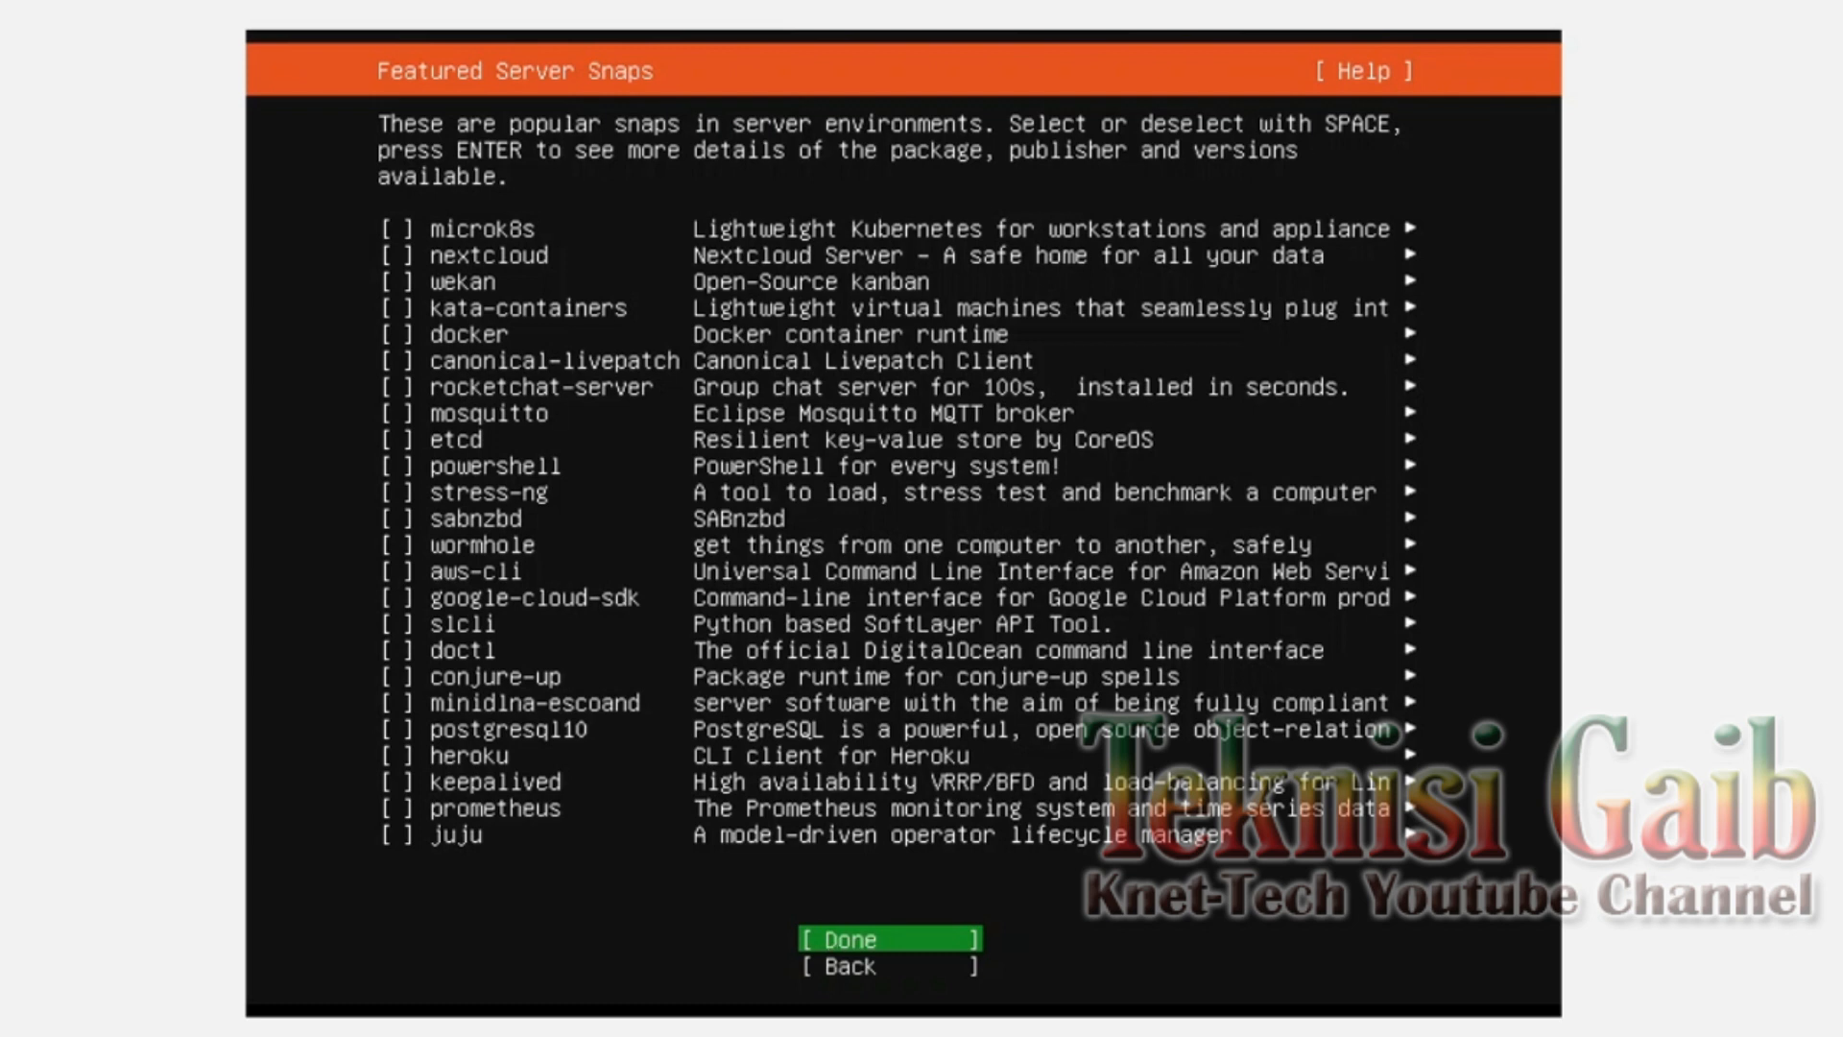
# Step: Continue the installation without any featured snaps, and cancel the security update to reboot once the install finishes
pyautogui.press('Return')
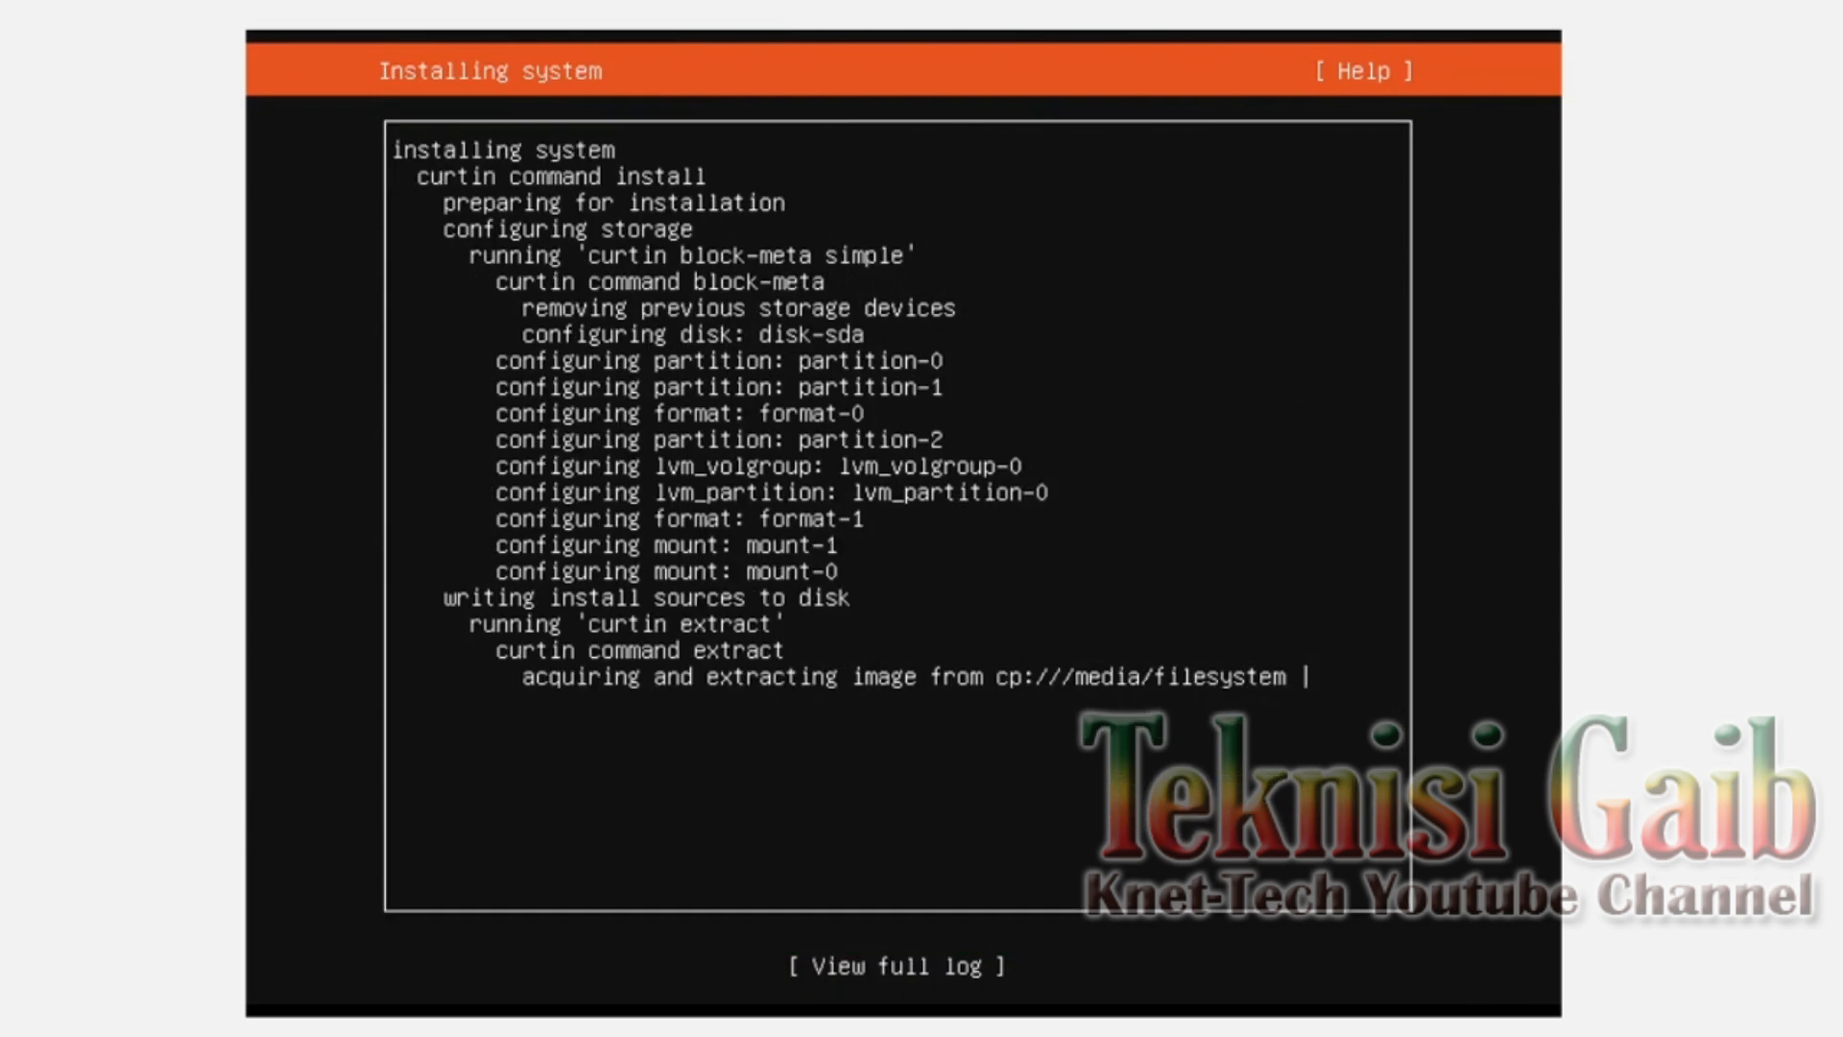
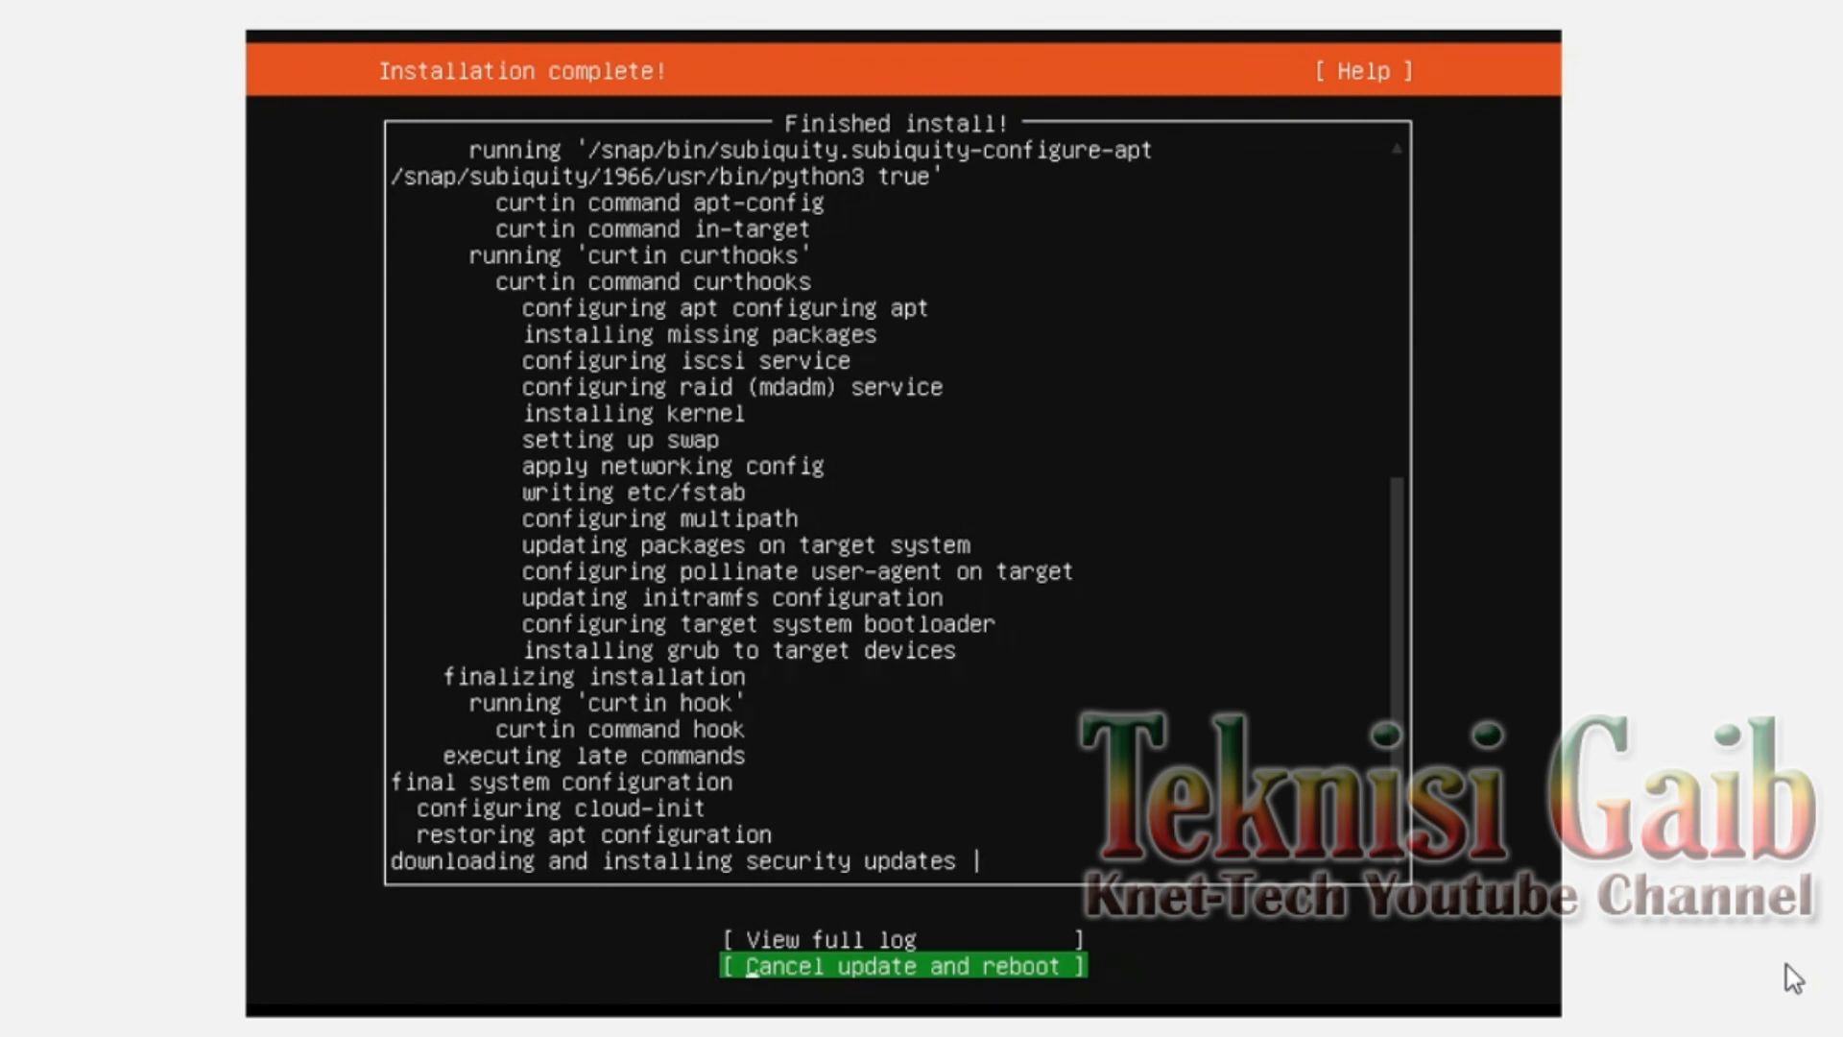
pyautogui.press('Up')
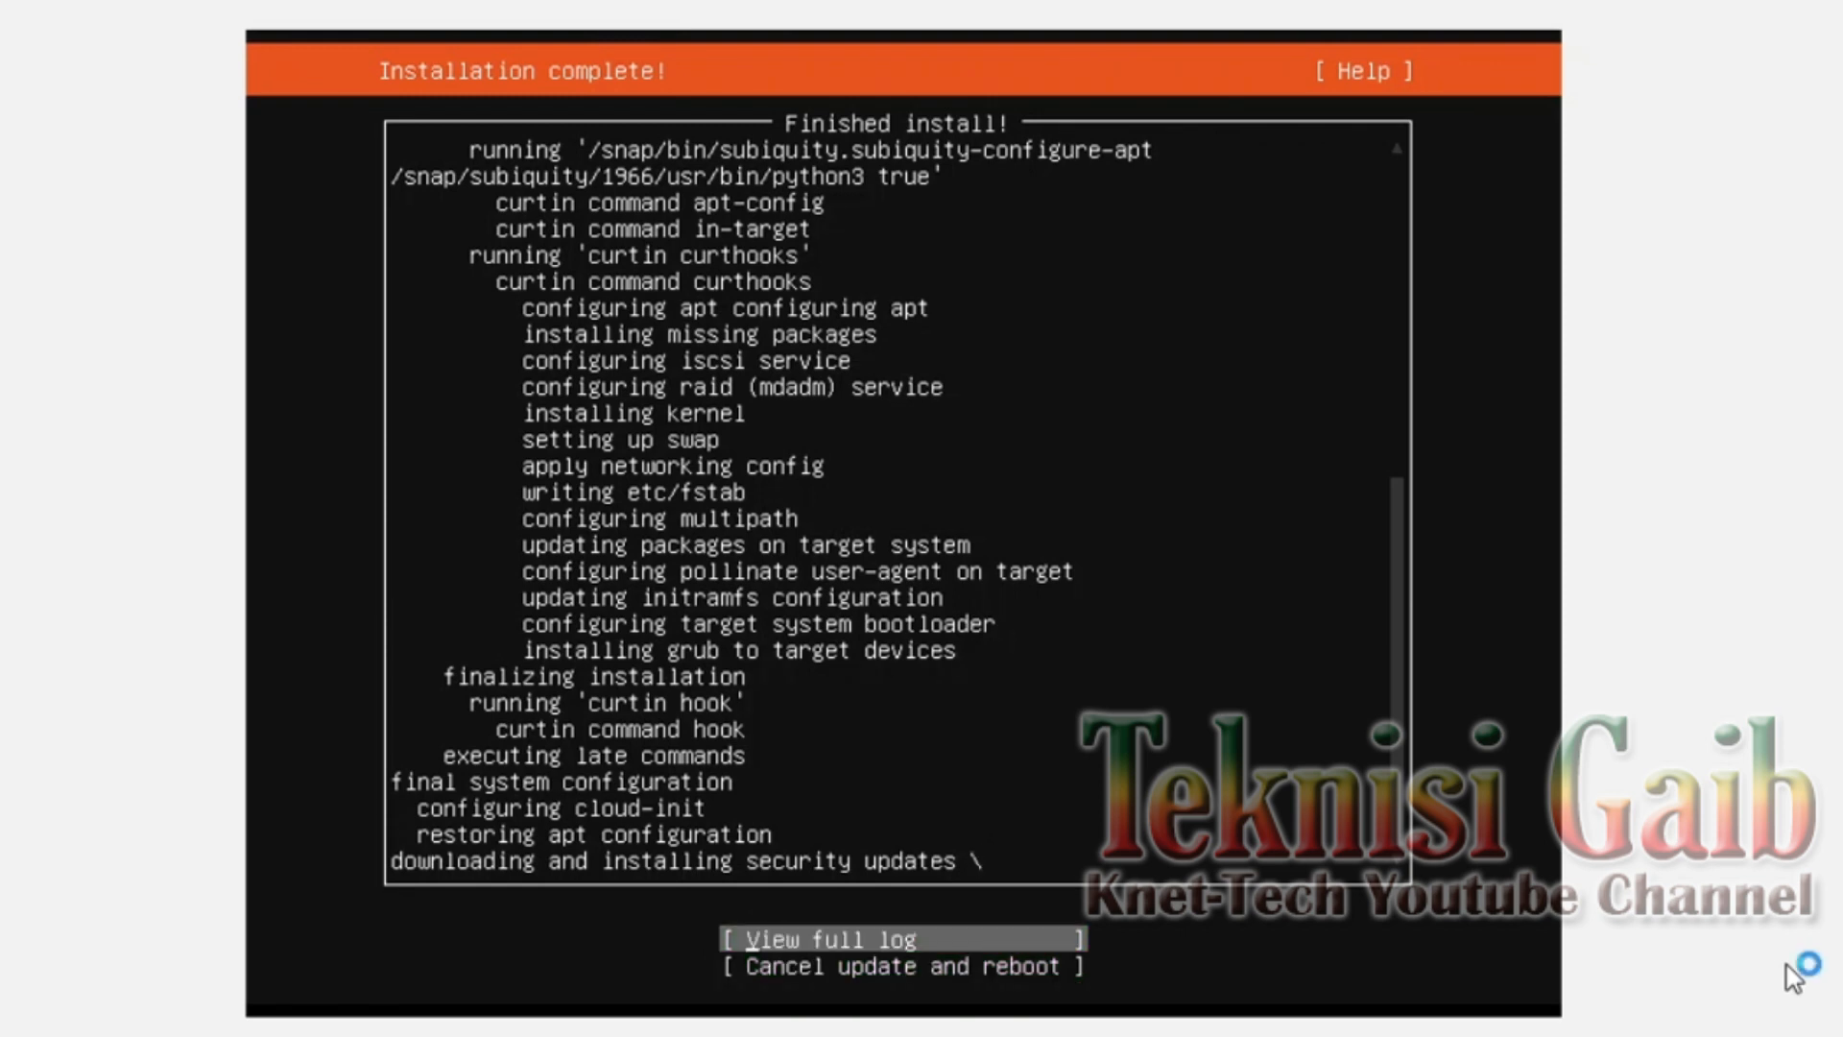
pyautogui.press('Down')
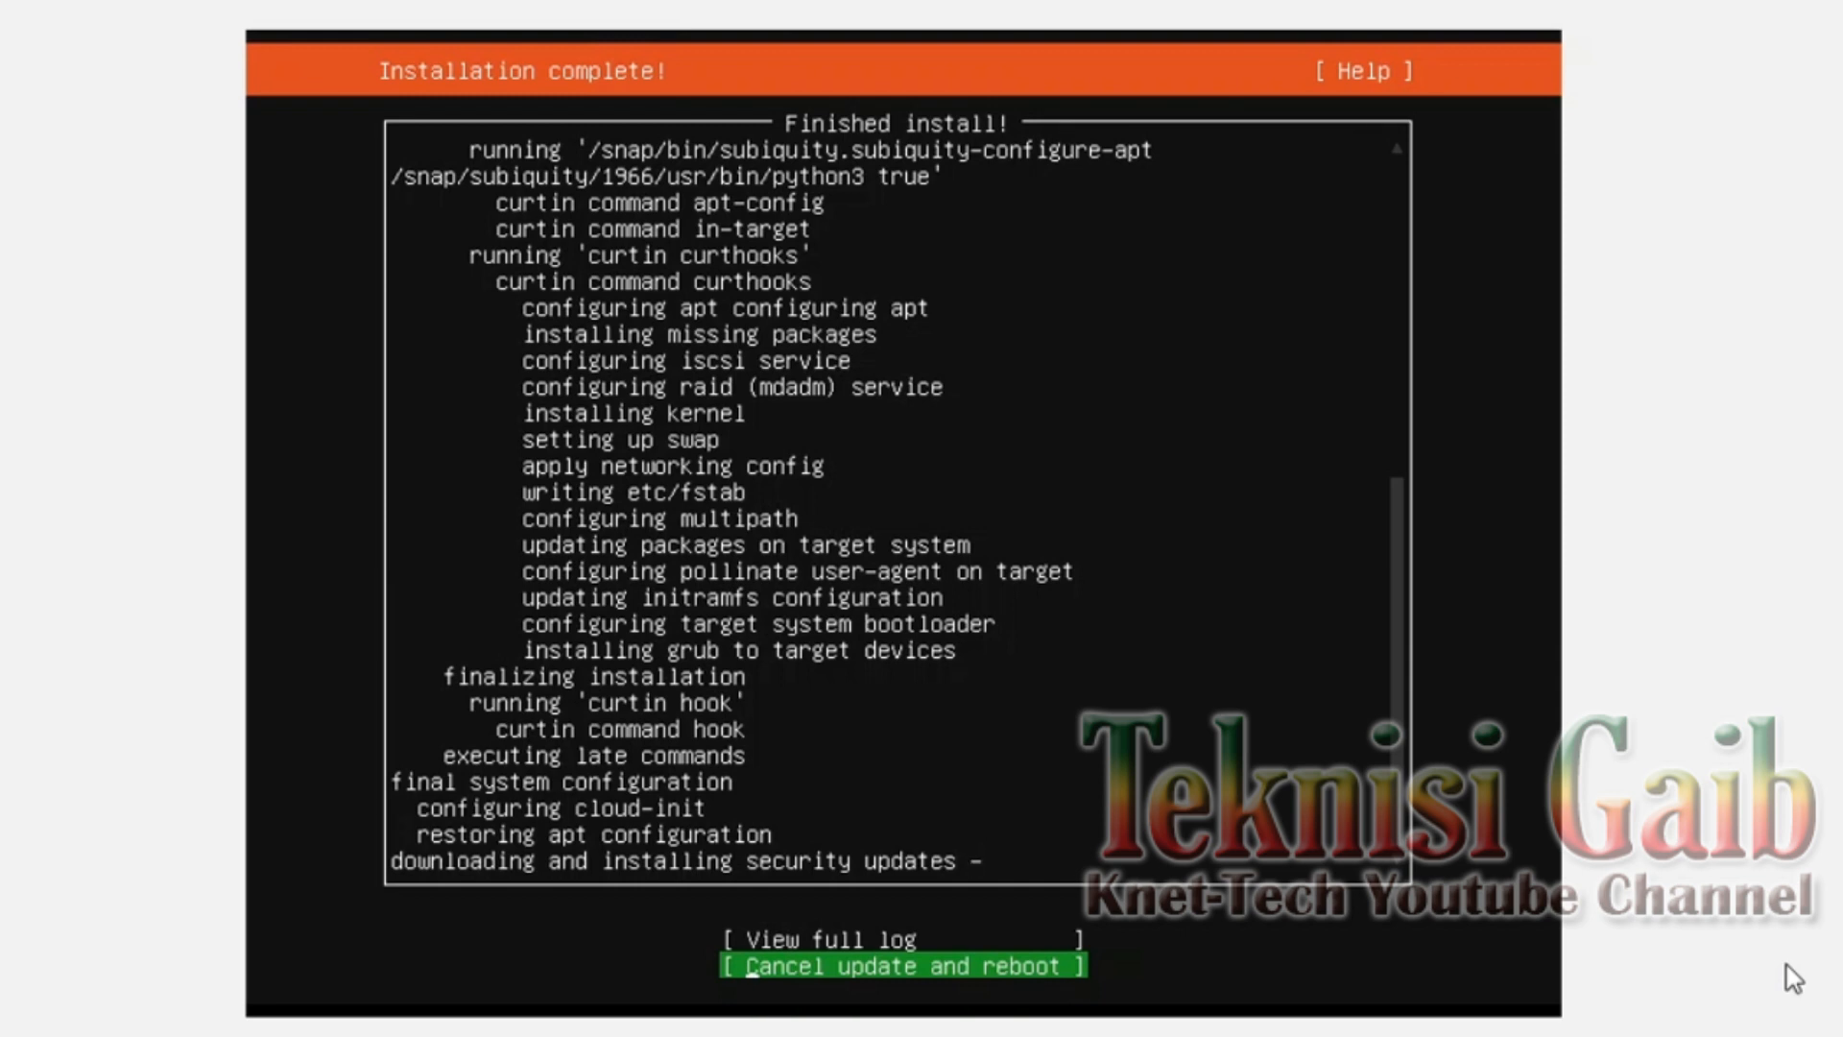
pyautogui.press('Return')
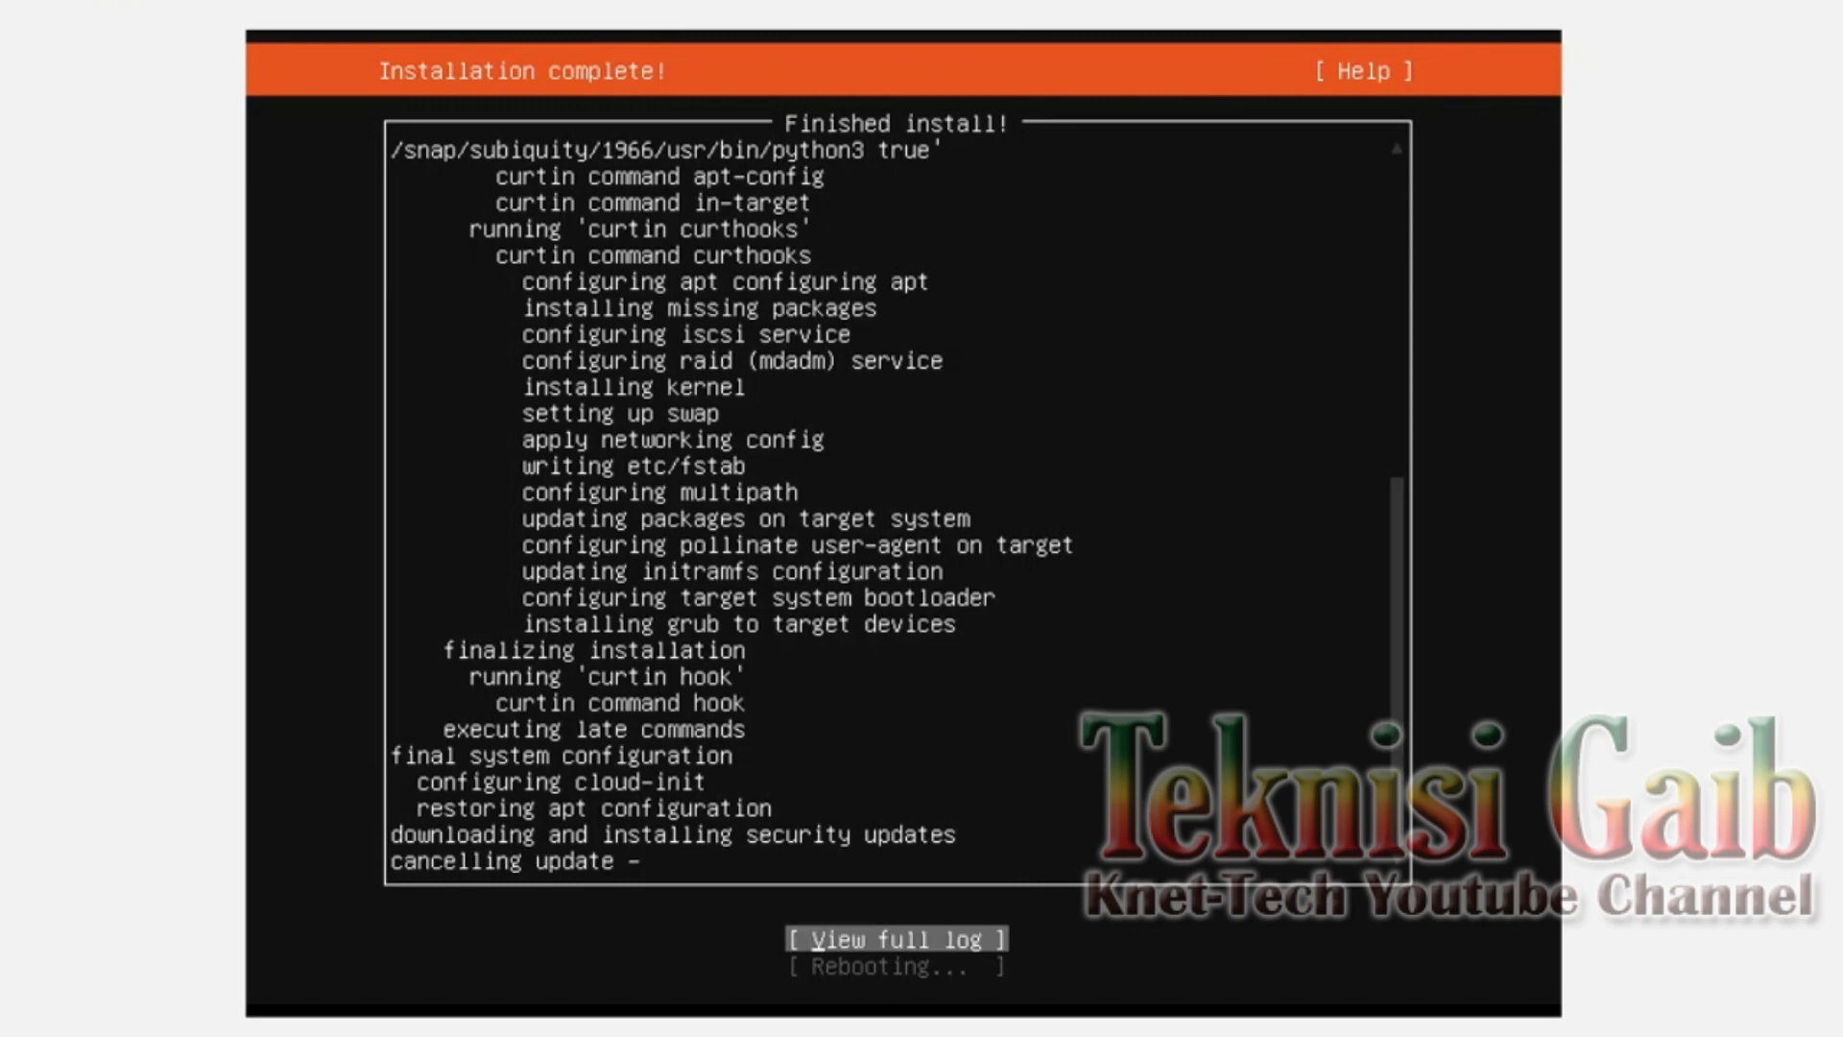
pyautogui.press('Return')
pyautogui.press('Return')
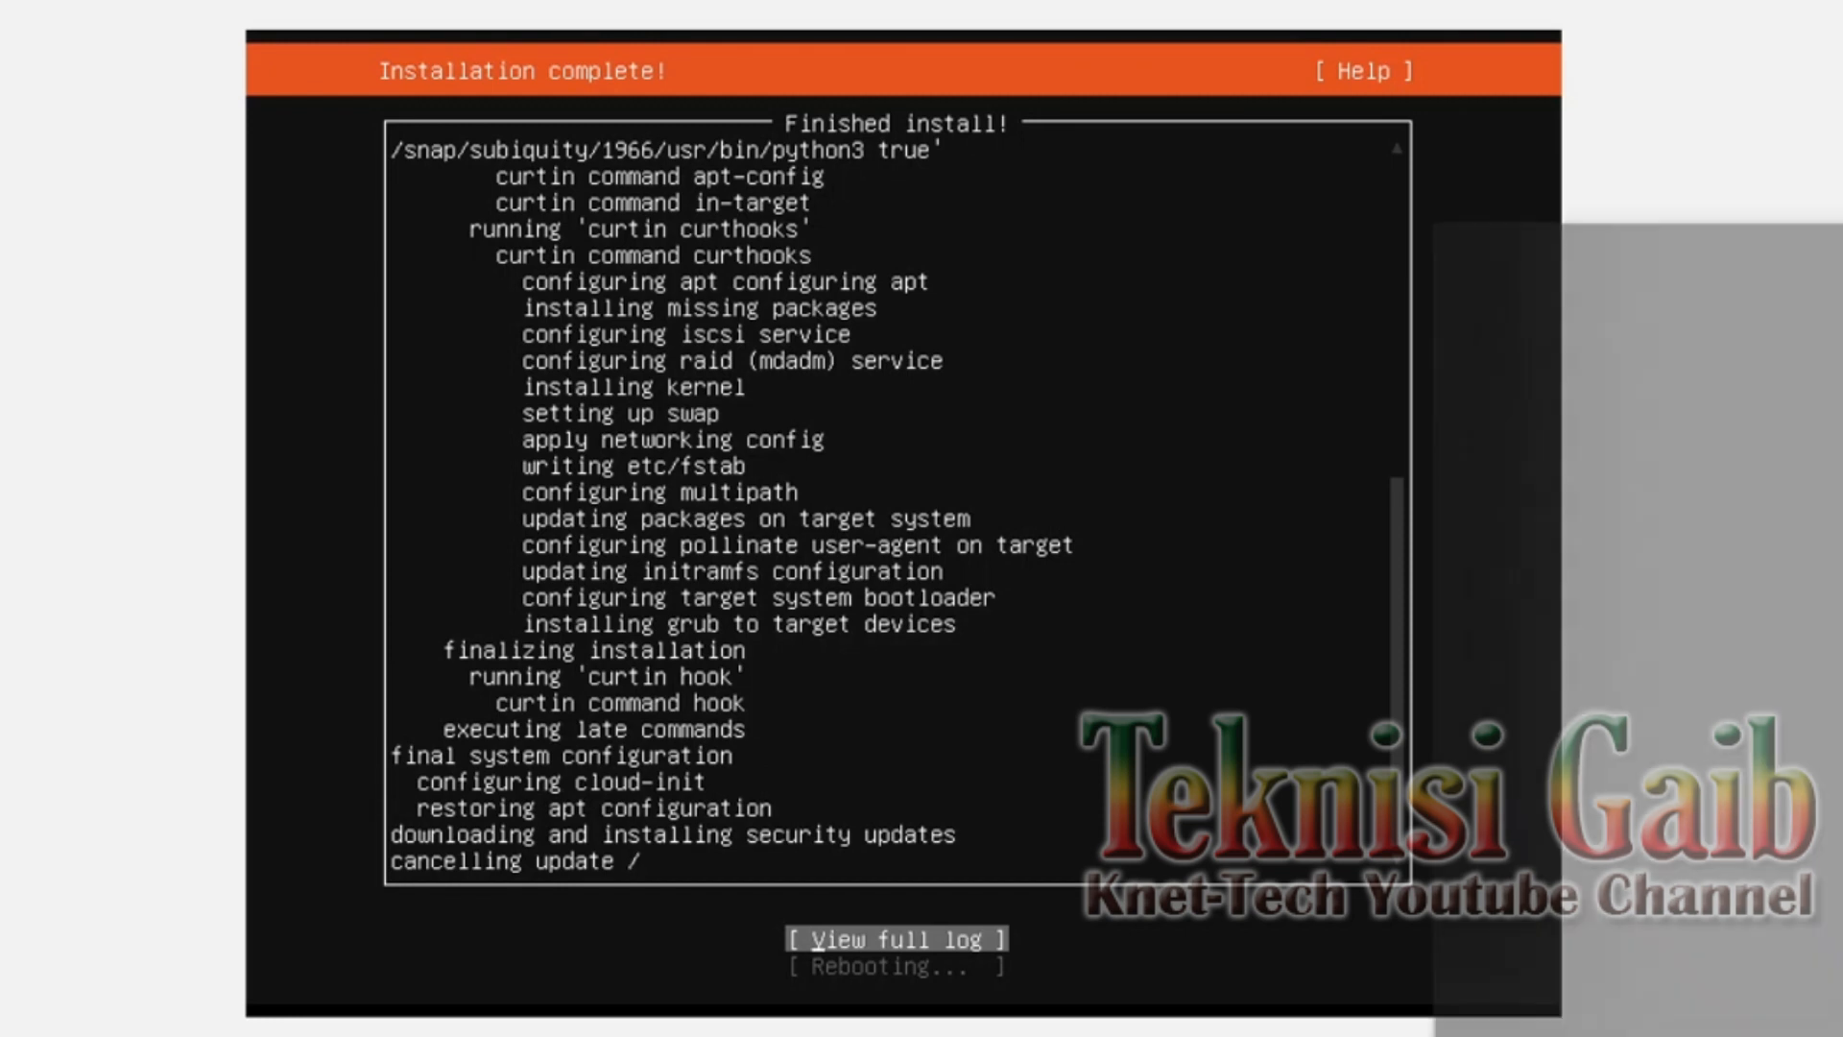
pyautogui.click(1835, 359)
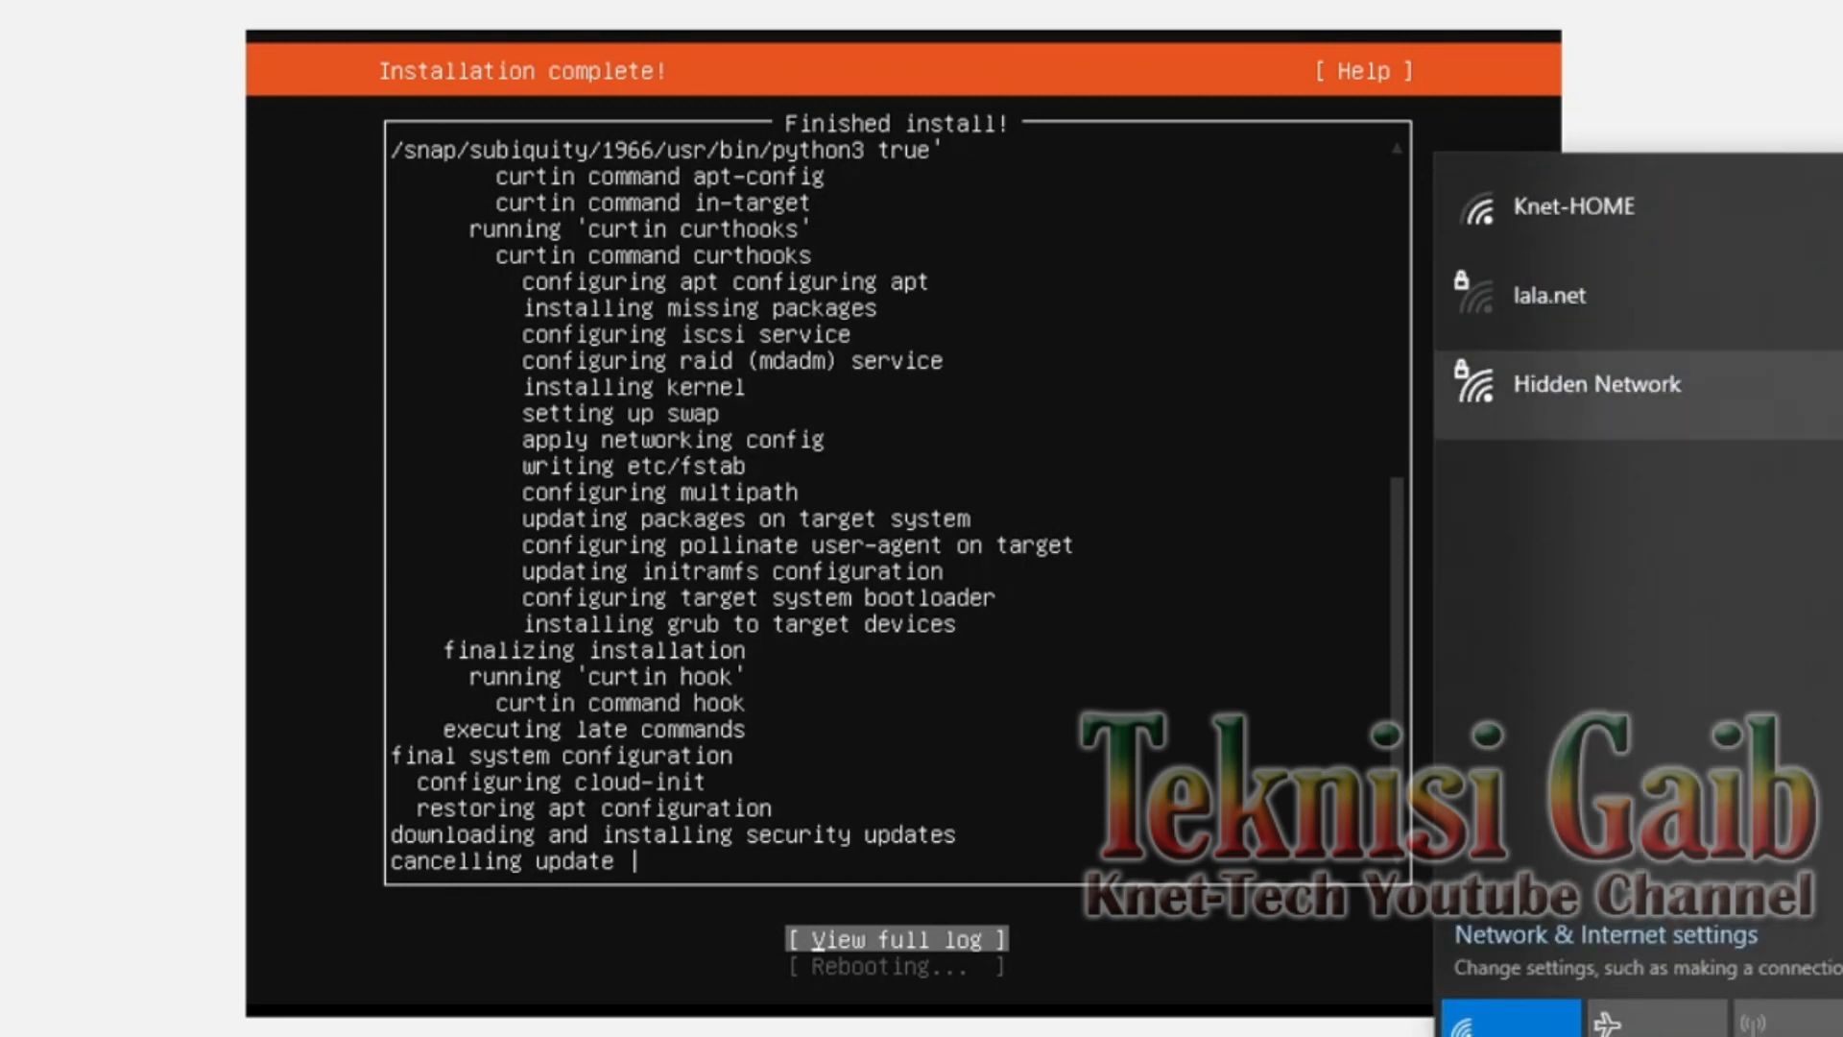
pyautogui.press('Escape')
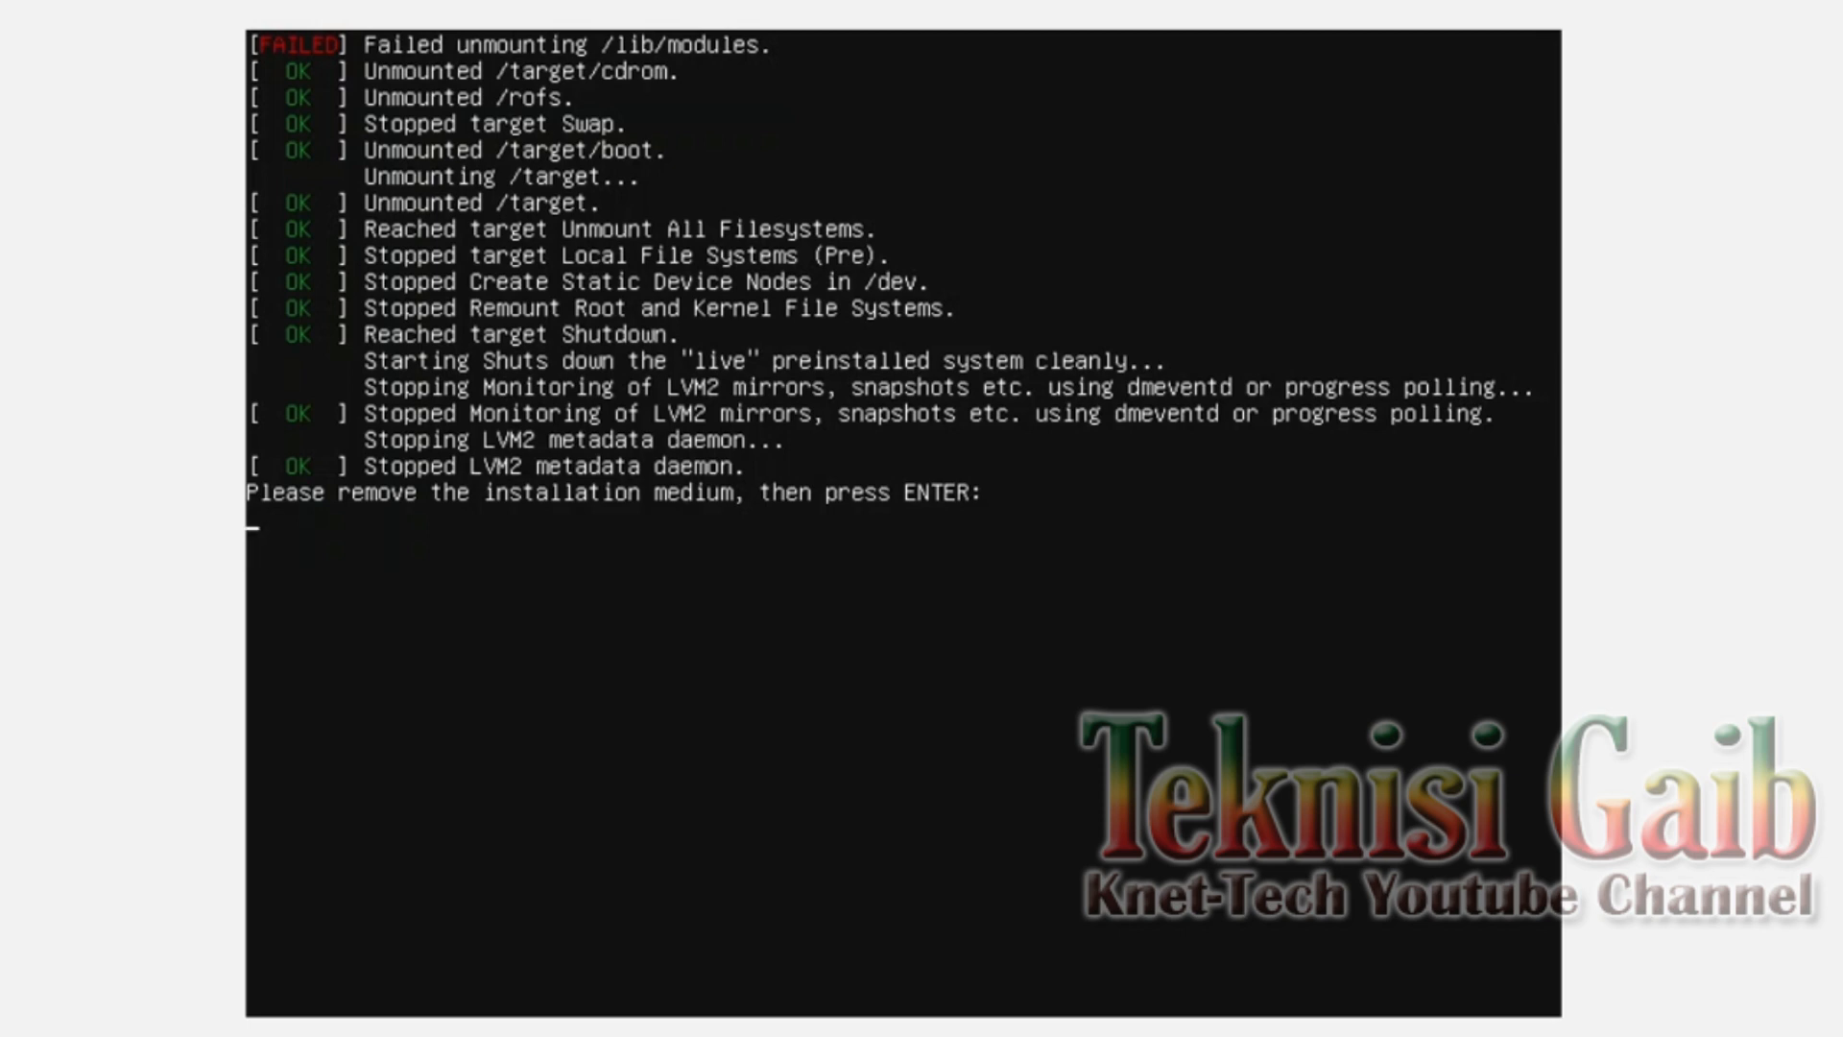
# Step: Check the virtual machine's optical drive for the installation medium and continue the reboot
pyautogui.click(291, 54)
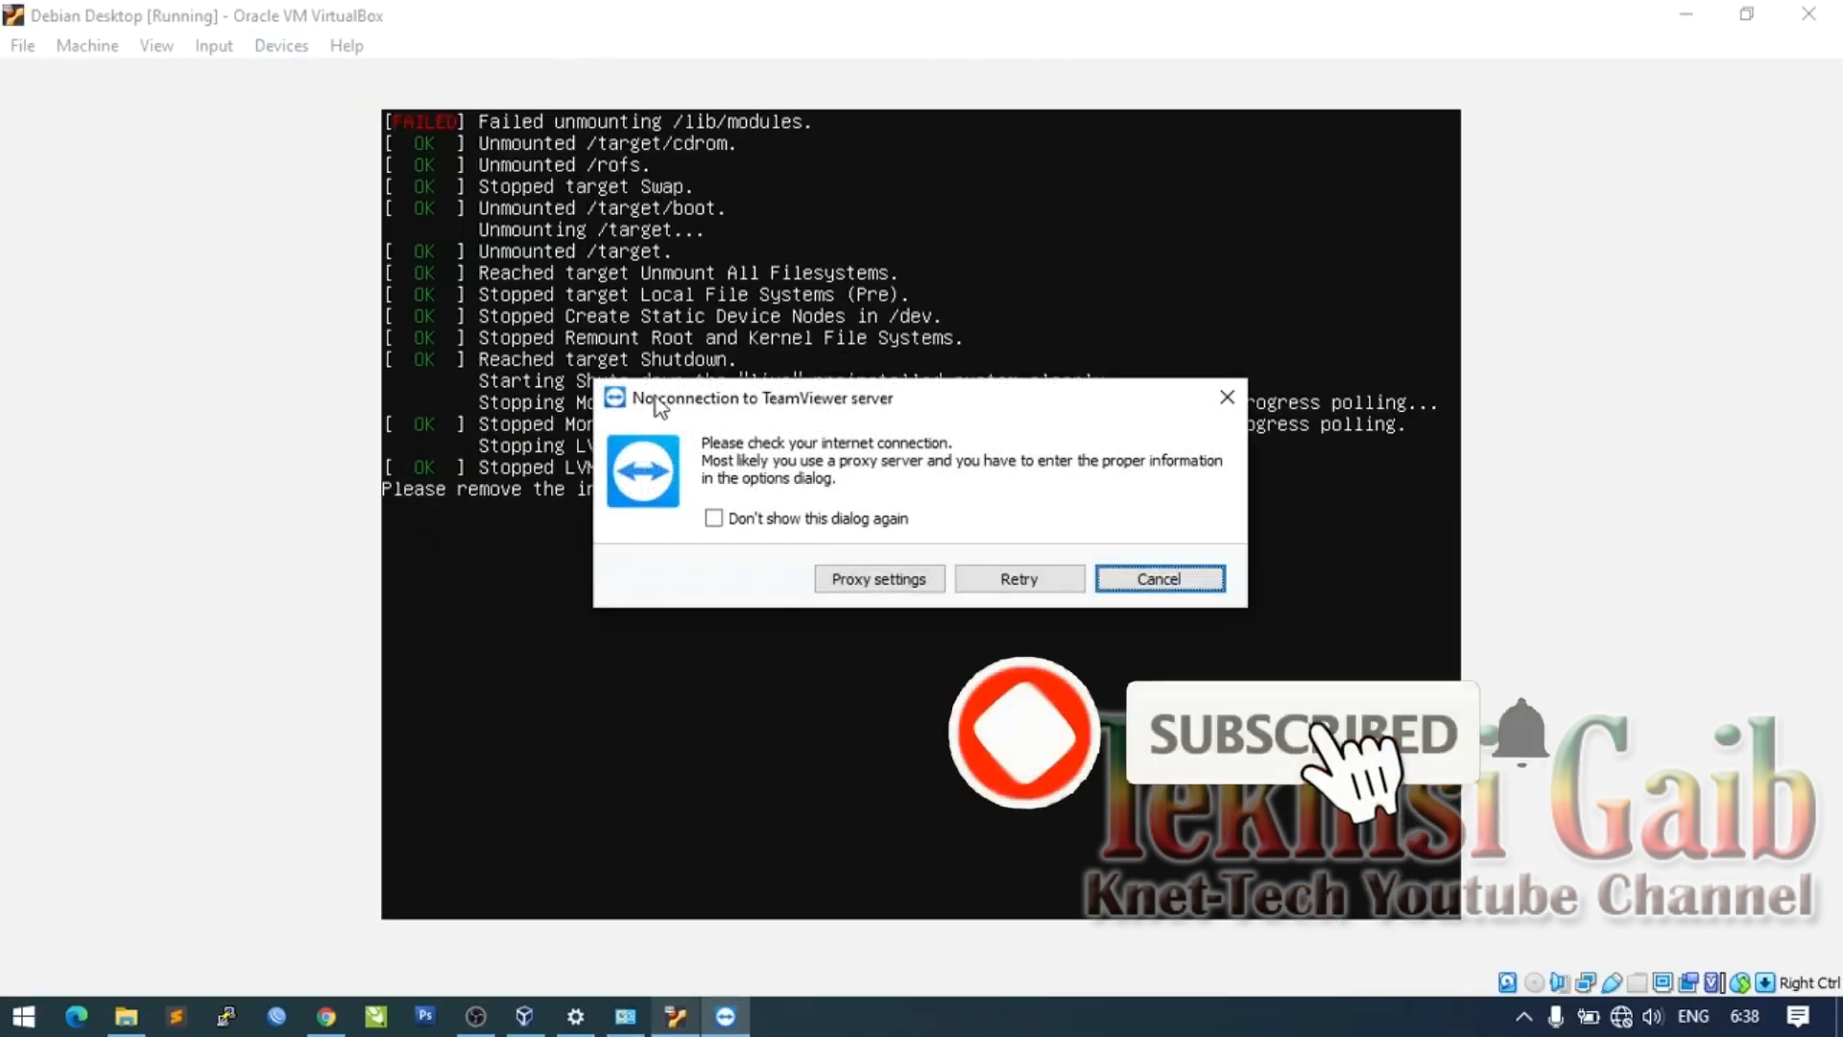
pyautogui.click(1159, 586)
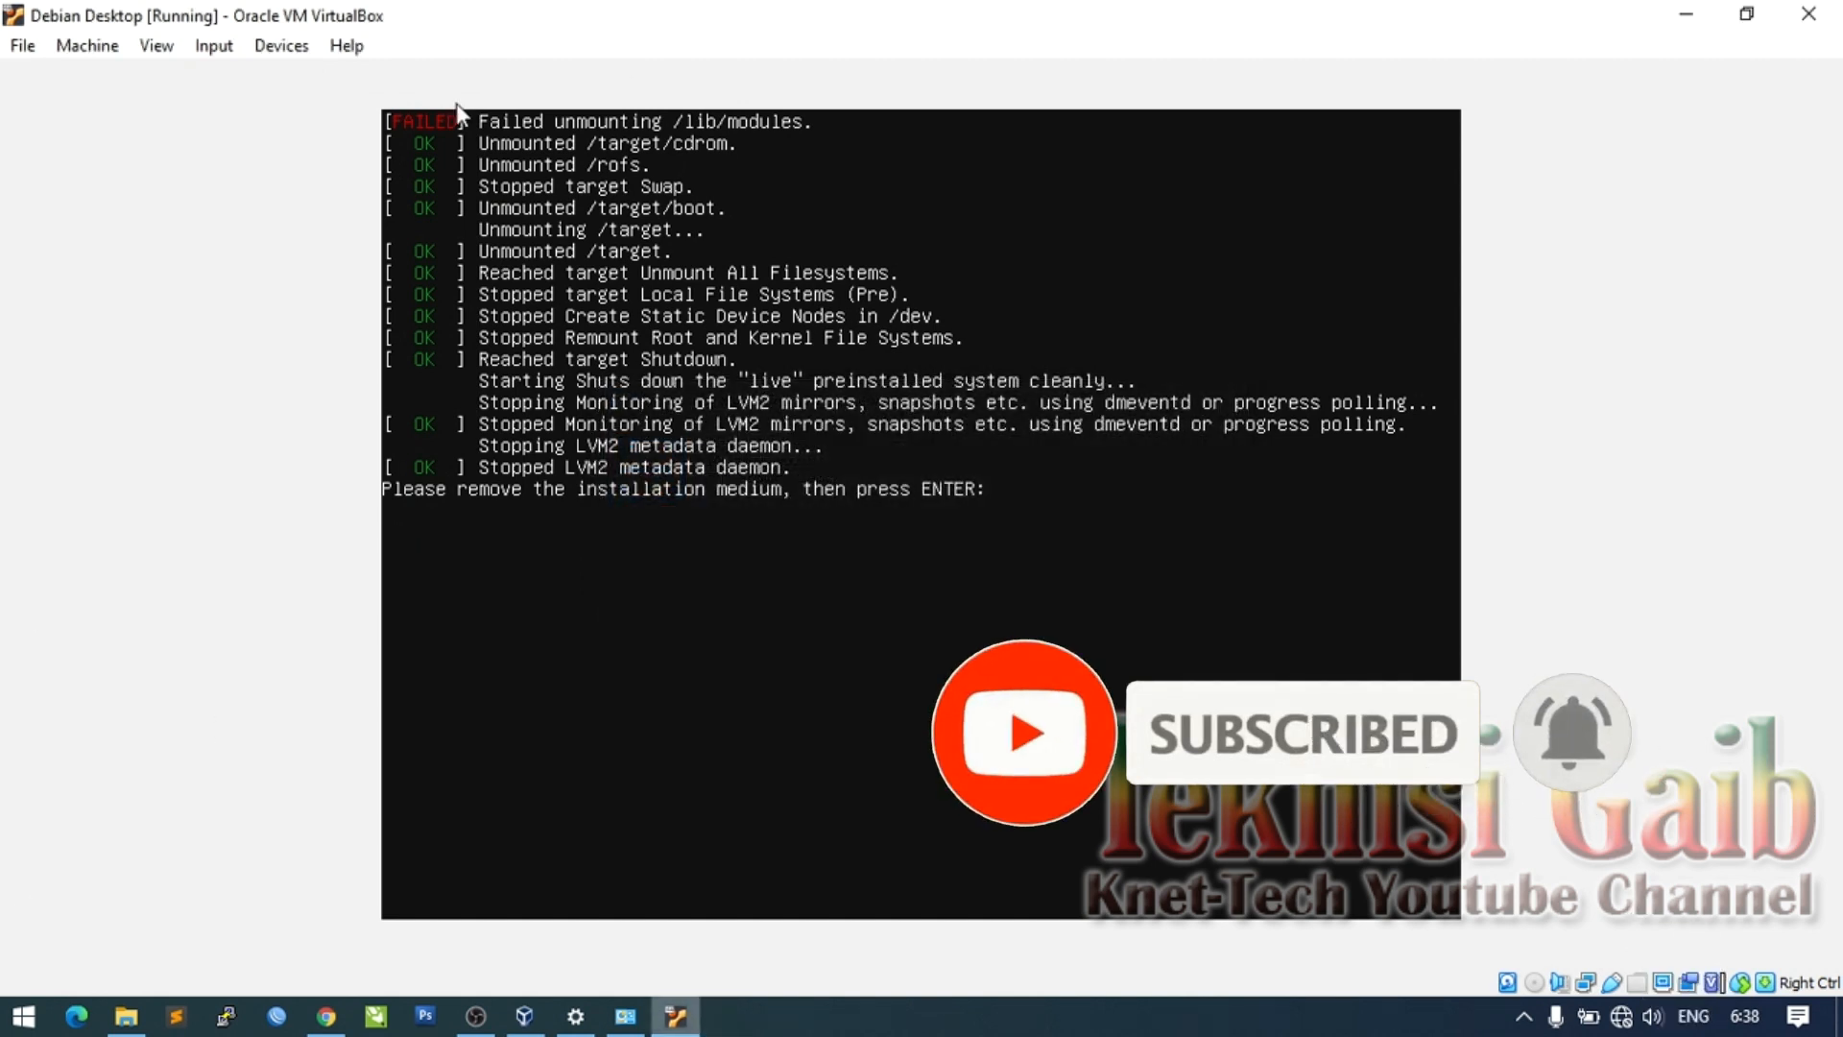
pyautogui.click(297, 50)
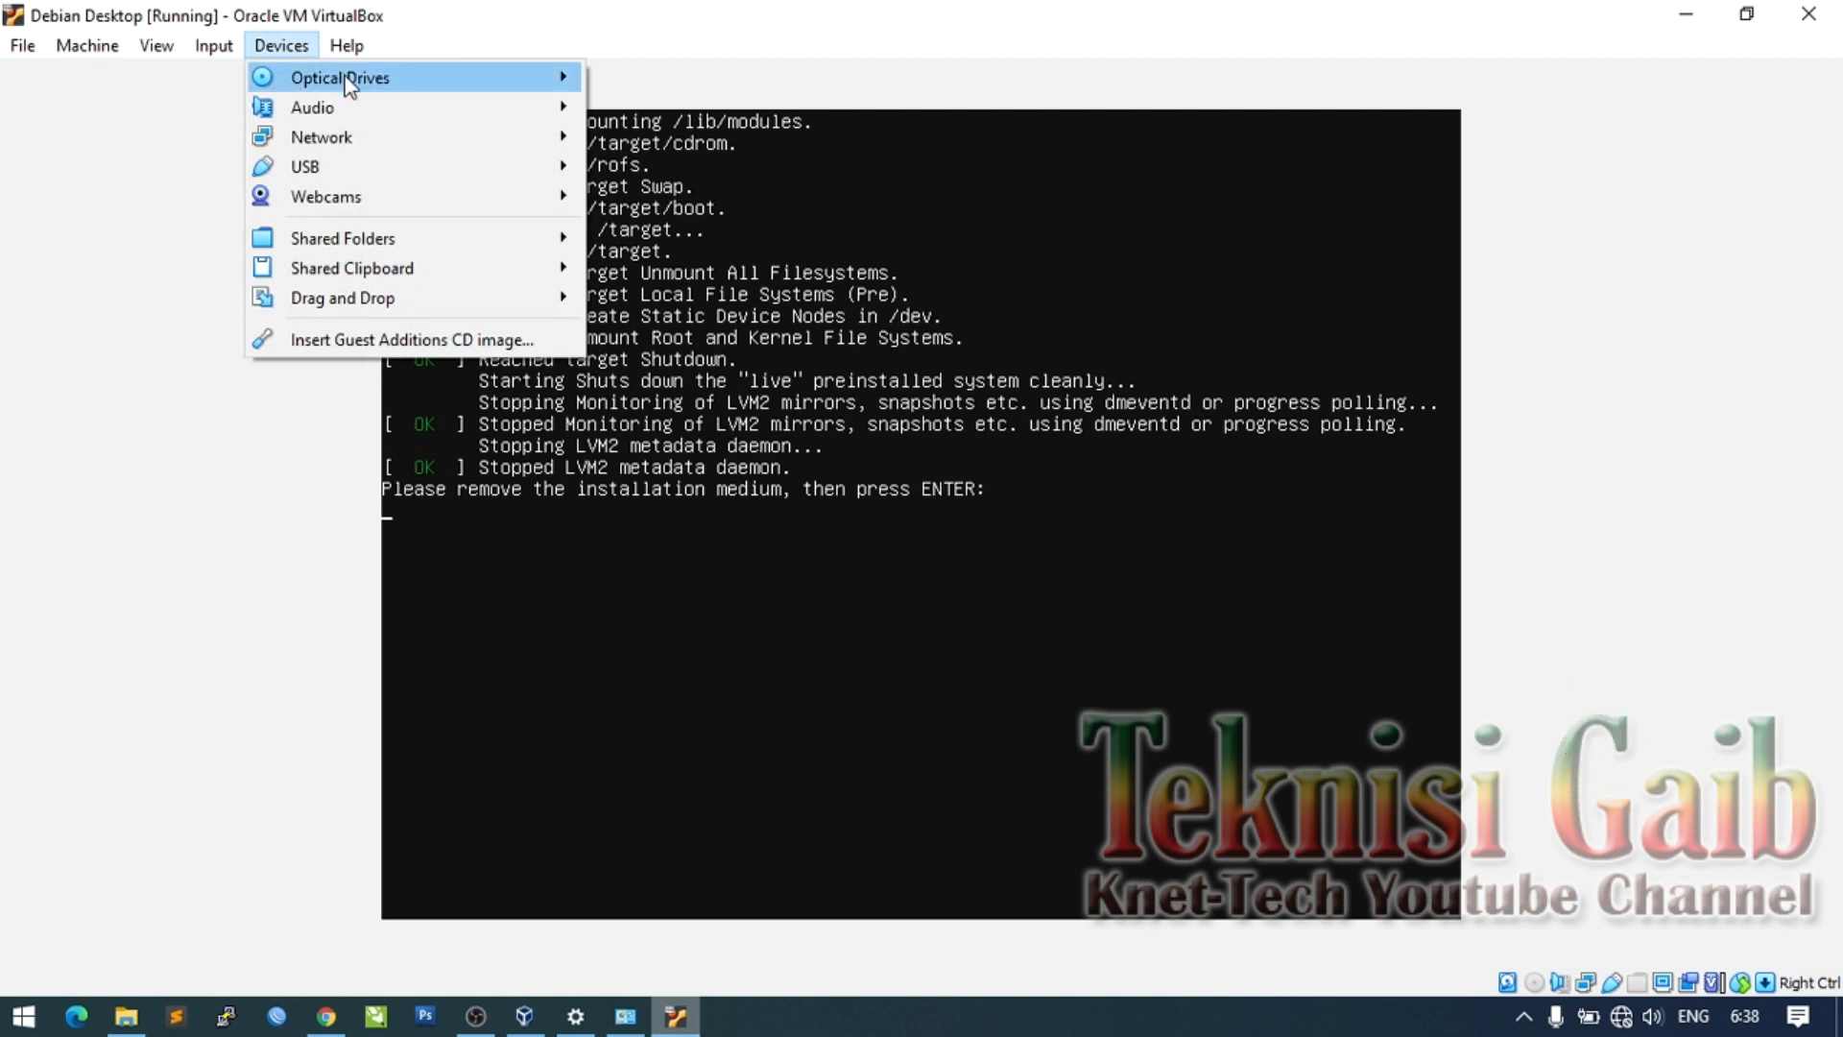
pyautogui.moveTo(349, 84)
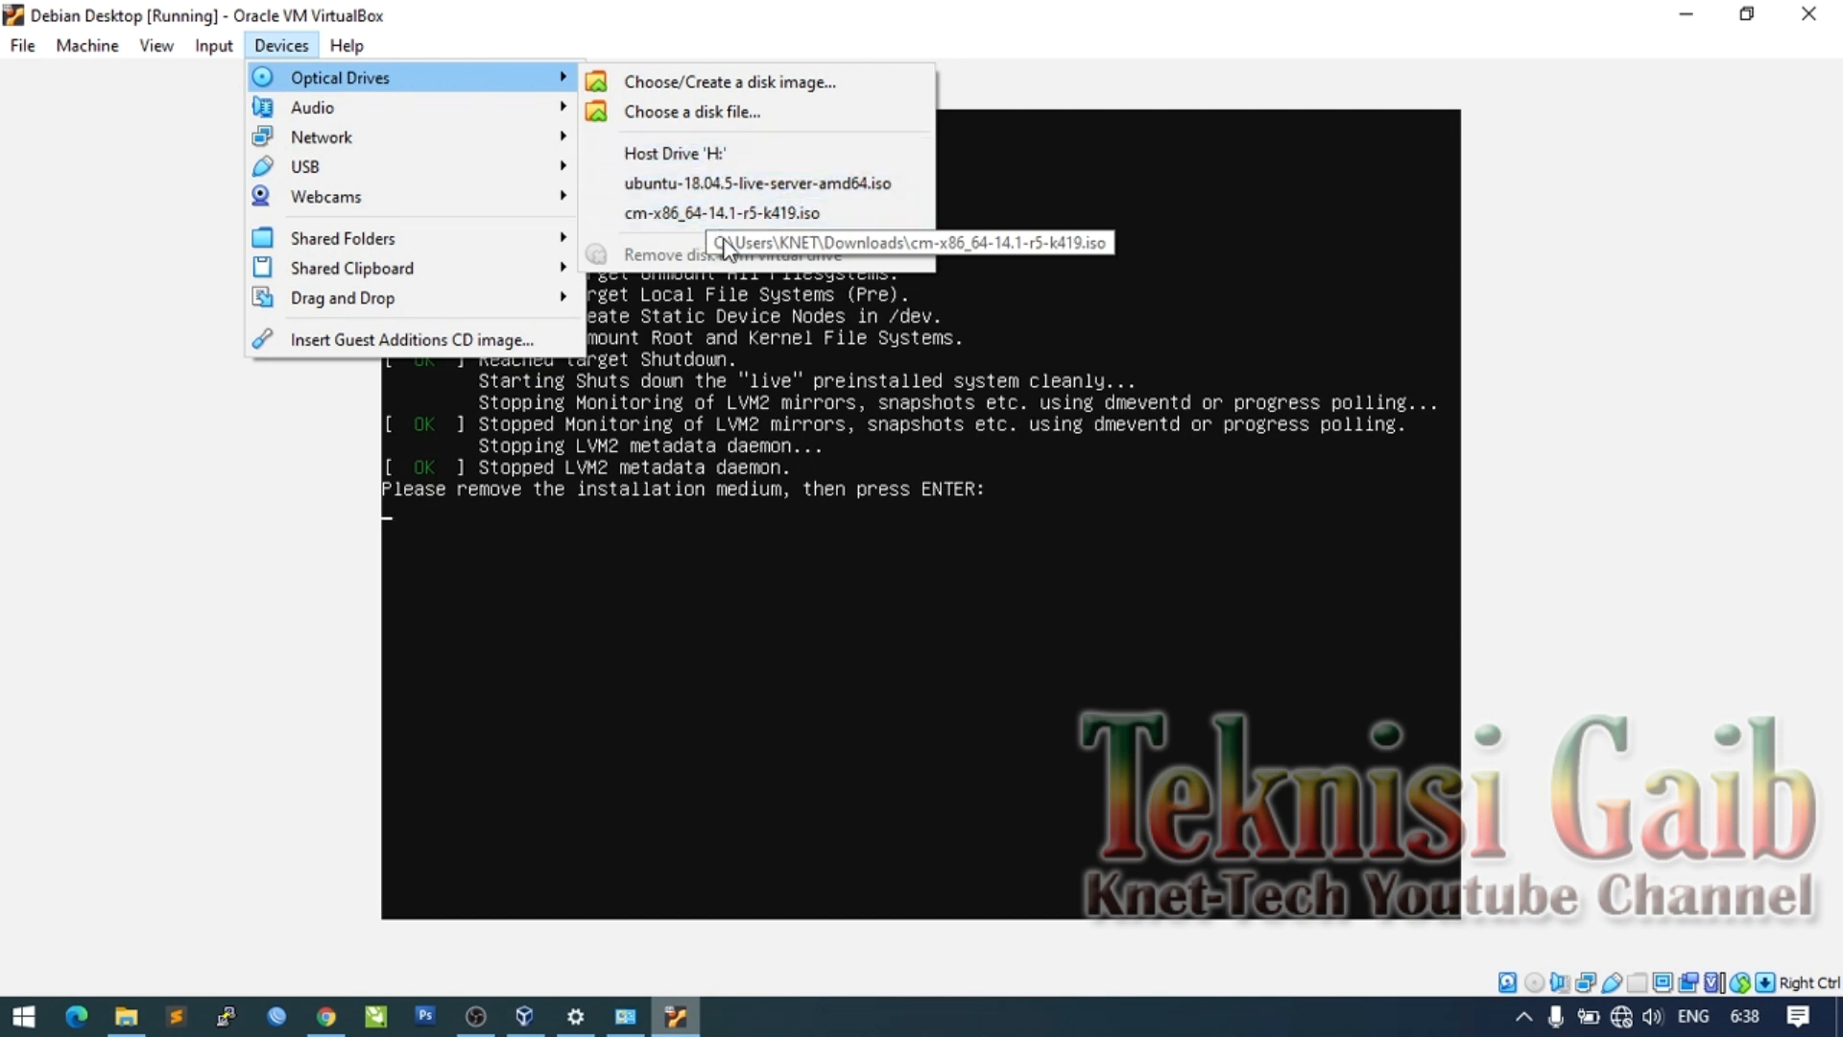
pyautogui.press('Escape')
pyautogui.press('Escape')
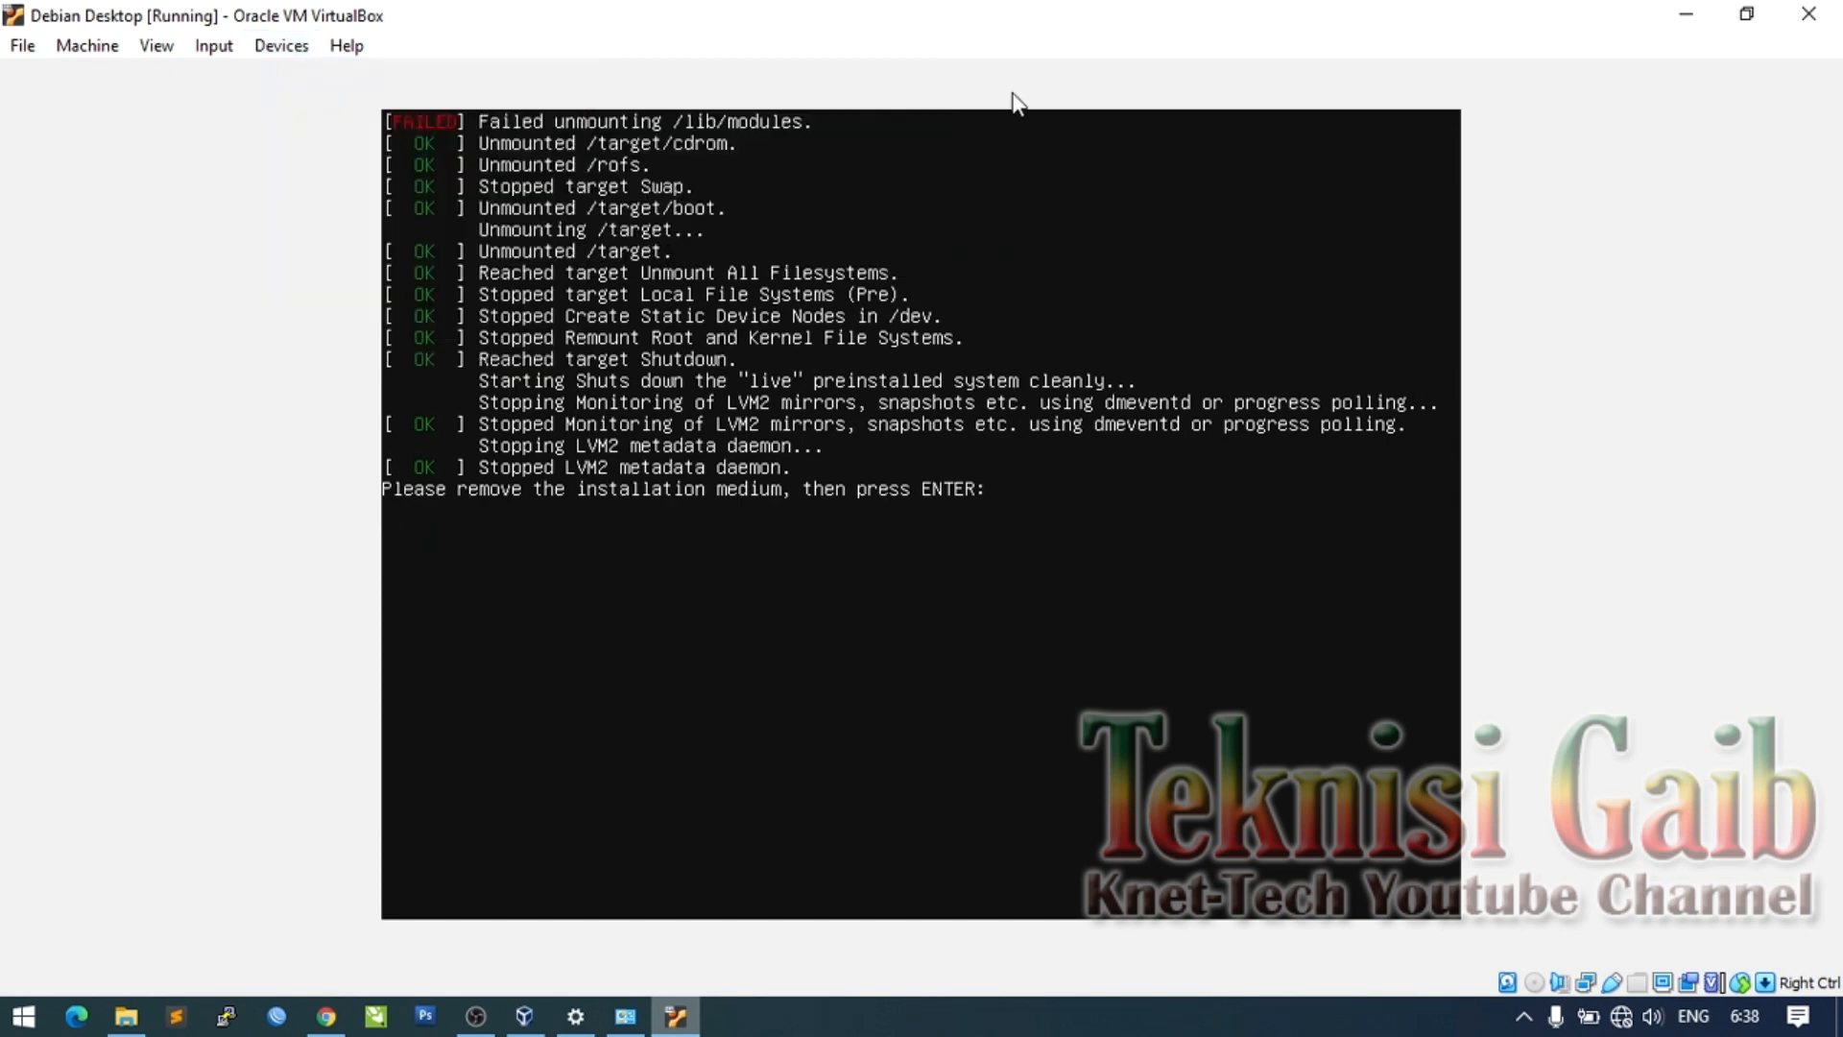
pyautogui.press('Return')
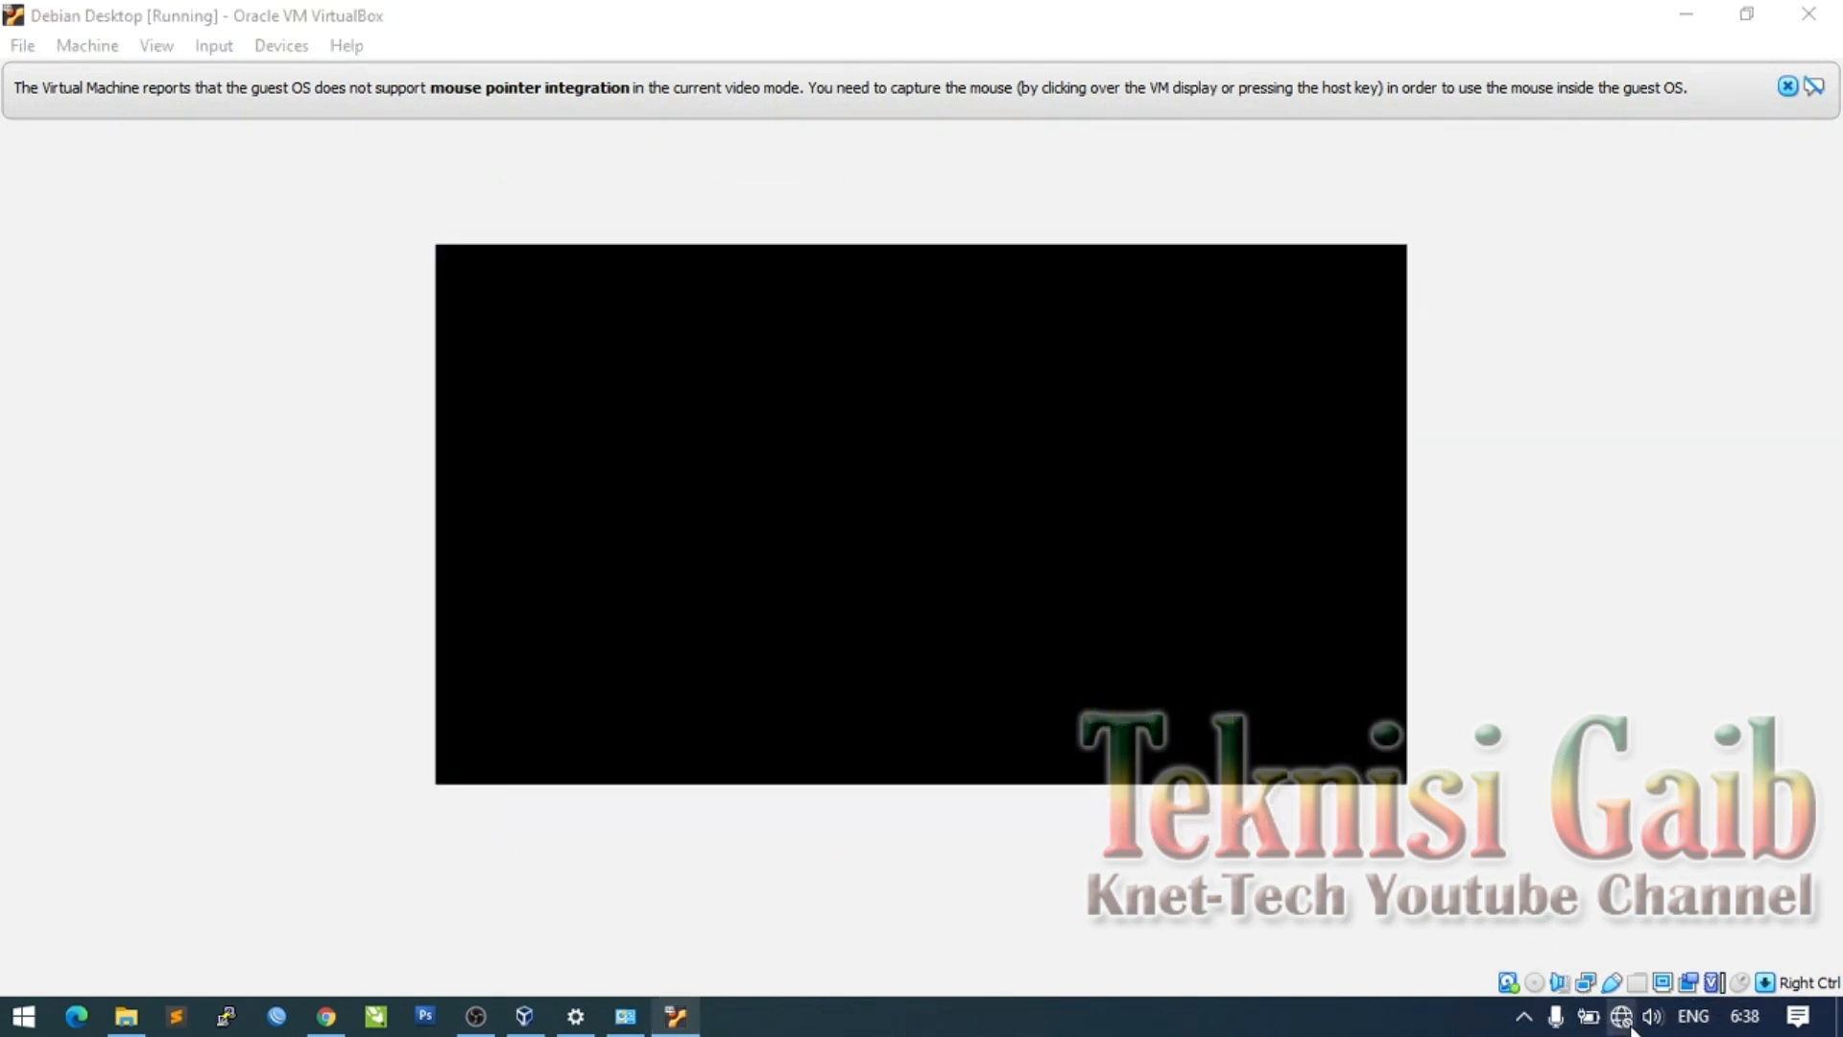
# Step: Connect the host computer to the lala.net Wi-Fi network and dismiss the mouse pointer integration notice
pyautogui.click(1628, 1003)
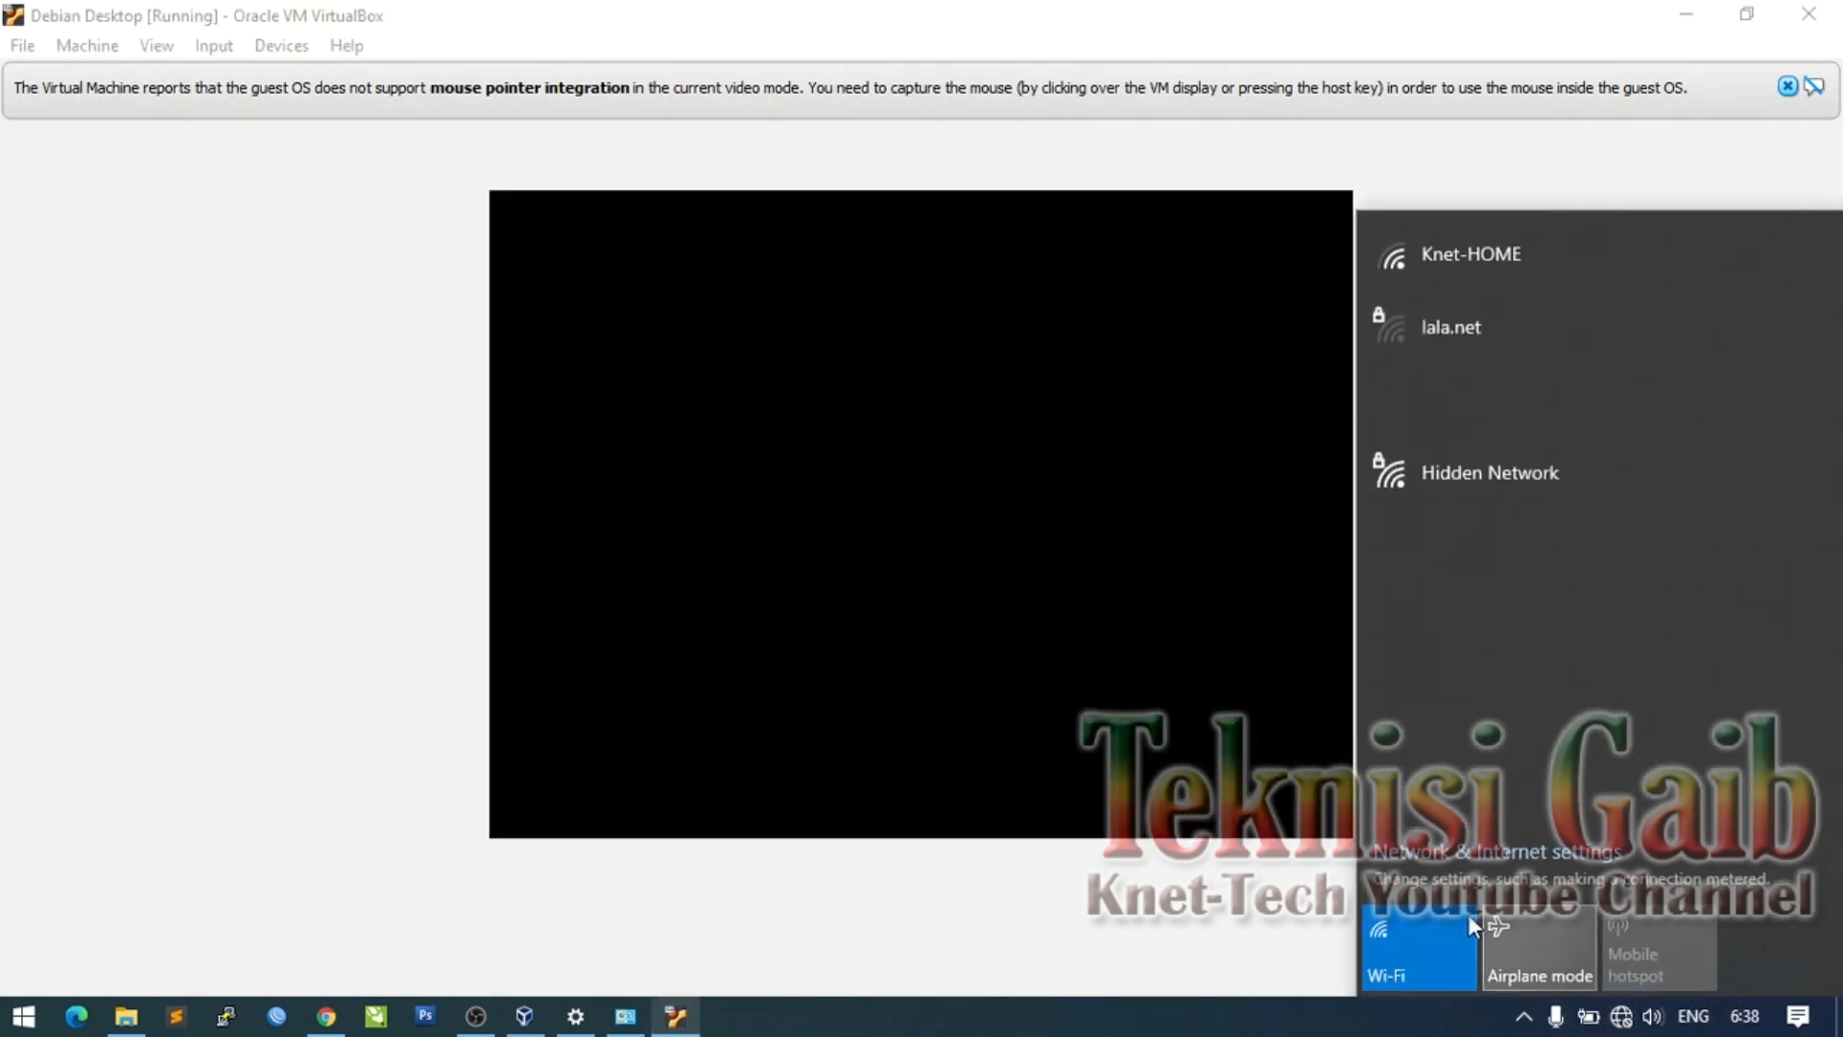
pyautogui.click(1557, 315)
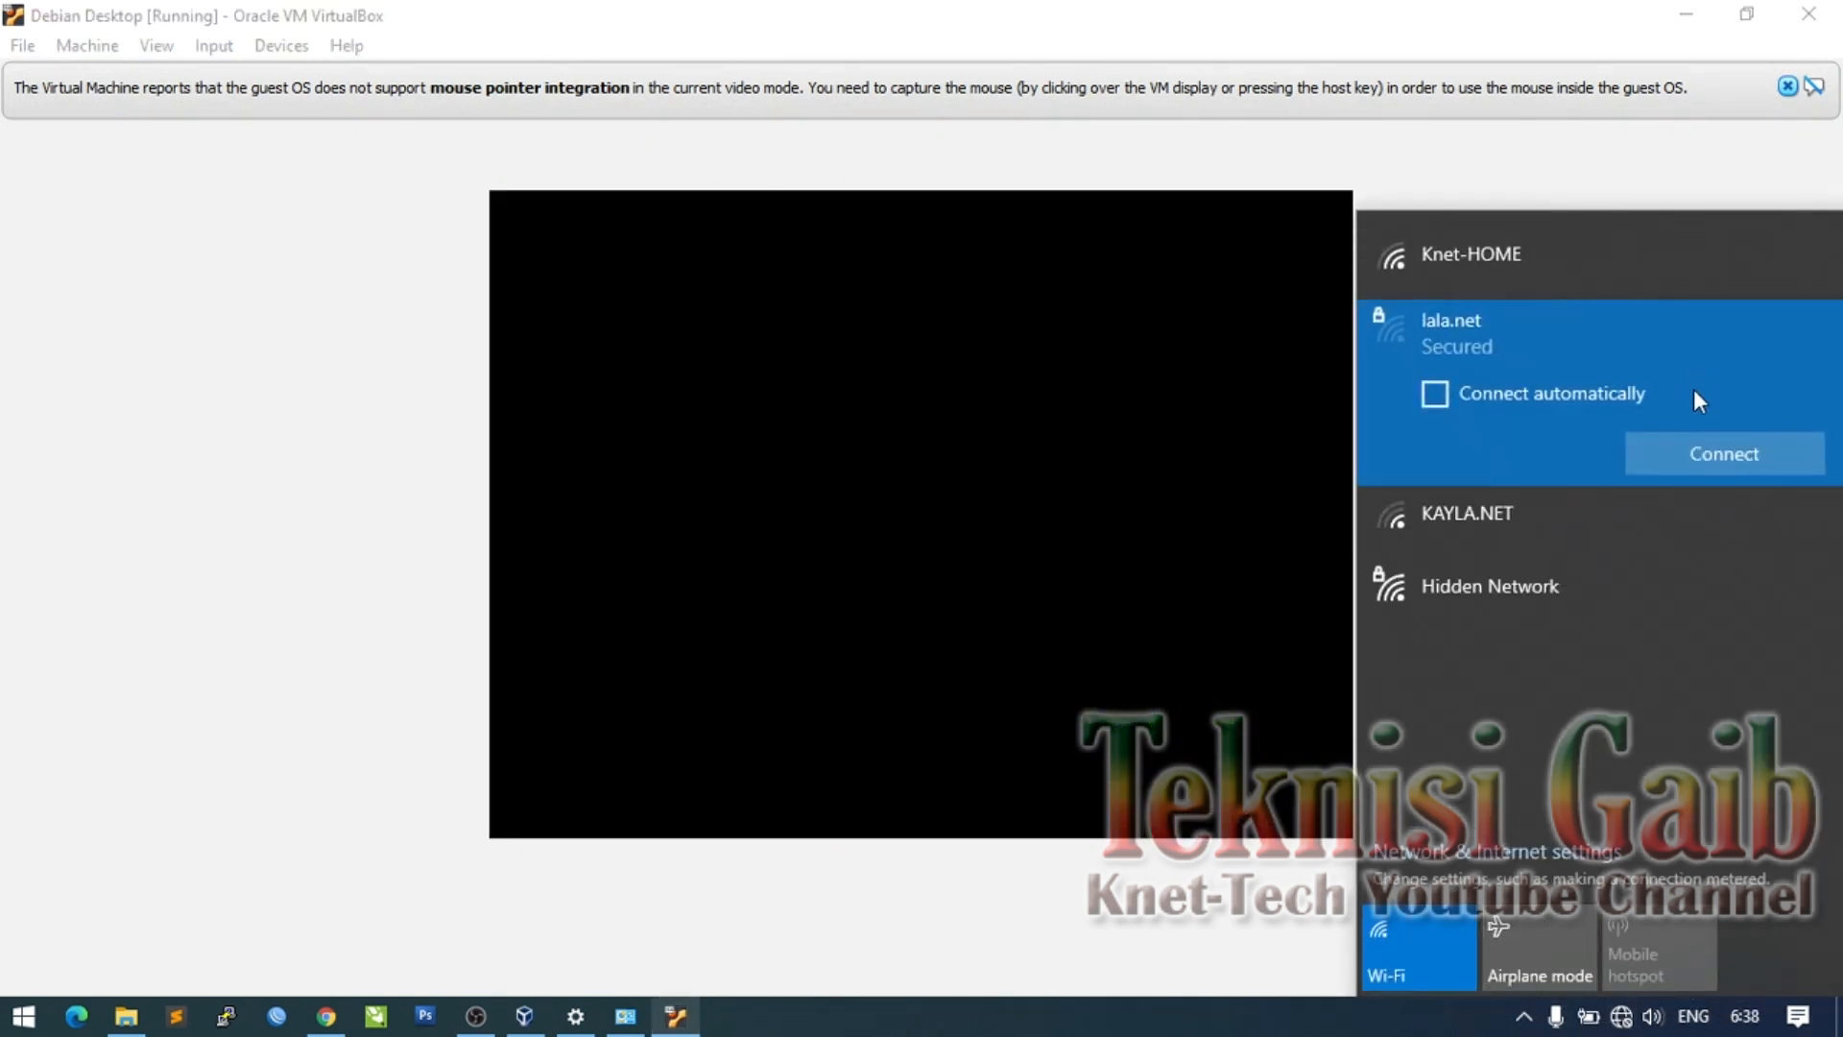
pyautogui.click(1694, 447)
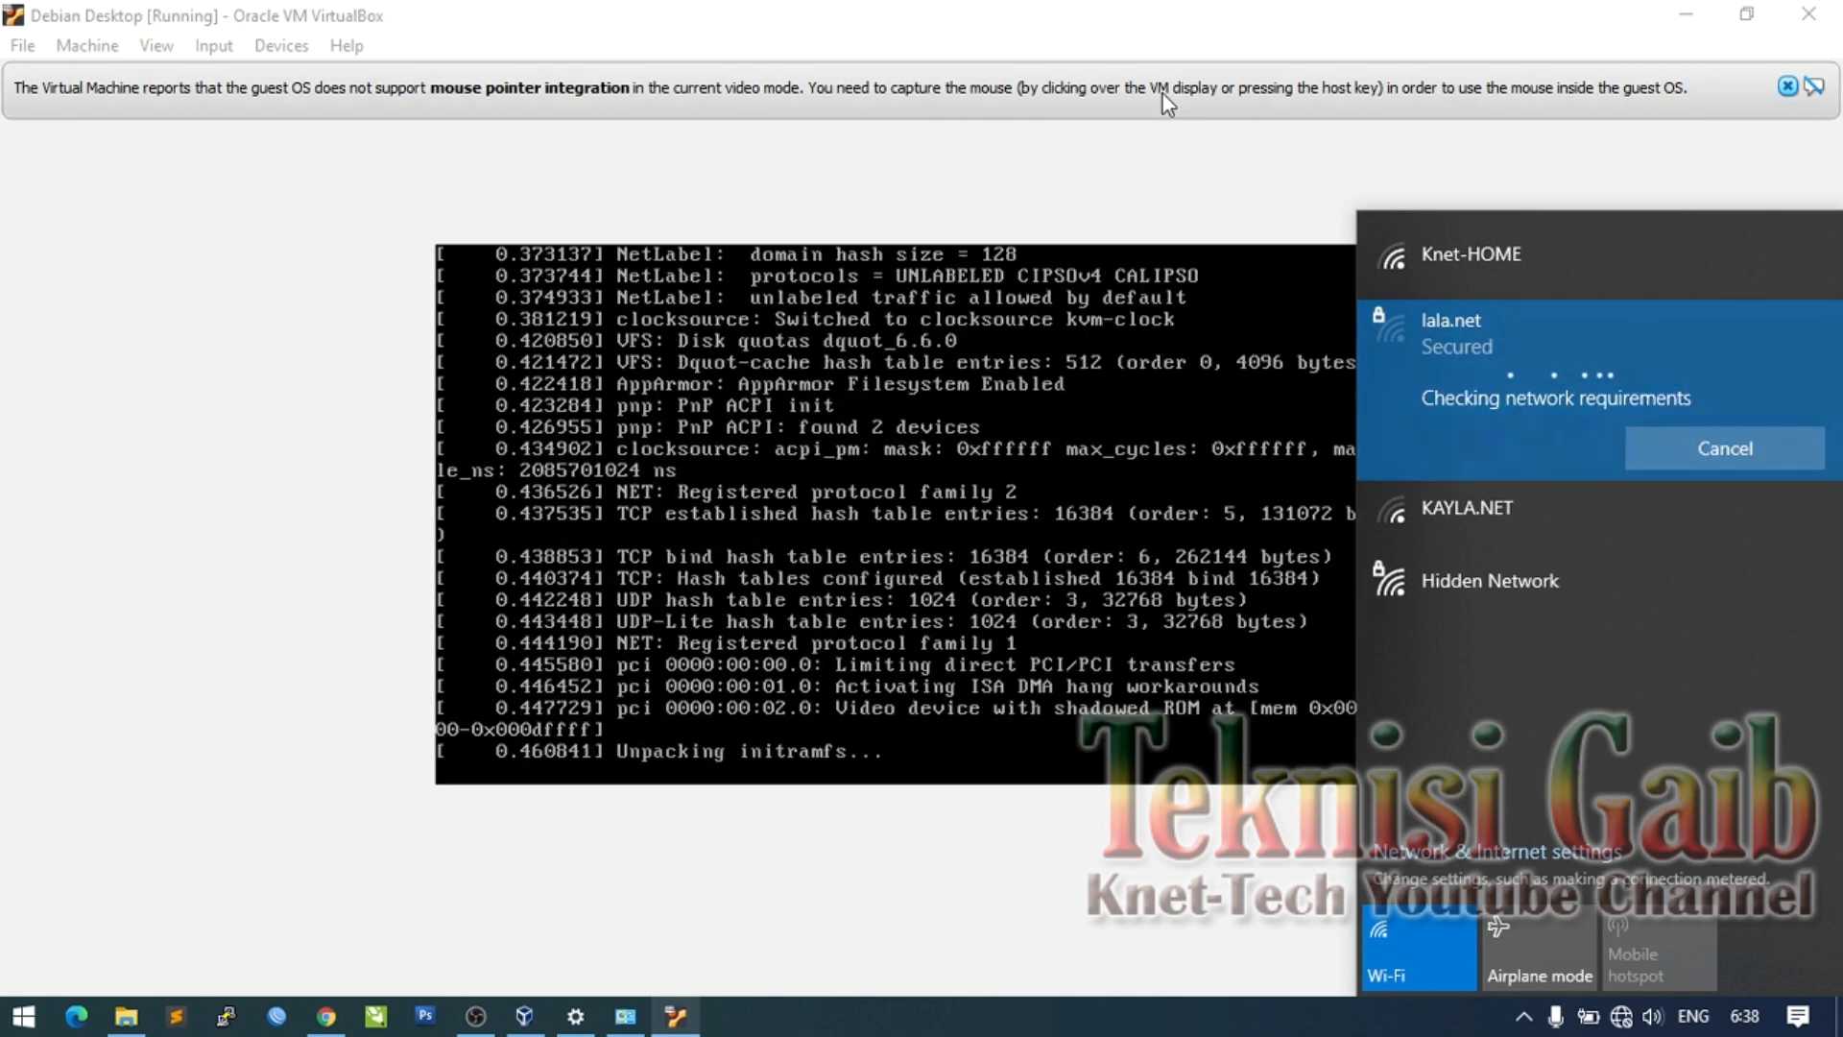
pyautogui.click(1788, 85)
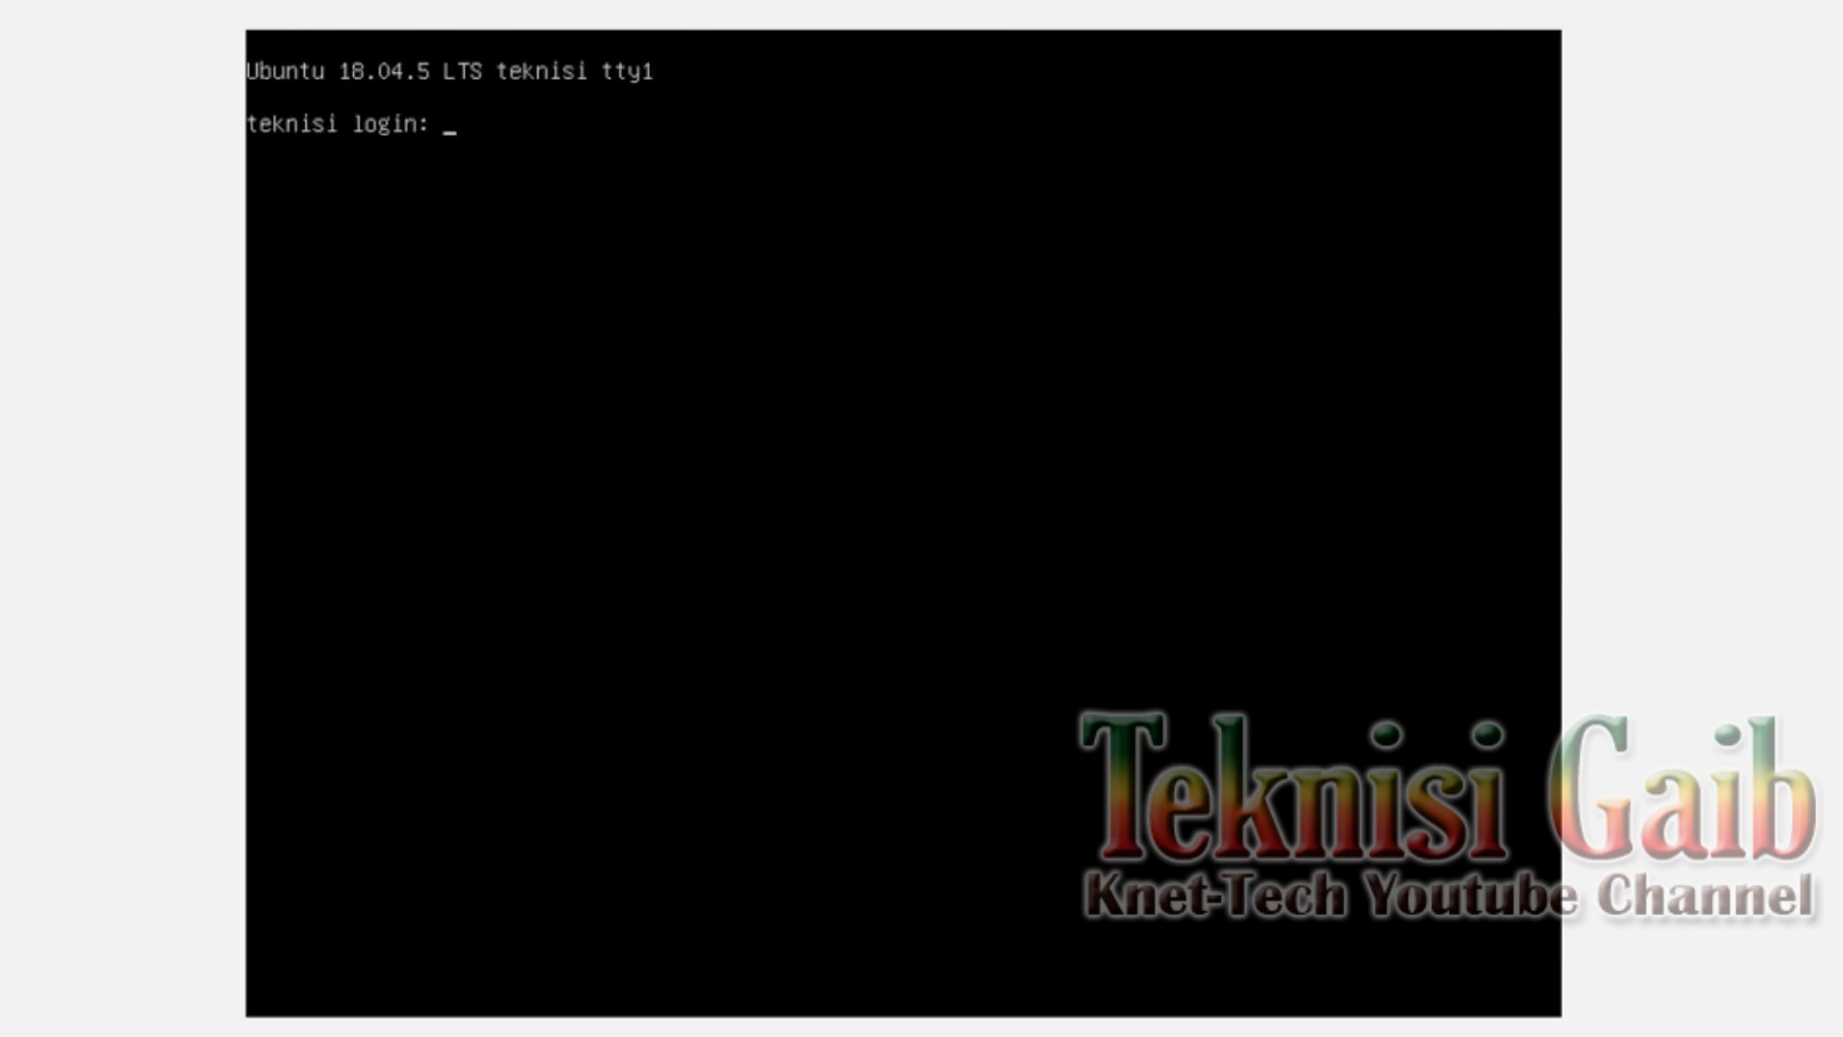
# Step: Log in to the Ubuntu server console with the account's username and password
pyautogui.write('te')
pyautogui.write('knisi')
pyautogui.write('gaib')
pyautogui.press('BackSpace')
pyautogui.press('BackSpace')
pyautogui.press('BackSpace')
pyautogui.press('BackSpace')
pyautogui.press('BackSpace')
pyautogui.press('BackSpace')
pyautogui.press('BackSpace')
pyautogui.press('BackSpace')
pyautogui.press('BackSpace')
pyautogui.press('BackSpace')
pyautogui.press('BackSpace')
pyautogui.write('teknisigaib')
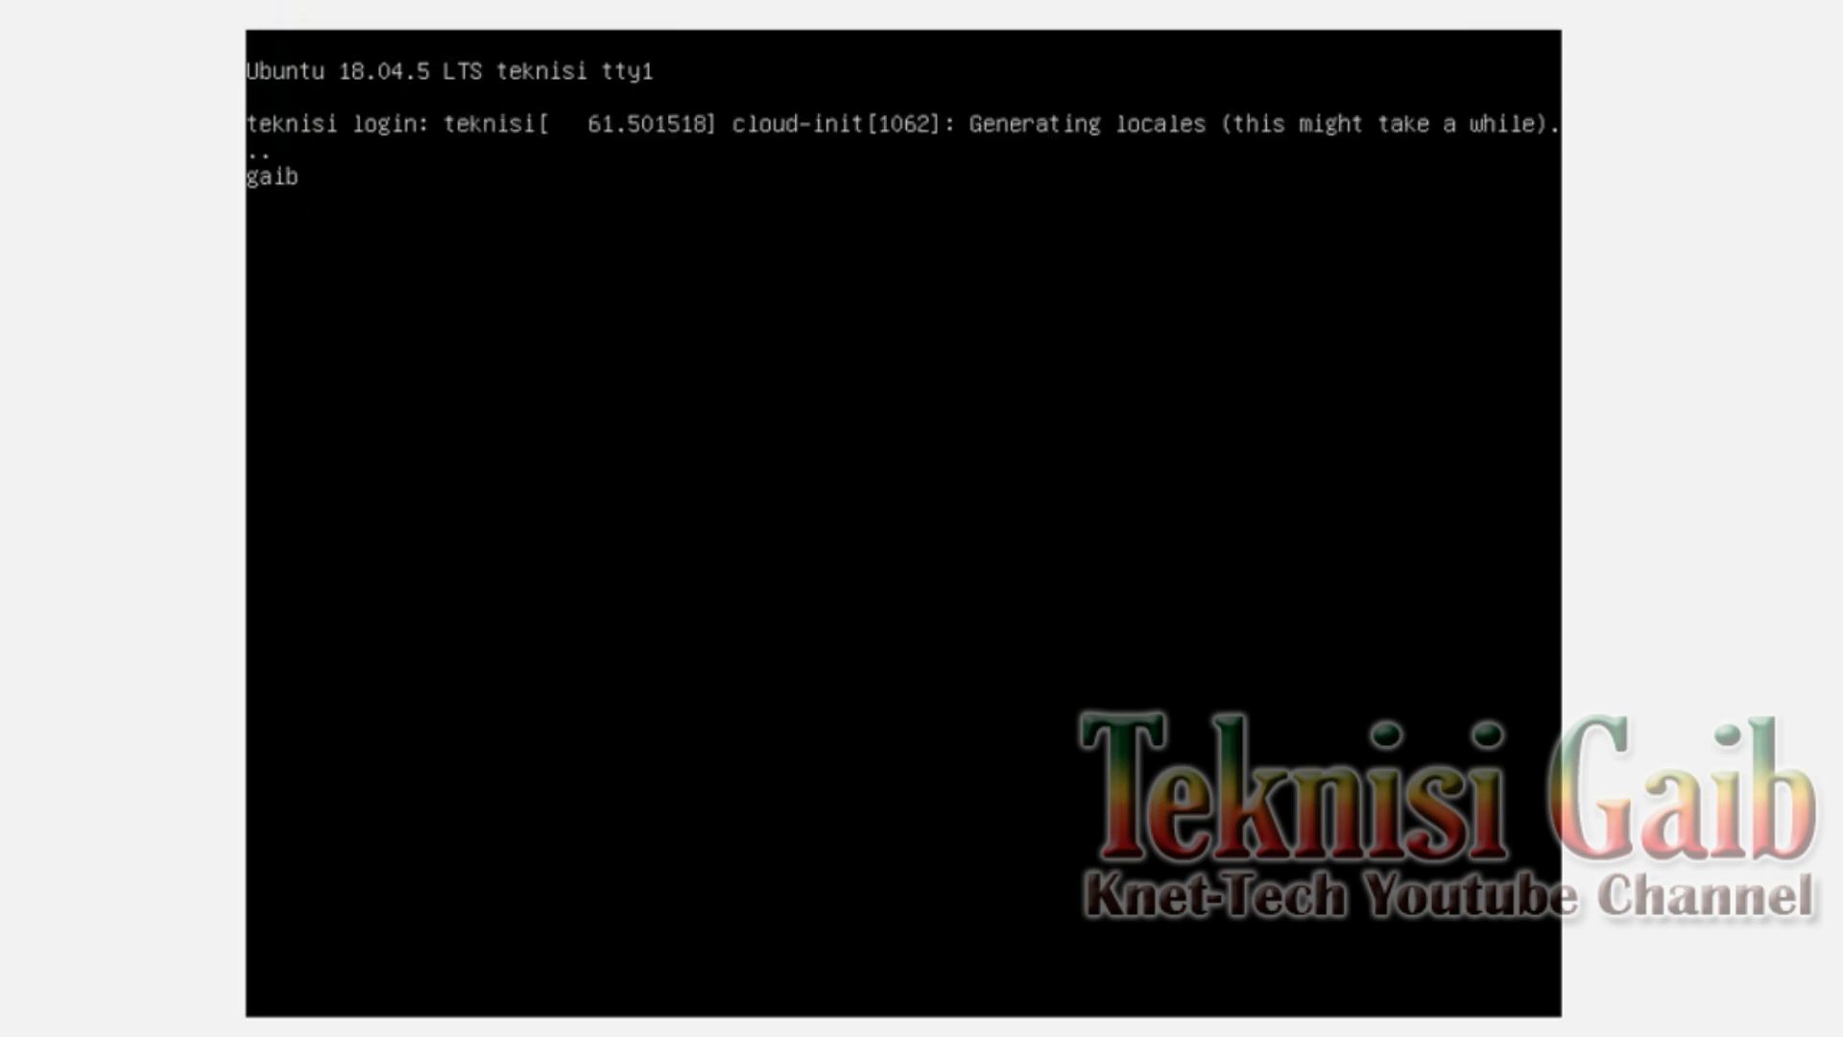
pyautogui.press('Return')
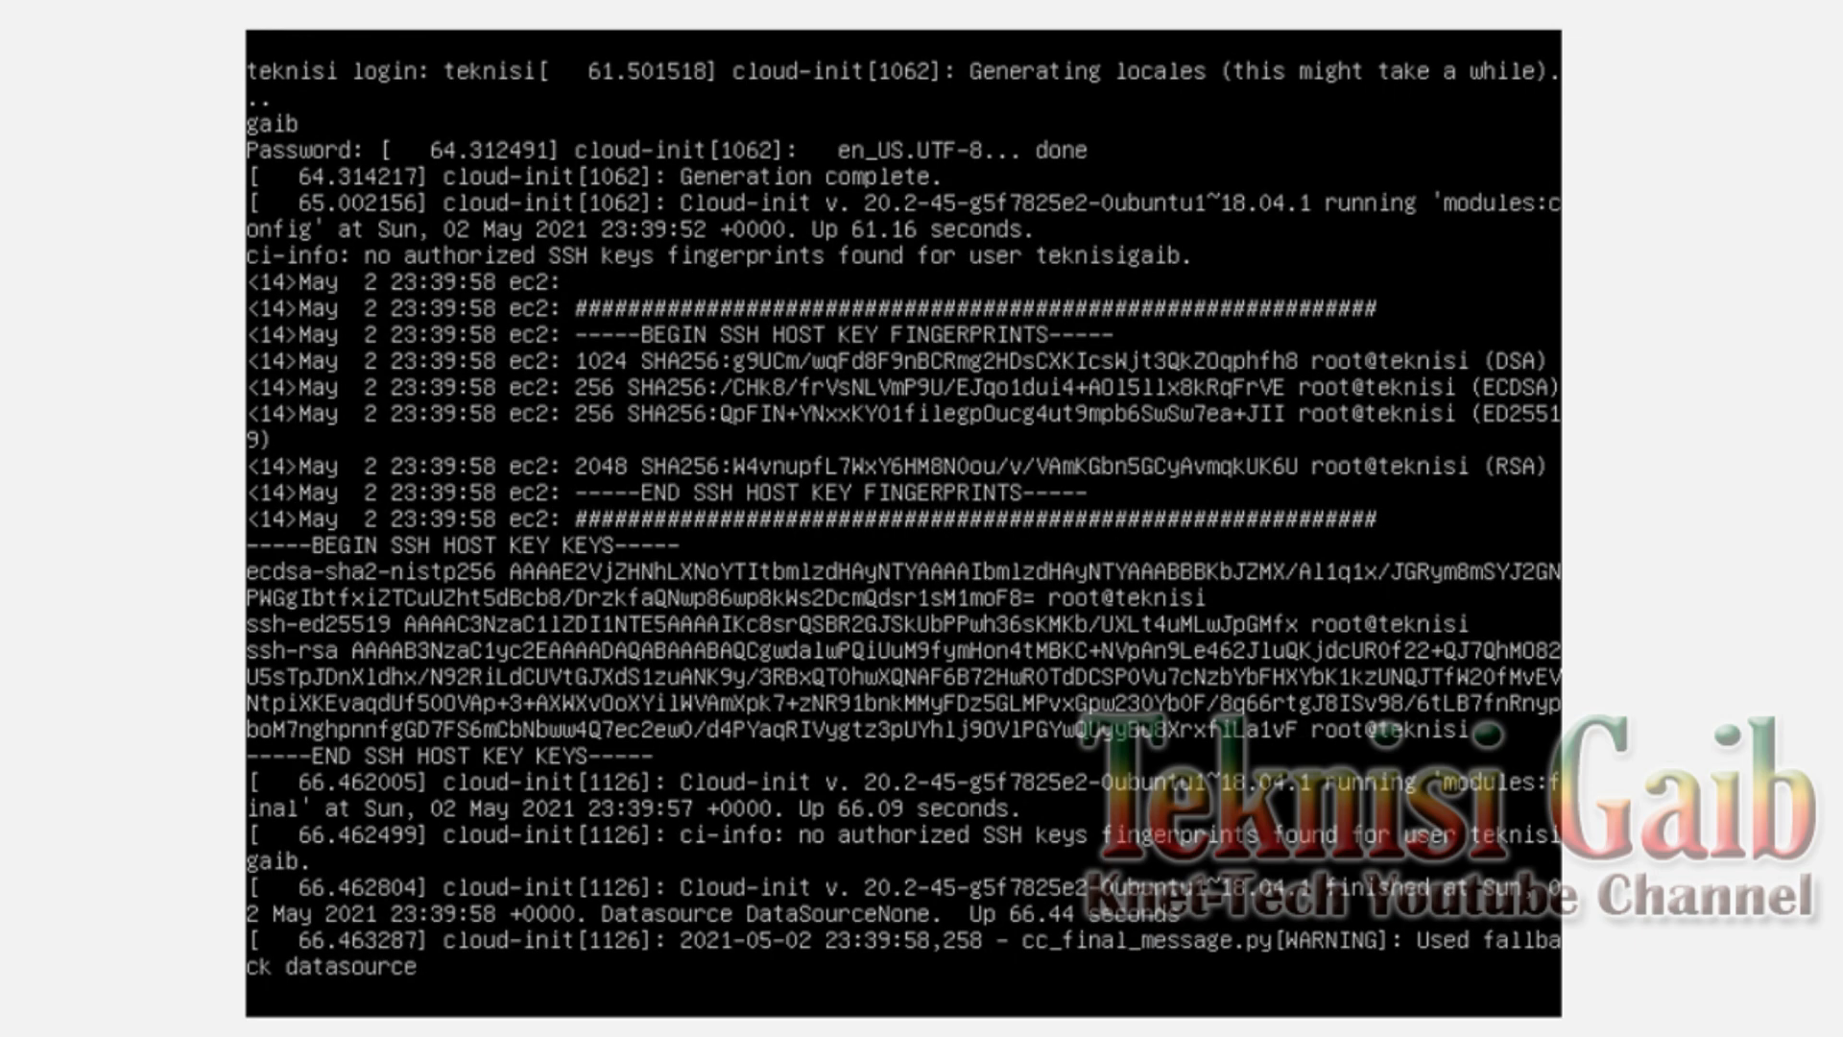
pyautogui.press('Return')
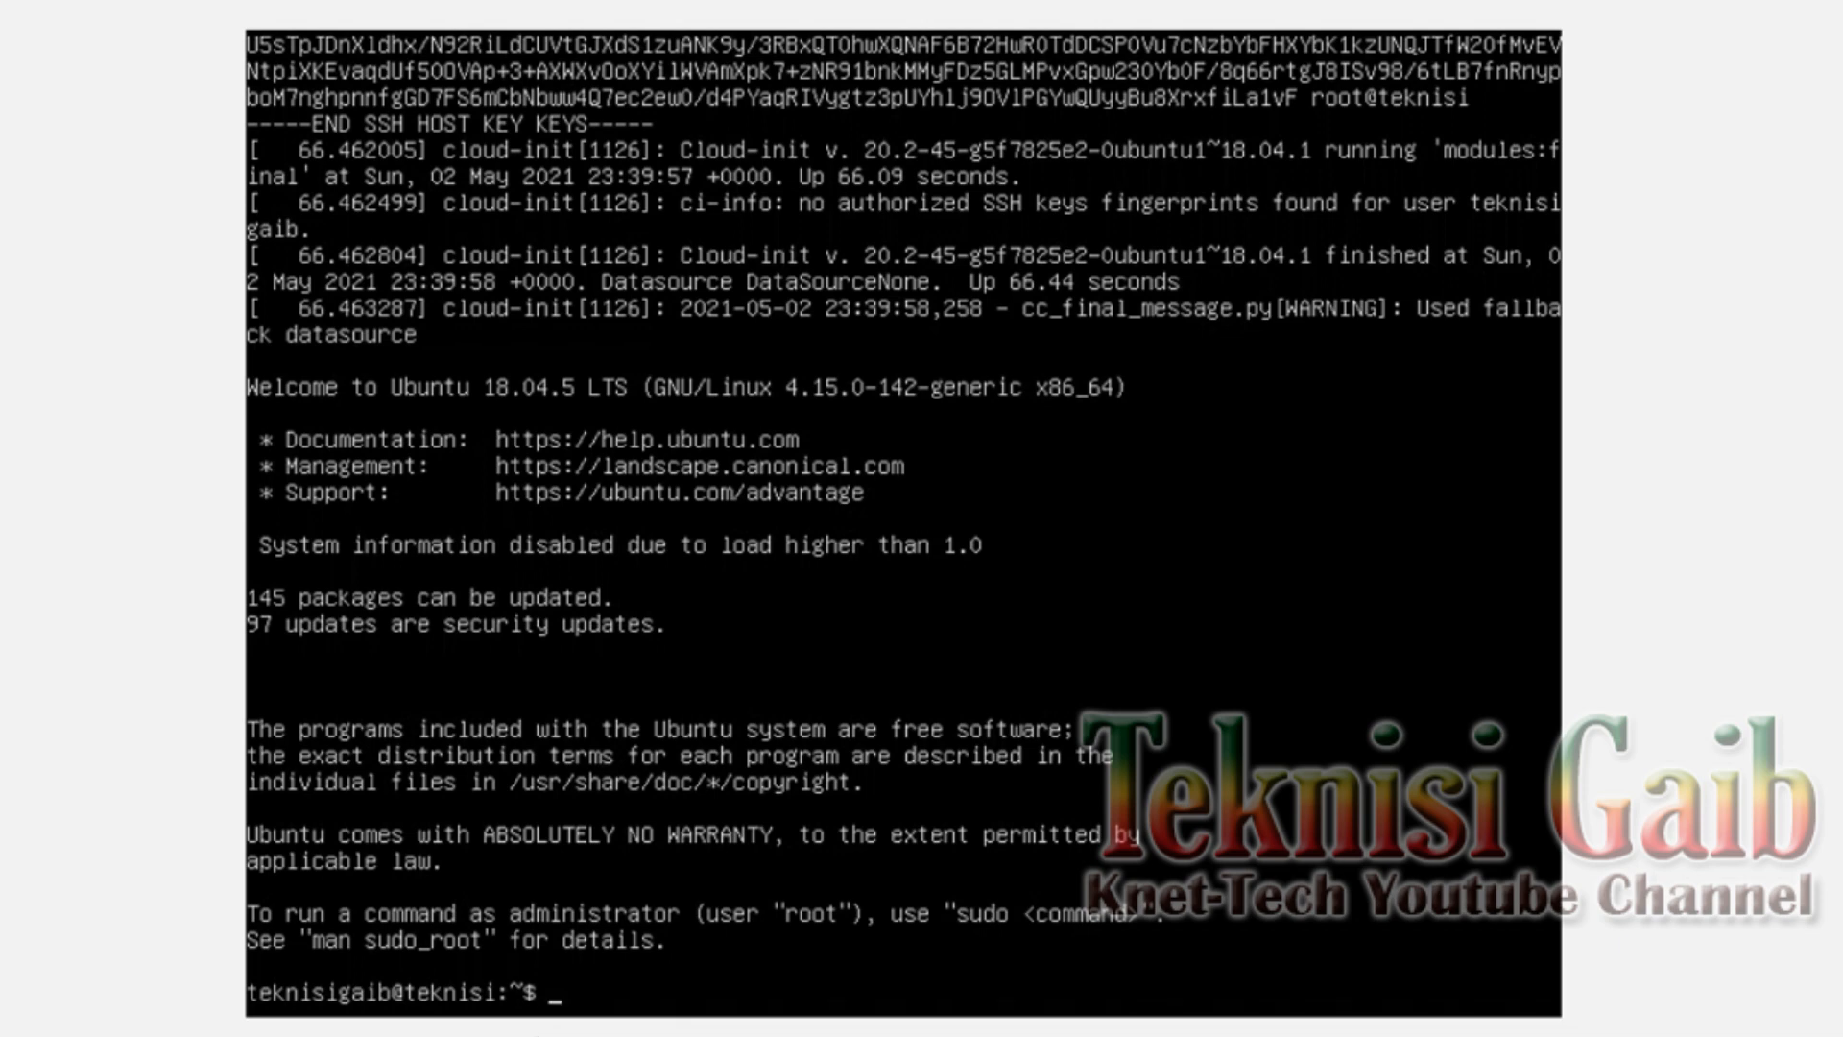
# Step: Switch to the root account with sudo su, authenticating with the account password
pyautogui.write('do')
pyautogui.press('Return')
pyautogui.write('sudo su')
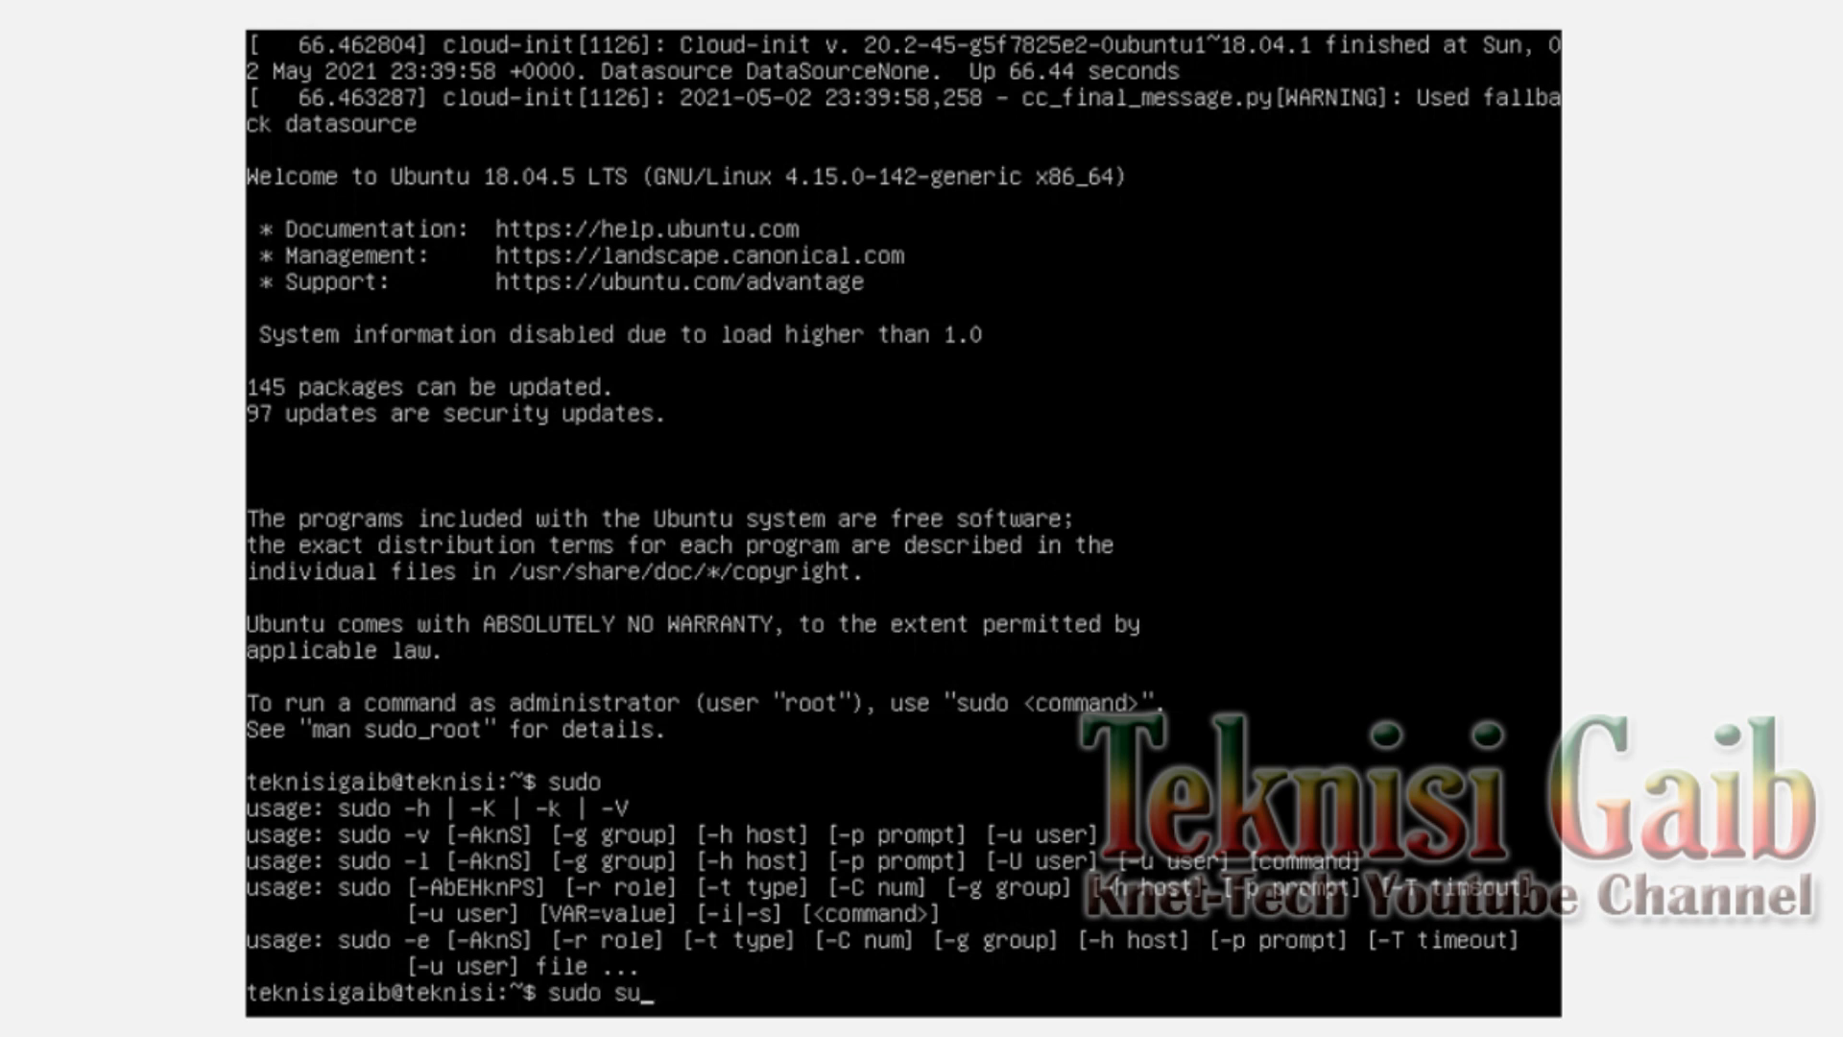
pyautogui.press('Return')
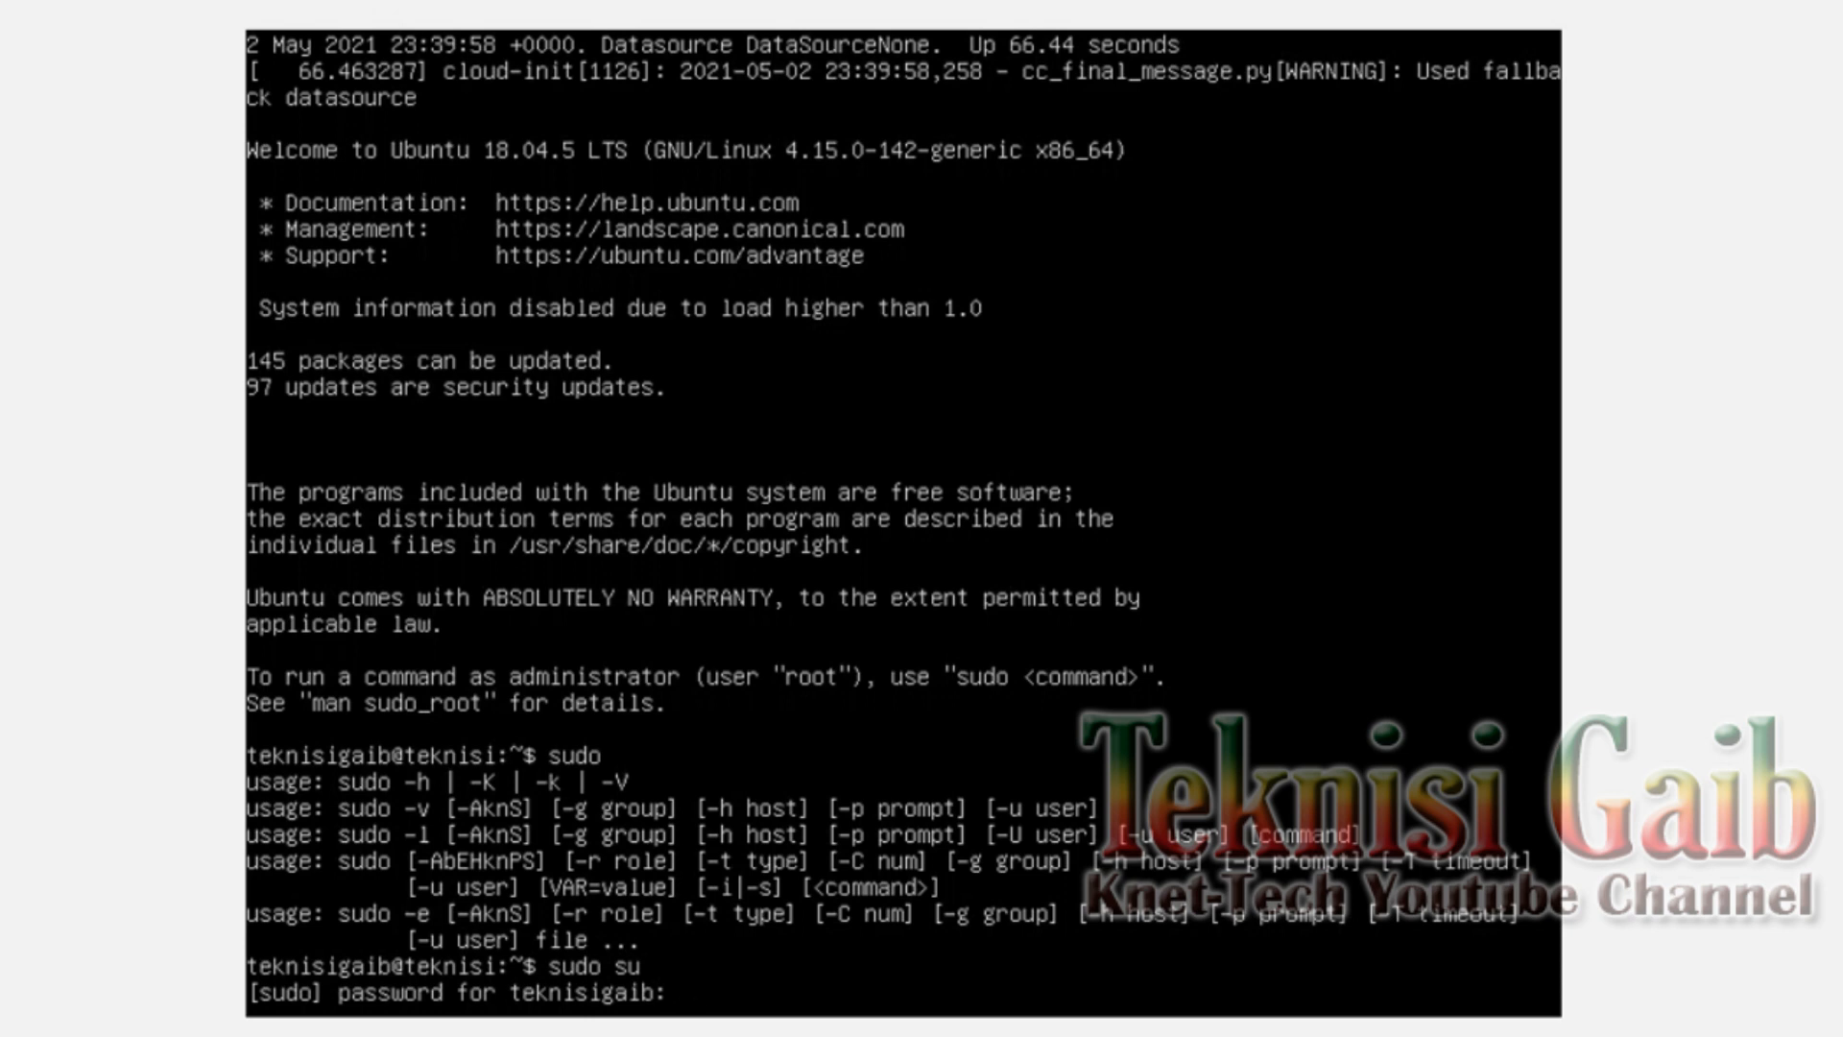
pyautogui.press('Return')
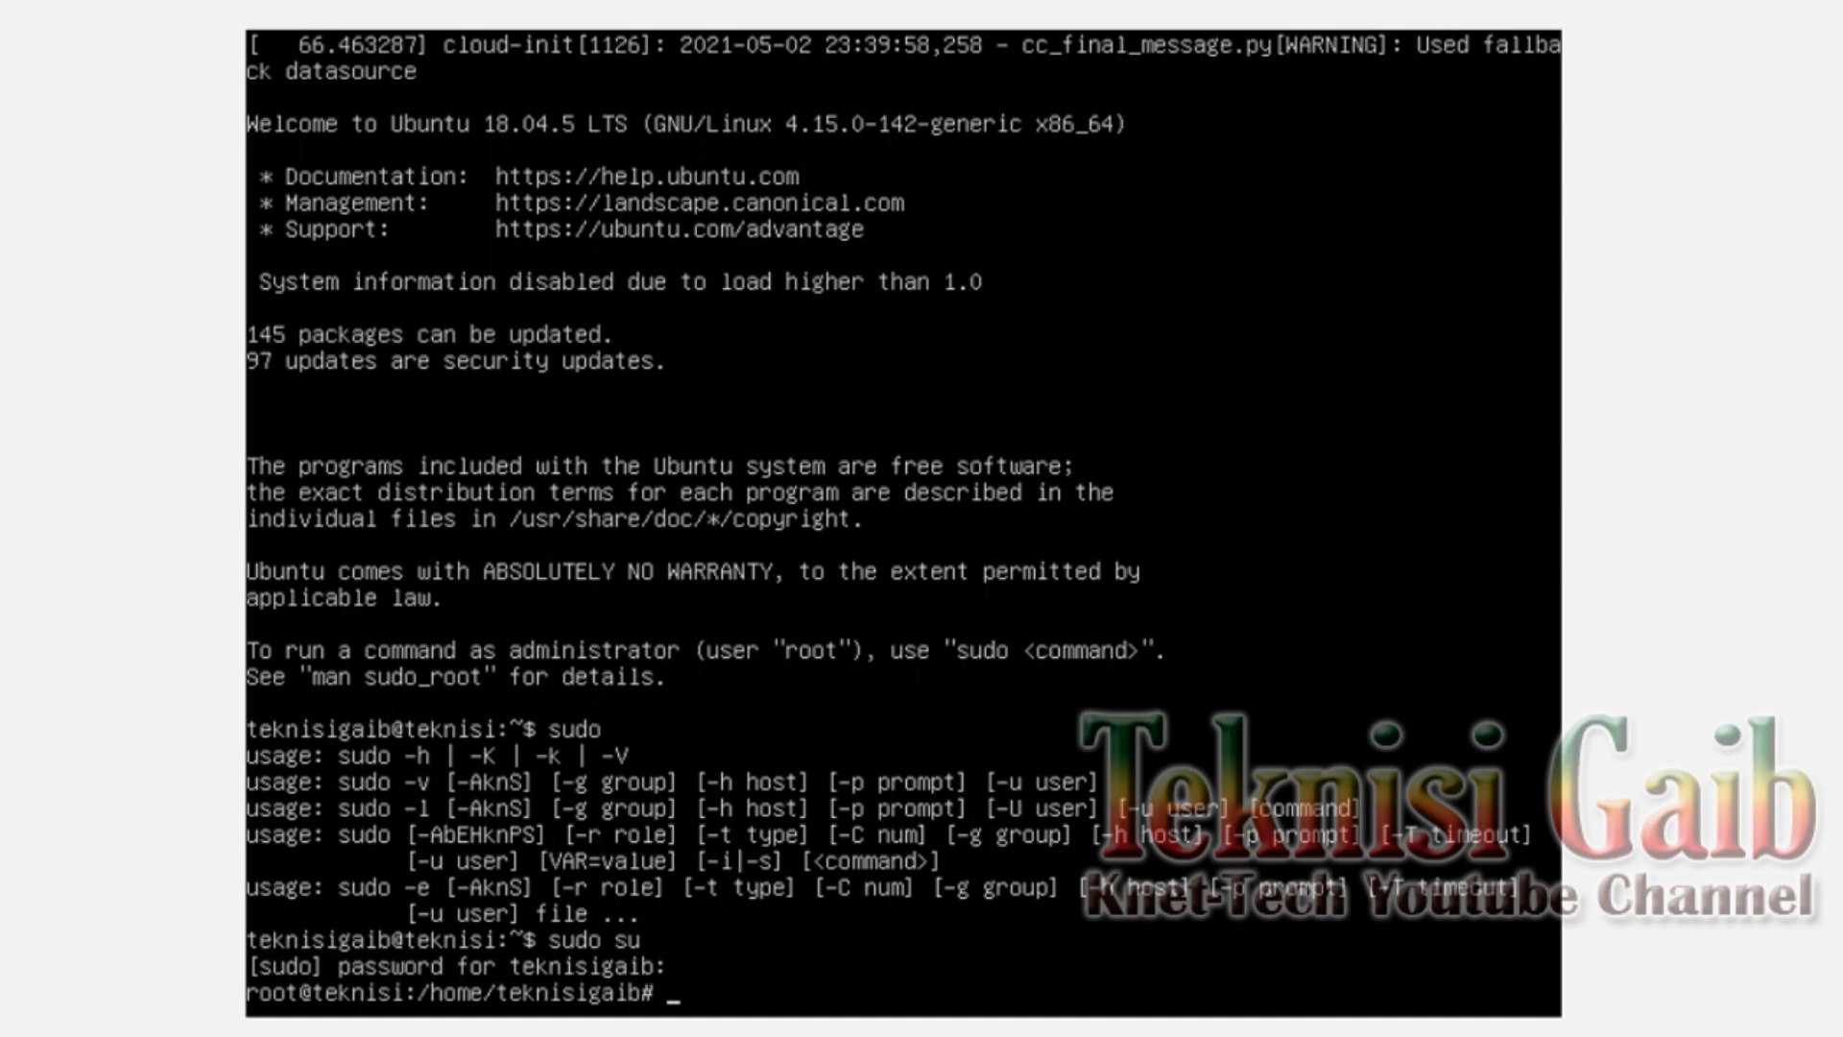
# Step: Try running tasksel, and refresh the package lists with apt-get update
pyautogui.write('tasksel')
pyautogui.press('Return')
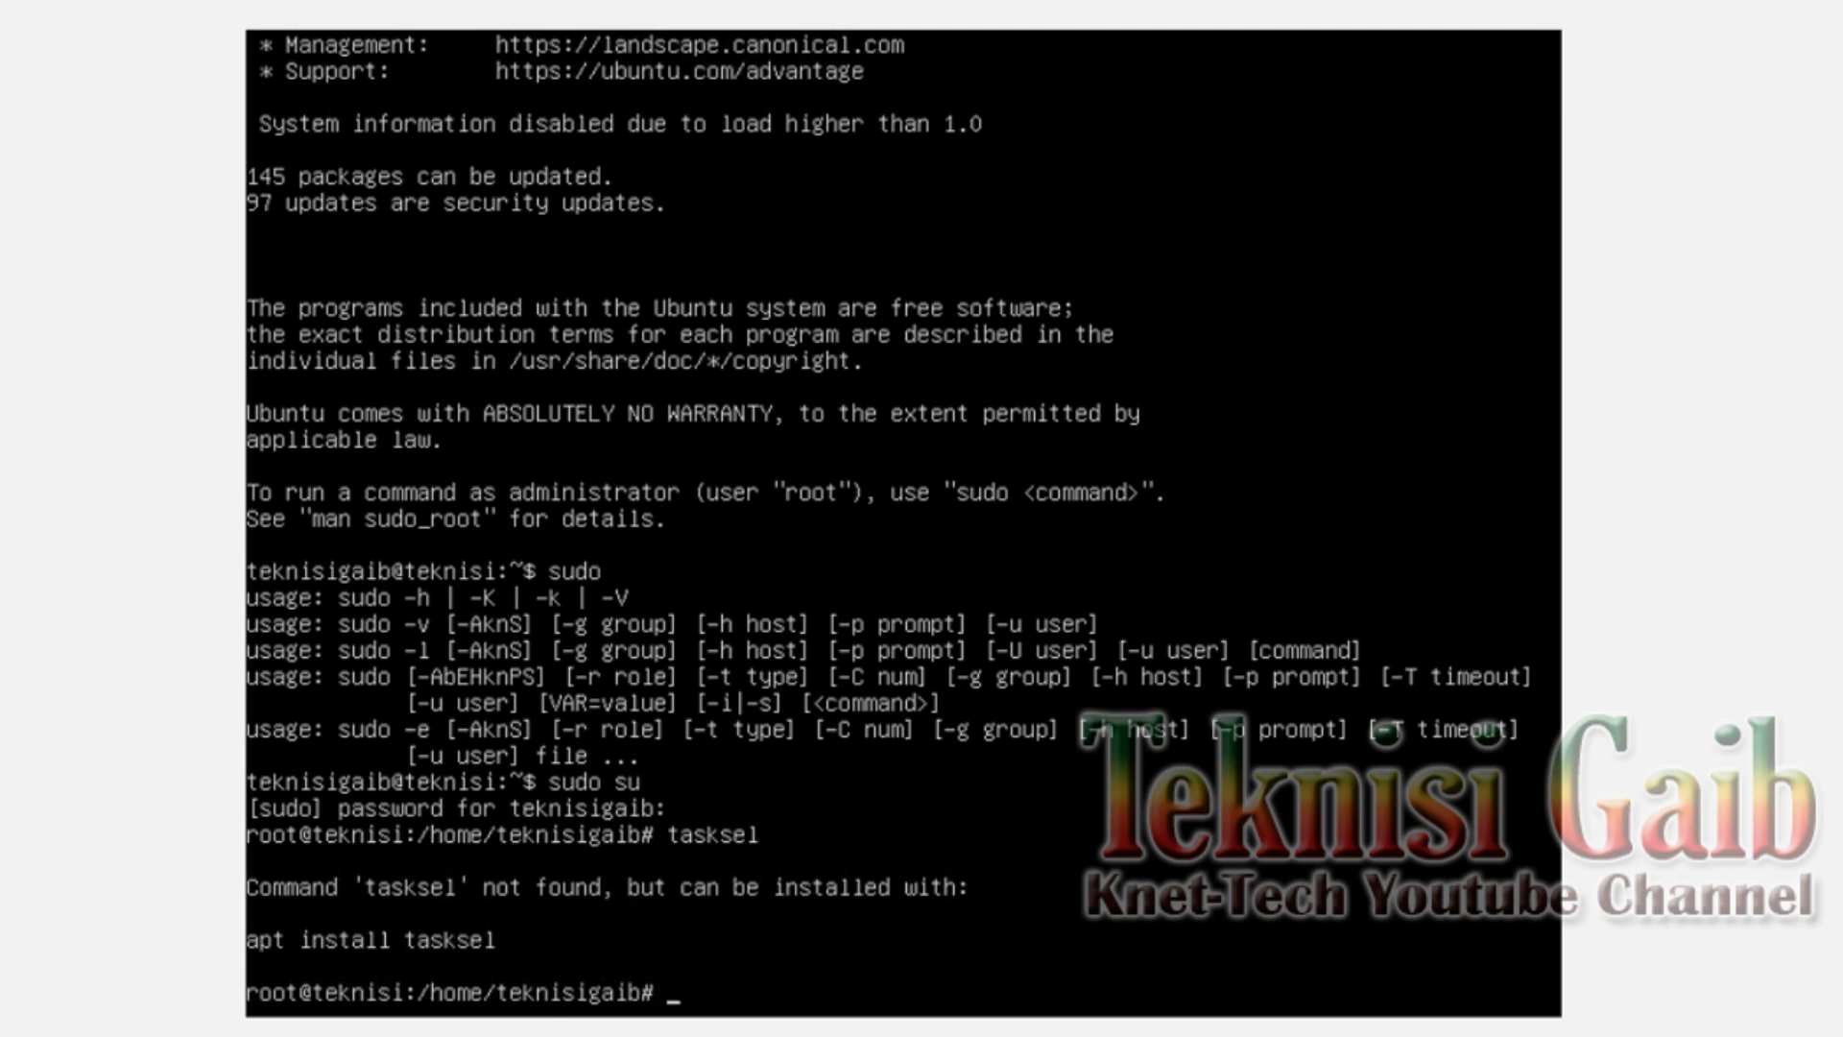
pyautogui.write('apt-get update')
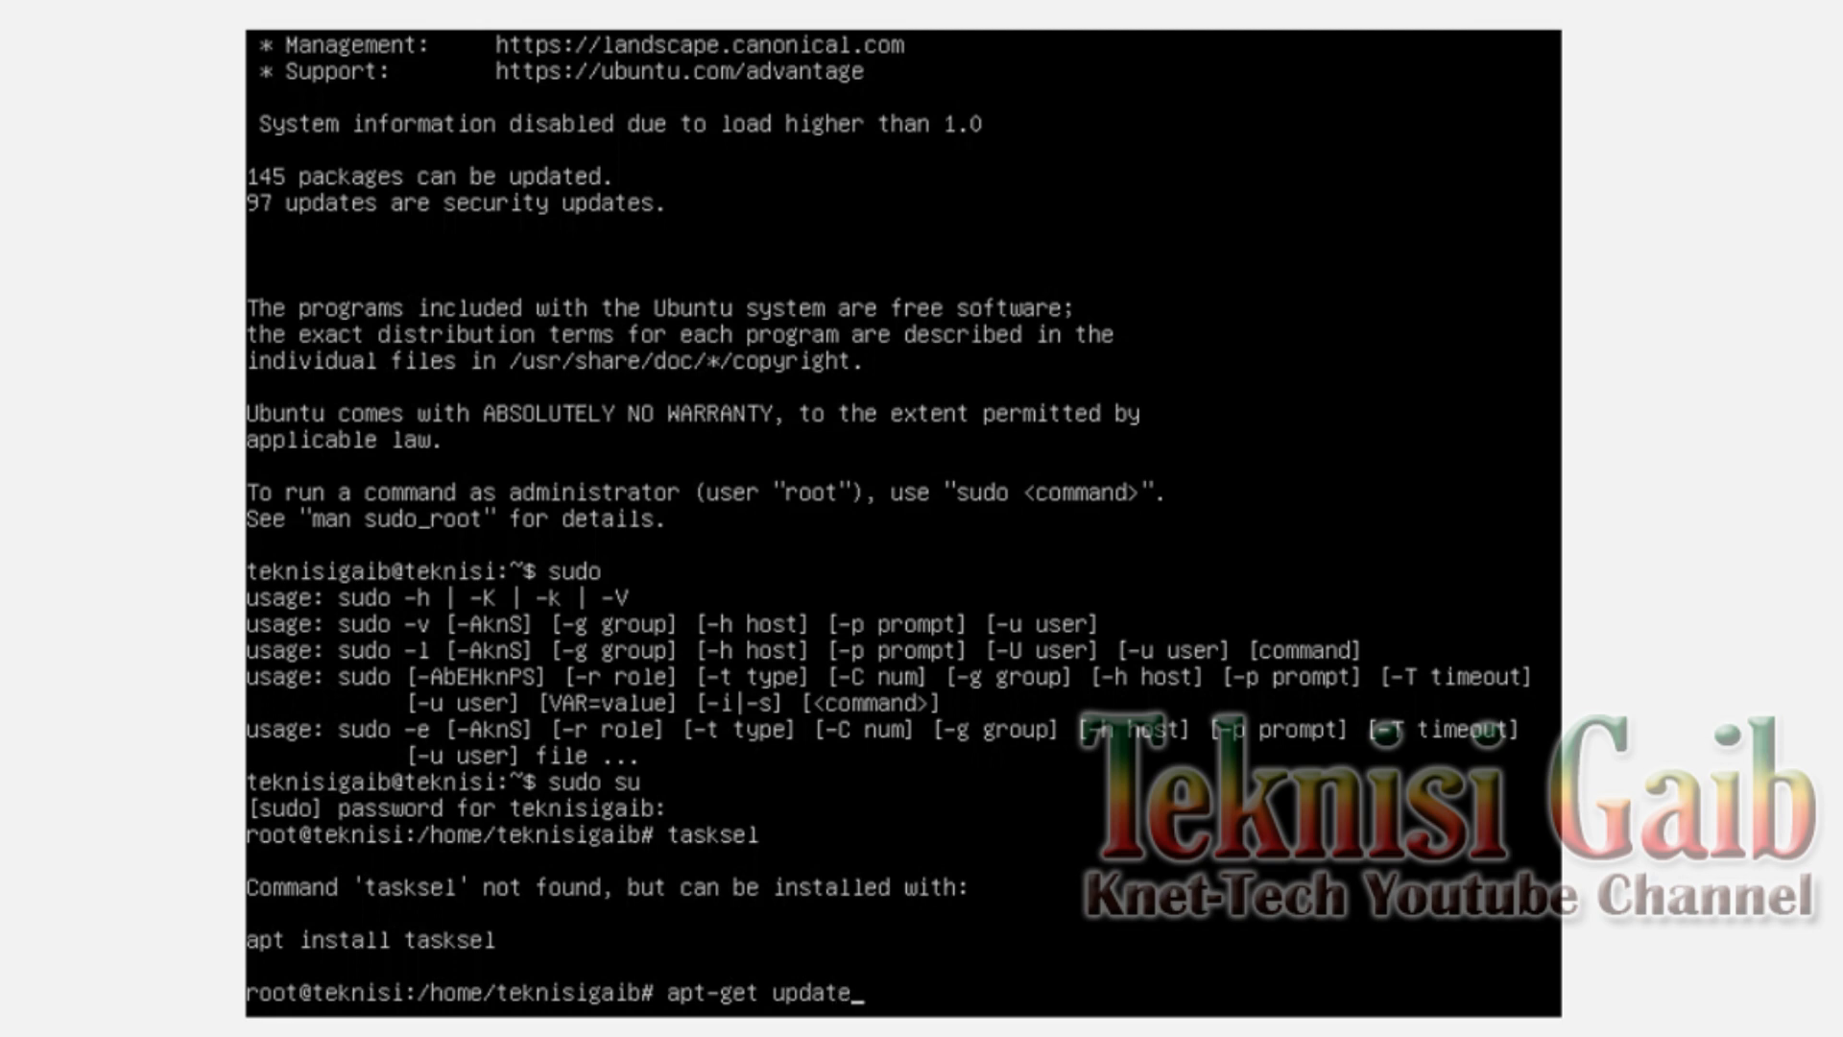
pyautogui.press('Return')
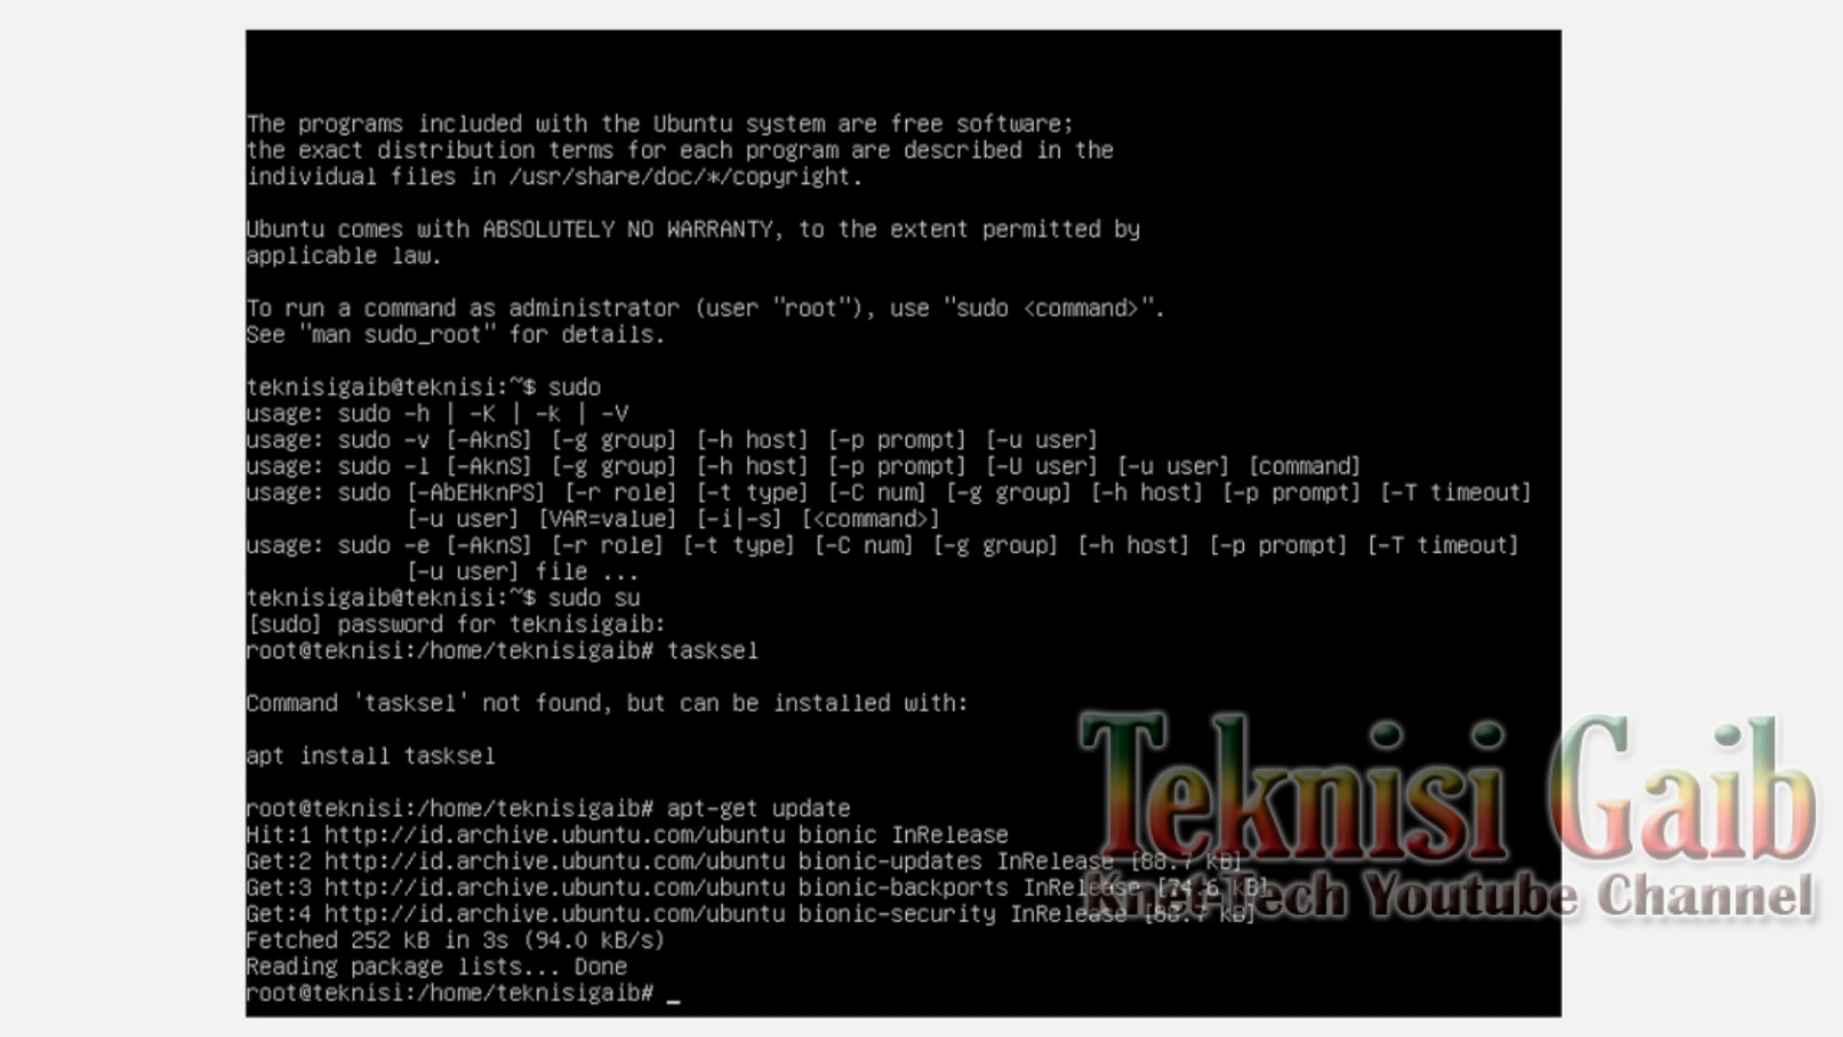
# Step: Install the tasksel package with apt, accepting the additional packages
pyautogui.write('apt install tasksel')
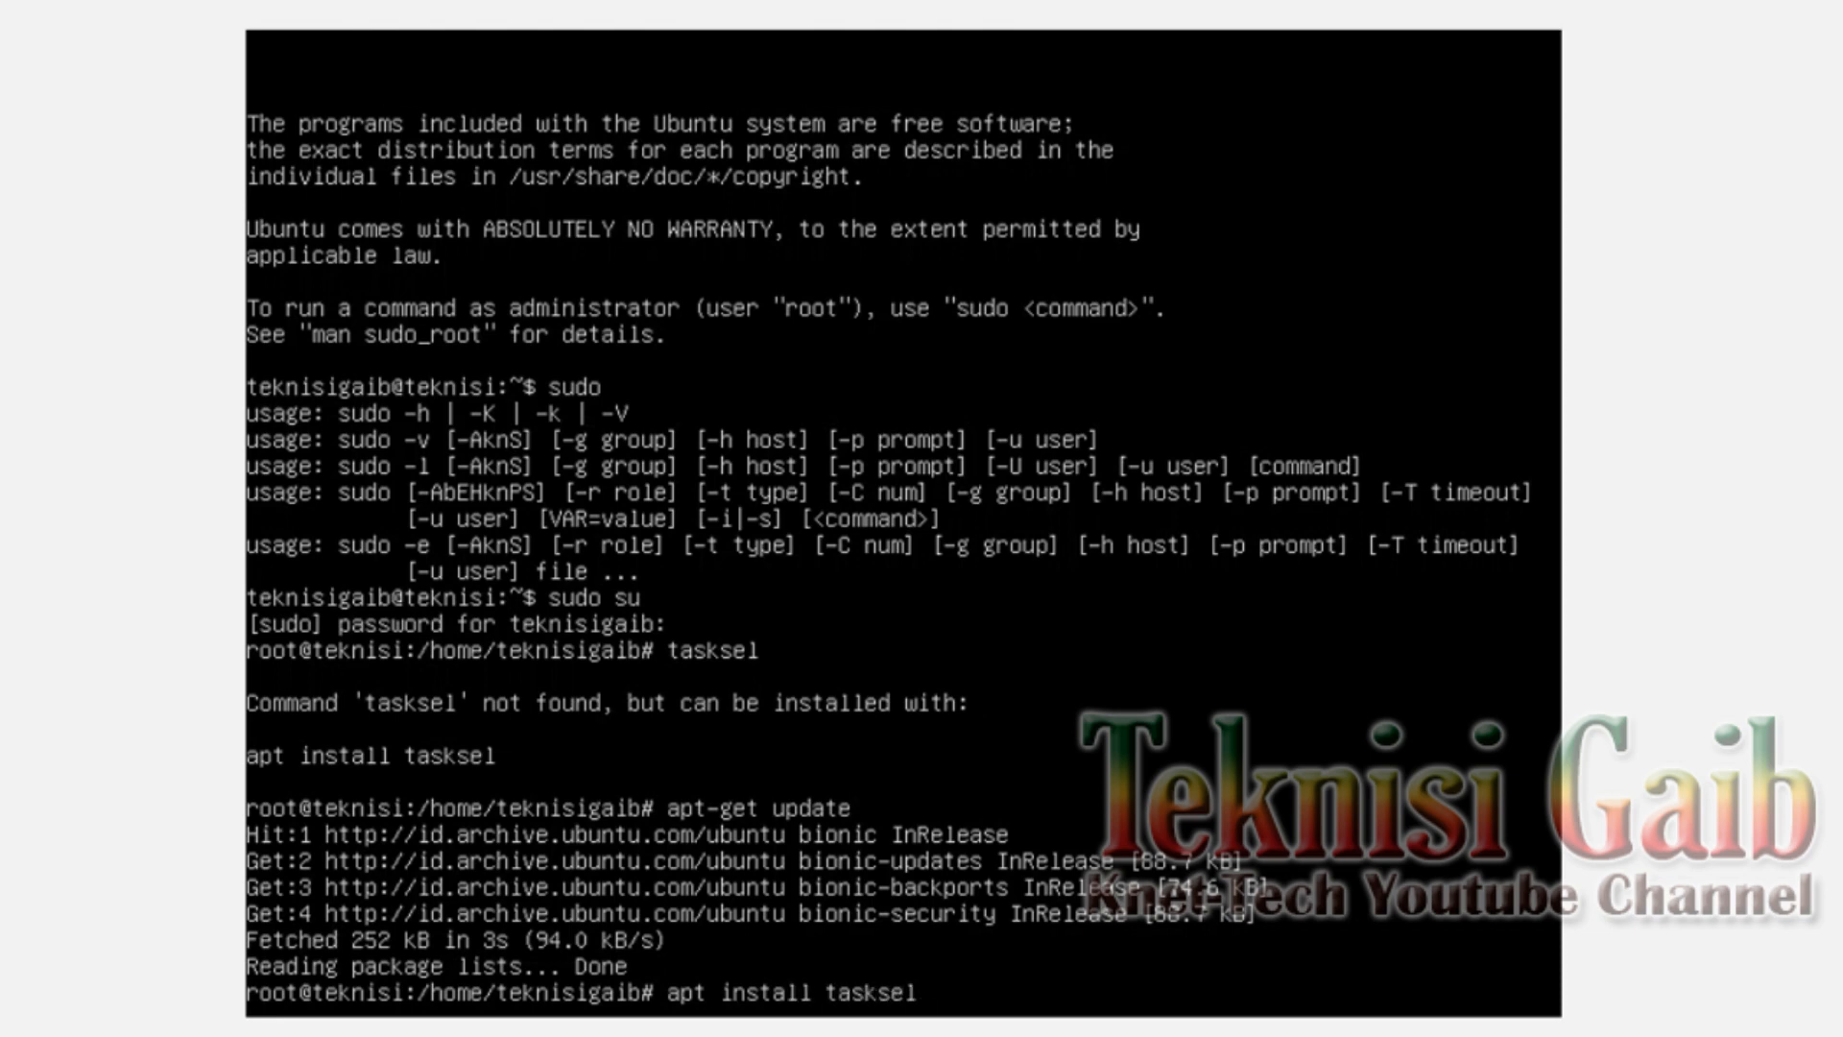
pyautogui.press('Return')
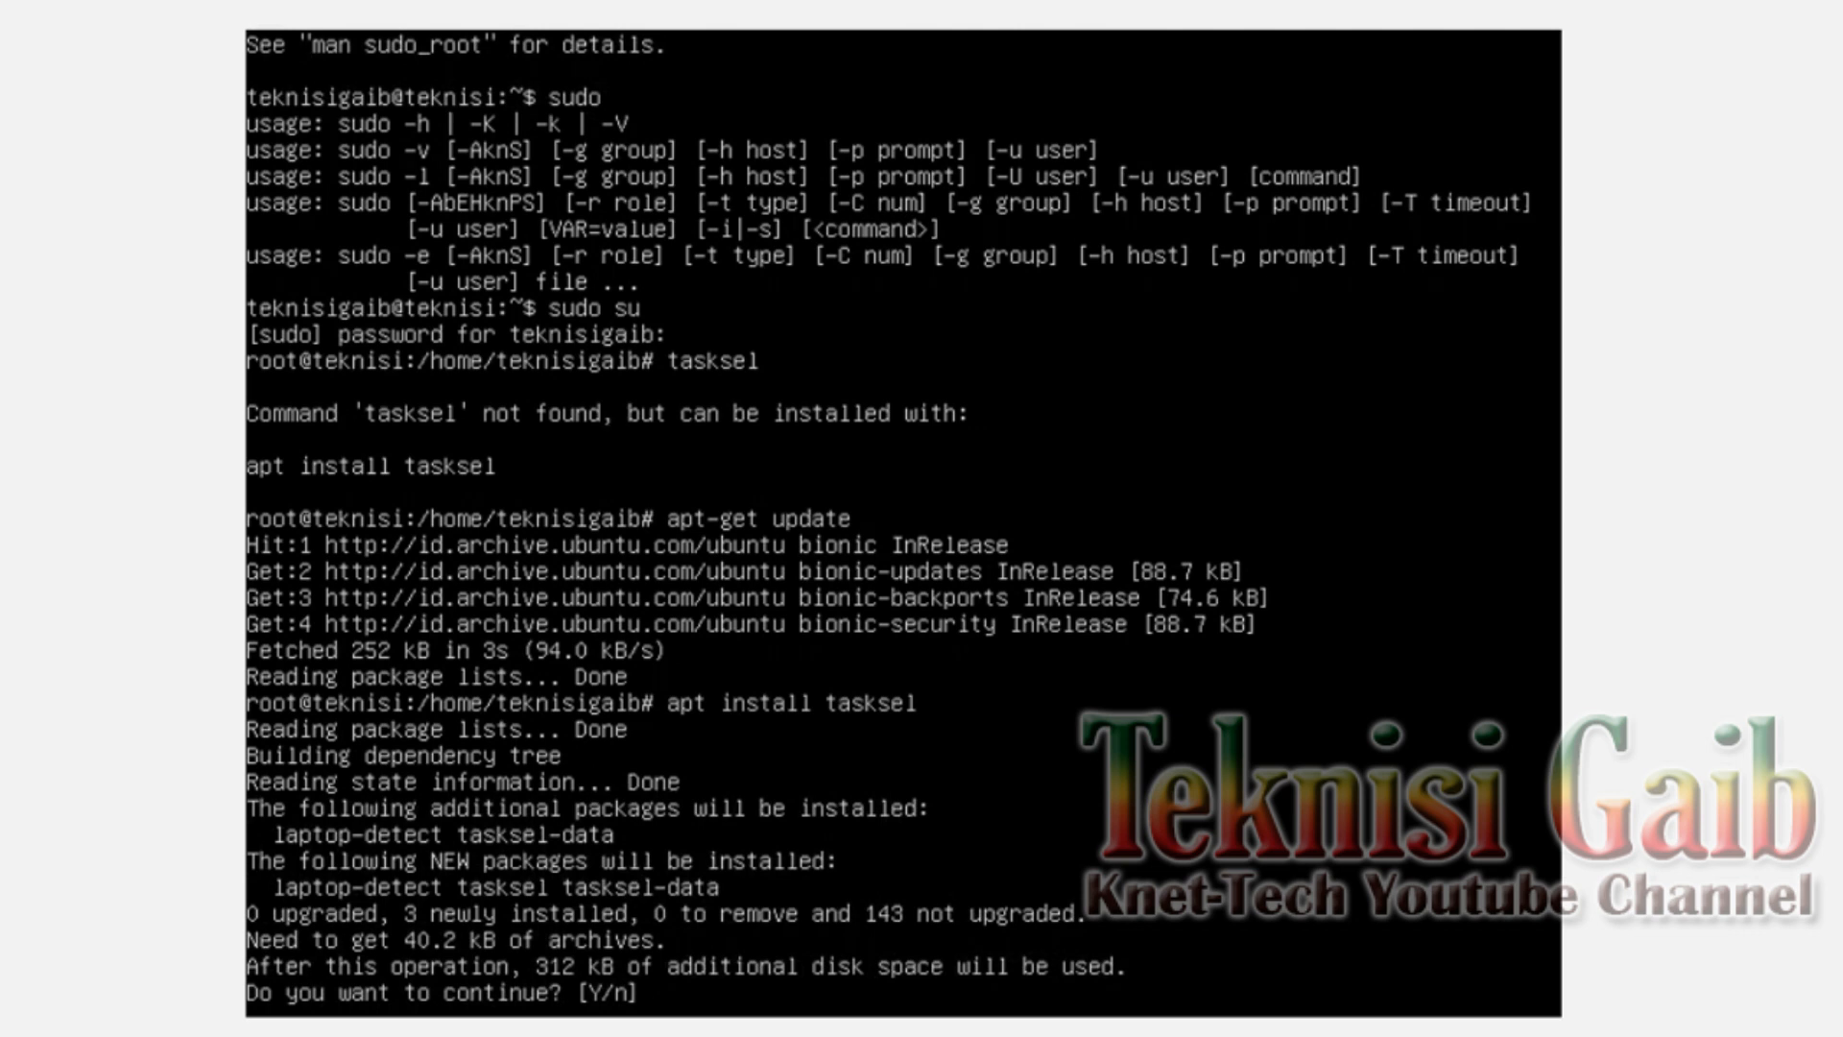
pyautogui.write('y')
pyautogui.press('Return')
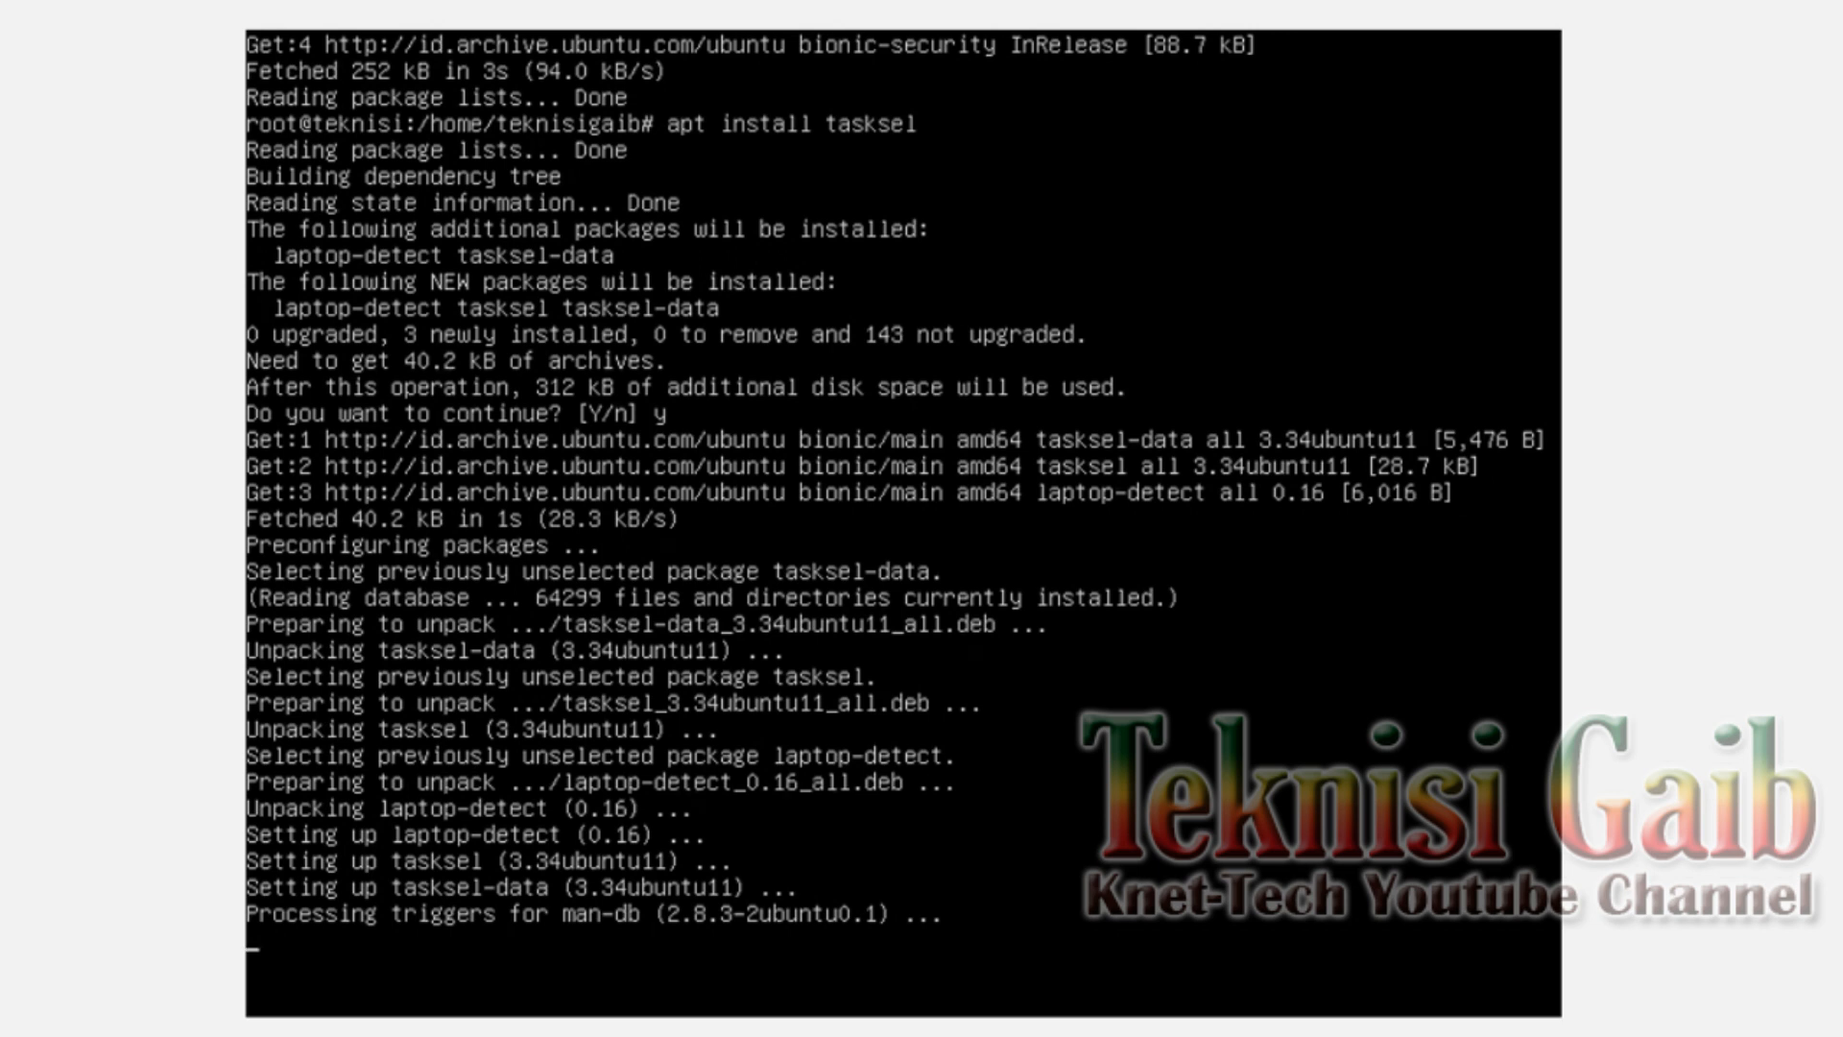
# Step: Launch tasksel to choose a predefined software collection for the server
pyautogui.write('t')
pyautogui.write('asks')
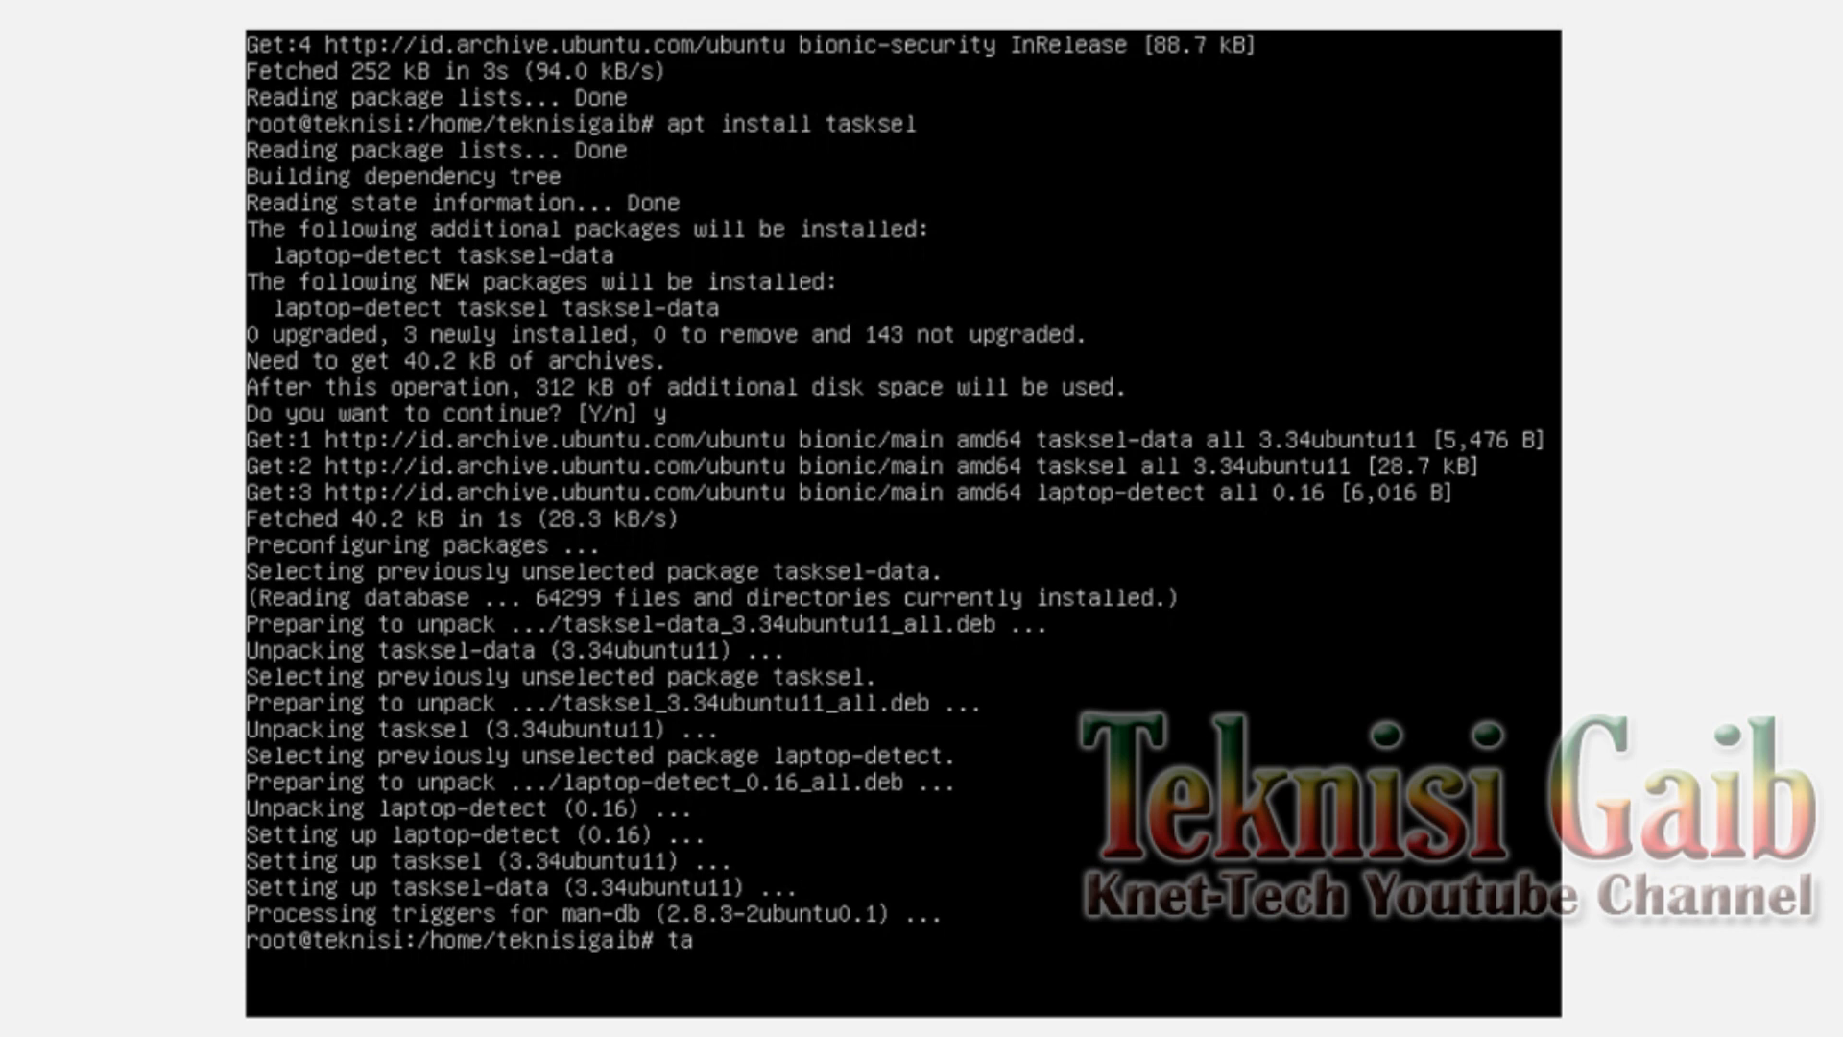
pyautogui.write('el')
# Step: Look through the predefined software collections down to the end of the list
pyautogui.press('Down')
pyautogui.press('Down')
pyautogui.press('Down')
pyautogui.press('Down')
pyautogui.press('Down')
pyautogui.press('Down')
pyautogui.press('Down')
pyautogui.press('Down')
pyautogui.press('Up')
pyautogui.press('Up')
pyautogui.press('Down')
pyautogui.press('Down')
pyautogui.press('Down')
pyautogui.press('Down')
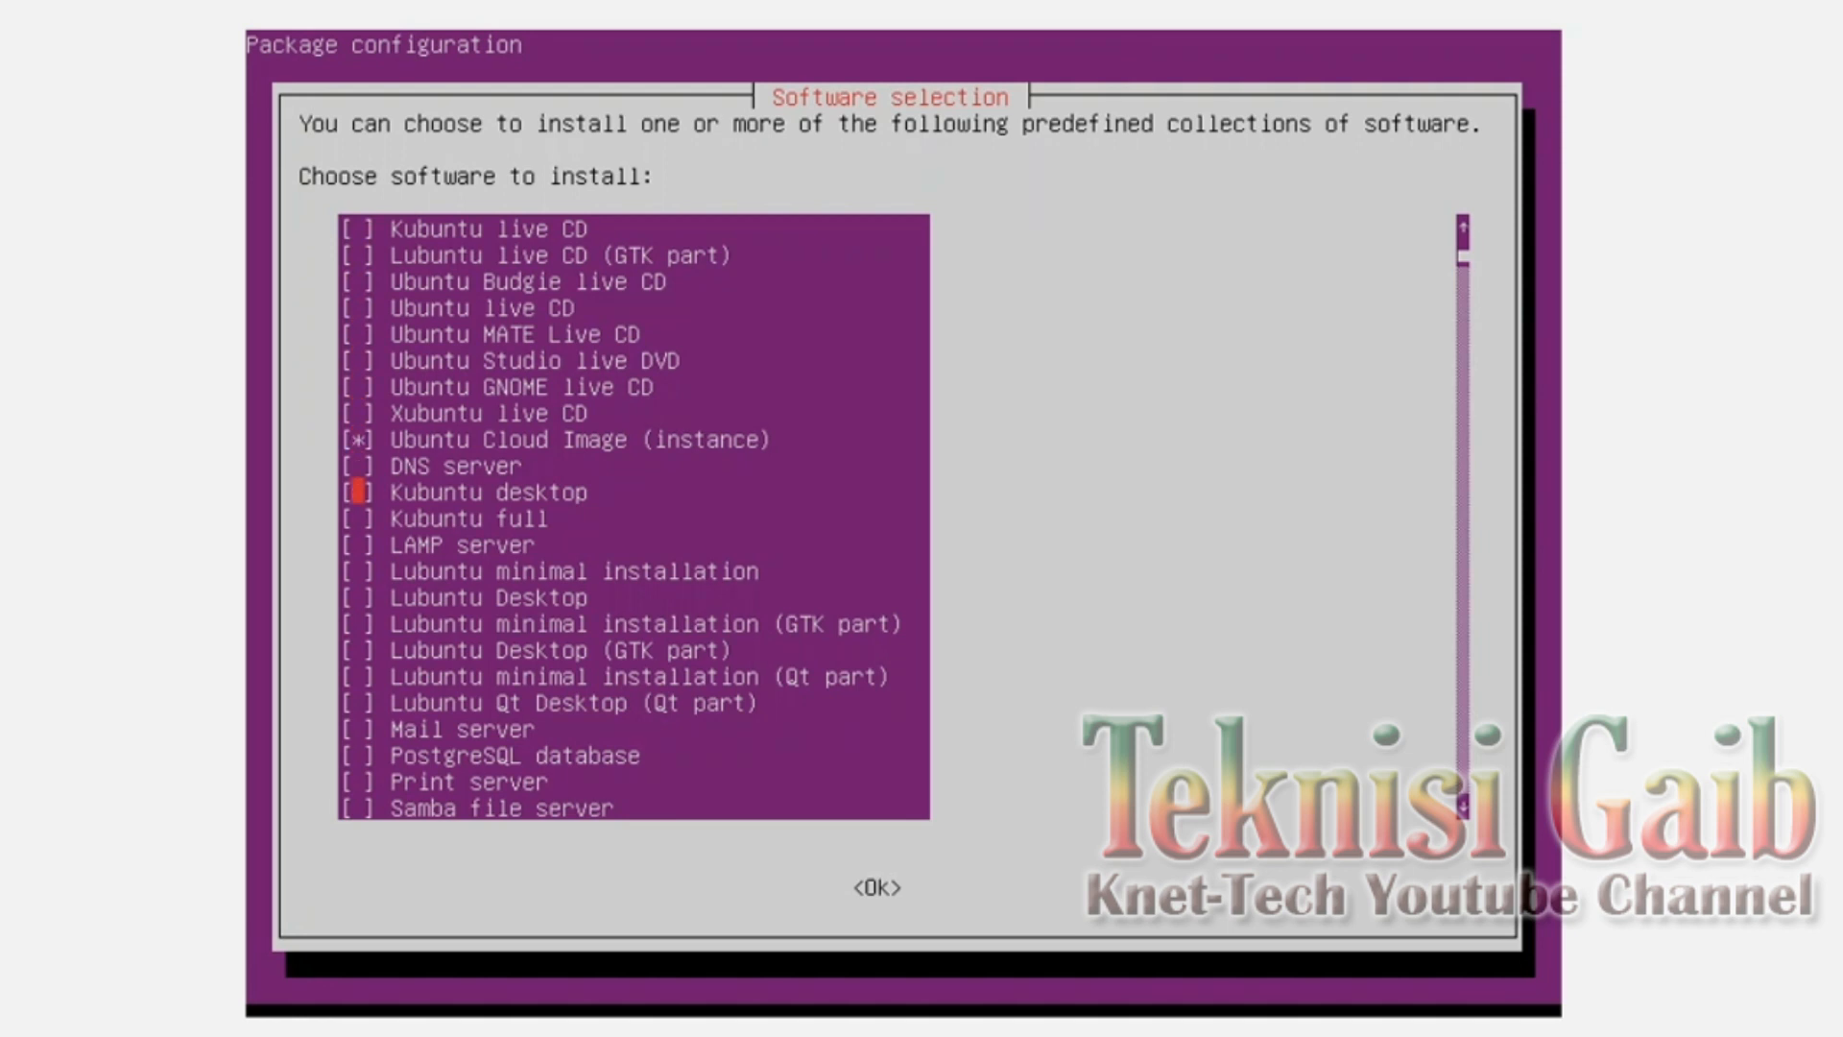
pyautogui.press('Down')
pyautogui.press('Down')
pyautogui.press('Down')
pyautogui.press('Down')
pyautogui.press('Down')
pyautogui.press('Down')
pyautogui.press('Down')
pyautogui.press('Down')
pyautogui.press('Down')
pyautogui.press('Down')
pyautogui.press('Down')
pyautogui.press('Down')
pyautogui.press('Down')
pyautogui.press('Down')
pyautogui.press('Down')
pyautogui.press('Down')
pyautogui.press('Down')
pyautogui.press('Down')
pyautogui.press('Down')
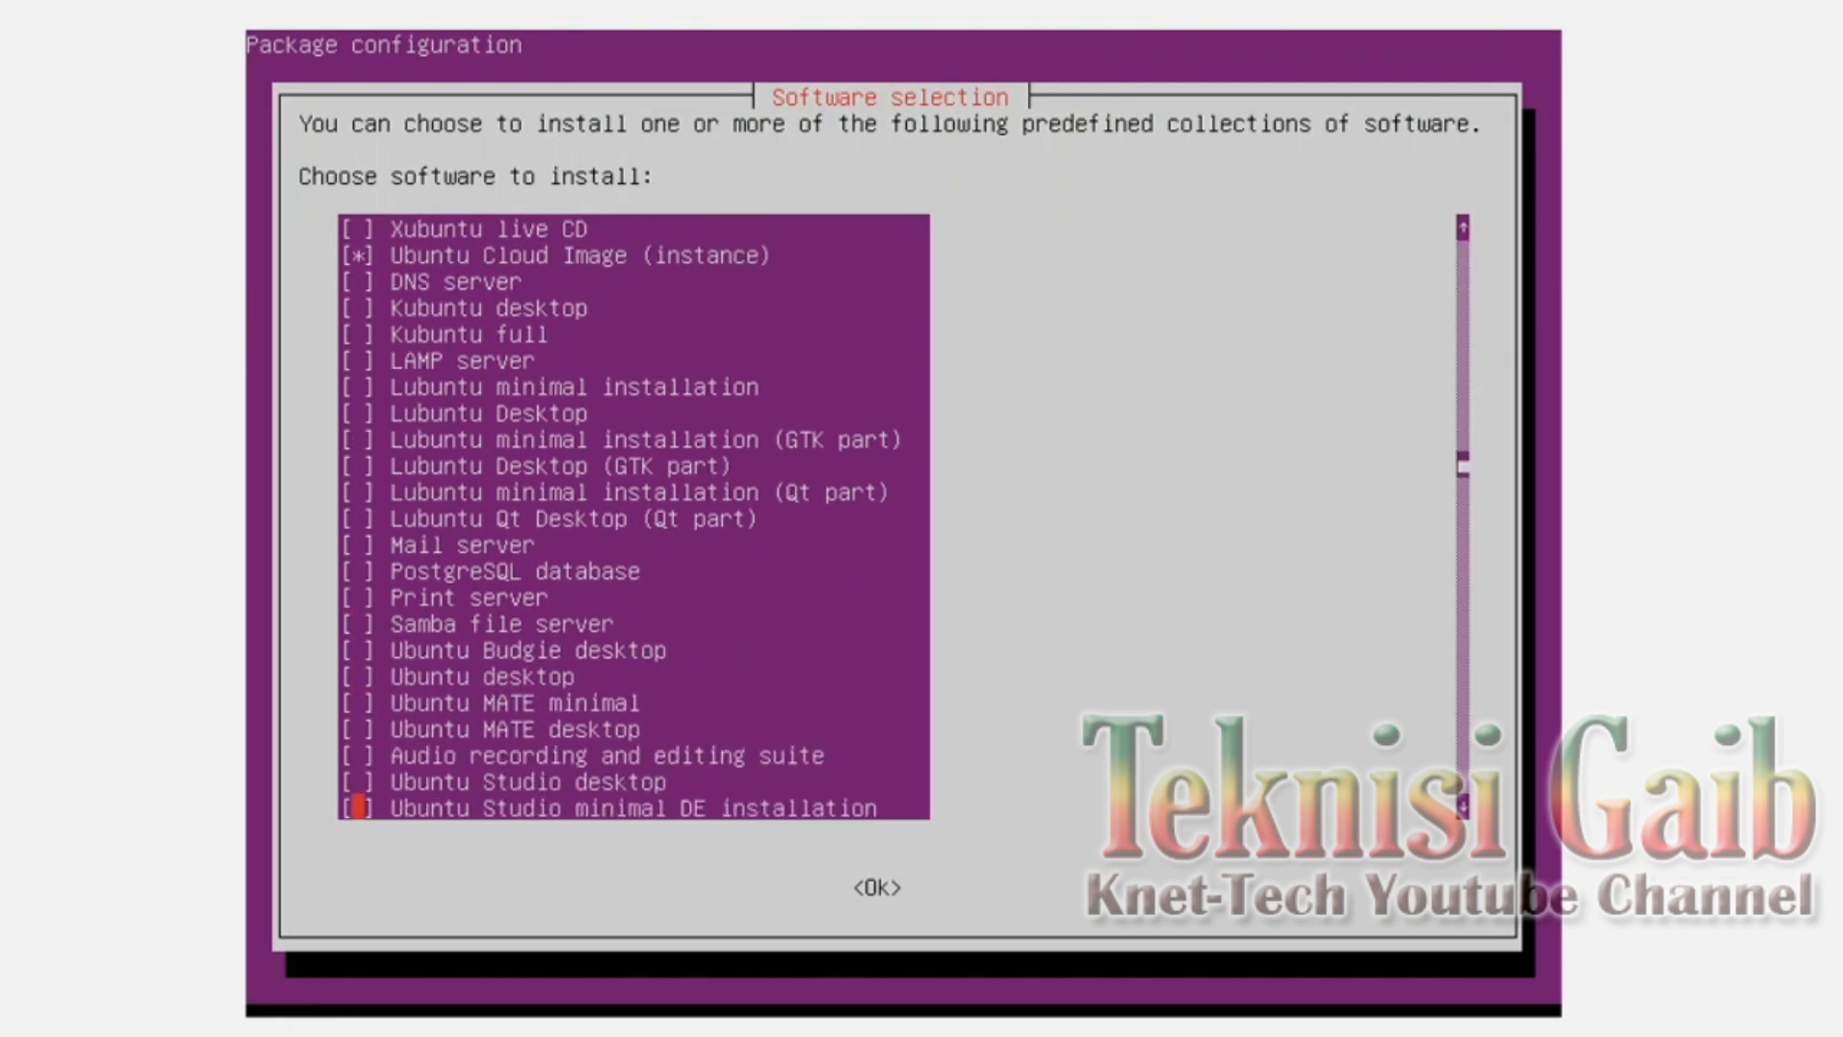
pyautogui.press('Down')
pyautogui.press('Down')
pyautogui.press('Down')
pyautogui.press('Down')
pyautogui.press('Down')
pyautogui.press('Down')
pyautogui.press('Down')
pyautogui.press('Down')
pyautogui.press('Down')
pyautogui.press('Down')
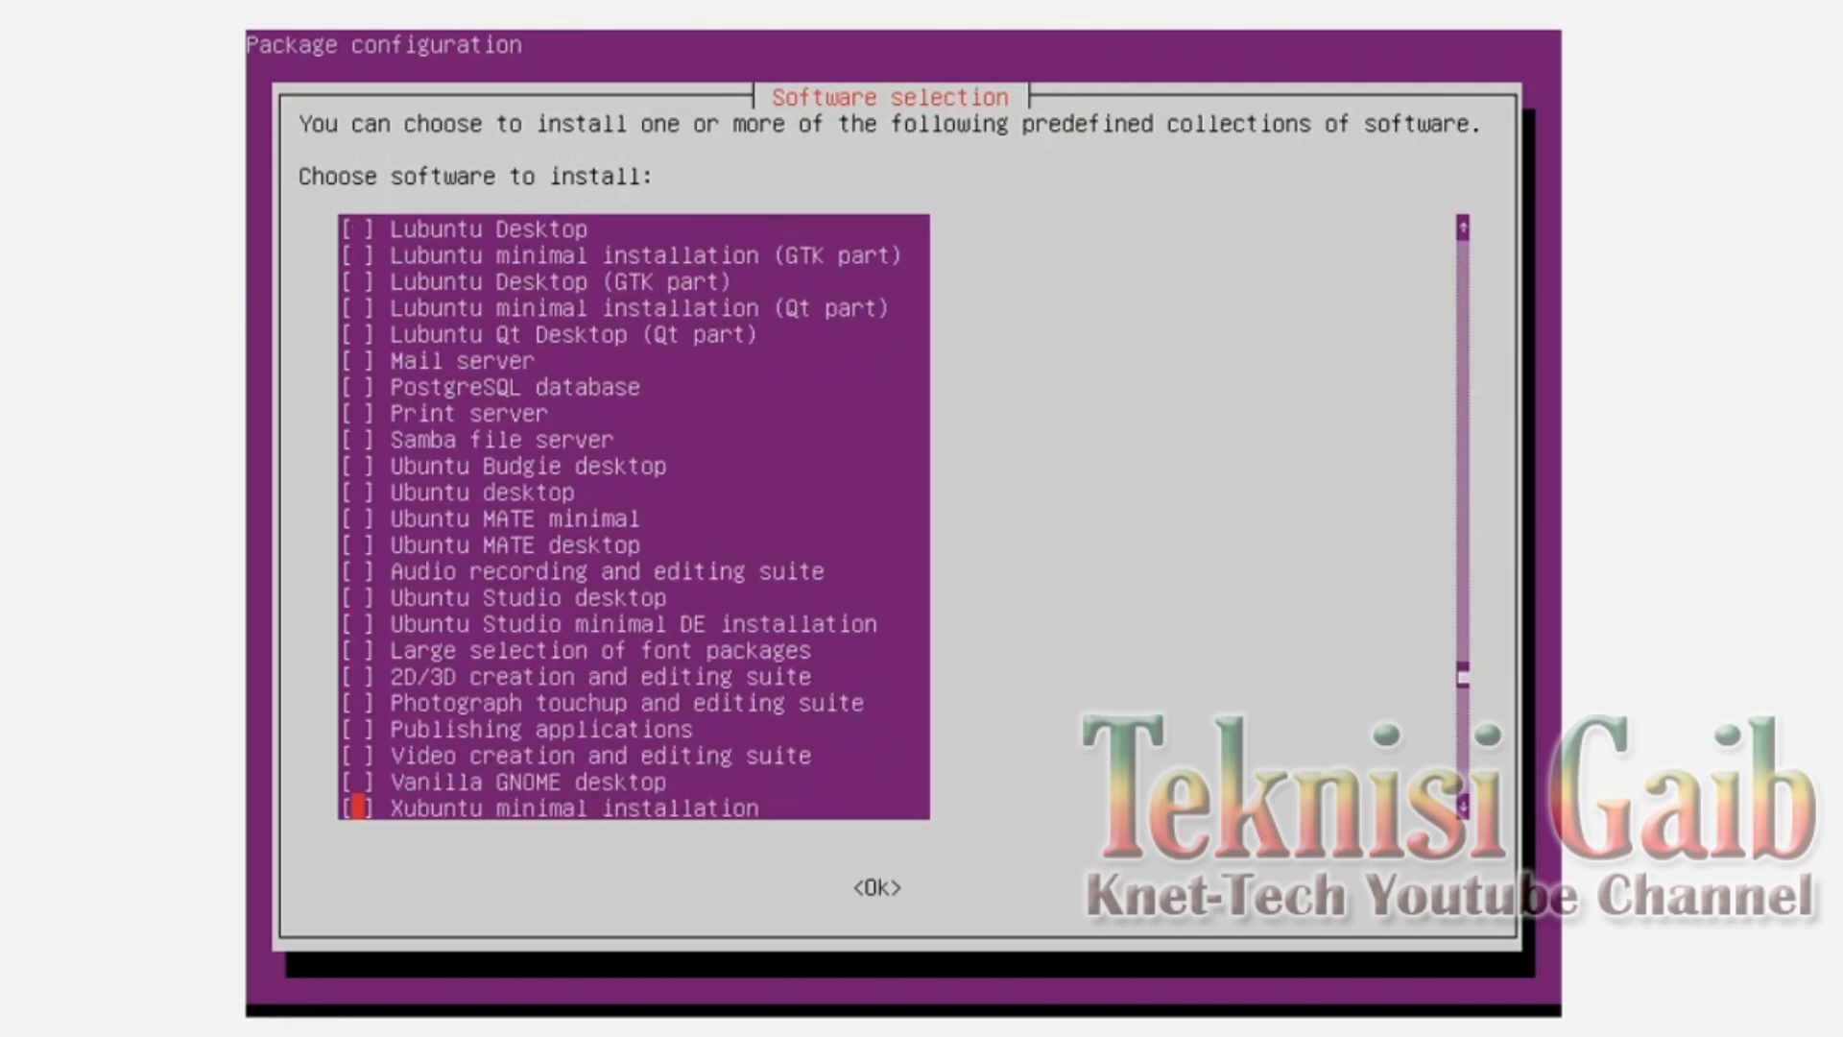
pyautogui.press('Up')
pyautogui.press('Up')
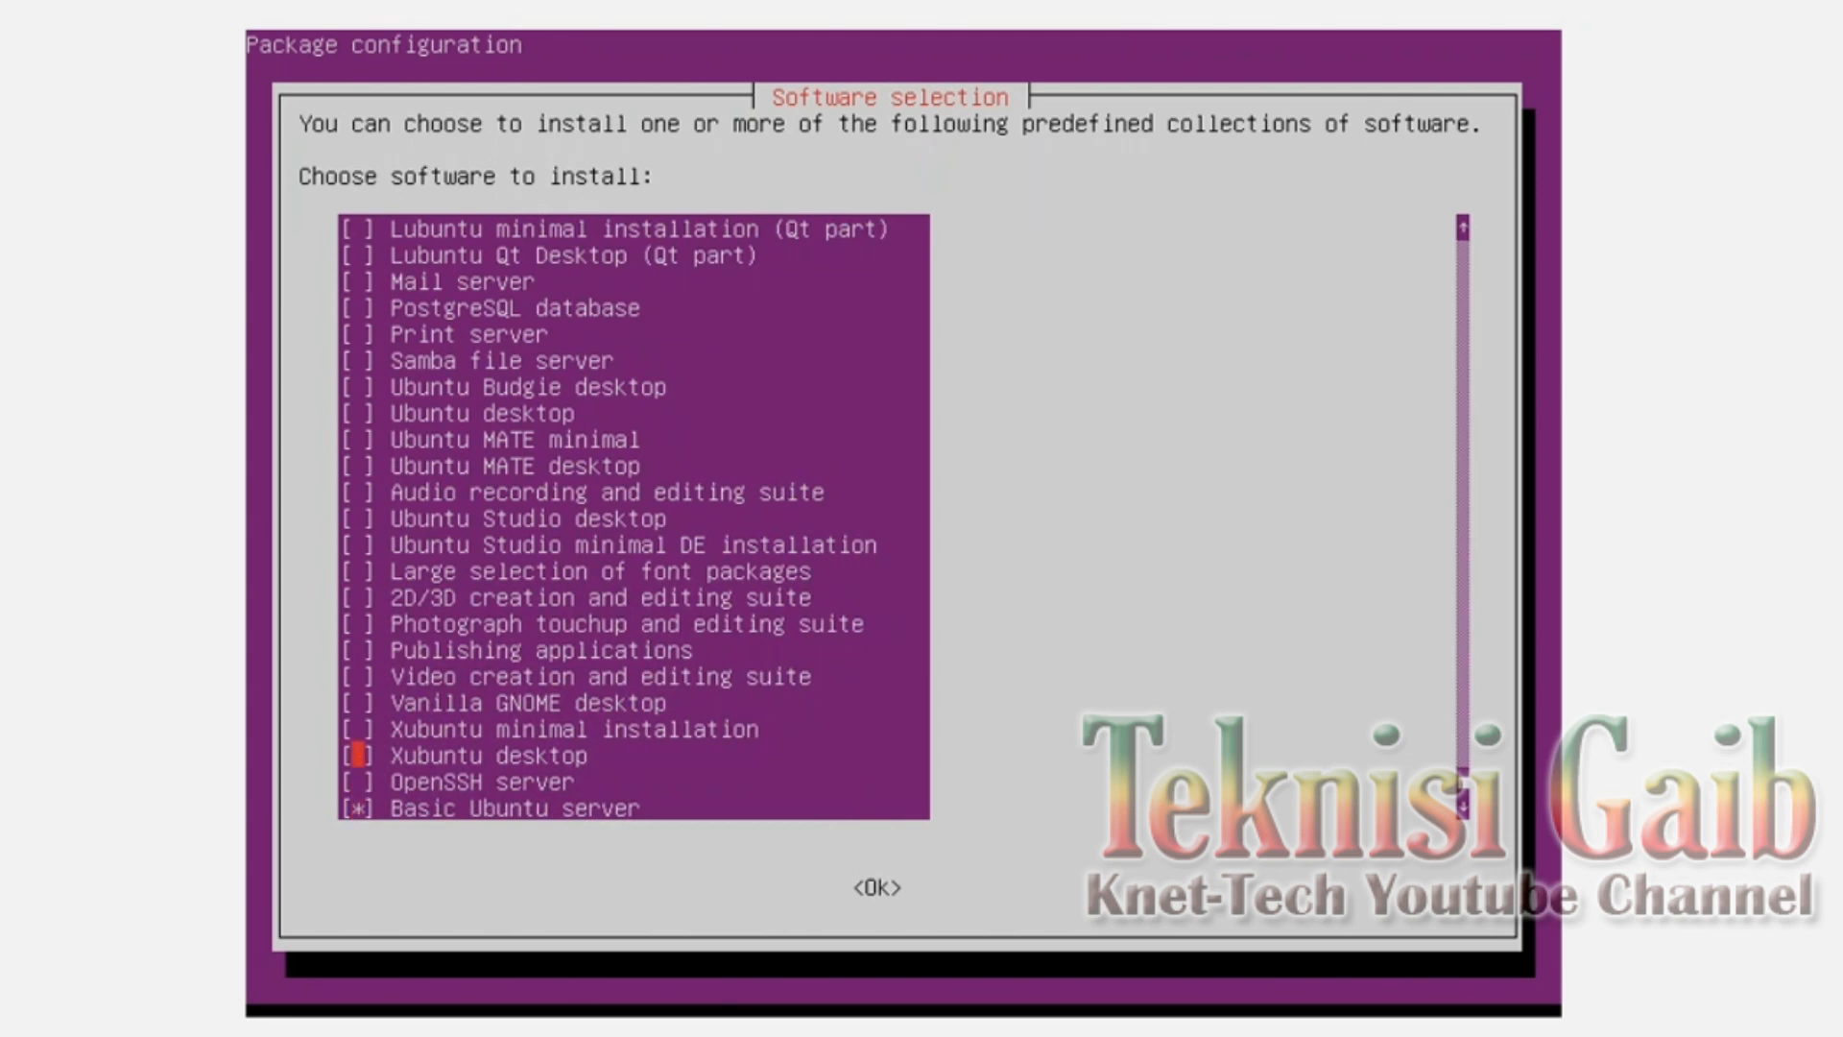
# Step: Mark the Kubuntu desktop collection for installation and install it
pyautogui.press('Up')
pyautogui.press('Up')
pyautogui.press('Up')
pyautogui.press('Up')
pyautogui.press('Up')
pyautogui.press('Up')
pyautogui.press('Up')
pyautogui.press('Up')
pyautogui.press('Up')
pyautogui.press('Up')
pyautogui.press('Up')
pyautogui.press('Up')
pyautogui.press('Up')
pyautogui.press('Up')
pyautogui.press('Up')
pyautogui.press('Up')
pyautogui.press('Up')
pyautogui.press('Up')
pyautogui.press('Up')
pyautogui.press('Up')
pyautogui.press('Up')
pyautogui.press('Up')
pyautogui.press('Up')
pyautogui.press('Up')
pyautogui.press('Up')
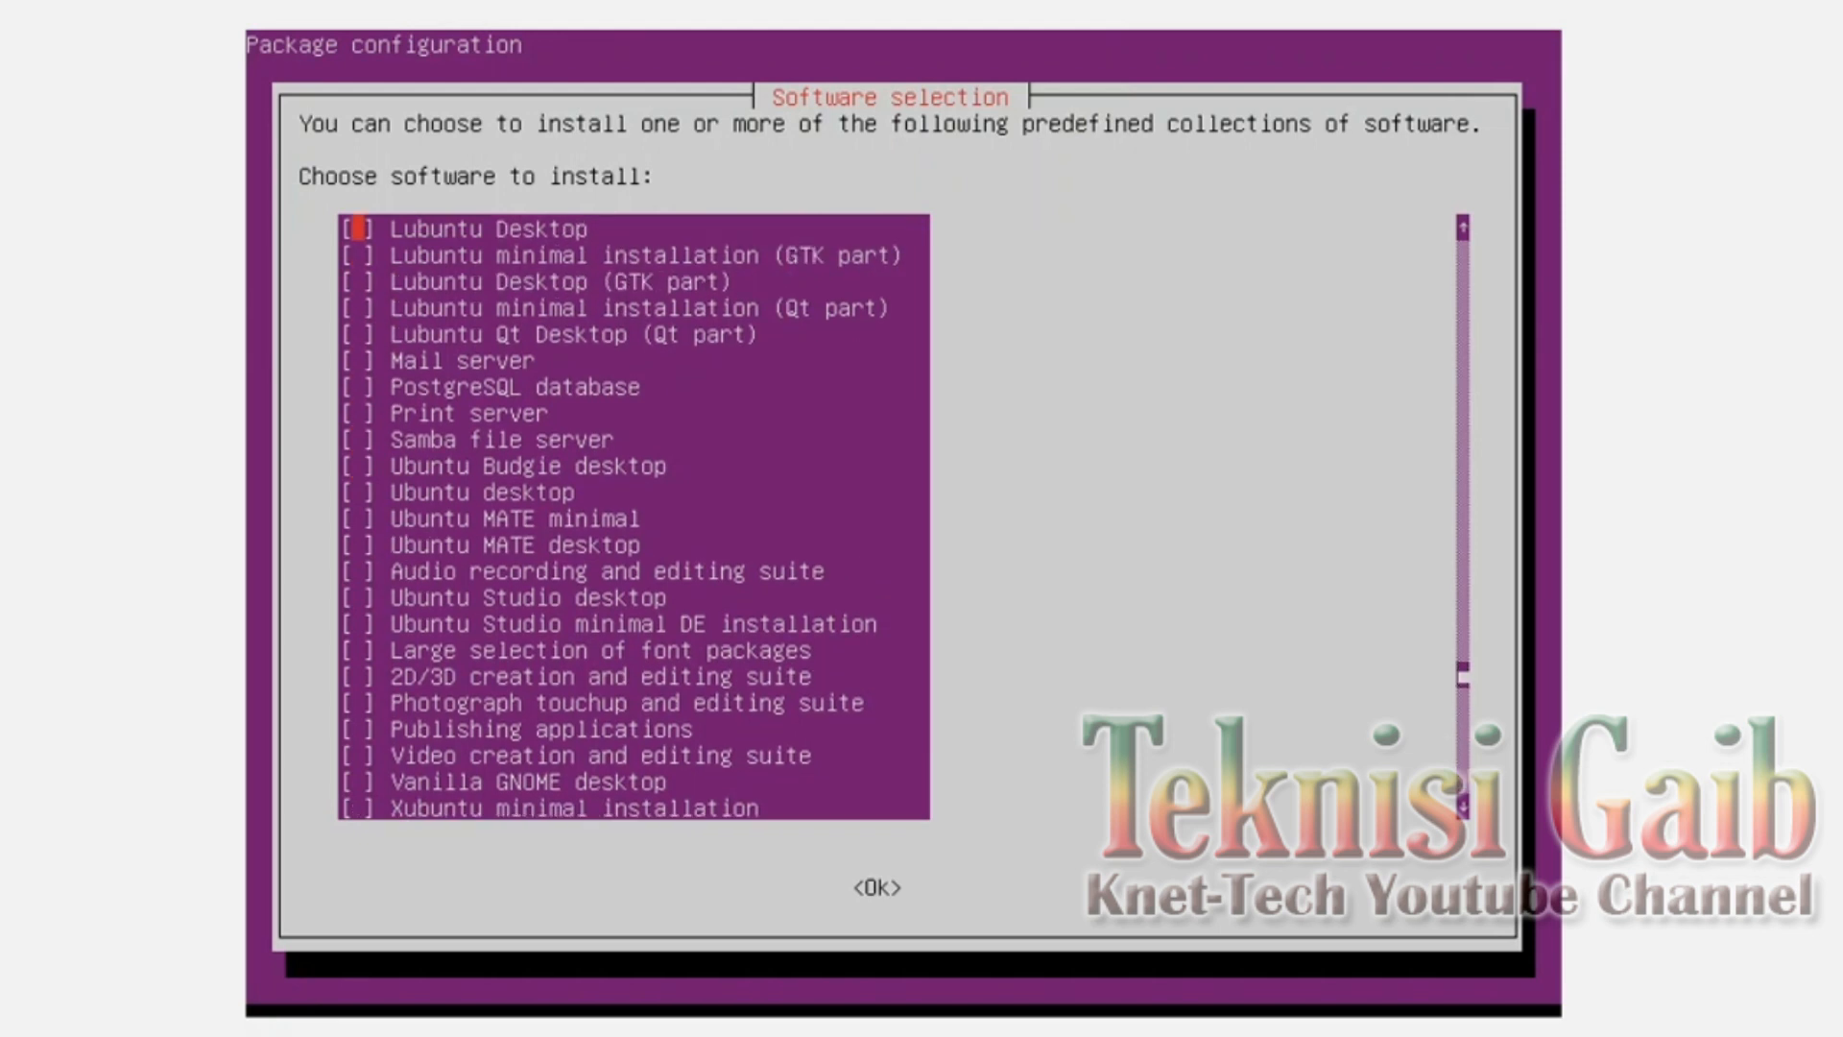
pyautogui.press('Up')
pyautogui.press('Up')
pyautogui.press('Up')
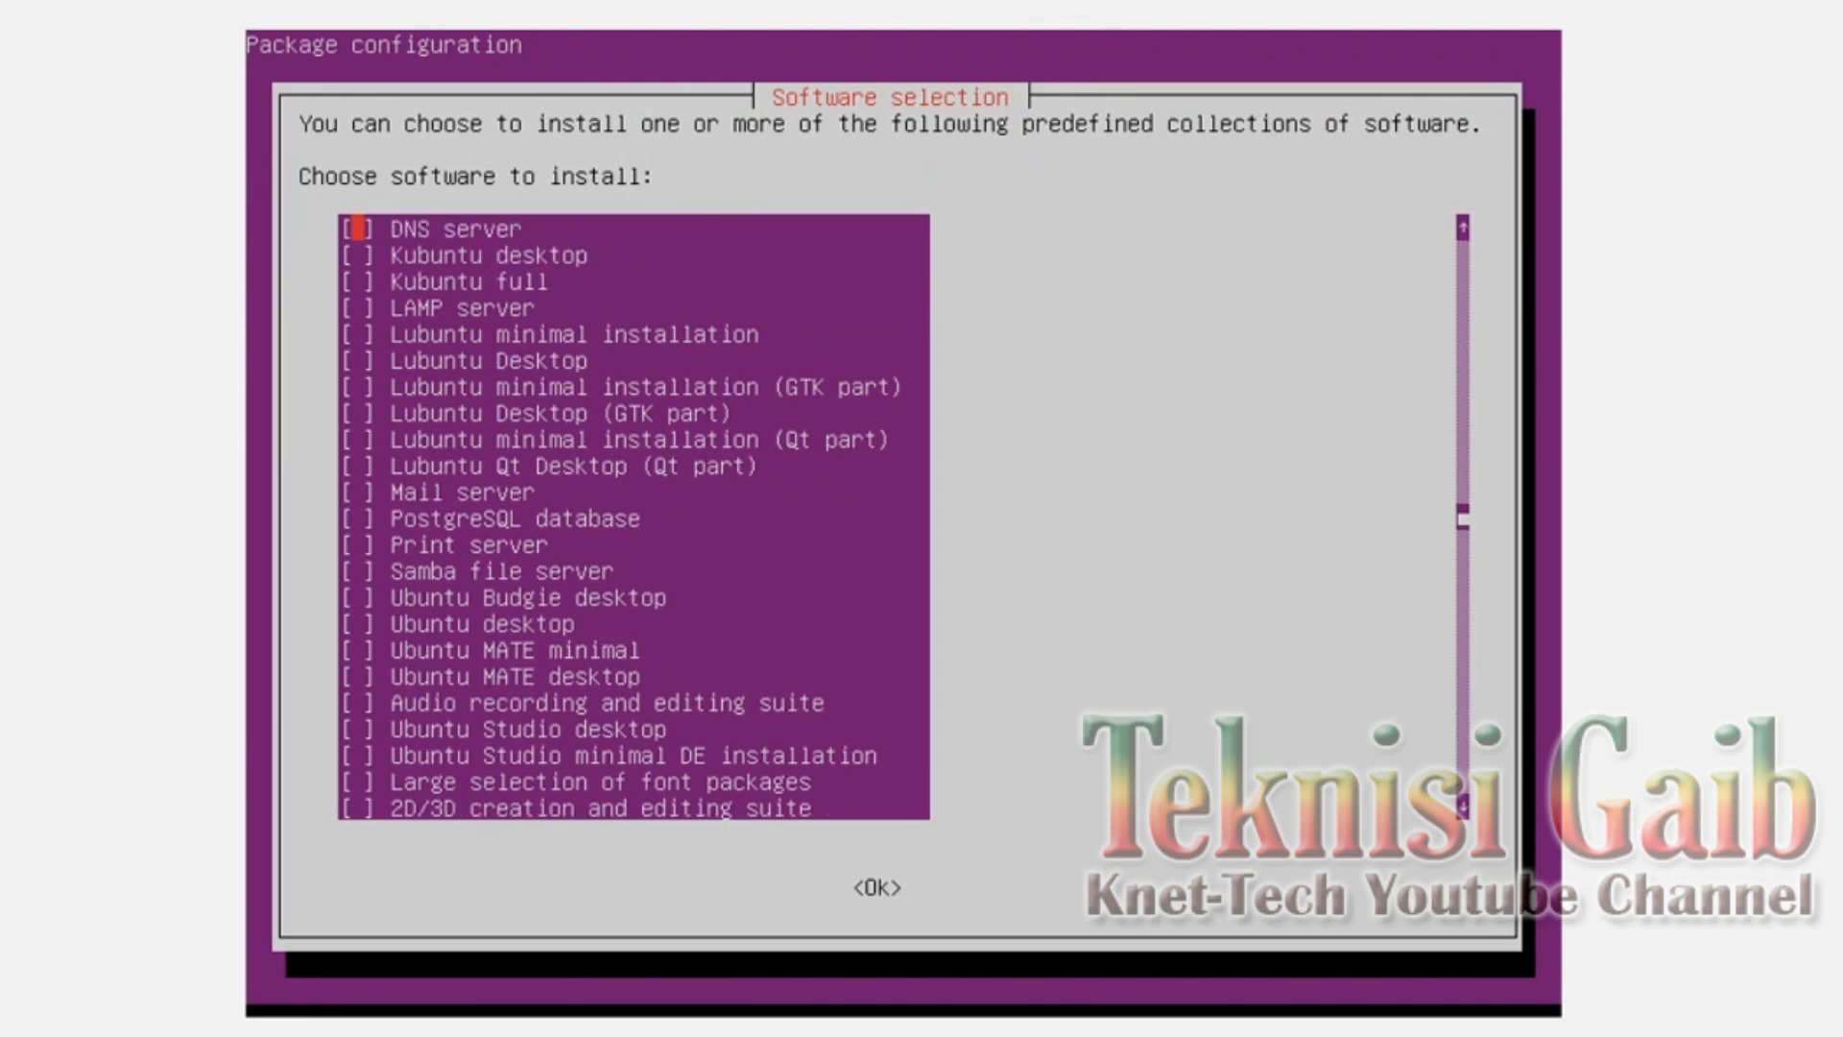
pyautogui.press('Down')
pyautogui.press('space')
pyautogui.press('Up')
pyautogui.press('Down')
pyautogui.press('Tab')
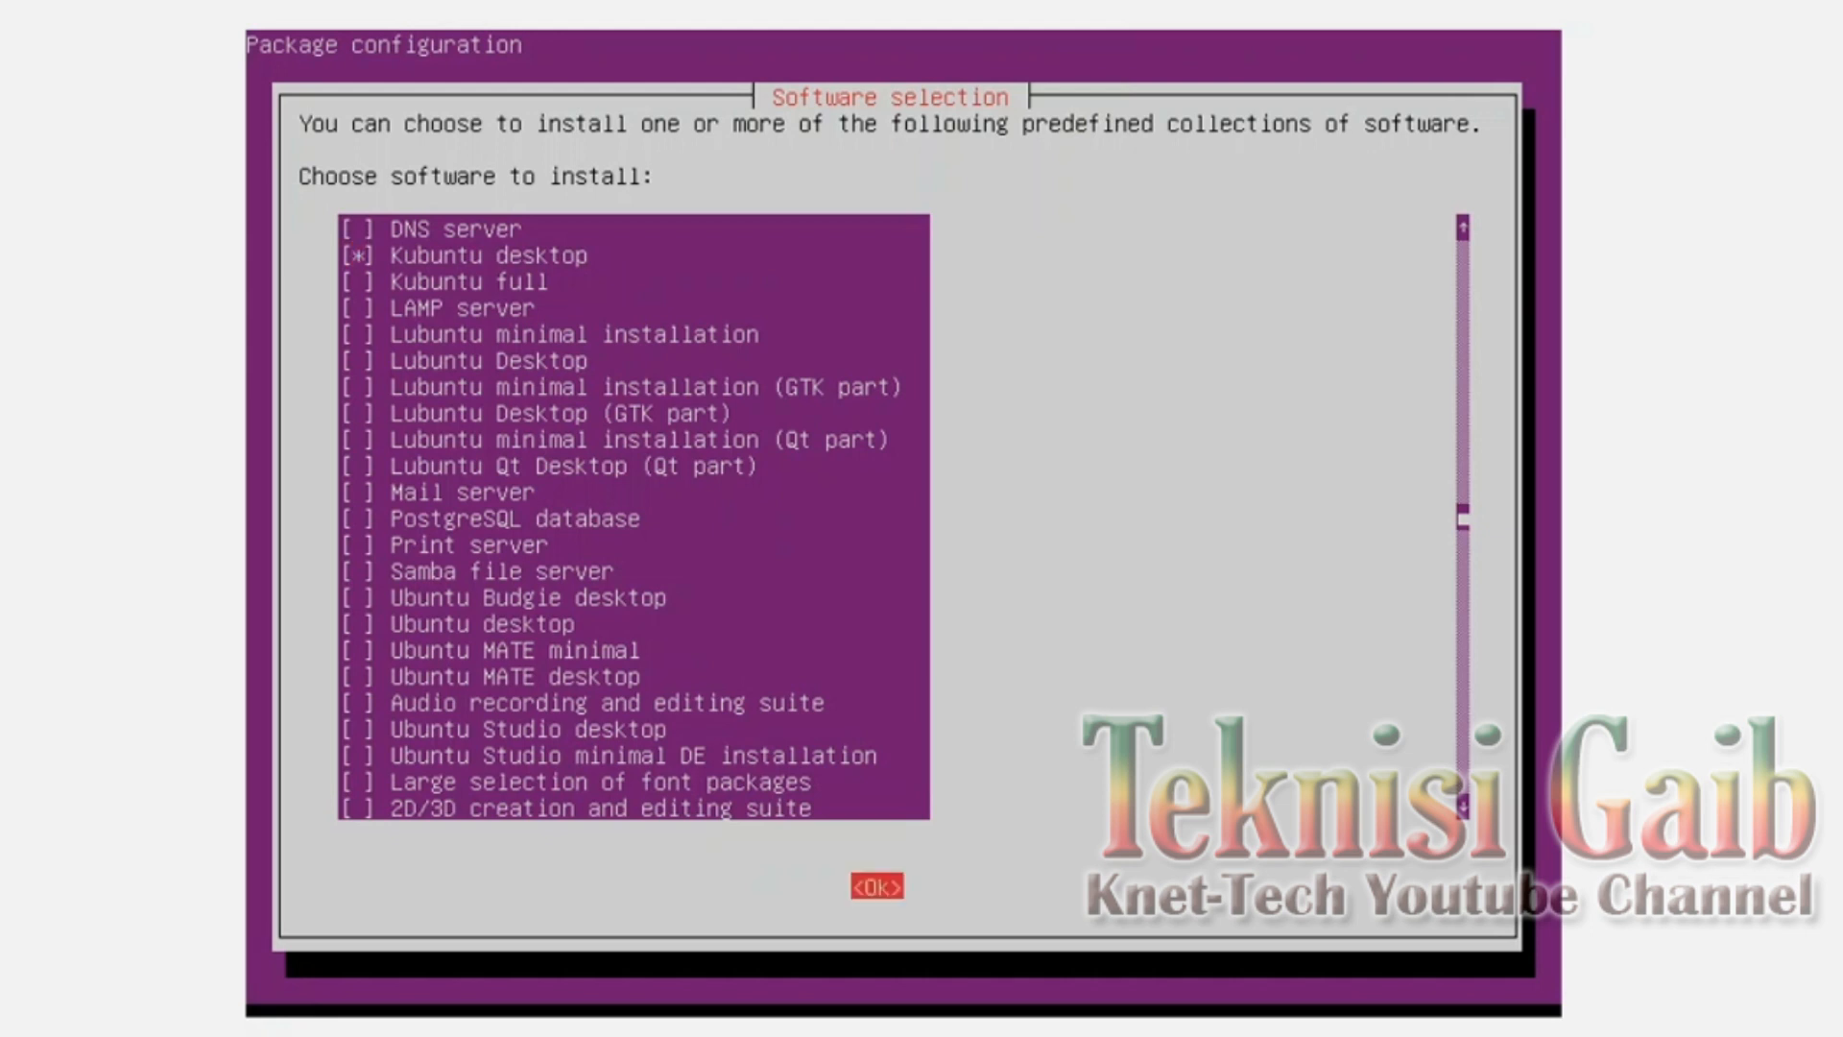
pyautogui.press('Return')
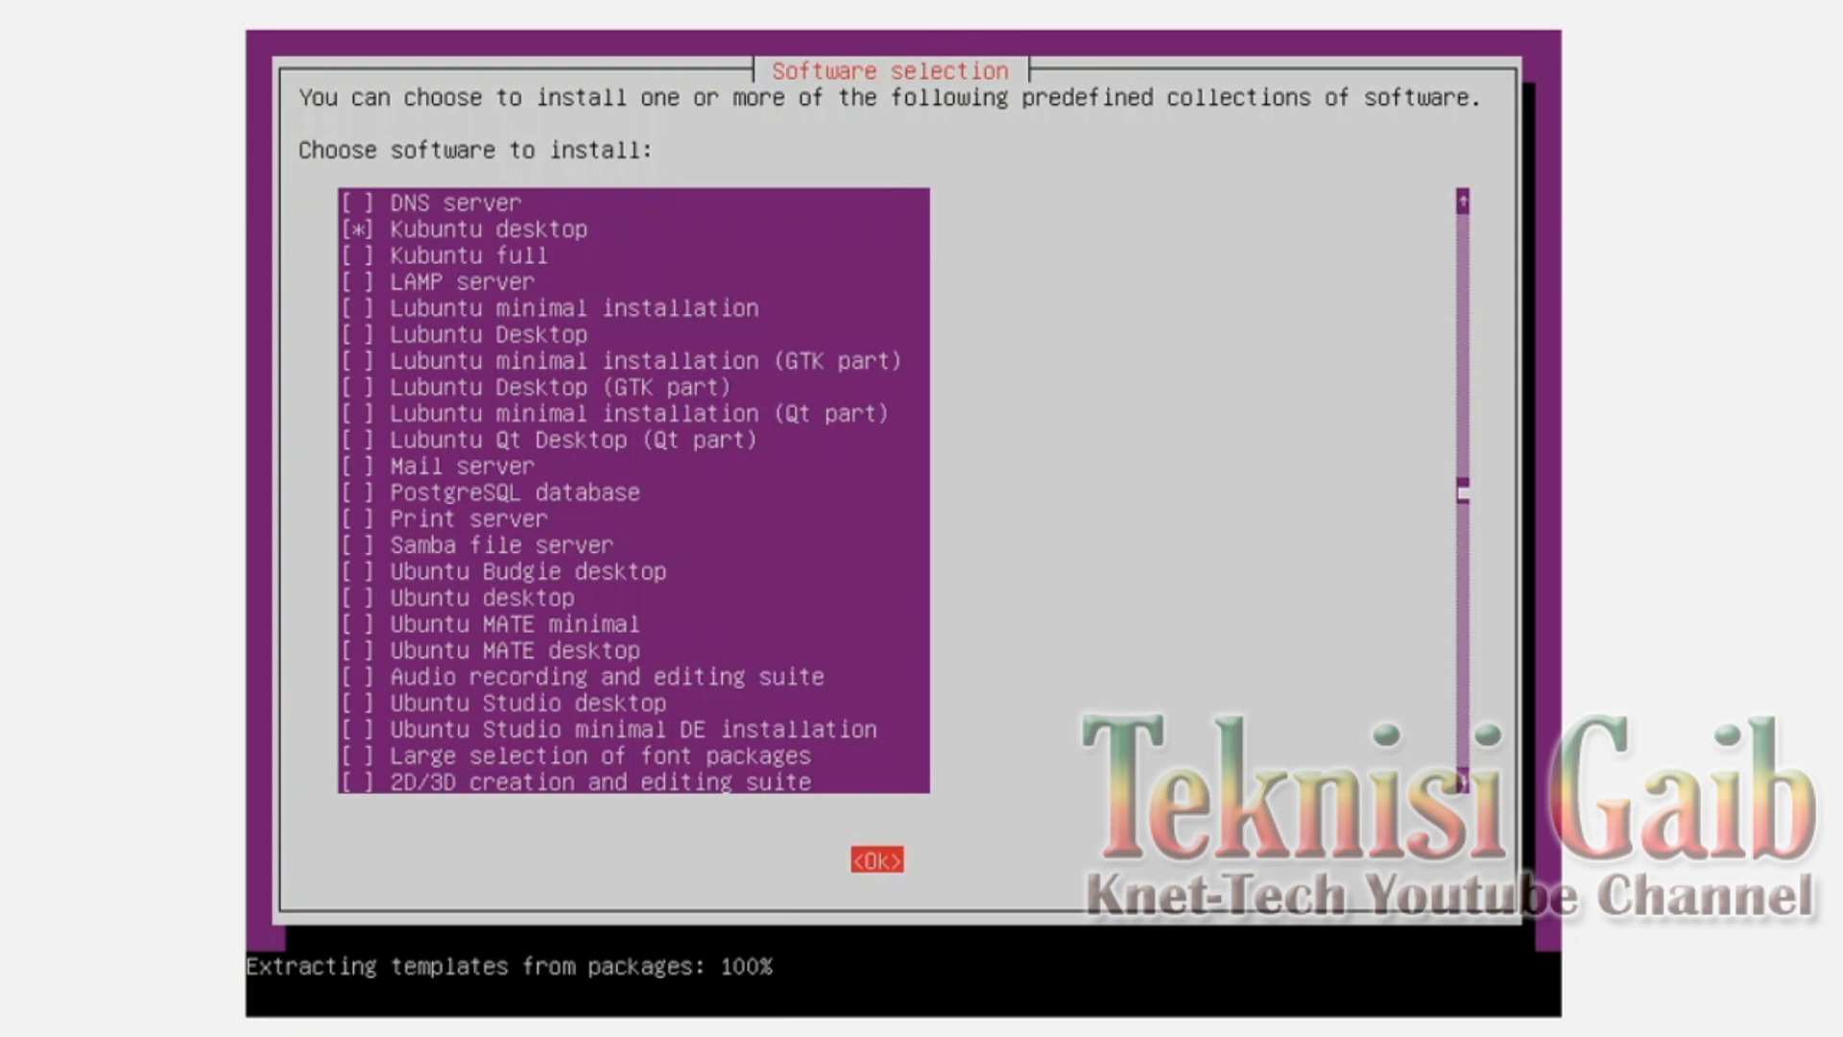
pyautogui.press('Return')
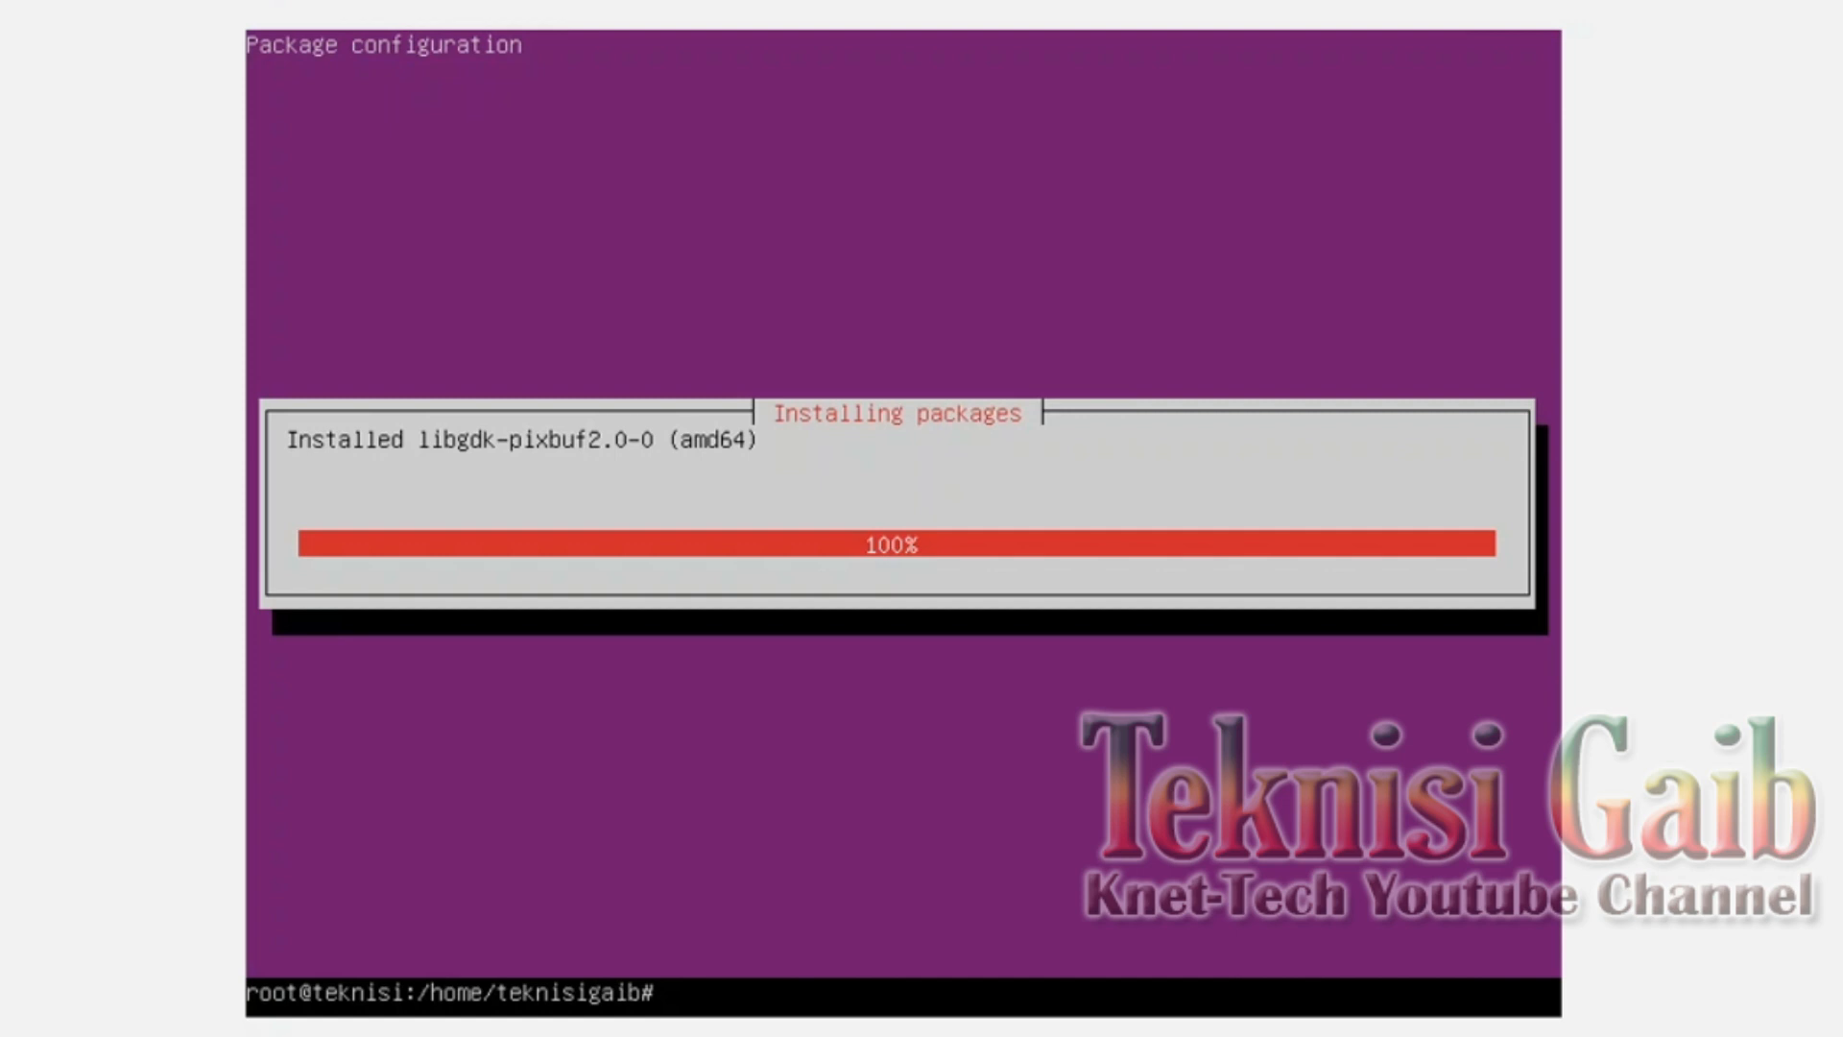
# Step: Reboot the virtual machine and log in to the graphical desktop with the account password
pyautogui.write('reboot')
pyautogui.press('Return')
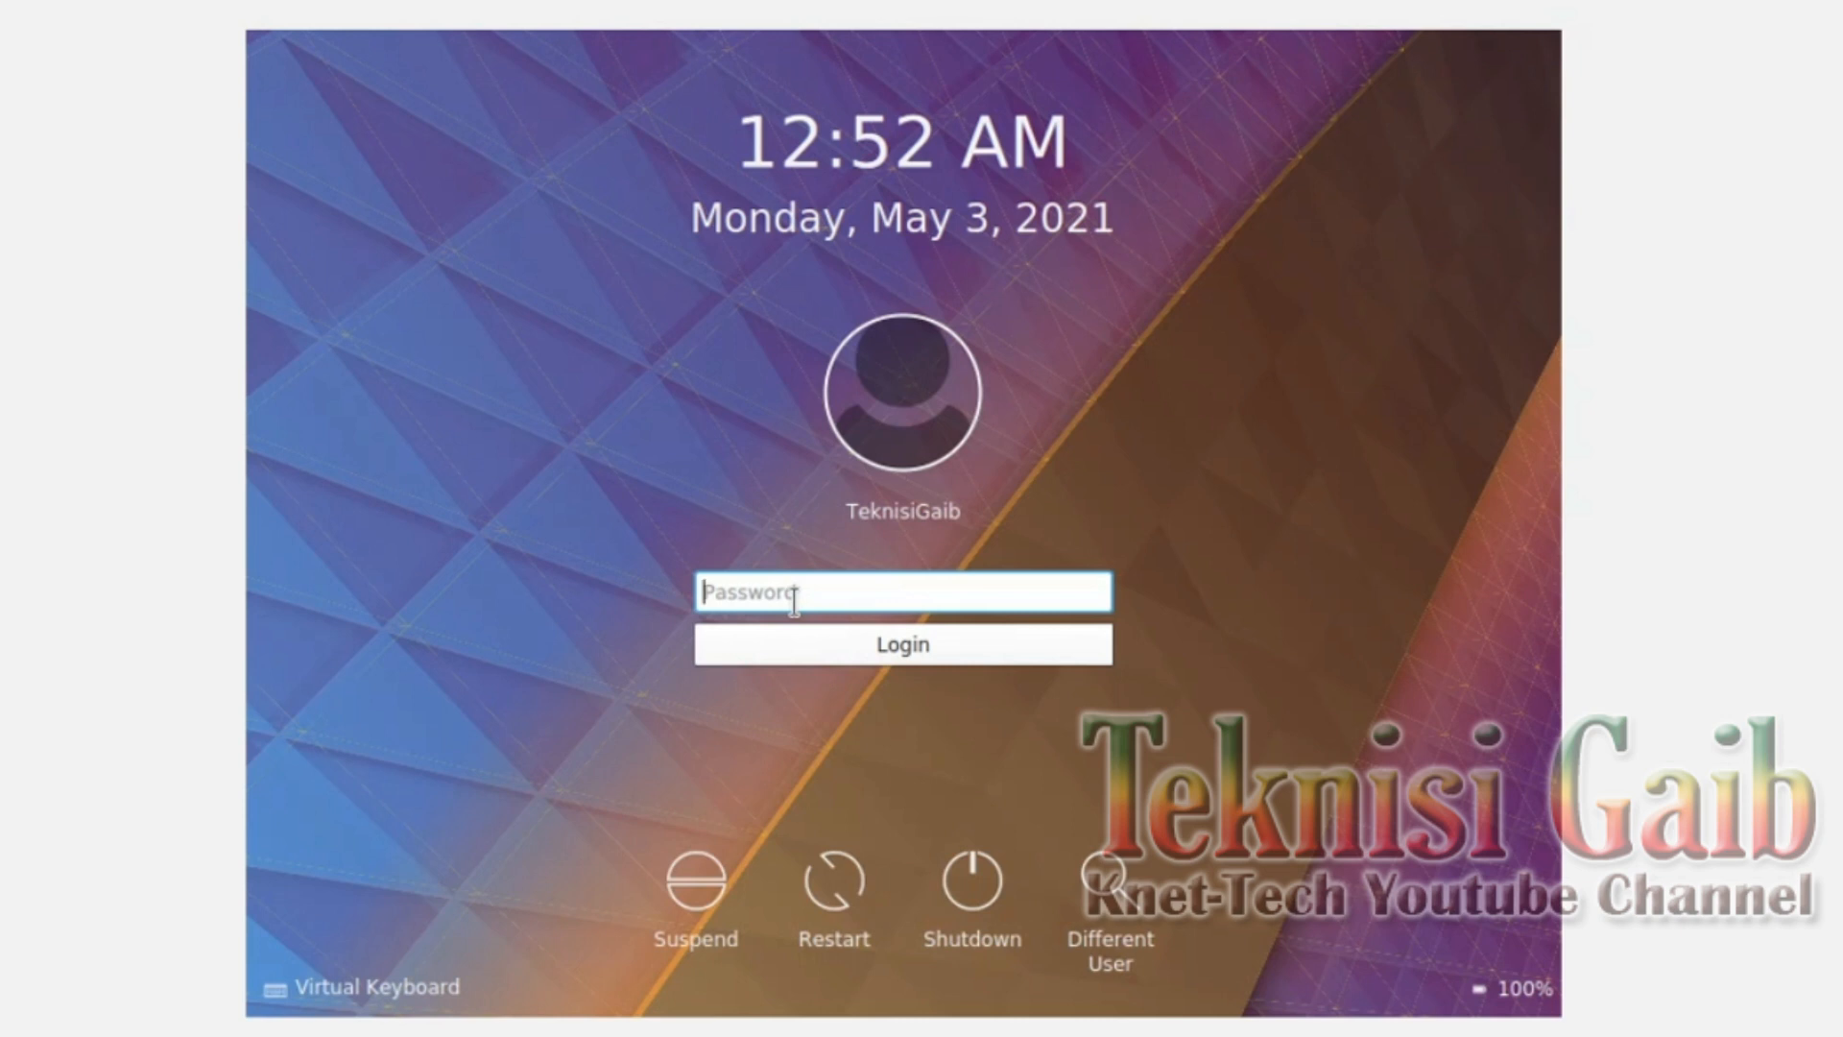
pyautogui.write('********')
pyautogui.press('Return')
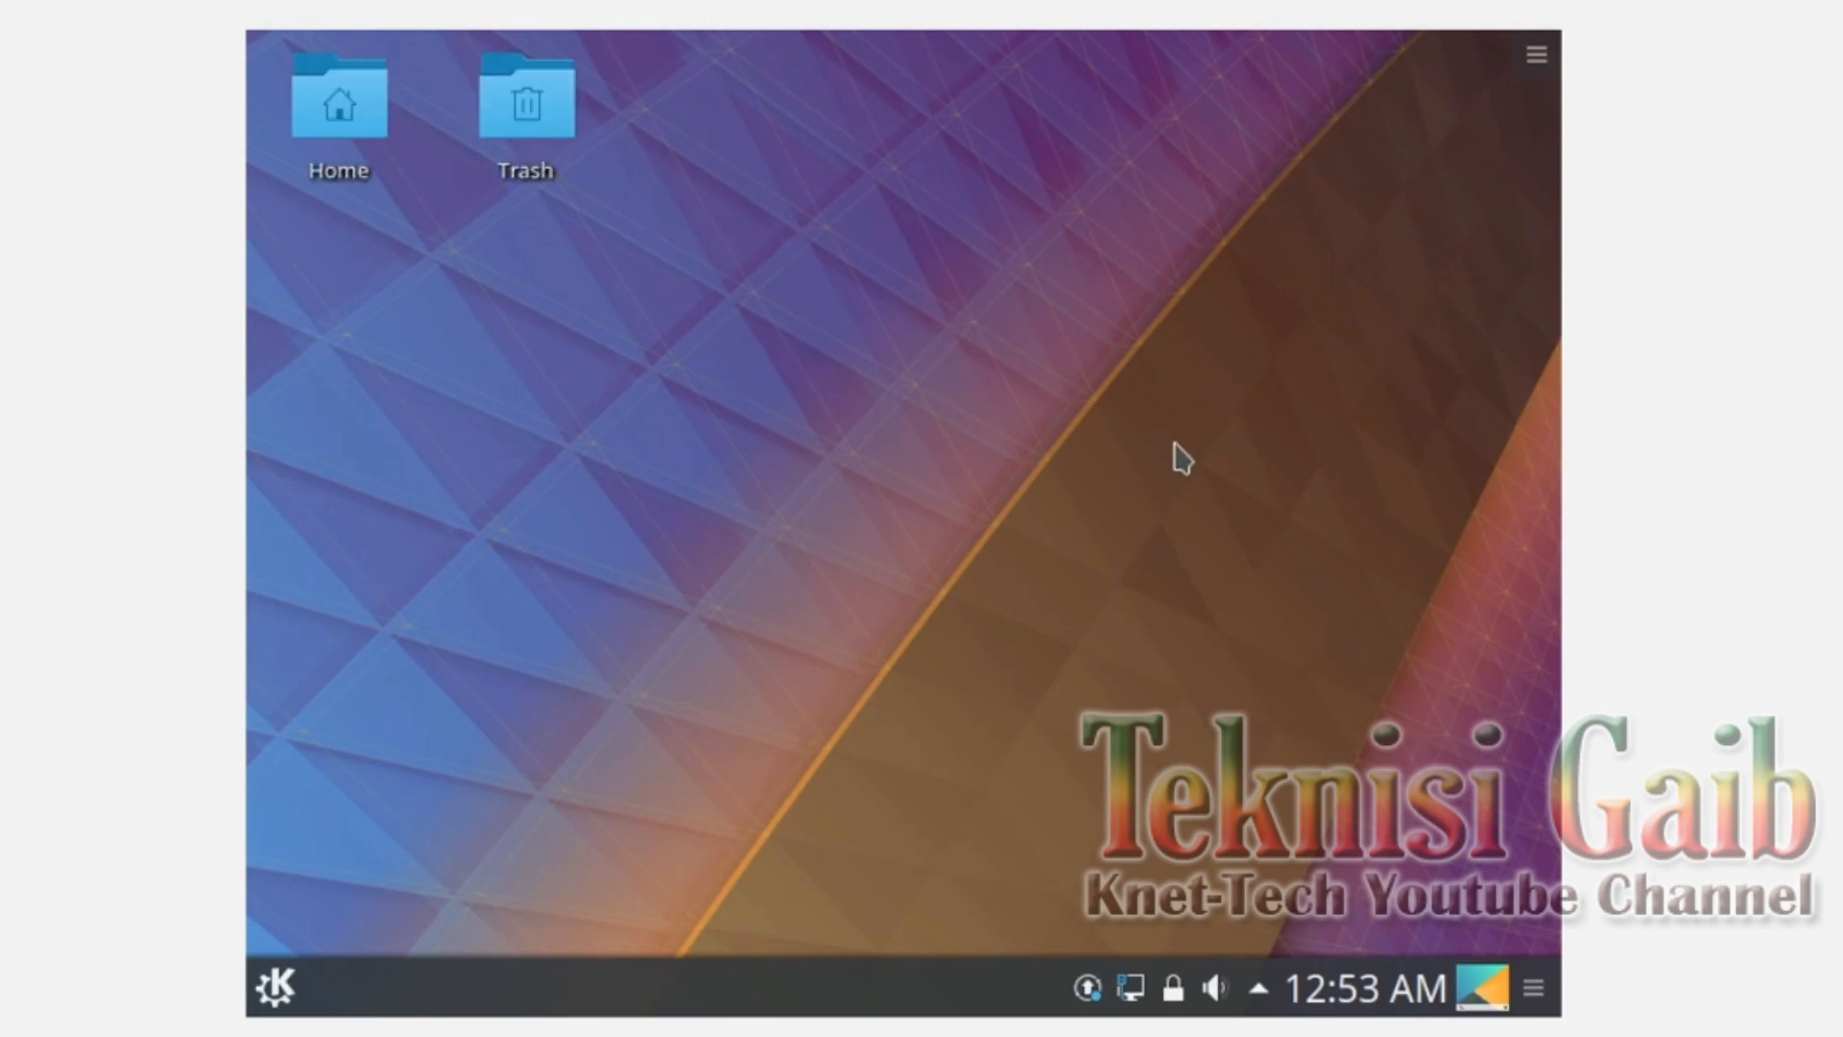
# Step: Open the configuration of the desktop's network connections
pyautogui.rightClick(1142, 995)
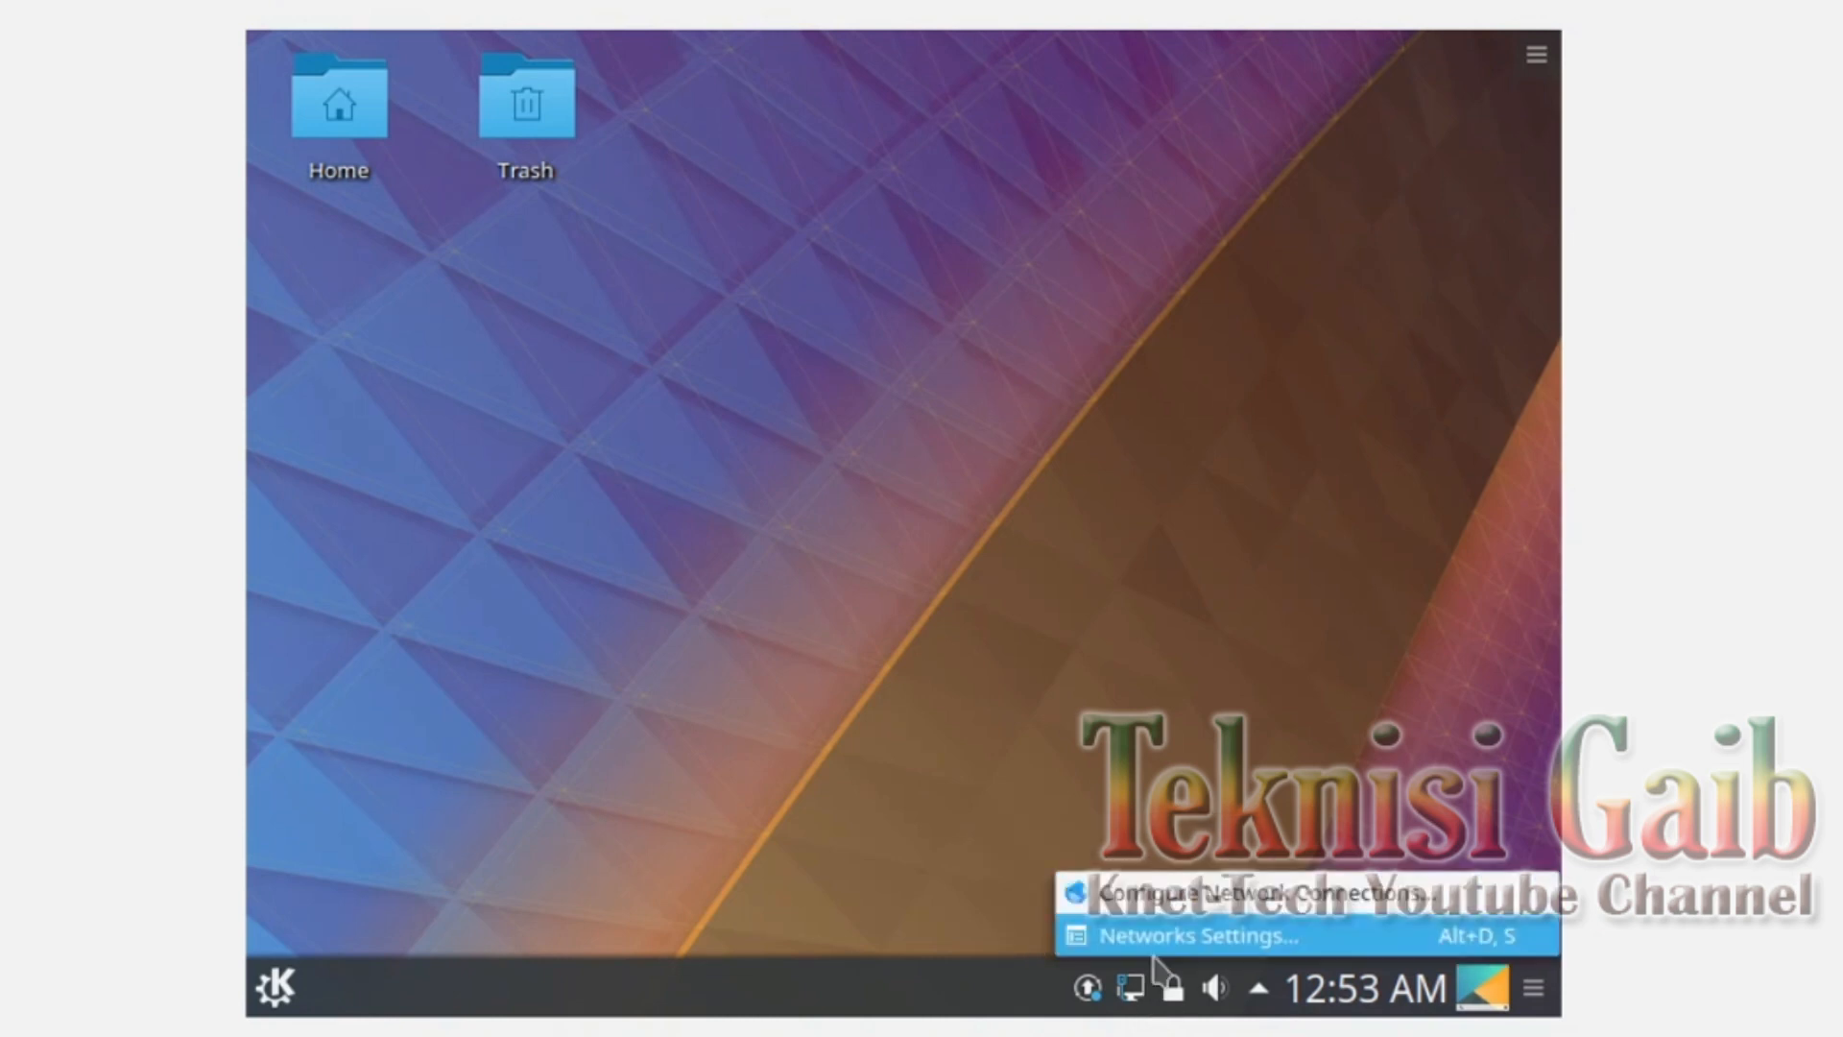
pyautogui.click(1142, 993)
pyautogui.rightClick(1144, 994)
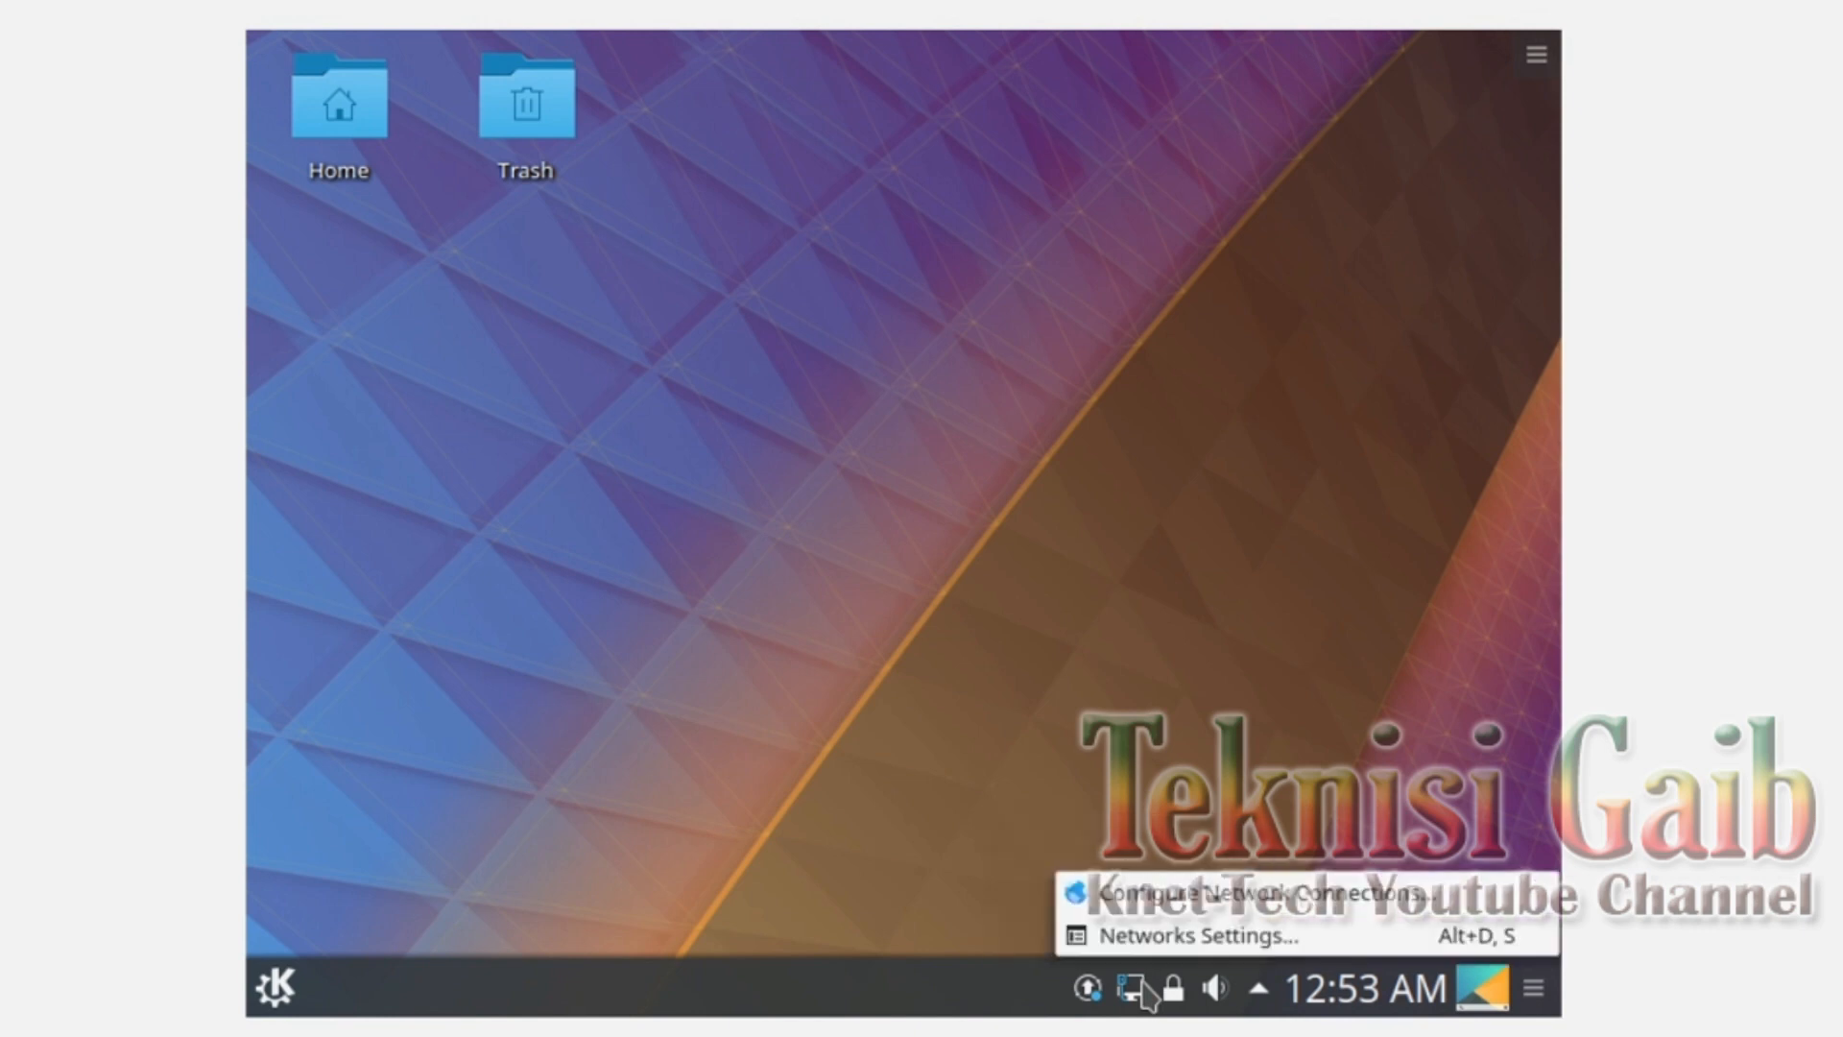
pyautogui.click(1164, 910)
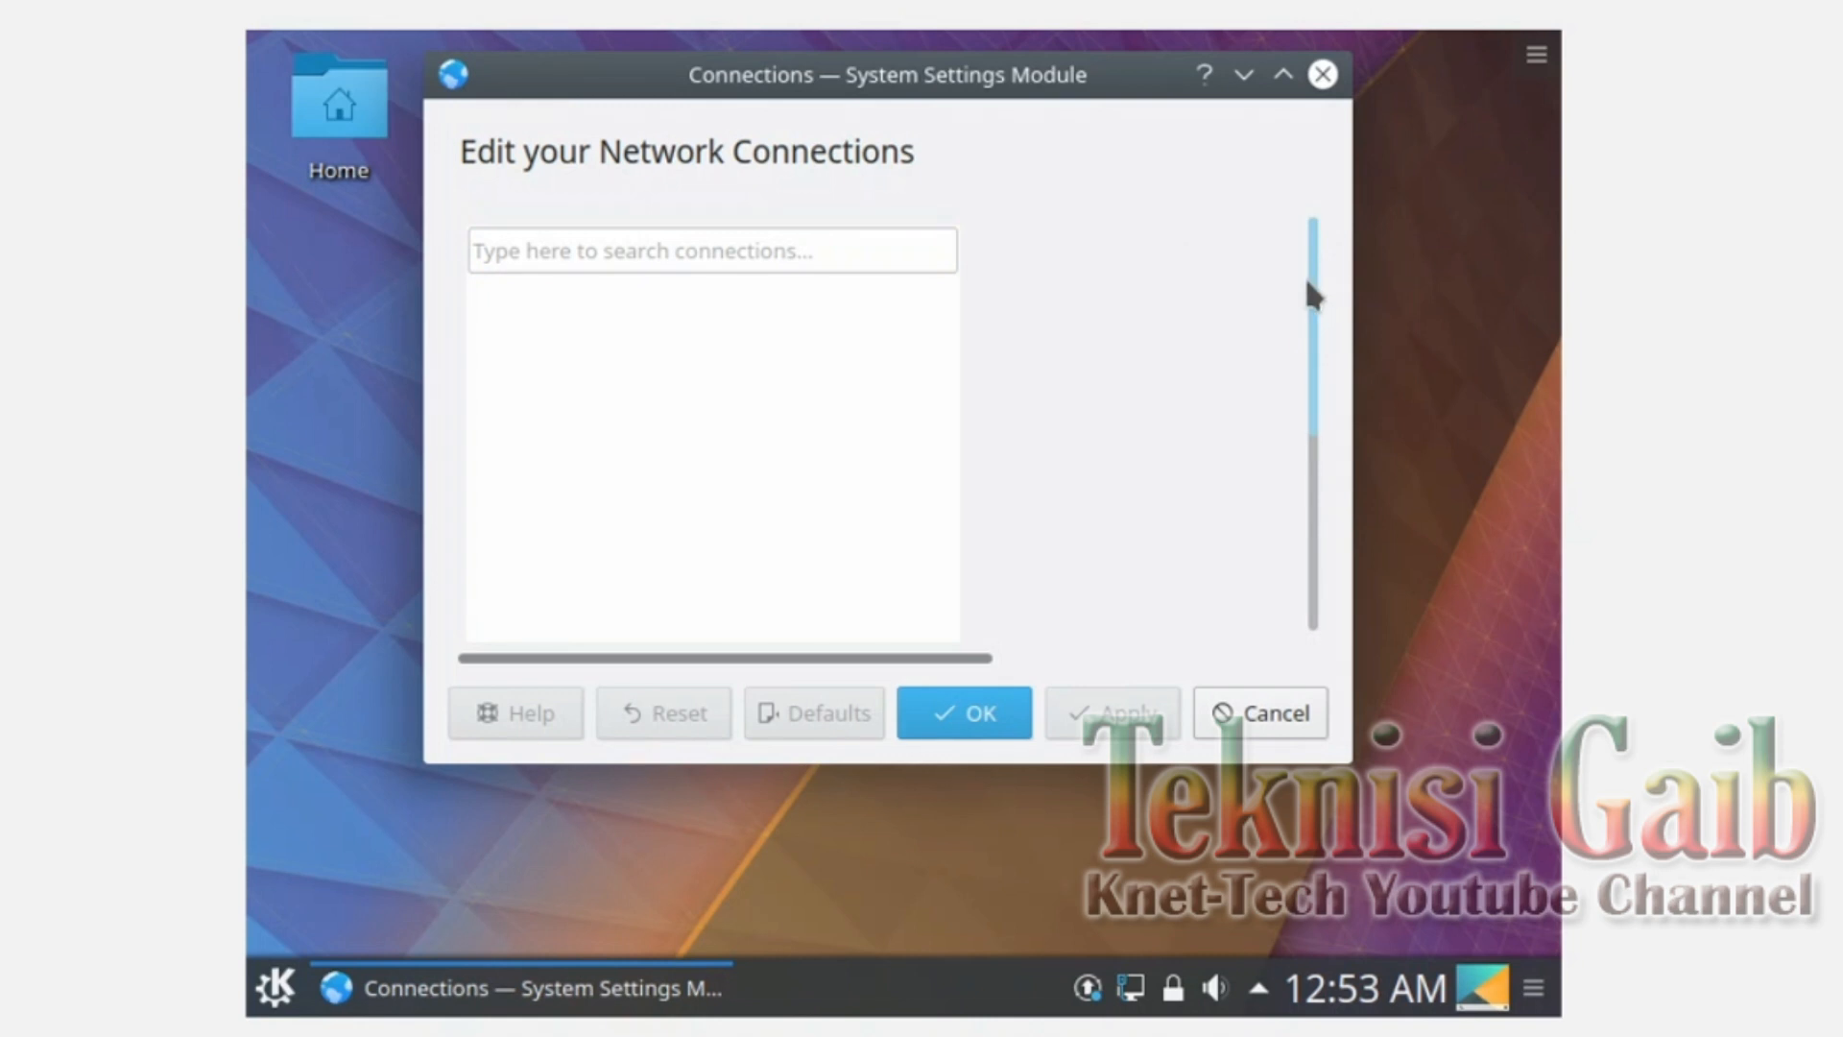
# Step: Add a new connection of the Wired Ethernet type after looking through the available connection types
pyautogui.moveTo(1308, 372); pyautogui.dragTo(1307, 619)
pyautogui.moveTo(941, 660); pyautogui.dragTo(1098, 671)
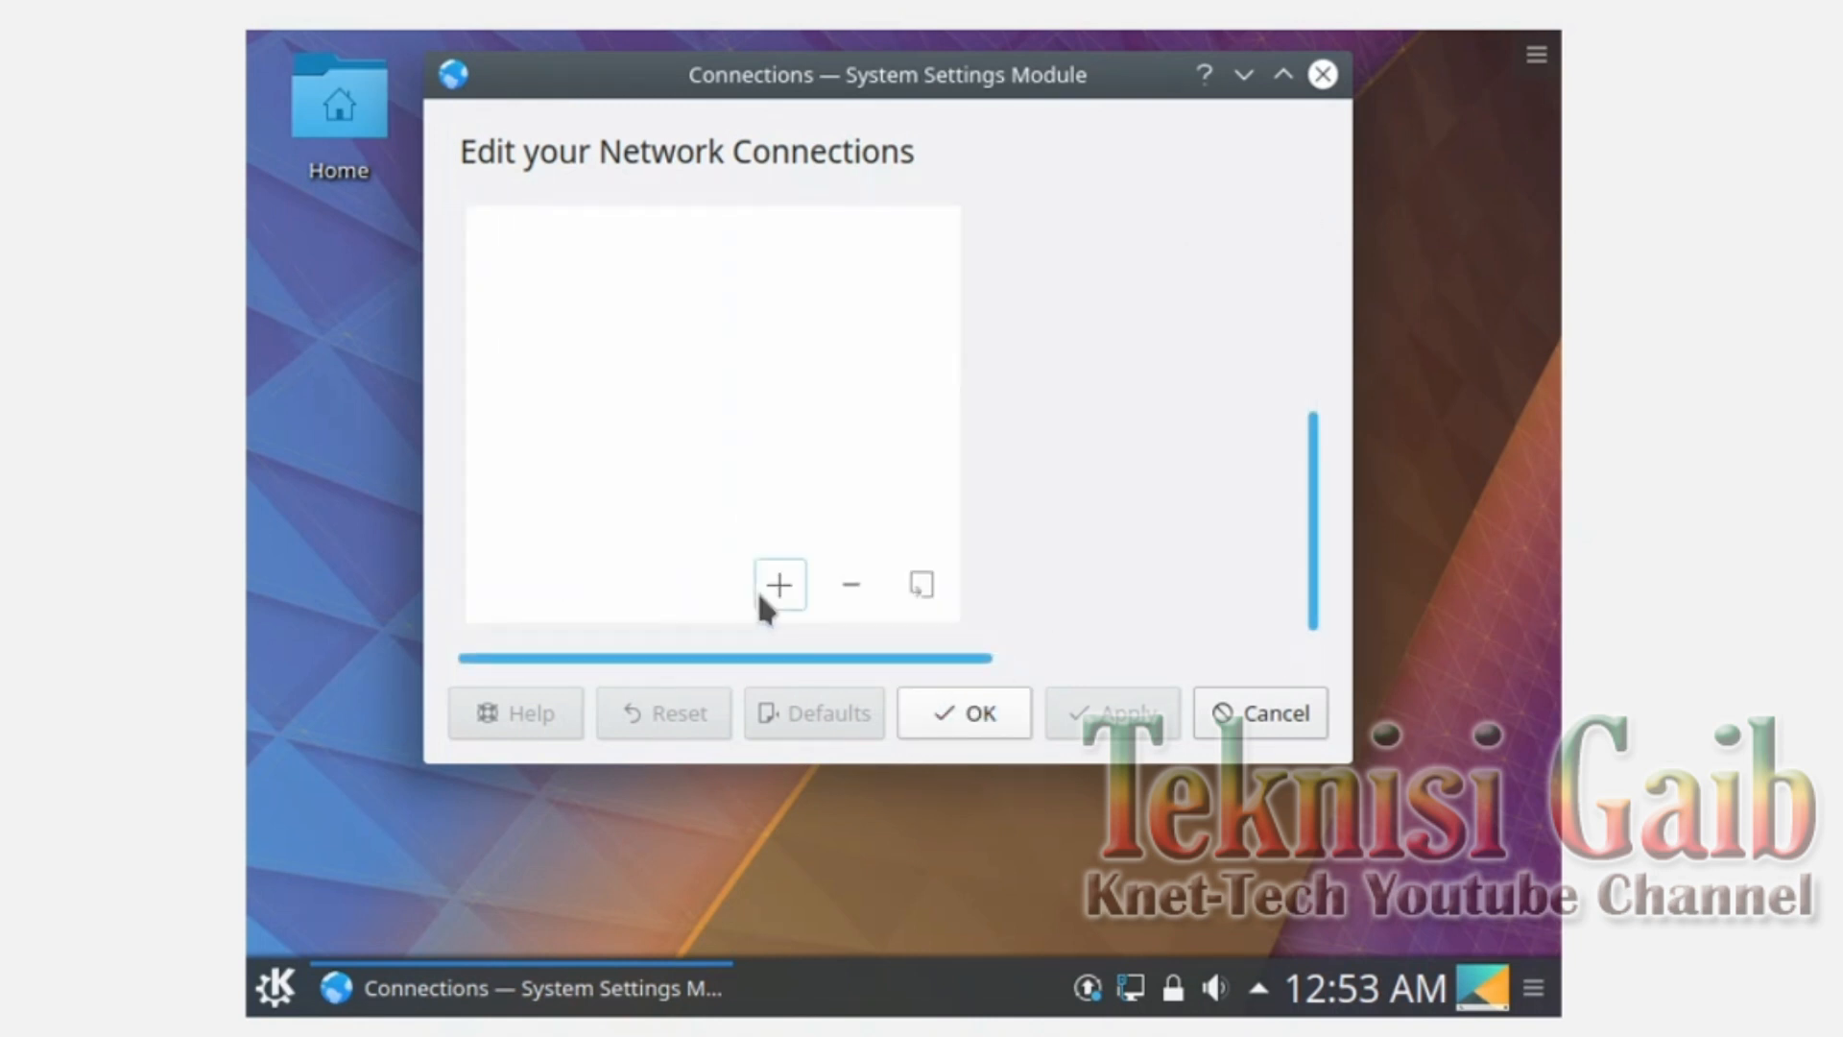
pyautogui.click(776, 583)
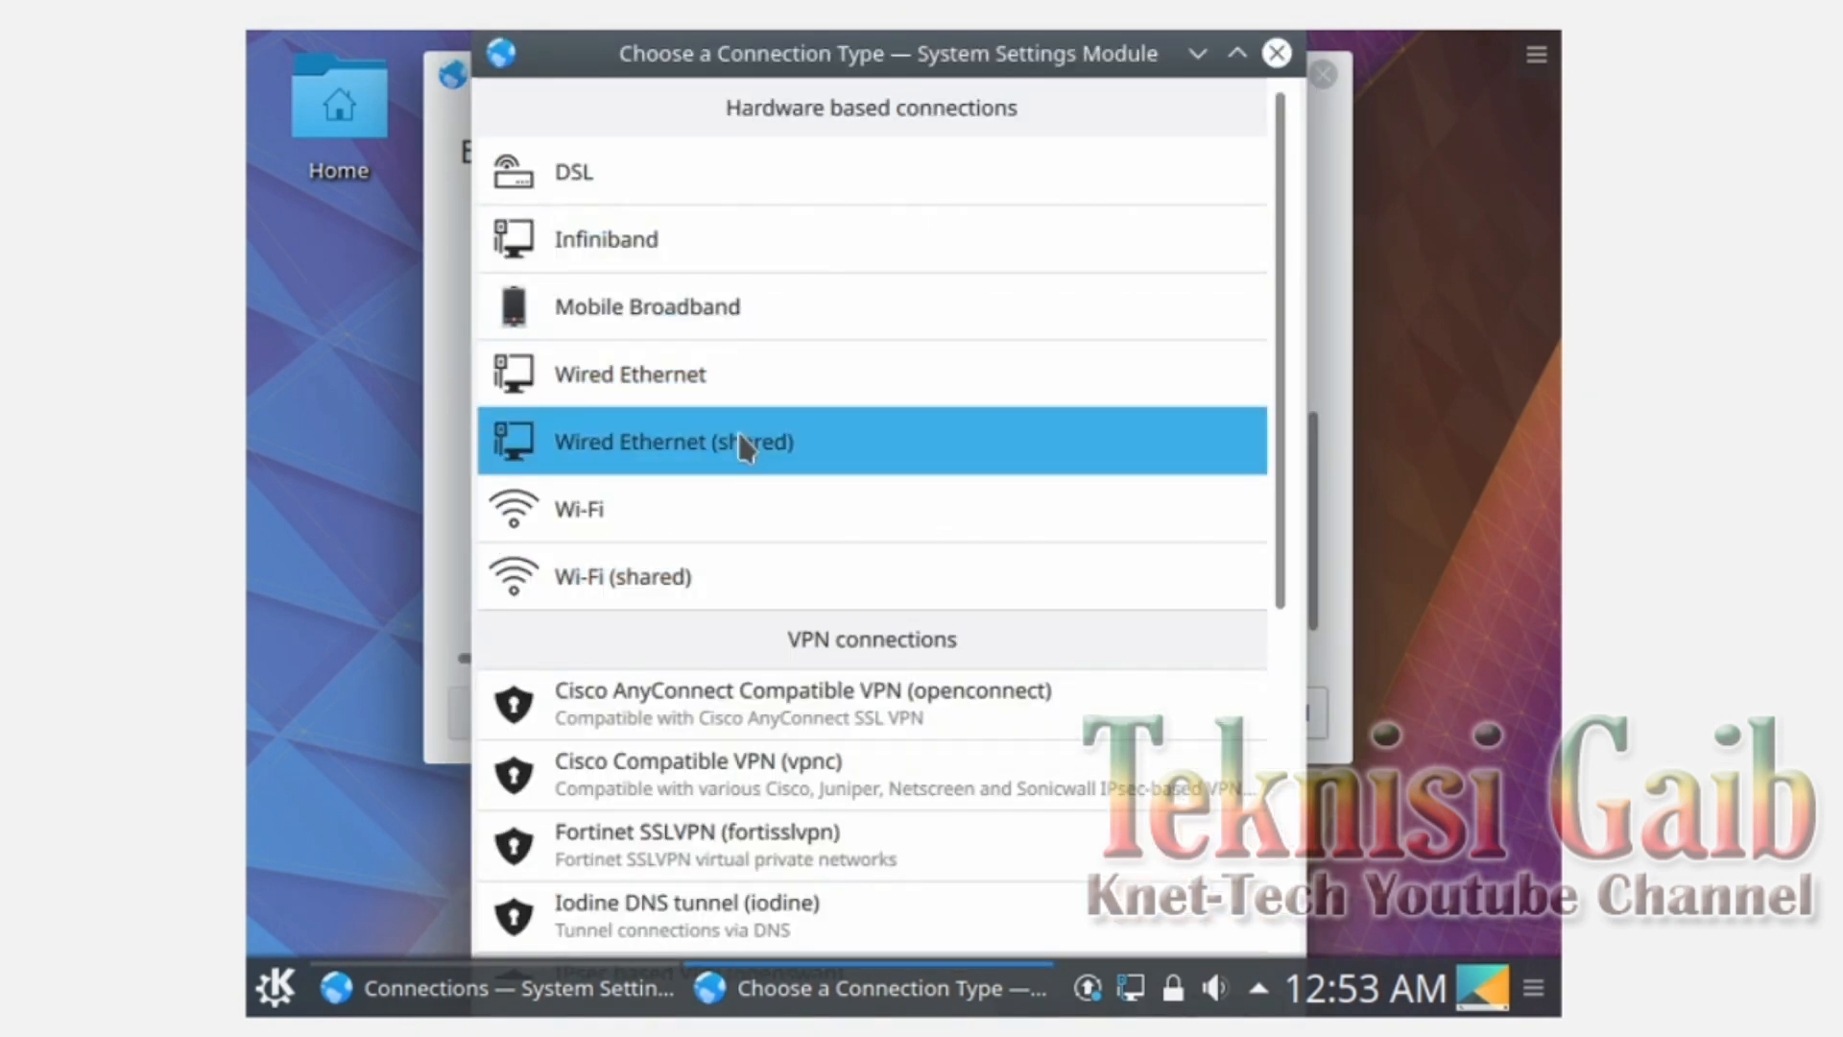
pyautogui.click(785, 388)
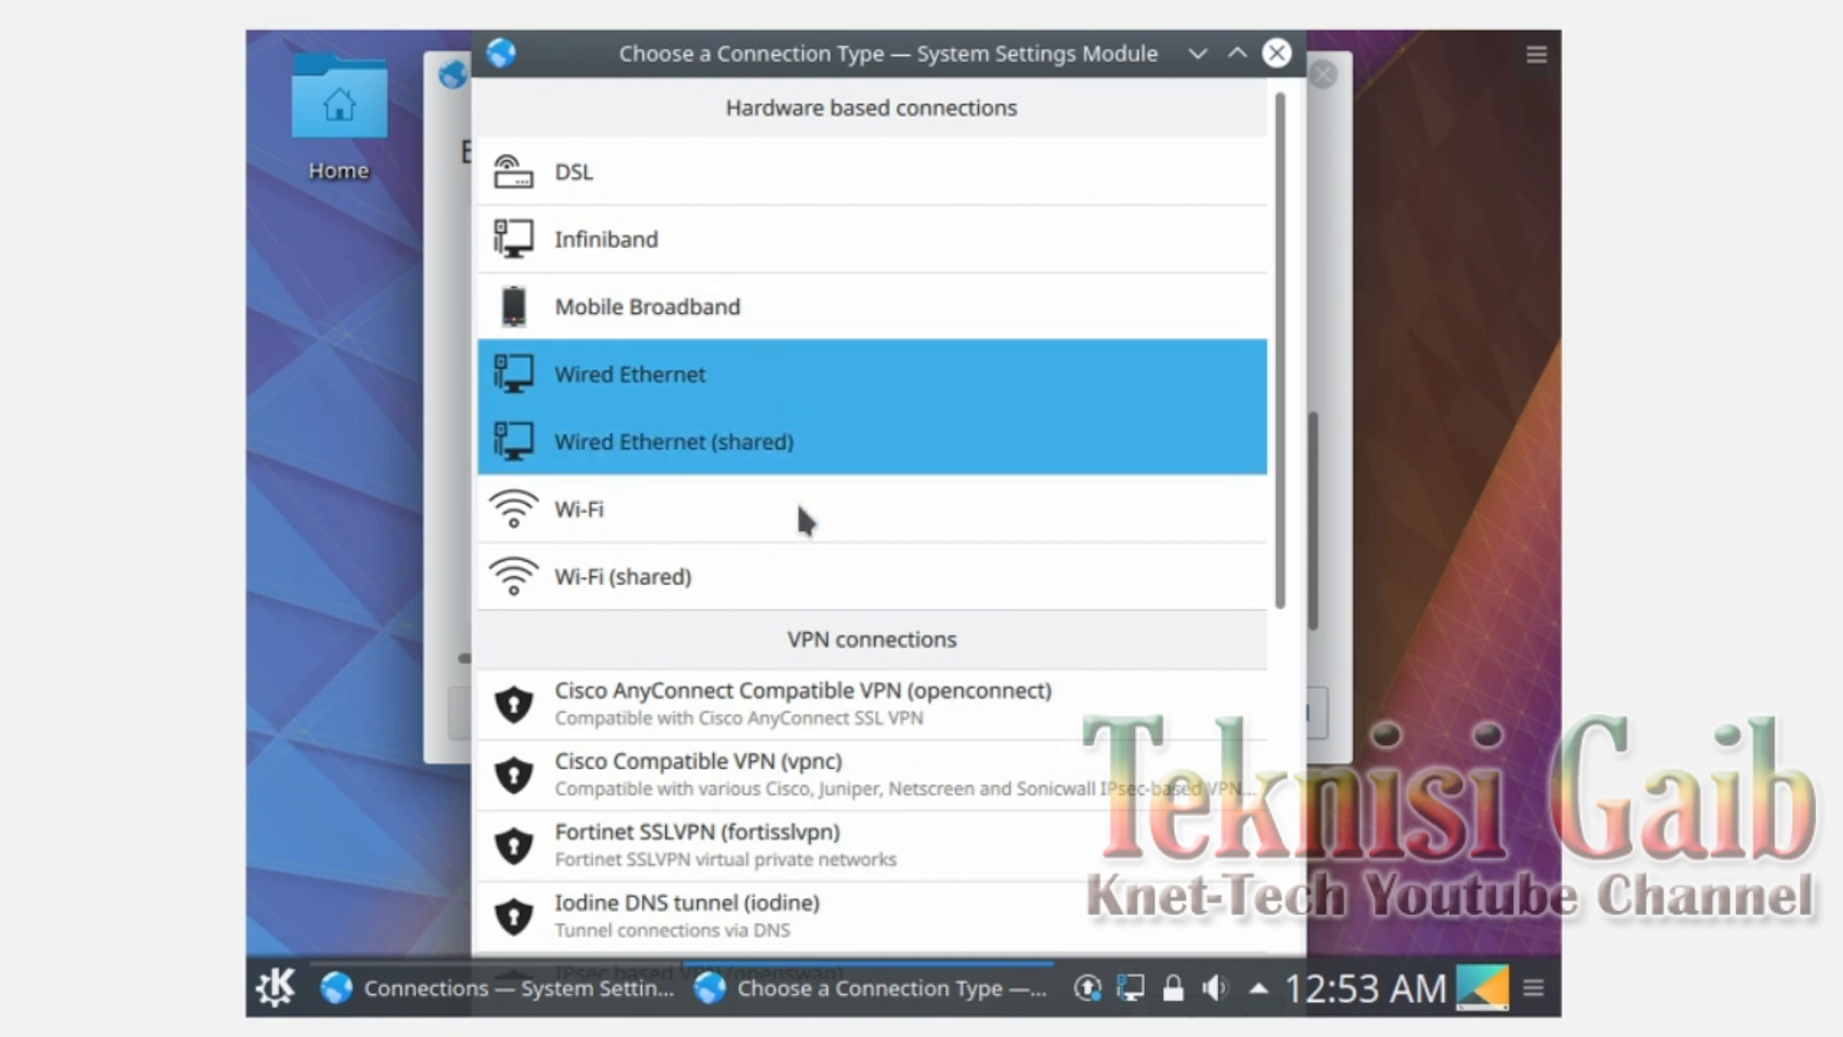
pyautogui.scroll(-1, 1143, 633)
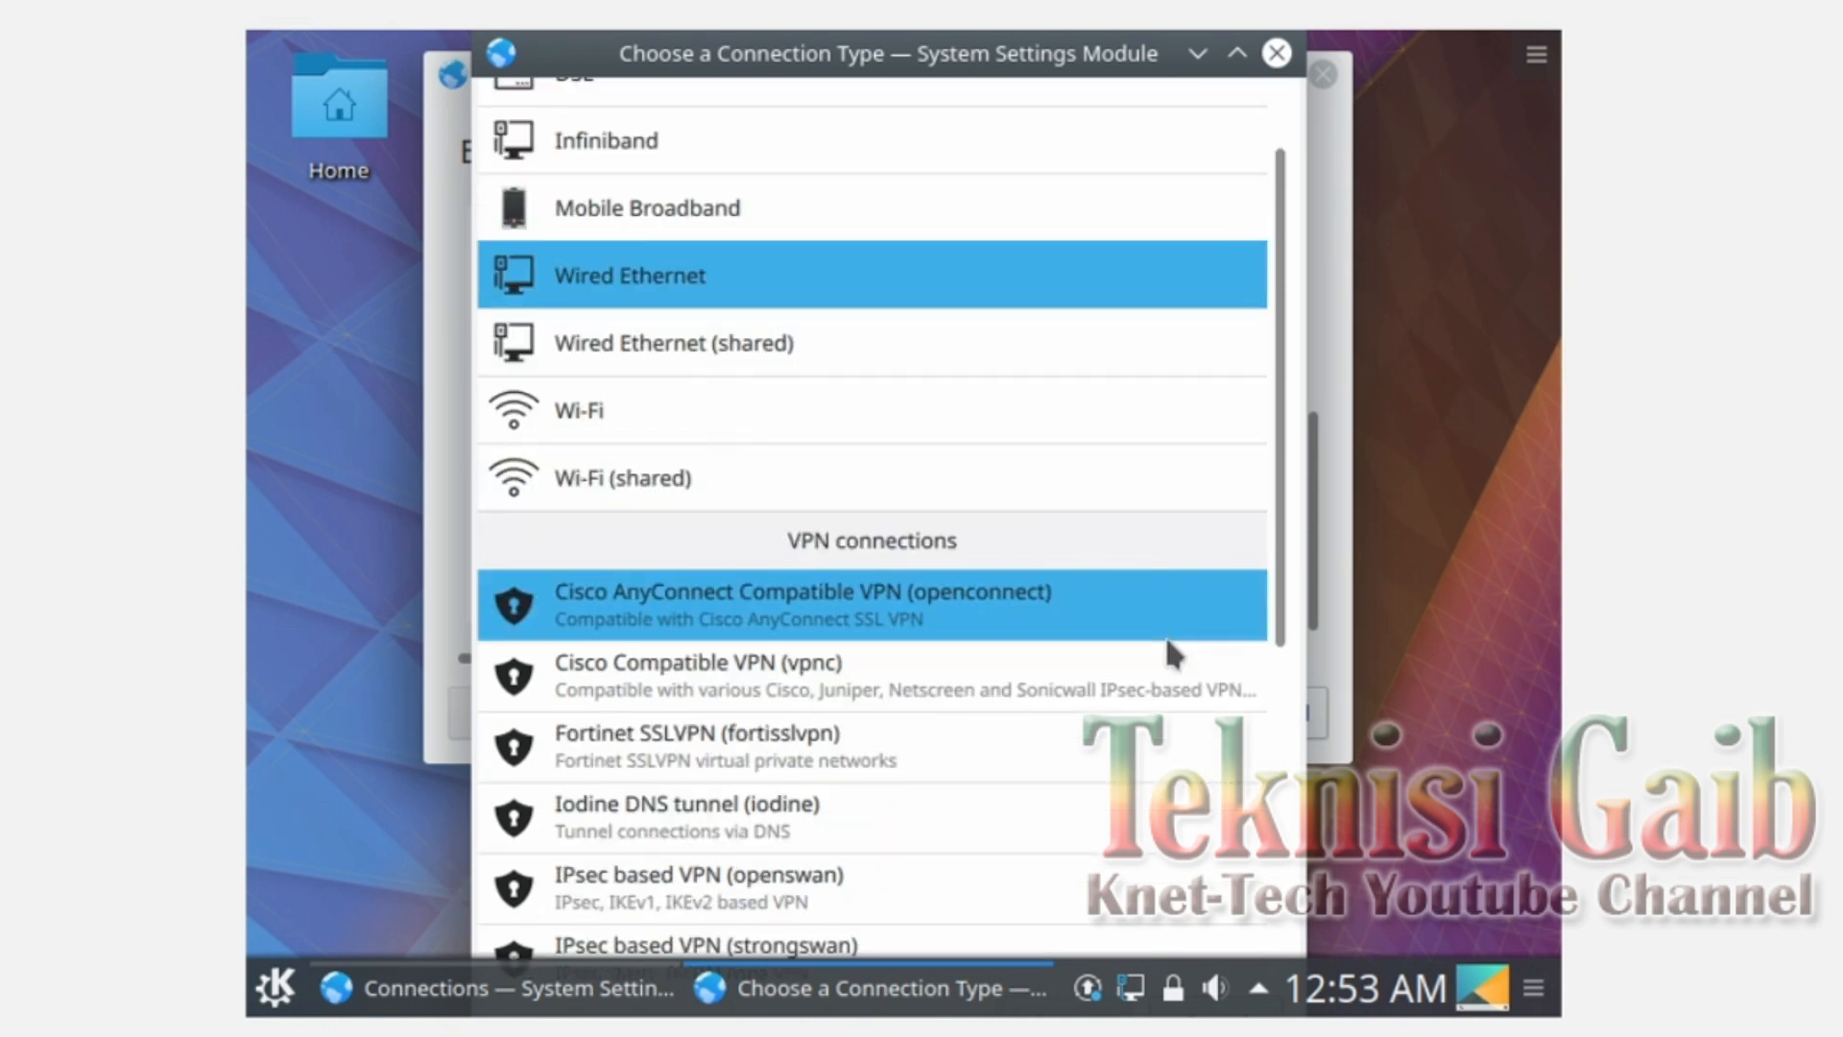
pyautogui.scroll(-5, 1247, 701)
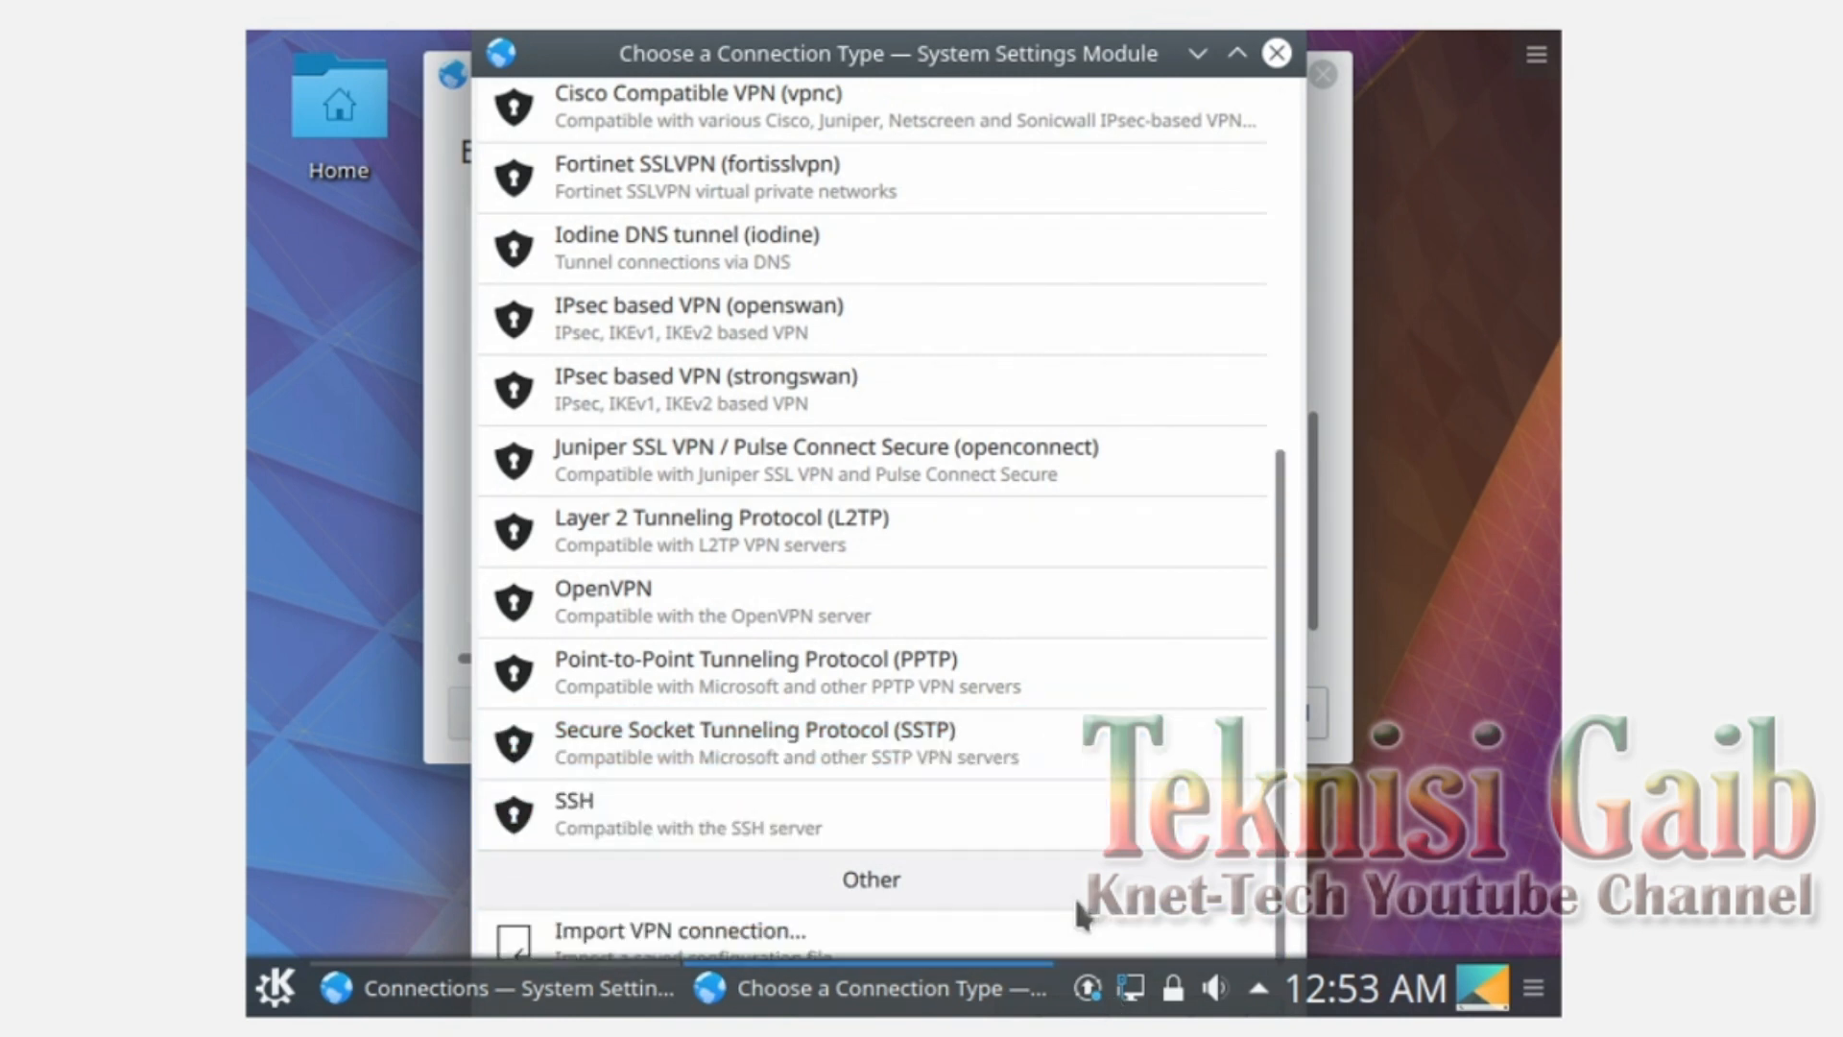
pyautogui.scroll(6, 989, 614)
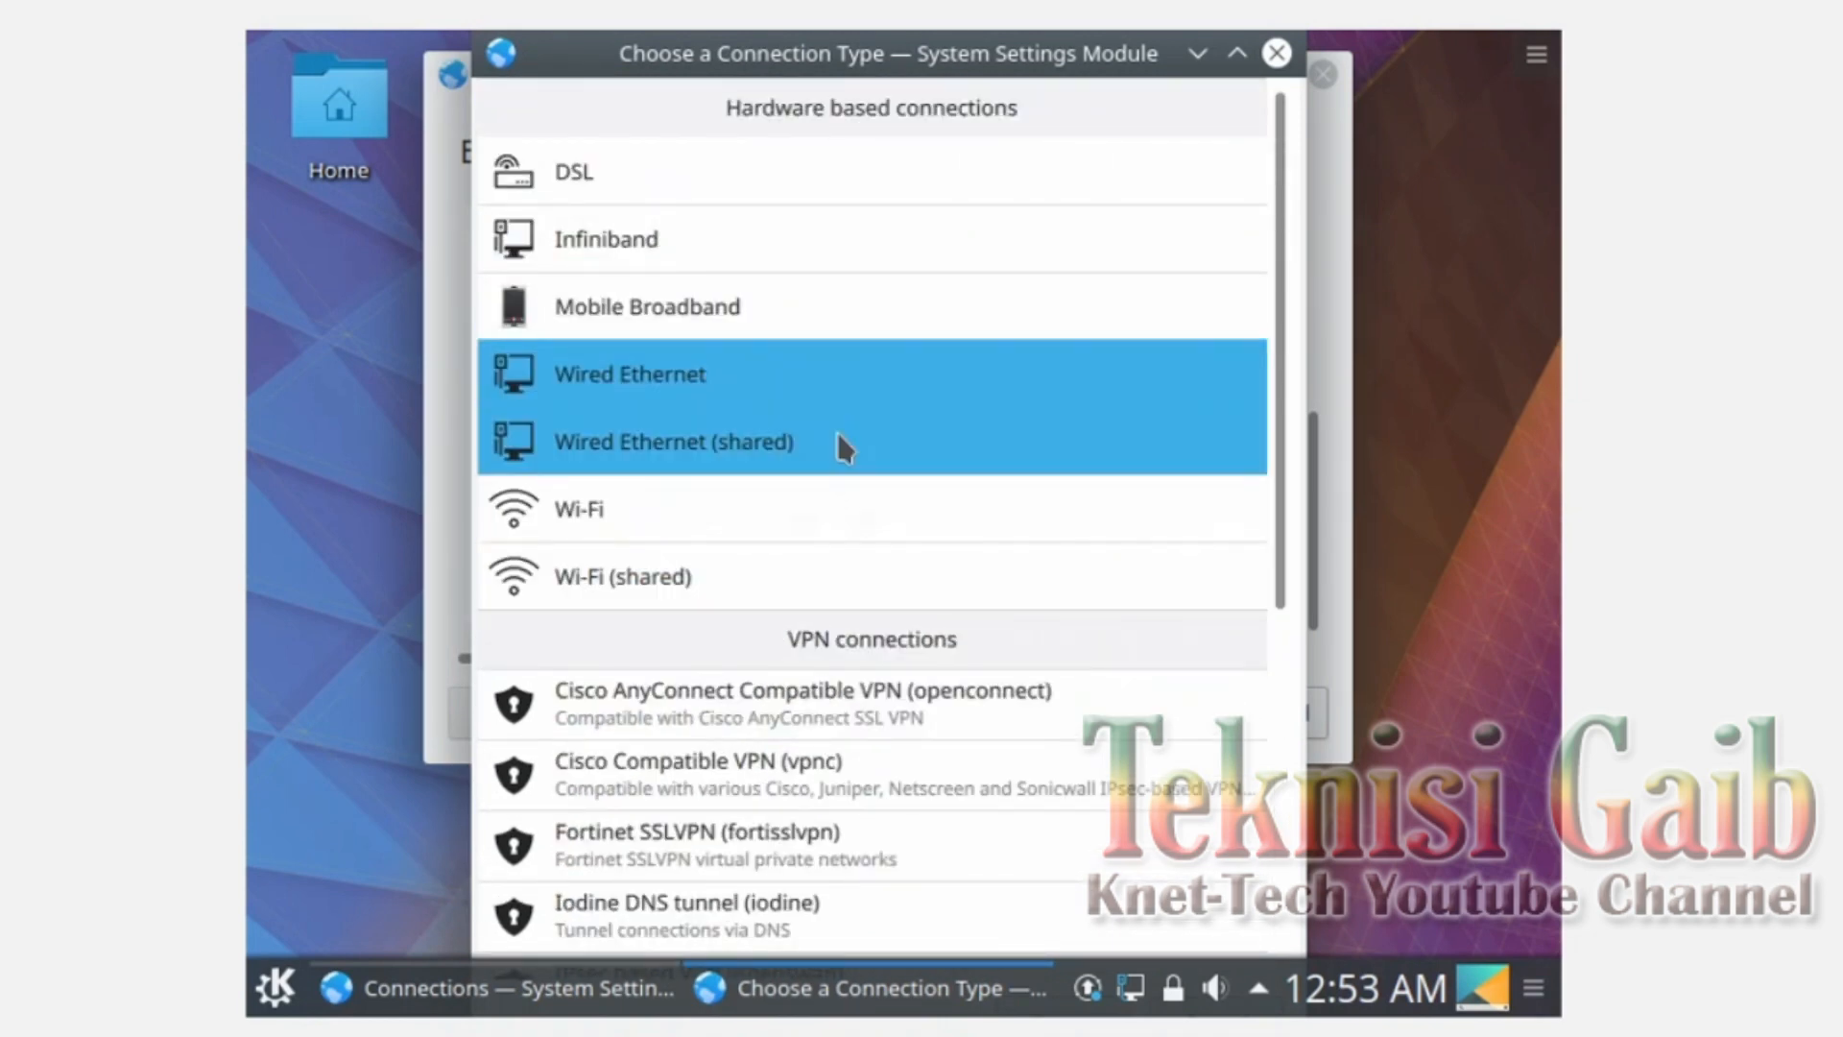
pyautogui.doubleClick(845, 384)
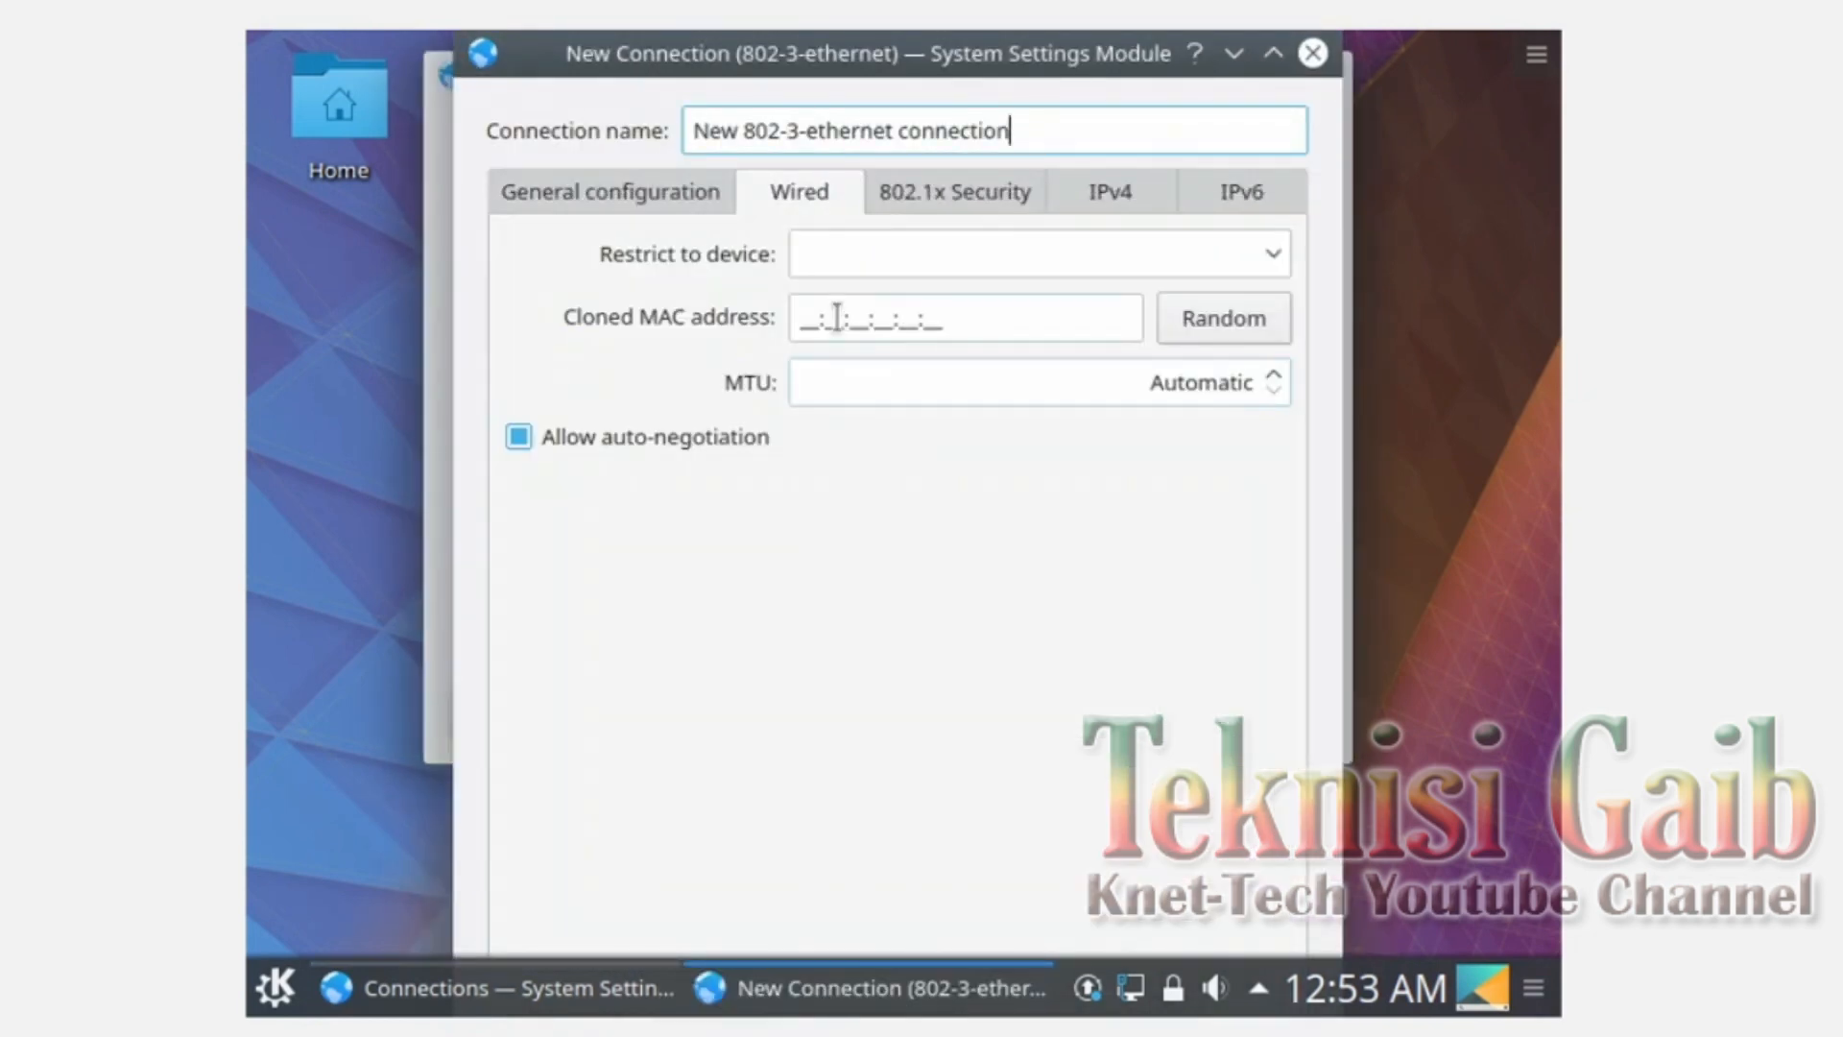
# Step: Review the new connection's general, wired and 802.1x security settings, and choose Automatic as its IPv4 method
pyautogui.click(656, 197)
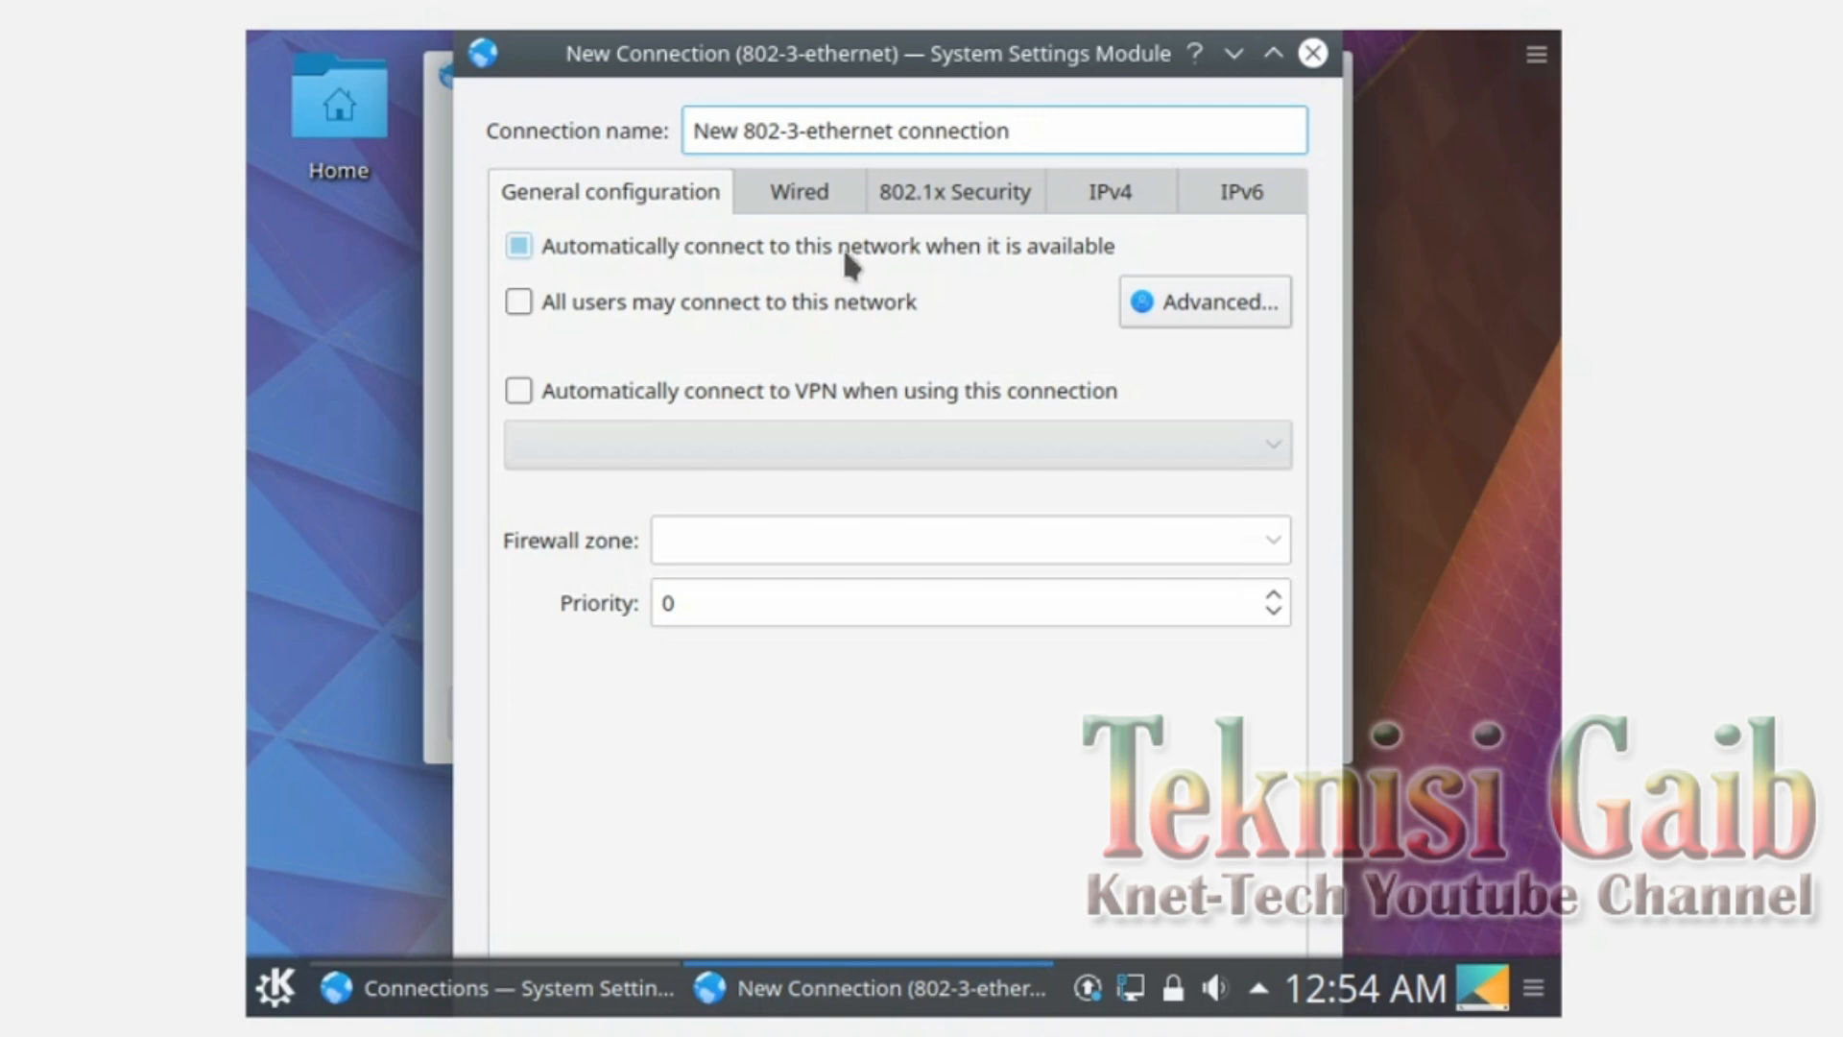
pyautogui.click(764, 190)
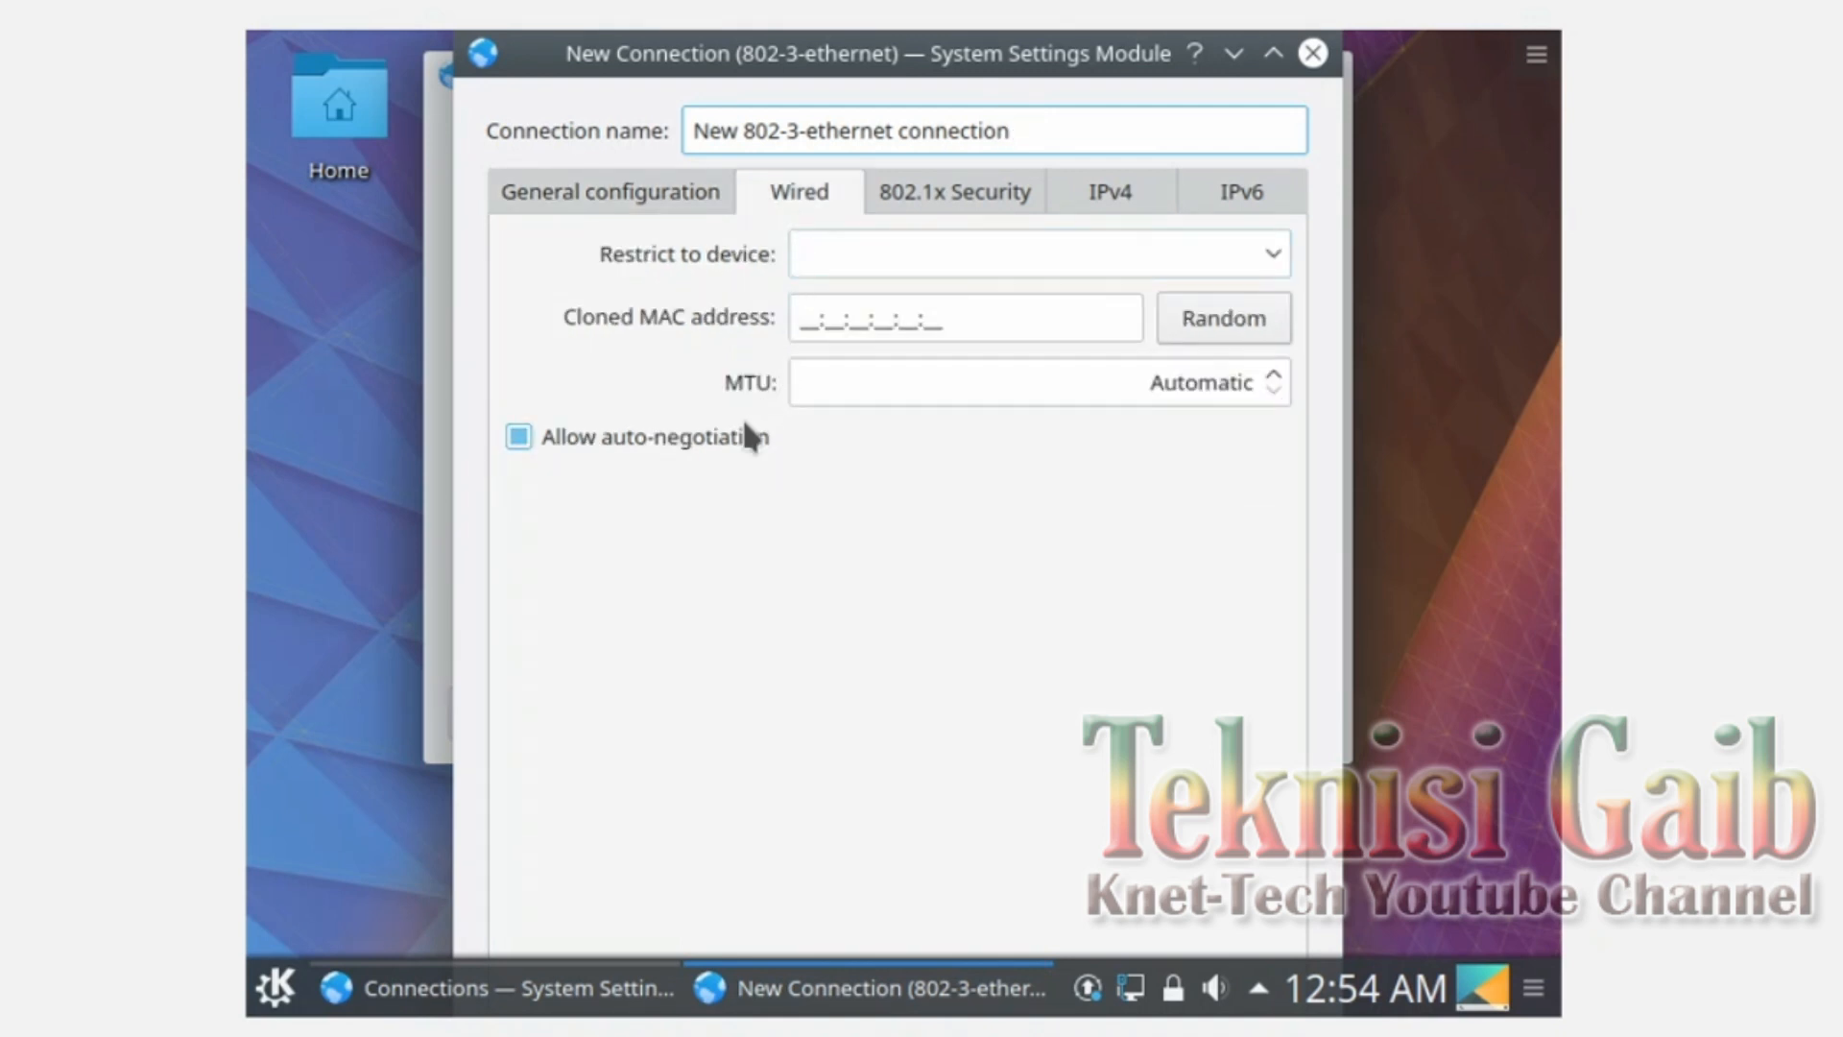
pyautogui.click(964, 184)
pyautogui.click(1104, 190)
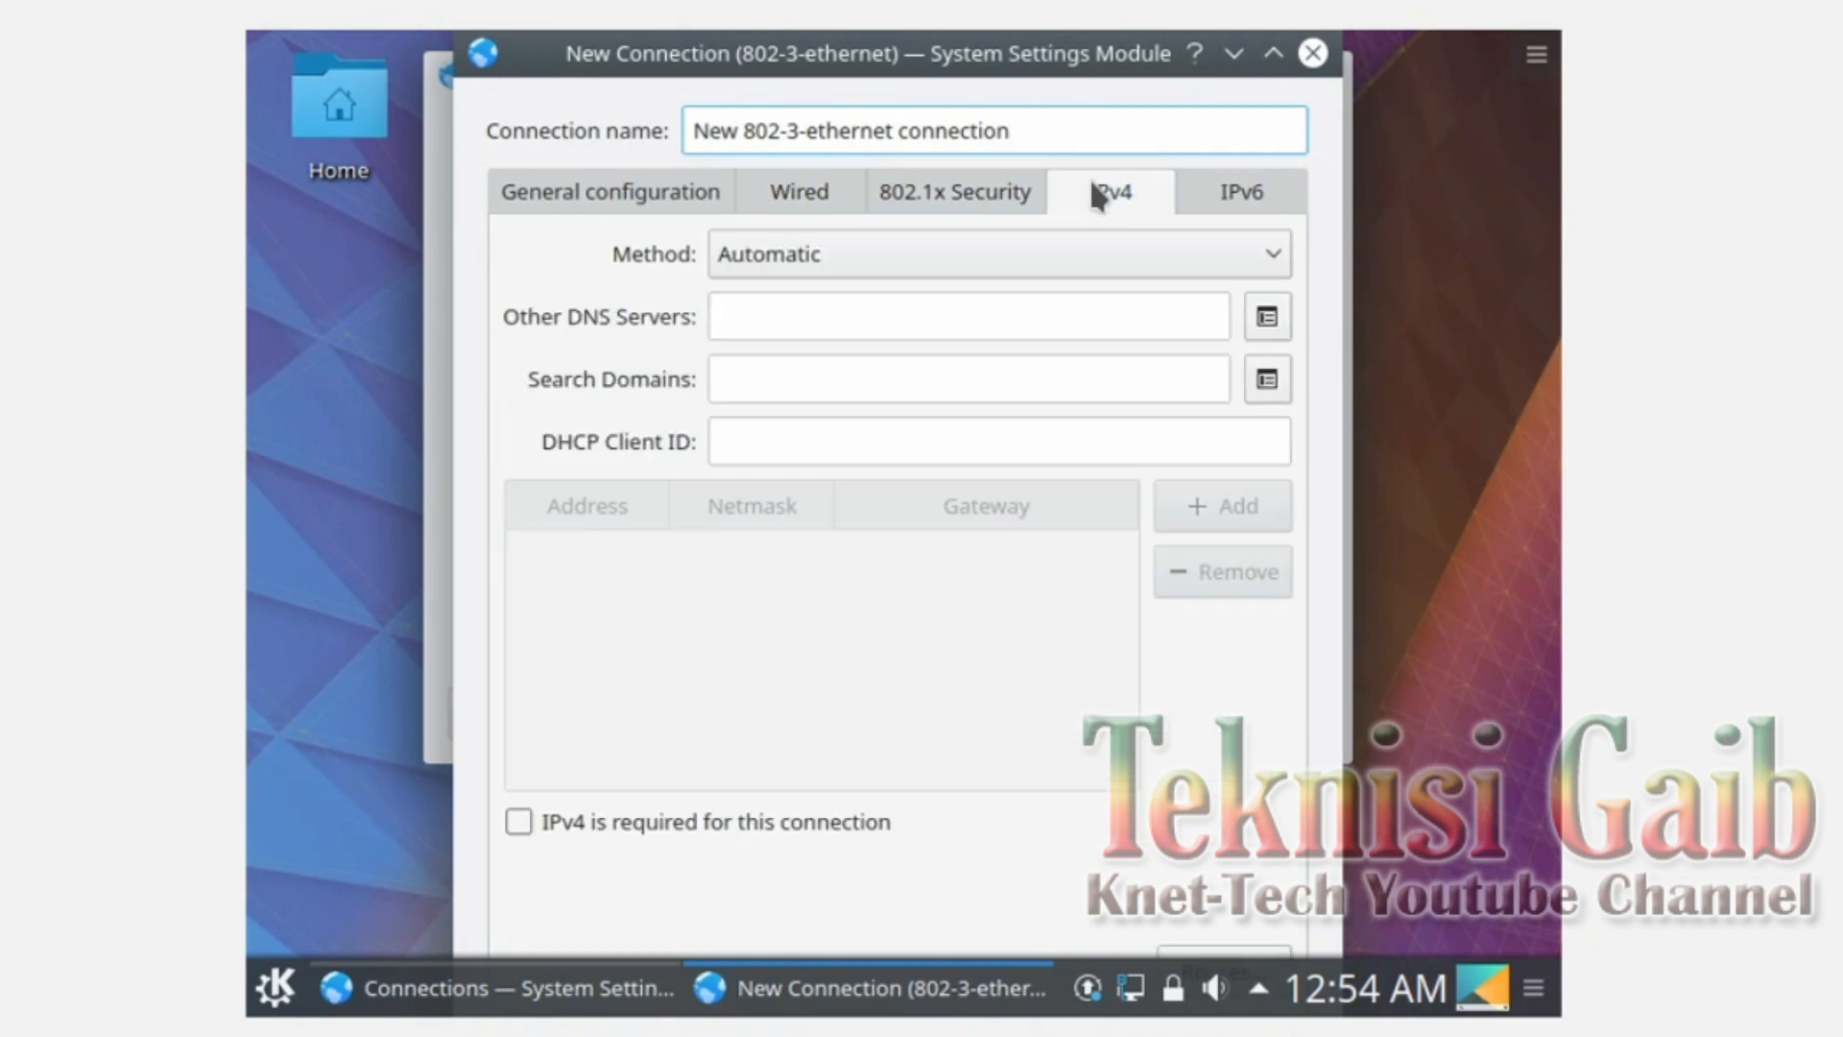
pyautogui.click(936, 257)
pyautogui.click(855, 302)
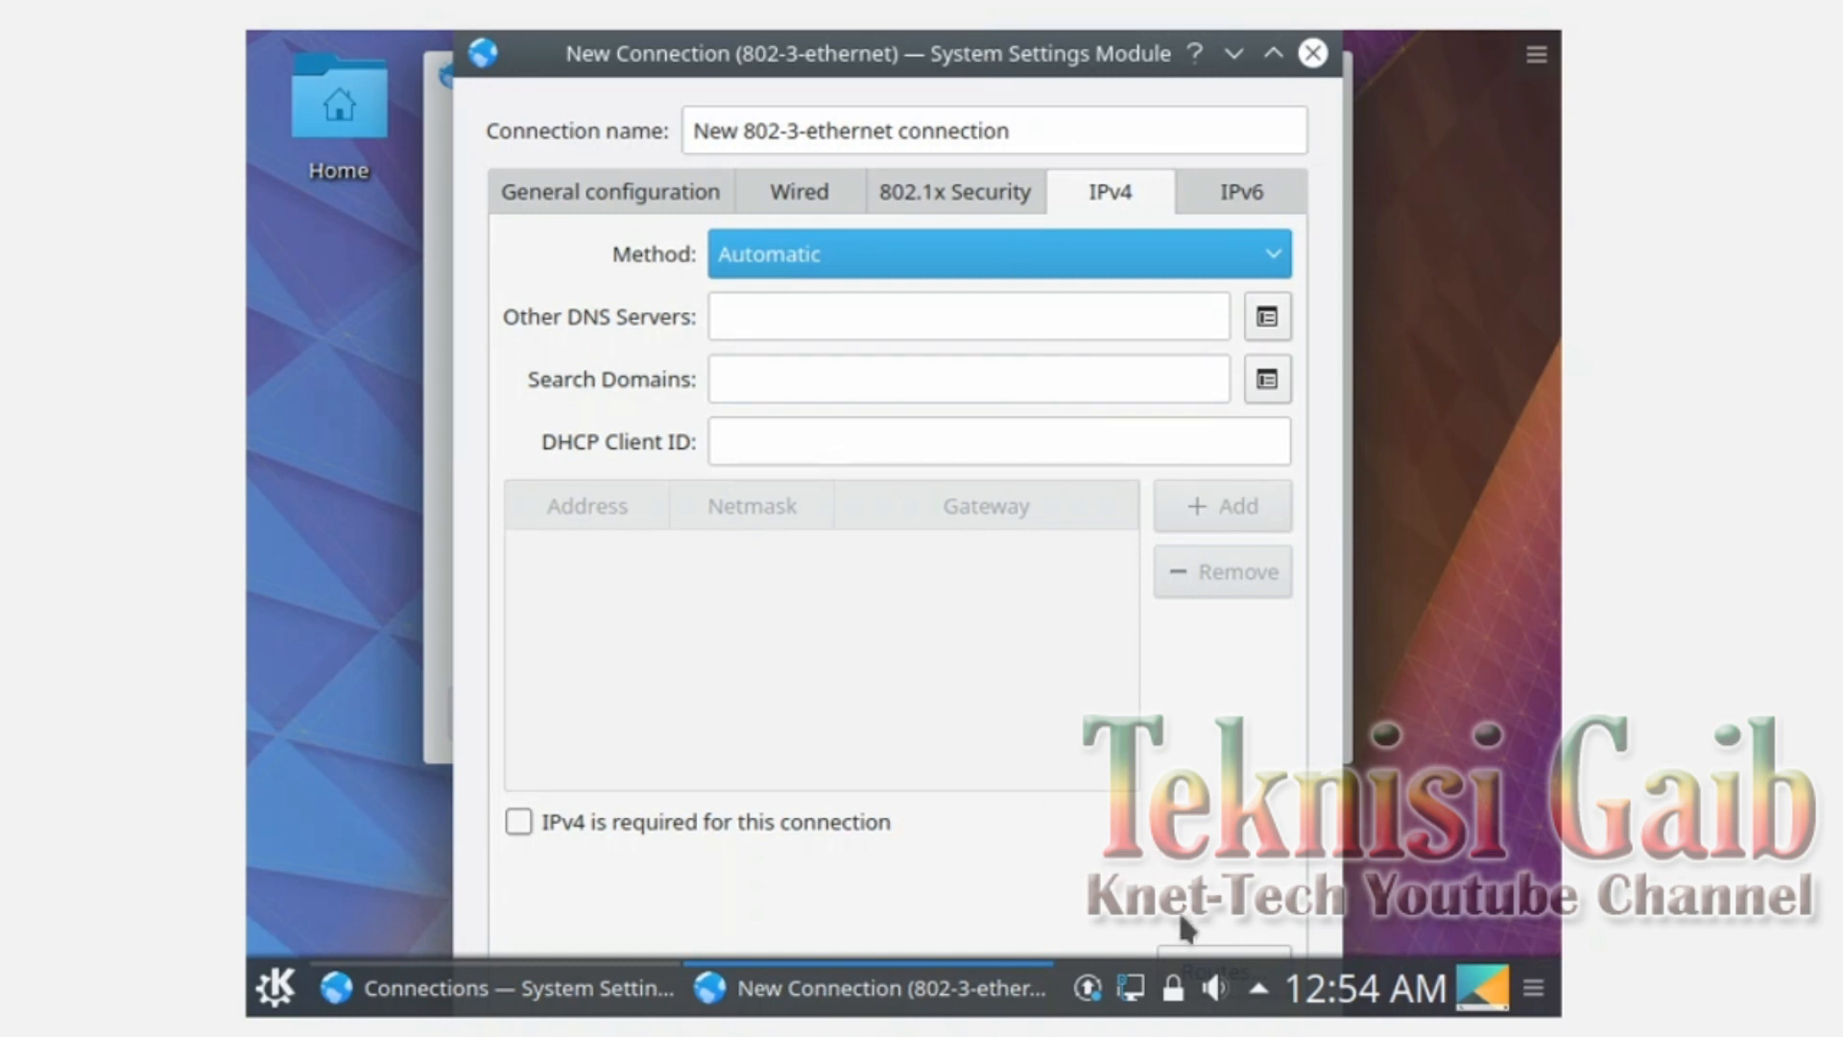
# Step: Check the new connection's IPv4 routes, maximize its window, and set its IPv4 method to Automatic (Only addresses)
pyautogui.click(1196, 953)
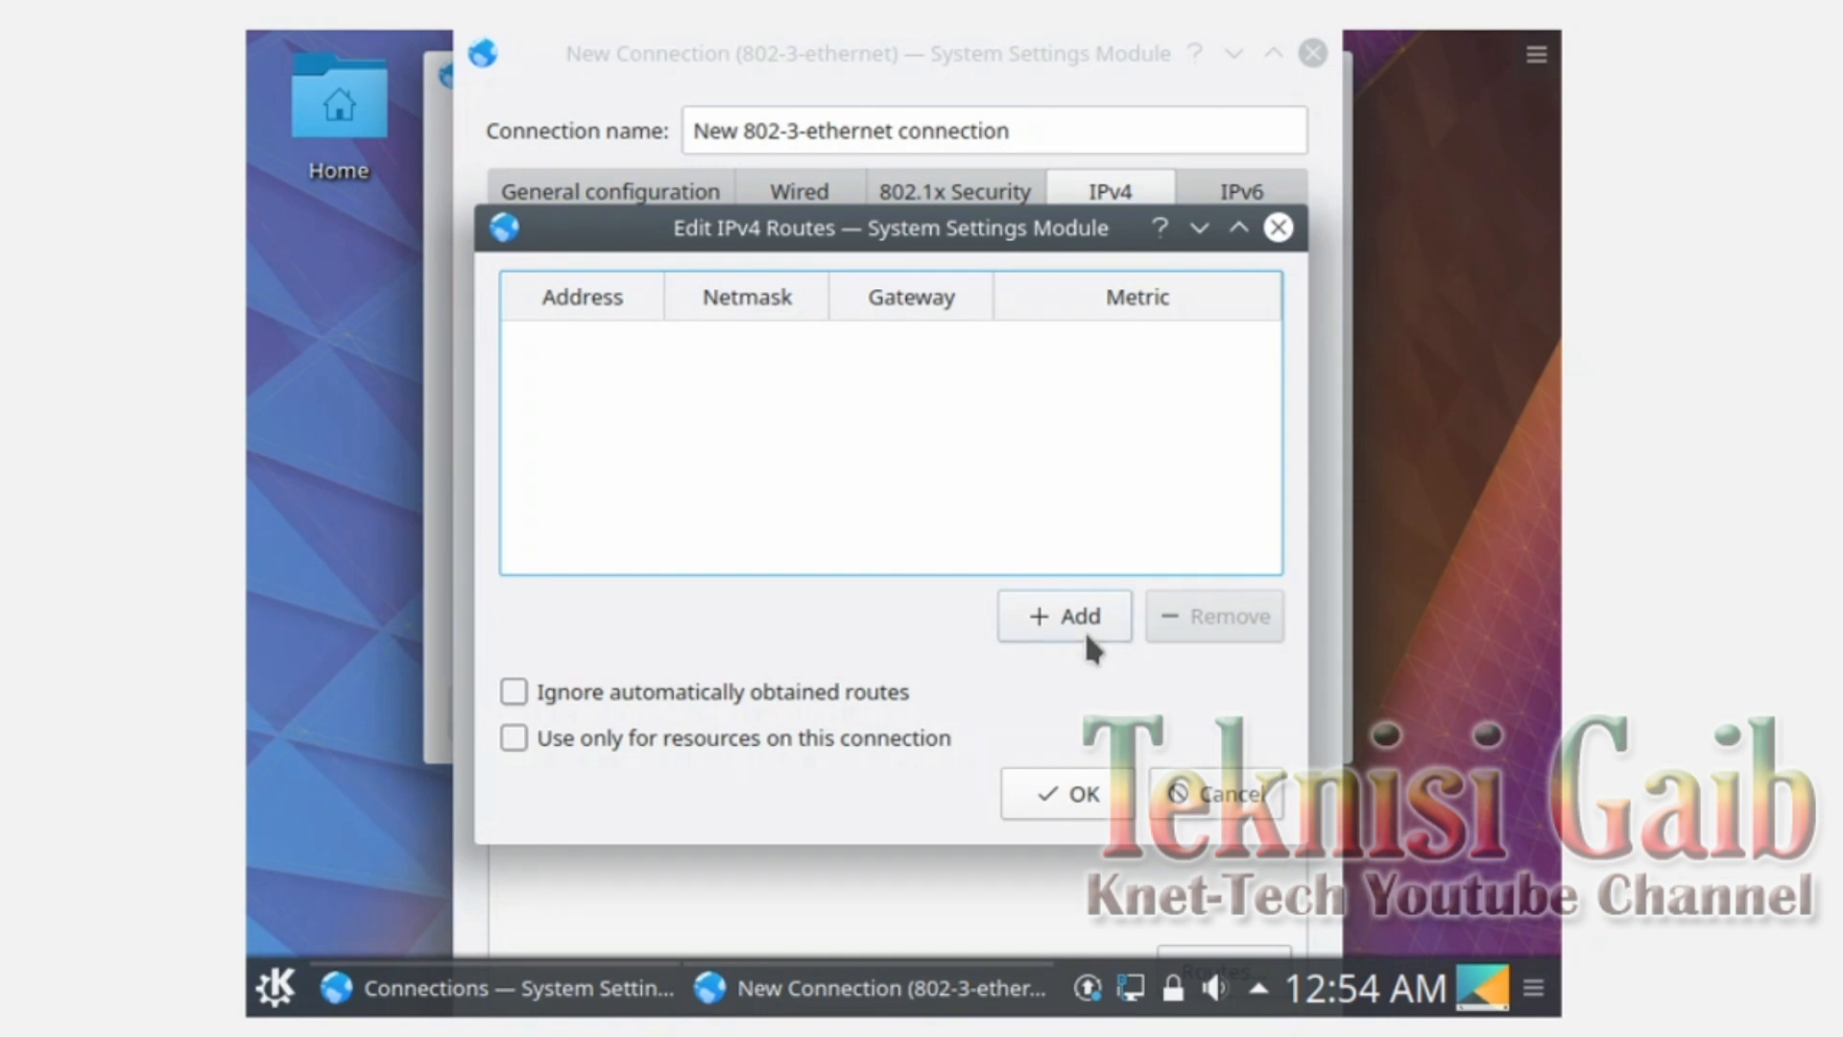
pyautogui.click(1218, 794)
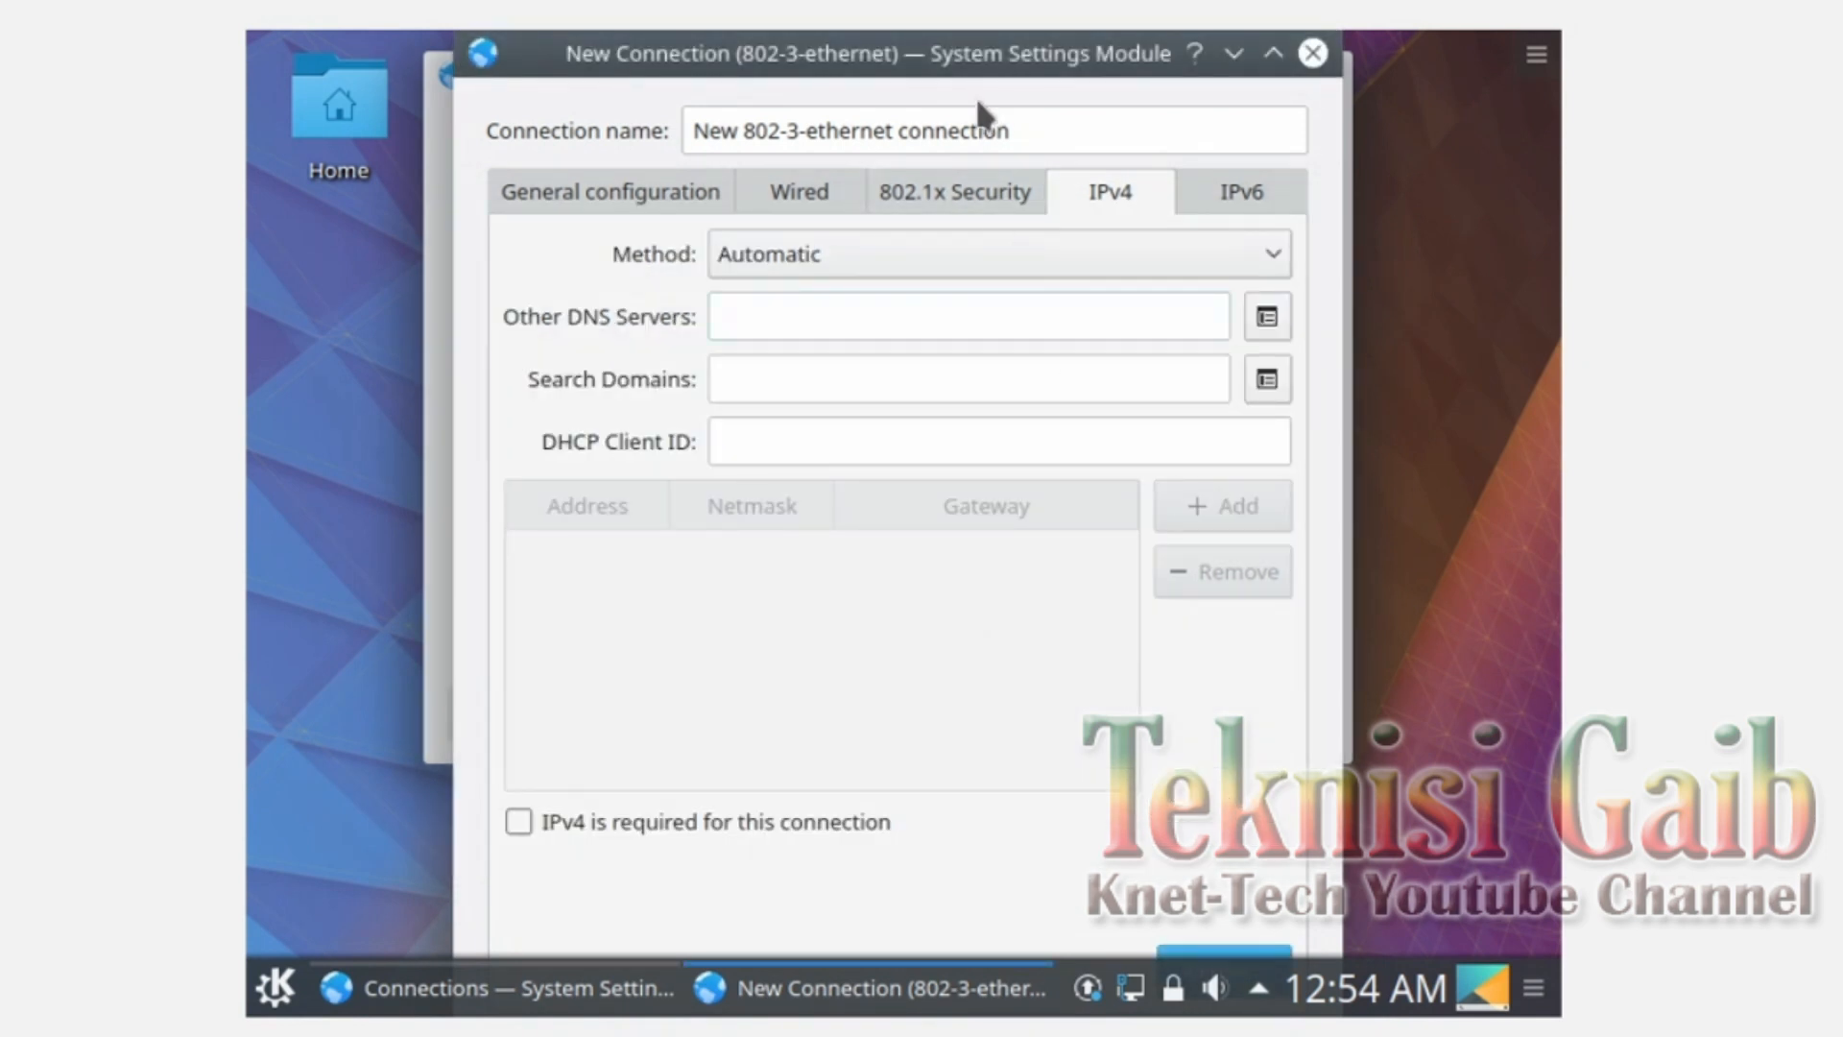
pyautogui.doubleClick(979, 59)
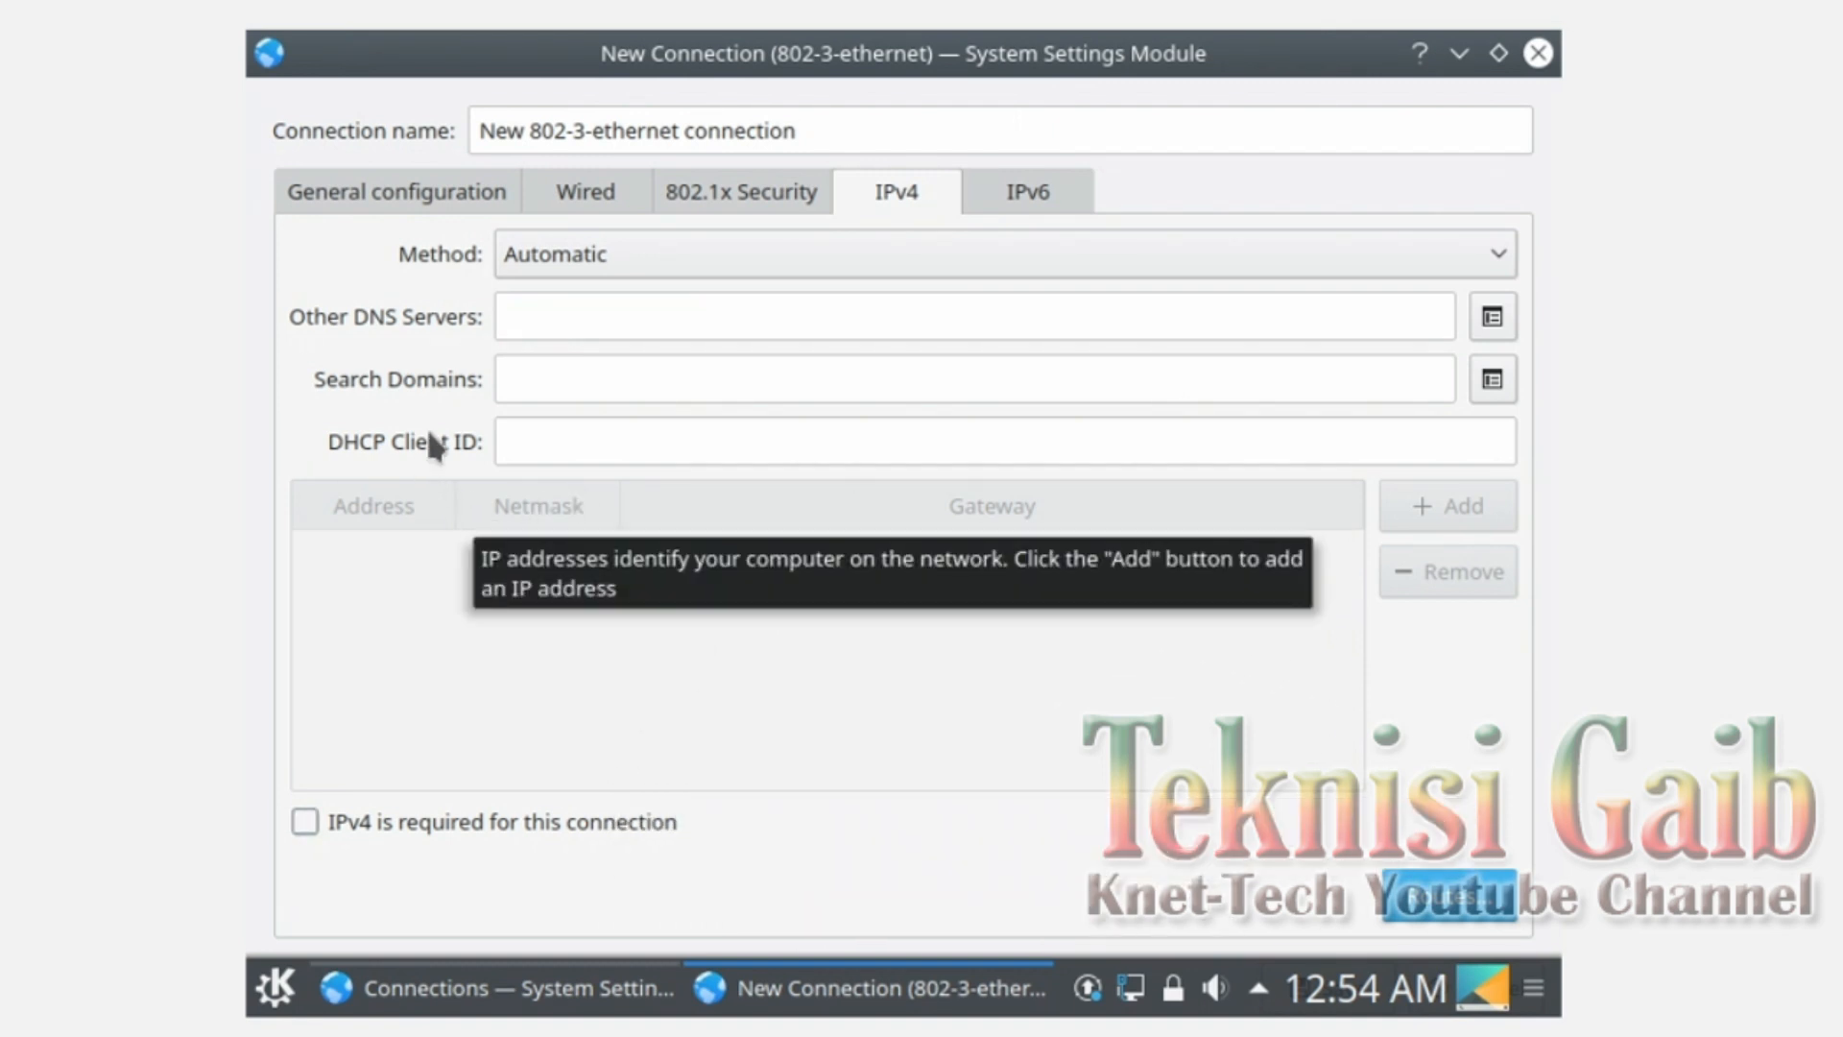
pyautogui.click(592, 251)
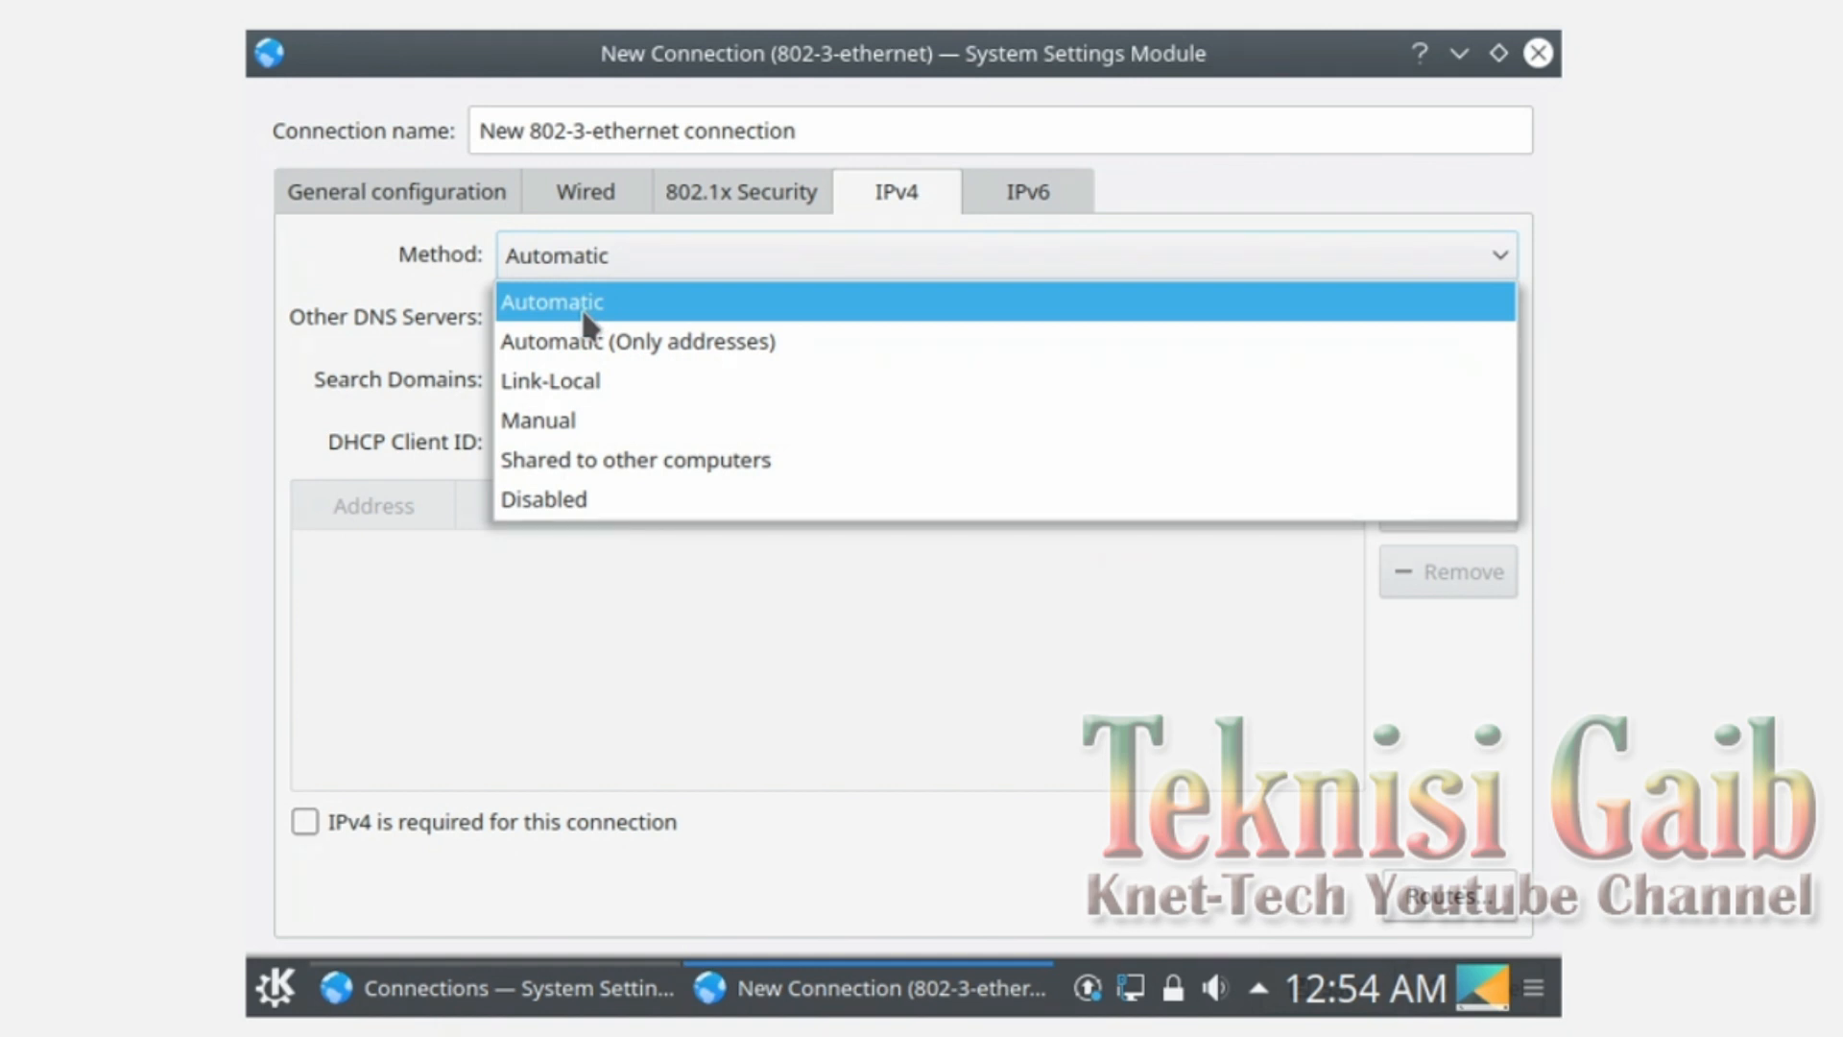
pyautogui.click(595, 343)
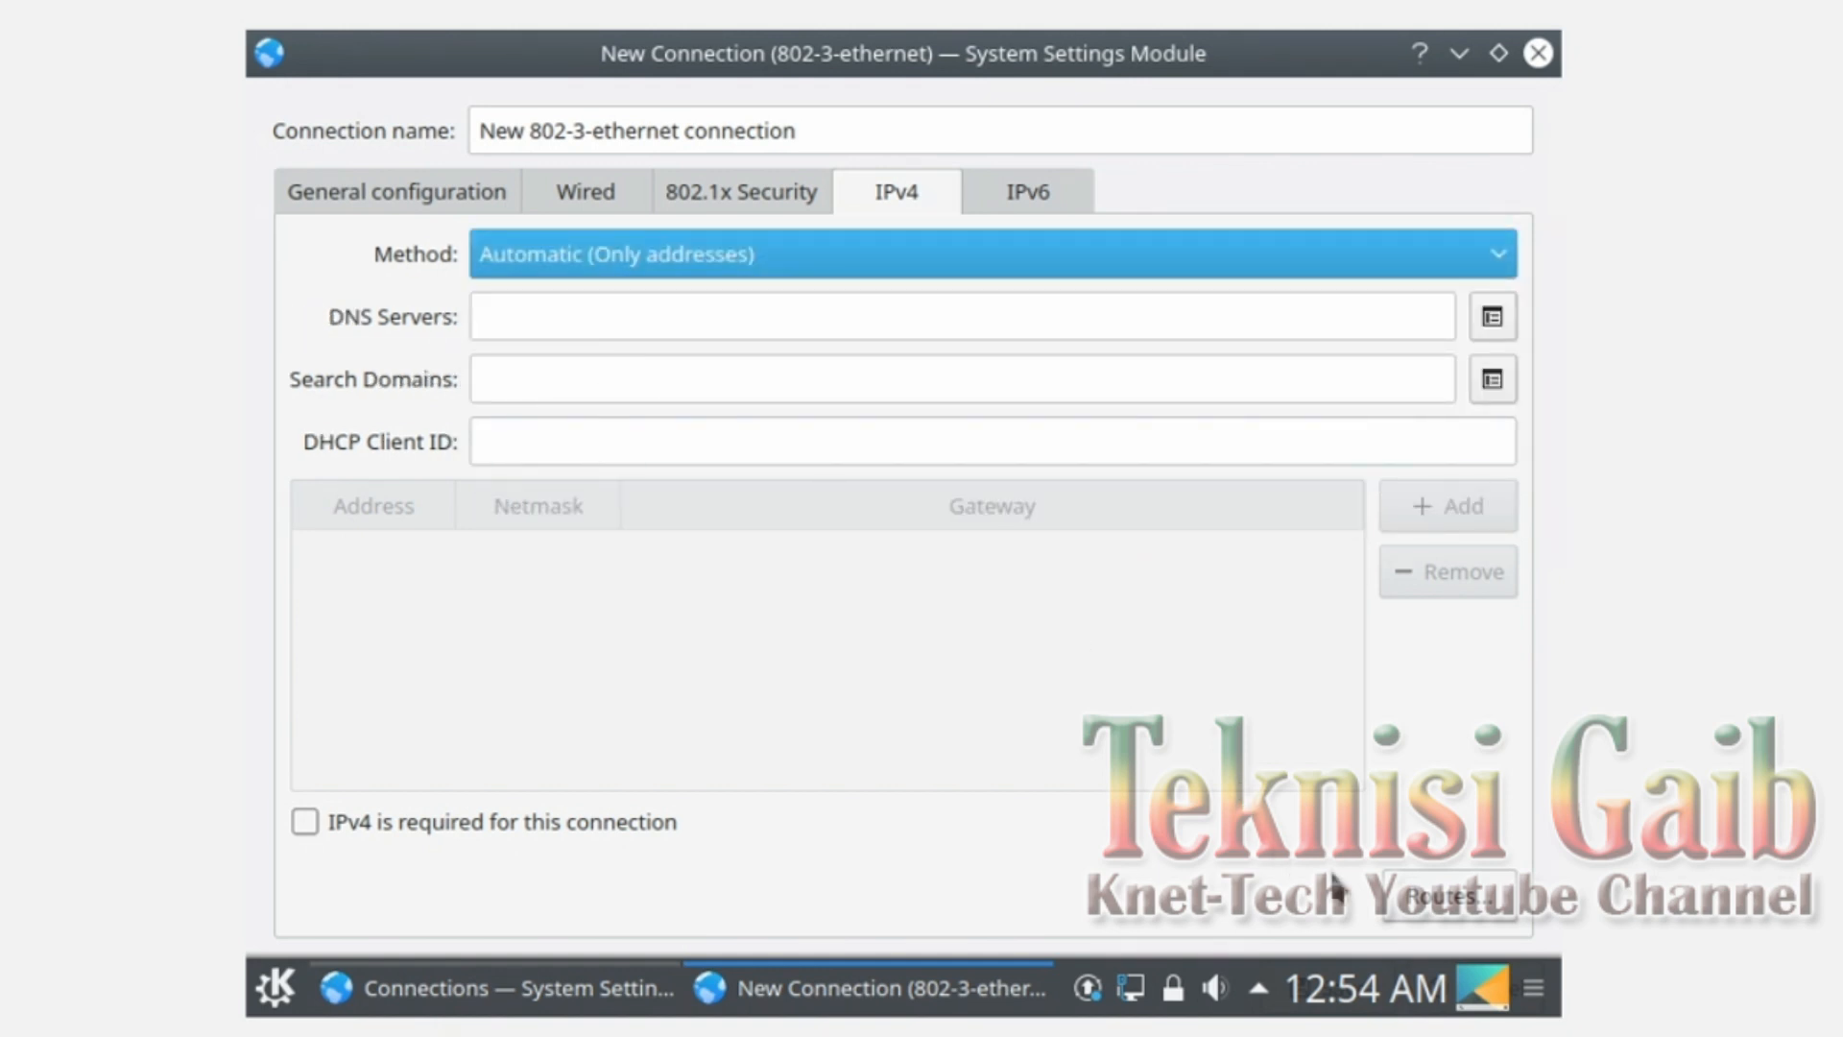
# Step: Enable "Show and configure virtual connections" in the desktop's Networks Settings and apply the change
pyautogui.rightClick(1137, 997)
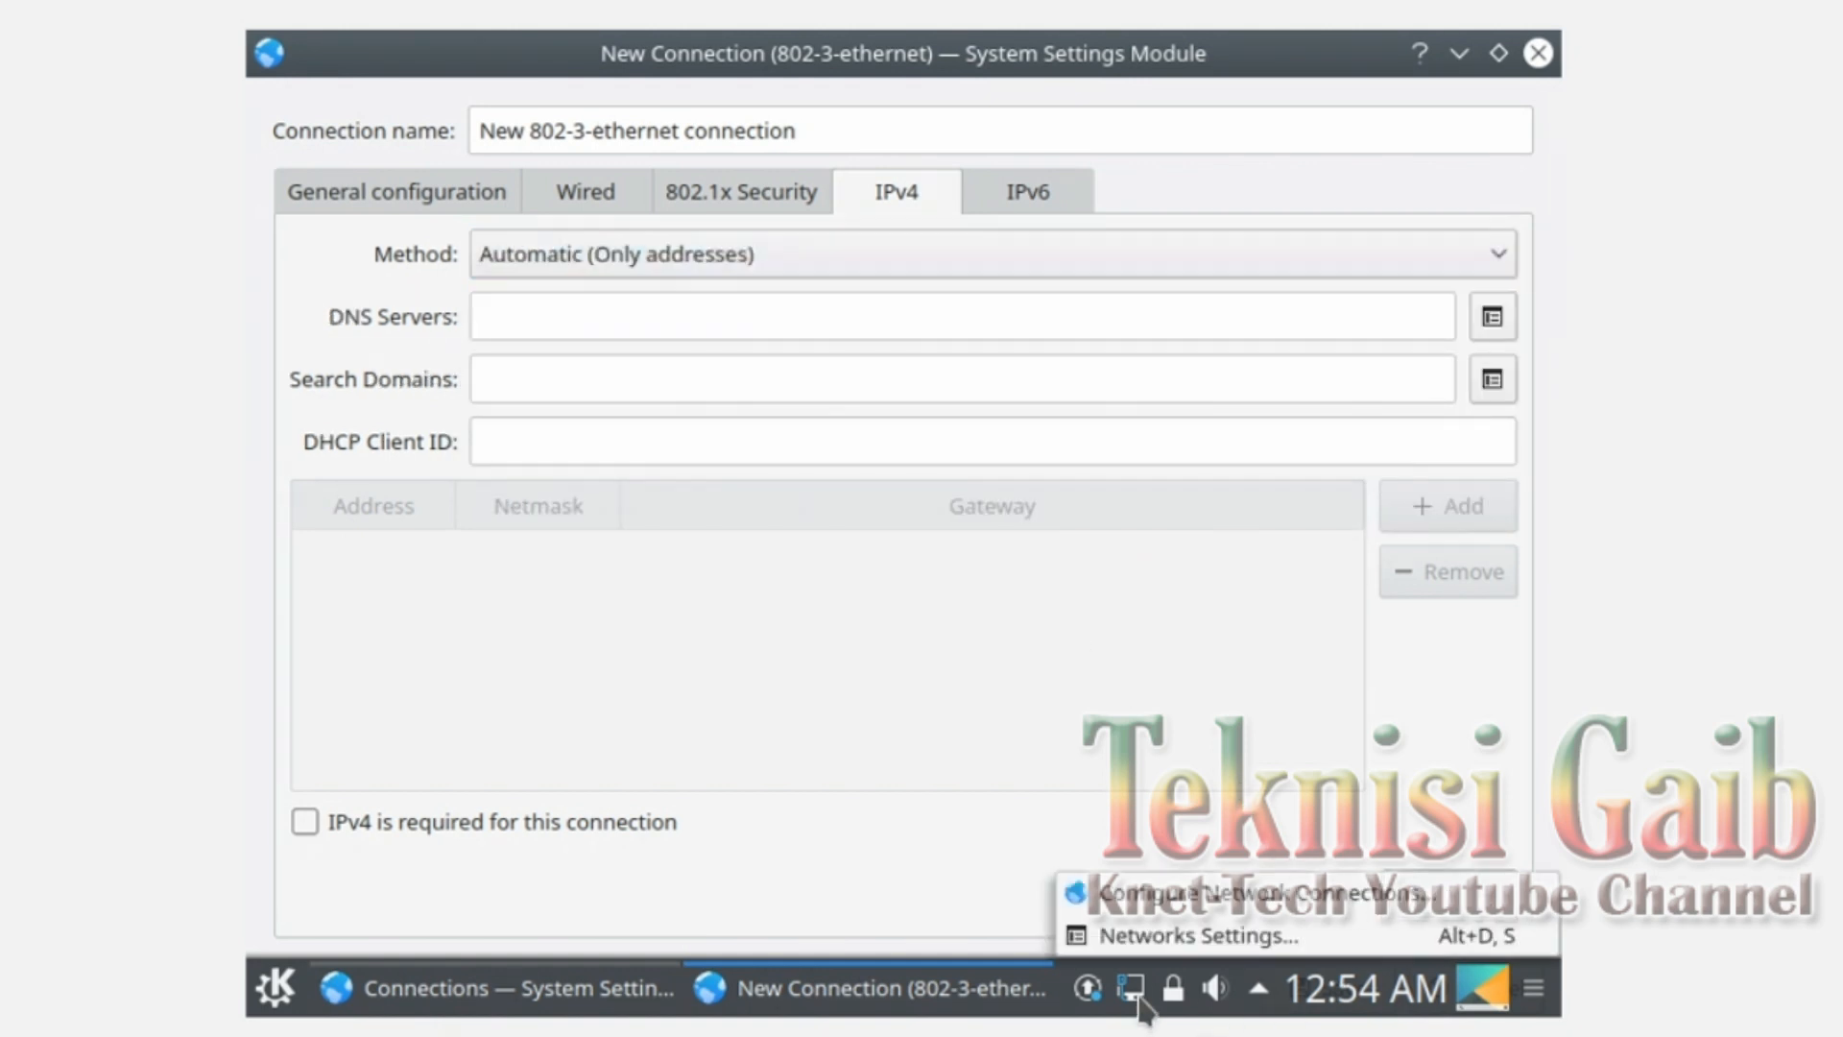
pyautogui.click(1191, 940)
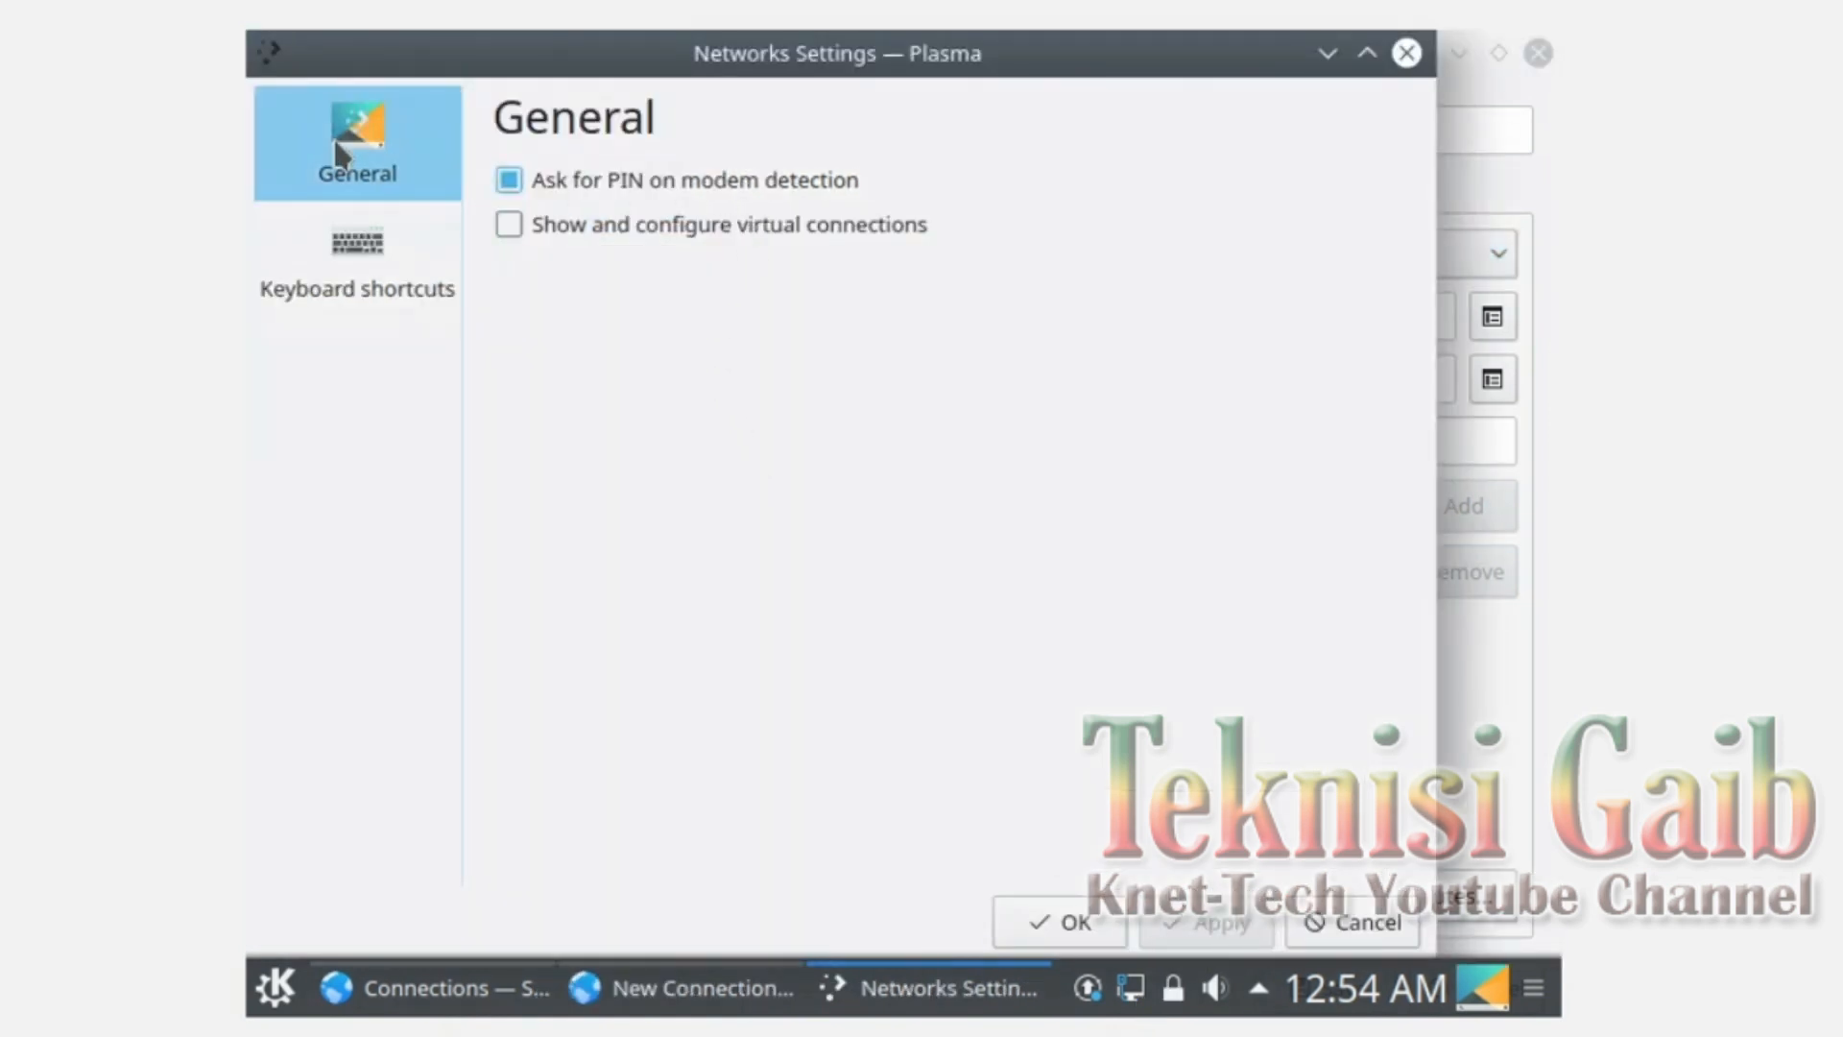
pyautogui.click(676, 228)
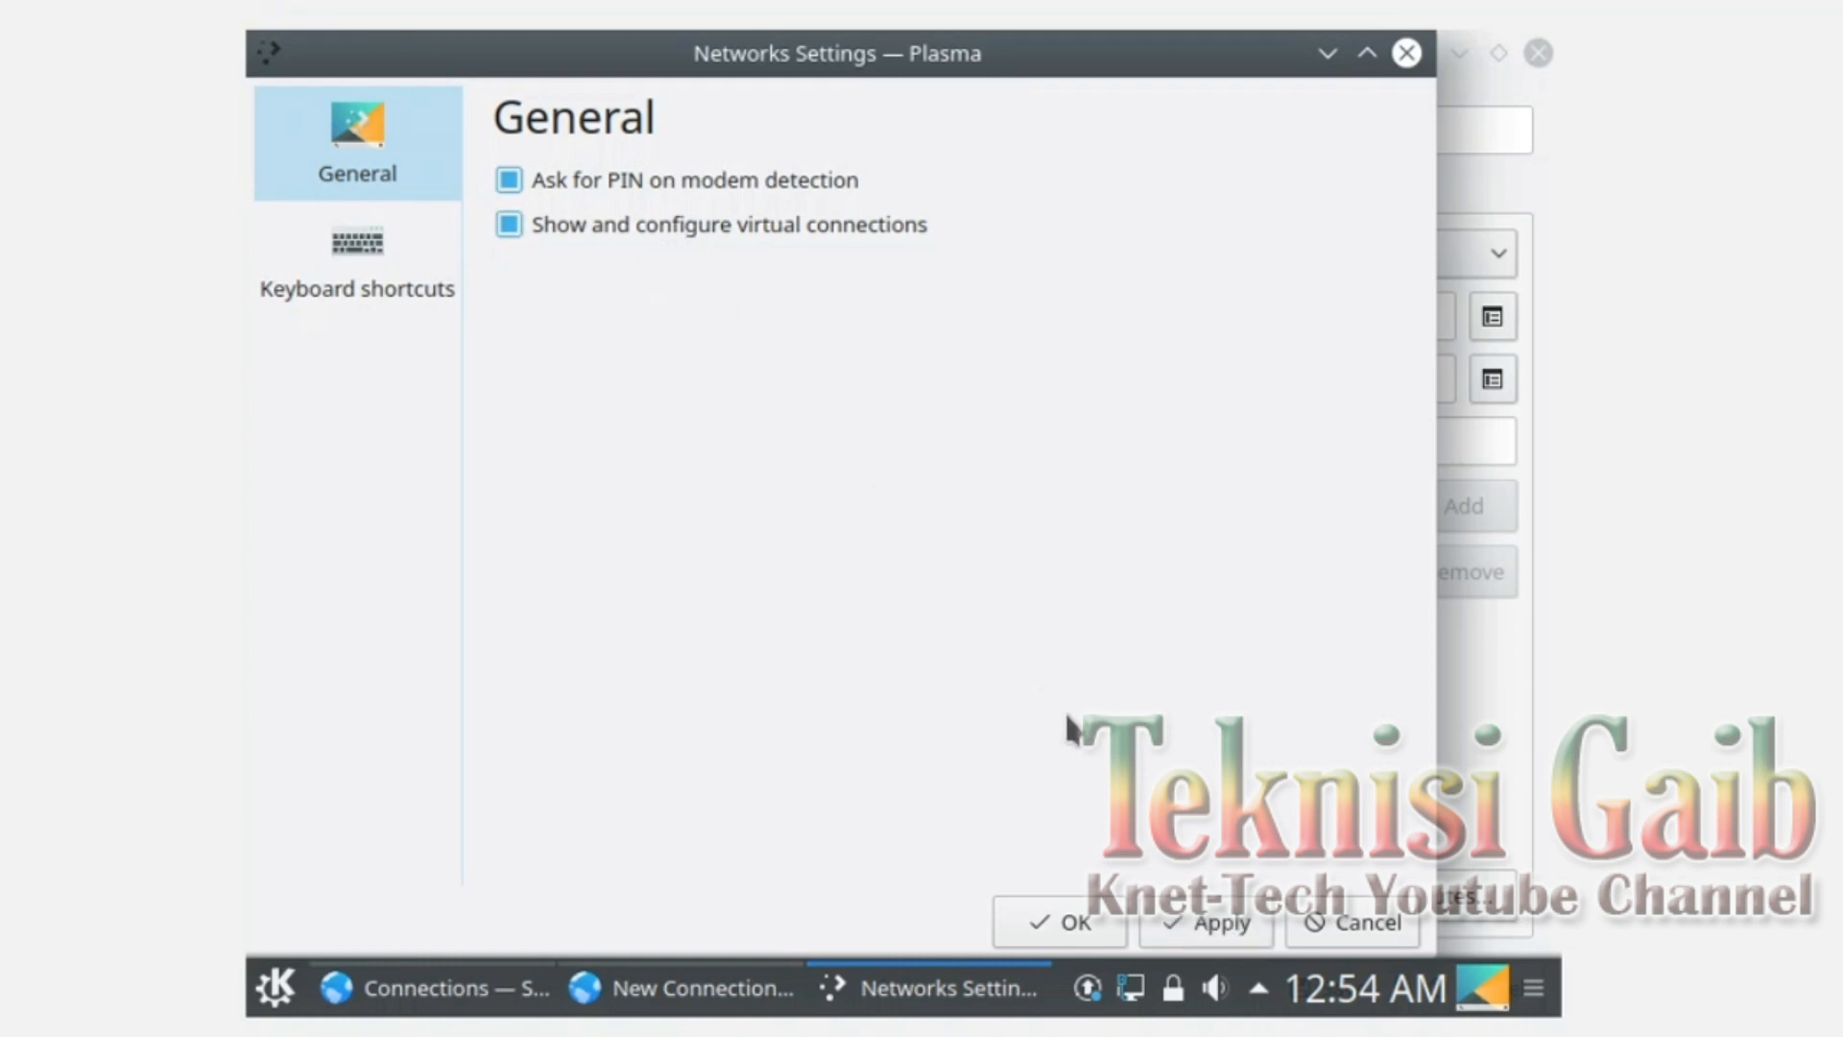
pyautogui.click(1195, 945)
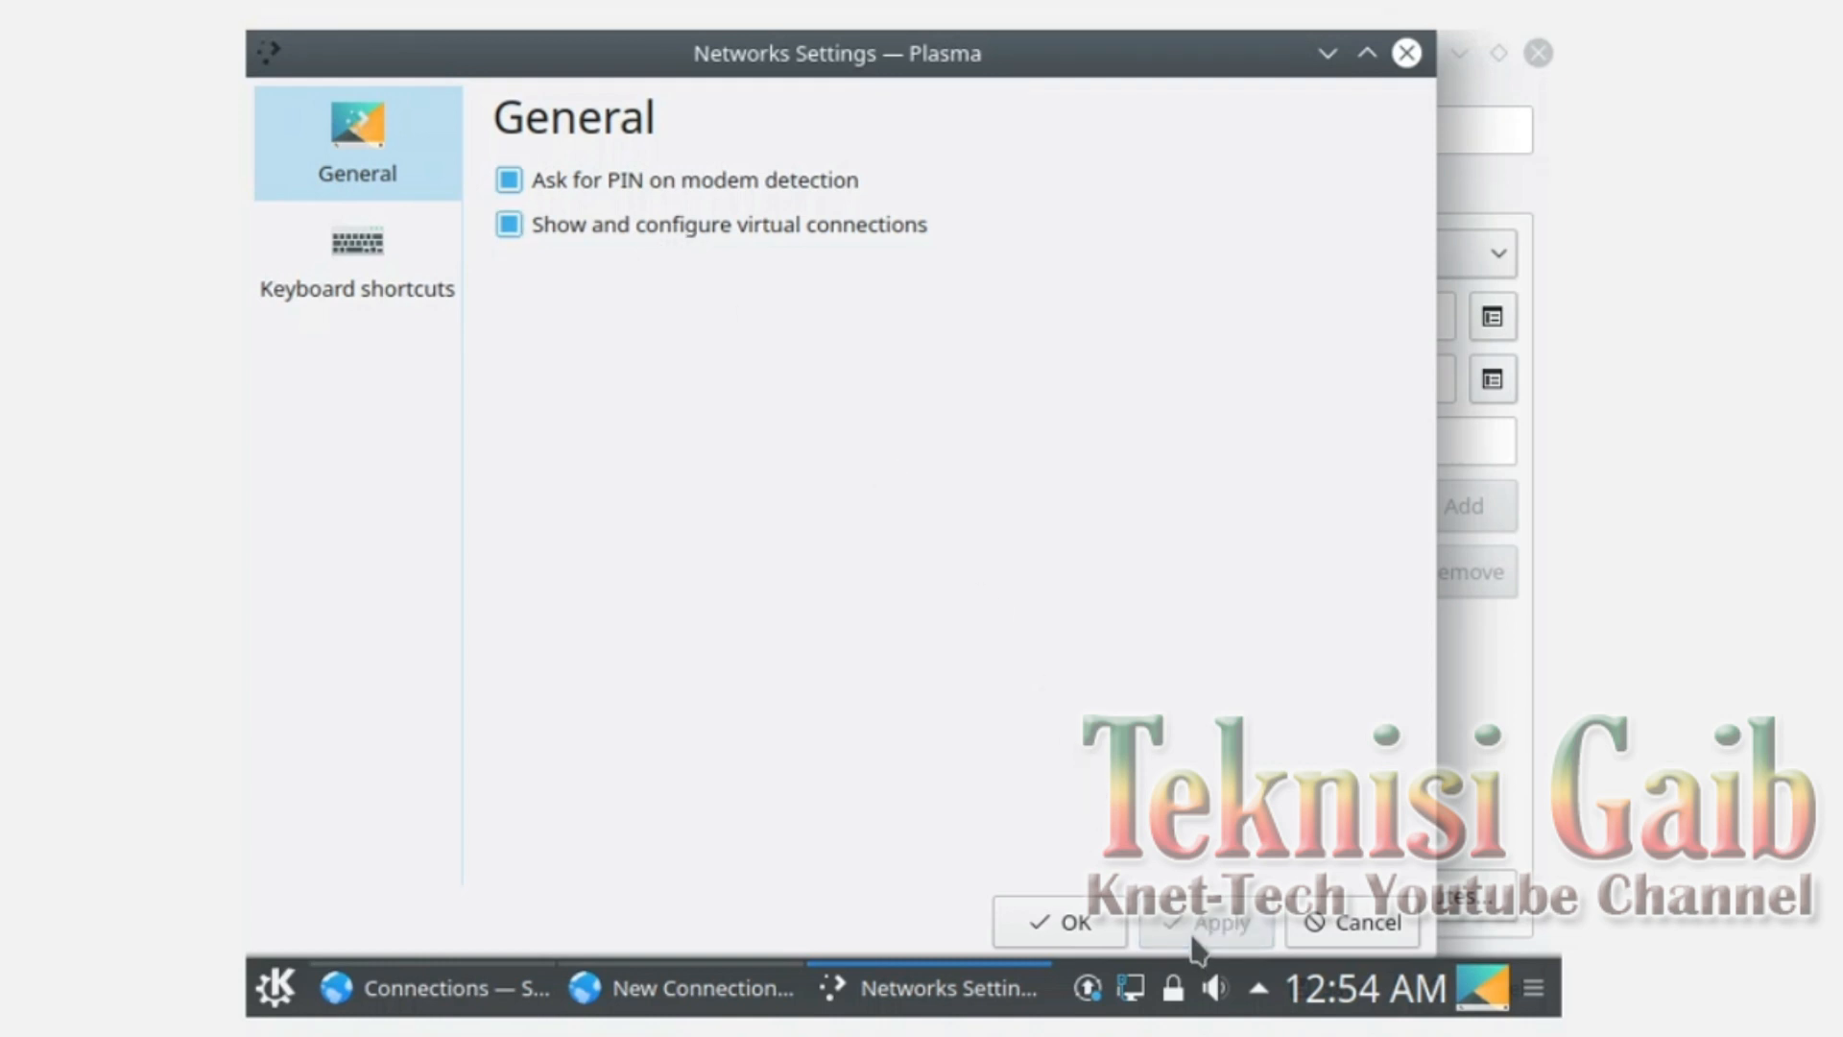
pyautogui.click(1051, 923)
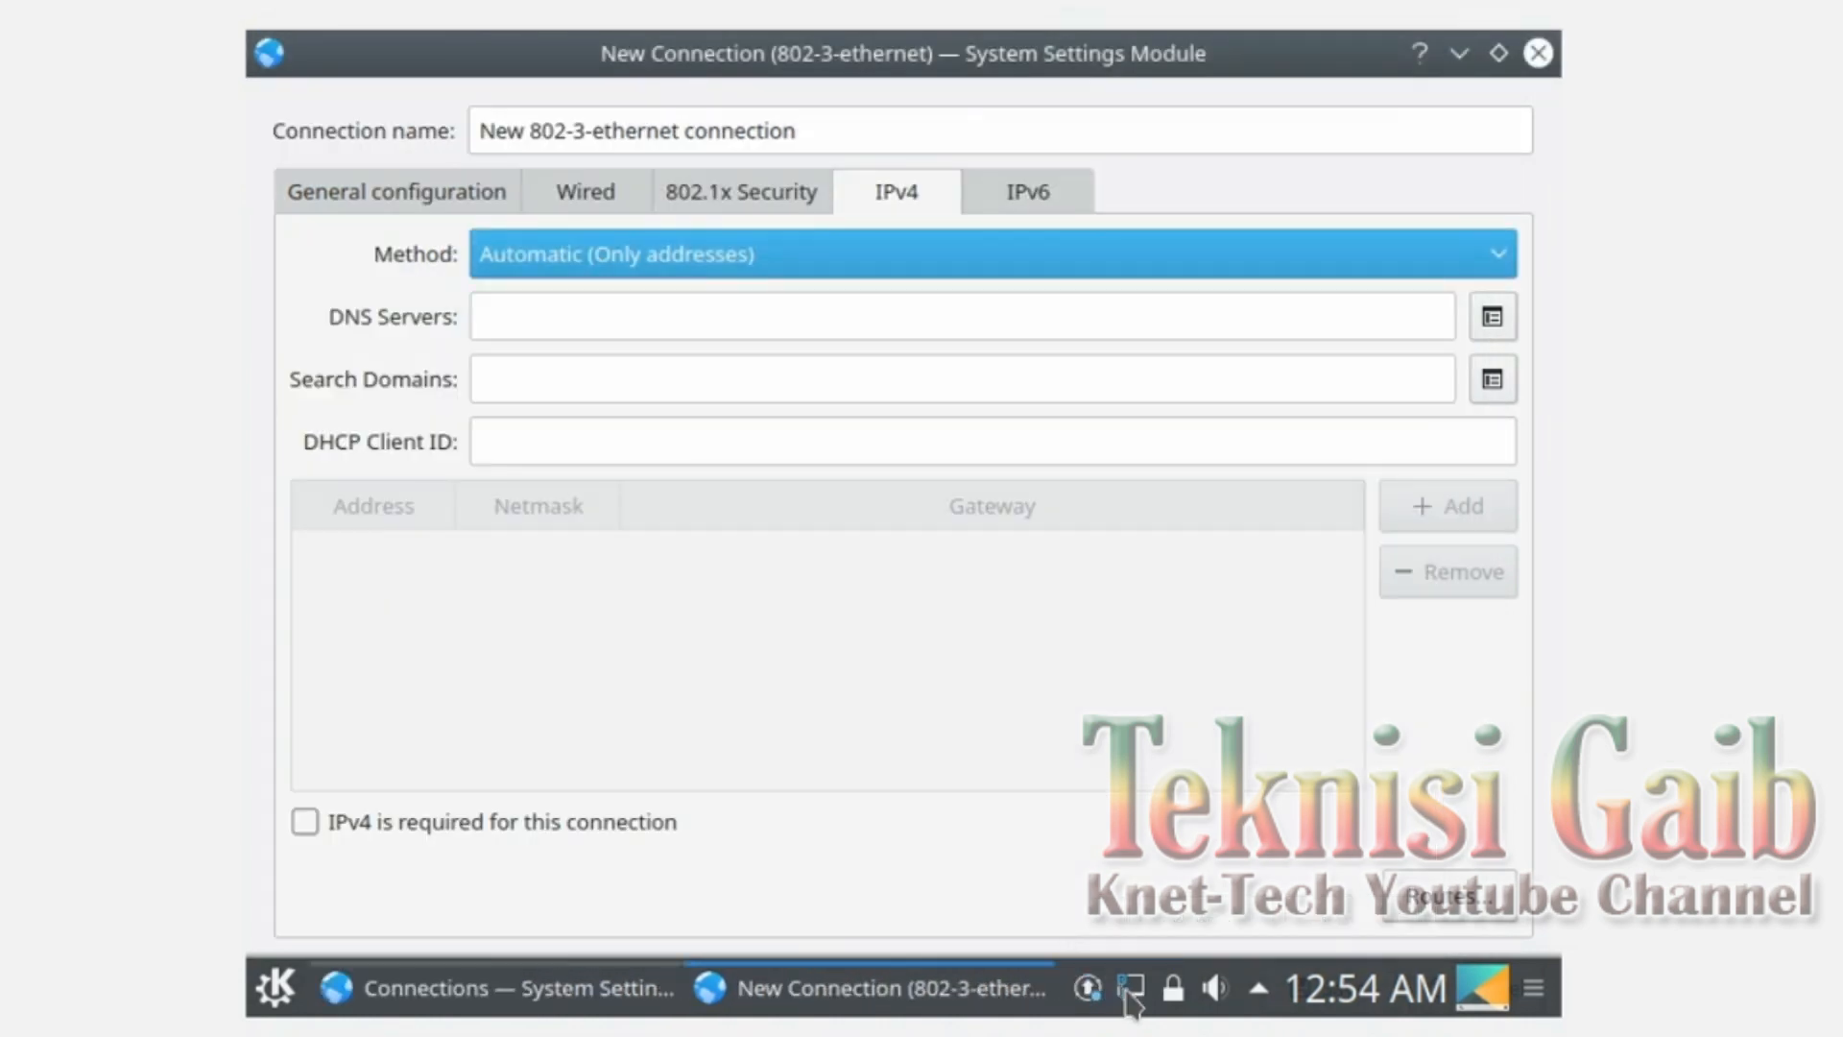
# Step: Turn airplane mode on and back off in the desktop's Networks popup, and return to the connection configuration
pyautogui.click(1133, 1003)
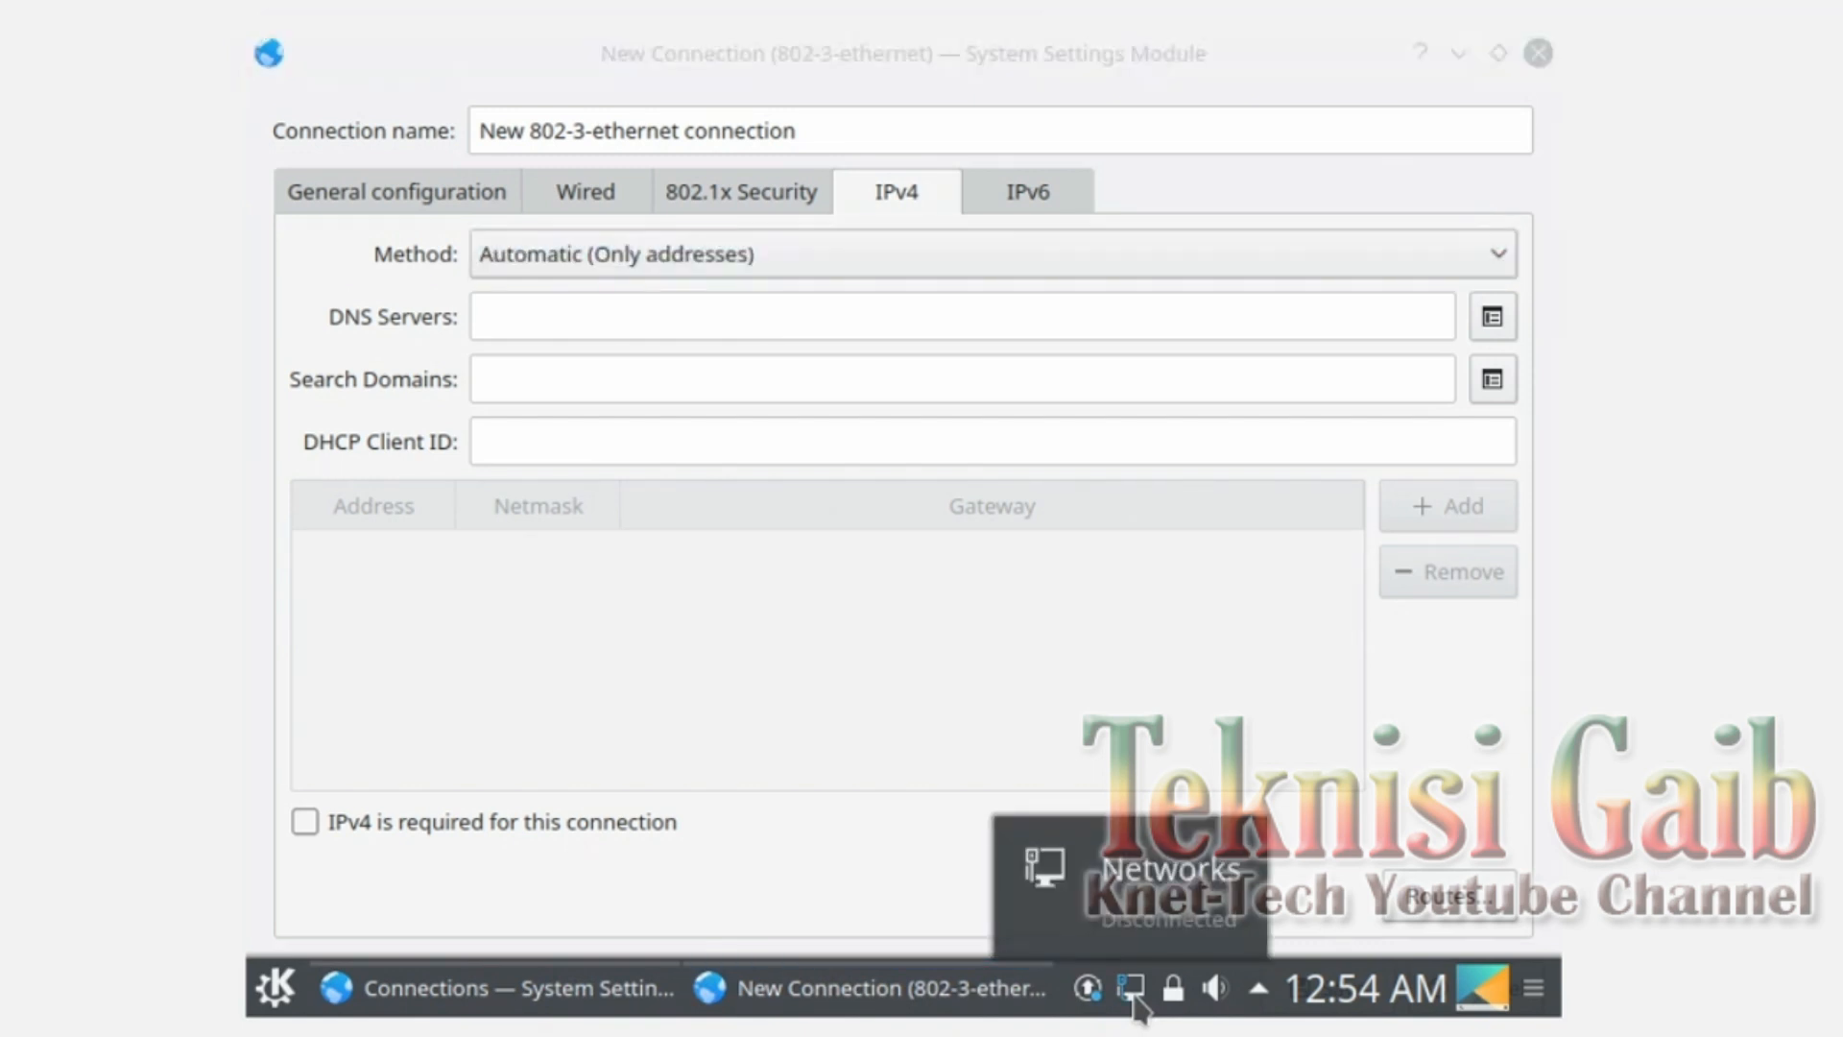
pyautogui.click(1134, 1003)
pyautogui.click(1134, 1003)
pyautogui.click(1134, 1004)
pyautogui.click(1134, 1003)
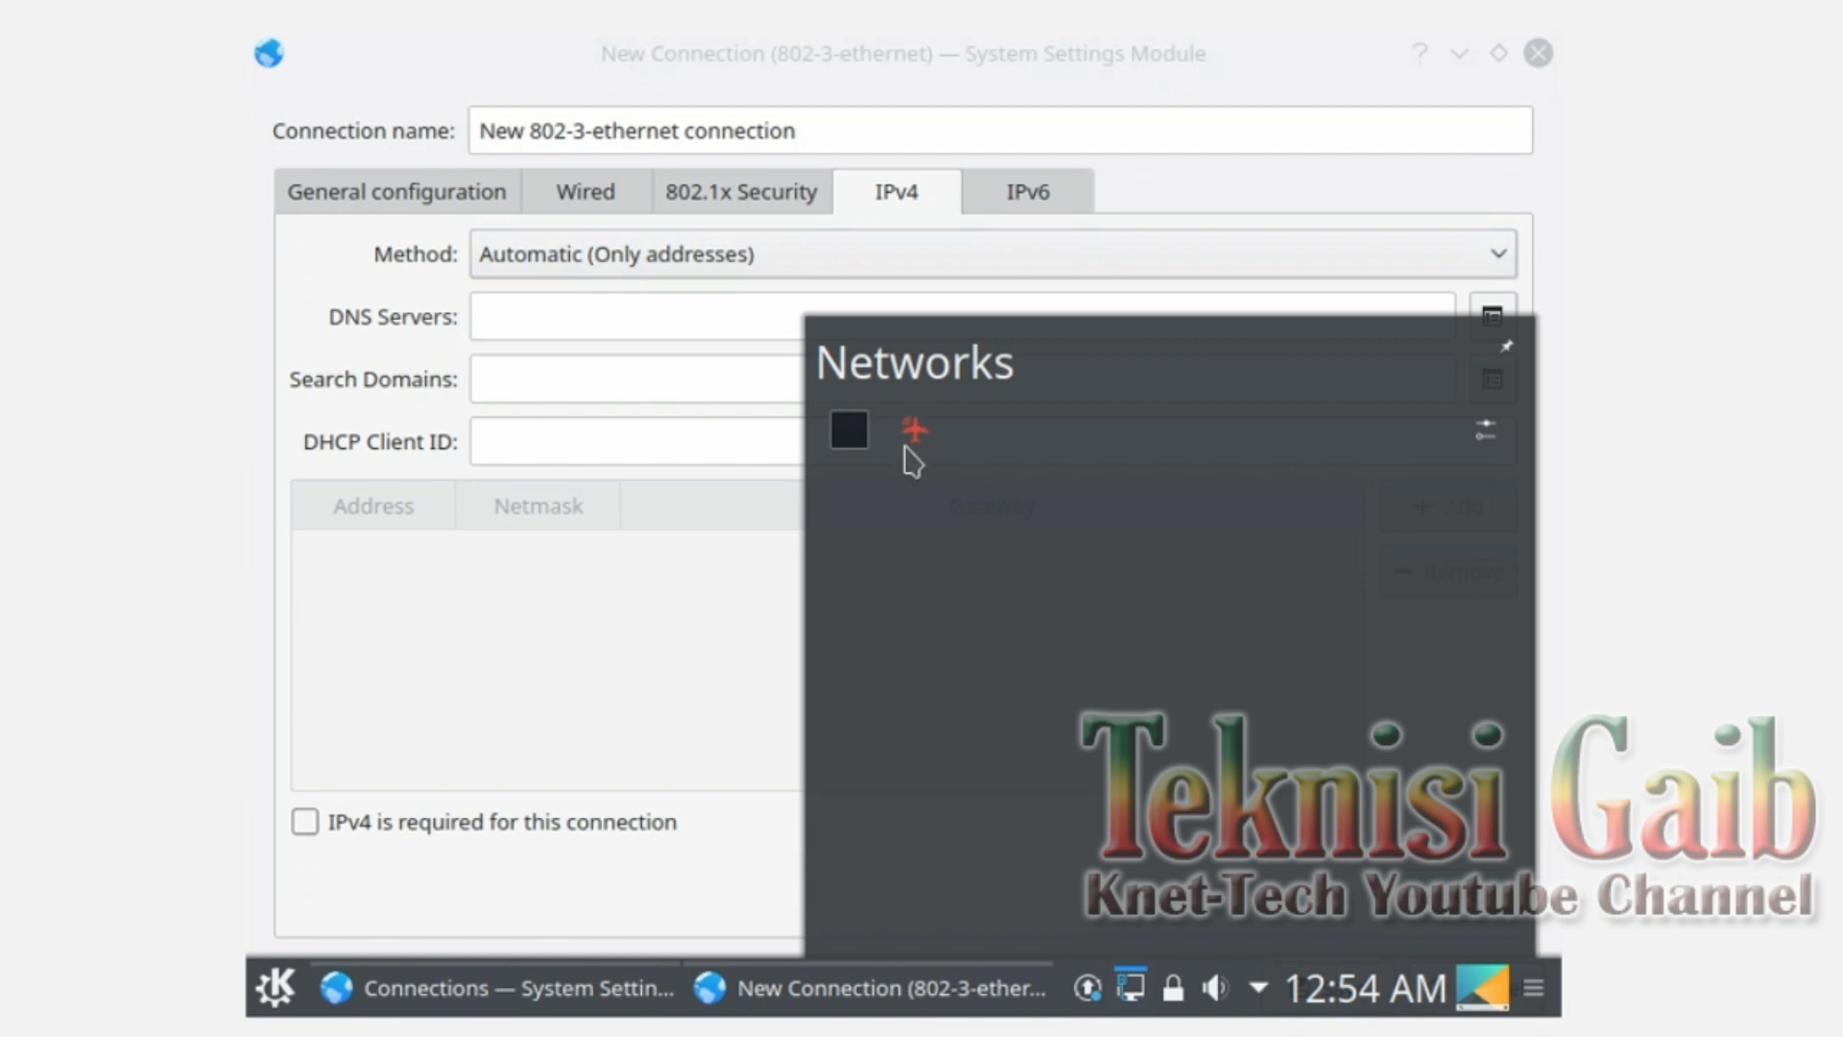
pyautogui.click(845, 429)
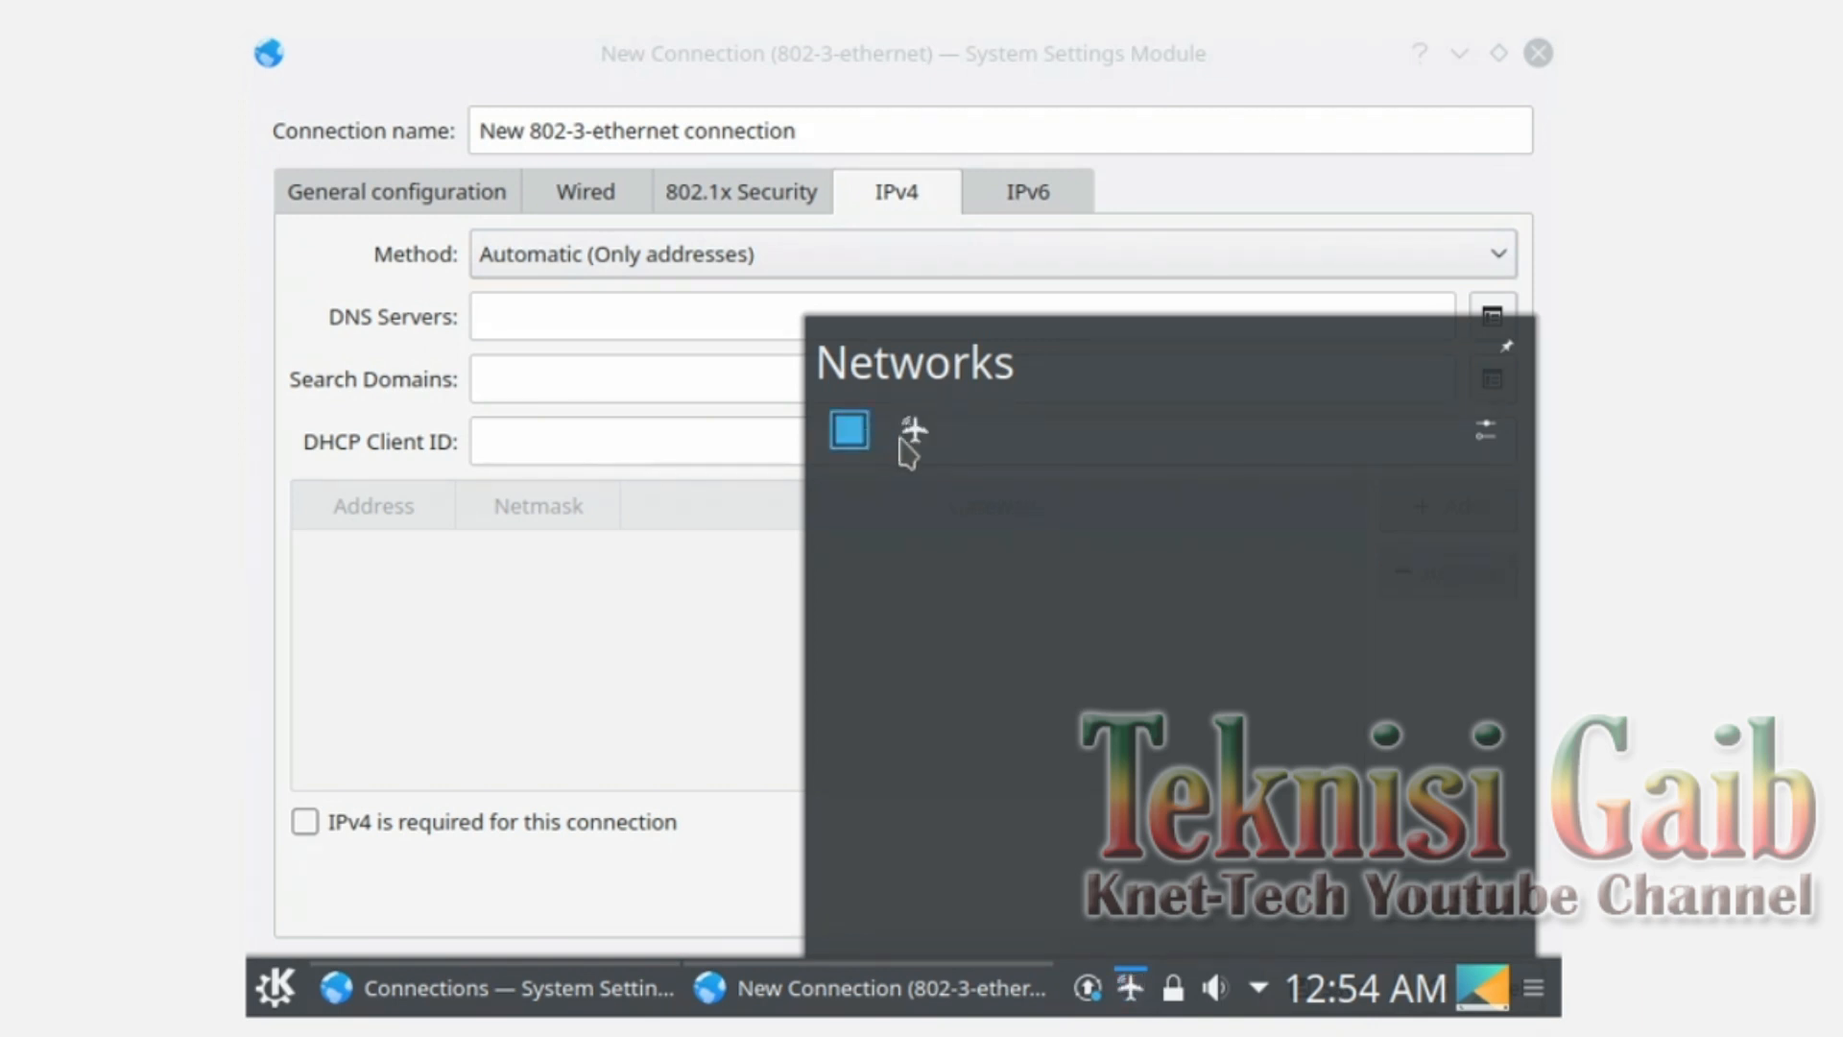
pyautogui.click(852, 432)
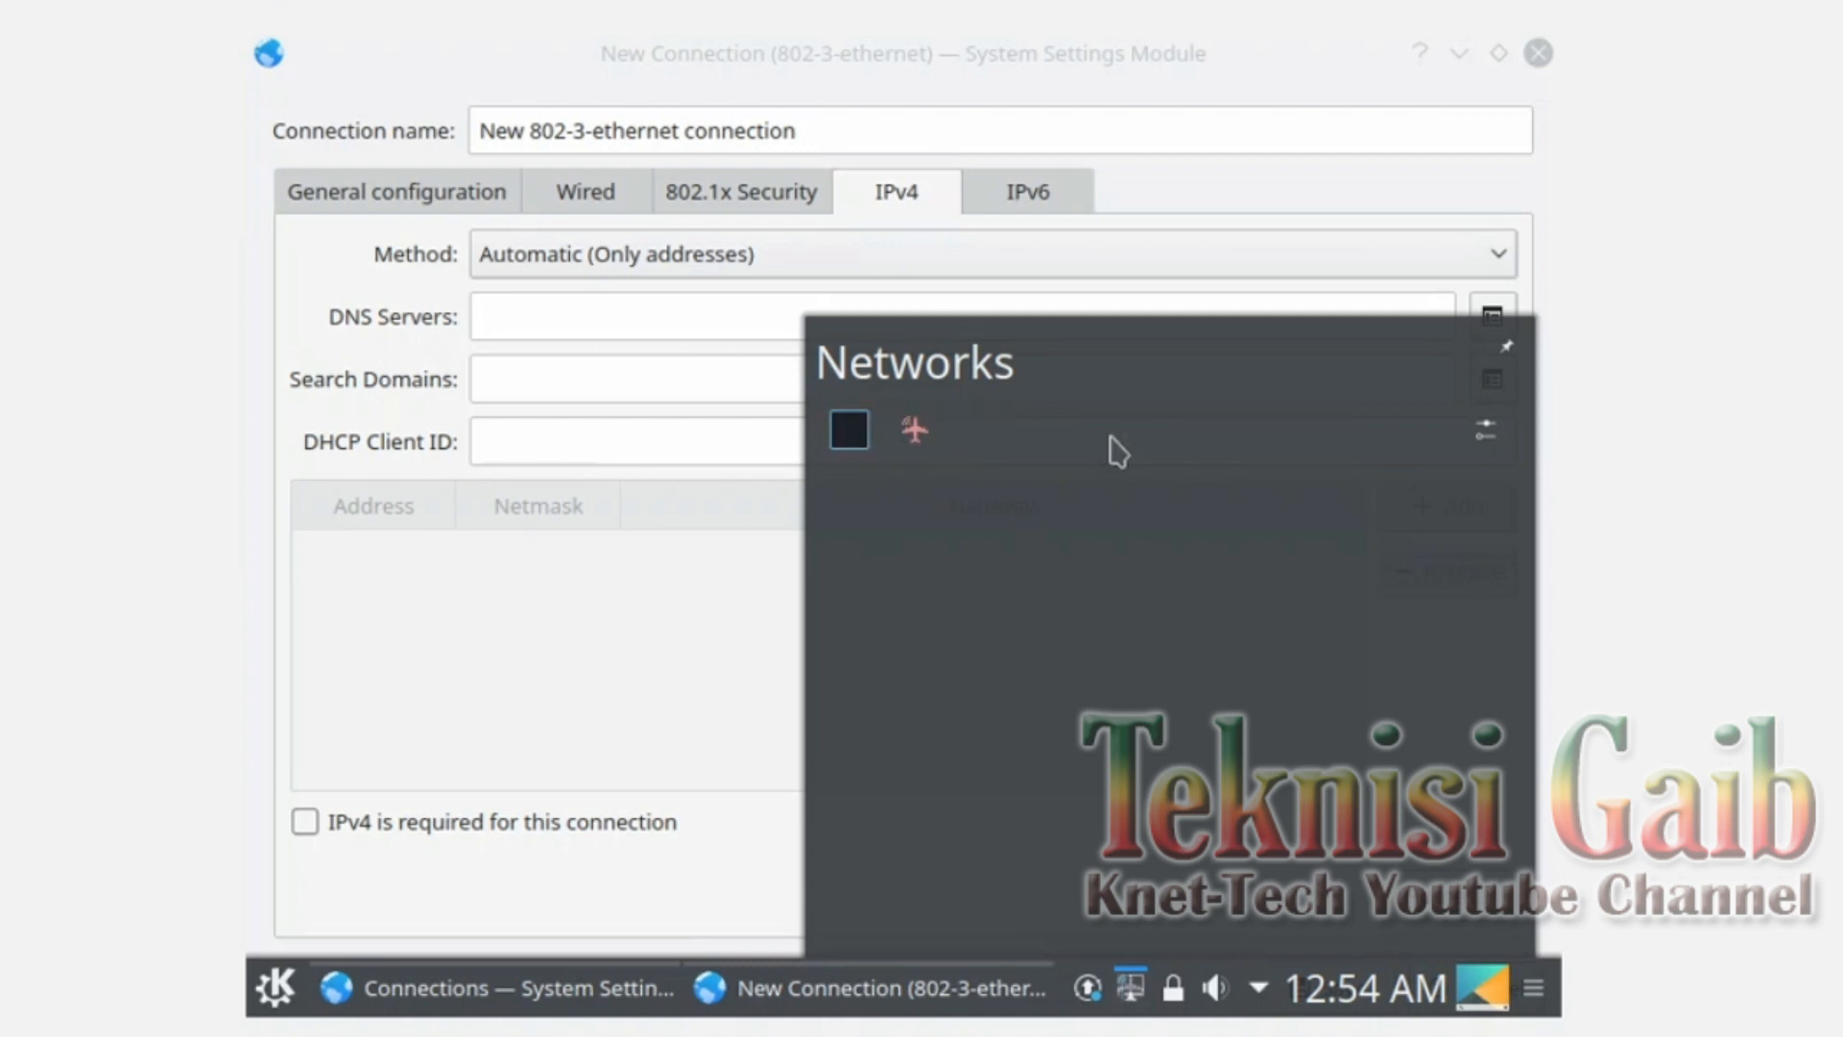
pyautogui.click(1490, 429)
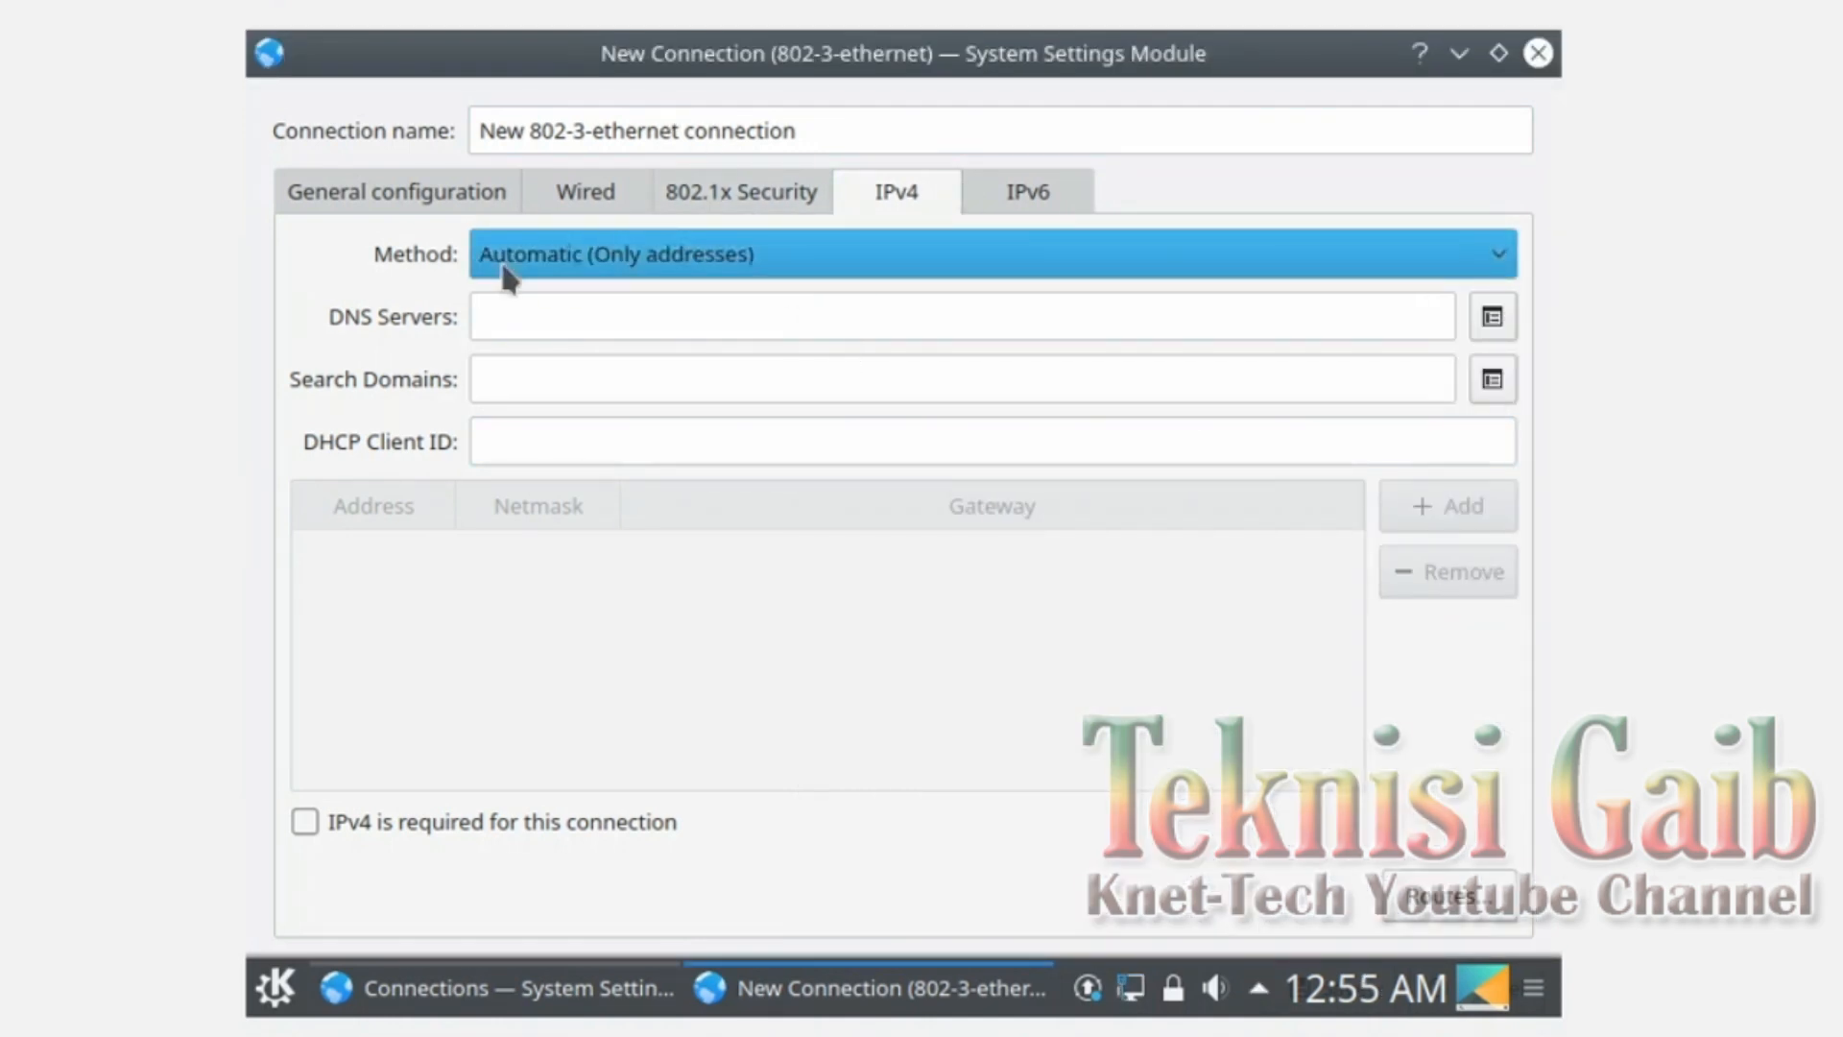
# Step: Set the IPv4 method of the new connection to Automatic and close its window without saving
pyautogui.click(660, 267)
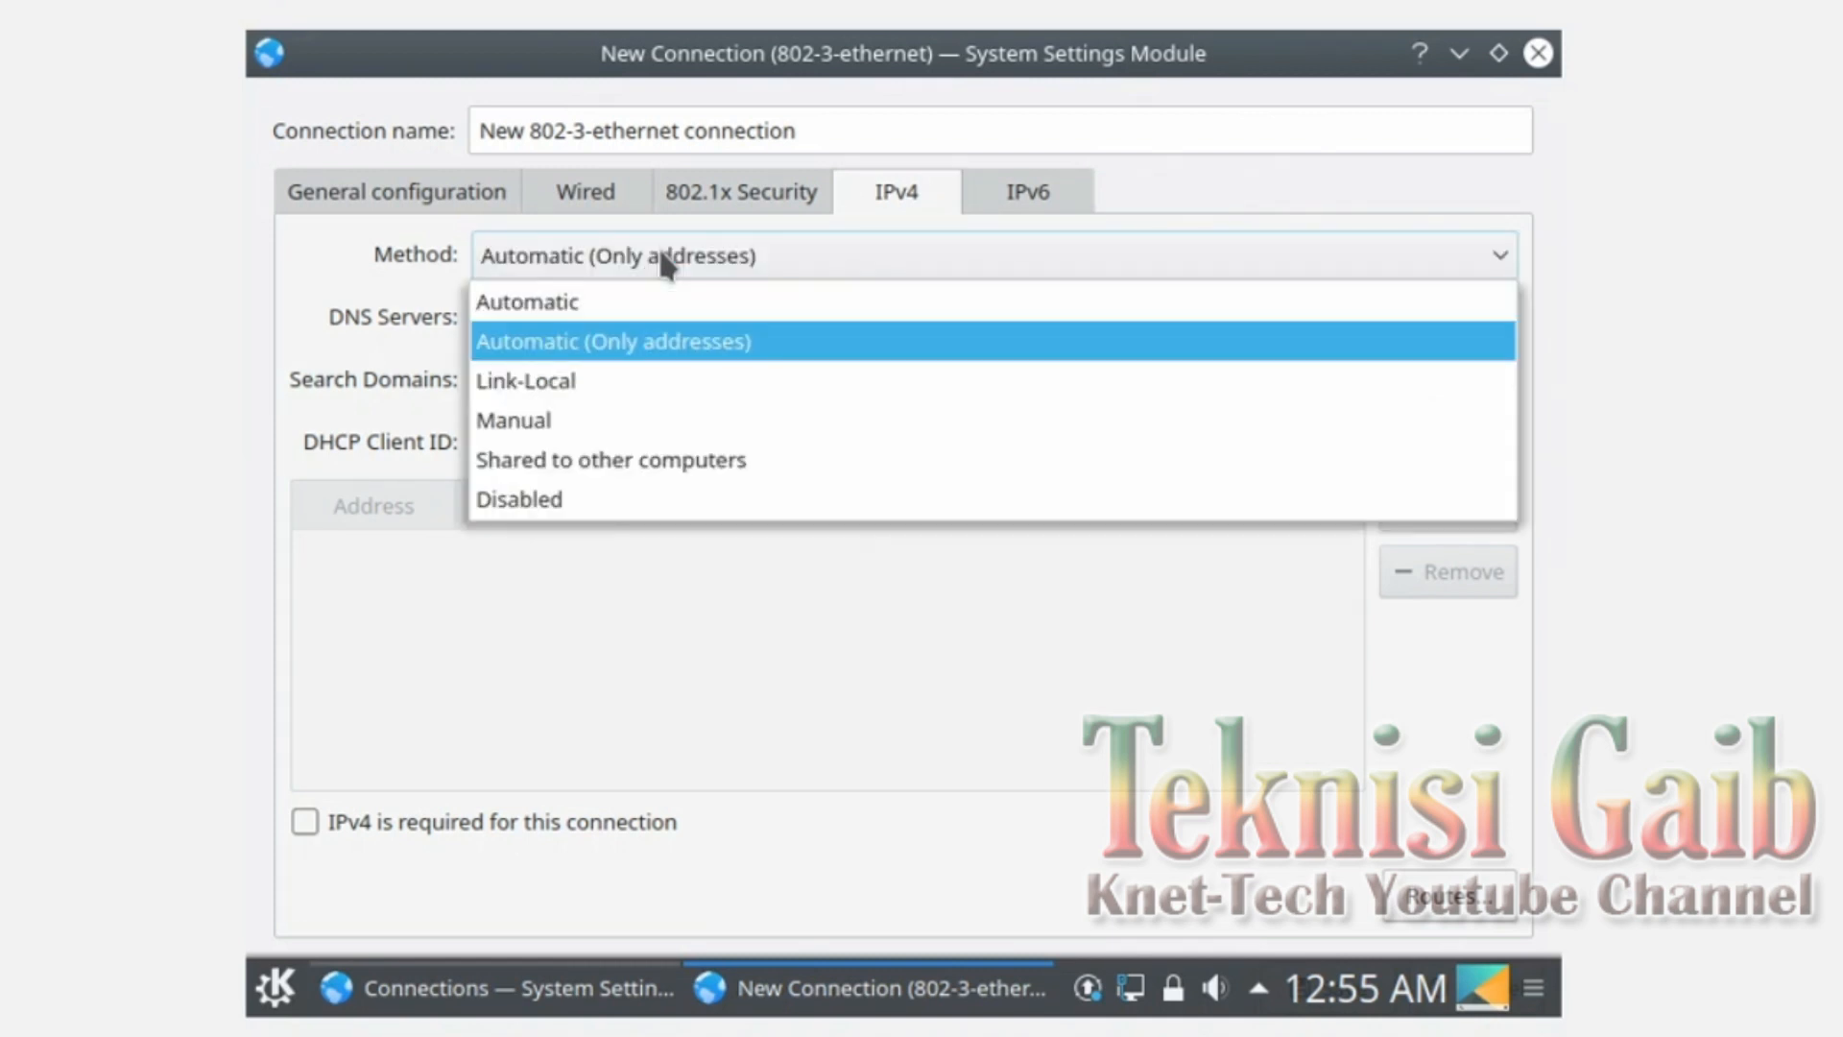
pyautogui.click(624, 304)
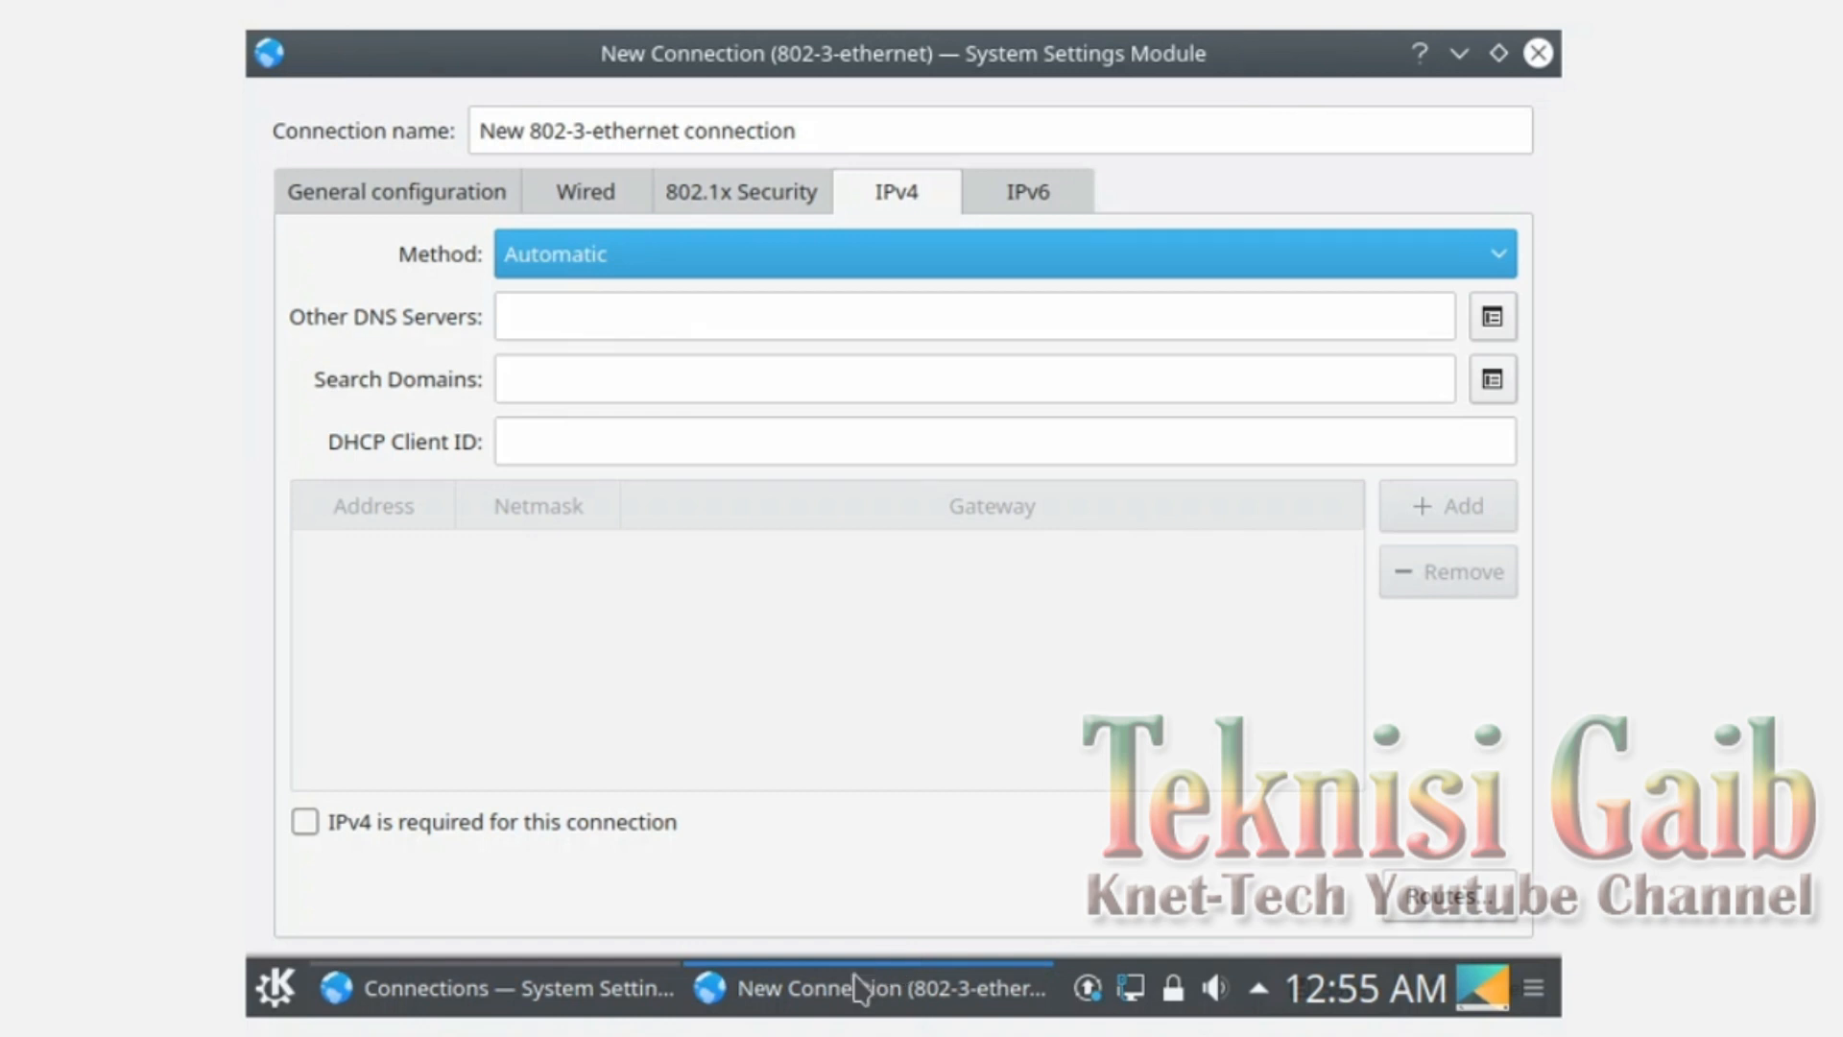
pyautogui.click(1538, 53)
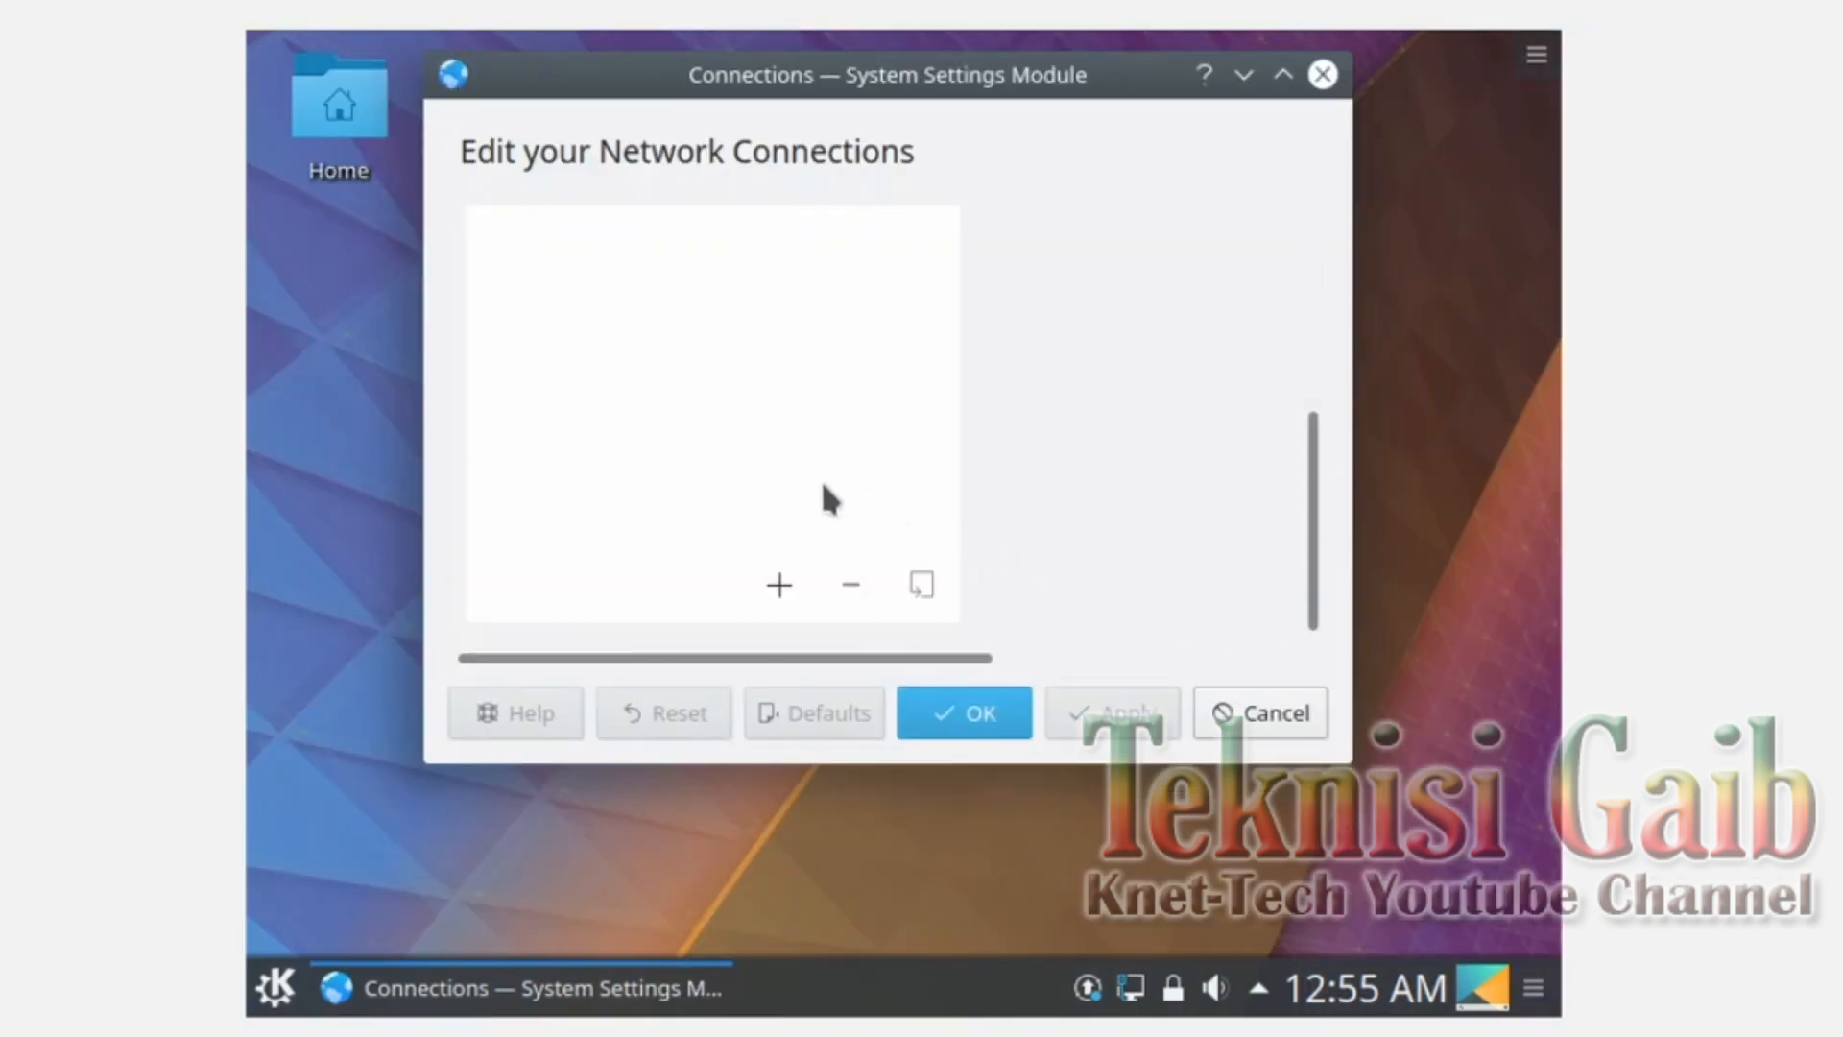
# Step: Add a Wired Ethernet connection in the maximized connections window, reviewing its 802.1x security and IPv4 settings and saving it with the defaults
pyautogui.click(1283, 74)
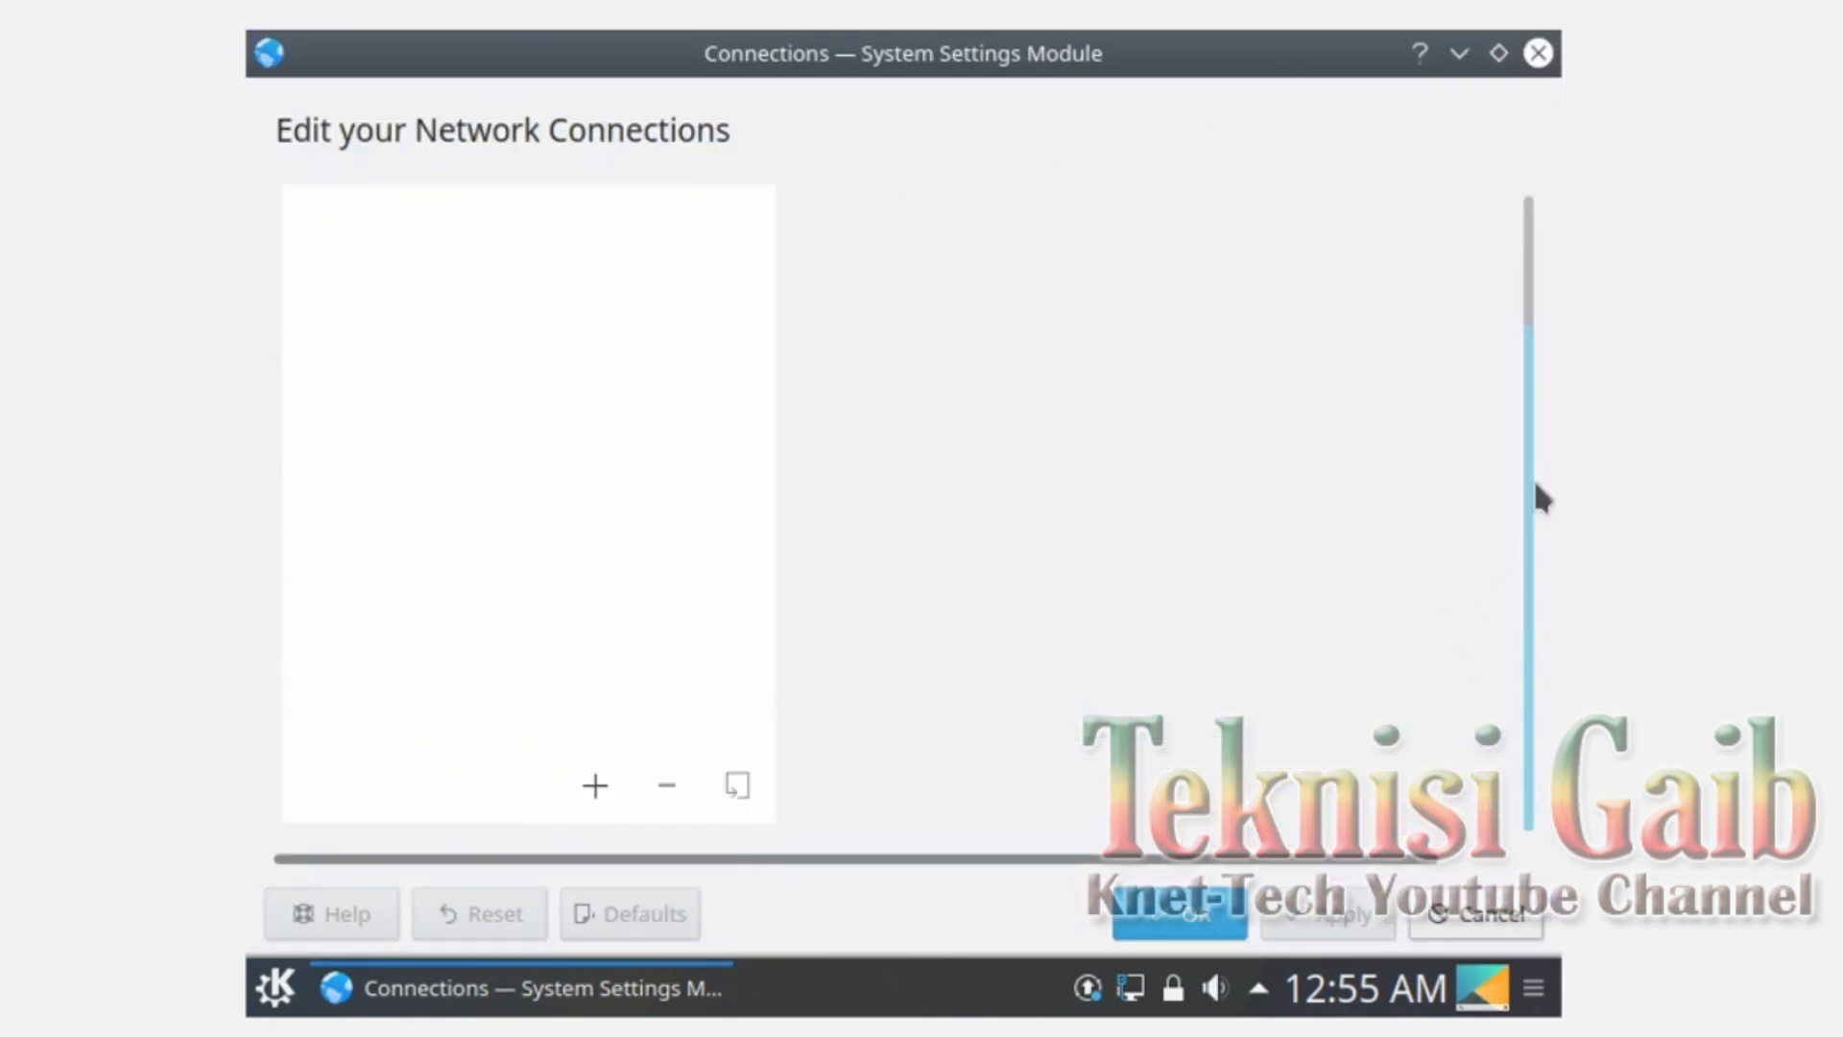
pyautogui.moveTo(1519, 457); pyautogui.dragTo(1473, 915)
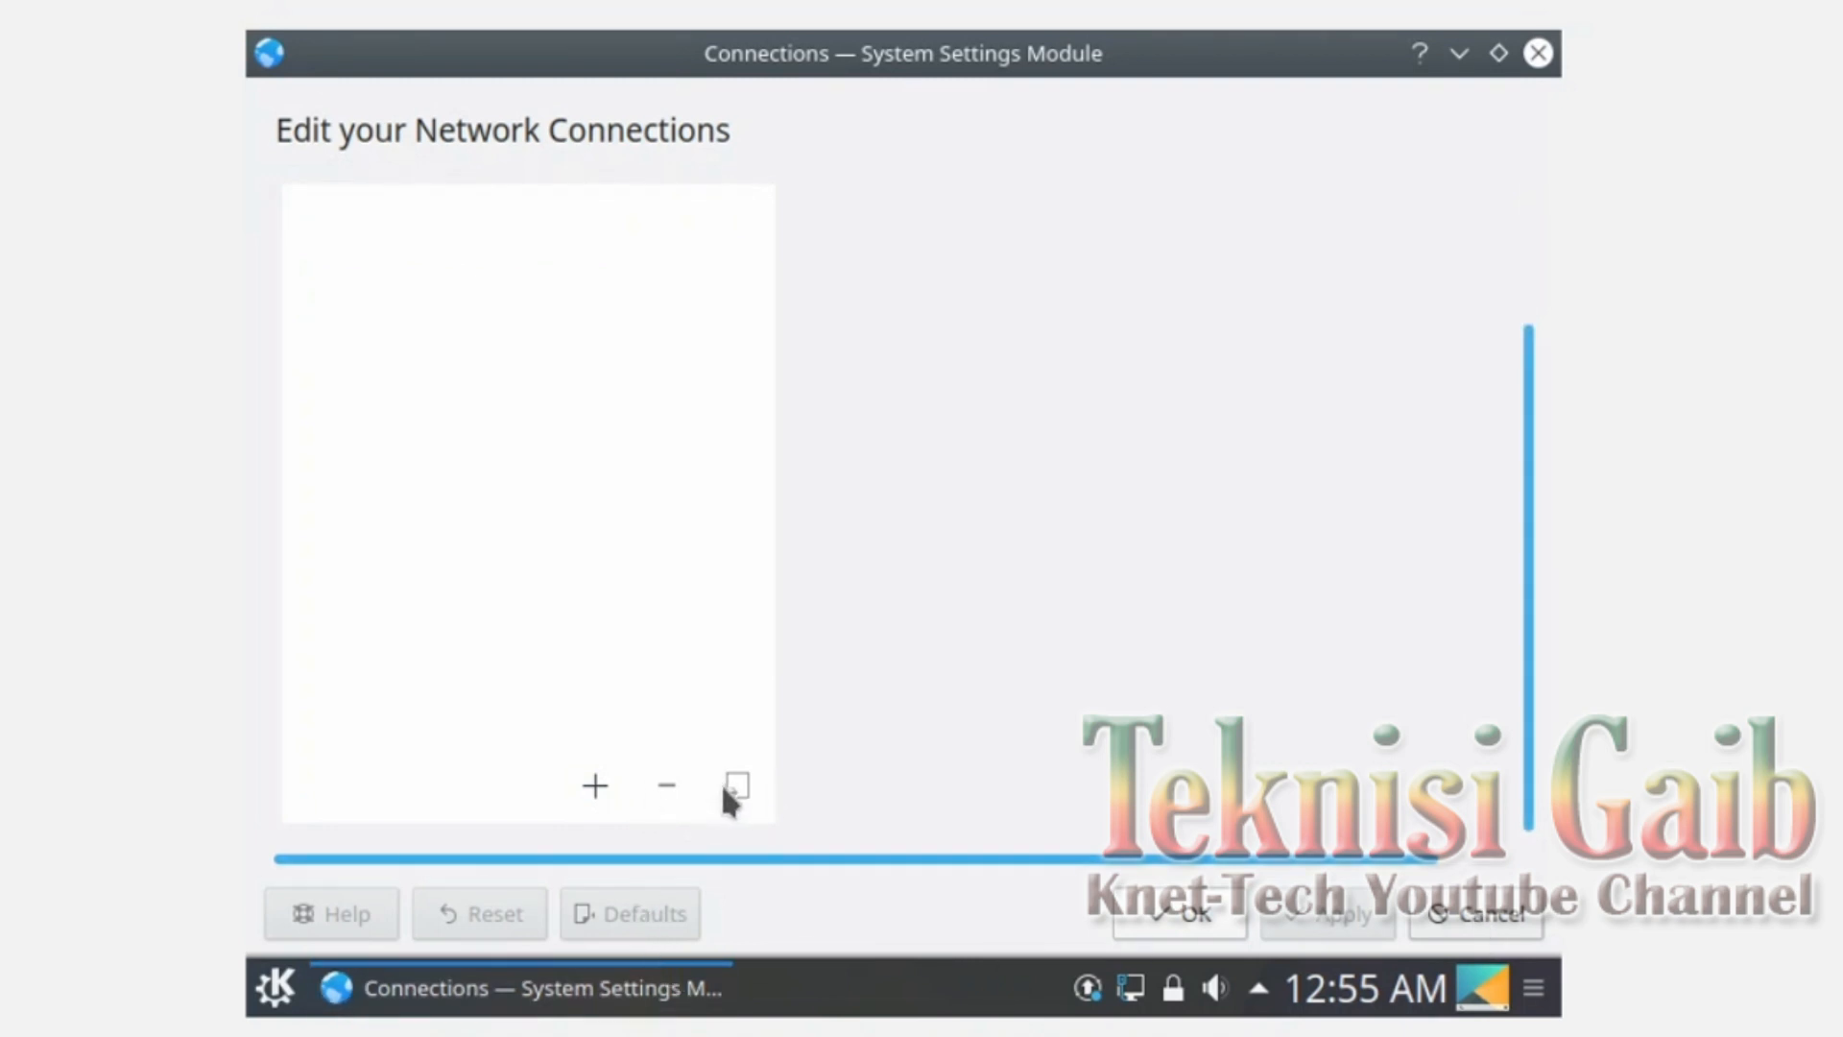
pyautogui.click(595, 785)
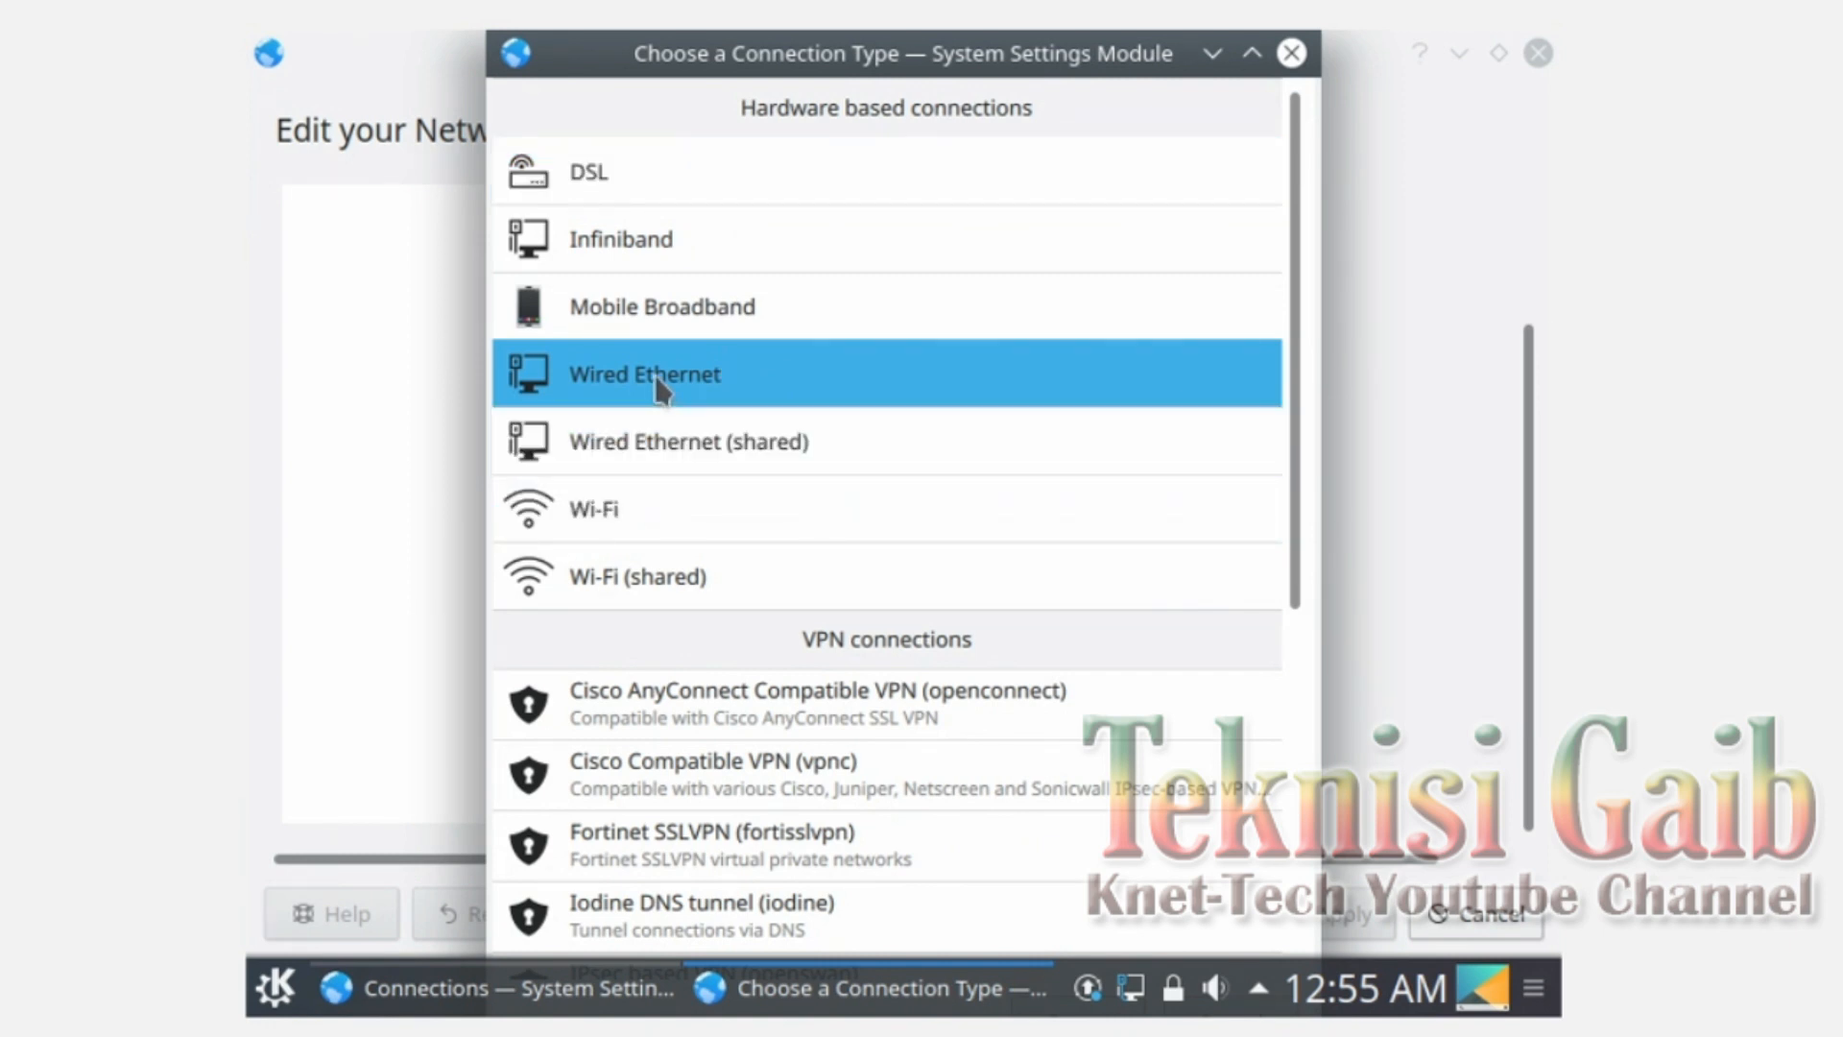
pyautogui.doubleClick(744, 377)
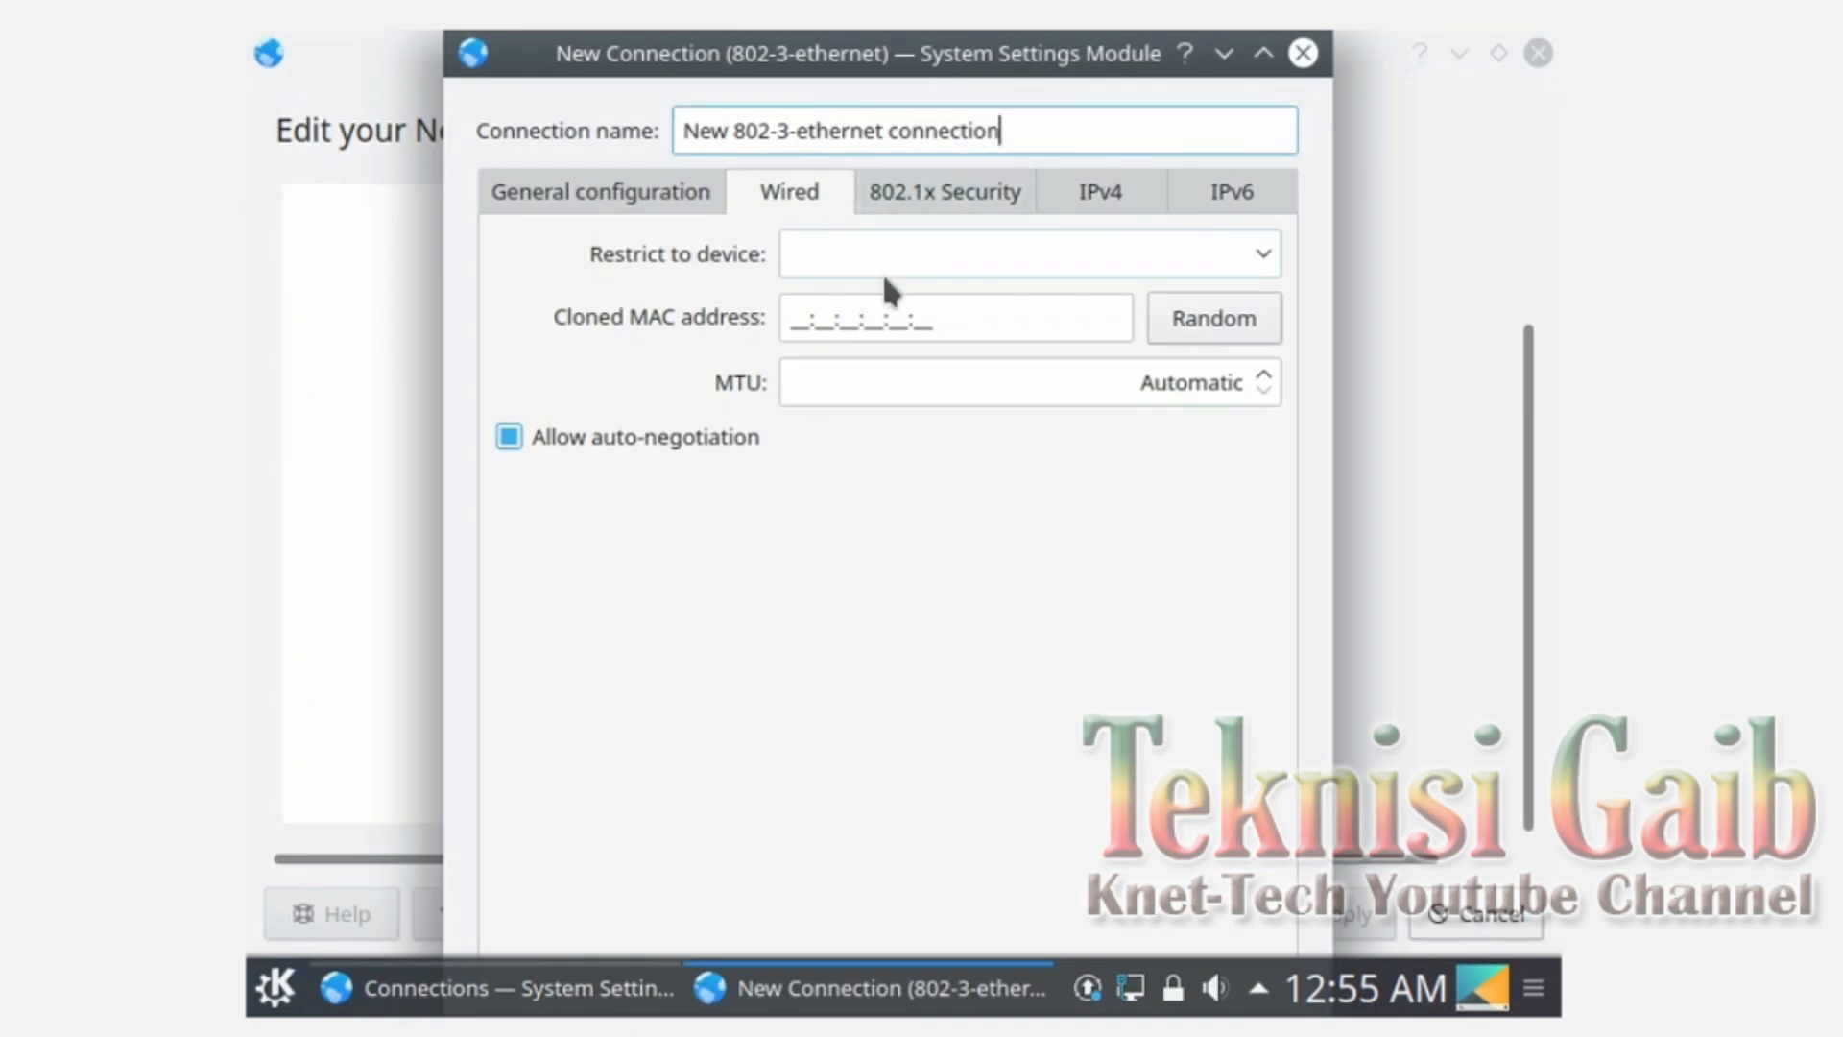
pyautogui.click(1008, 192)
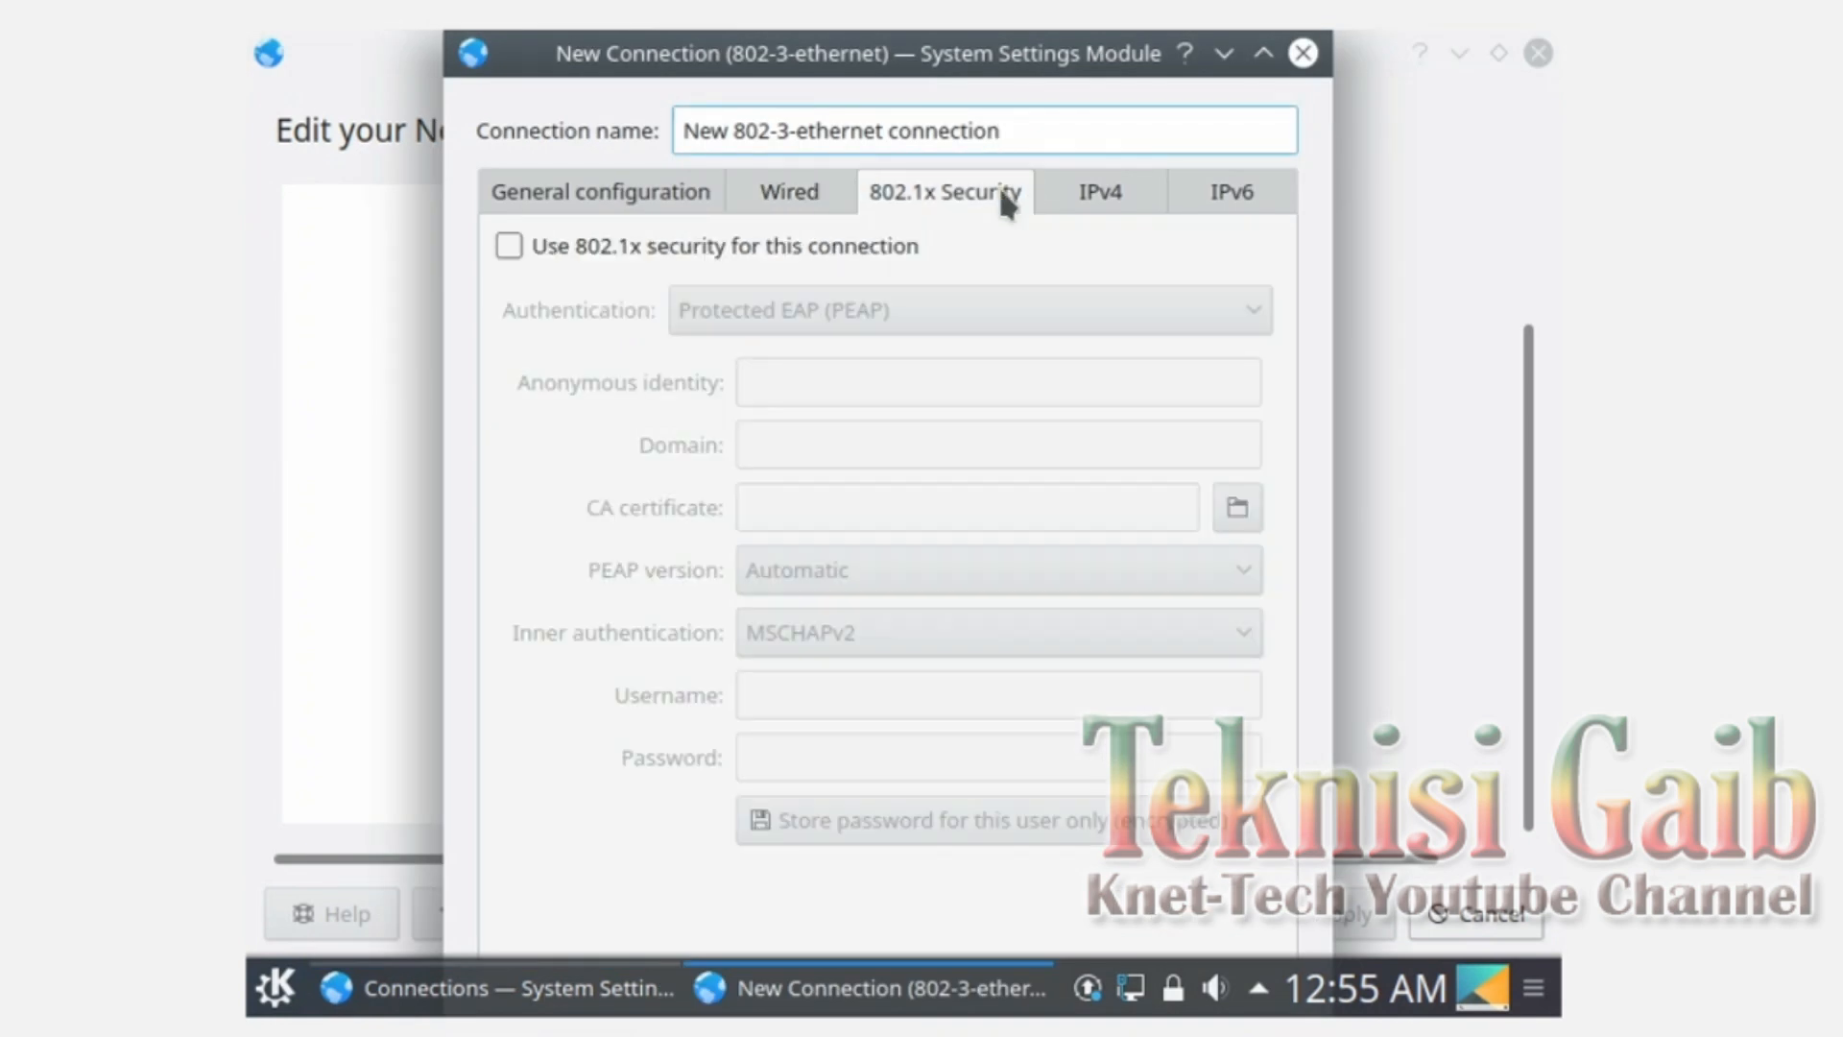
pyautogui.click(1106, 194)
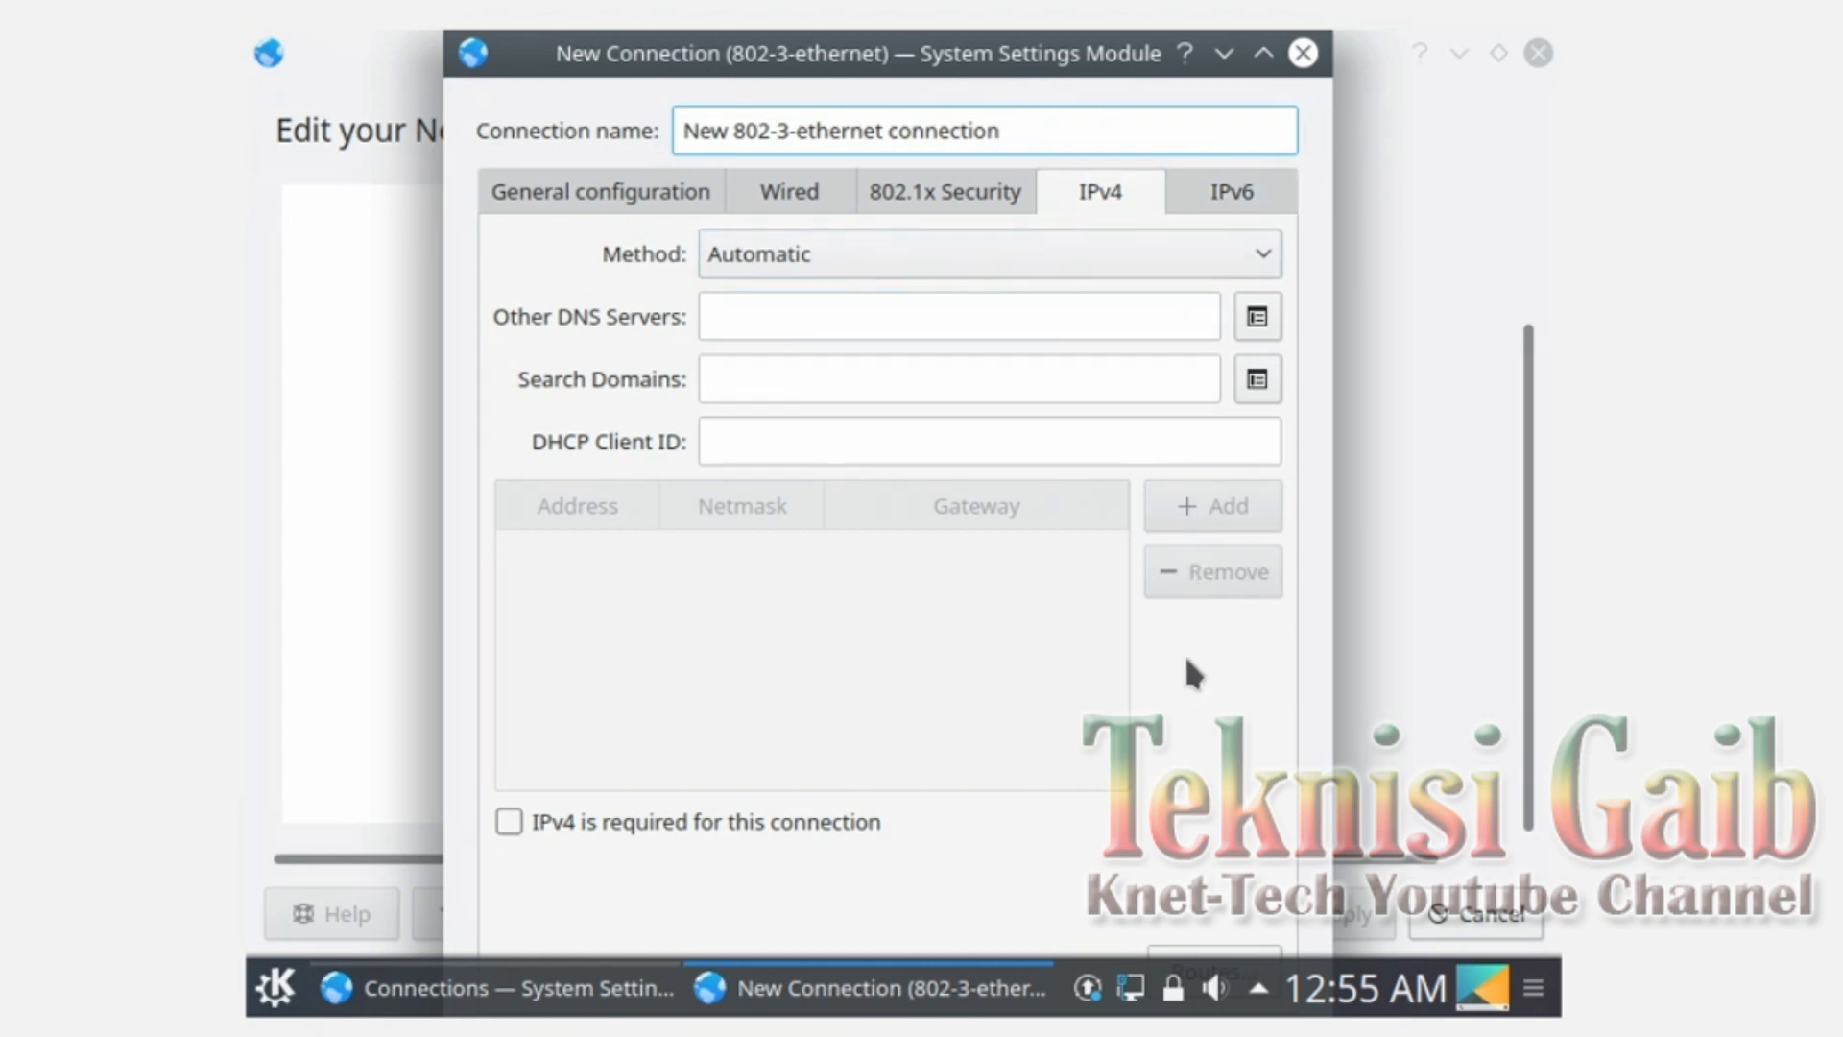
pyautogui.press('Return')
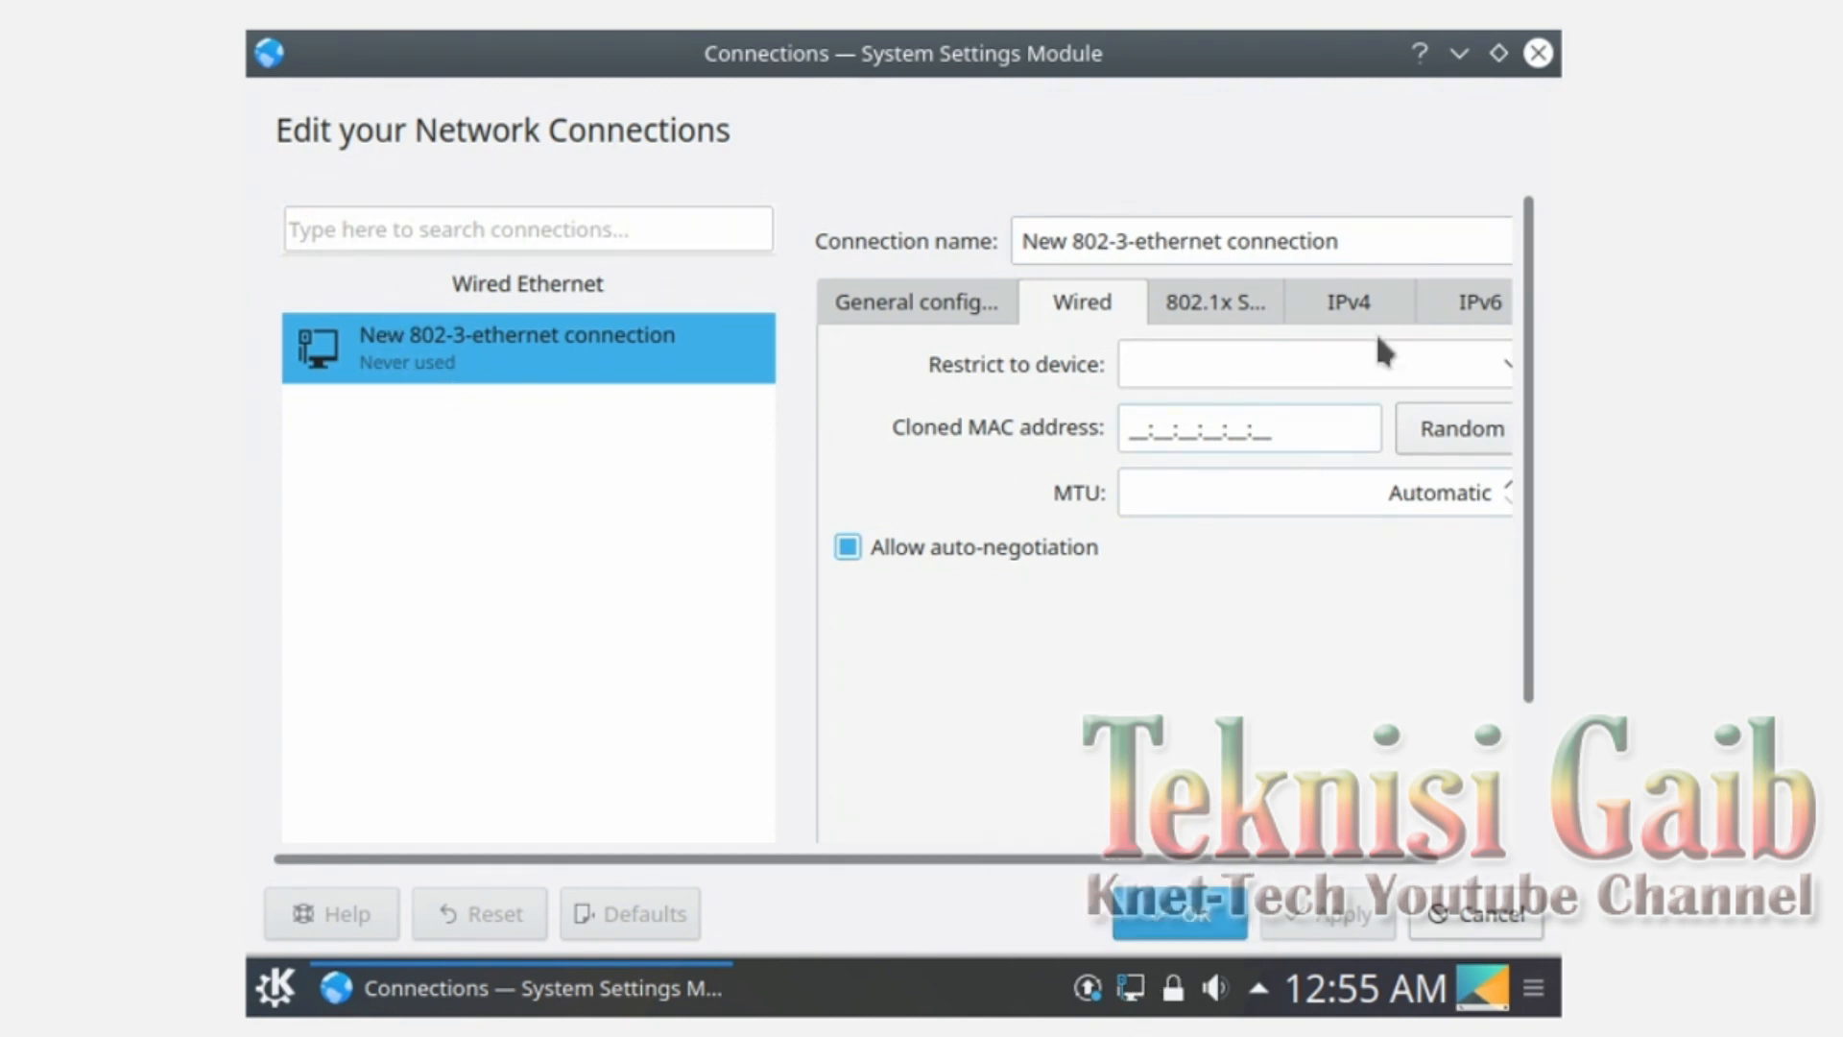
# Step: Review the IPv4 settings of the saved wired connection and close the connections window
pyautogui.click(1362, 283)
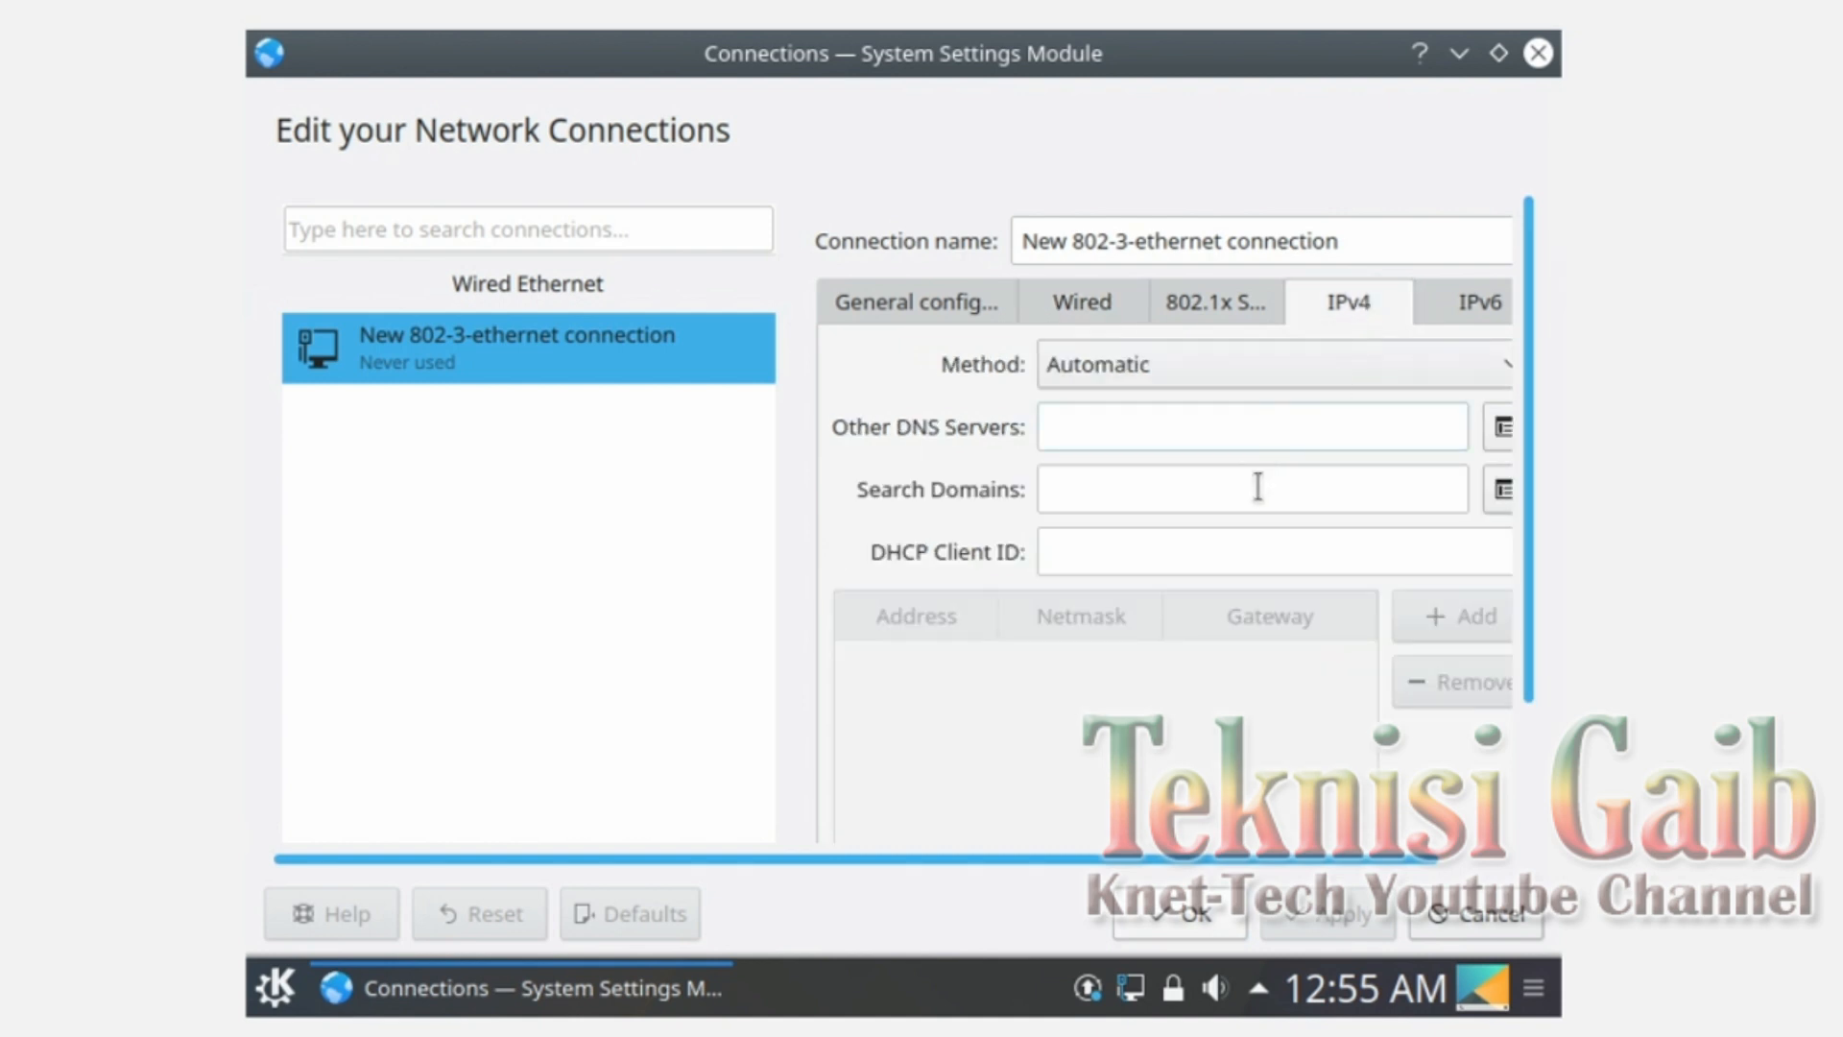
pyautogui.moveTo(1375, 863); pyautogui.dragTo(1499, 860)
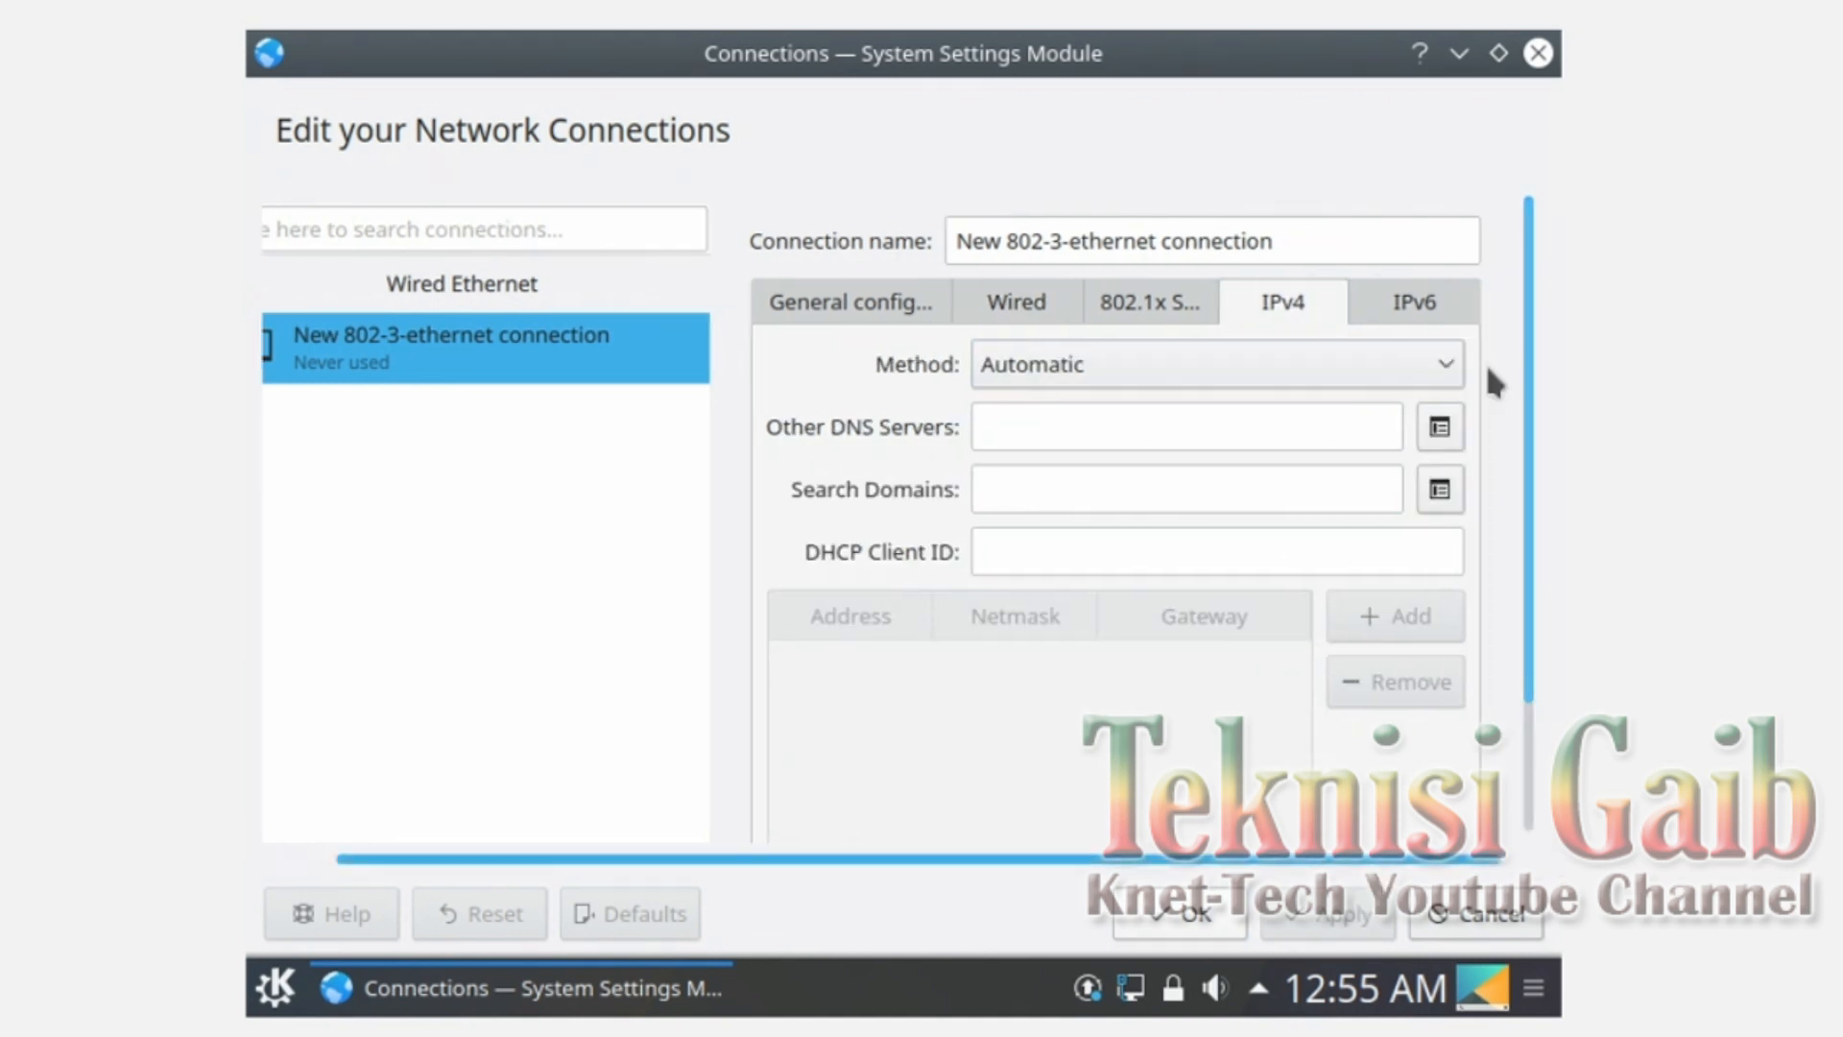
pyautogui.click(1538, 53)
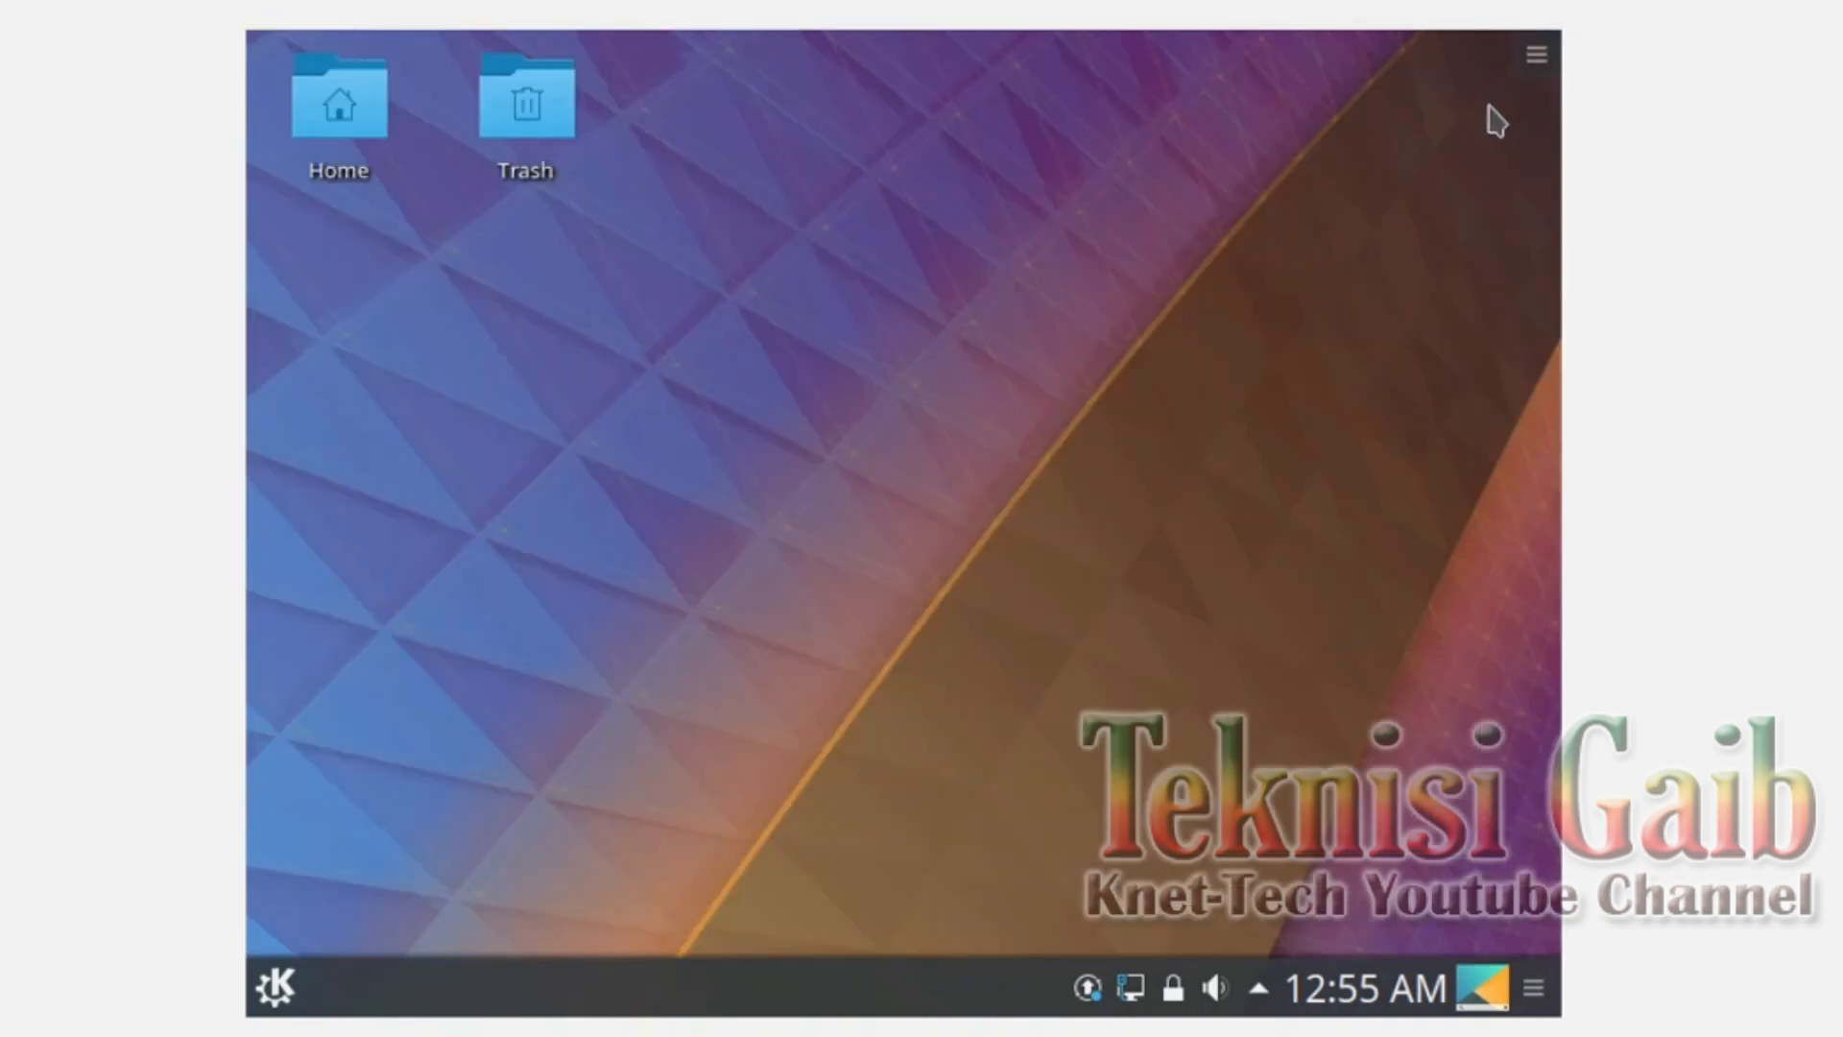
# Step: Open the Run Command prompt from the desktop and dismiss the language support notification
pyautogui.rightClick(1026, 173)
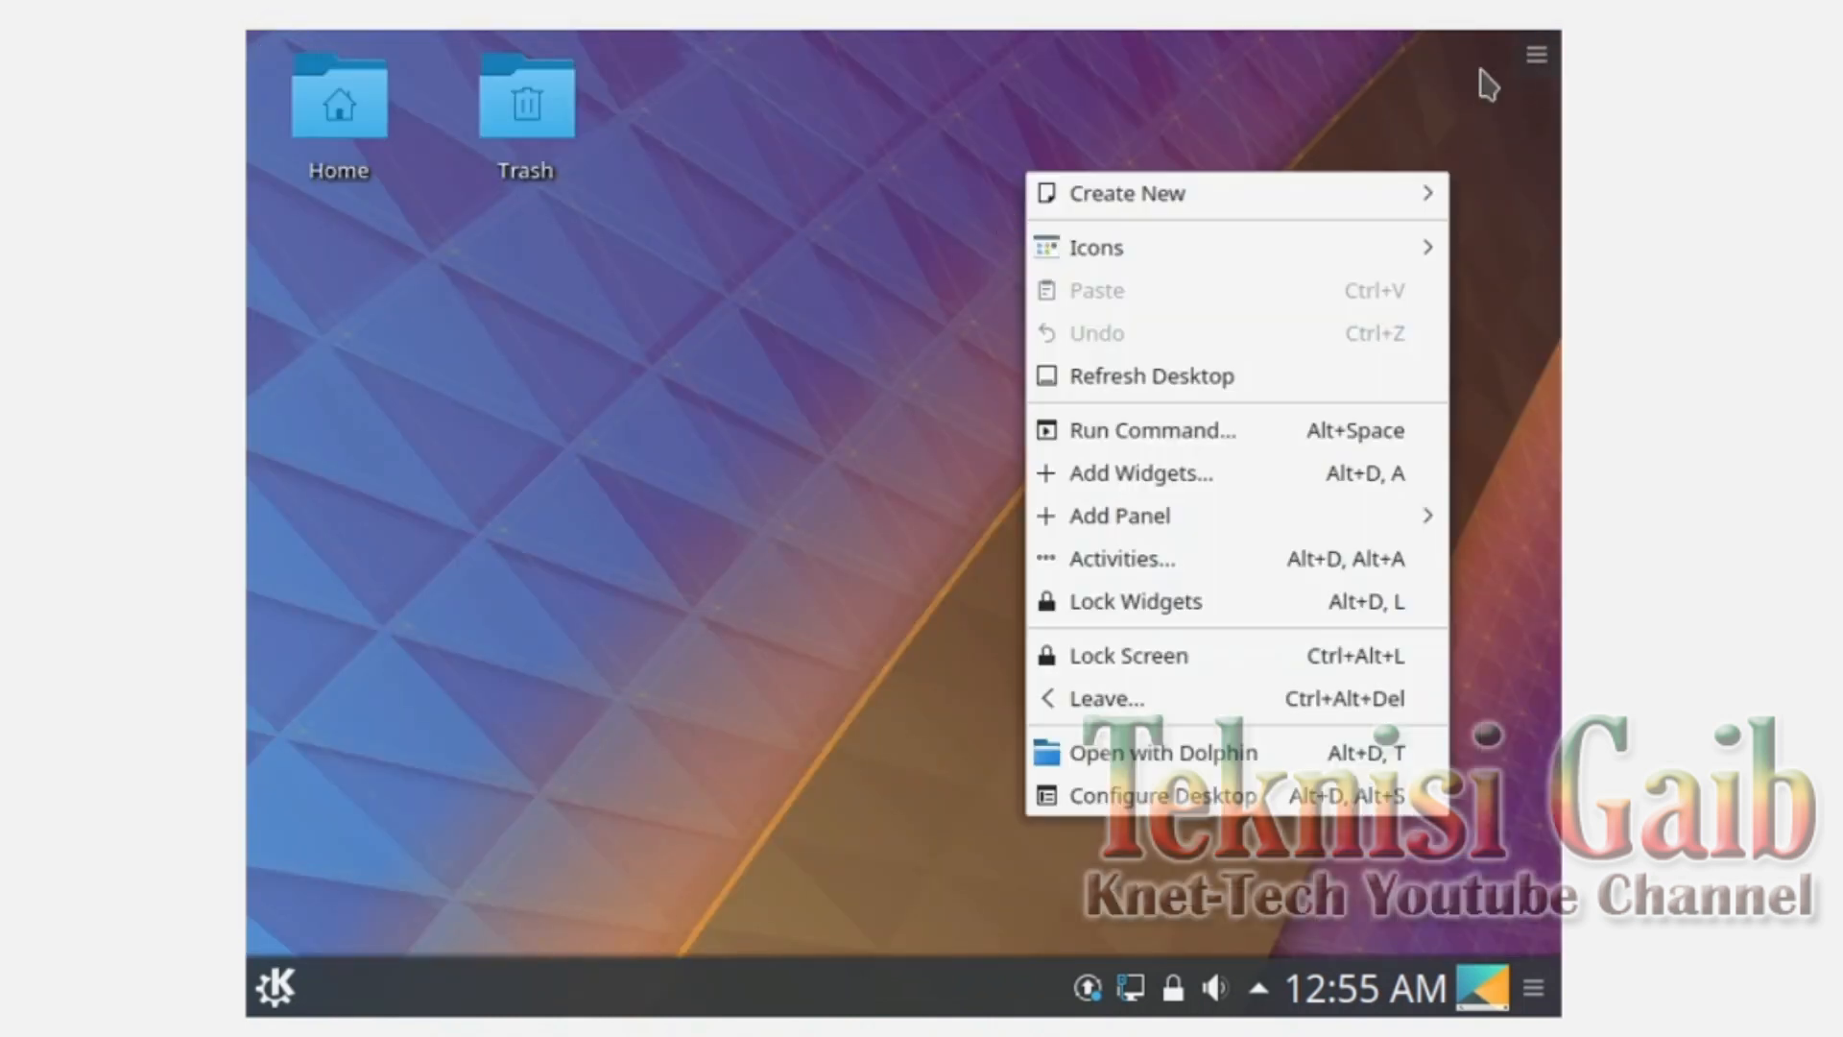
pyautogui.click(1221, 432)
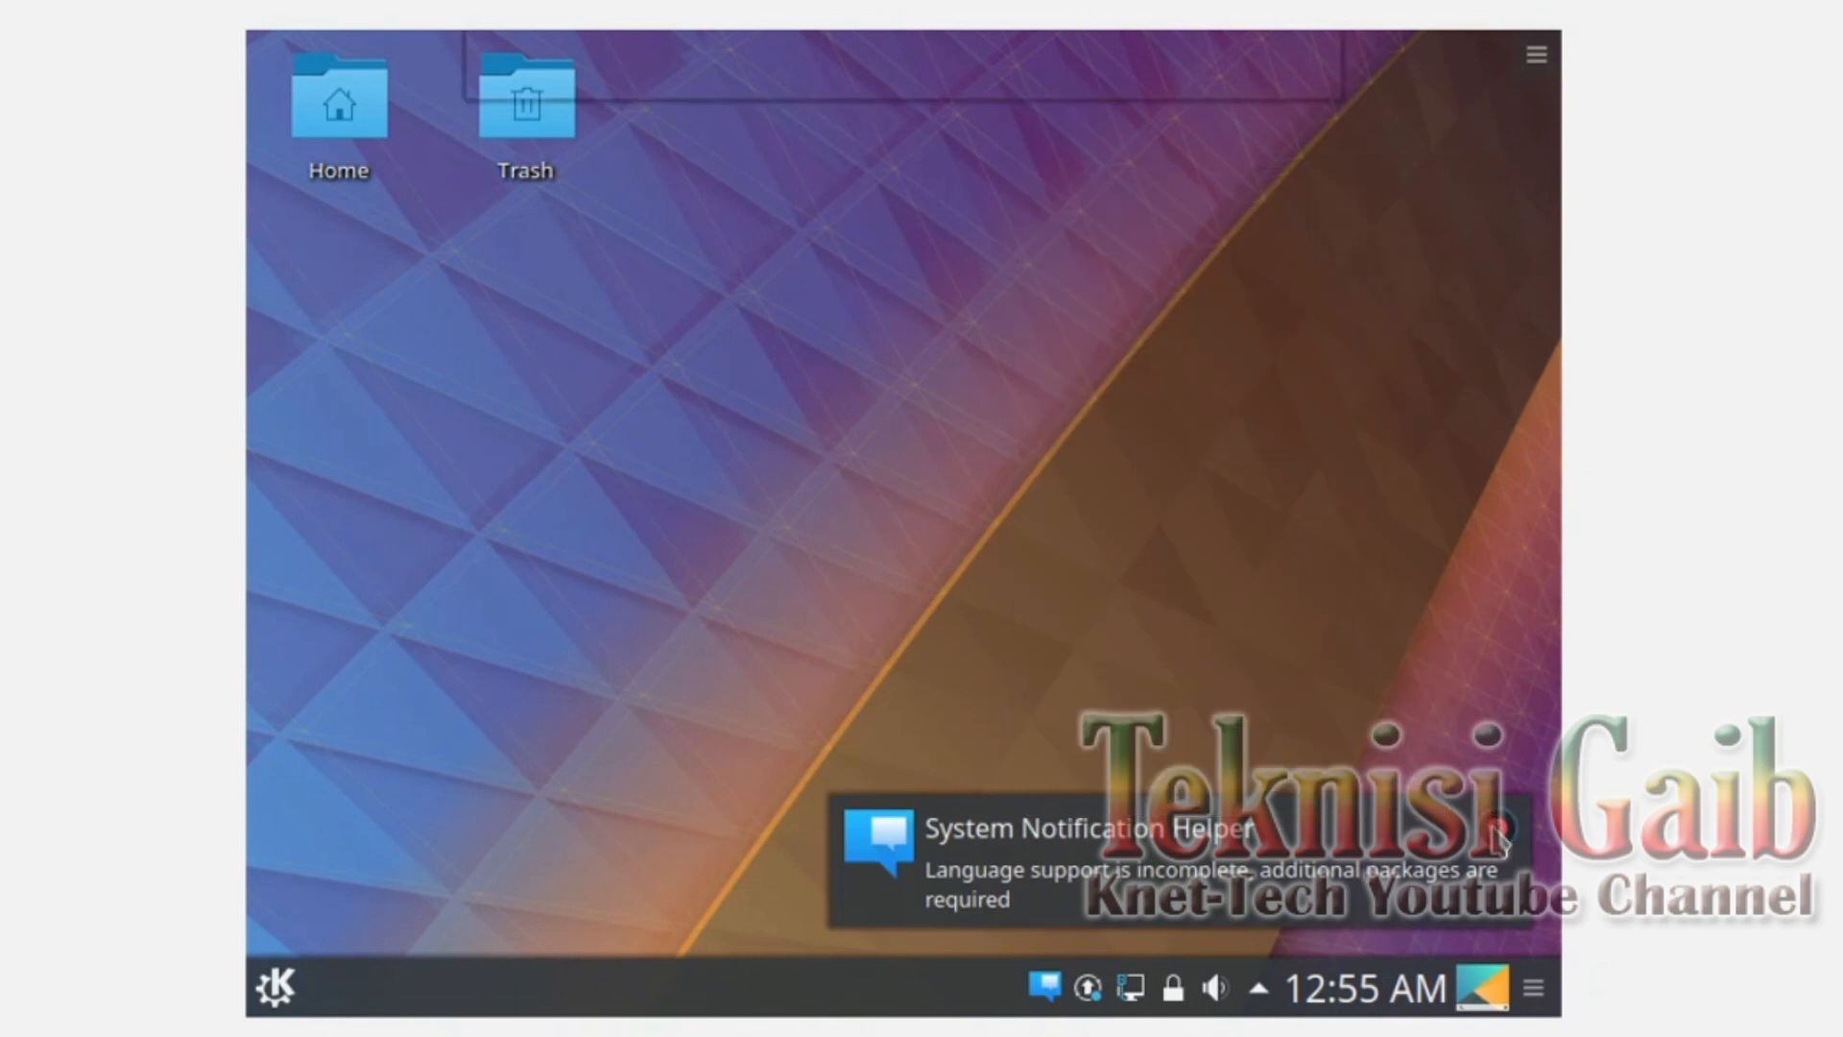
pyautogui.click(1499, 832)
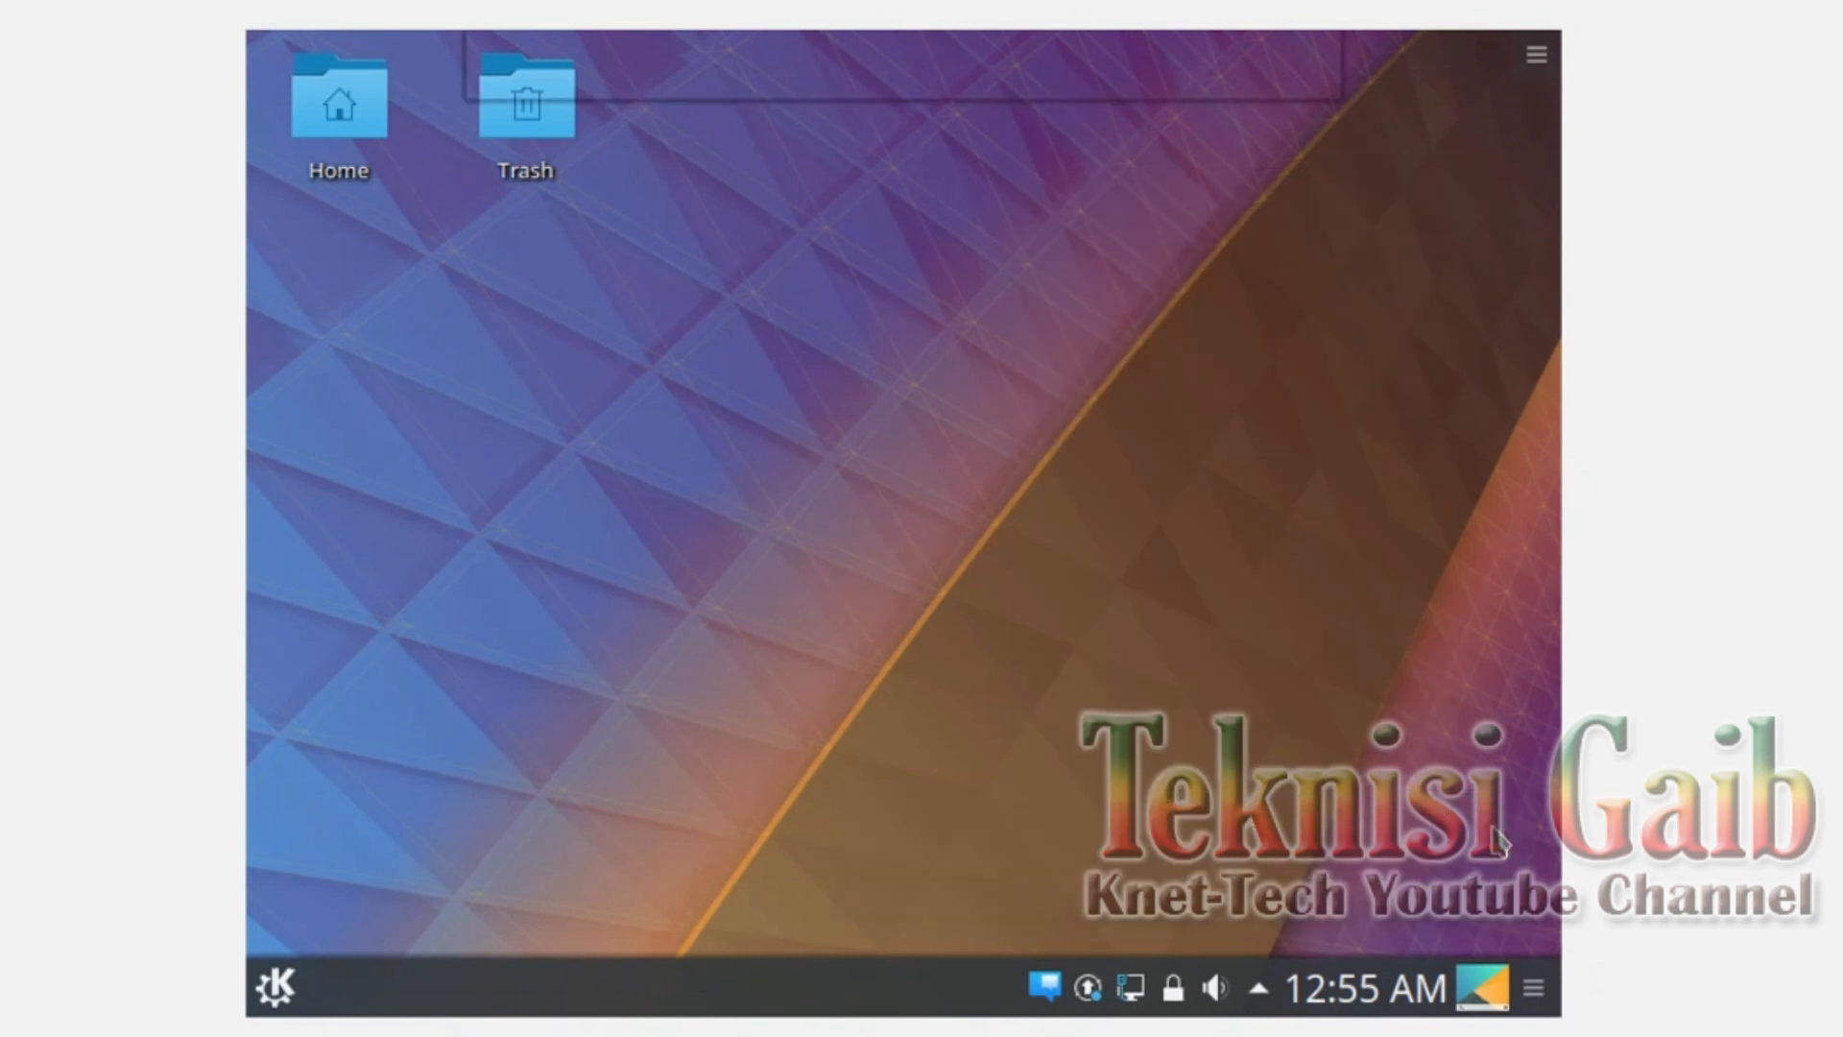
# Step: Examine the desktop and panel customization options and the kinds of items that can be created on the desktop
pyautogui.click(1534, 61)
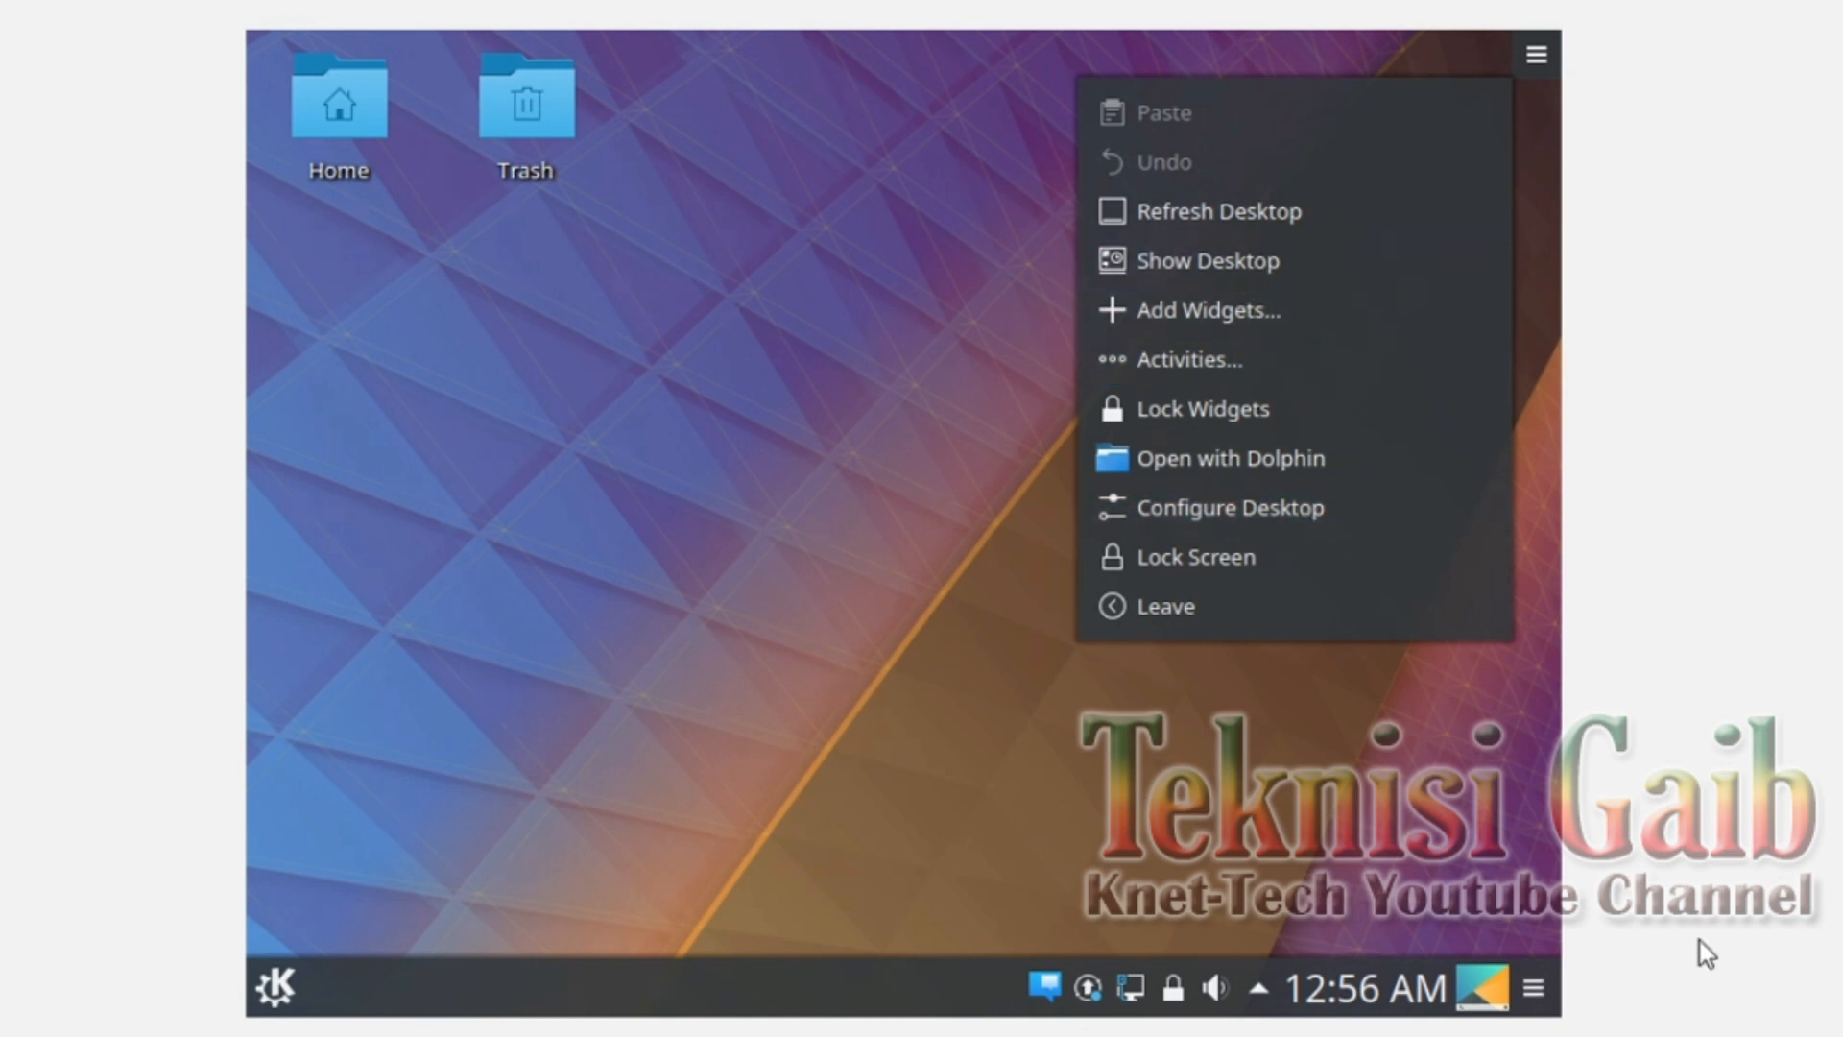
pyautogui.click(1528, 997)
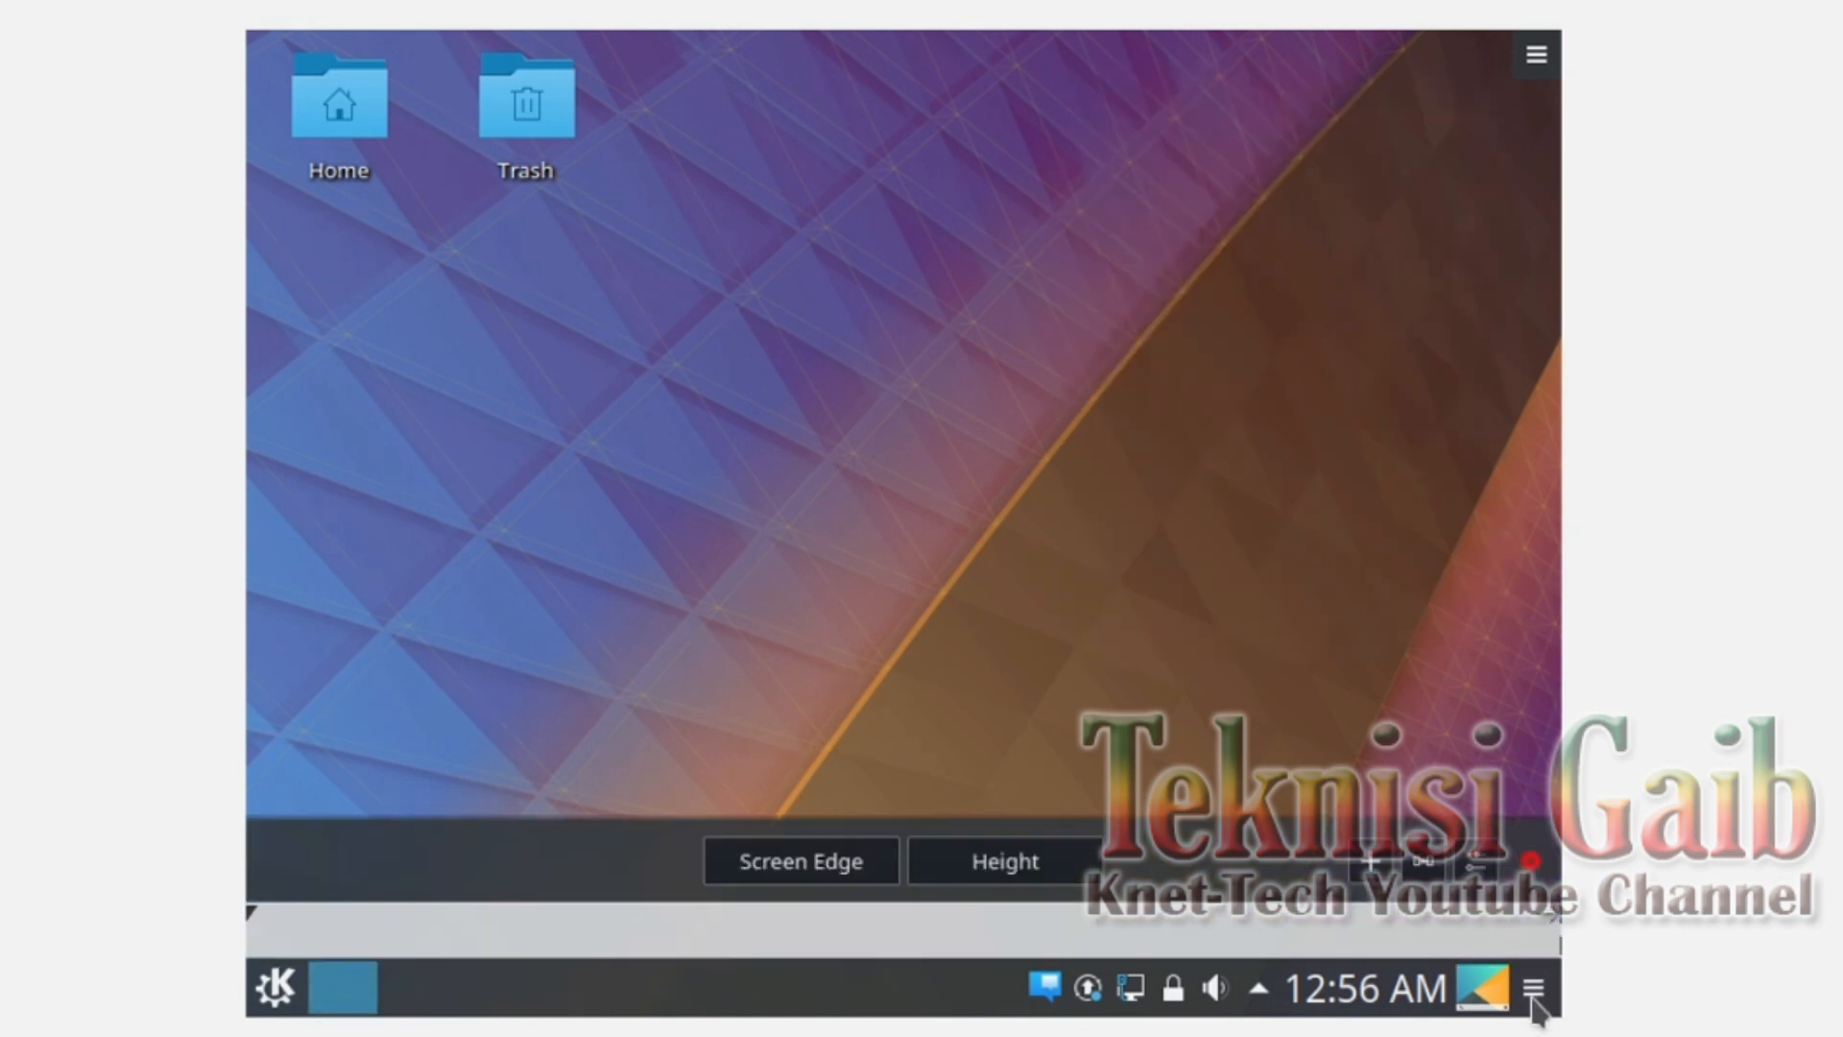
pyautogui.moveTo(269, 994)
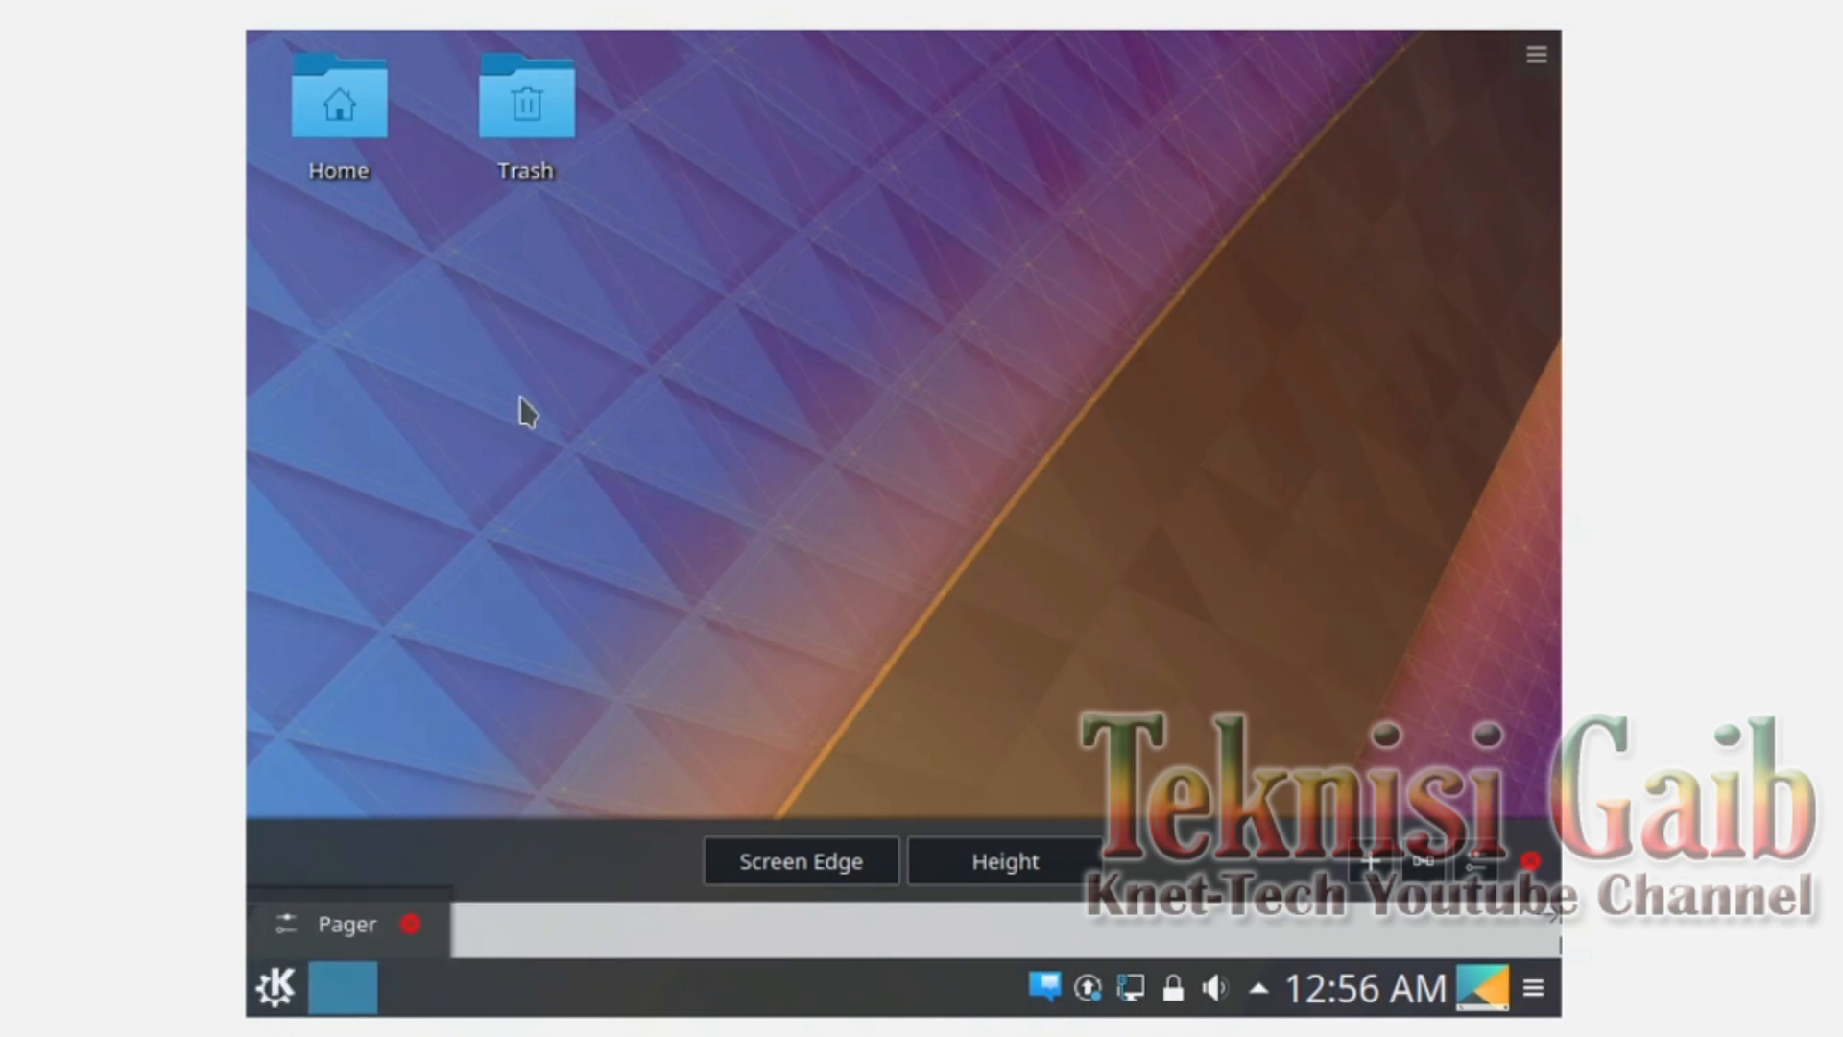
pyautogui.click(524, 366)
pyautogui.rightClick(785, 231)
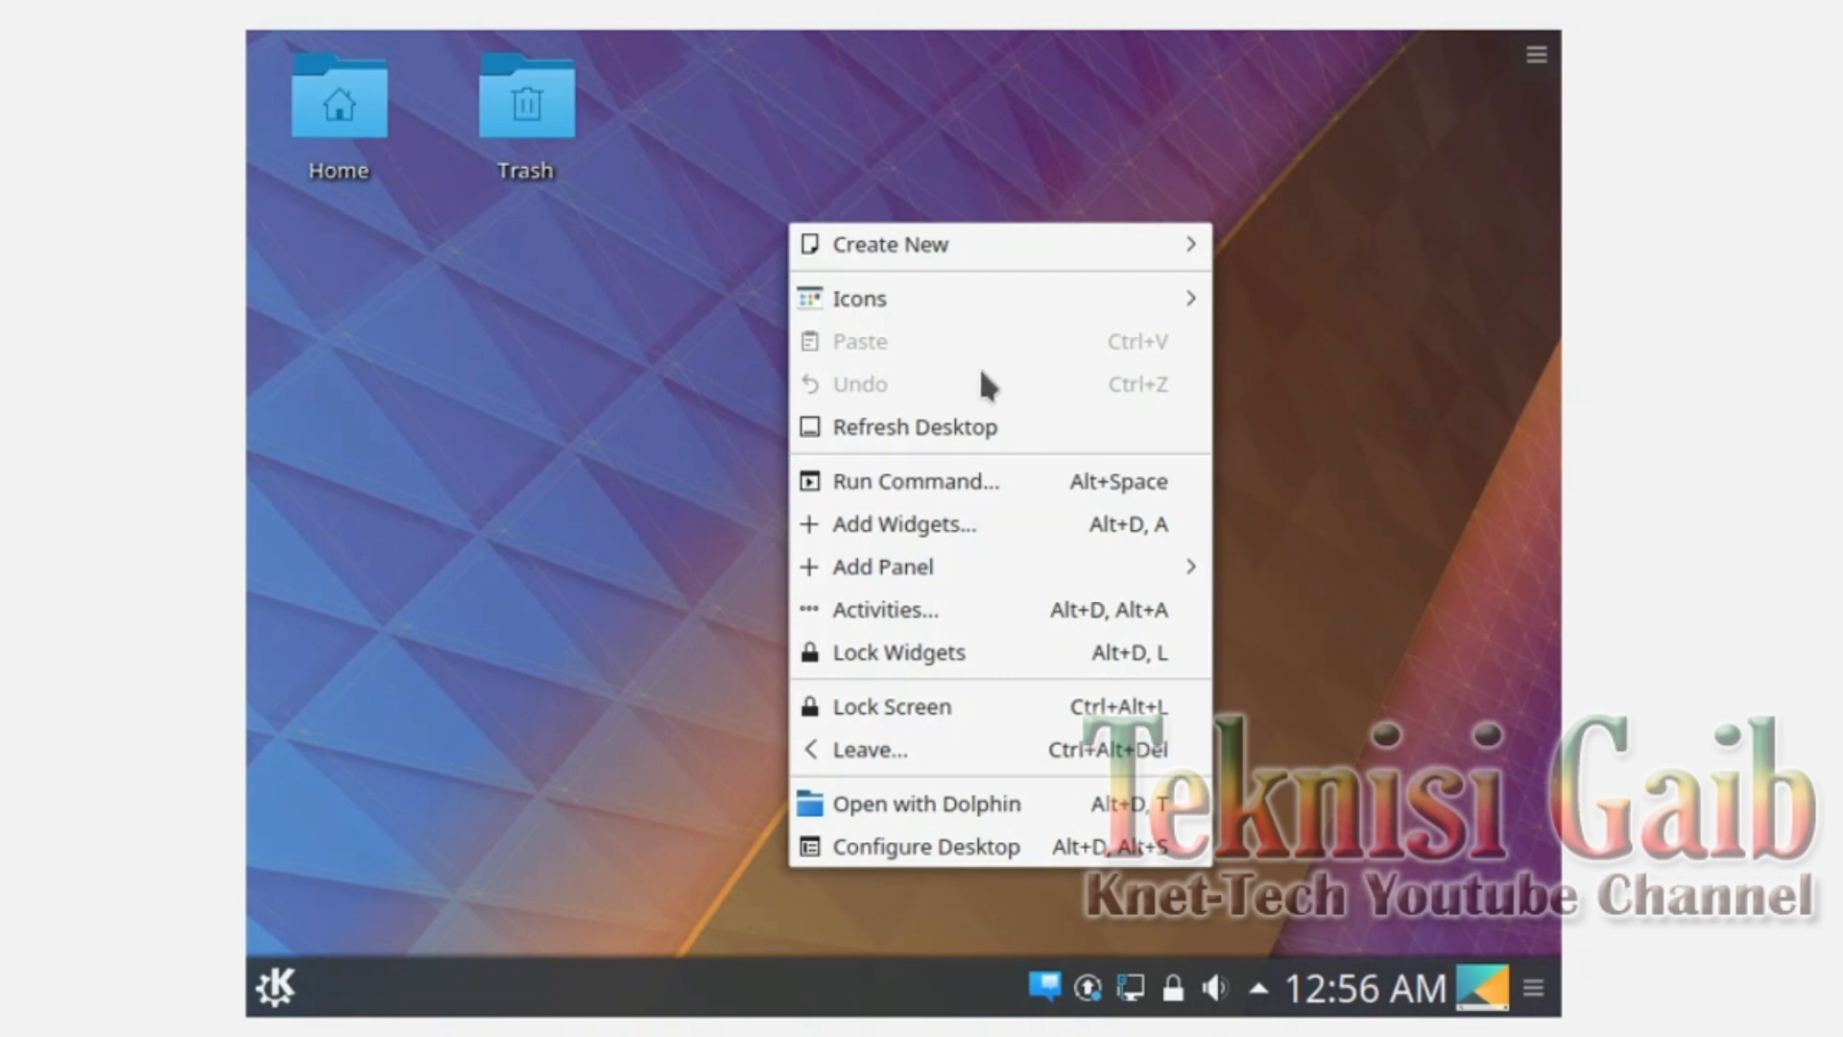
pyautogui.moveTo(971, 296)
pyautogui.moveTo(1084, 252)
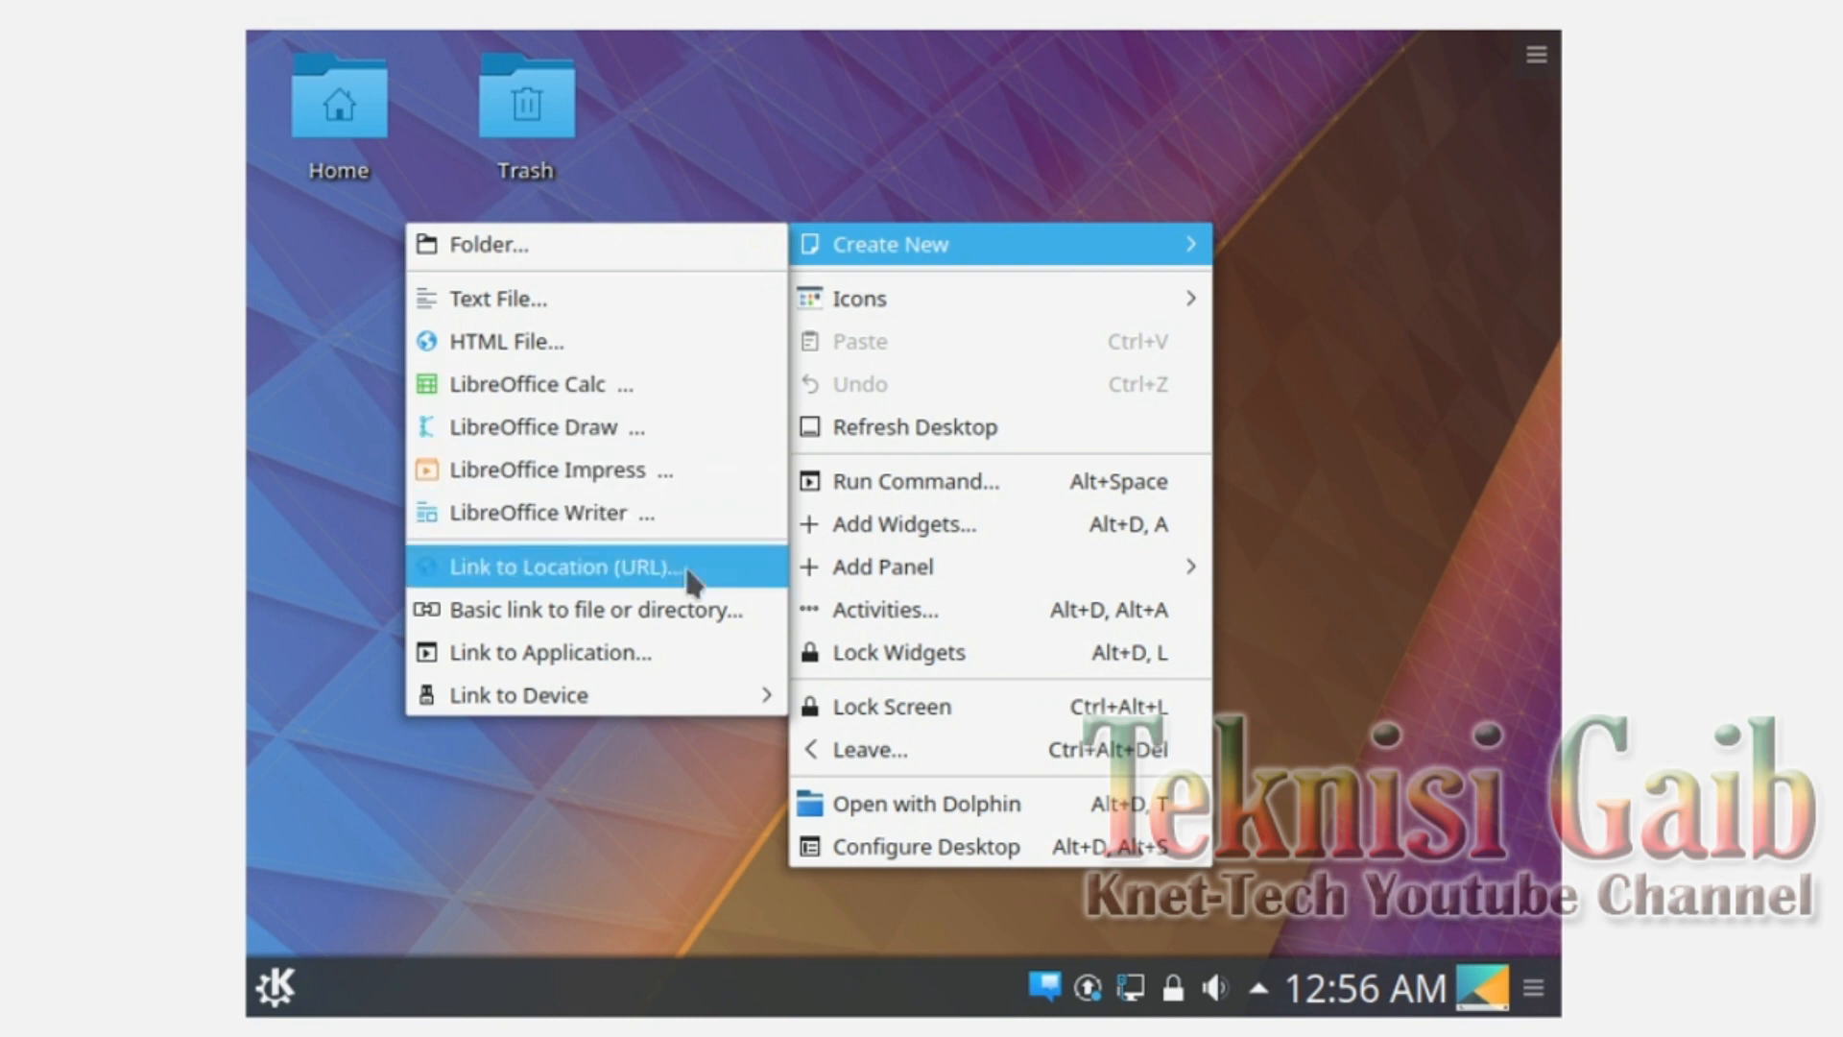
pyautogui.moveTo(715, 684)
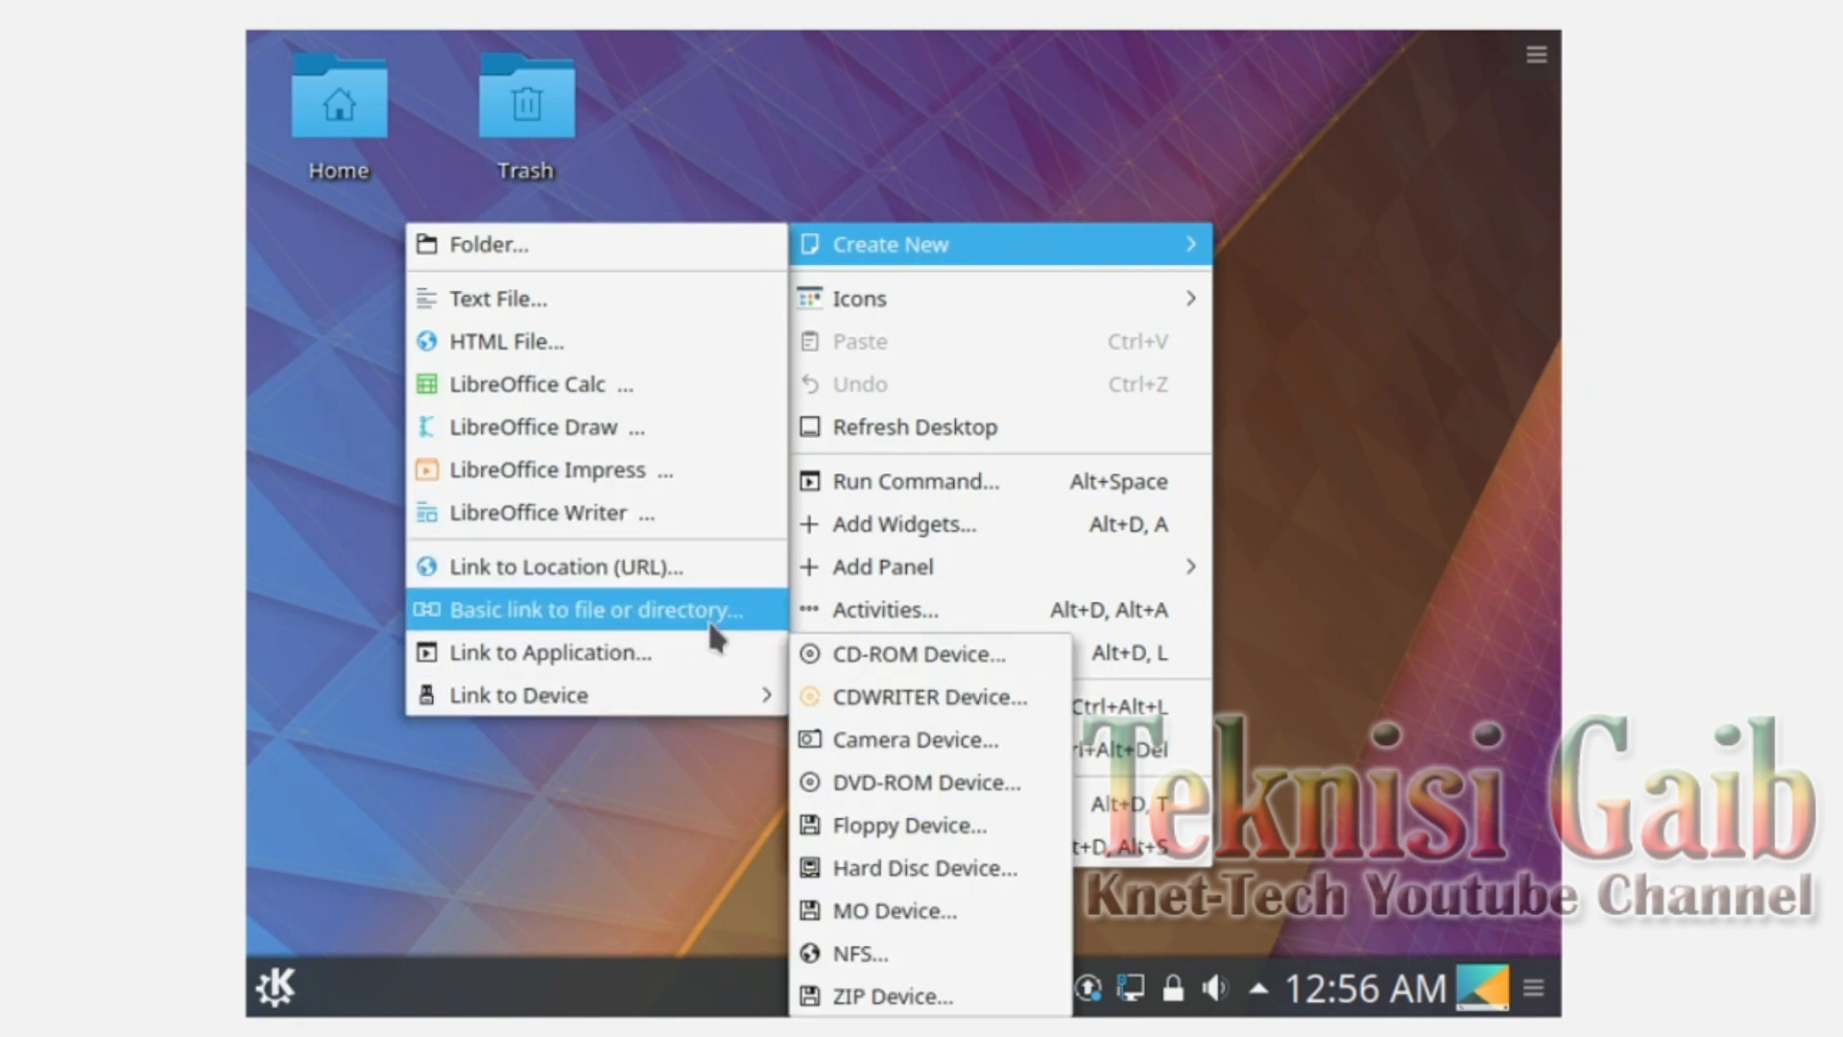
pyautogui.click(906, 137)
# Step: Open the desktop configuration to view the wallpaper and layout settings, and close it without changes
pyautogui.click(1536, 58)
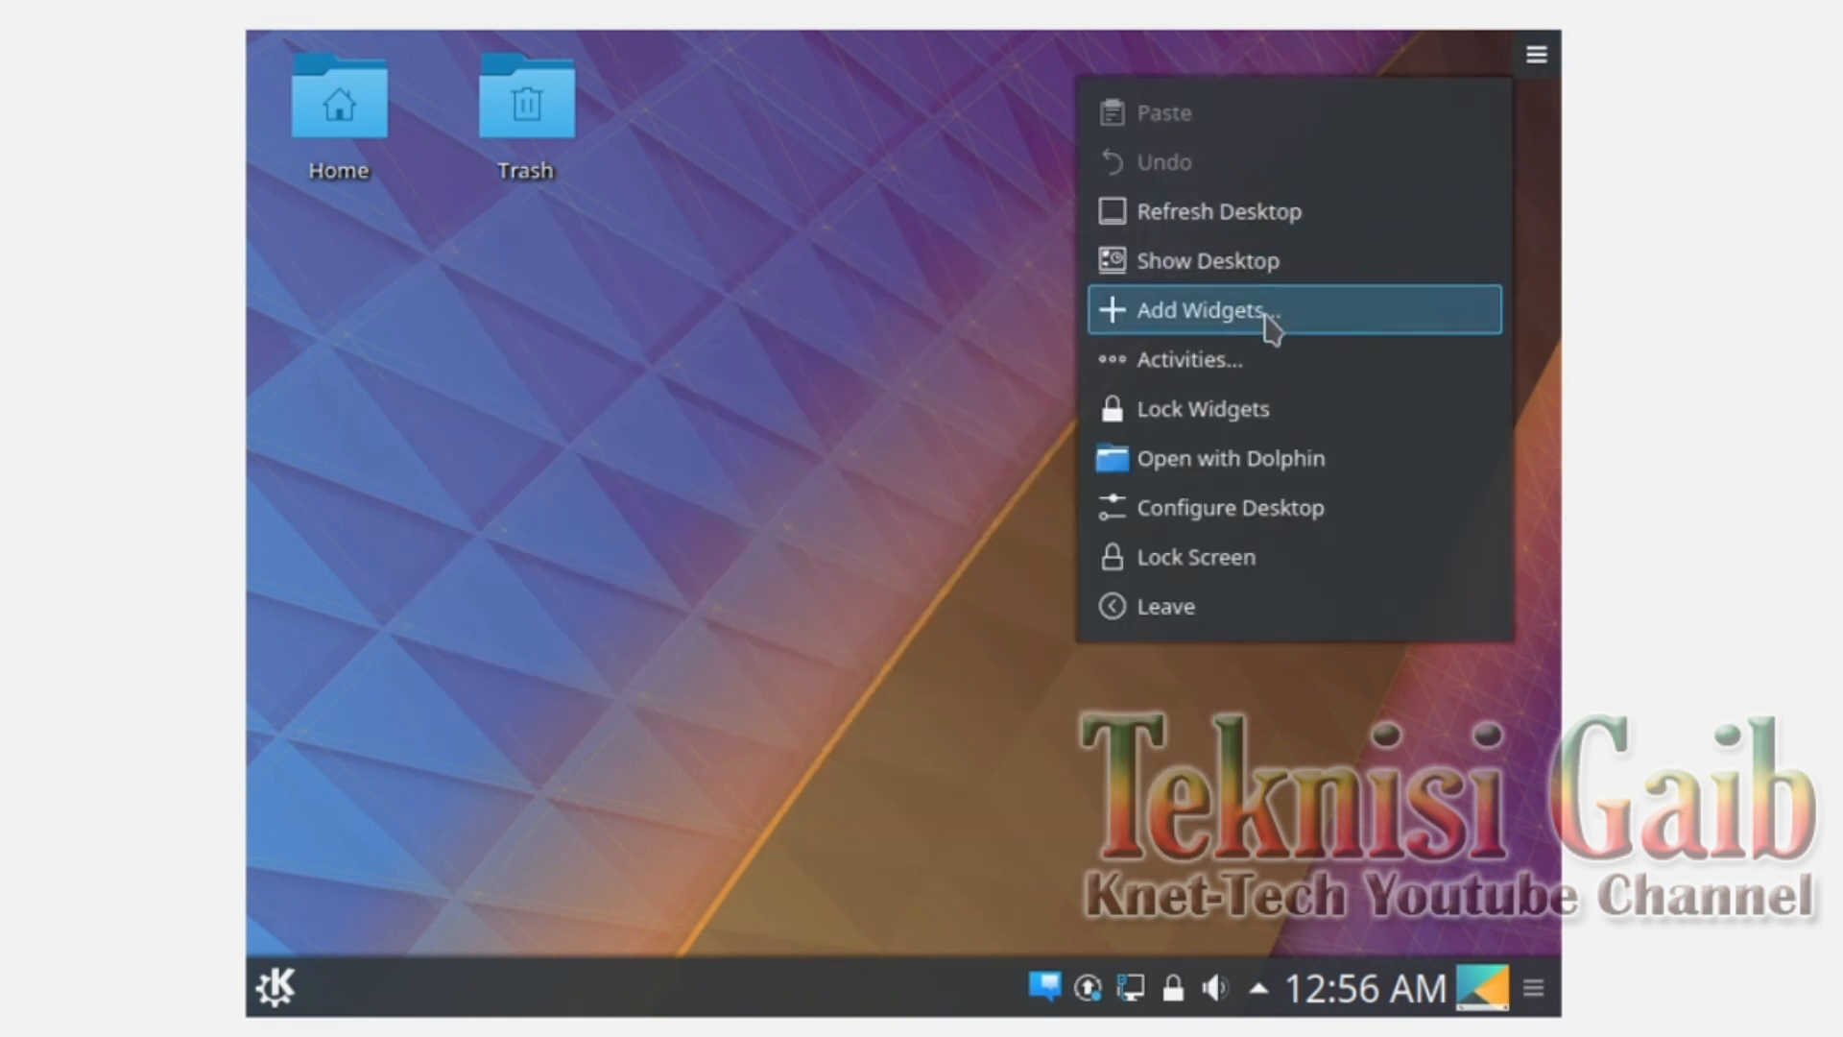
pyautogui.click(1255, 514)
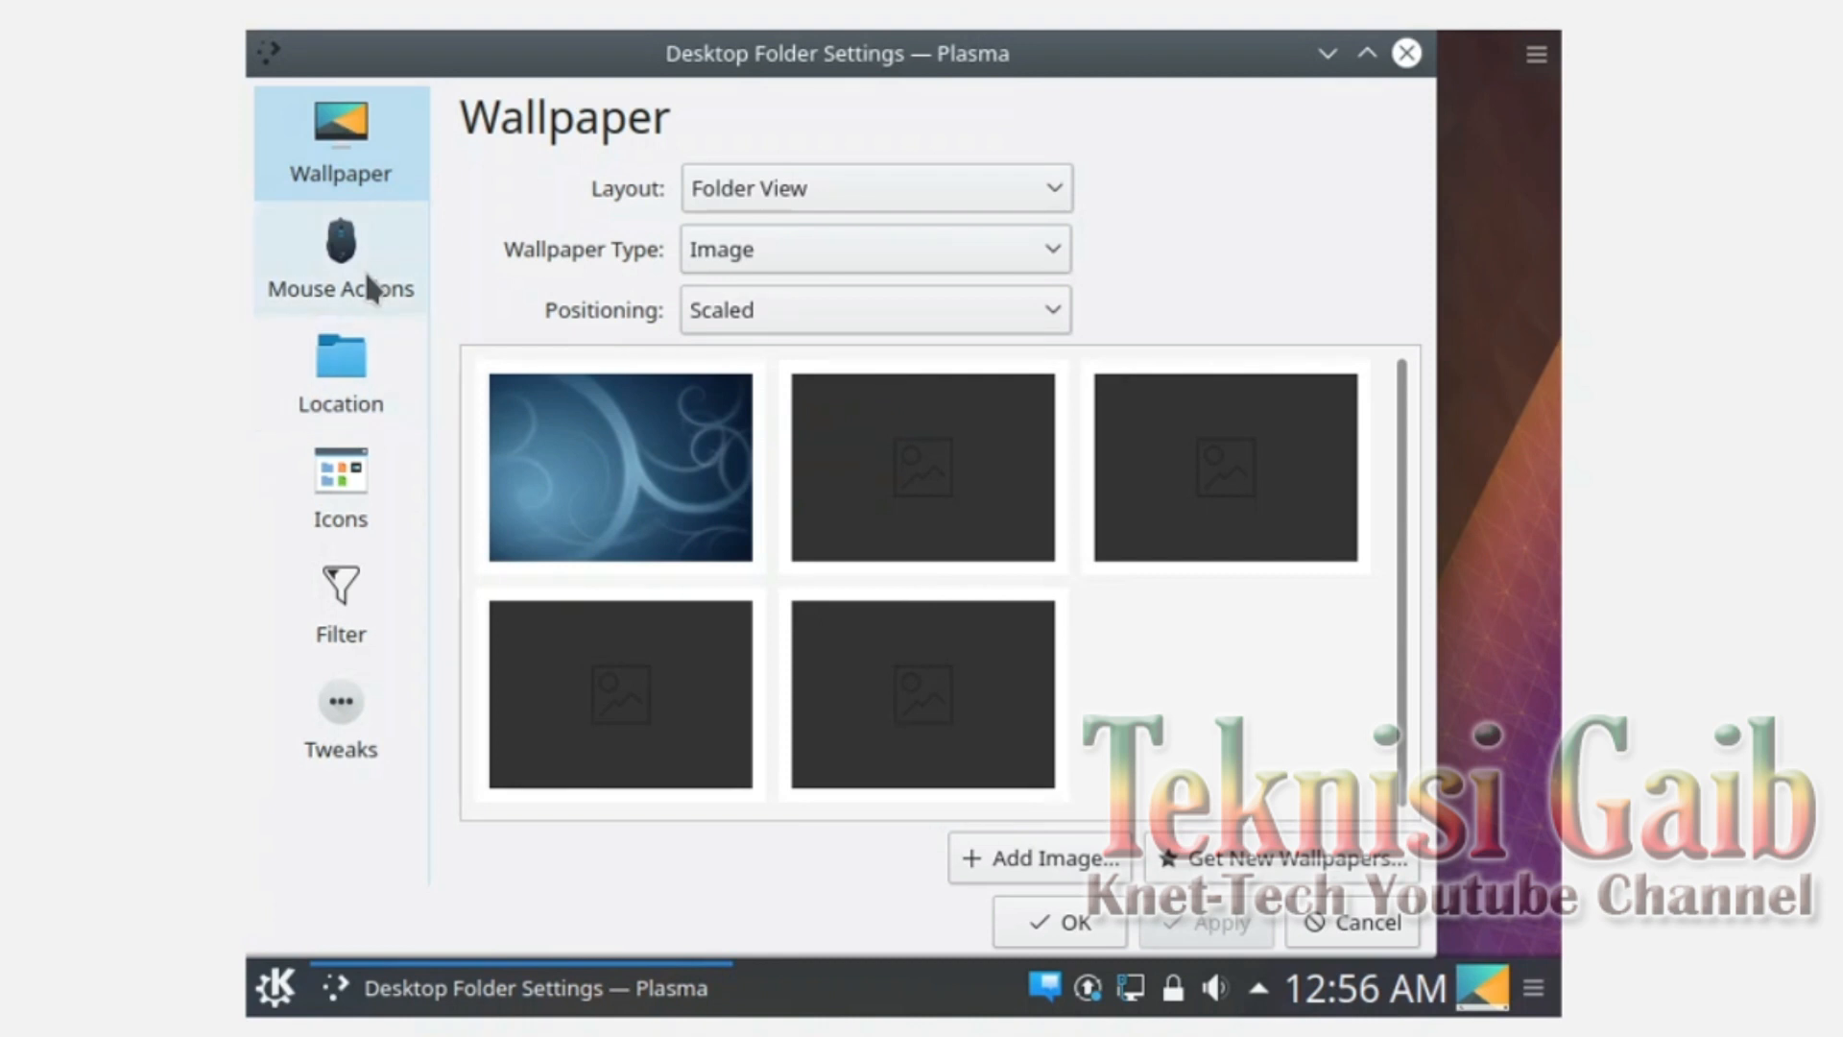
pyautogui.click(1406, 54)
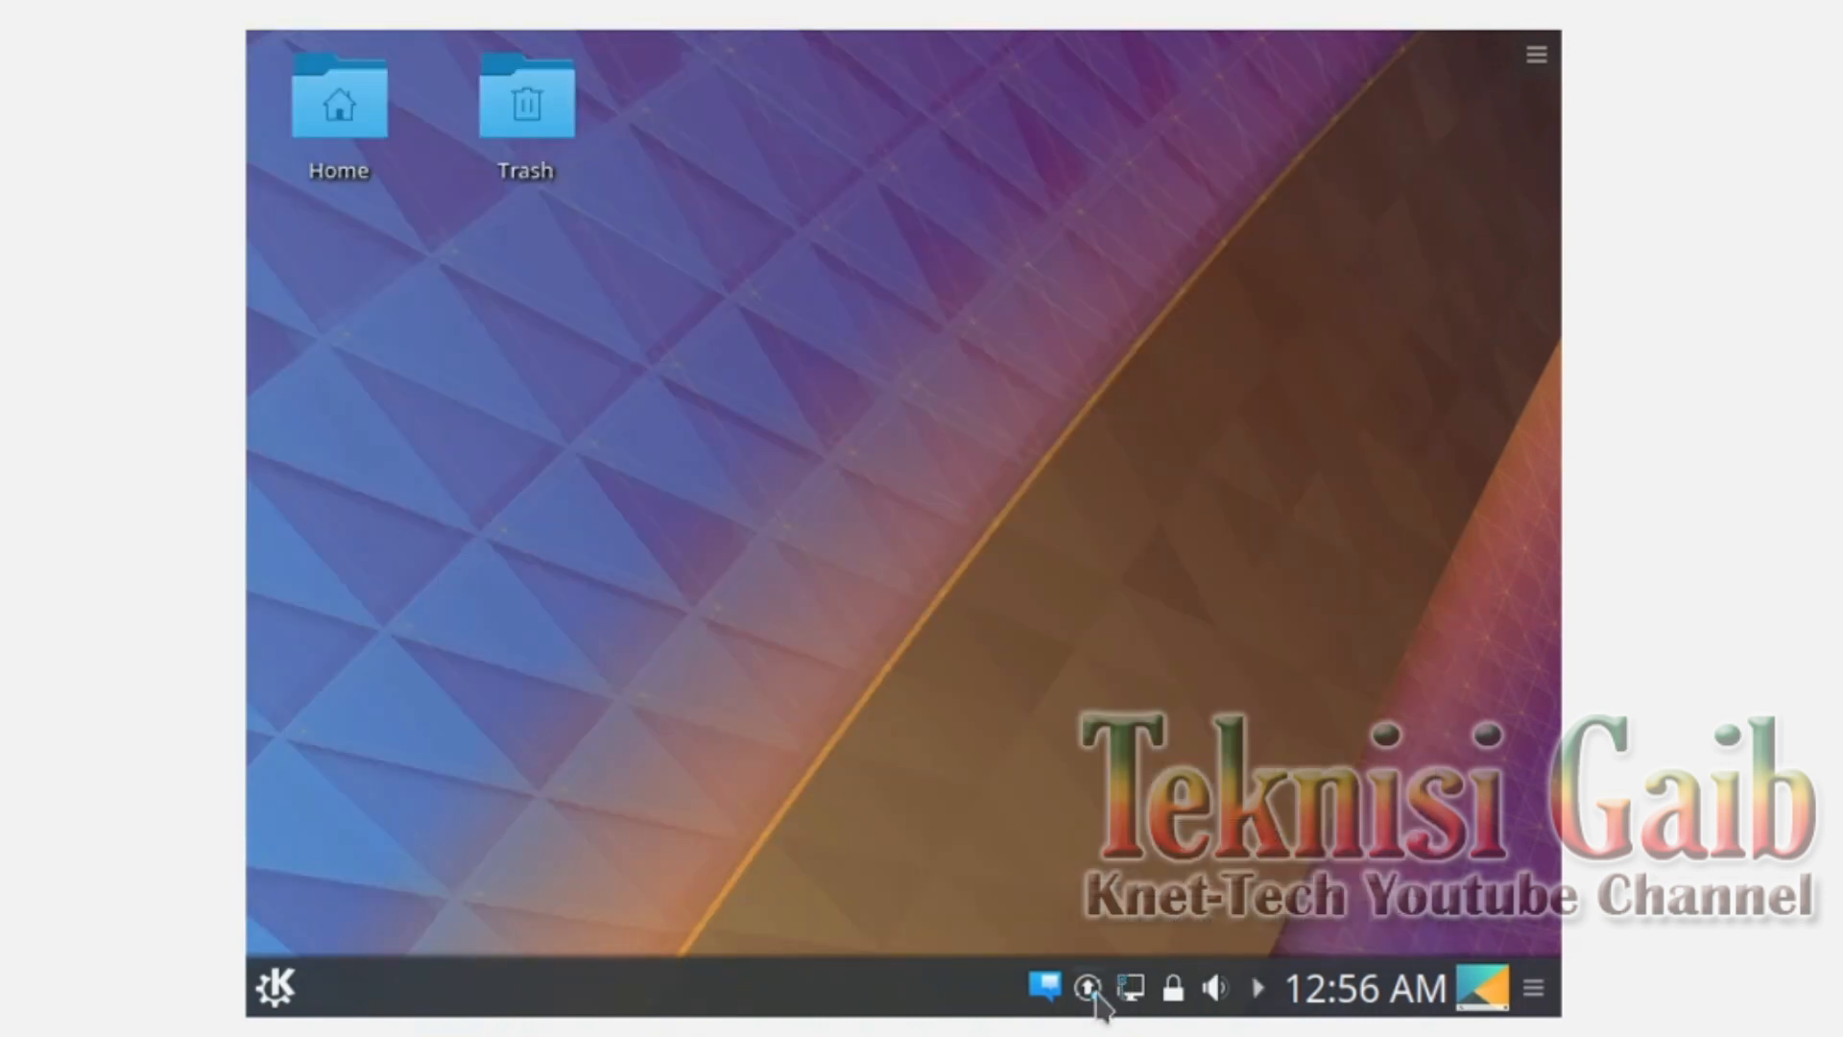
# Step: Launch the software that installs the available package updates
pyautogui.click(1087, 987)
pyautogui.click(1163, 742)
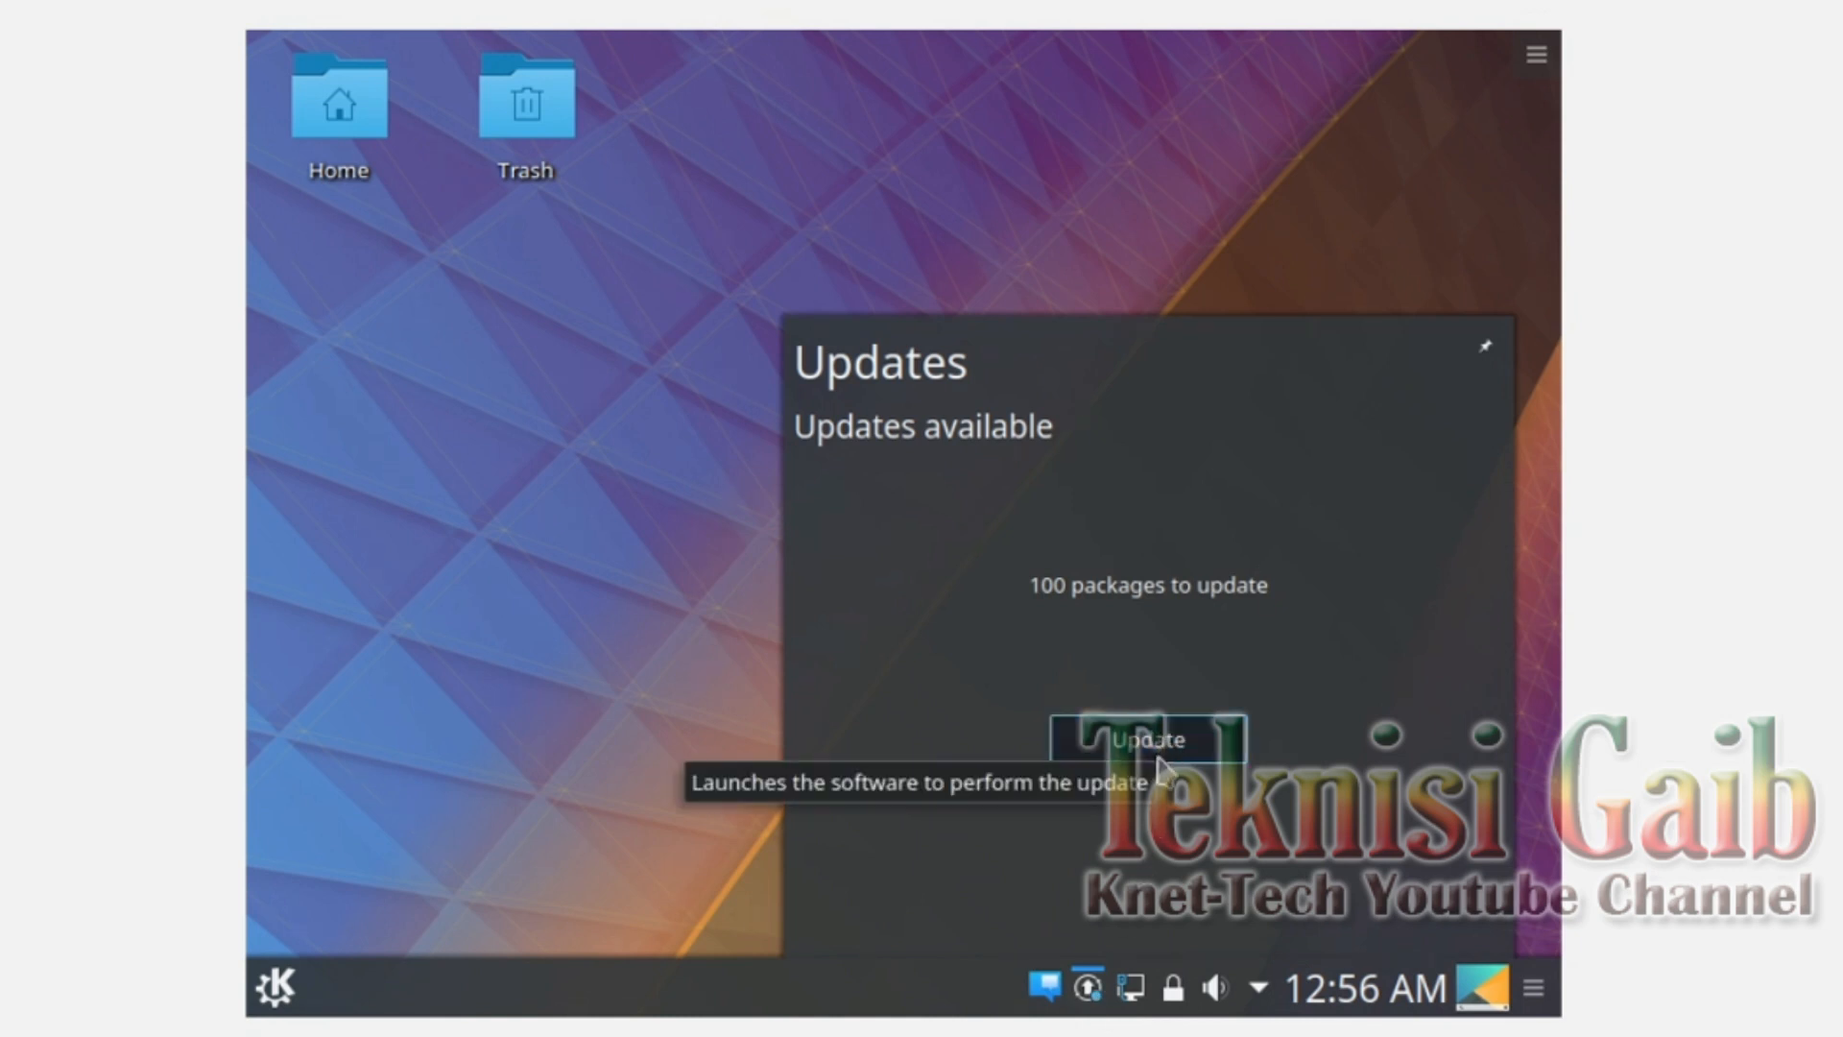
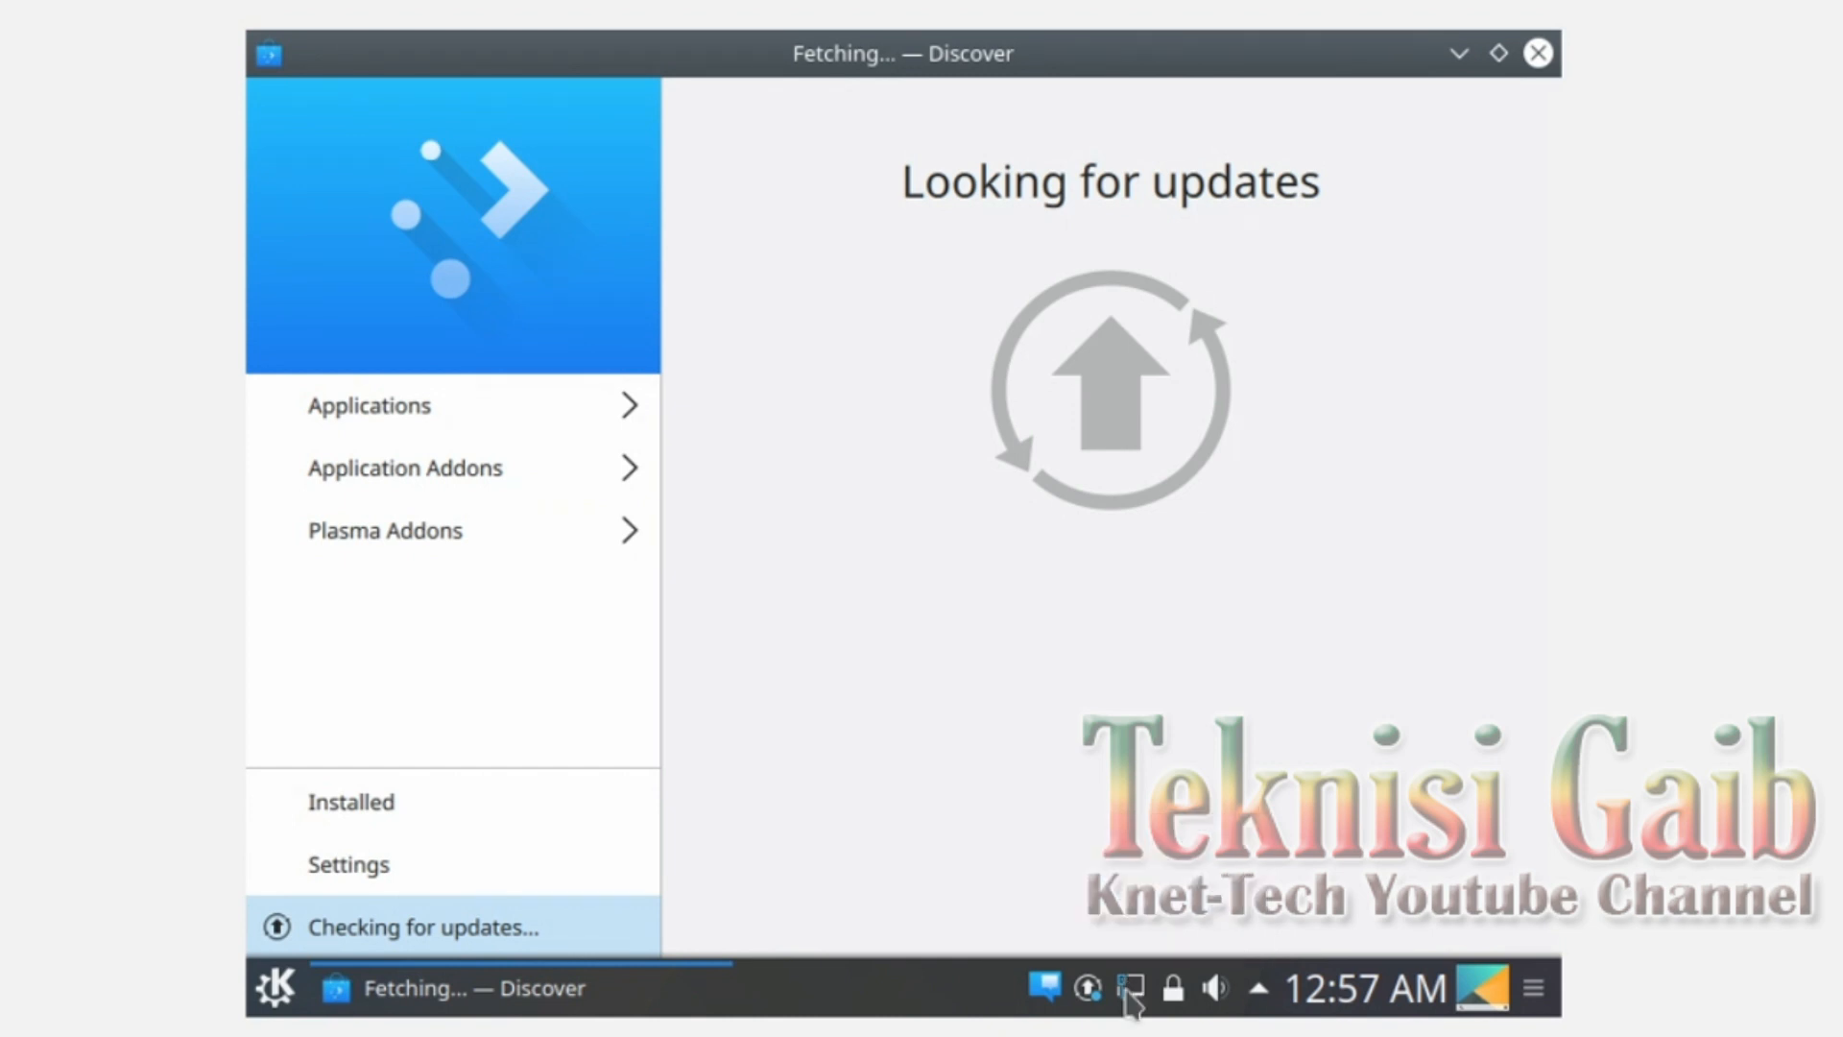
# Step: Set the IPv4 method of the saved wired connection to Automatic (Only addresses) and accept the connection settings
pyautogui.rightClick(1125, 996)
pyautogui.click(1220, 885)
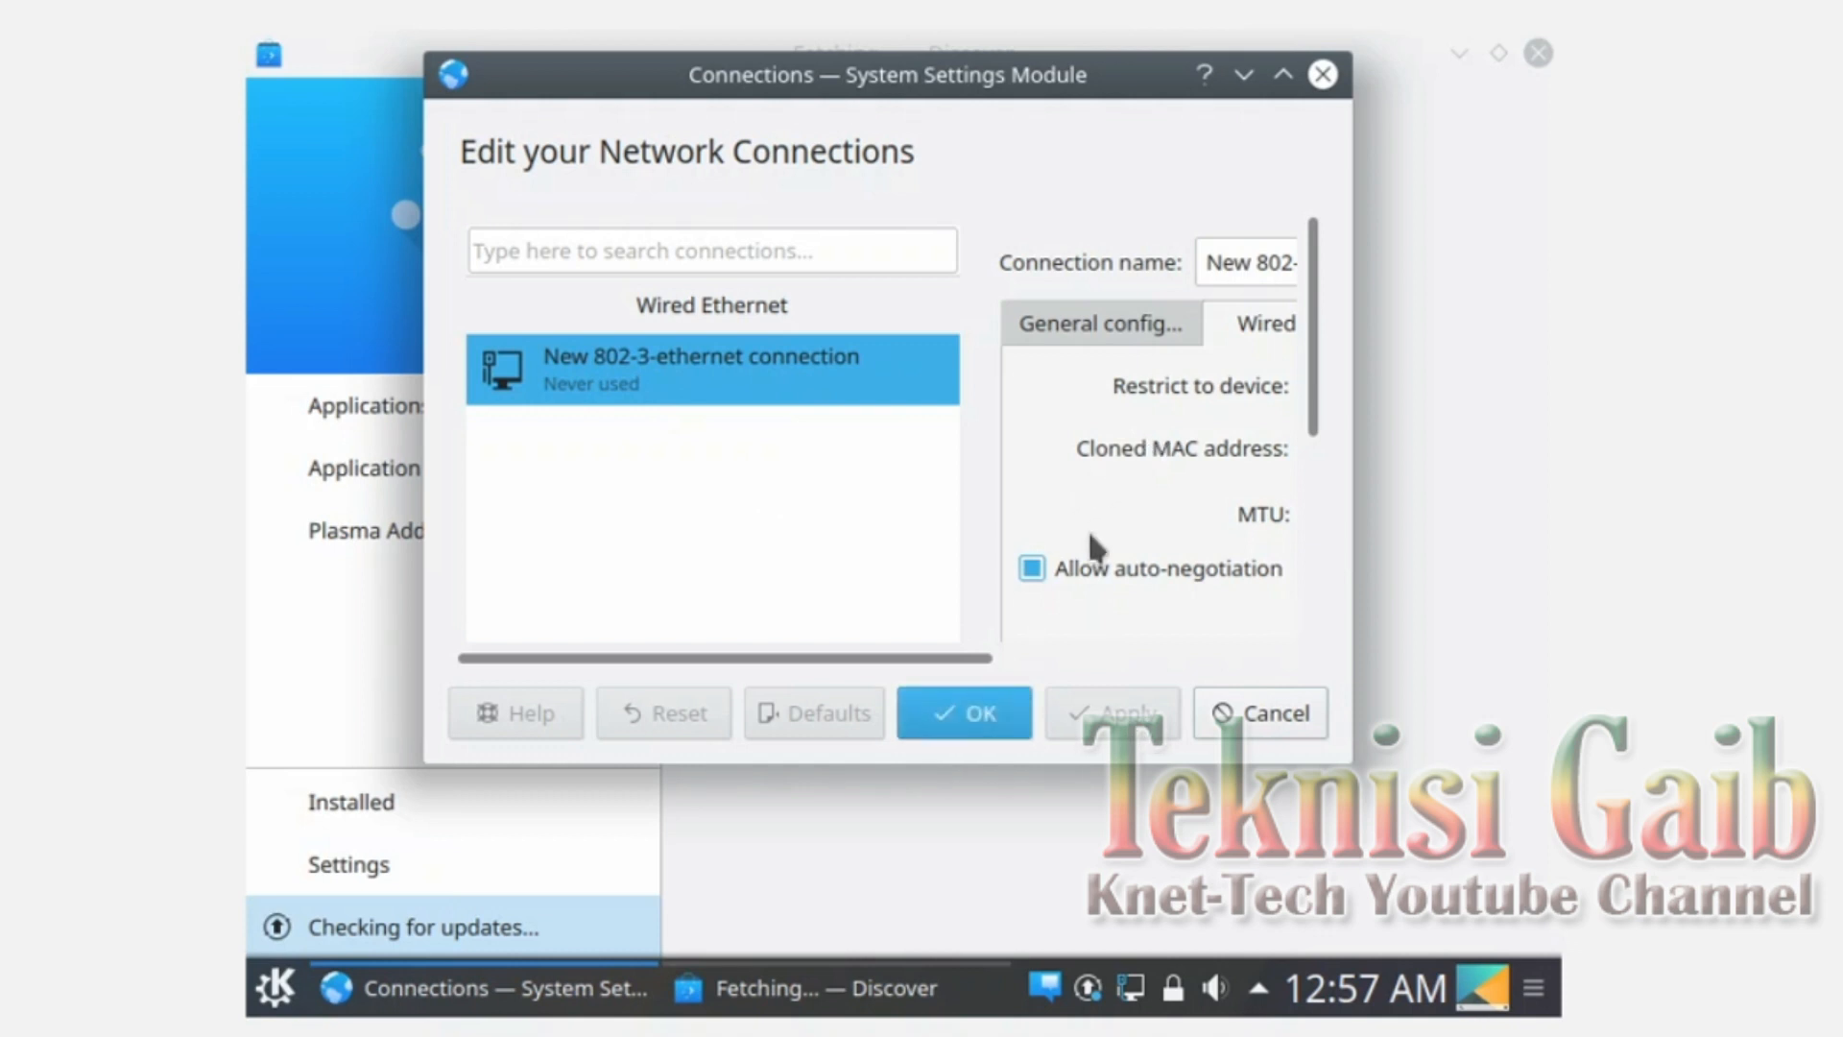
pyautogui.moveTo(941, 657); pyautogui.dragTo(1278, 652)
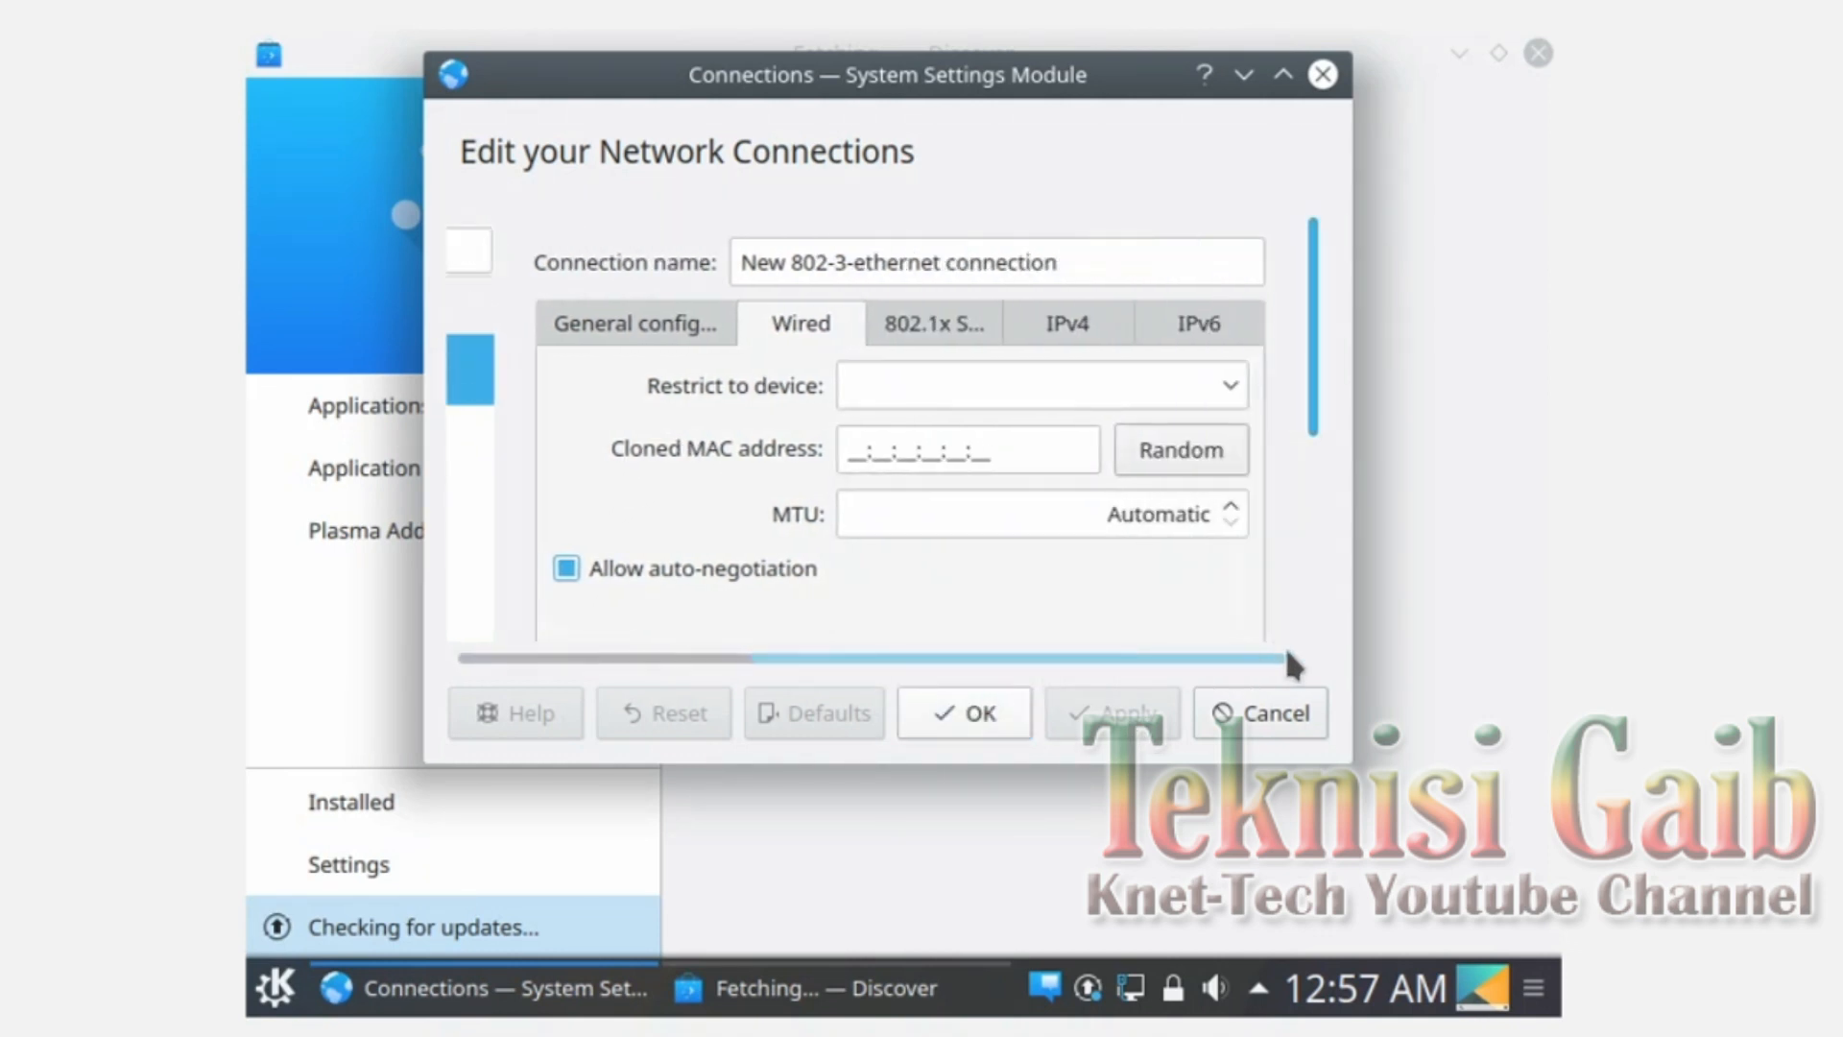
pyautogui.click(1064, 321)
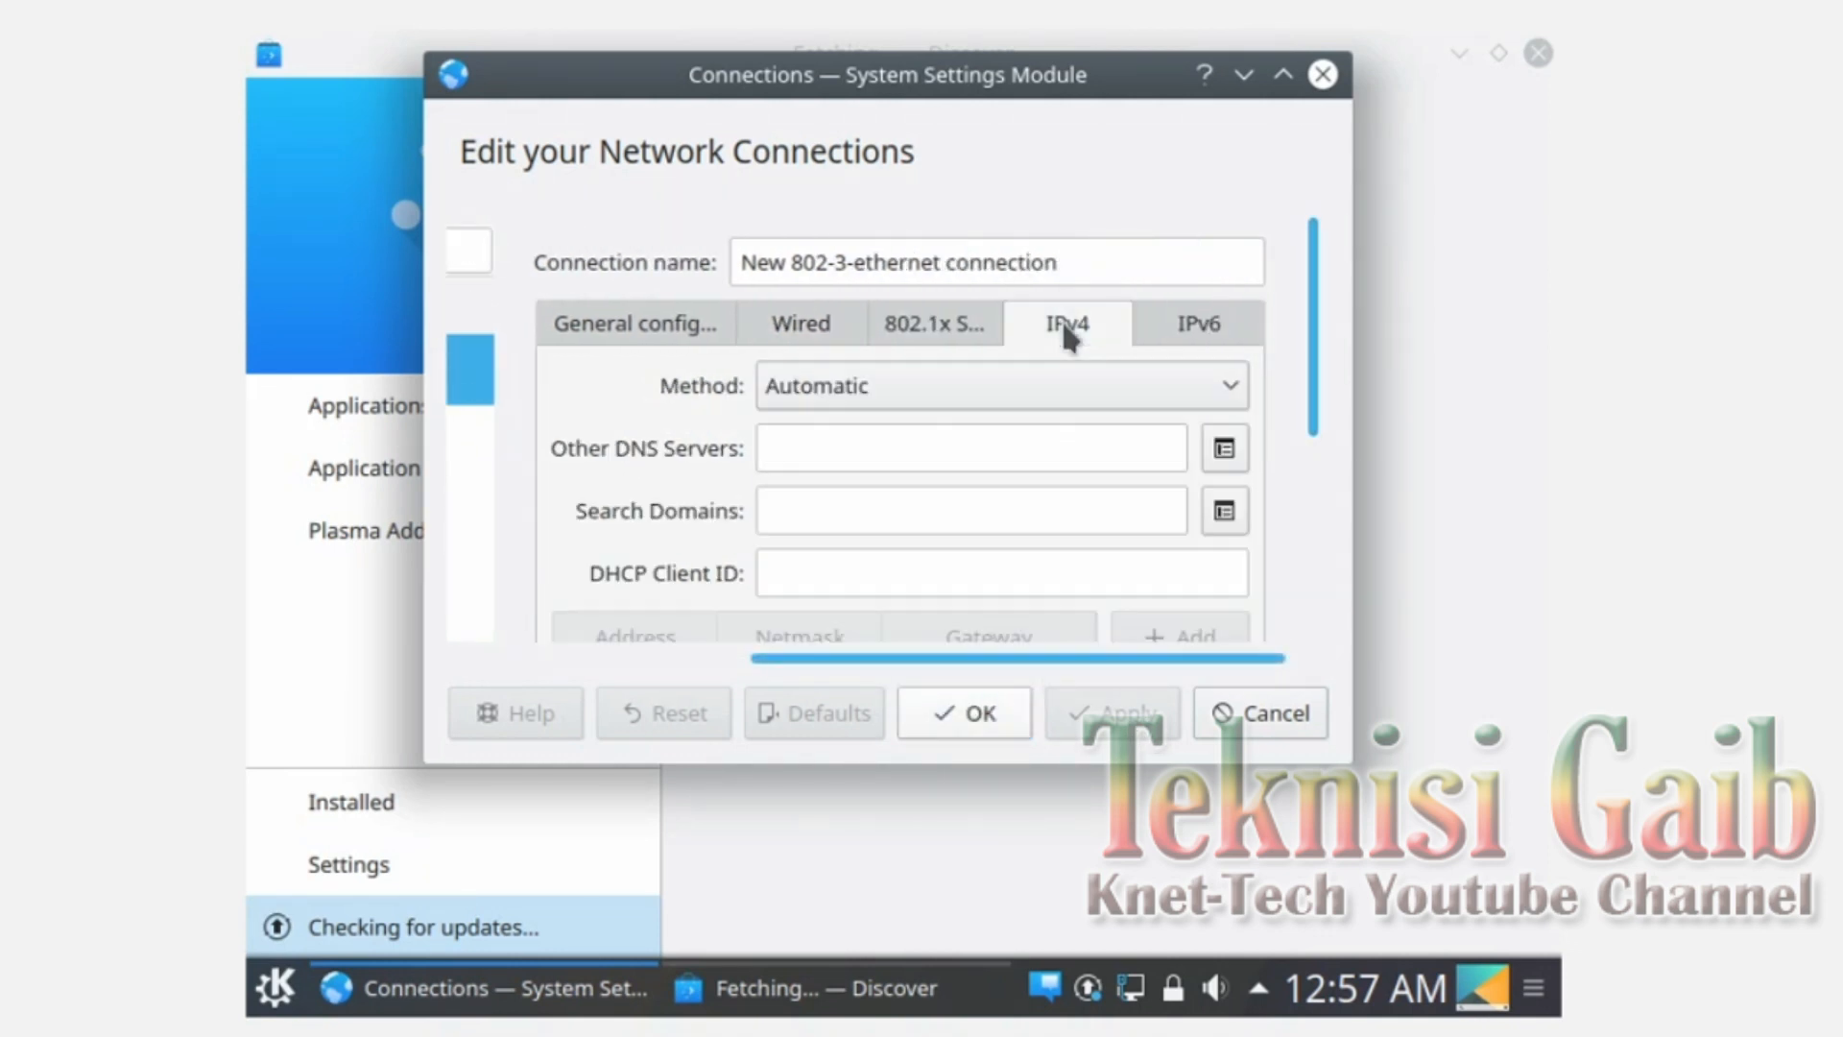
pyautogui.click(985, 382)
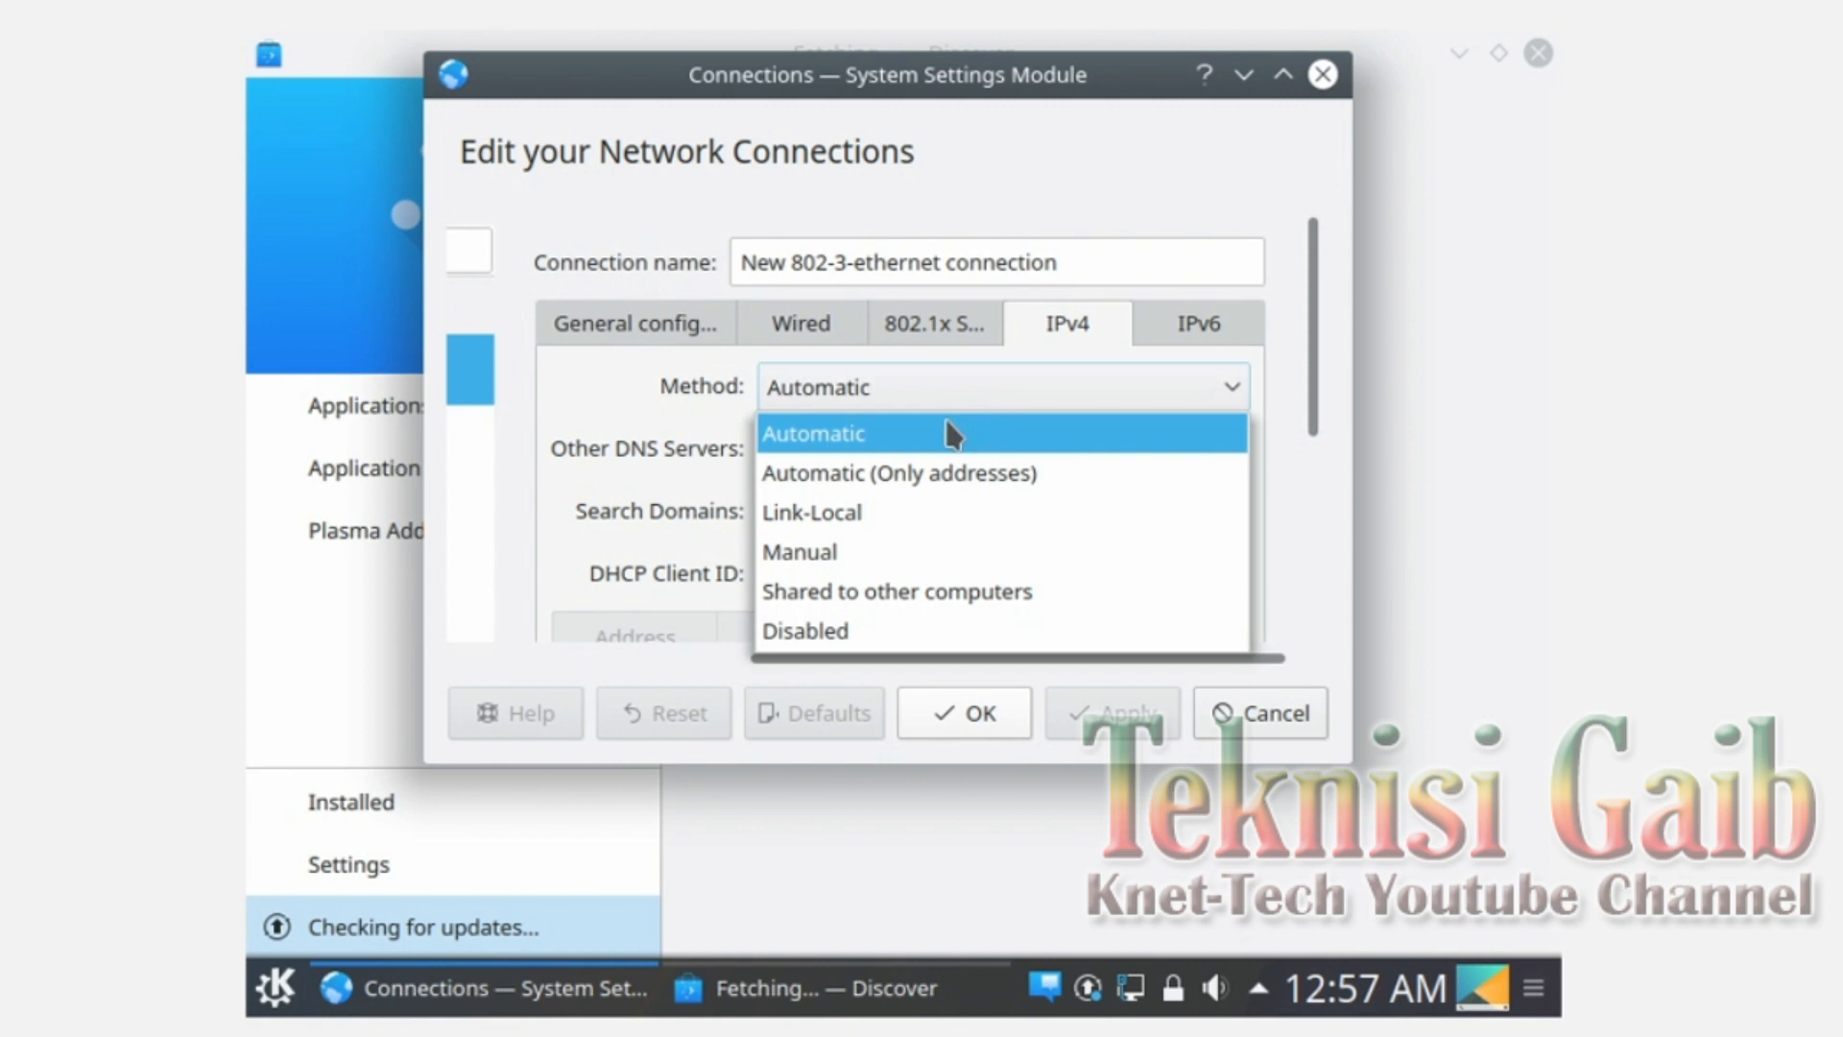
pyautogui.click(939, 492)
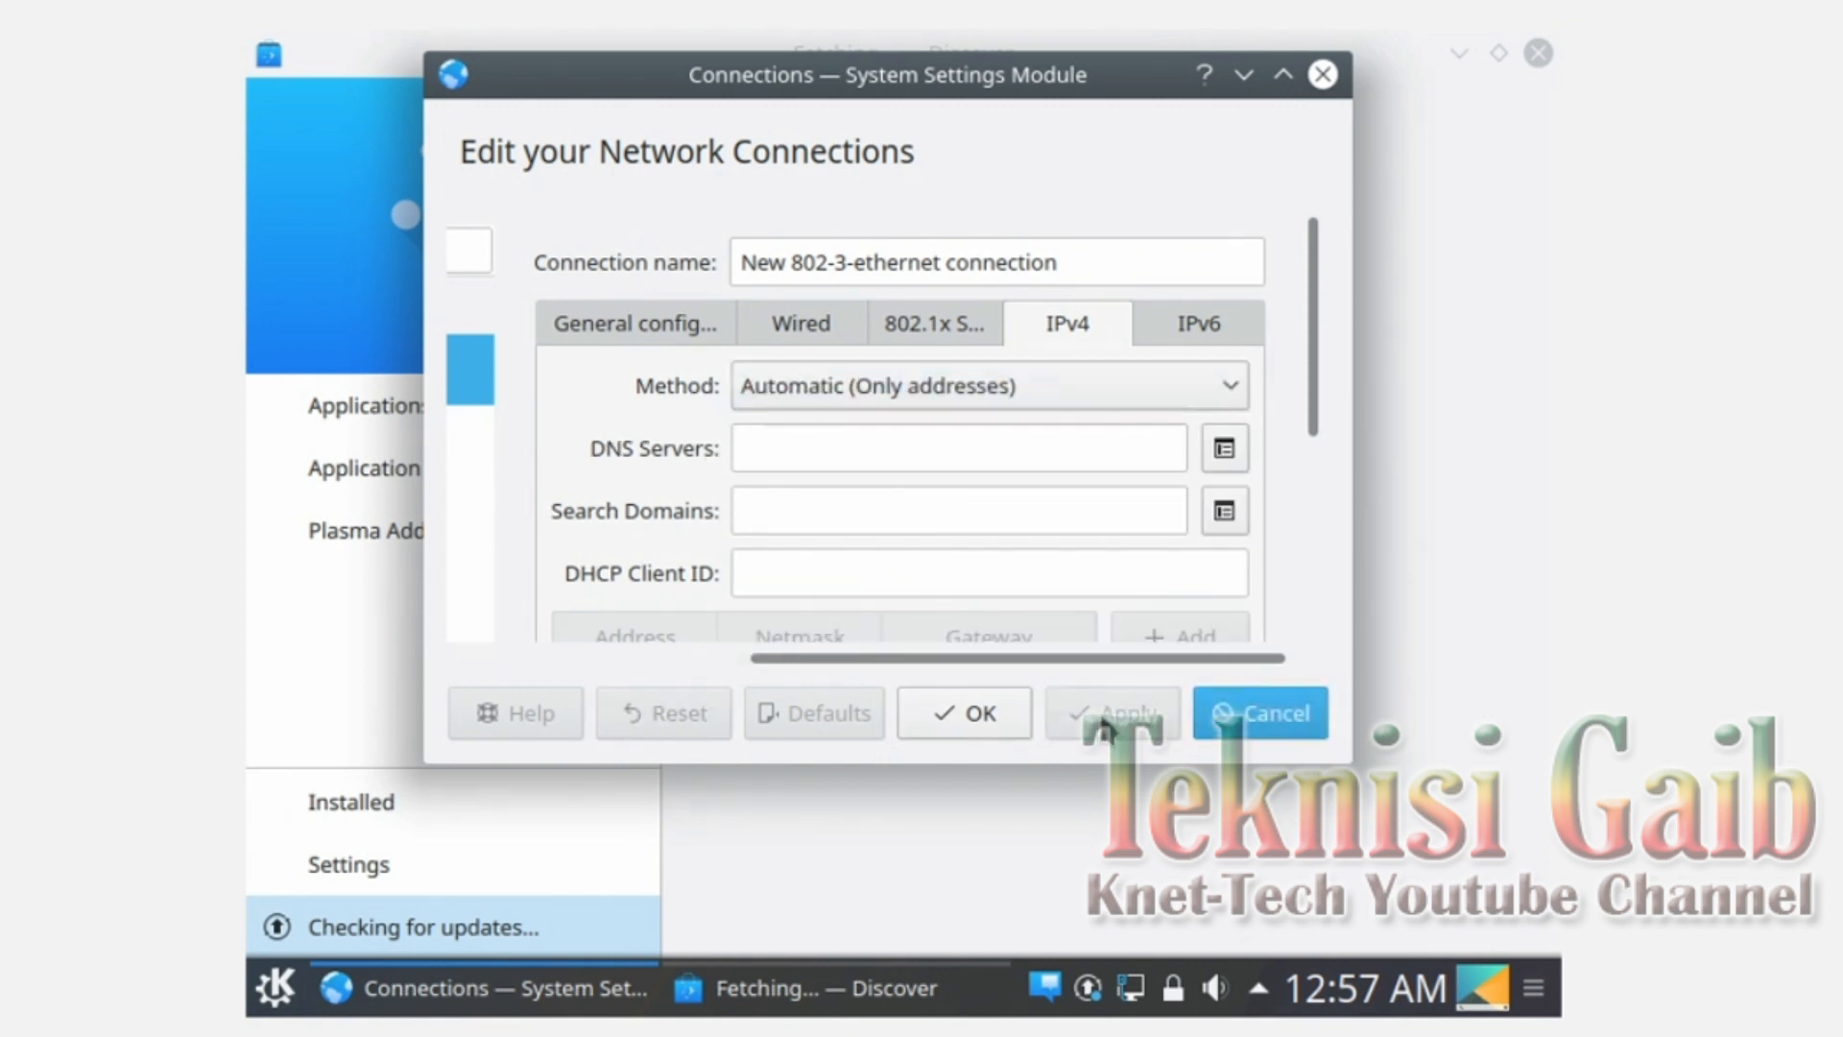
pyautogui.click(956, 715)
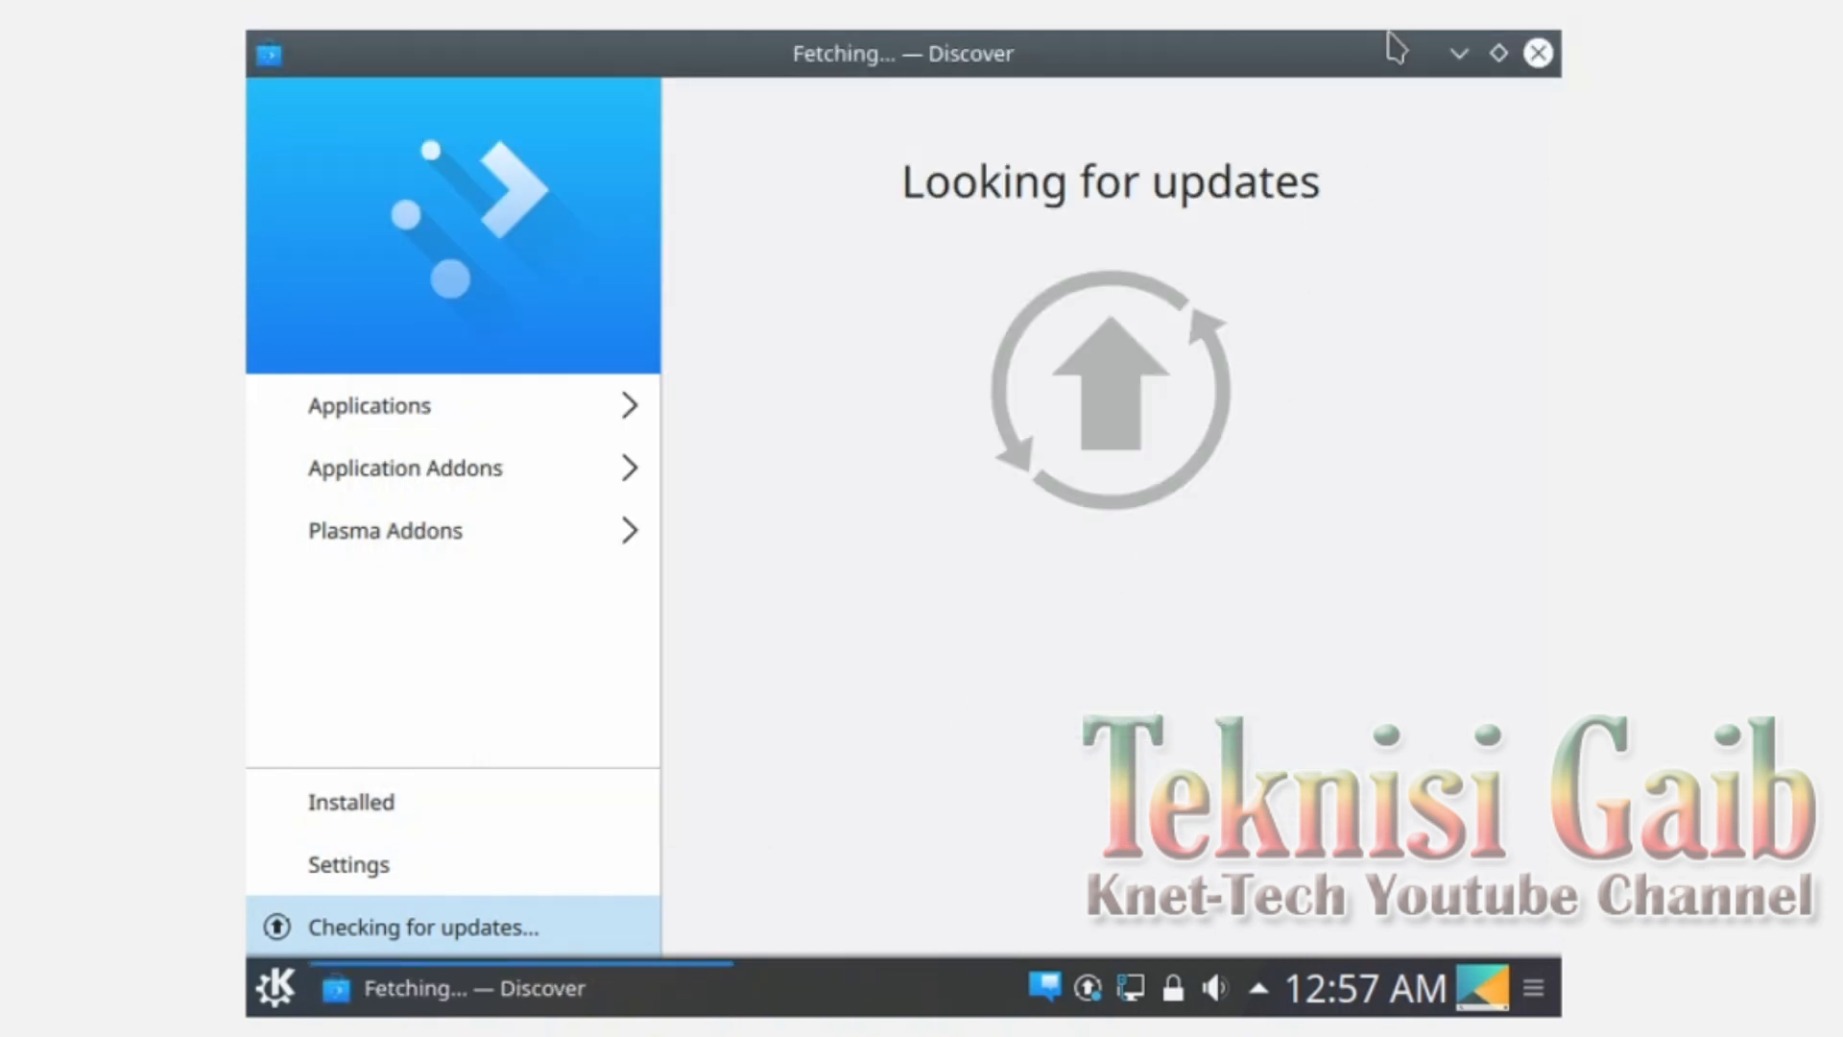
pyautogui.click(1459, 53)
pyautogui.rightClick(1233, 182)
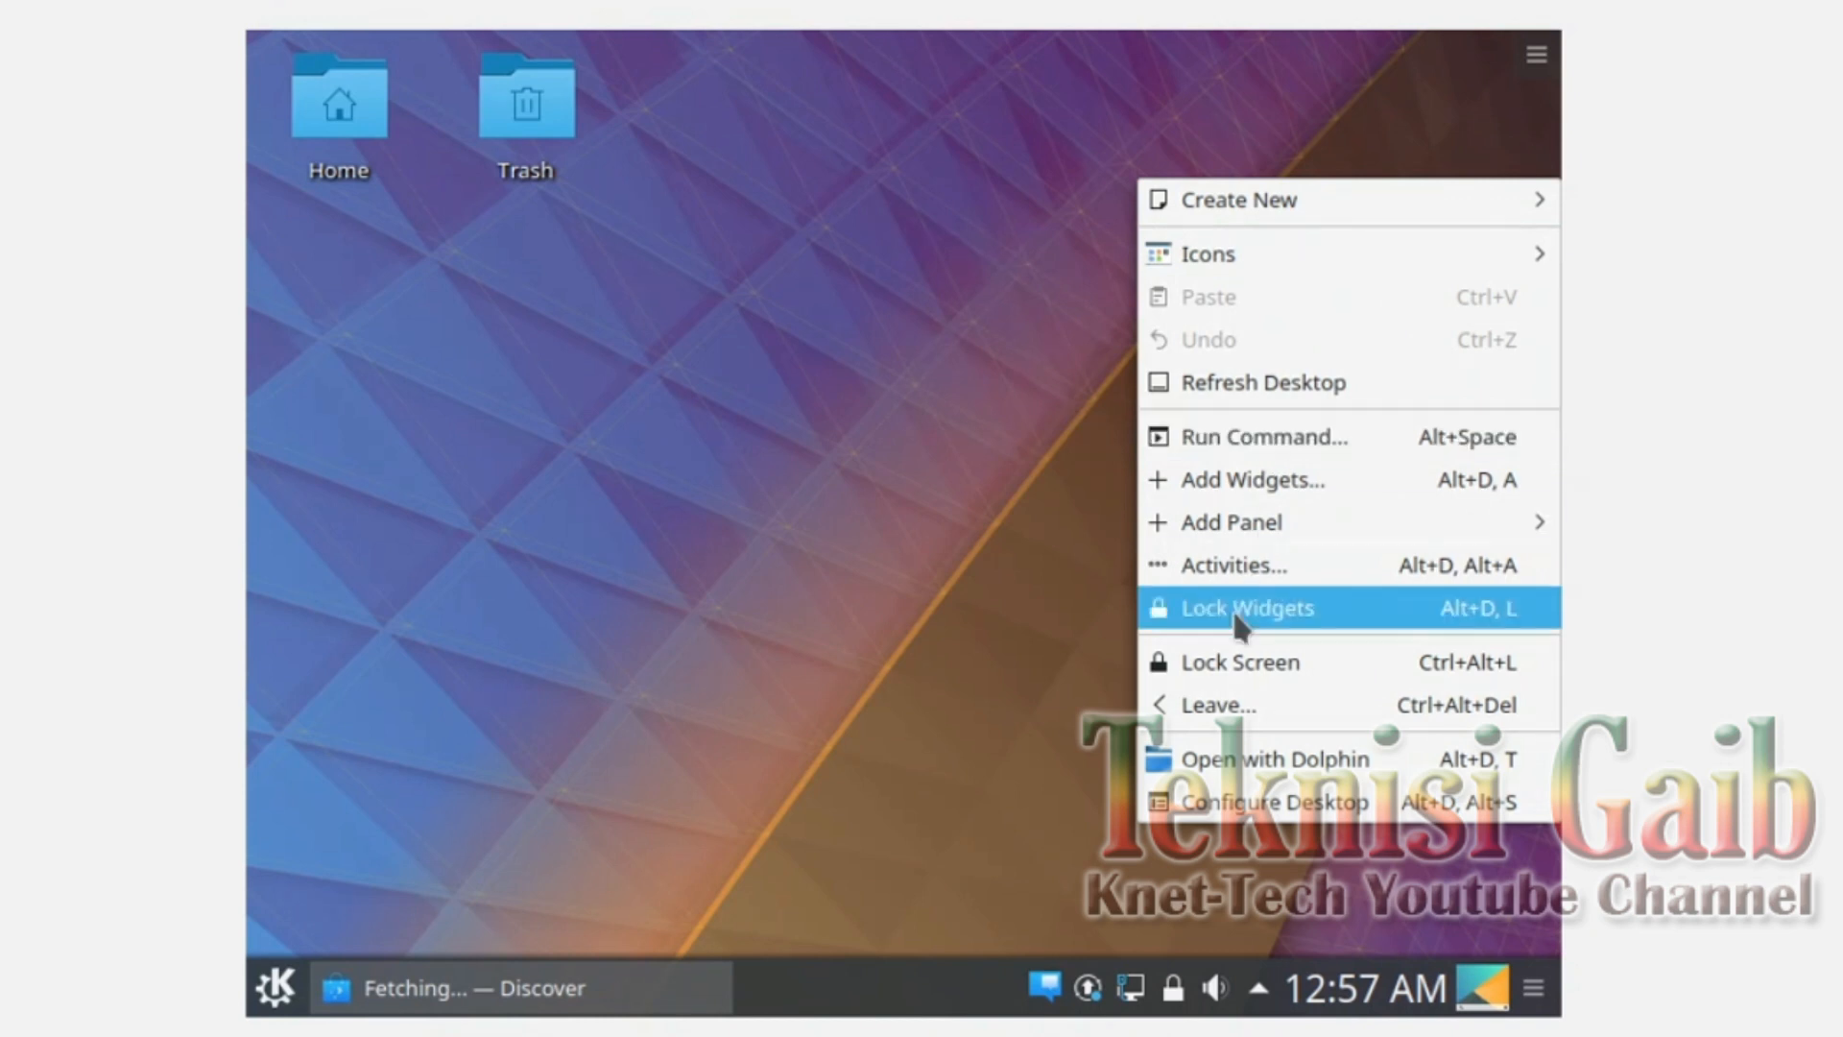
pyautogui.click(1224, 698)
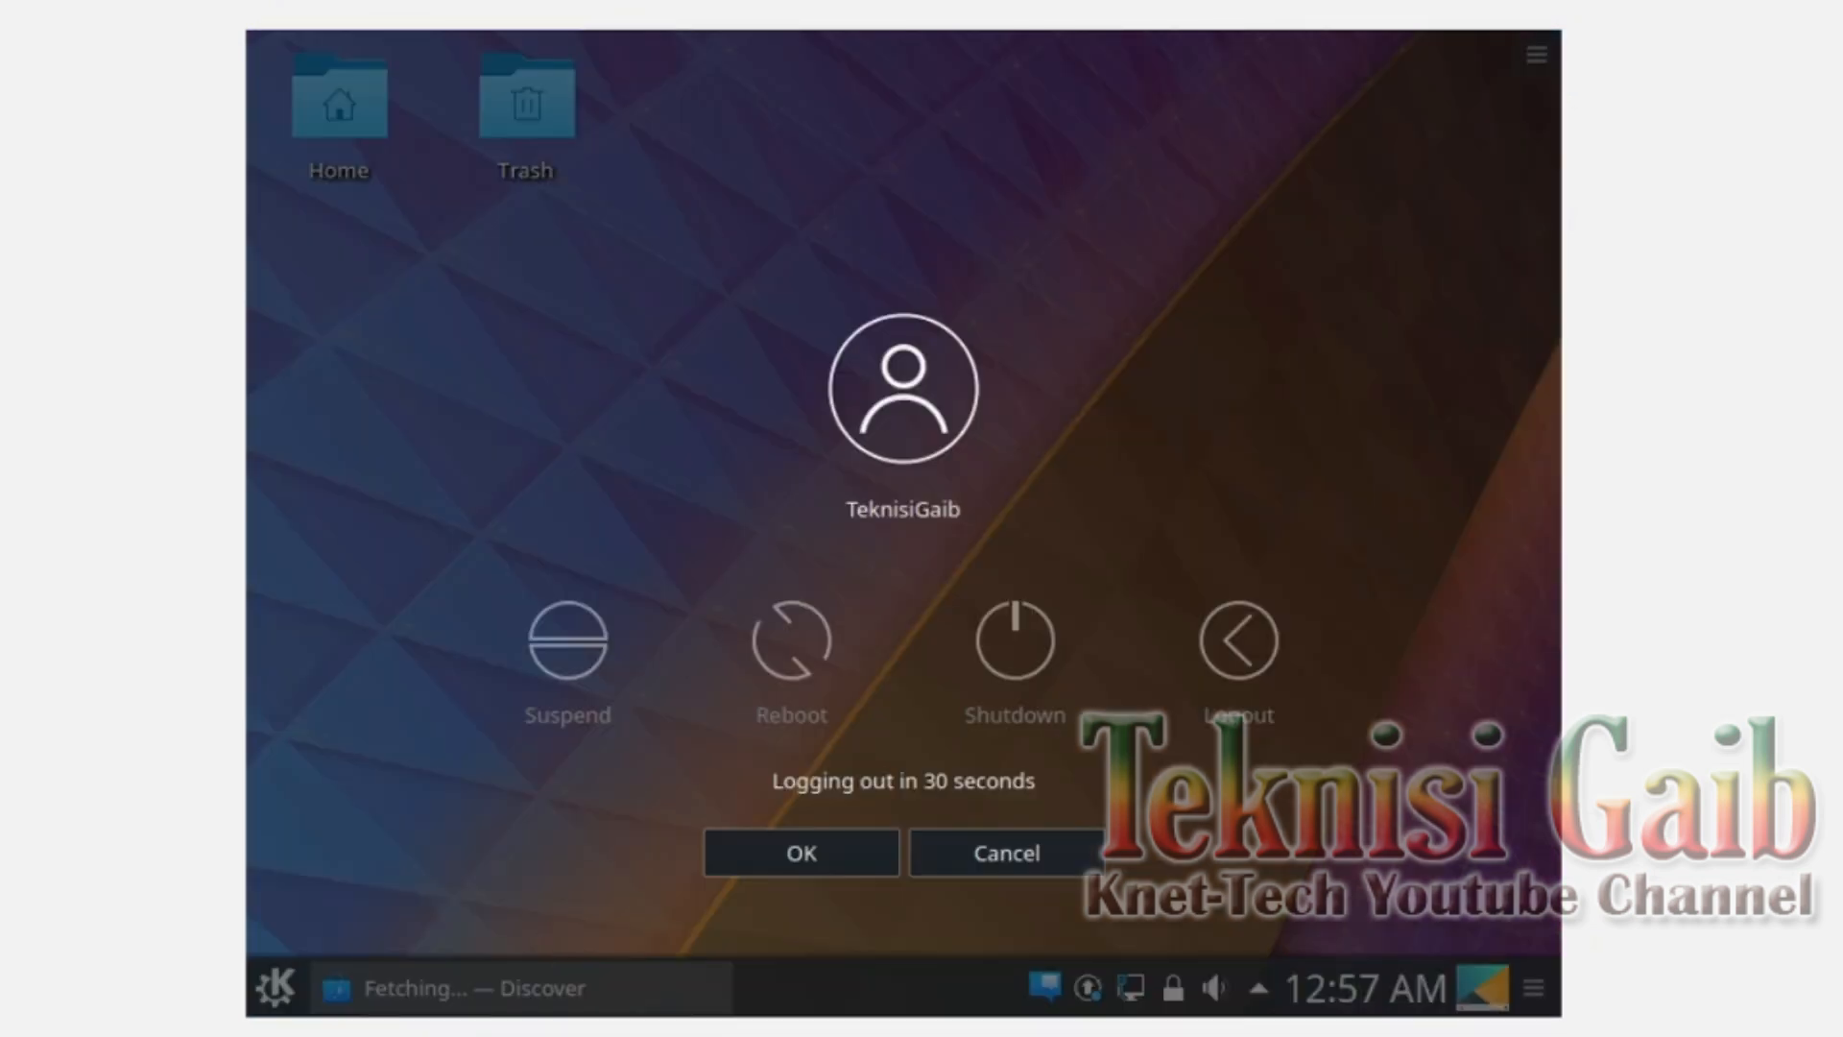
pyautogui.click(590, 970)
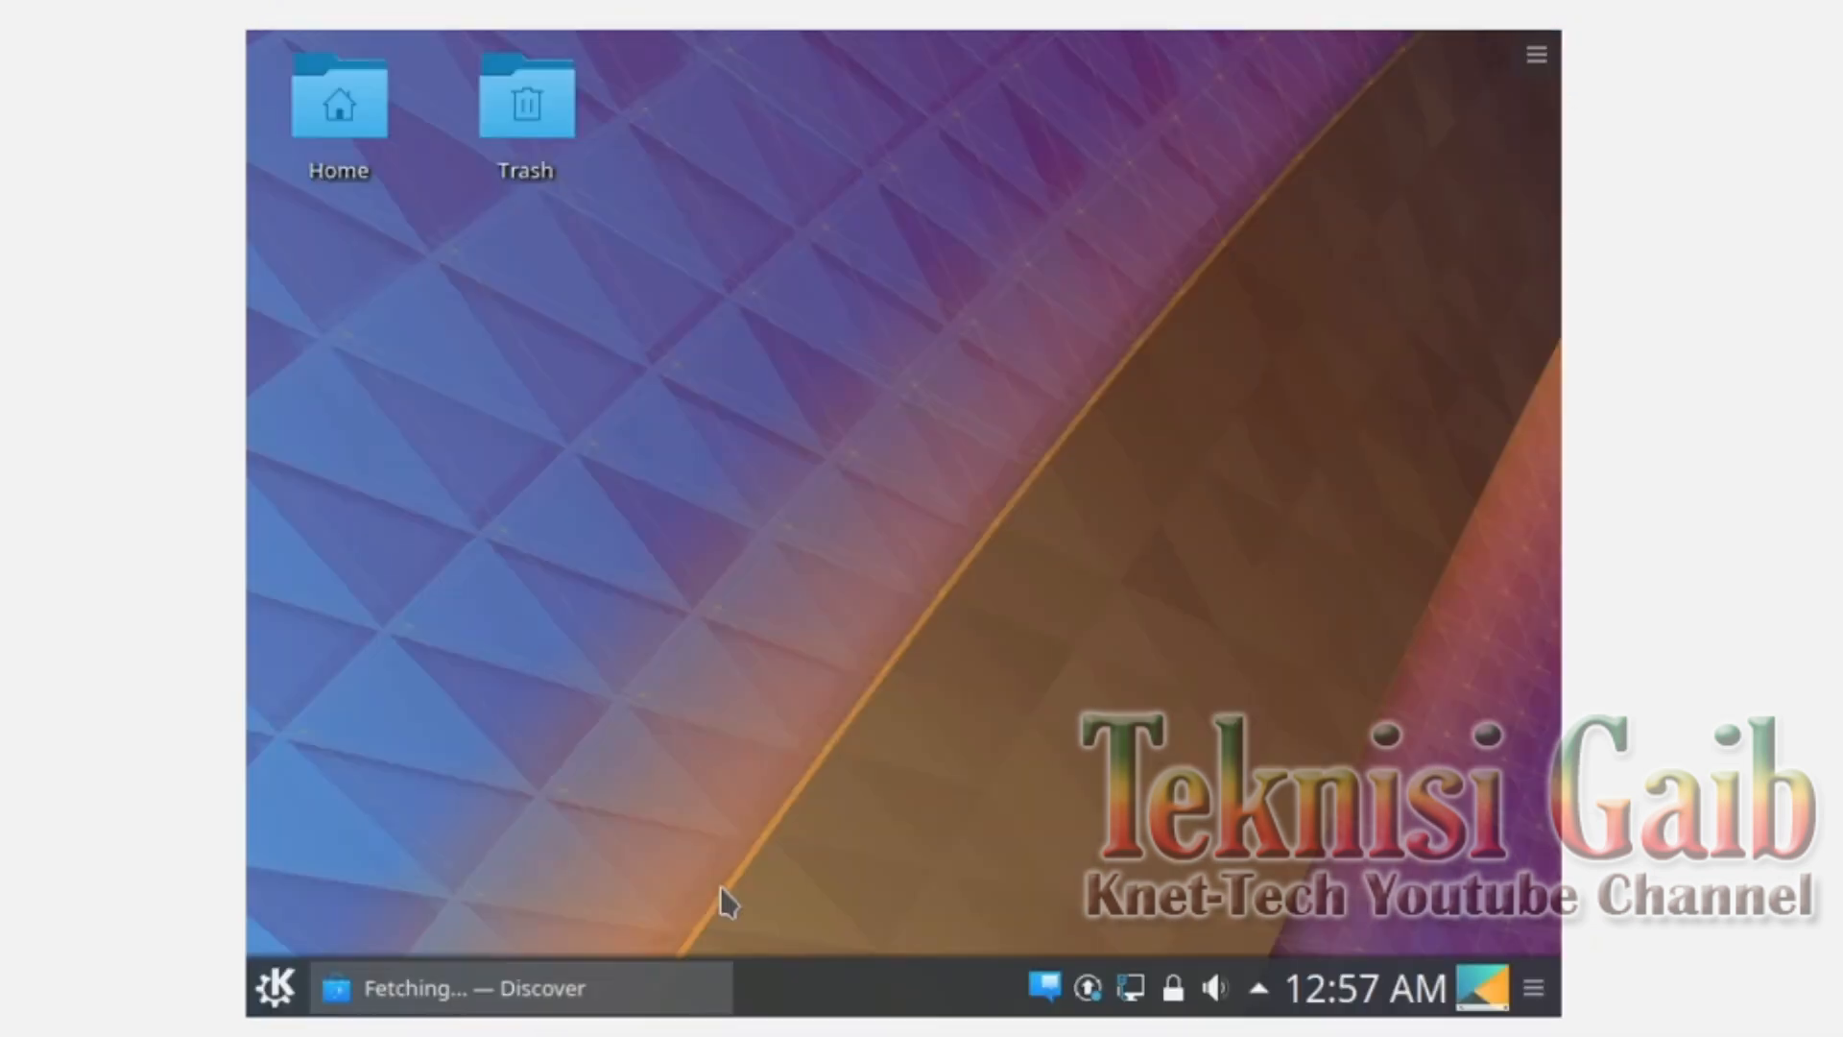
pyautogui.click(1536, 54)
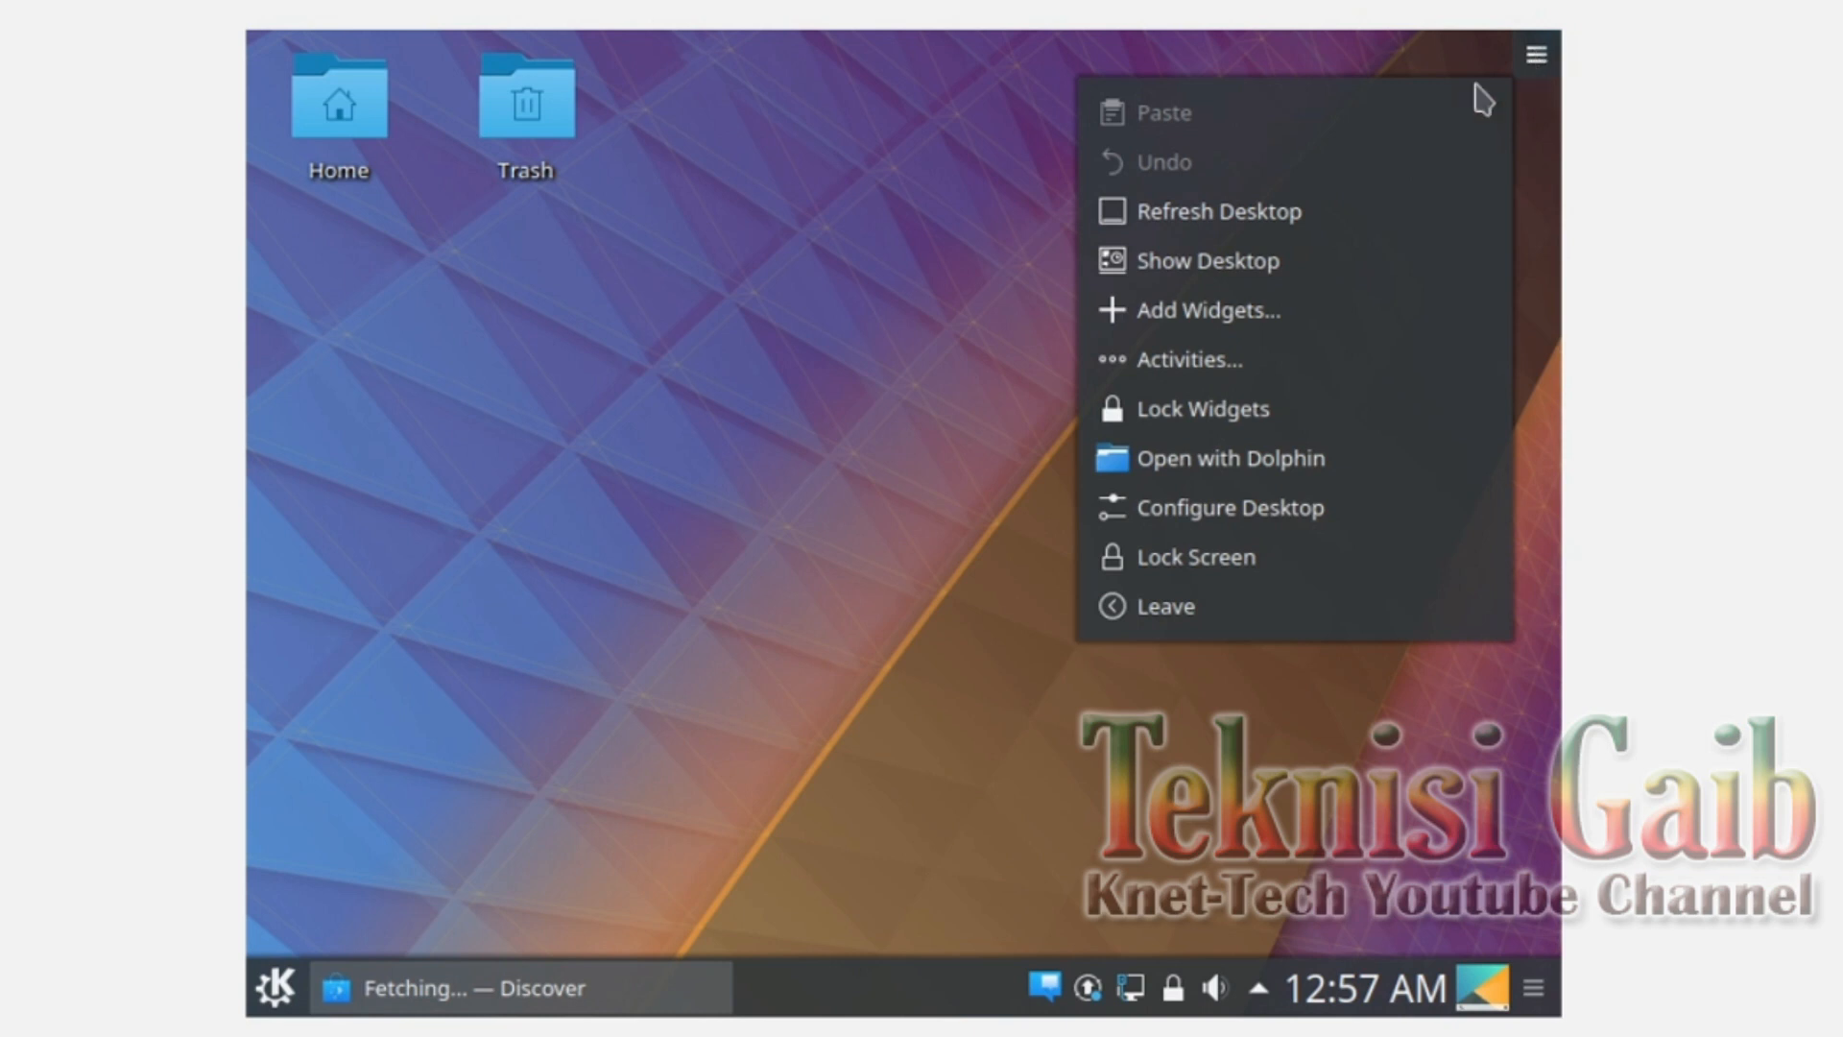
pyautogui.click(1533, 64)
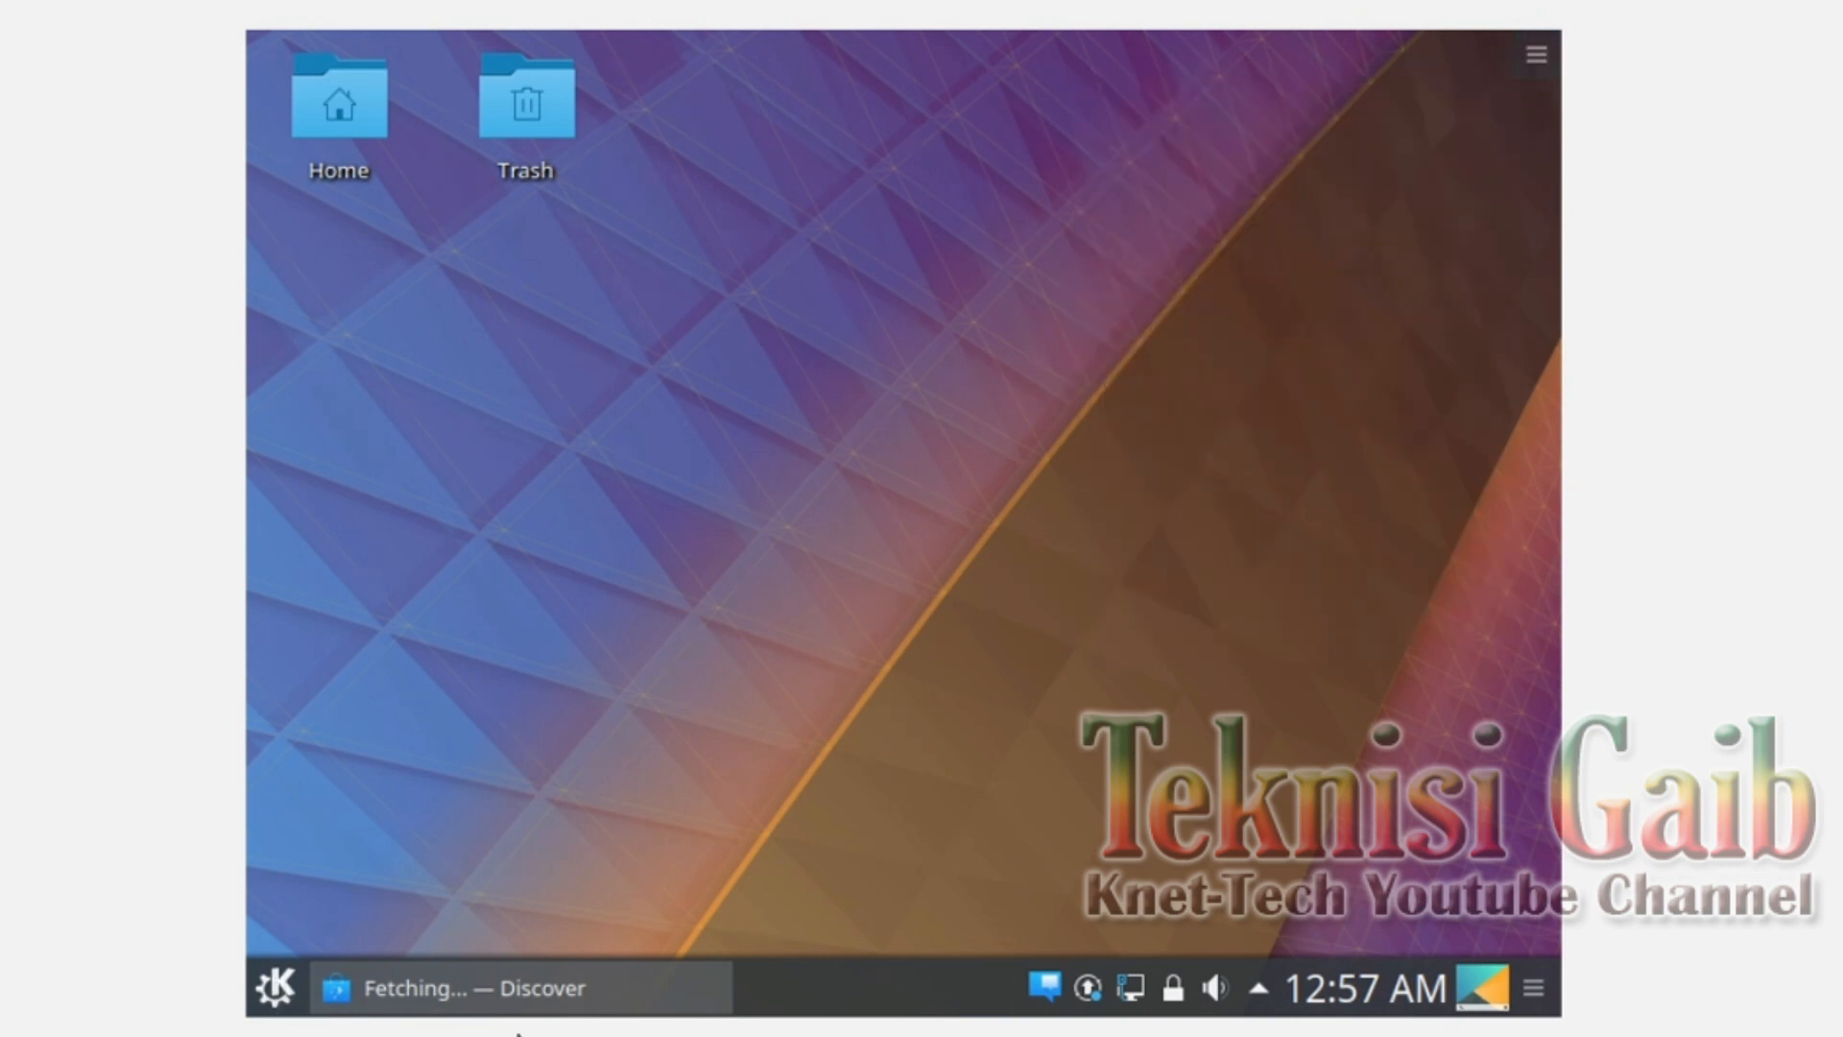
pyautogui.click(423, 1003)
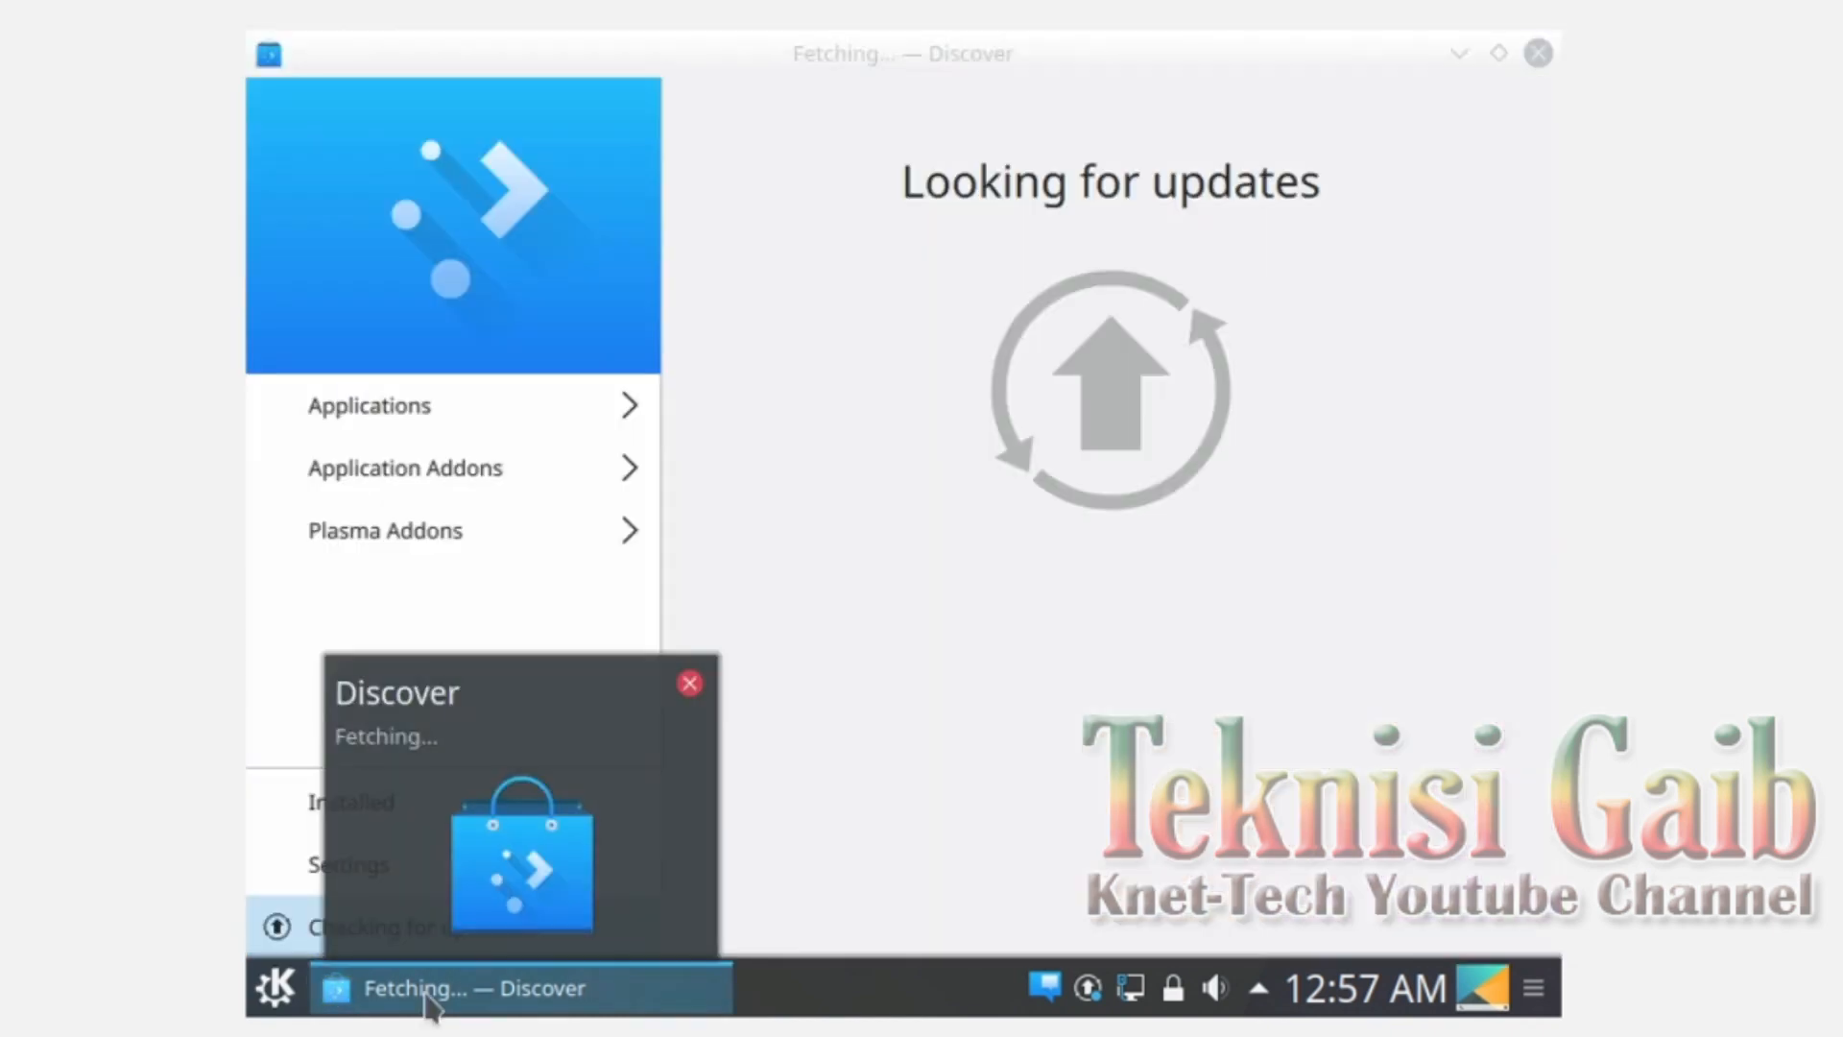
pyautogui.moveTo(470, 994)
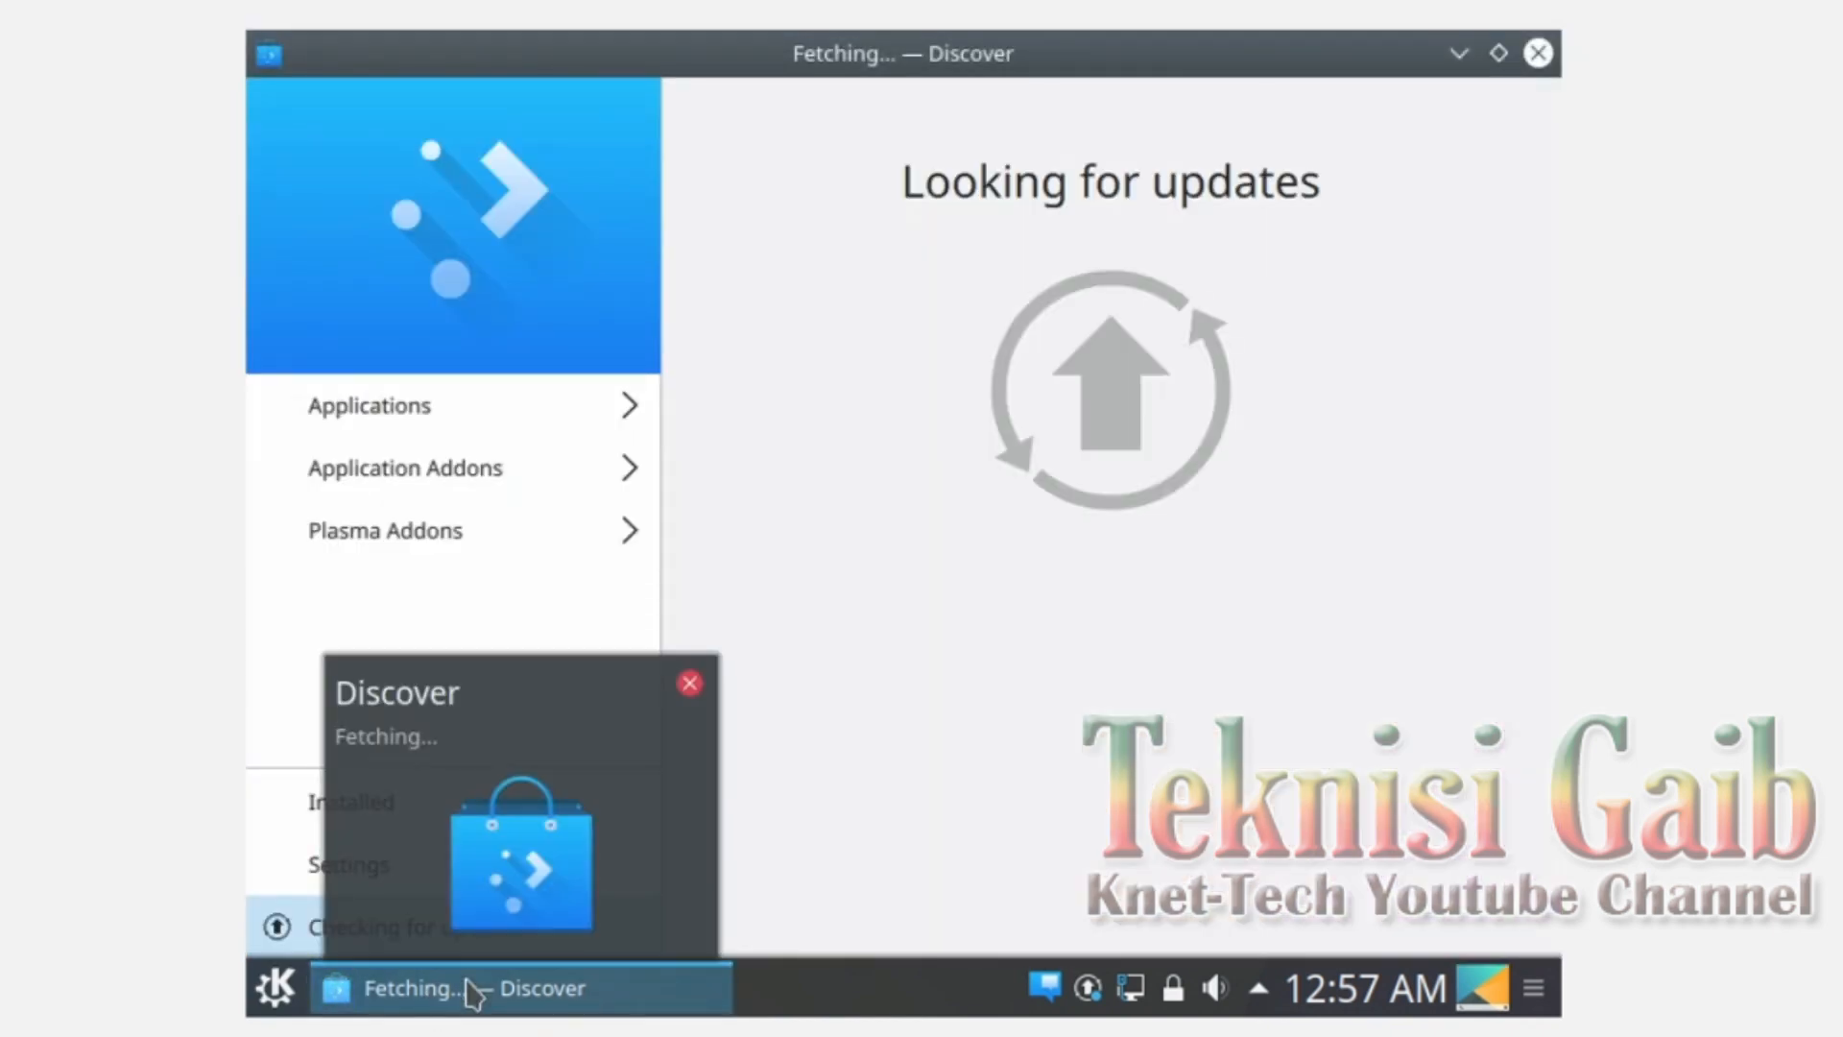
# Step: Open the Konsole terminal and switch to the root user with sudo su, entering the account password
pyautogui.click(279, 994)
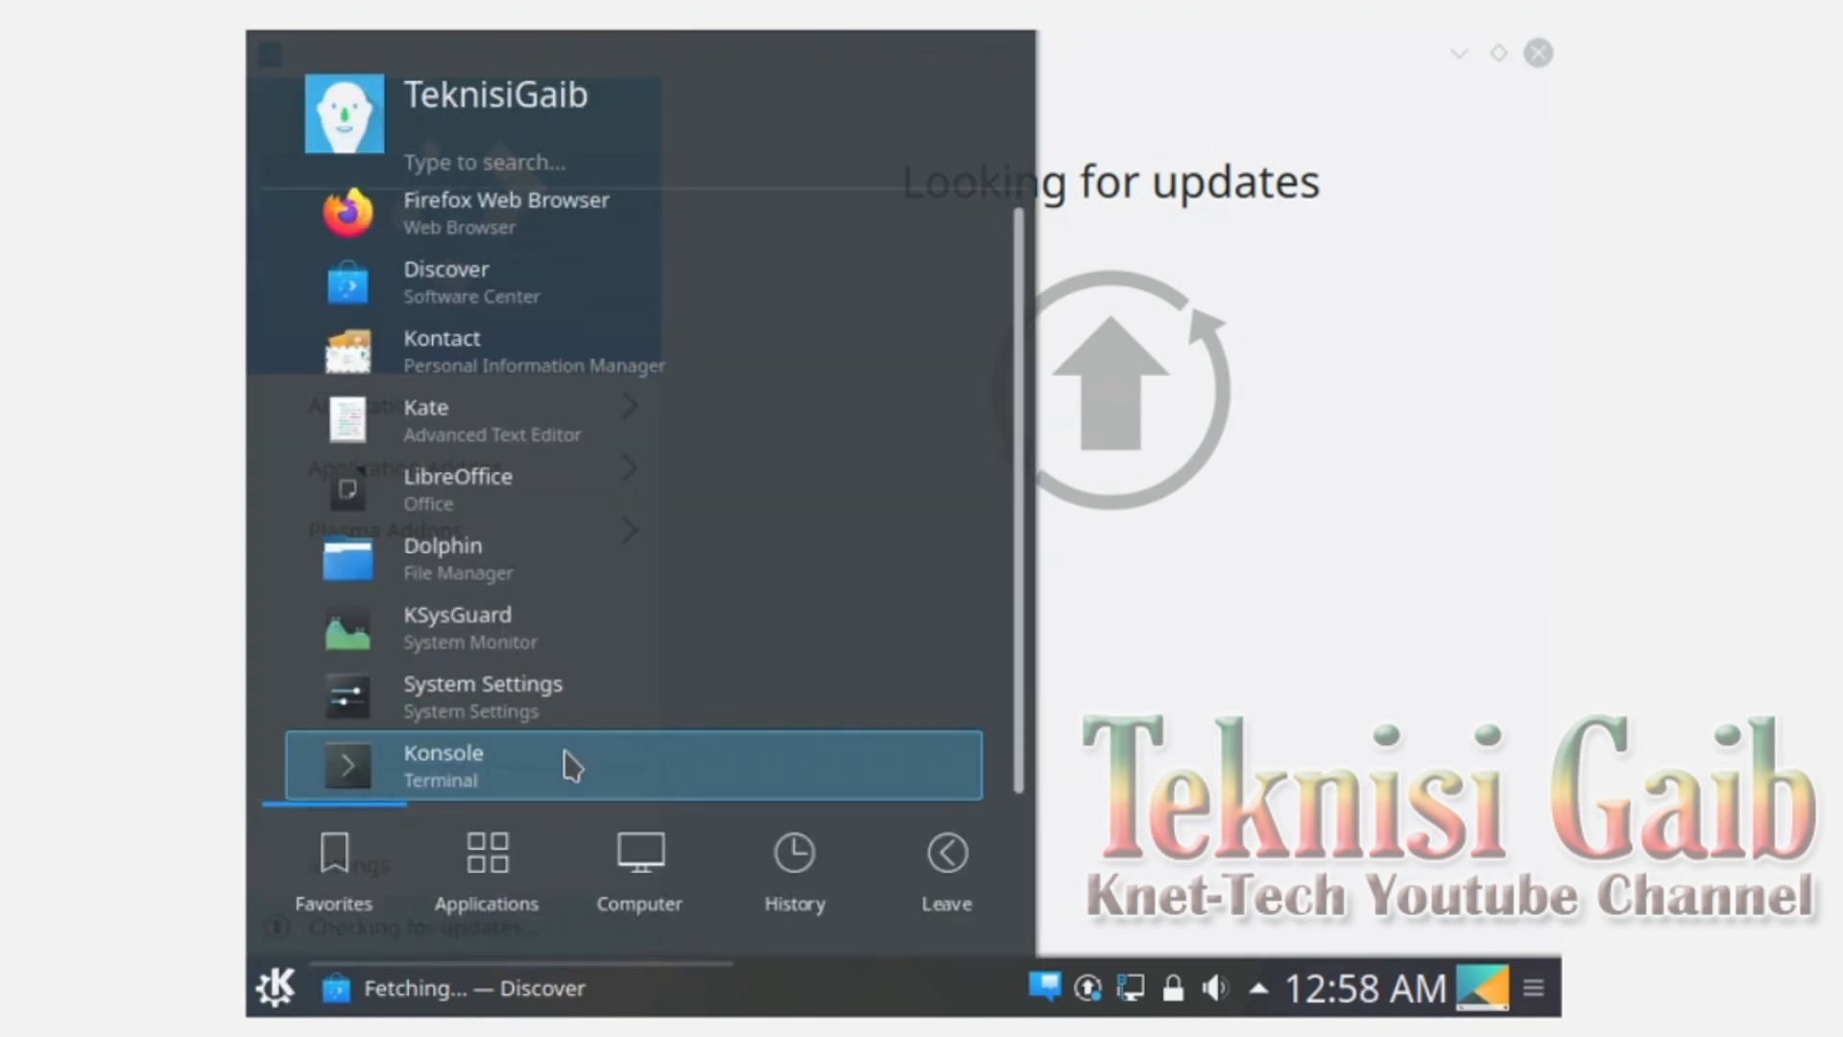
pyautogui.click(465, 785)
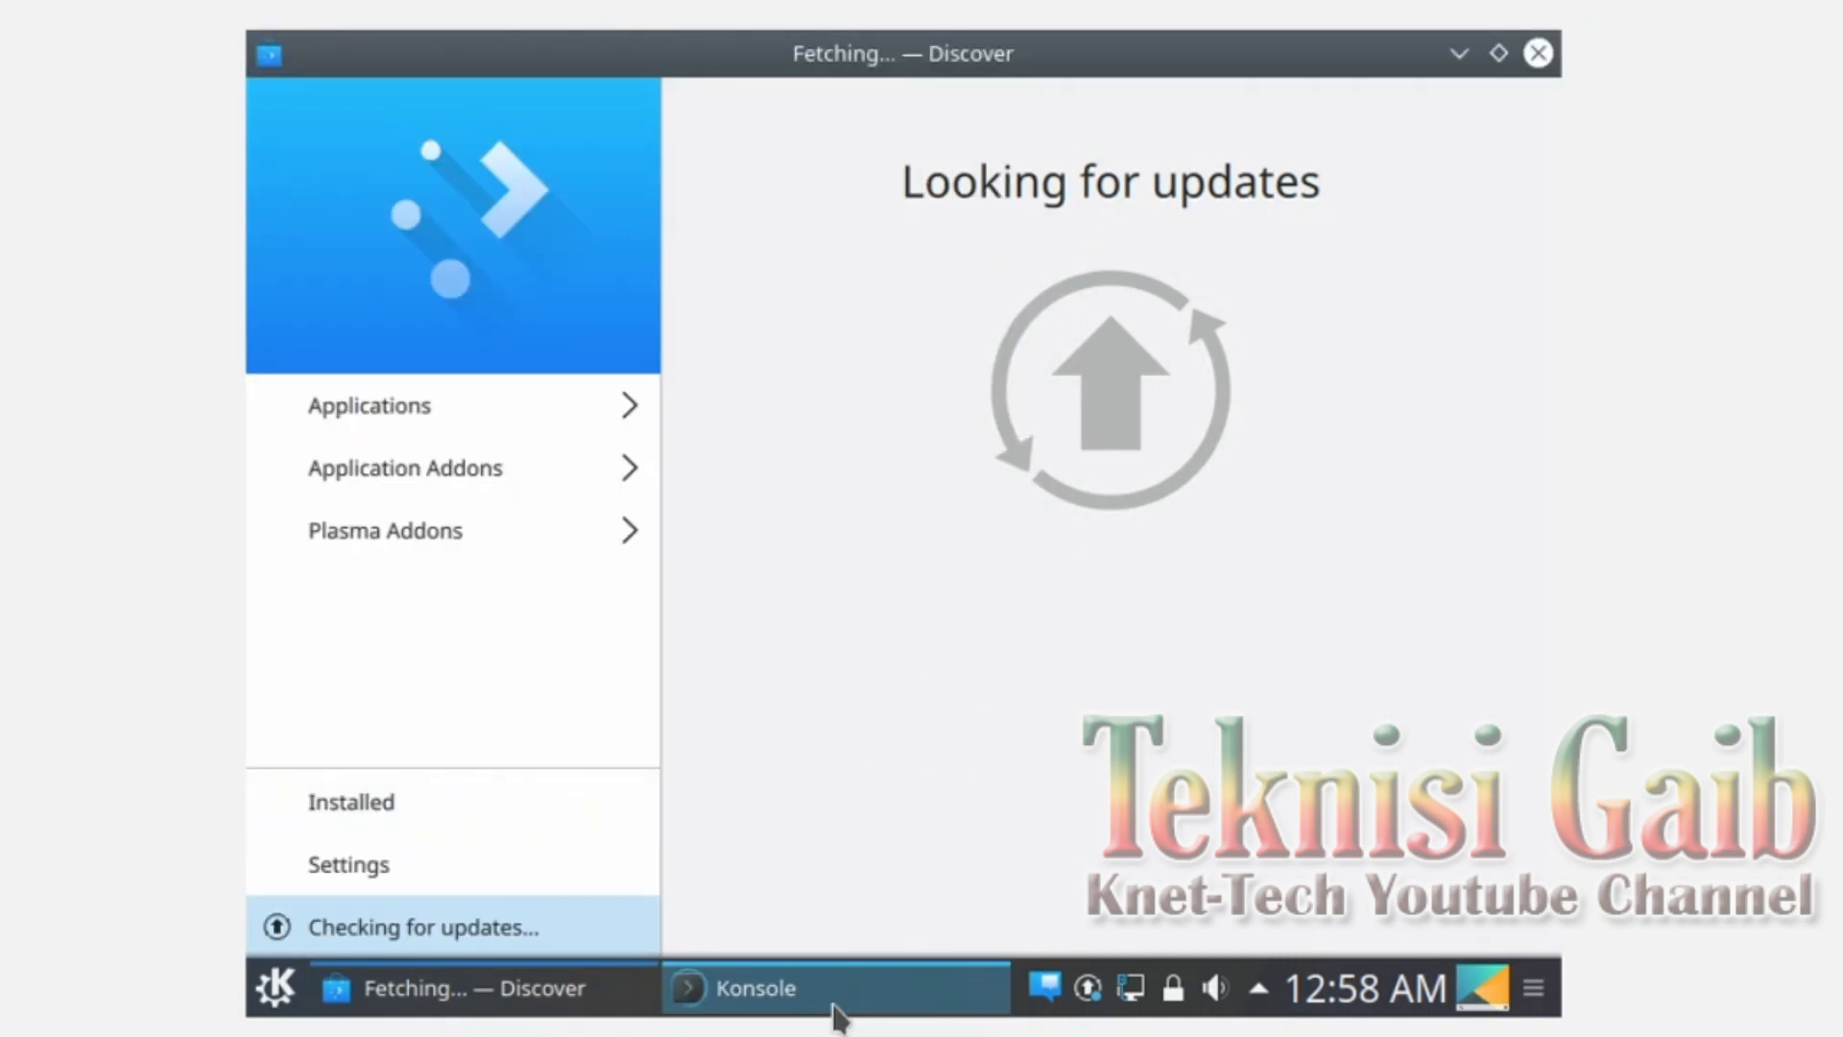
pyautogui.moveTo(832, 998)
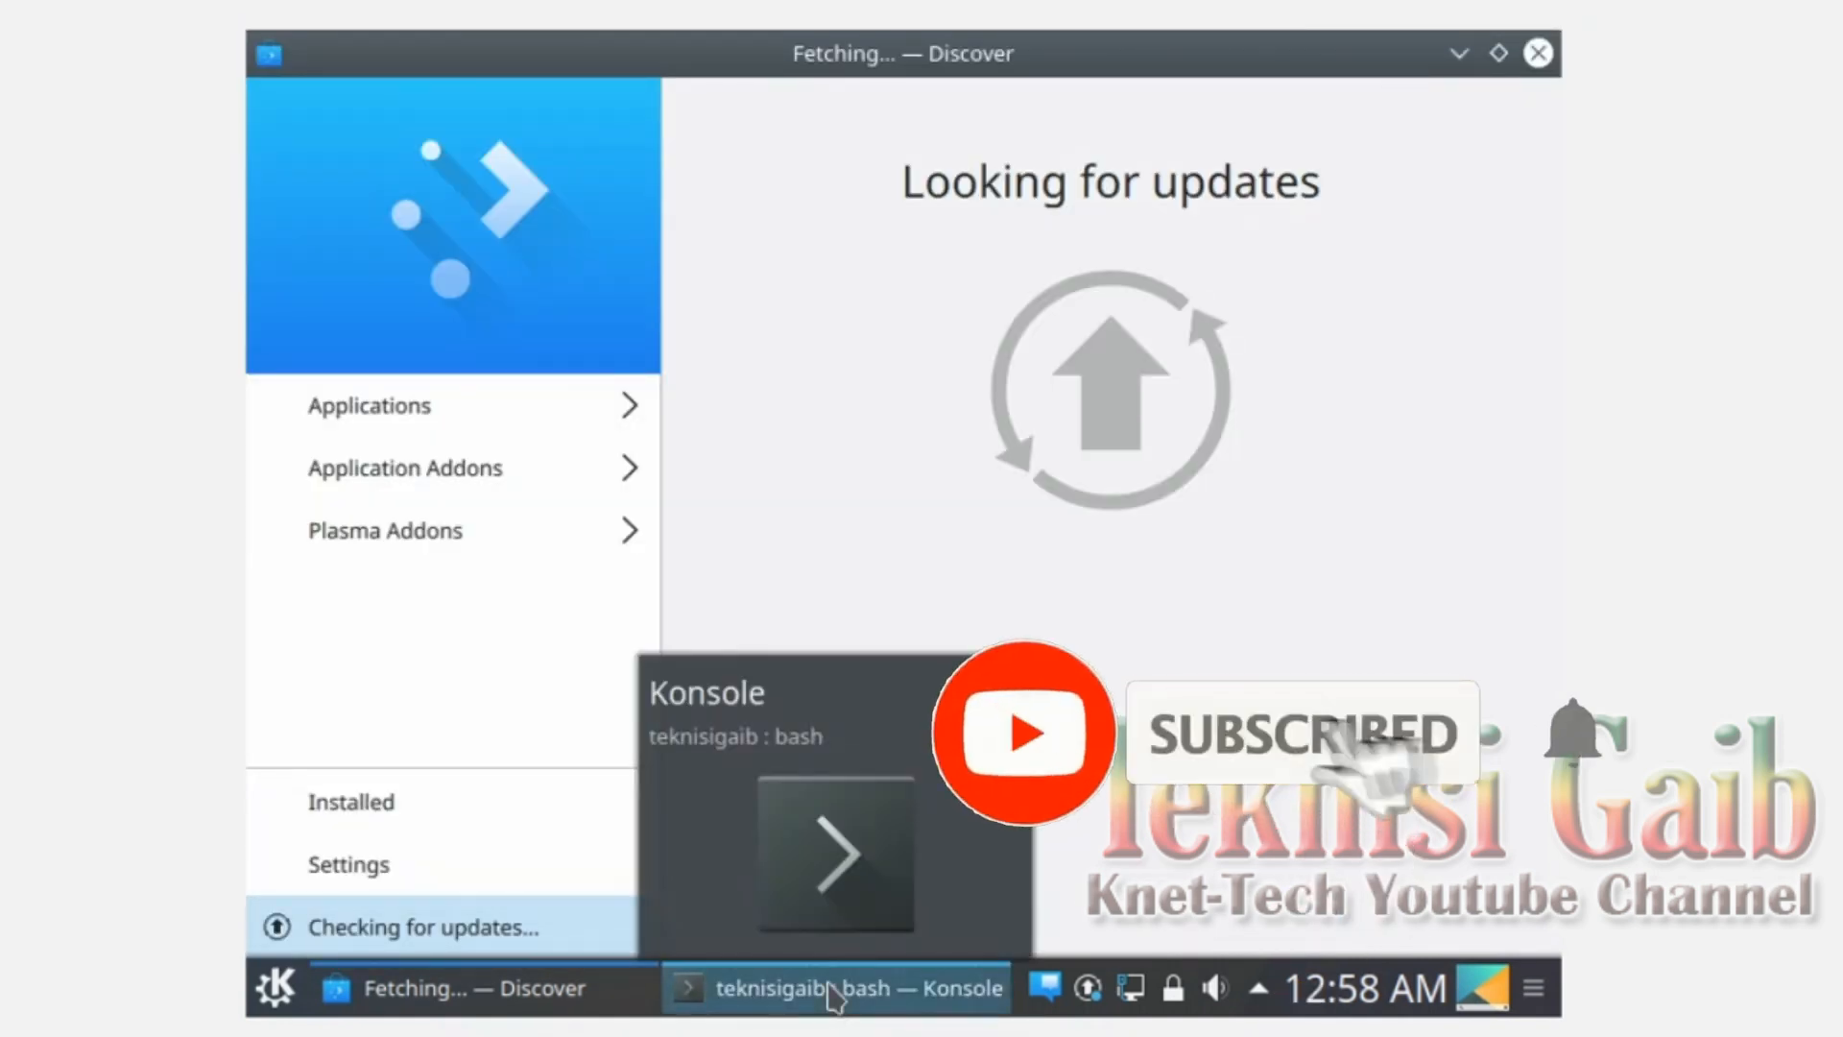
pyautogui.write('sudo su')
pyautogui.press('Return')
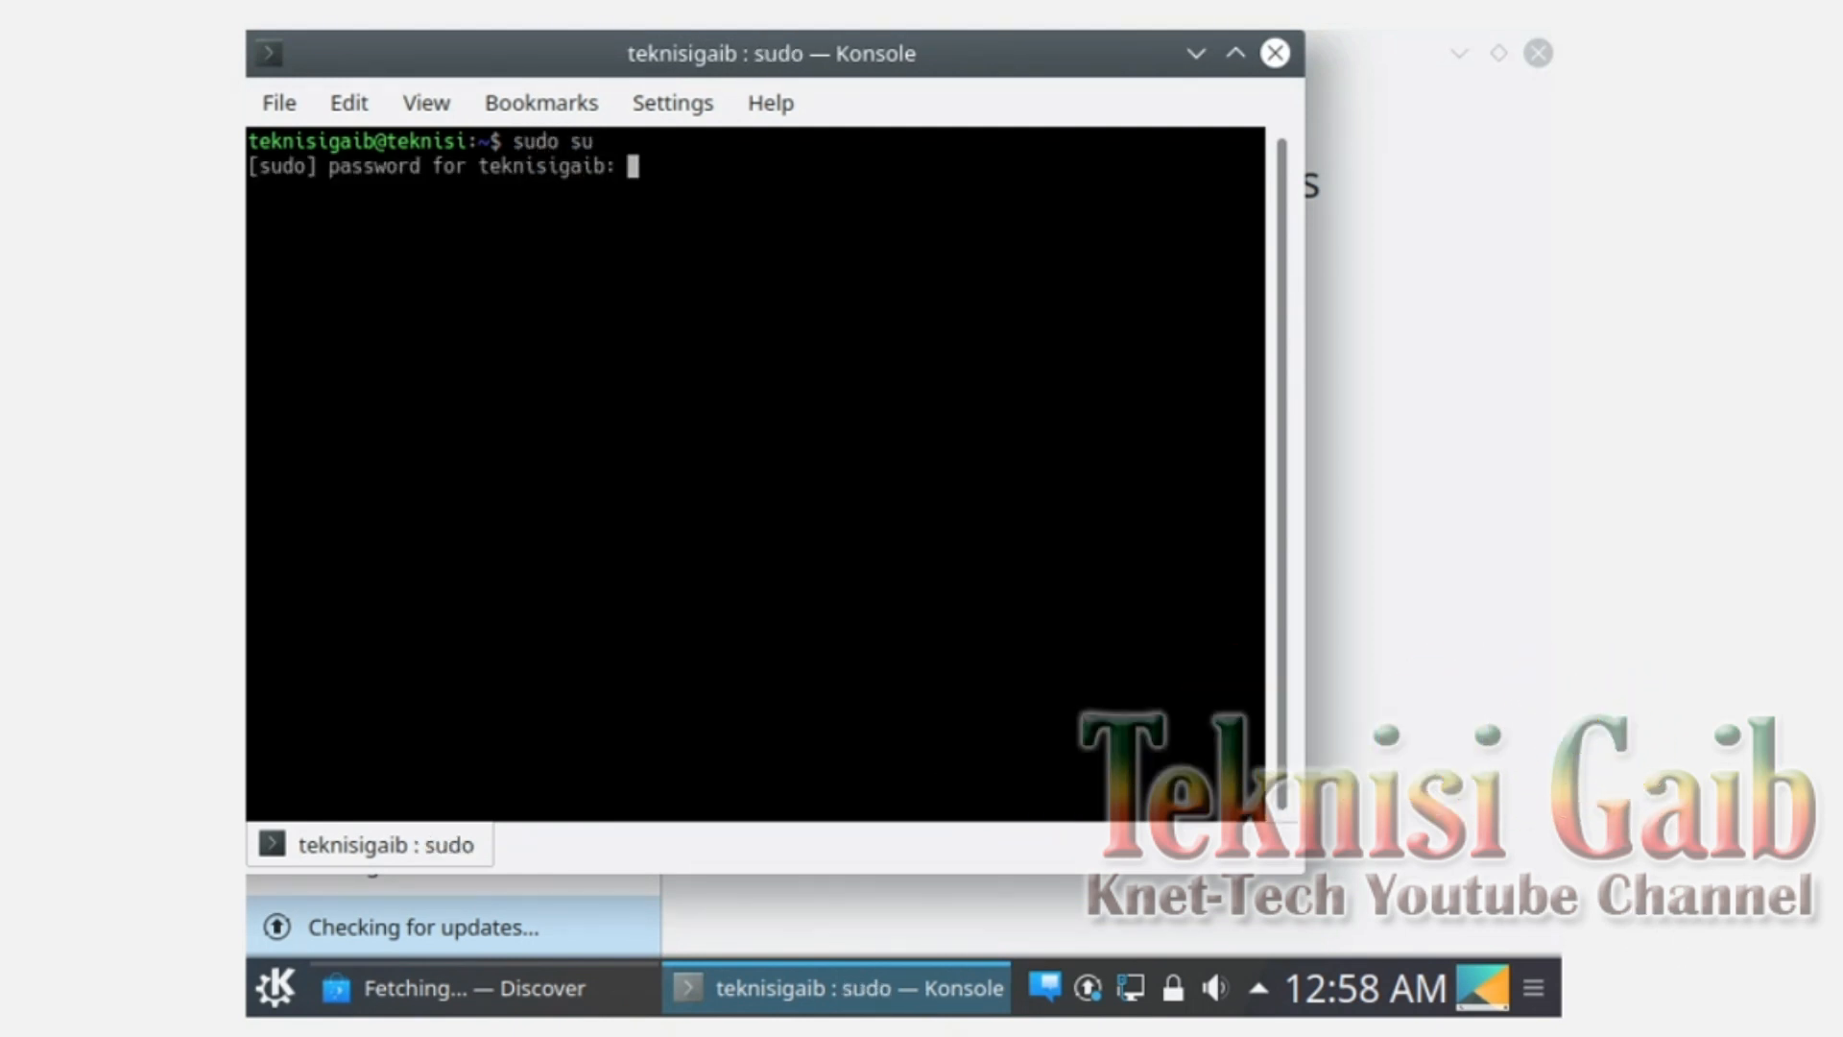
pyautogui.press('Return')
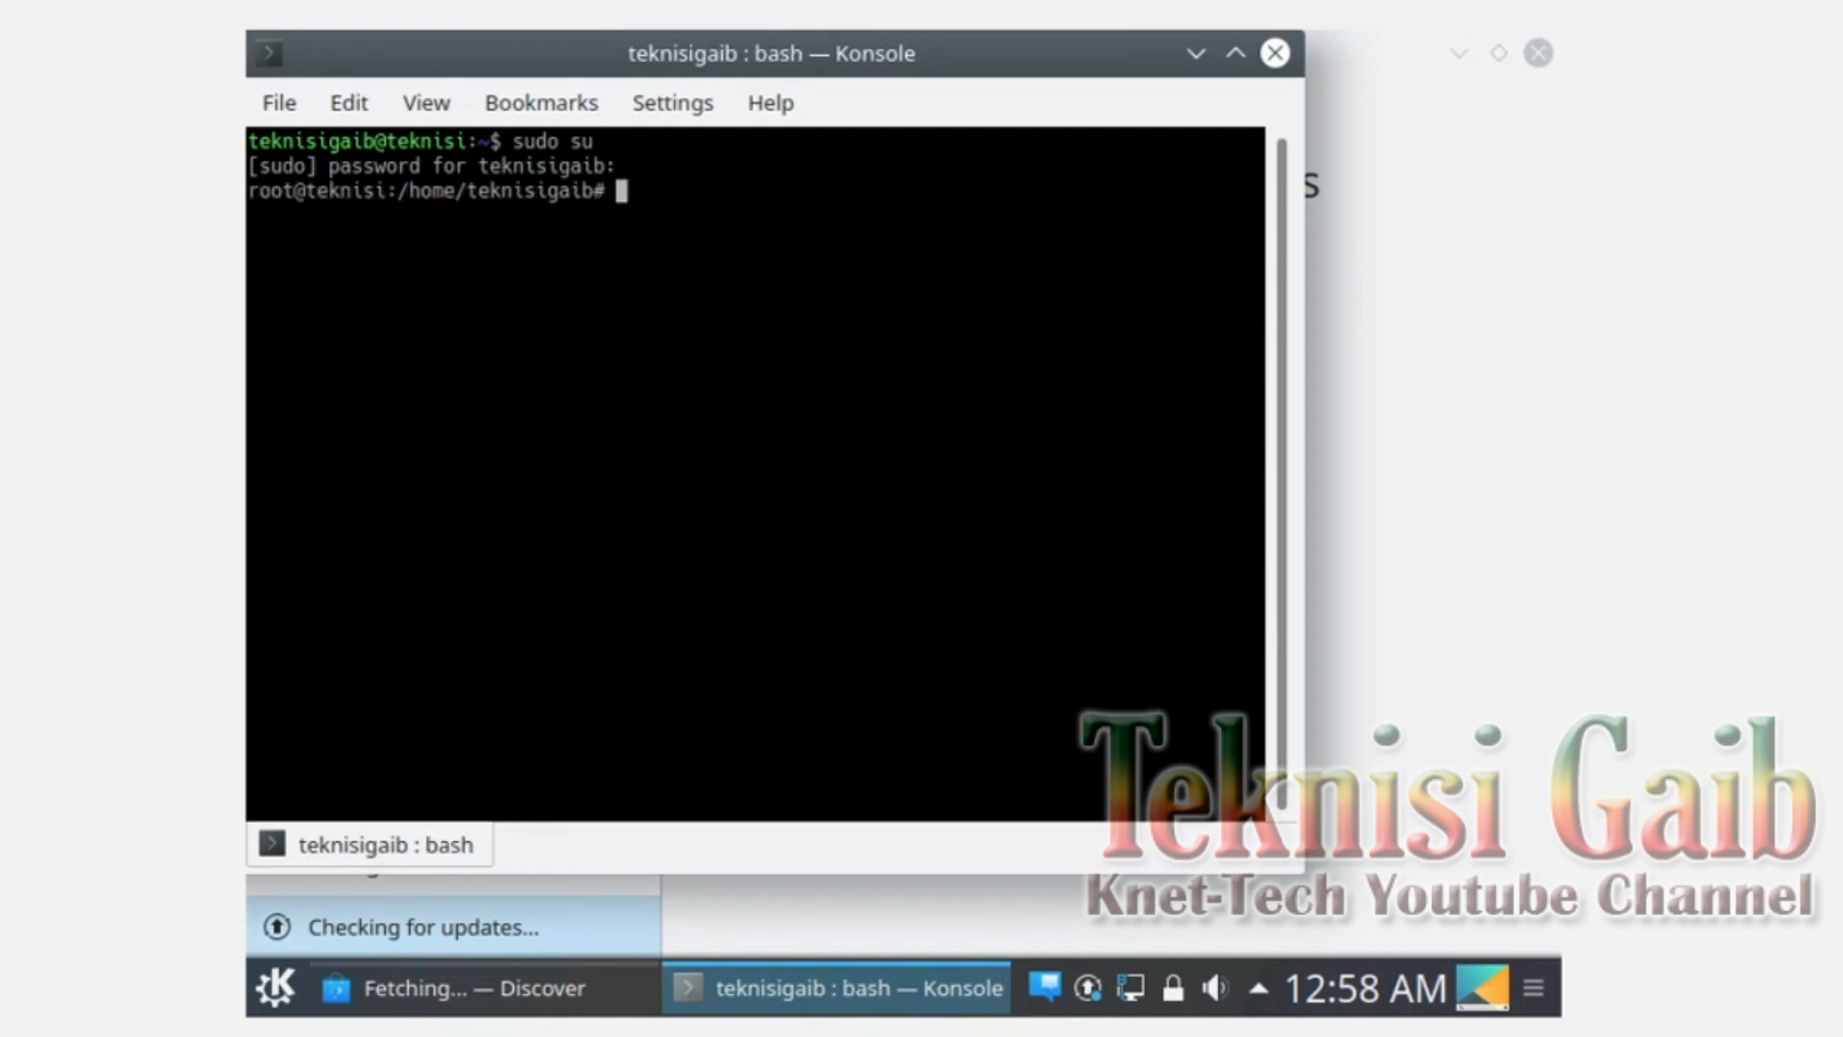
pyautogui.write('ifconfig')
pyautogui.press('Return')
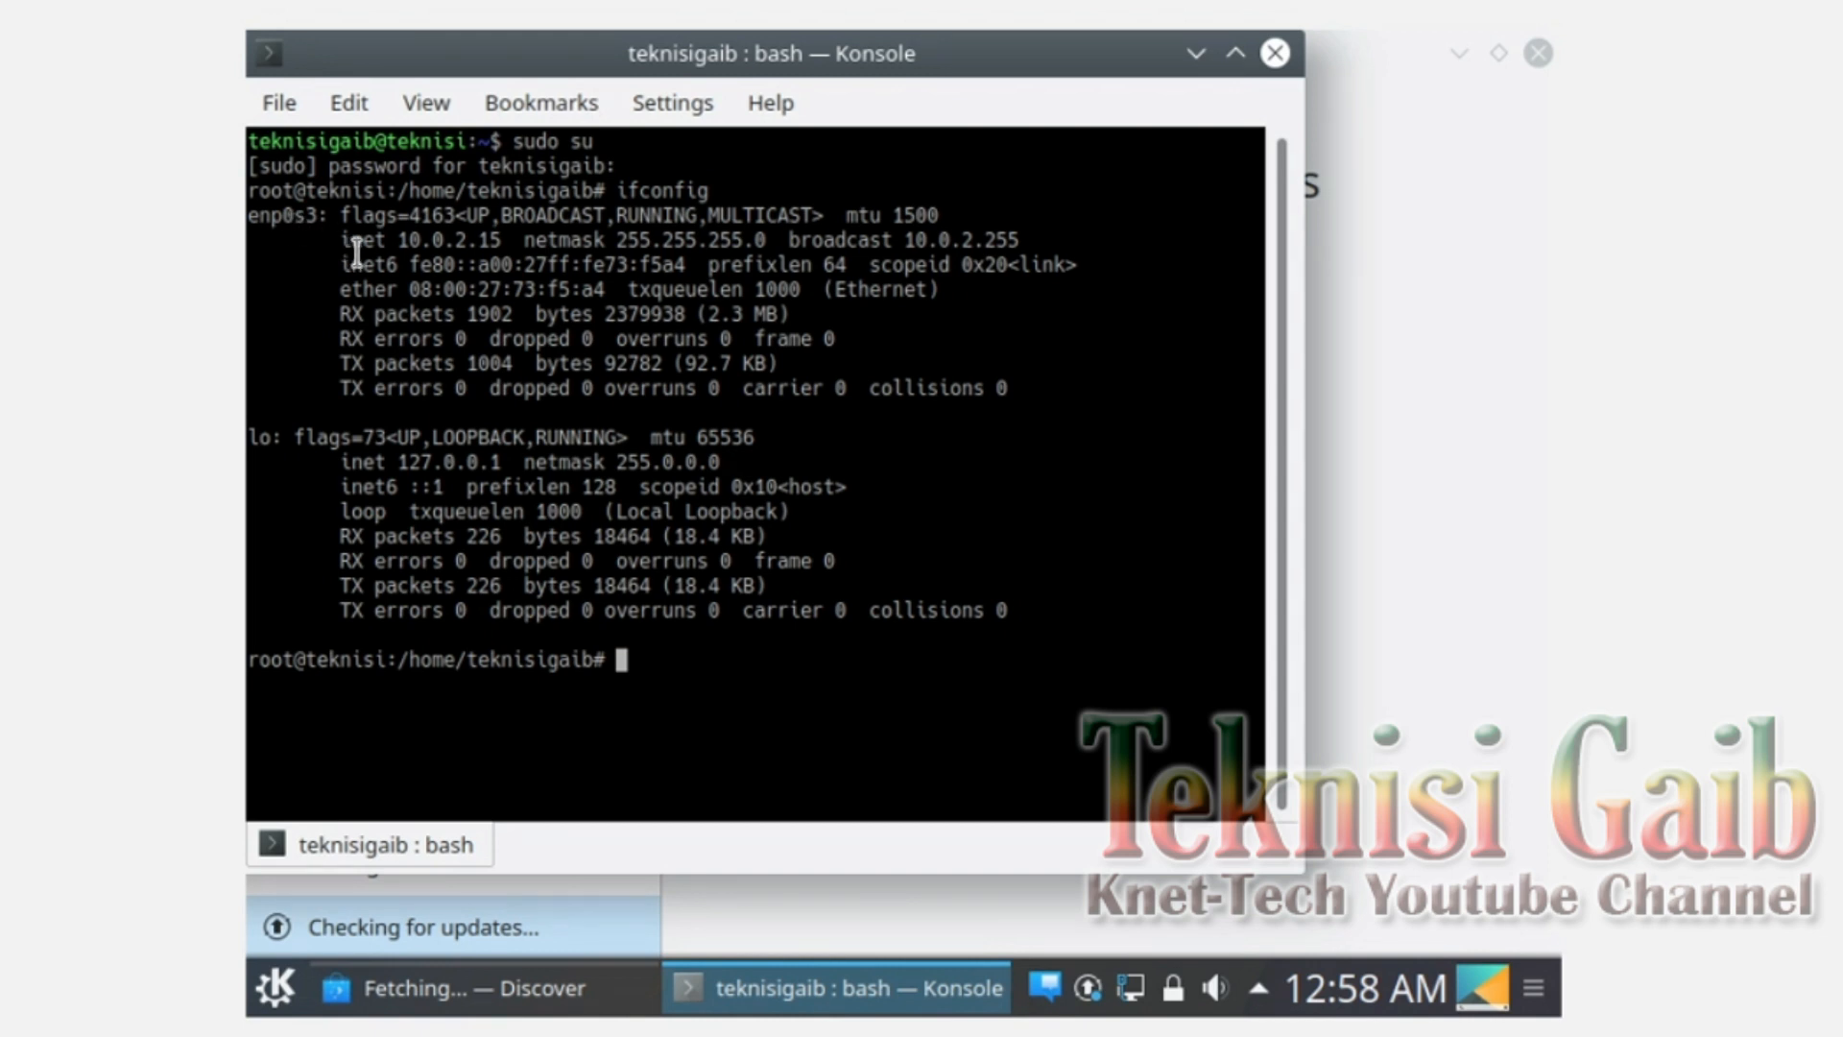
pyautogui.write('ping 8.8.8.8')
pyautogui.press('Return')
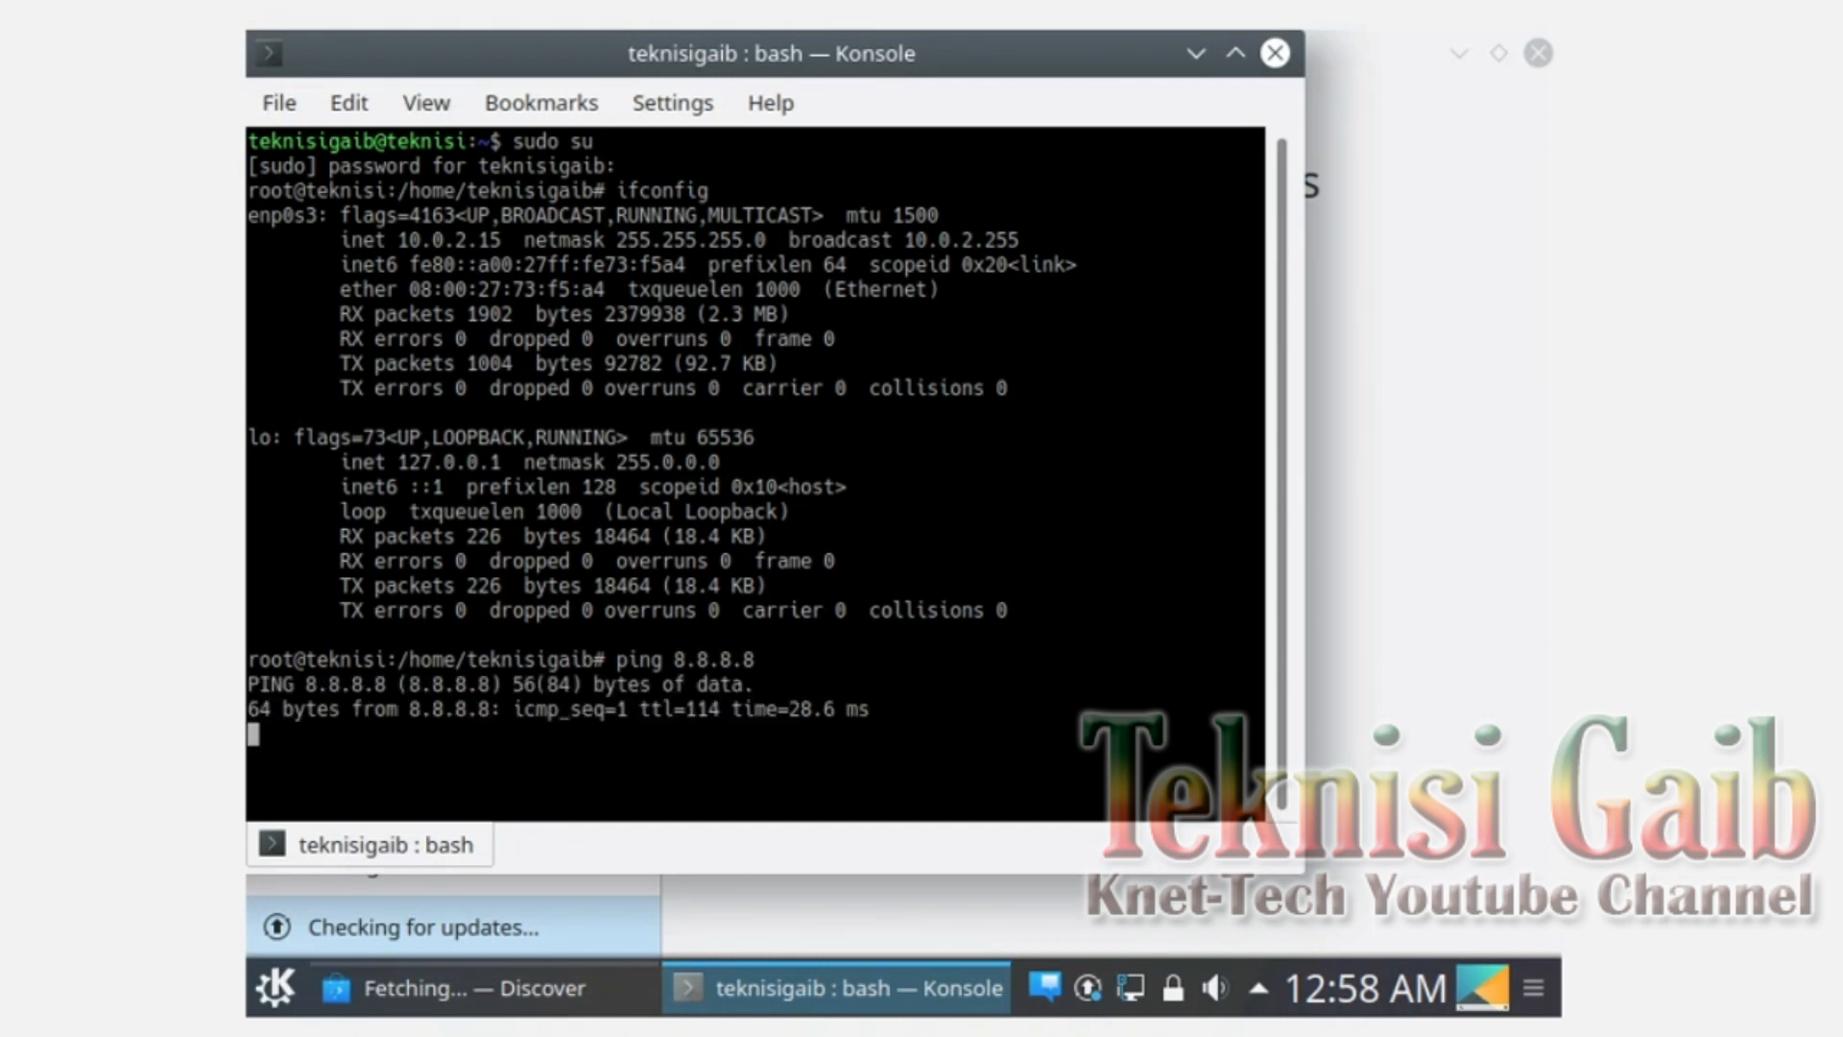
pyautogui.hotkey('ctrl', 'c')
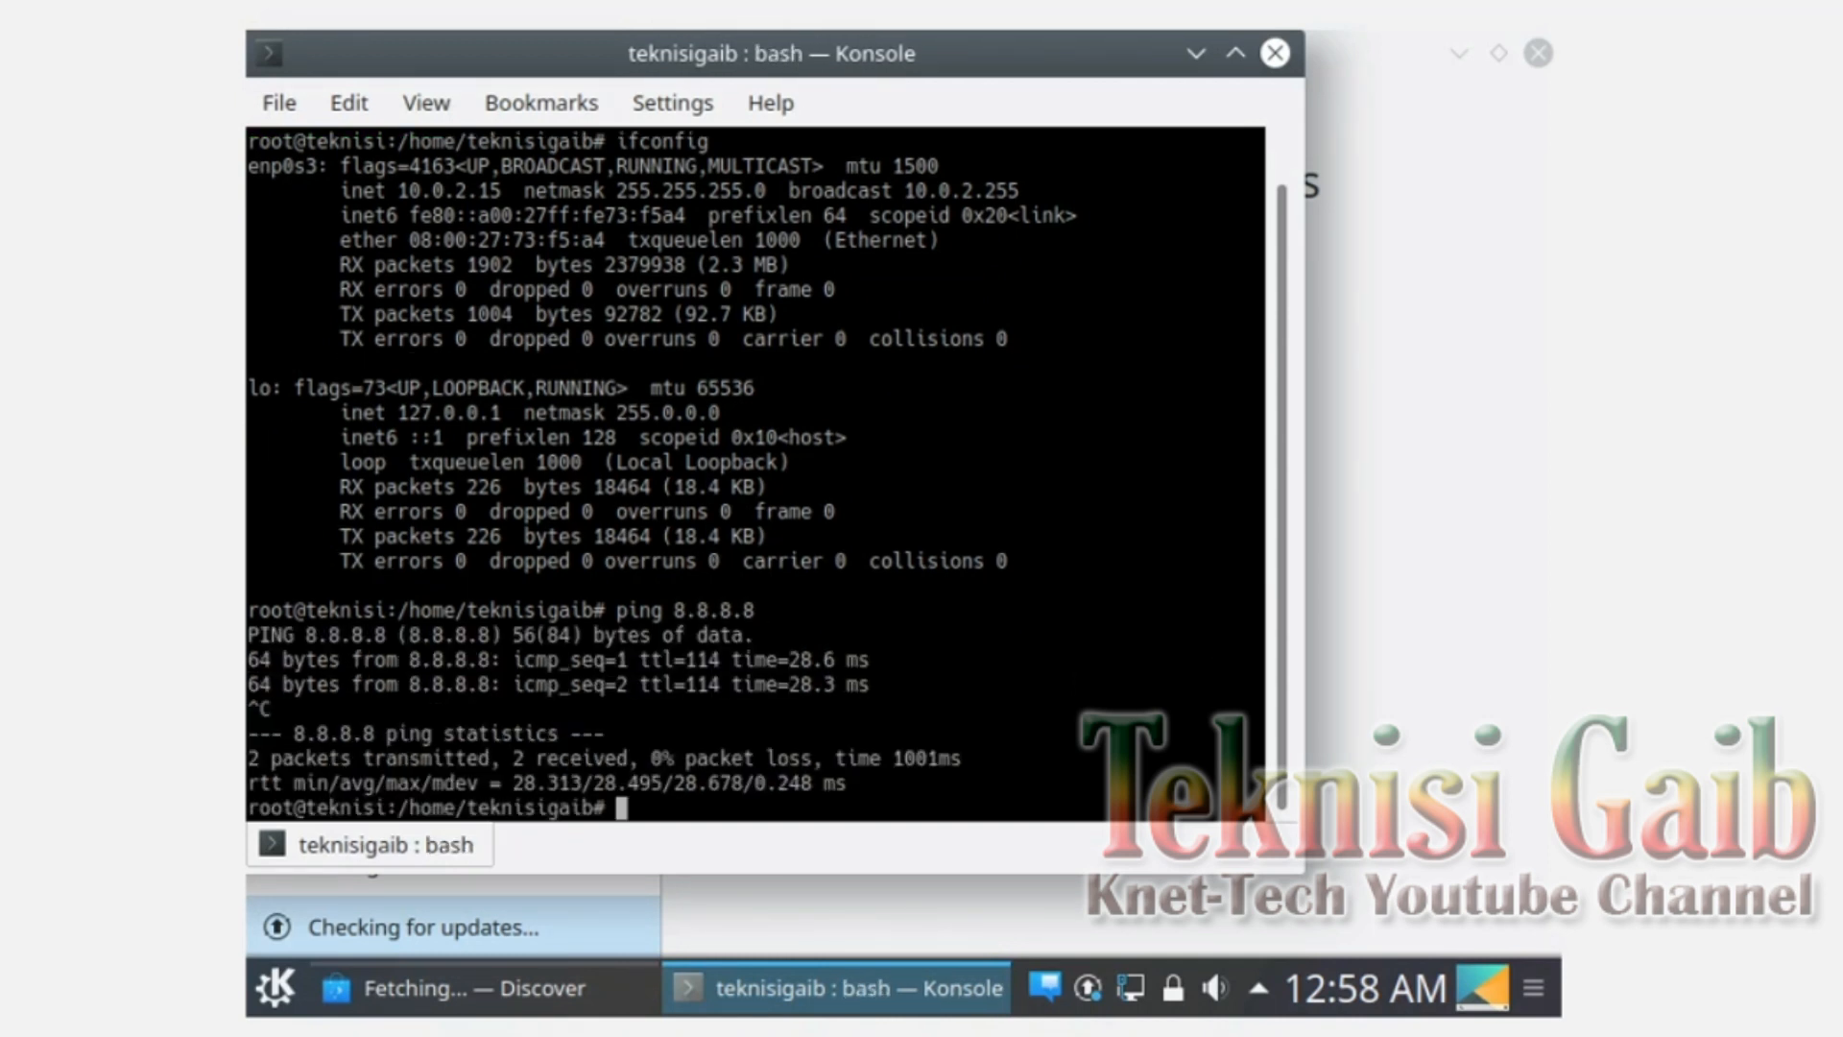
pyautogui.write('ping www.google.com')
pyautogui.press('Return')
pyautogui.hotkey('ctrl', 'c')
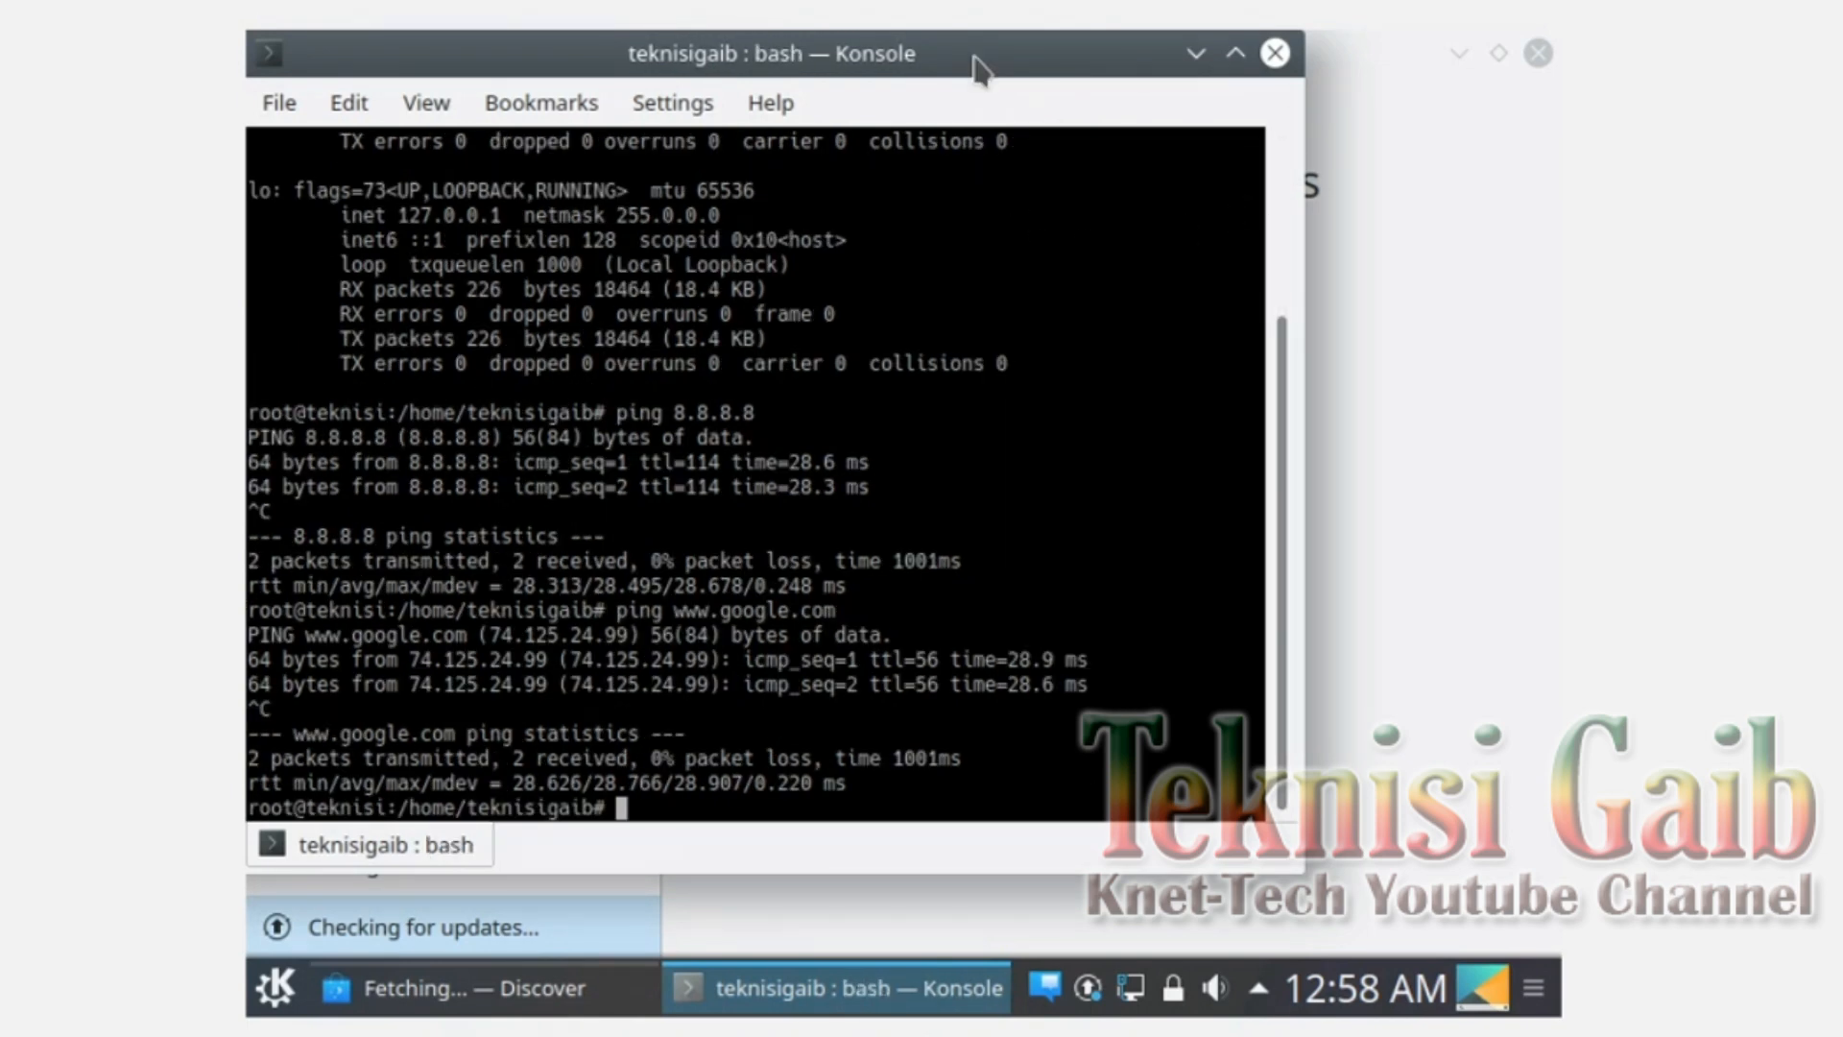
# Step: Launch the Firefox web browser and minimize the Konsole and Discover windows to clear the desktop
pyautogui.click(269, 1015)
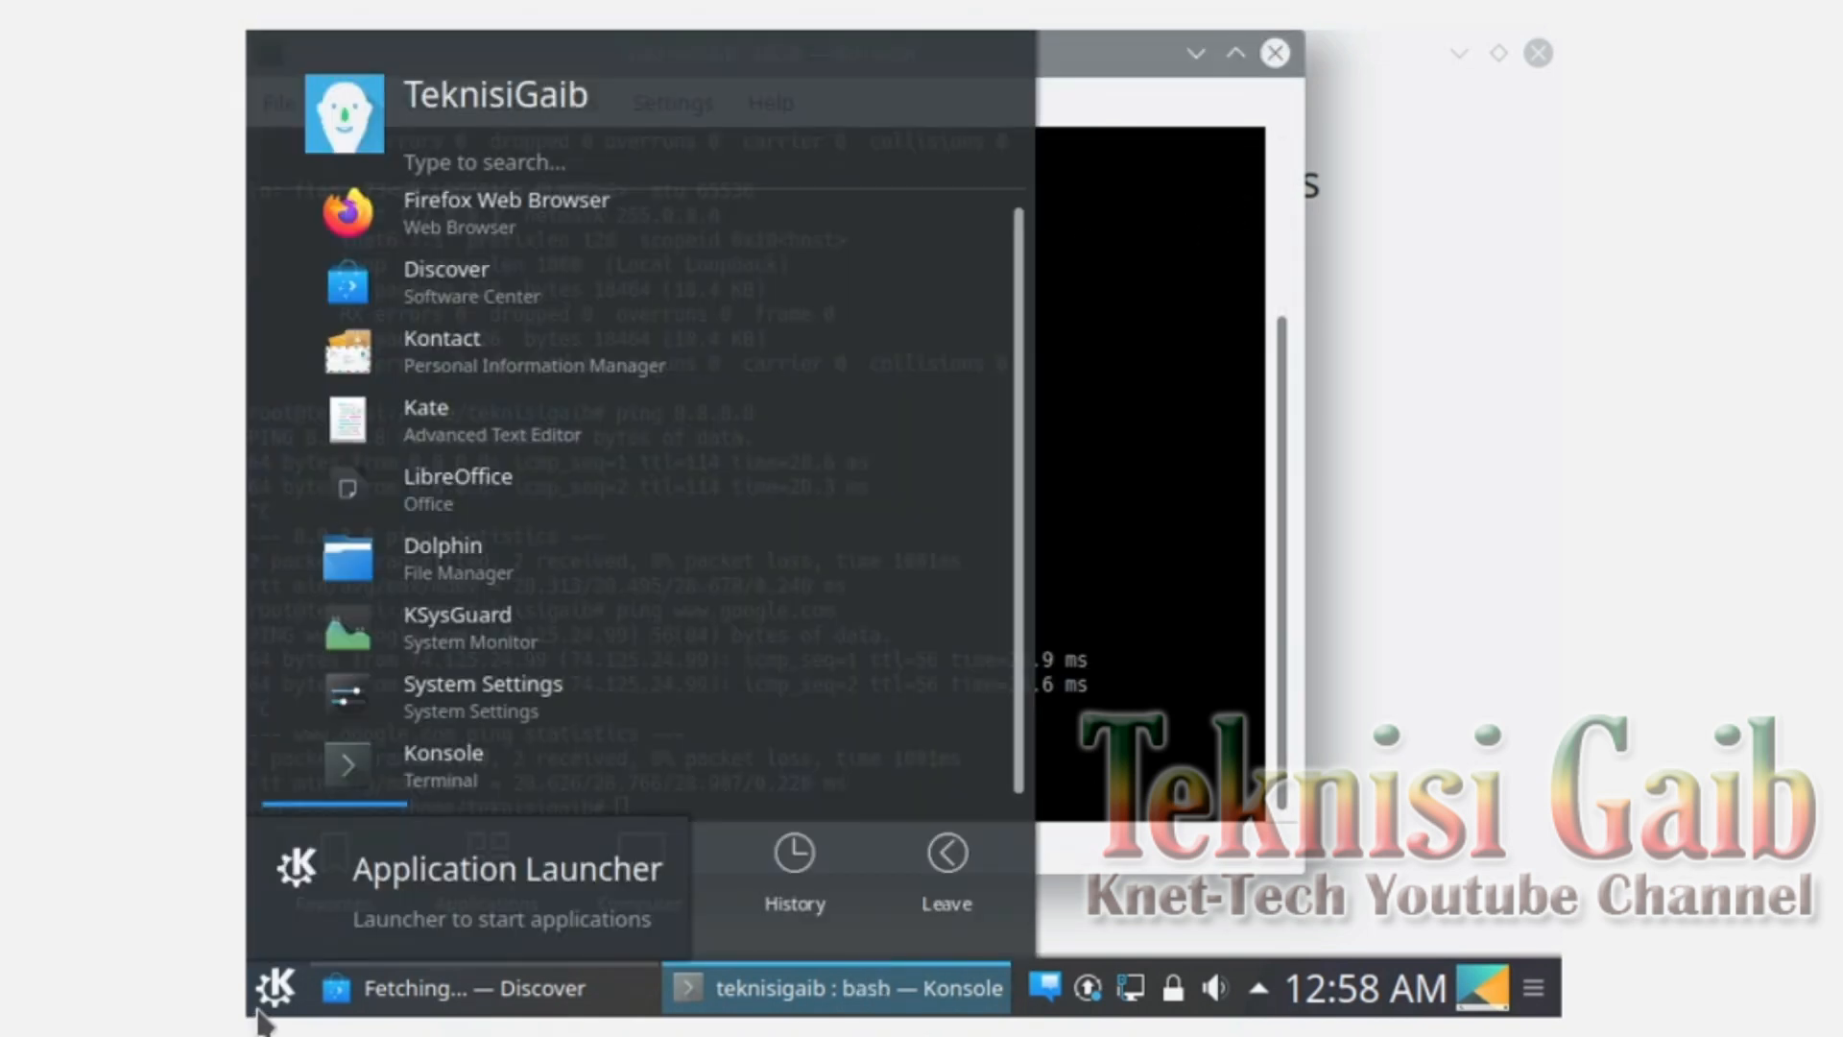
pyautogui.click(477, 235)
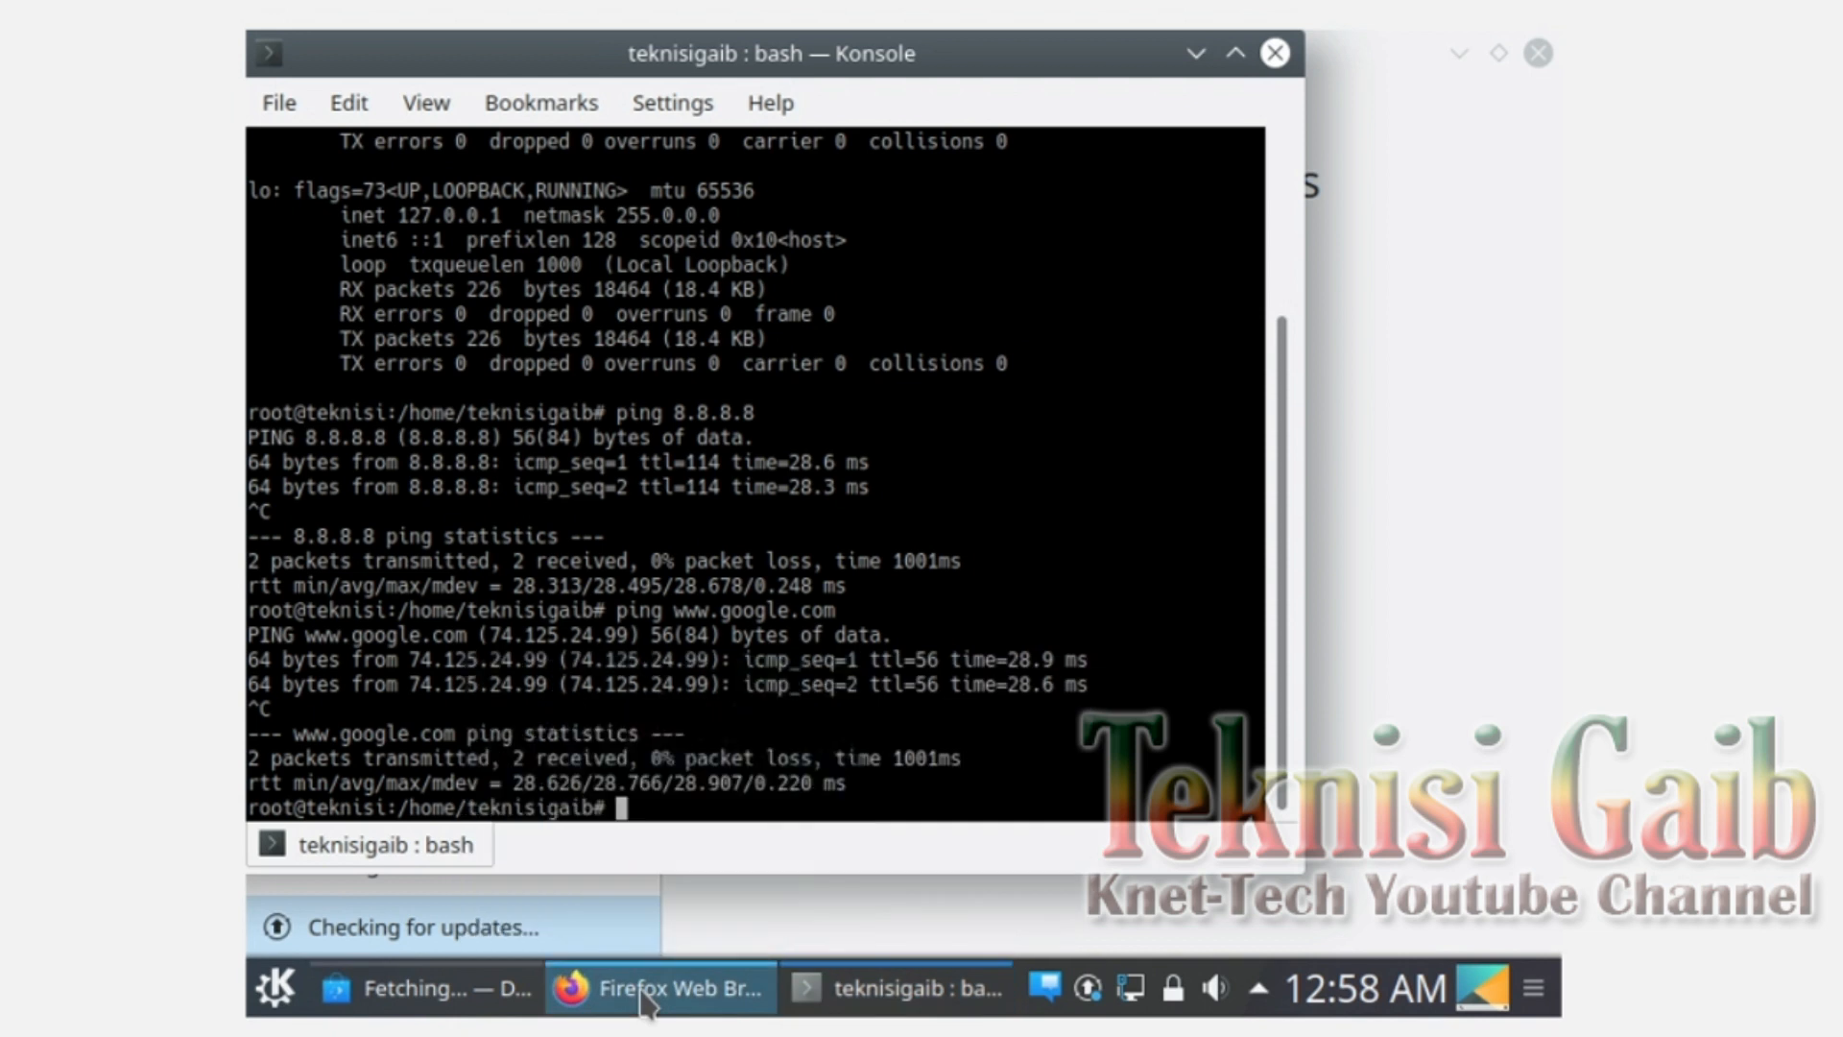
pyautogui.moveTo(645, 1003)
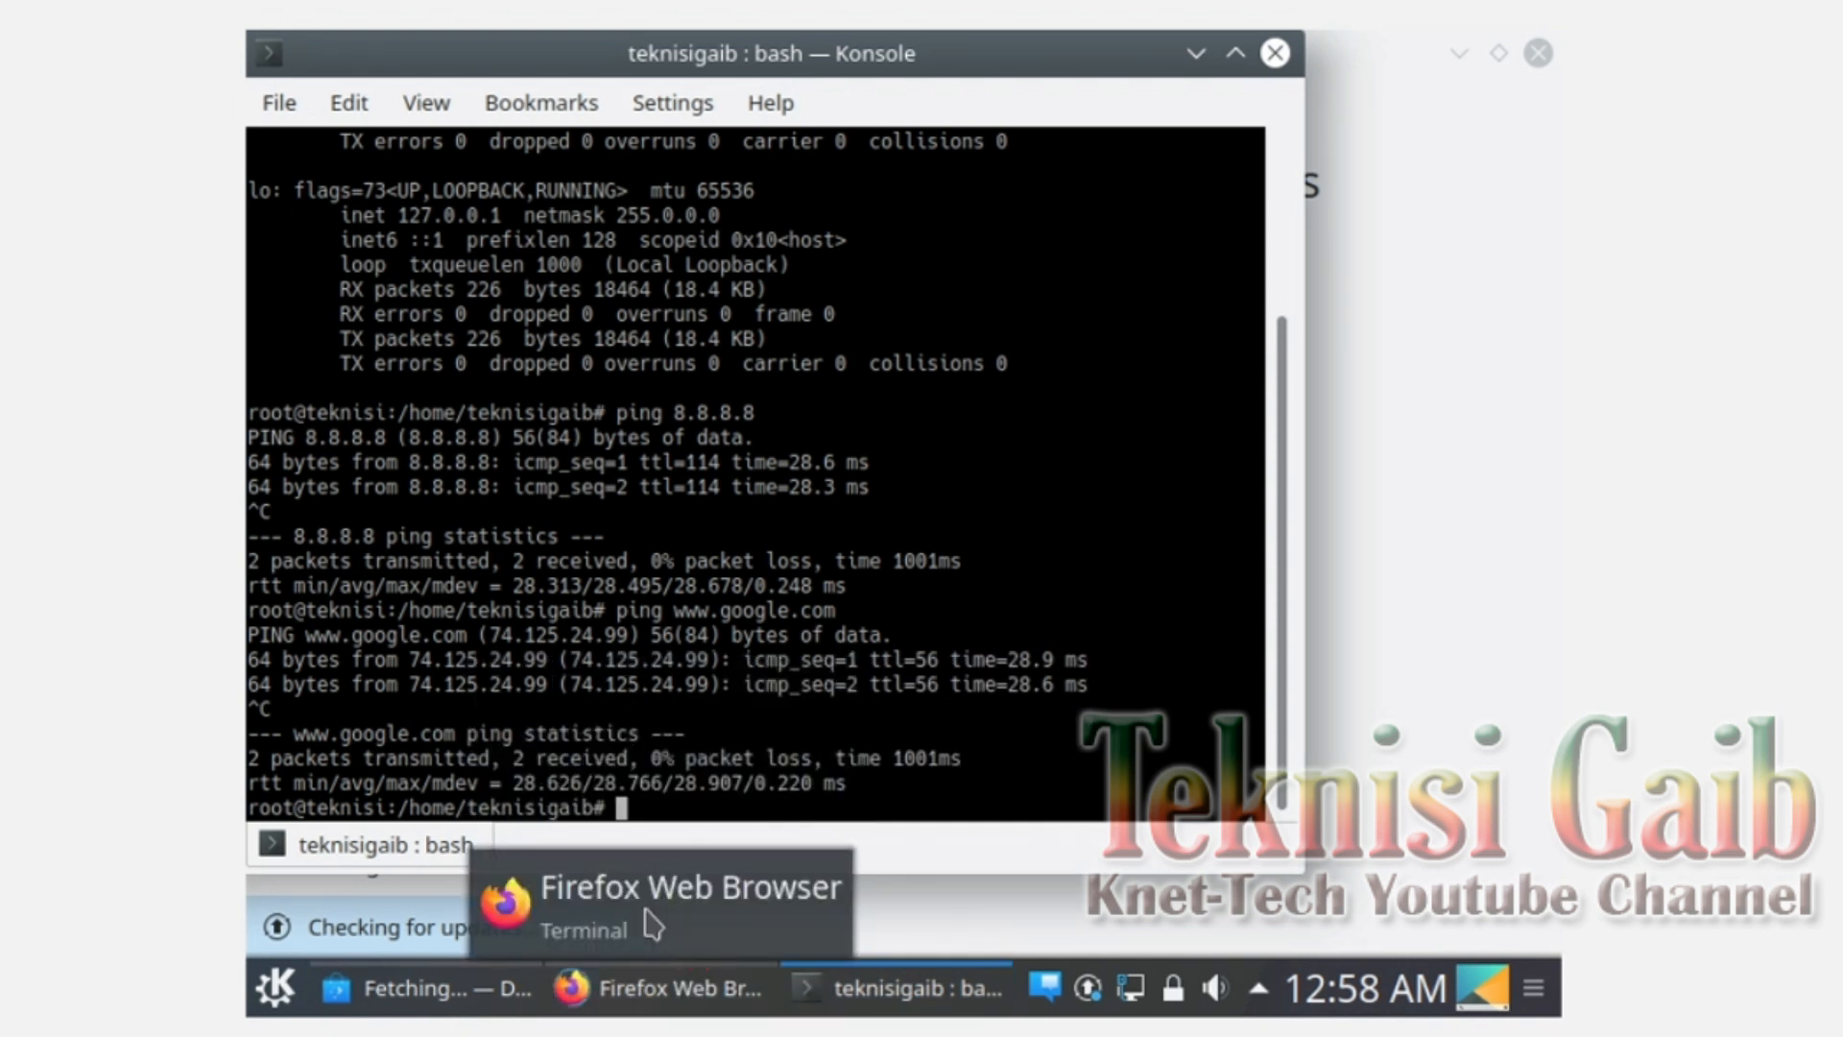
pyautogui.click(1195, 53)
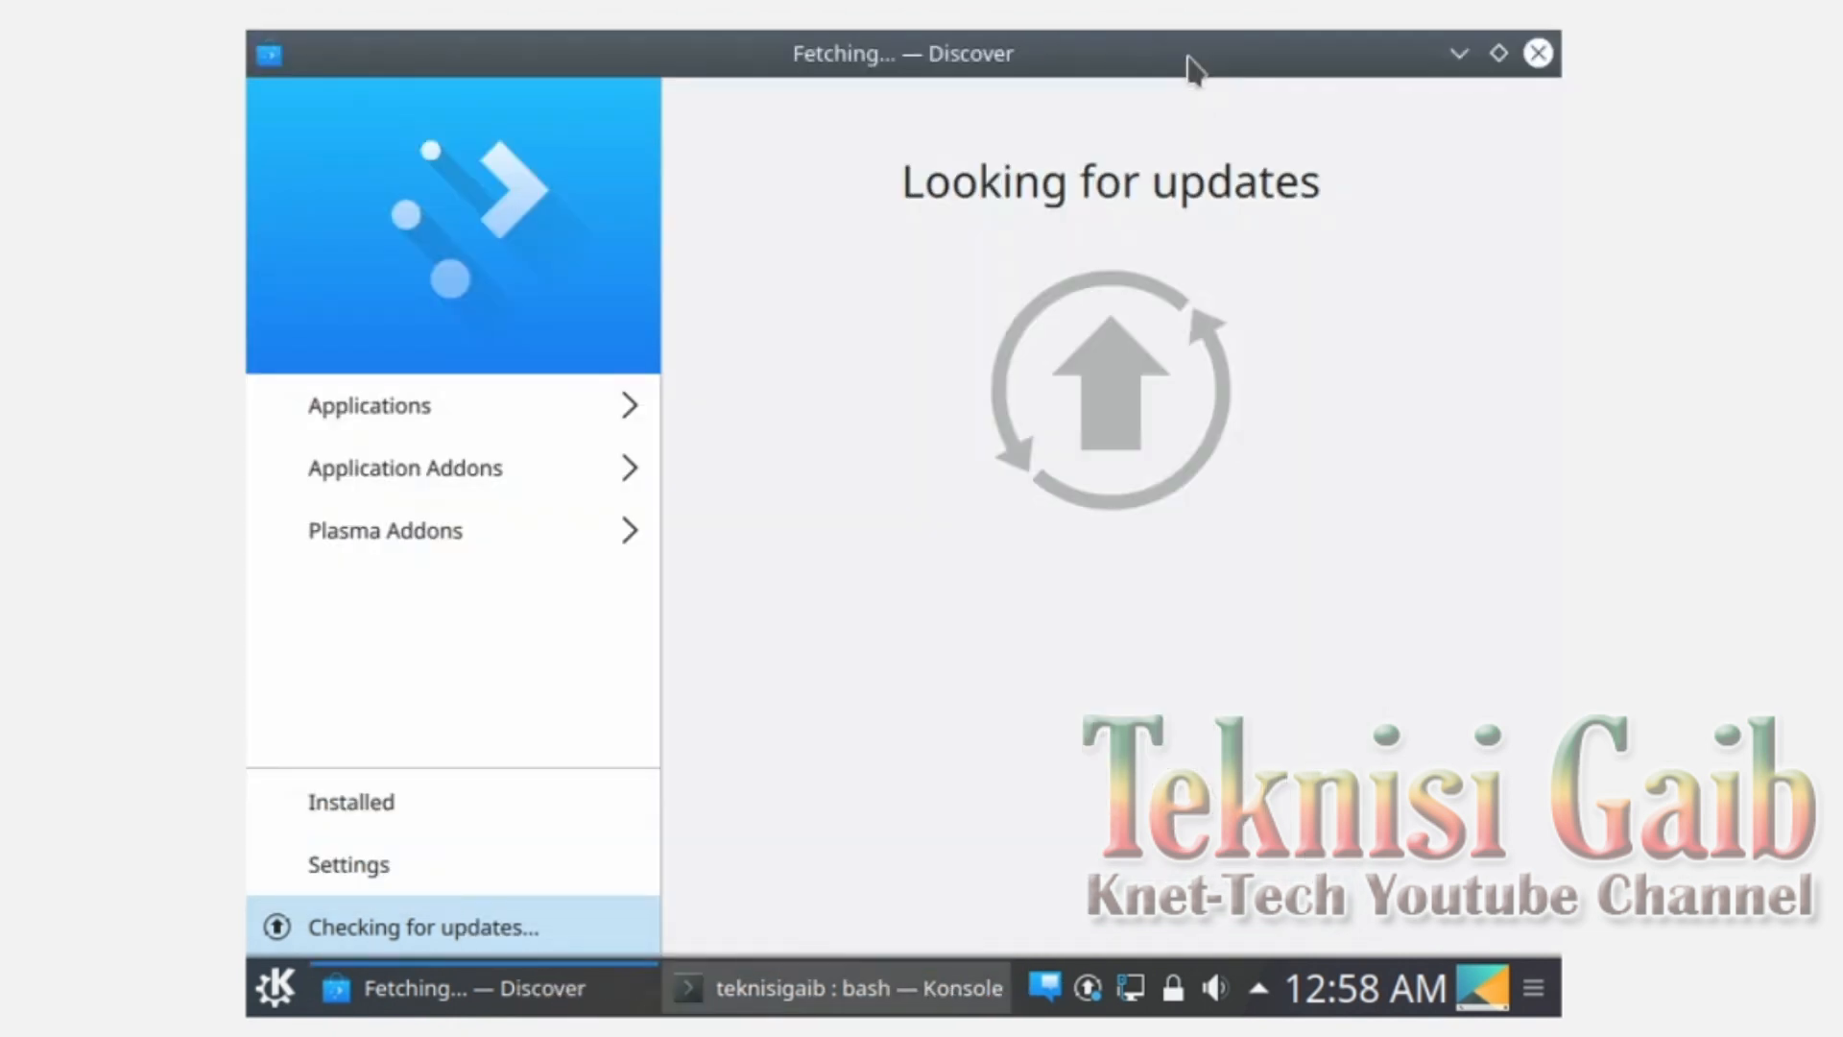
pyautogui.click(1459, 54)
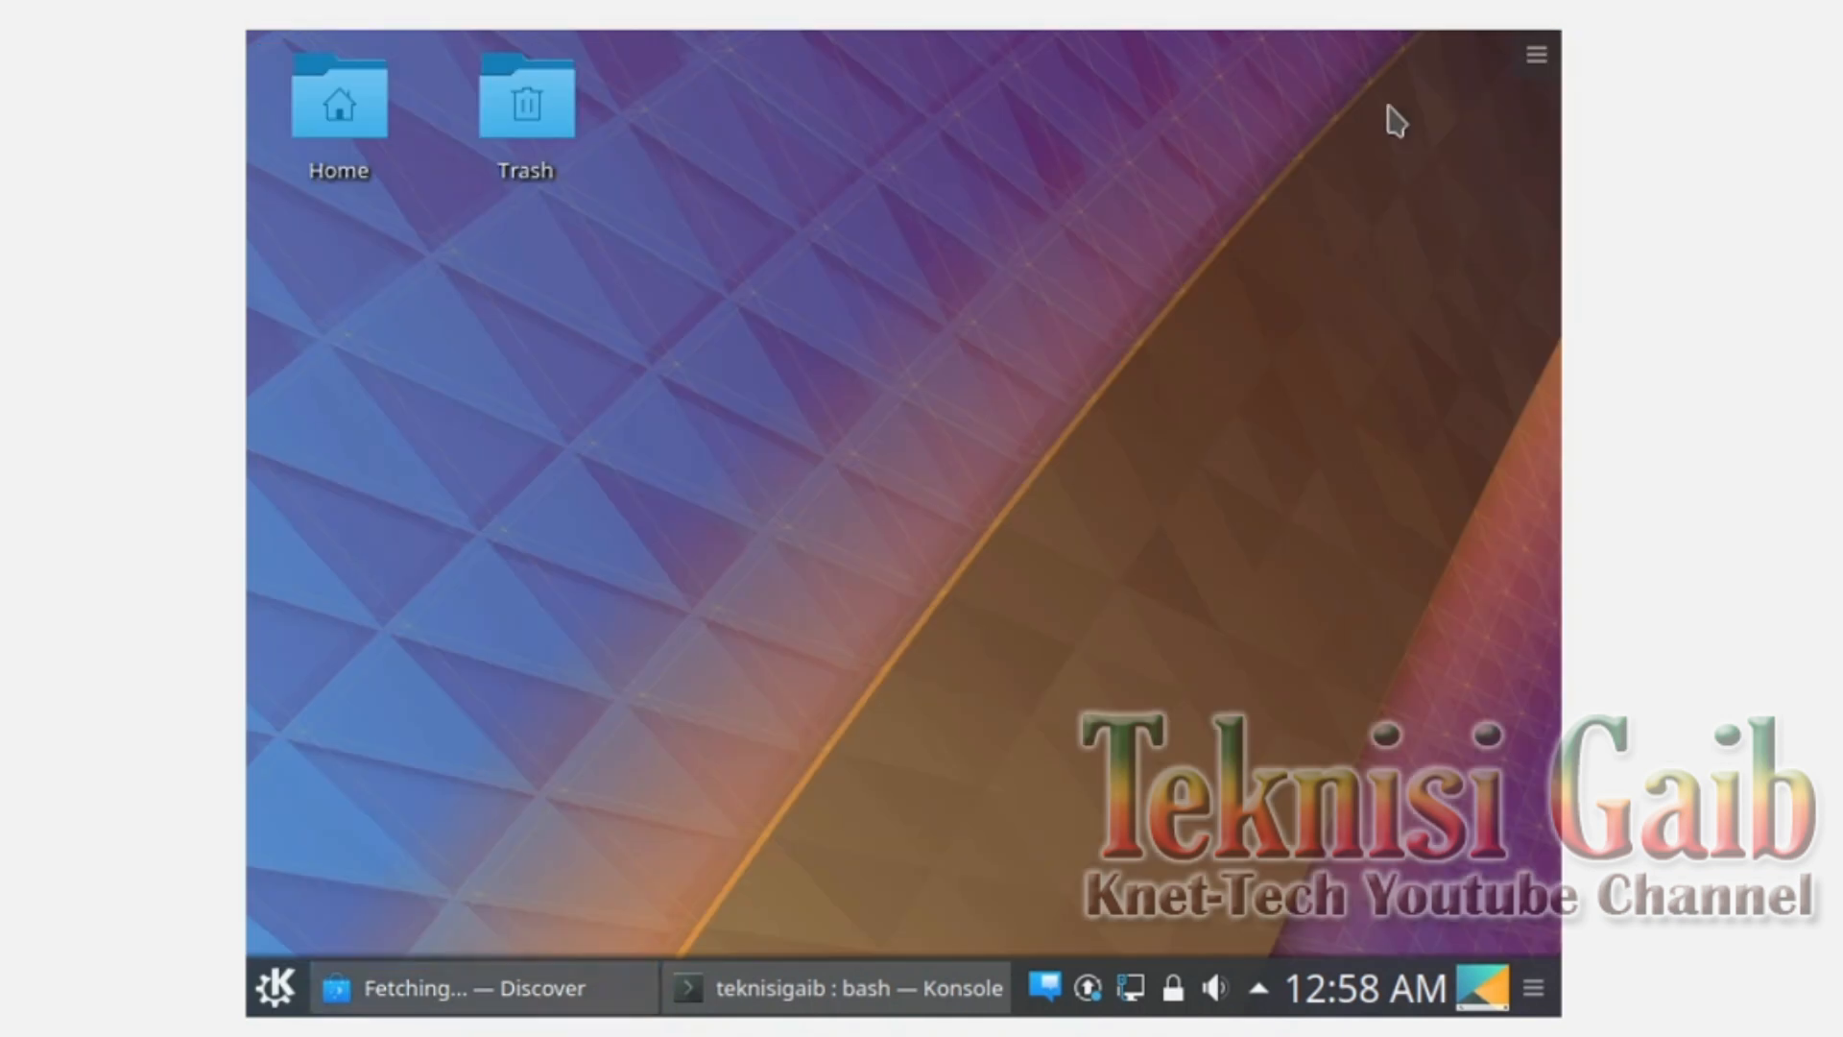
pyautogui.moveTo(747, 1005)
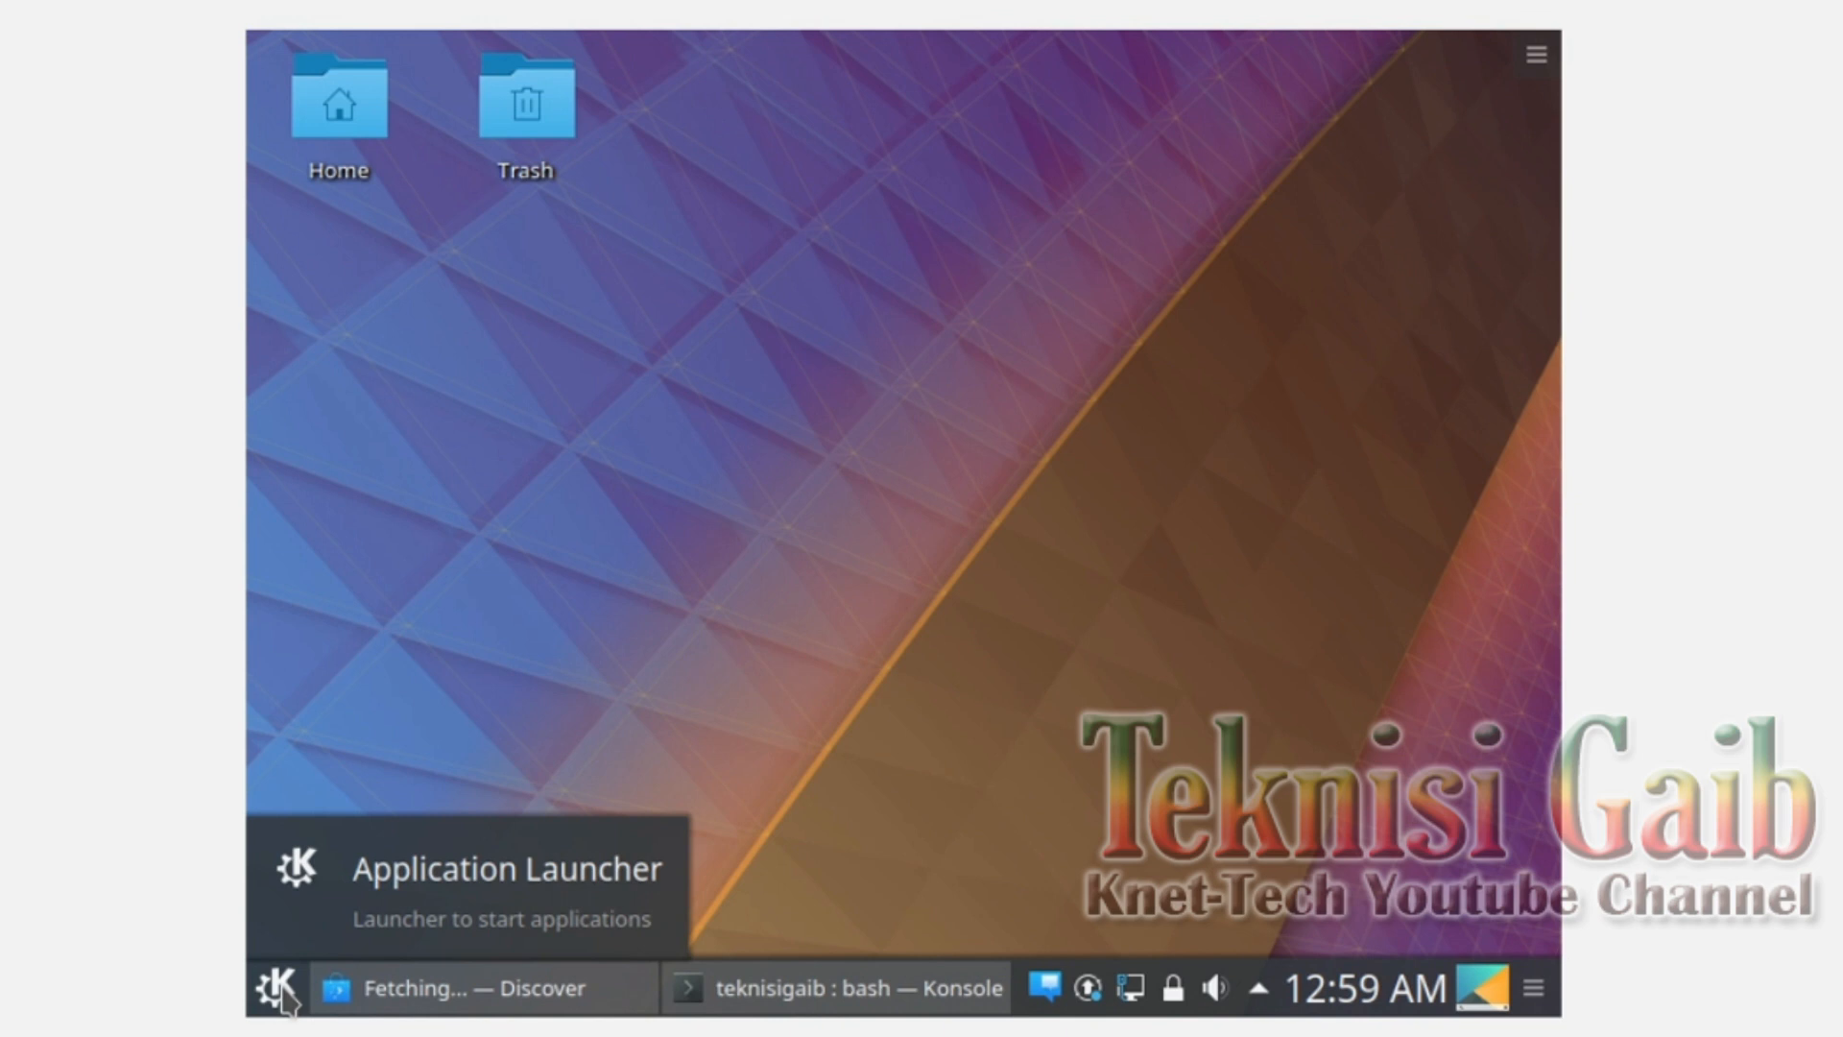
pyautogui.click(283, 994)
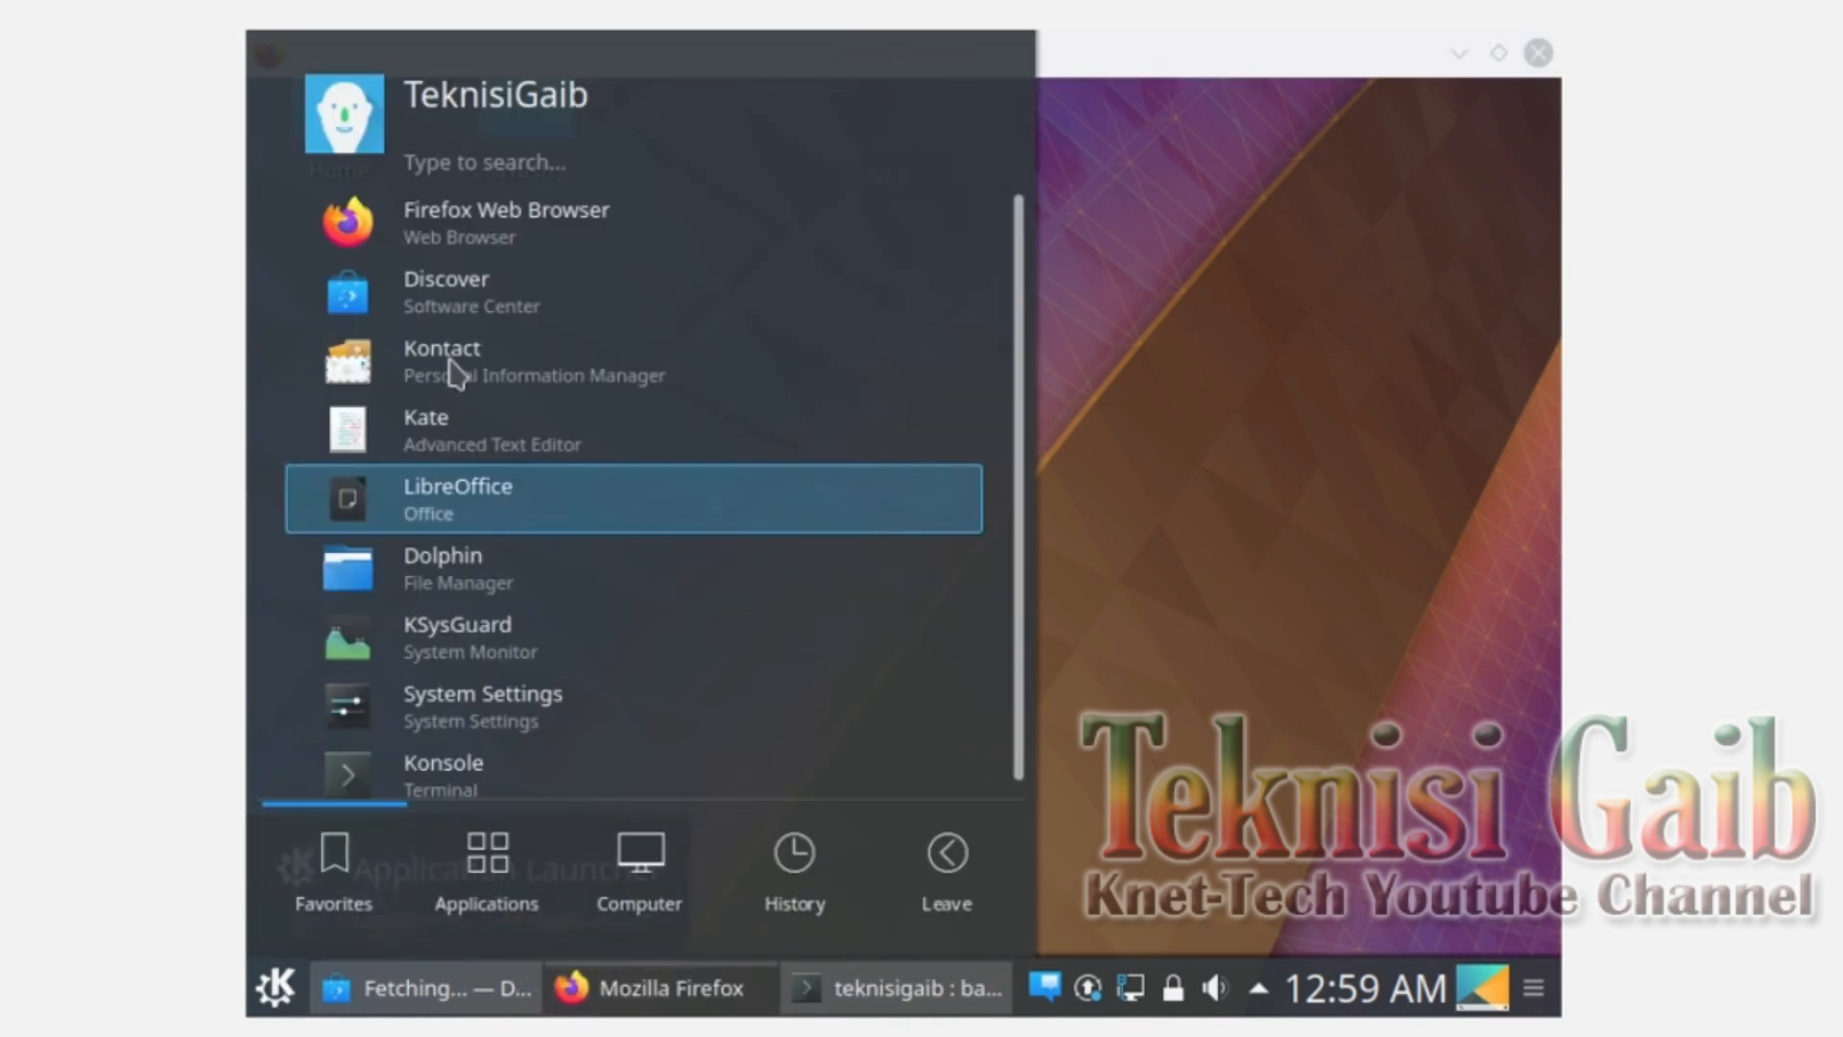
pyautogui.click(528, 247)
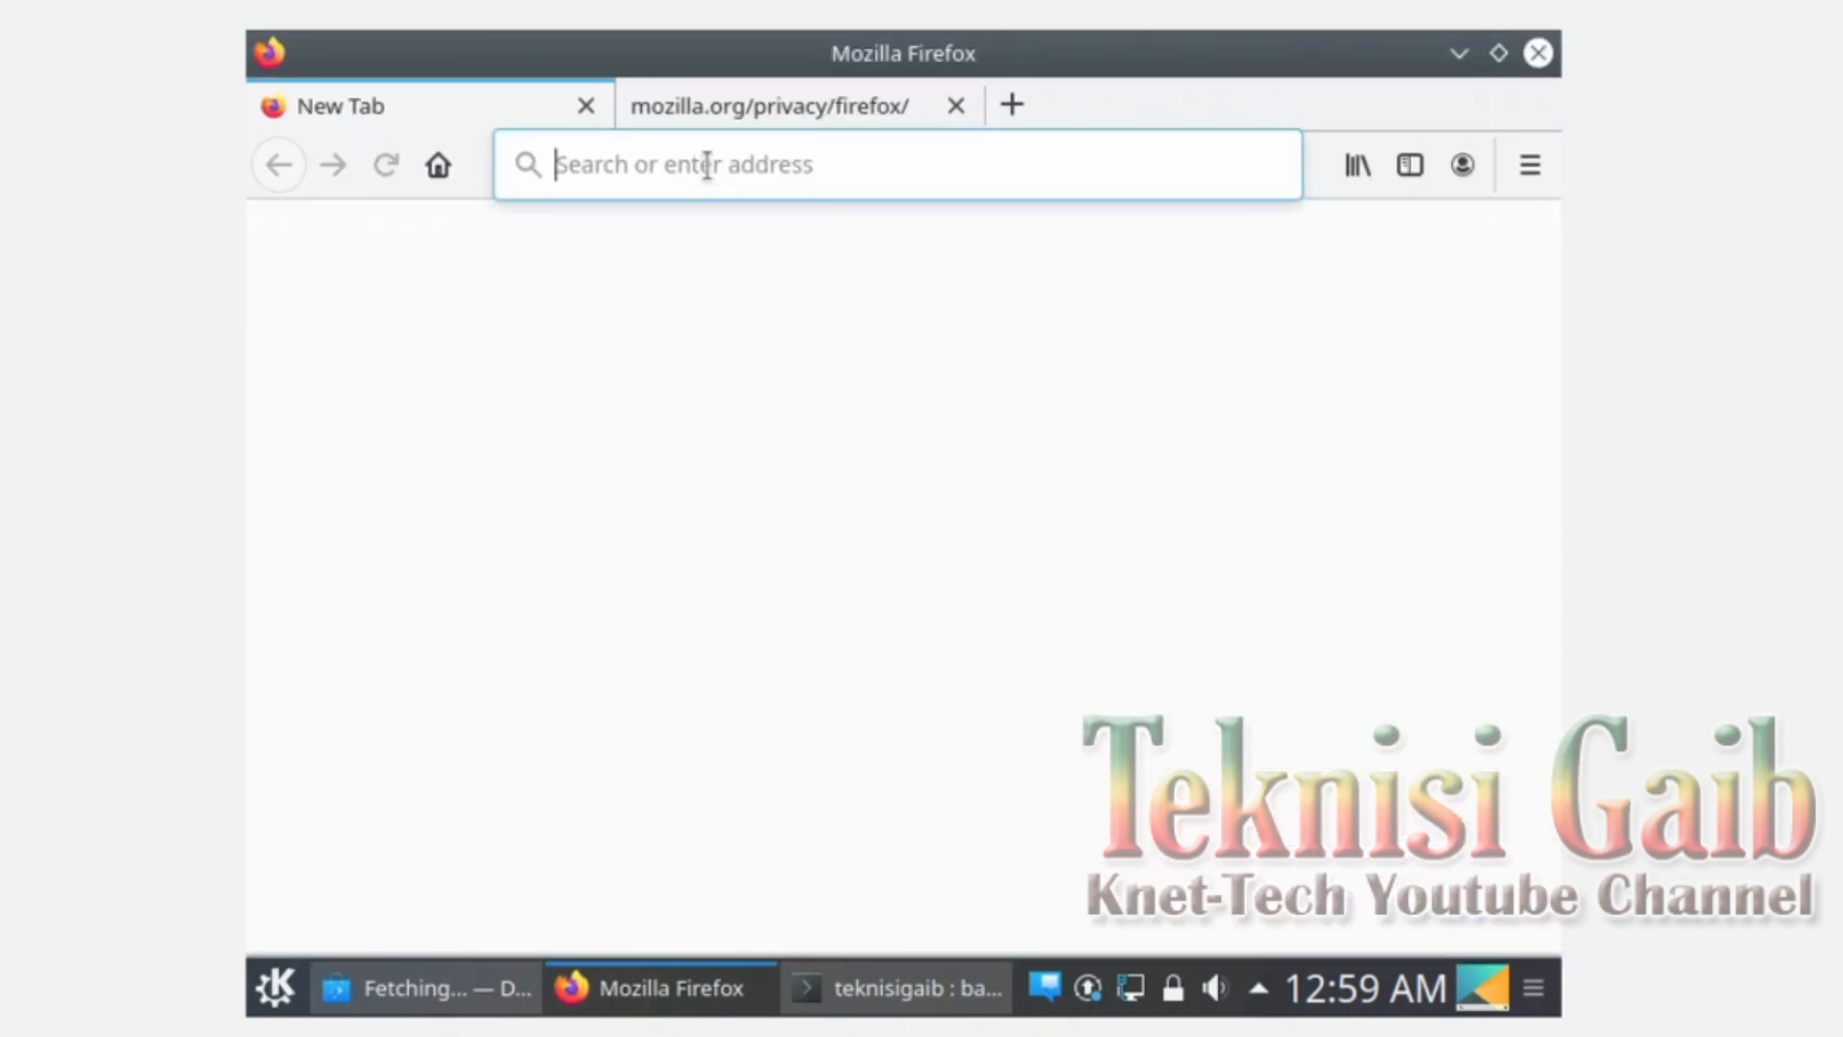
# Step: Close the Firefox privacy notice tab and load google.com in the remaining tab to check web access
pyautogui.write('g')
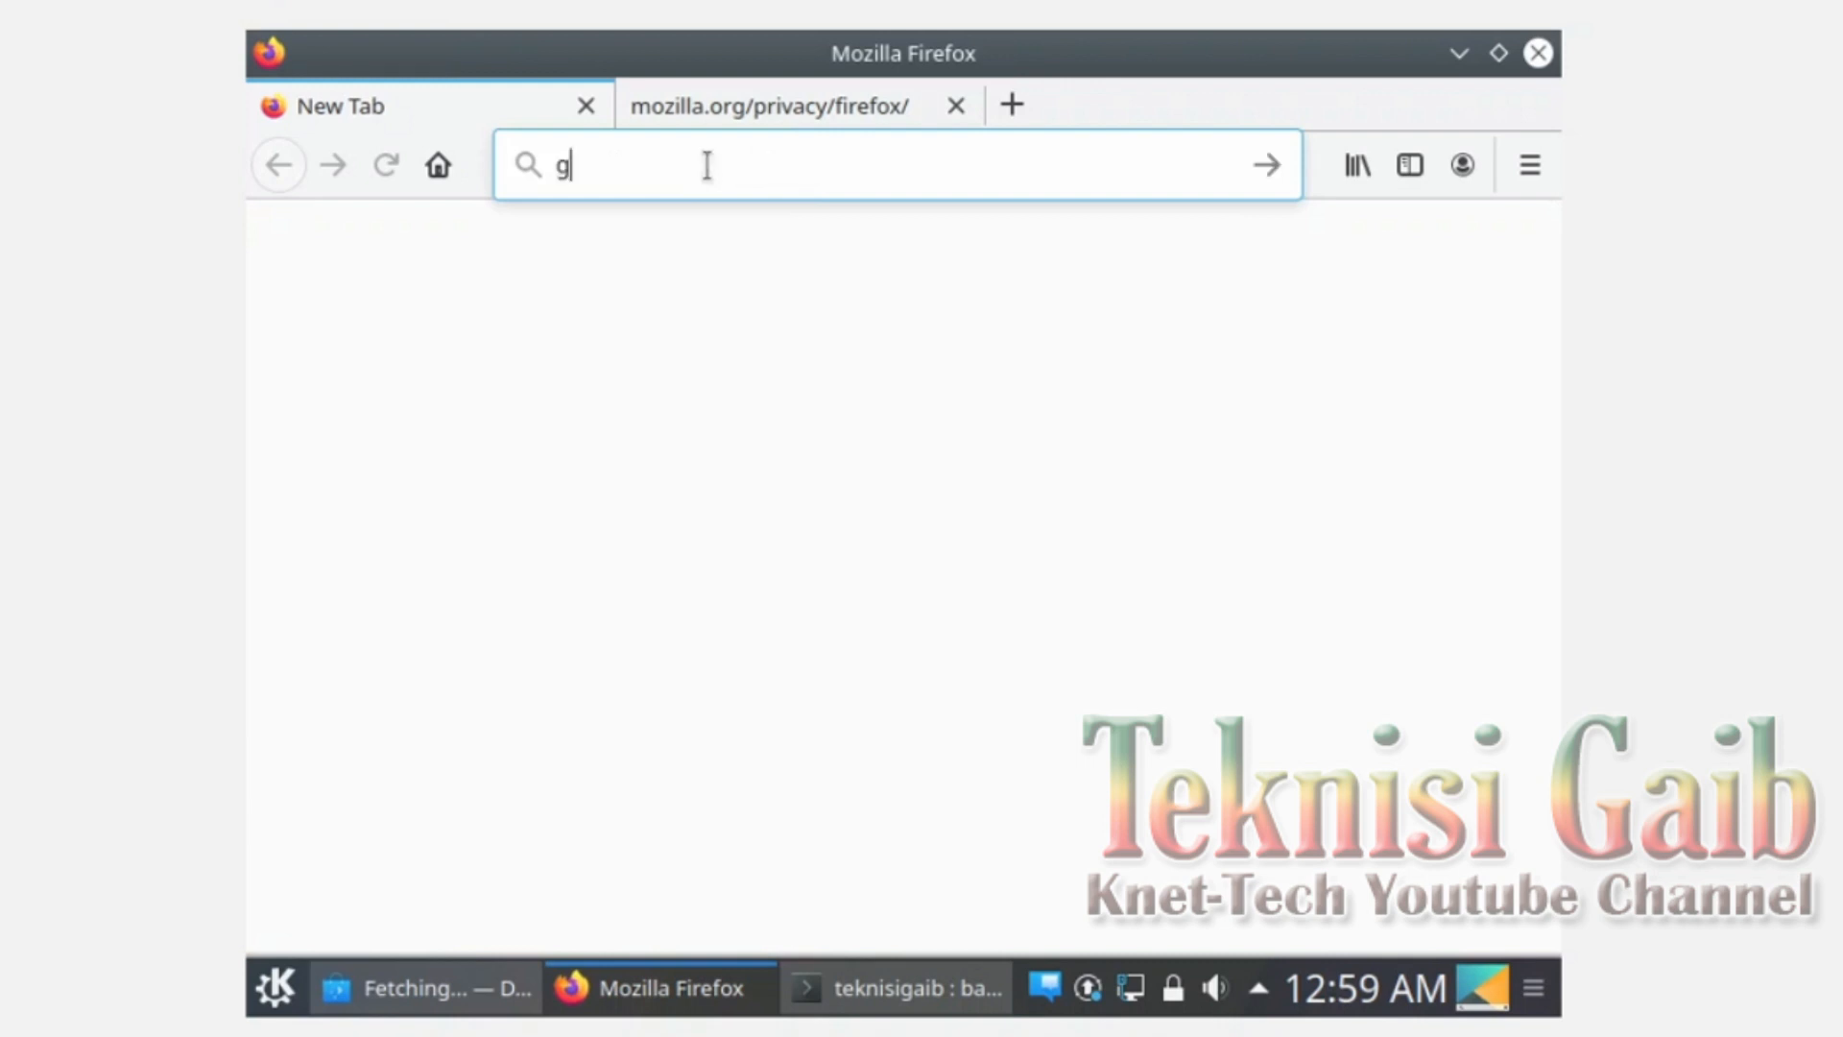
pyautogui.write('oogle.com')
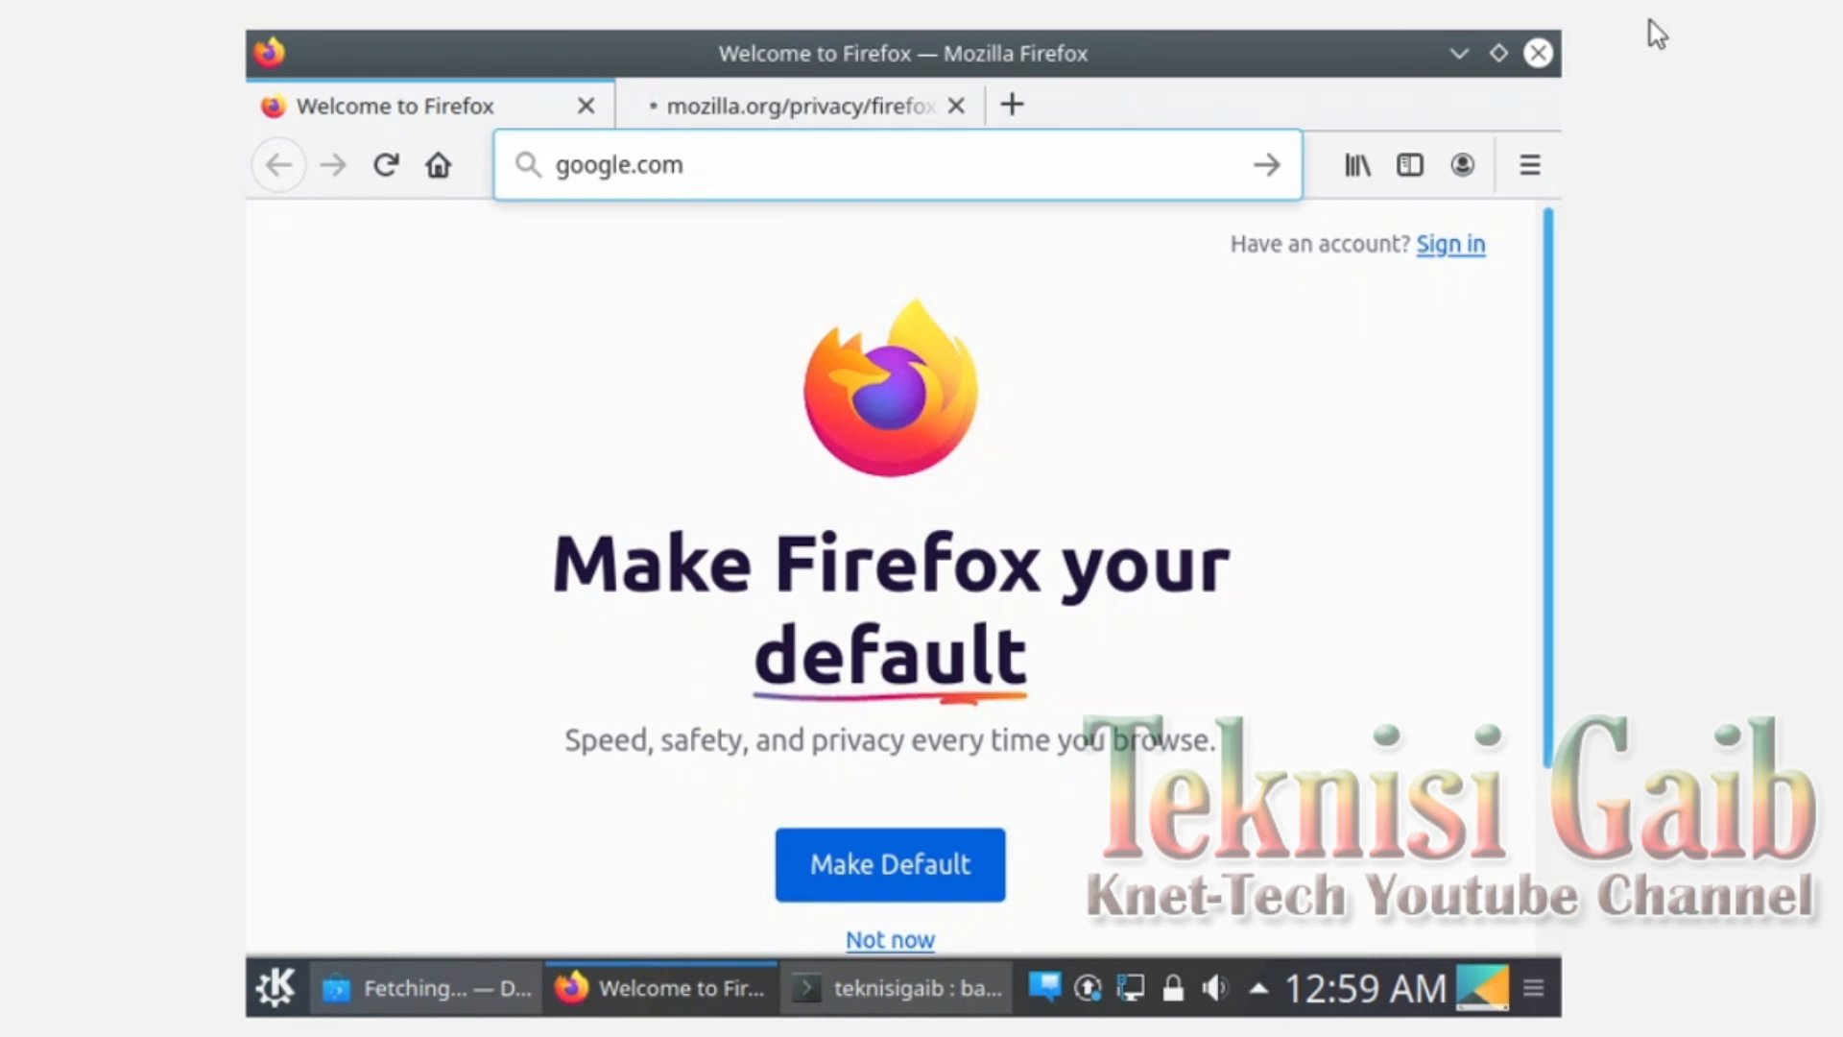
pyautogui.click(956, 109)
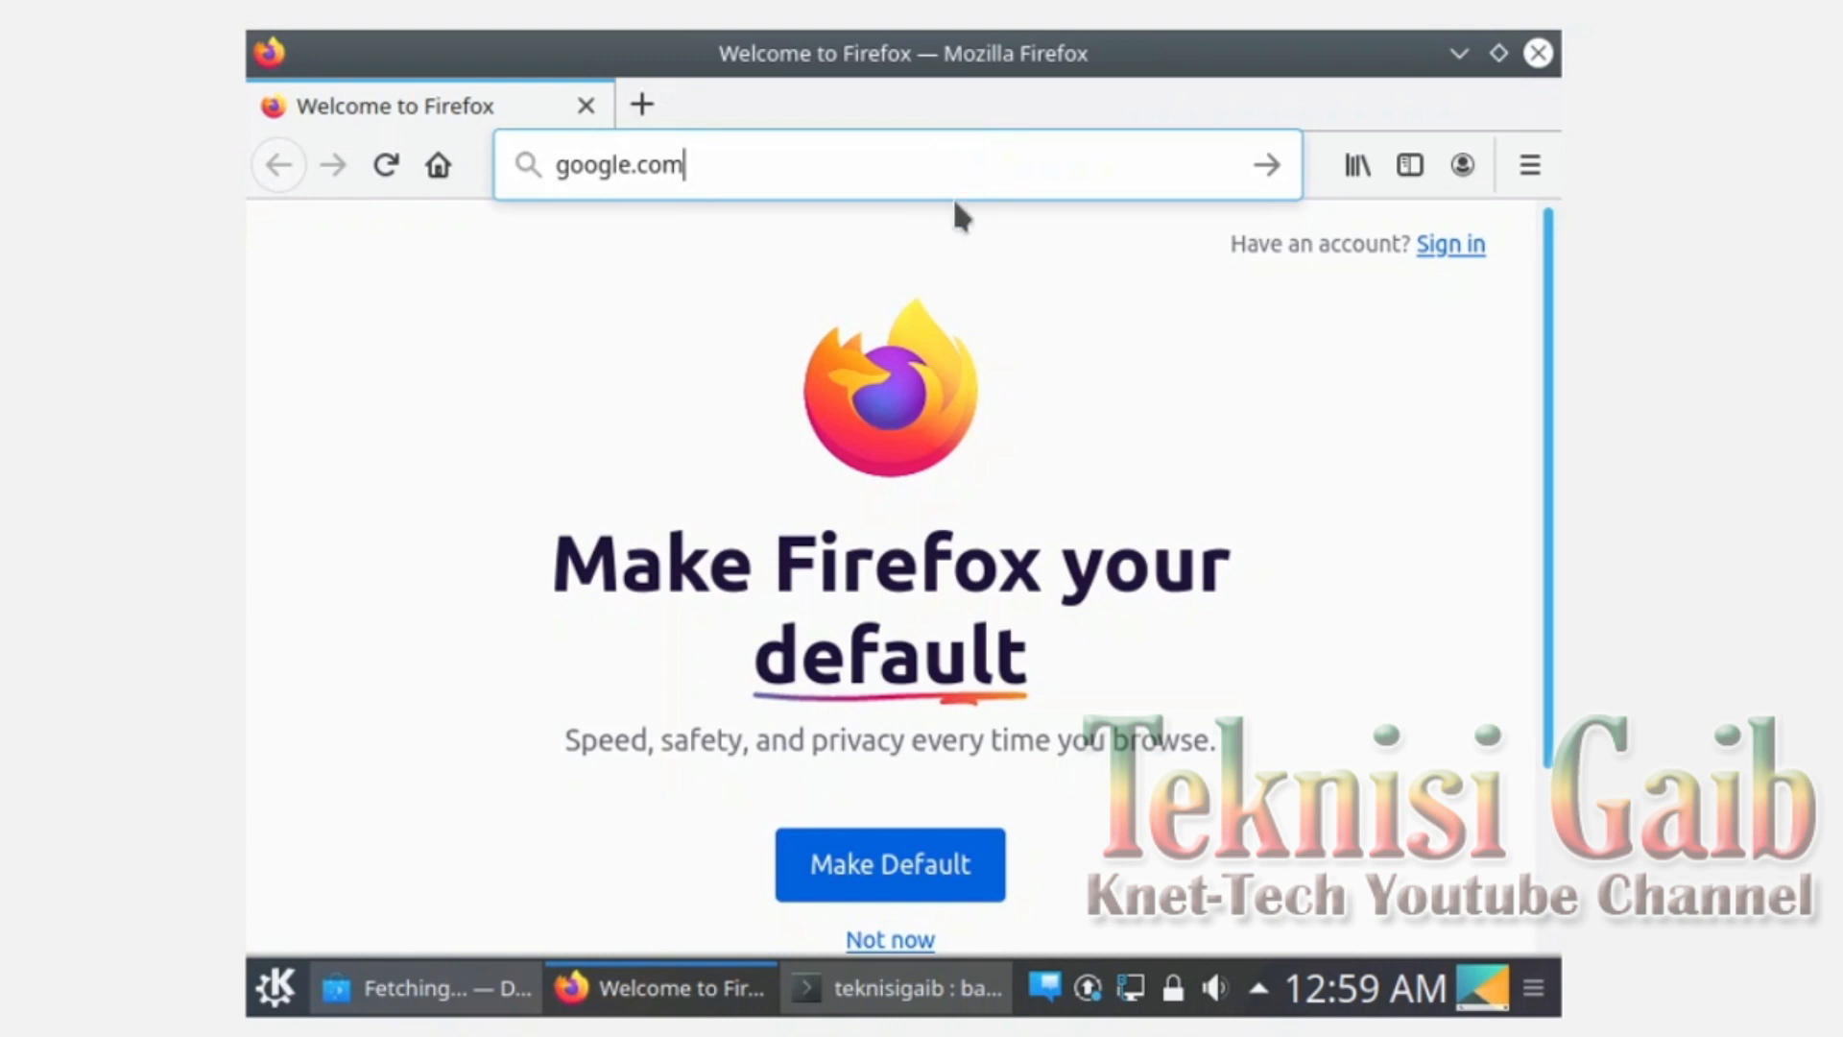
pyautogui.click(1267, 165)
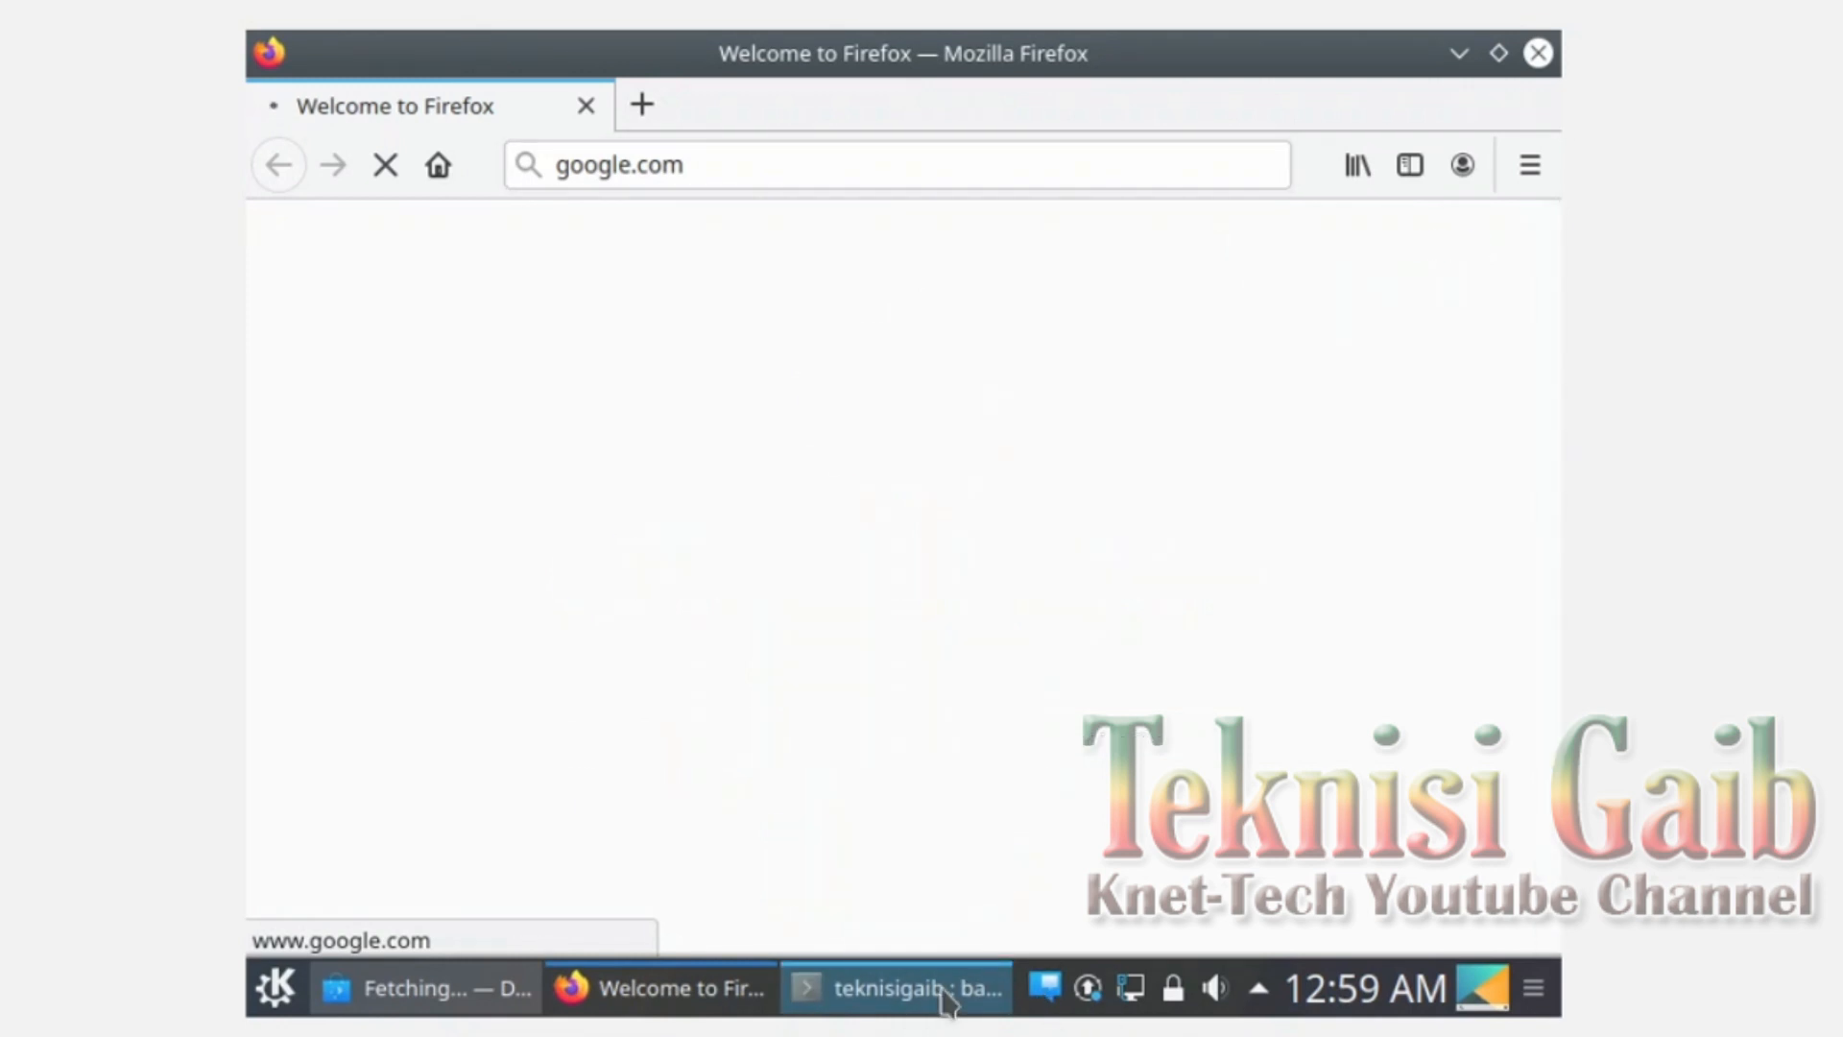
pyautogui.moveTo(946, 1003)
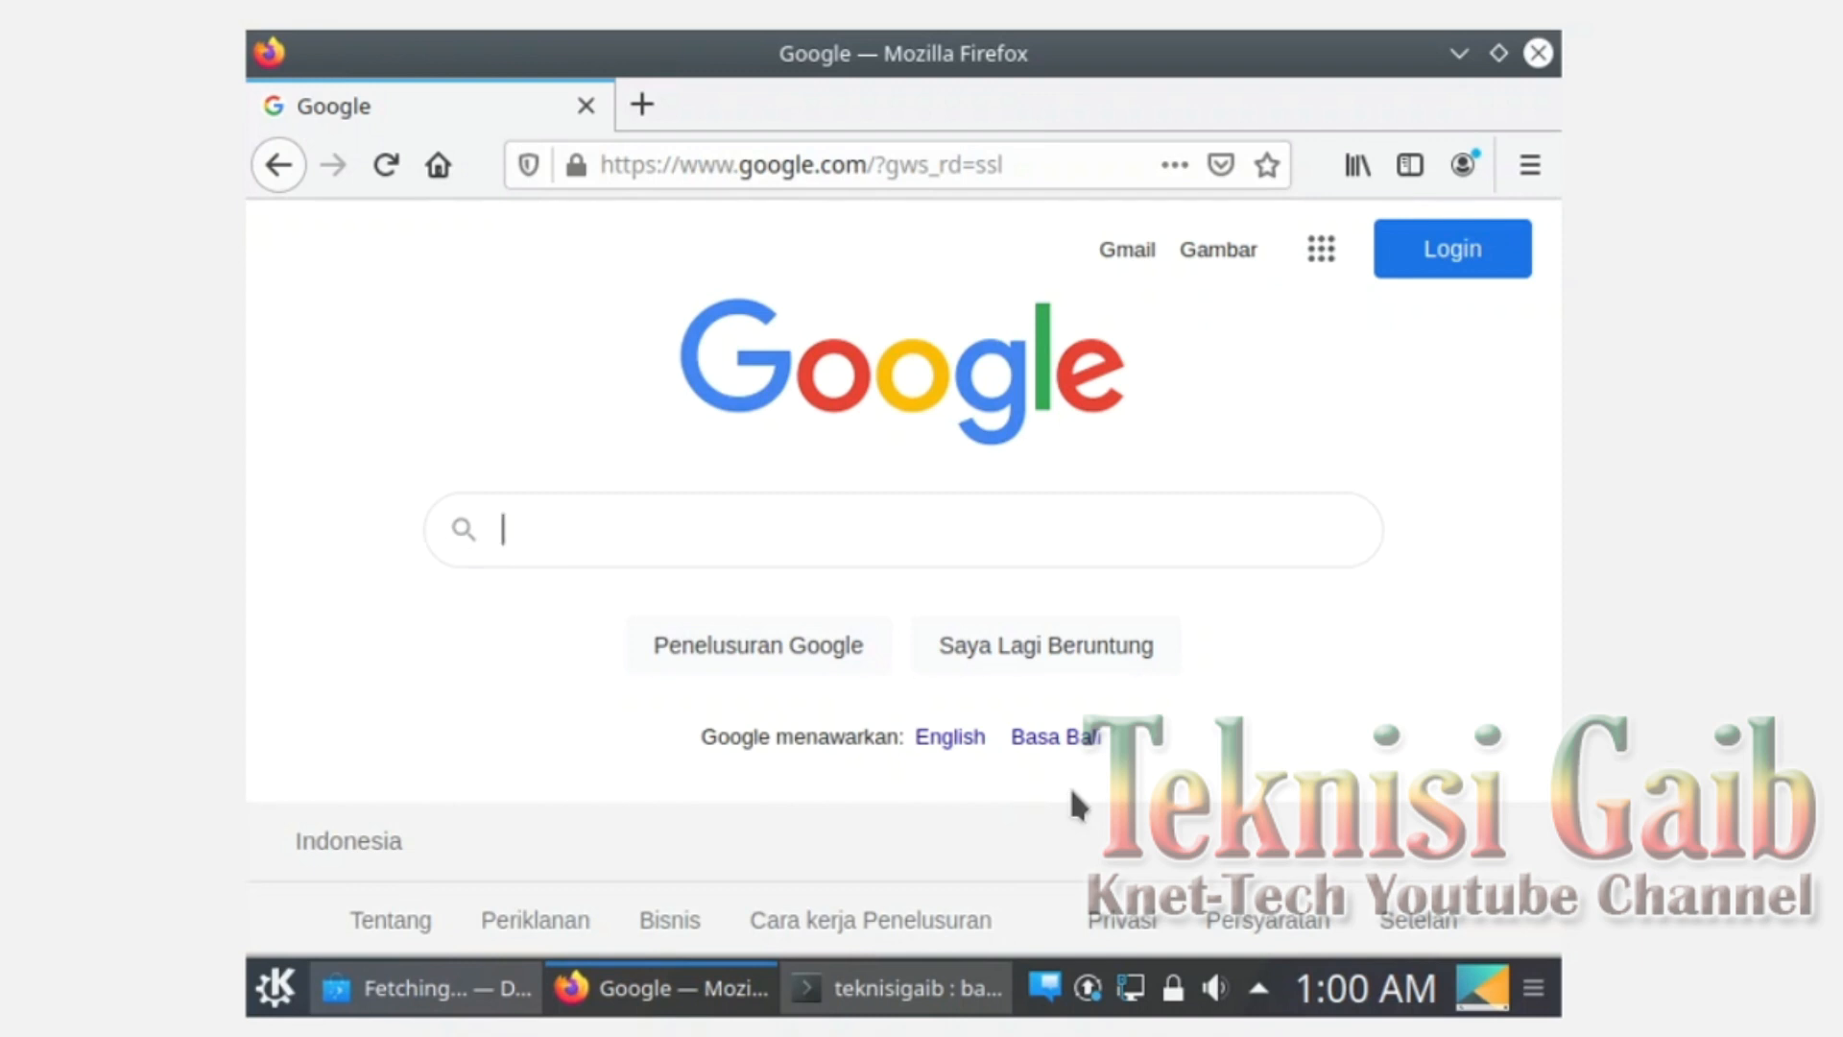
pyautogui.rightClick(1130, 993)
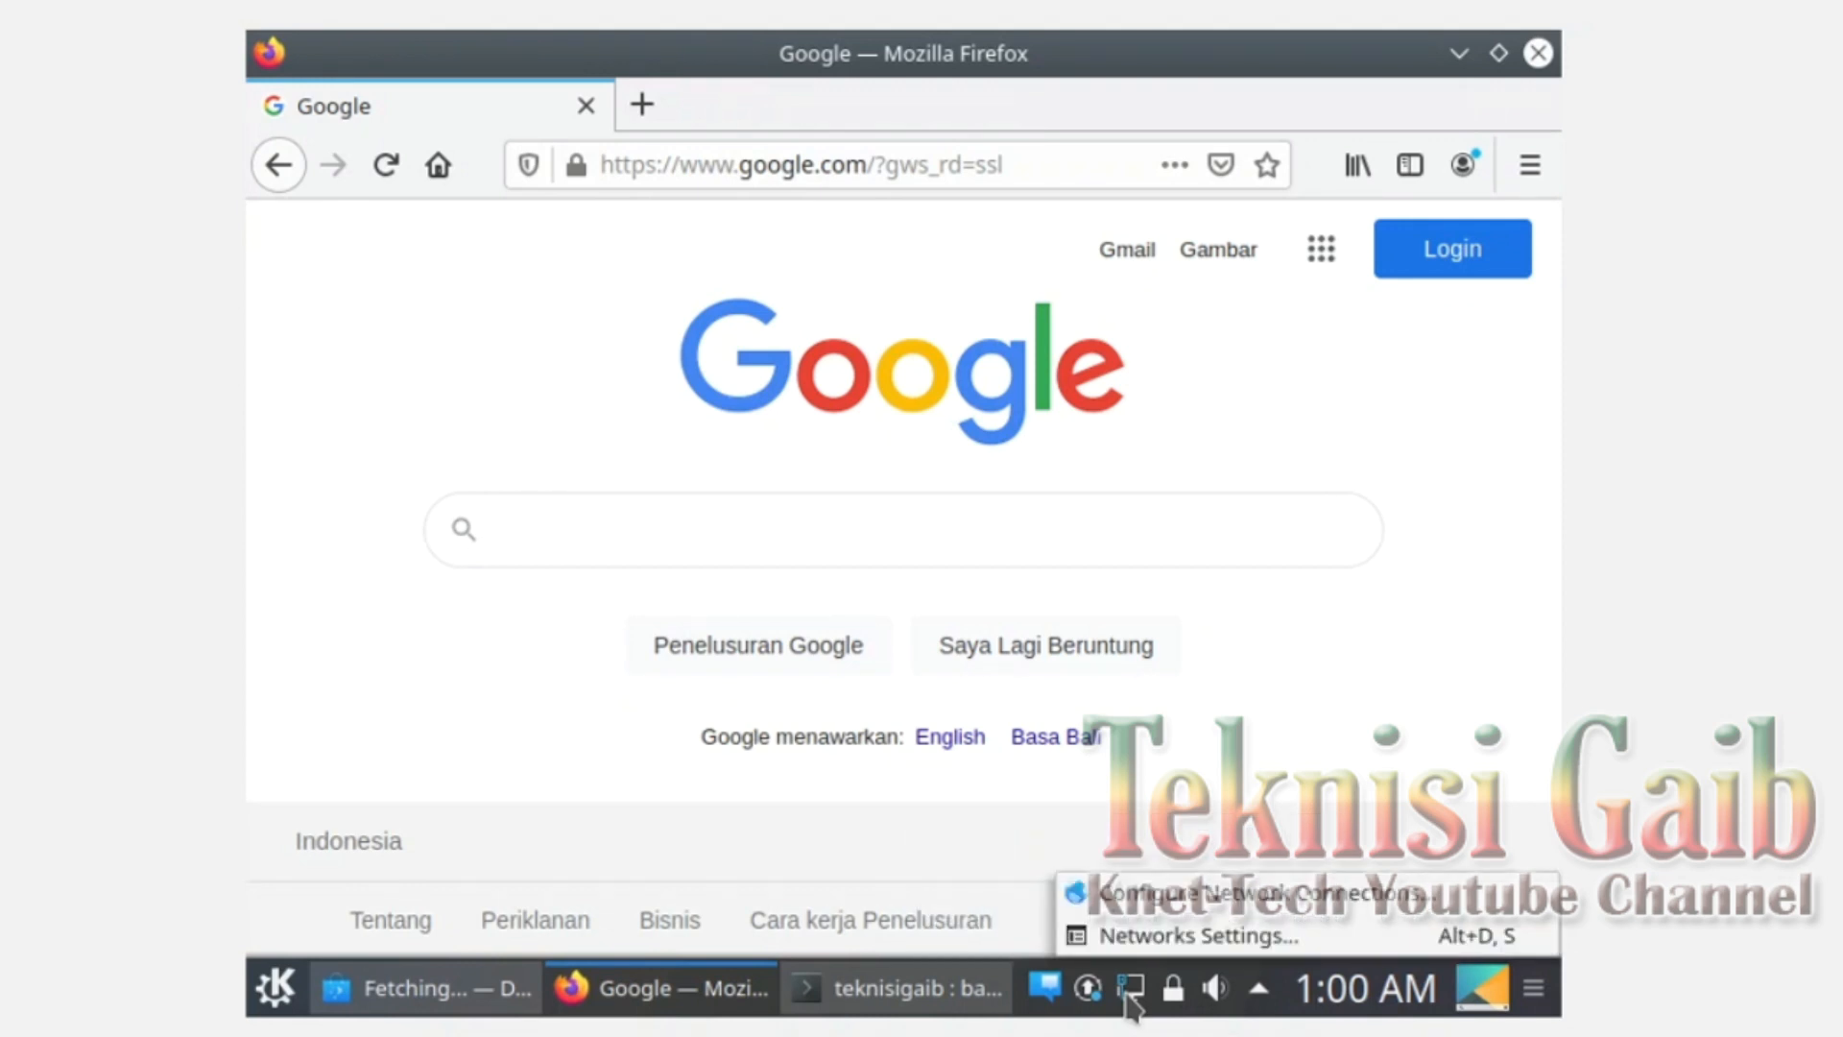
pyautogui.click(1480, 622)
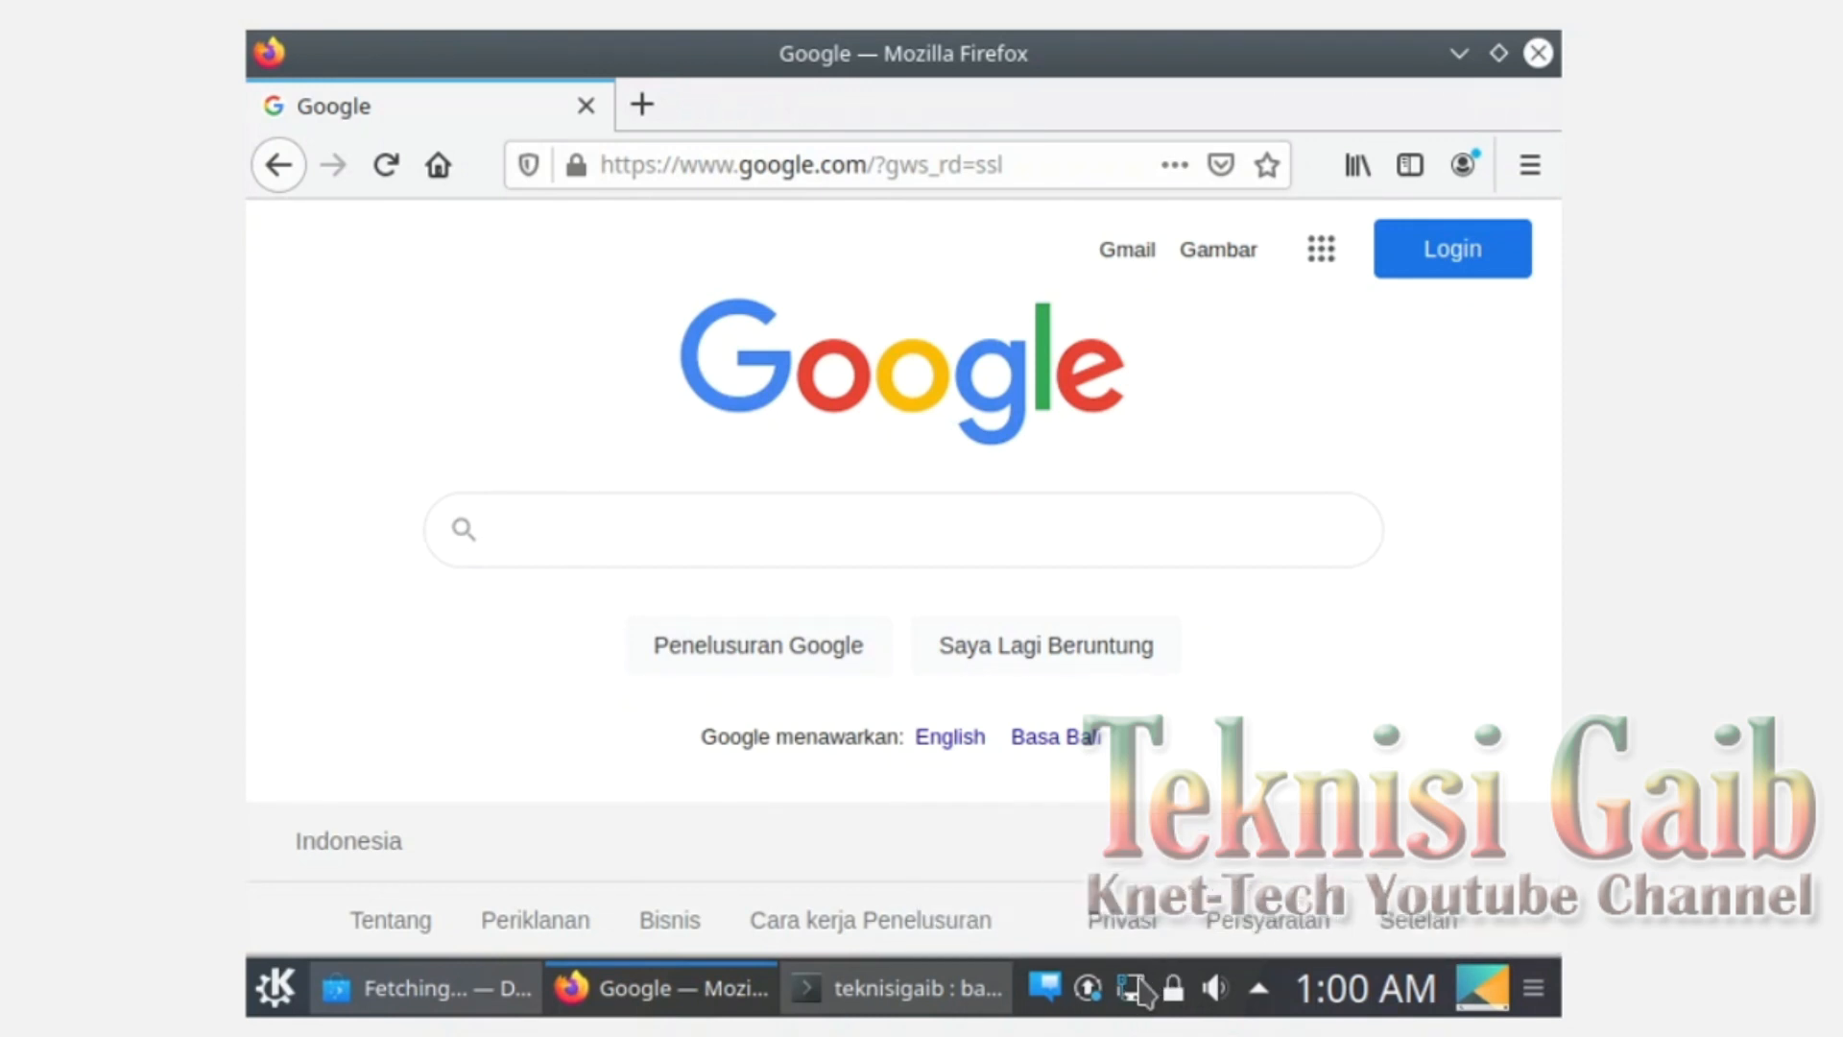